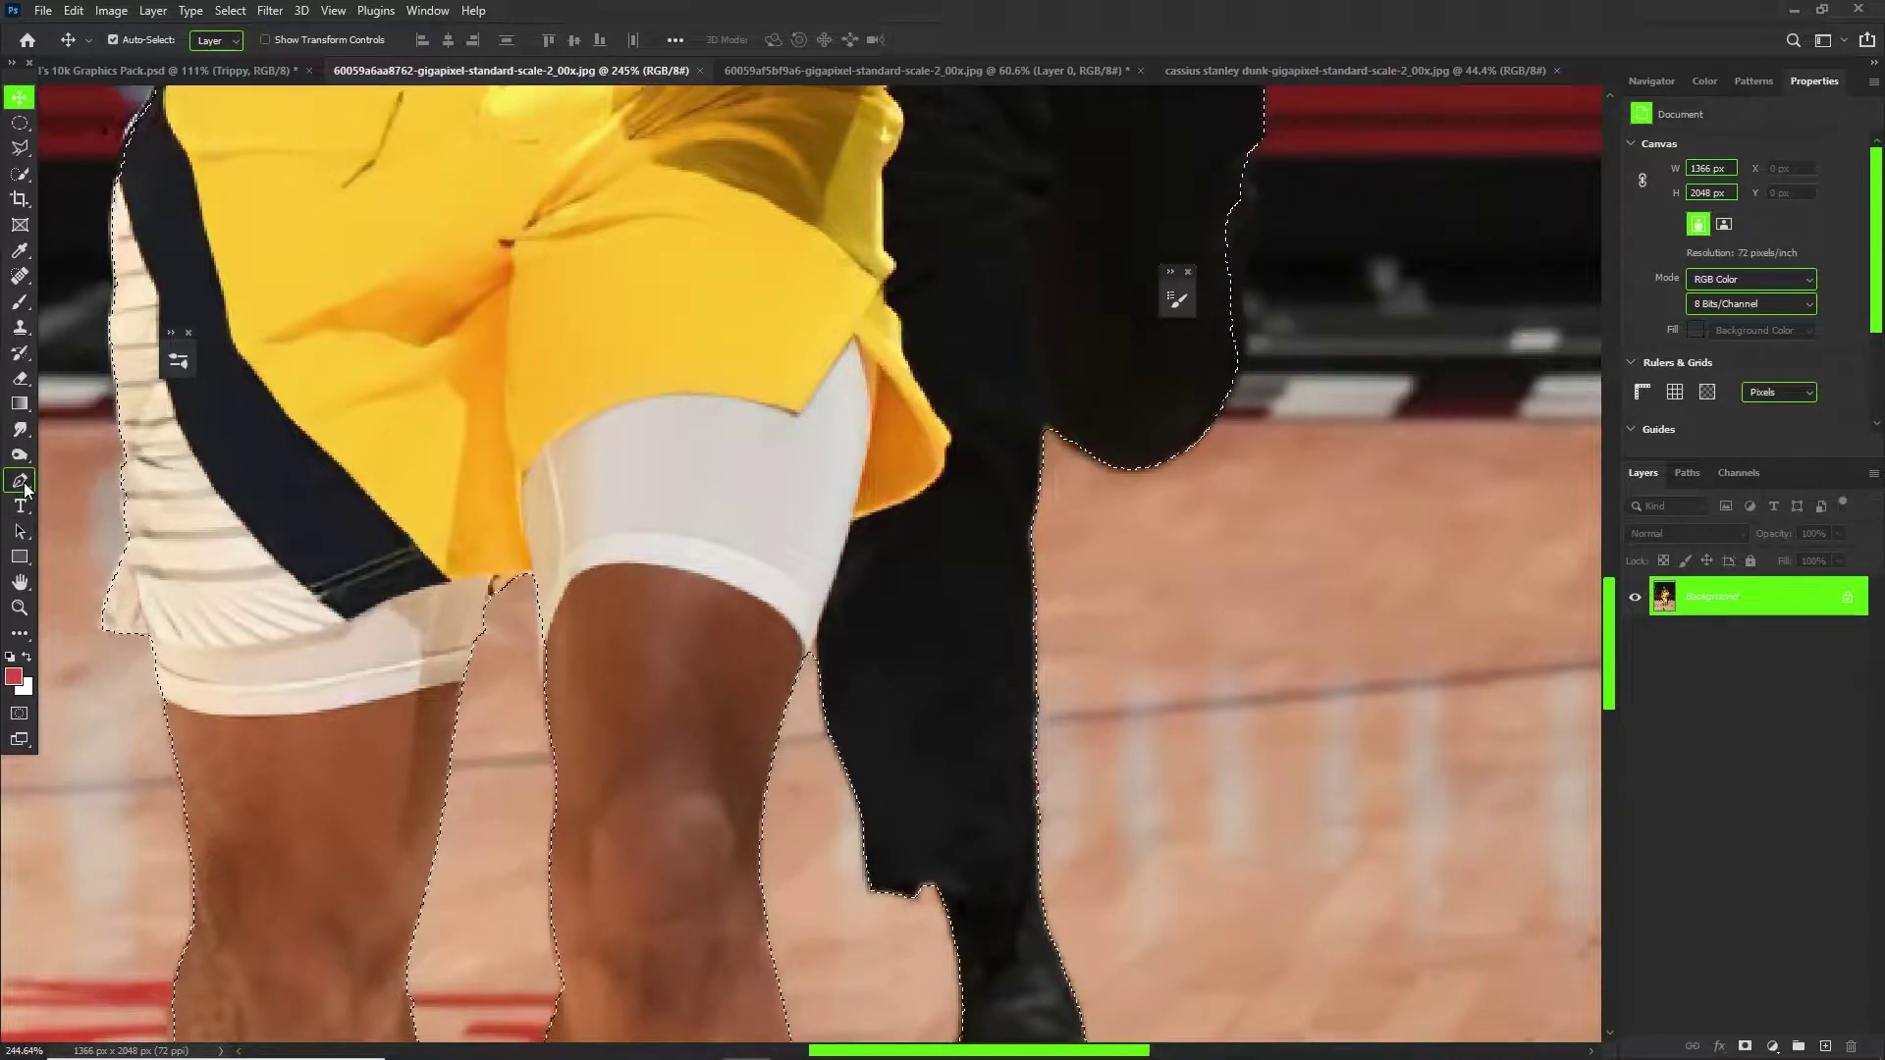
Trace a Pen path from the player's knee up the outer edge of the shorts leg, beside the referee.
{"action": "left_click", "coordinate": [752, 655]}
{"action": "left_click", "coordinate": [785, 538]}
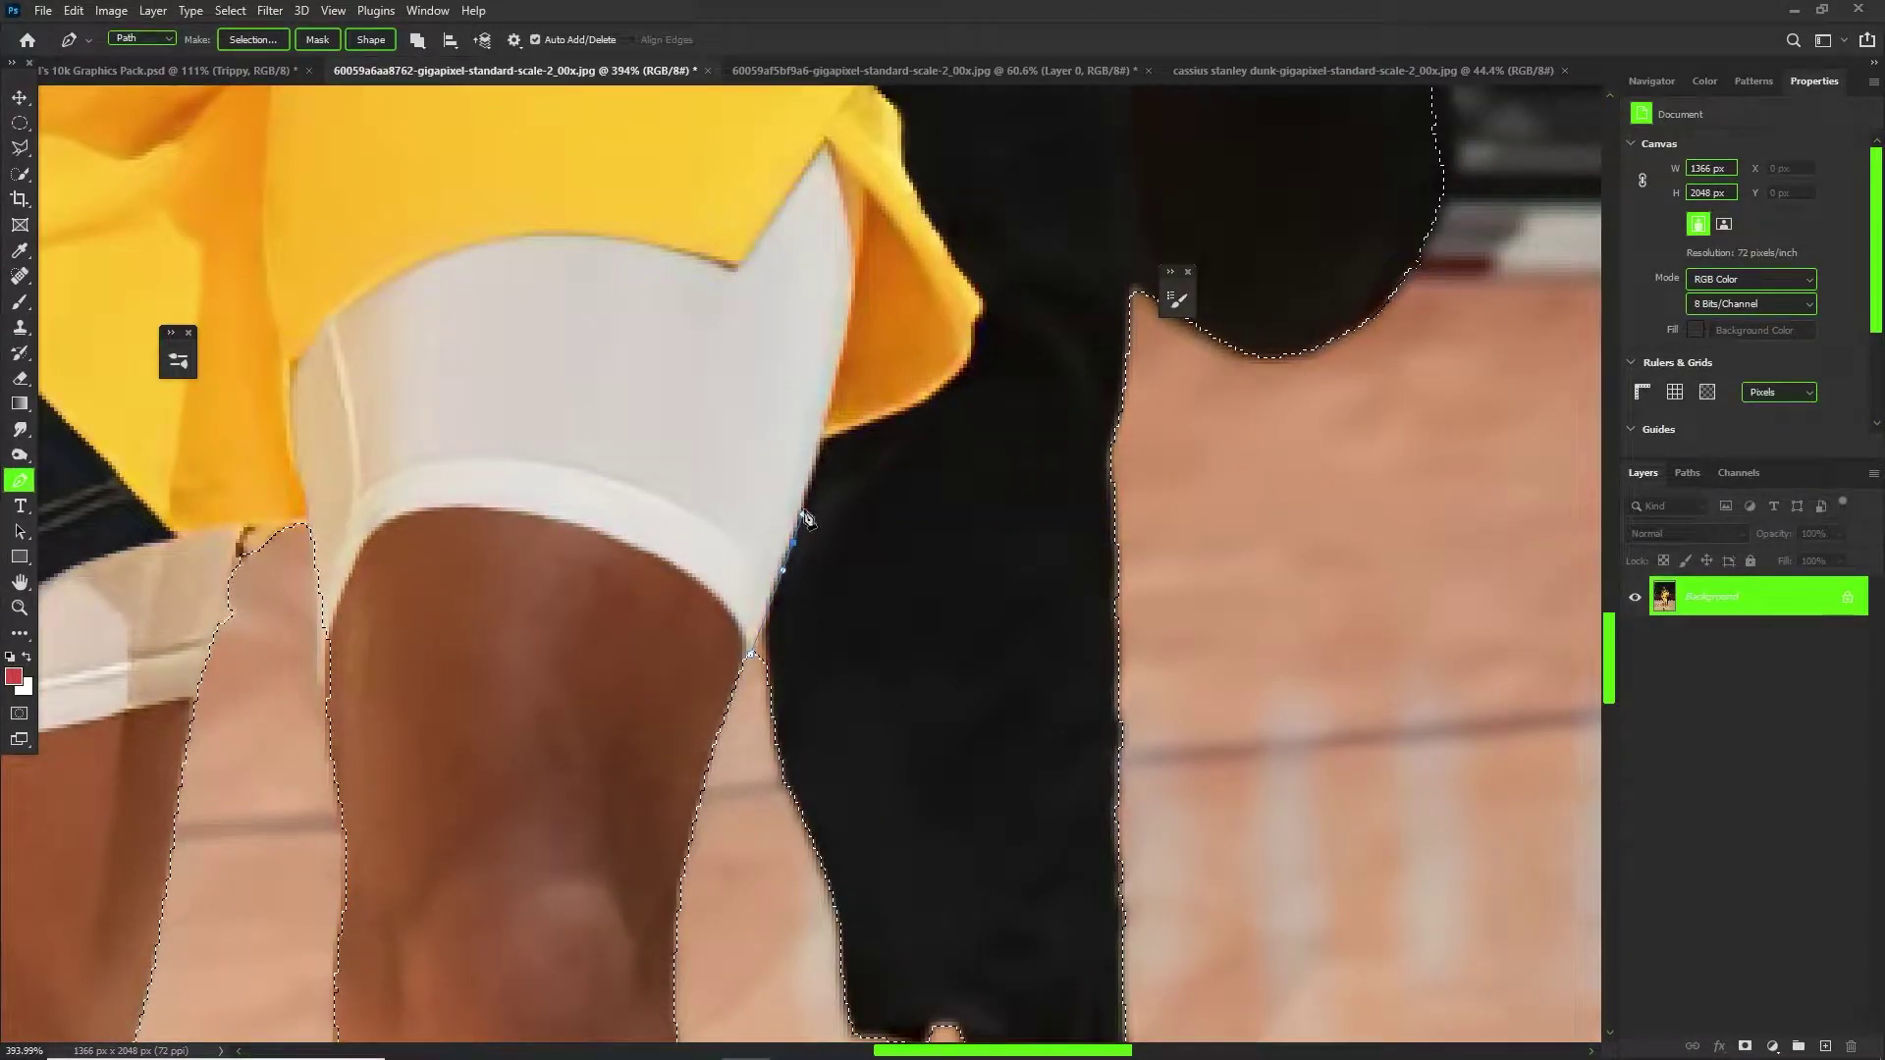
{"action": "left_click", "coordinate": [814, 449]}
{"action": "left_click", "coordinate": [874, 419]}
{"action": "left_click", "coordinate": [920, 409]}
{"action": "left_click", "coordinate": [961, 372]}
{"action": "left_click", "coordinate": [966, 360]}
{"action": "left_click", "coordinate": [978, 308]}
{"action": "left_click", "coordinate": [970, 284]}
{"action": "left_click", "coordinate": [936, 228]}
{"action": "left_click", "coordinate": [913, 189]}
{"action": "left_click", "coordinate": [904, 167]}
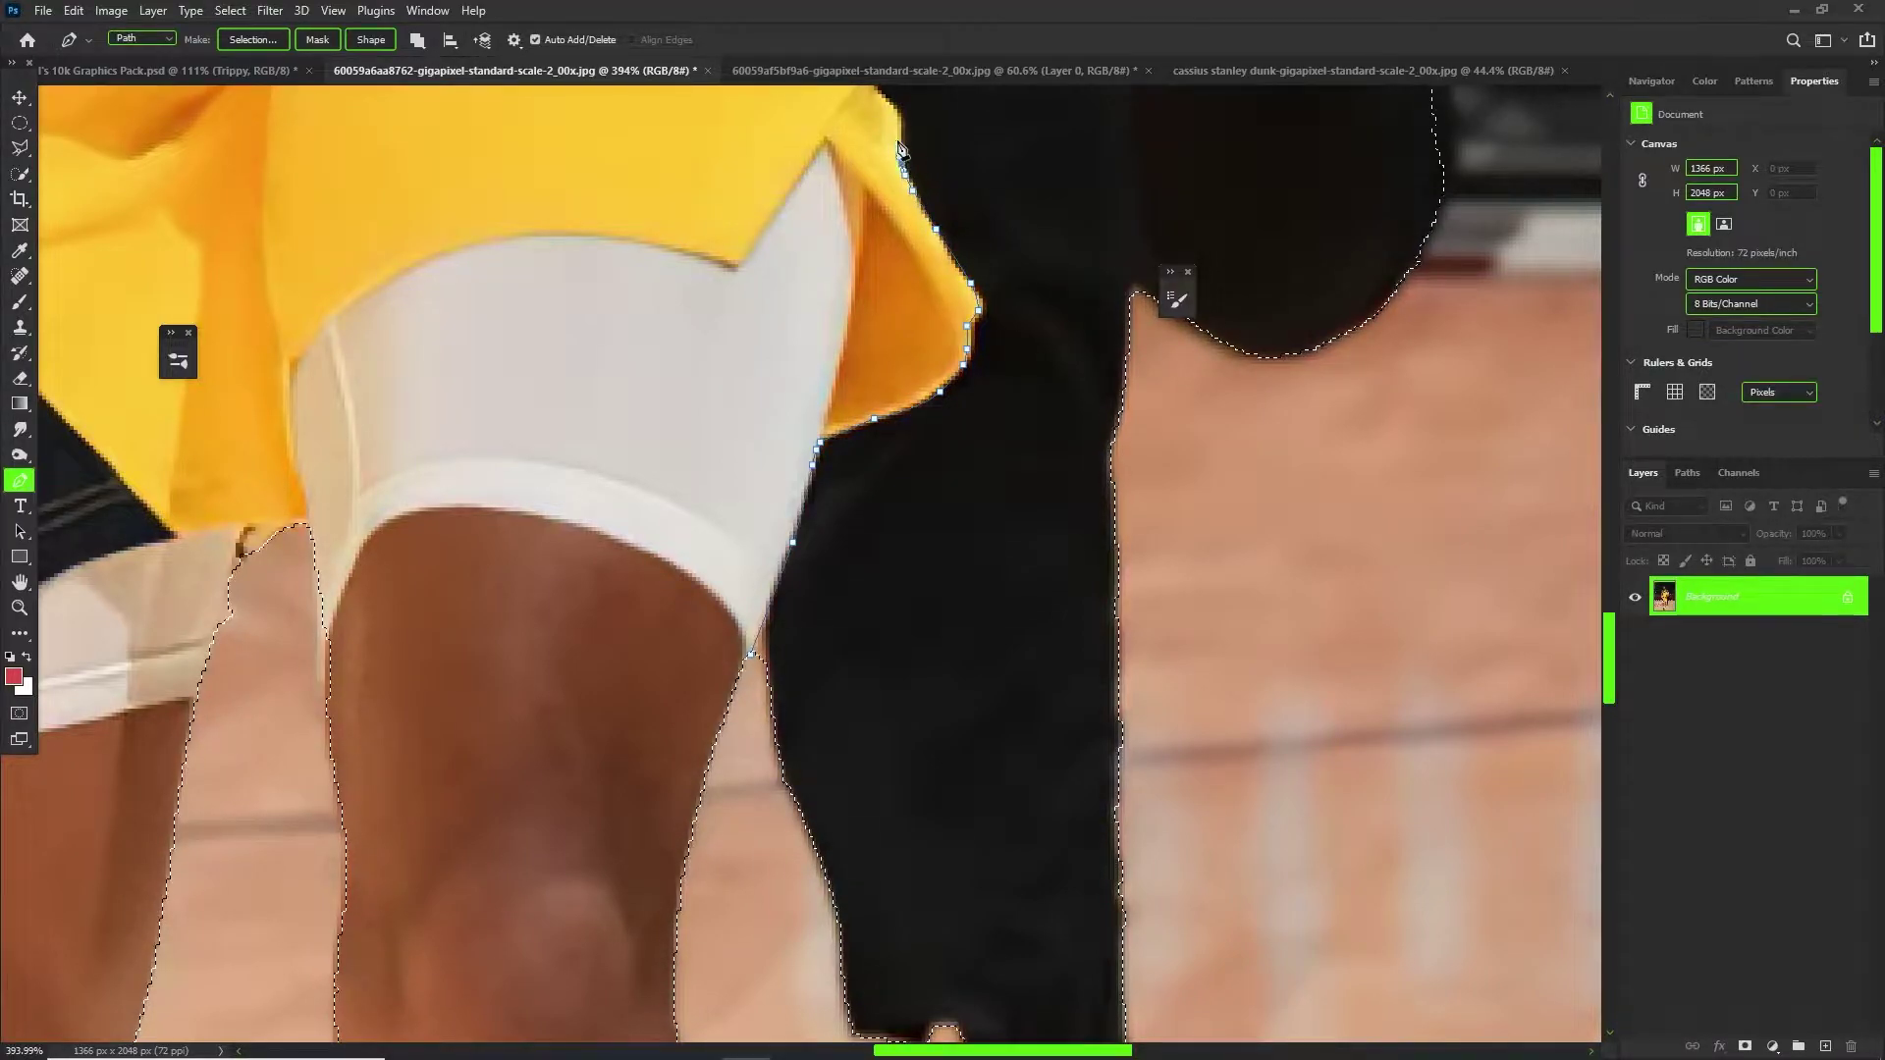
Extend the path up the side of the shorts, around the fingers by the ball, and along the arm sleeve to the shoulder.
{"action": "scroll", "coordinate": [888, 511], "scroll_direction": "down", "scroll_amount": 5}
{"action": "scroll", "coordinate": [874, 245], "scroll_direction": "up", "scroll_amount": 7}
{"action": "left_click", "coordinate": [957, 147]}
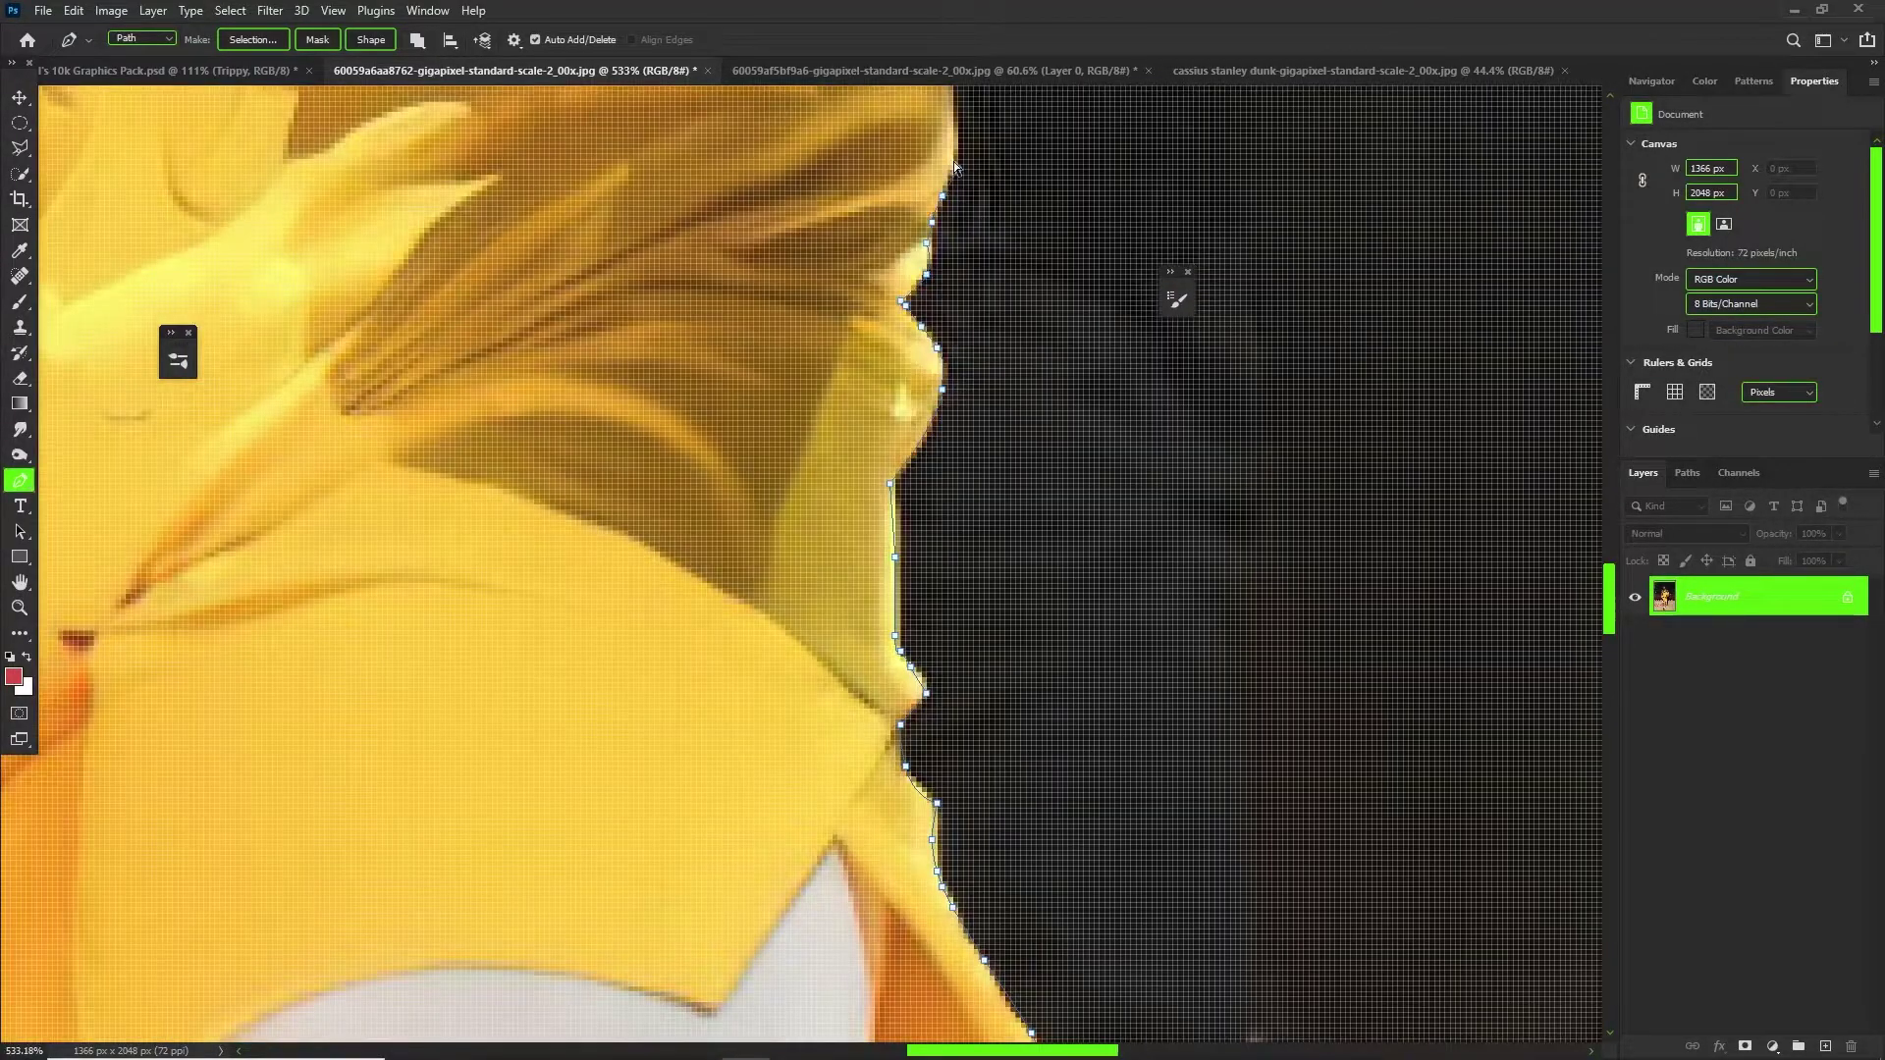
{"action": "scroll", "coordinate": [957, 148], "scroll_direction": "up", "scroll_amount": 5}
{"action": "left_click", "coordinate": [936, 850]}
{"action": "left_click", "coordinate": [925, 751]}
{"action": "left_click", "coordinate": [910, 693]}
{"action": "left_click_drag", "start_coordinate": [1151, 750], "coordinate": [1302, 742]}
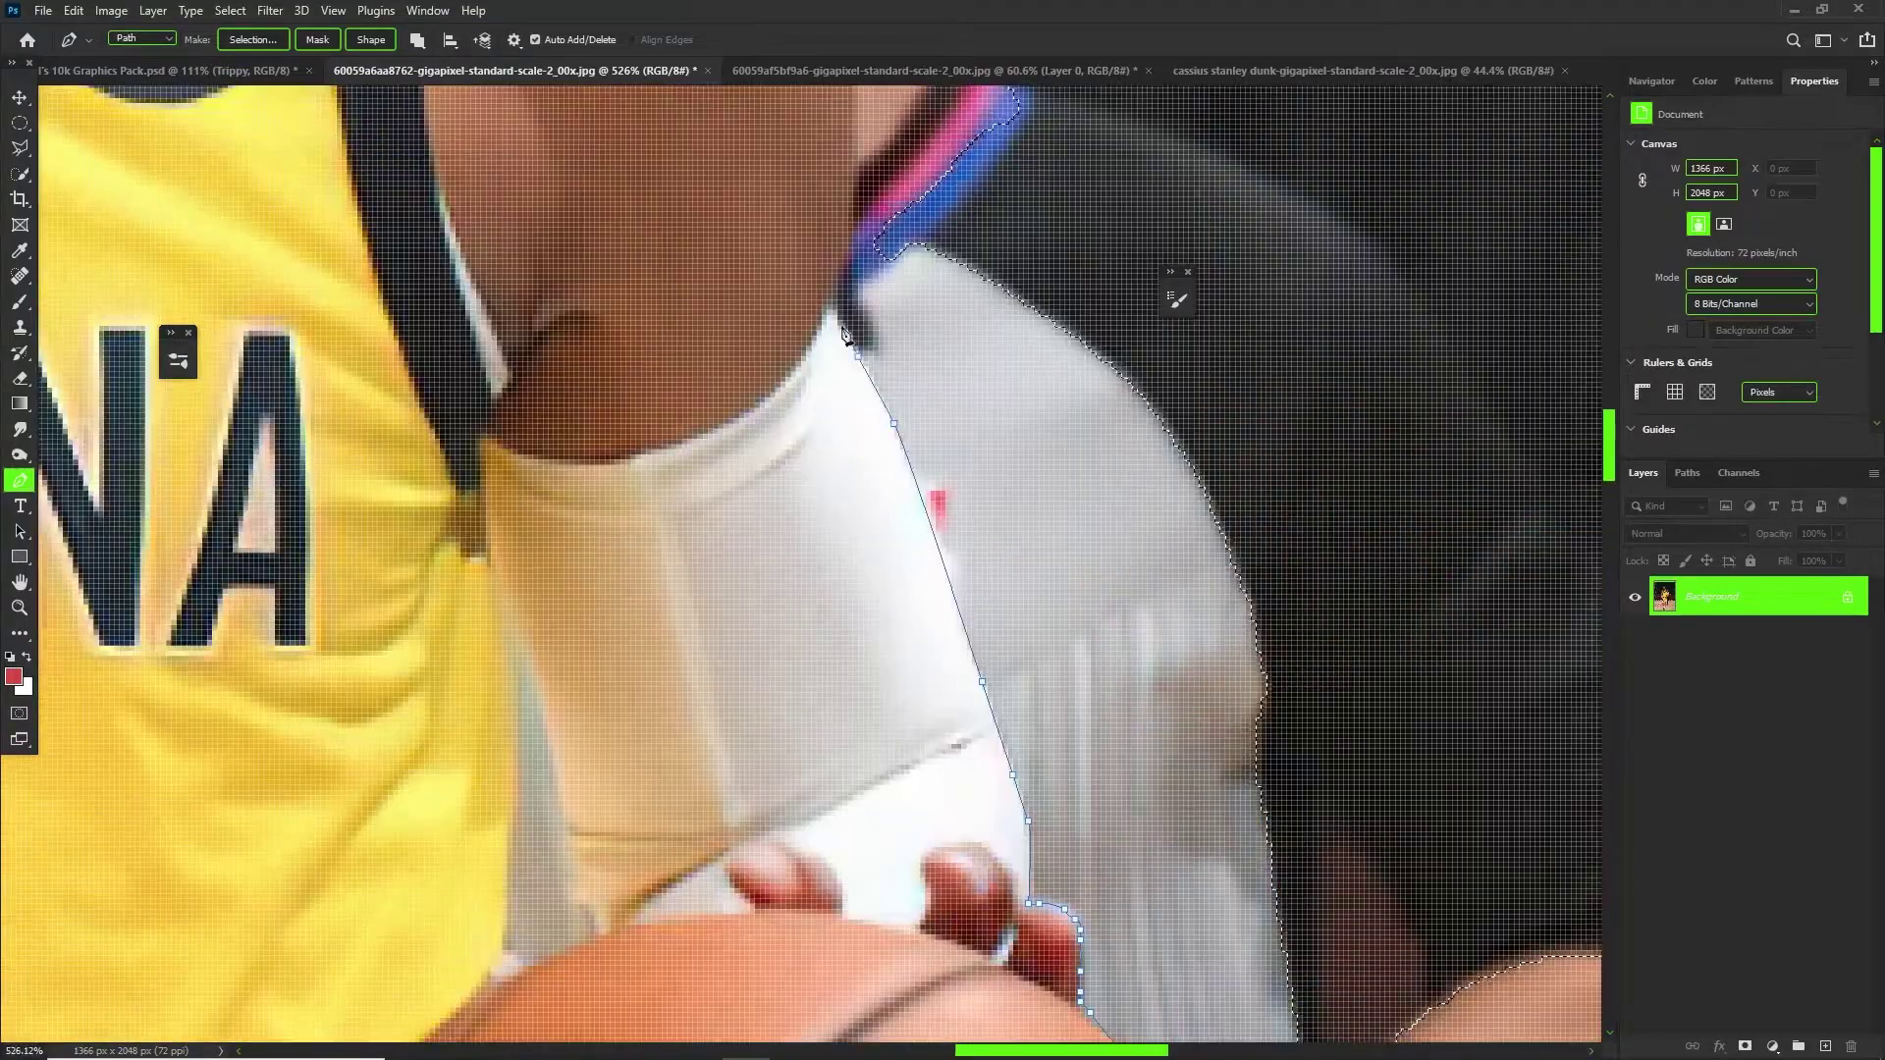
{"action": "left_click_drag", "start_coordinate": [491, 171], "coordinate": [483, 169]}
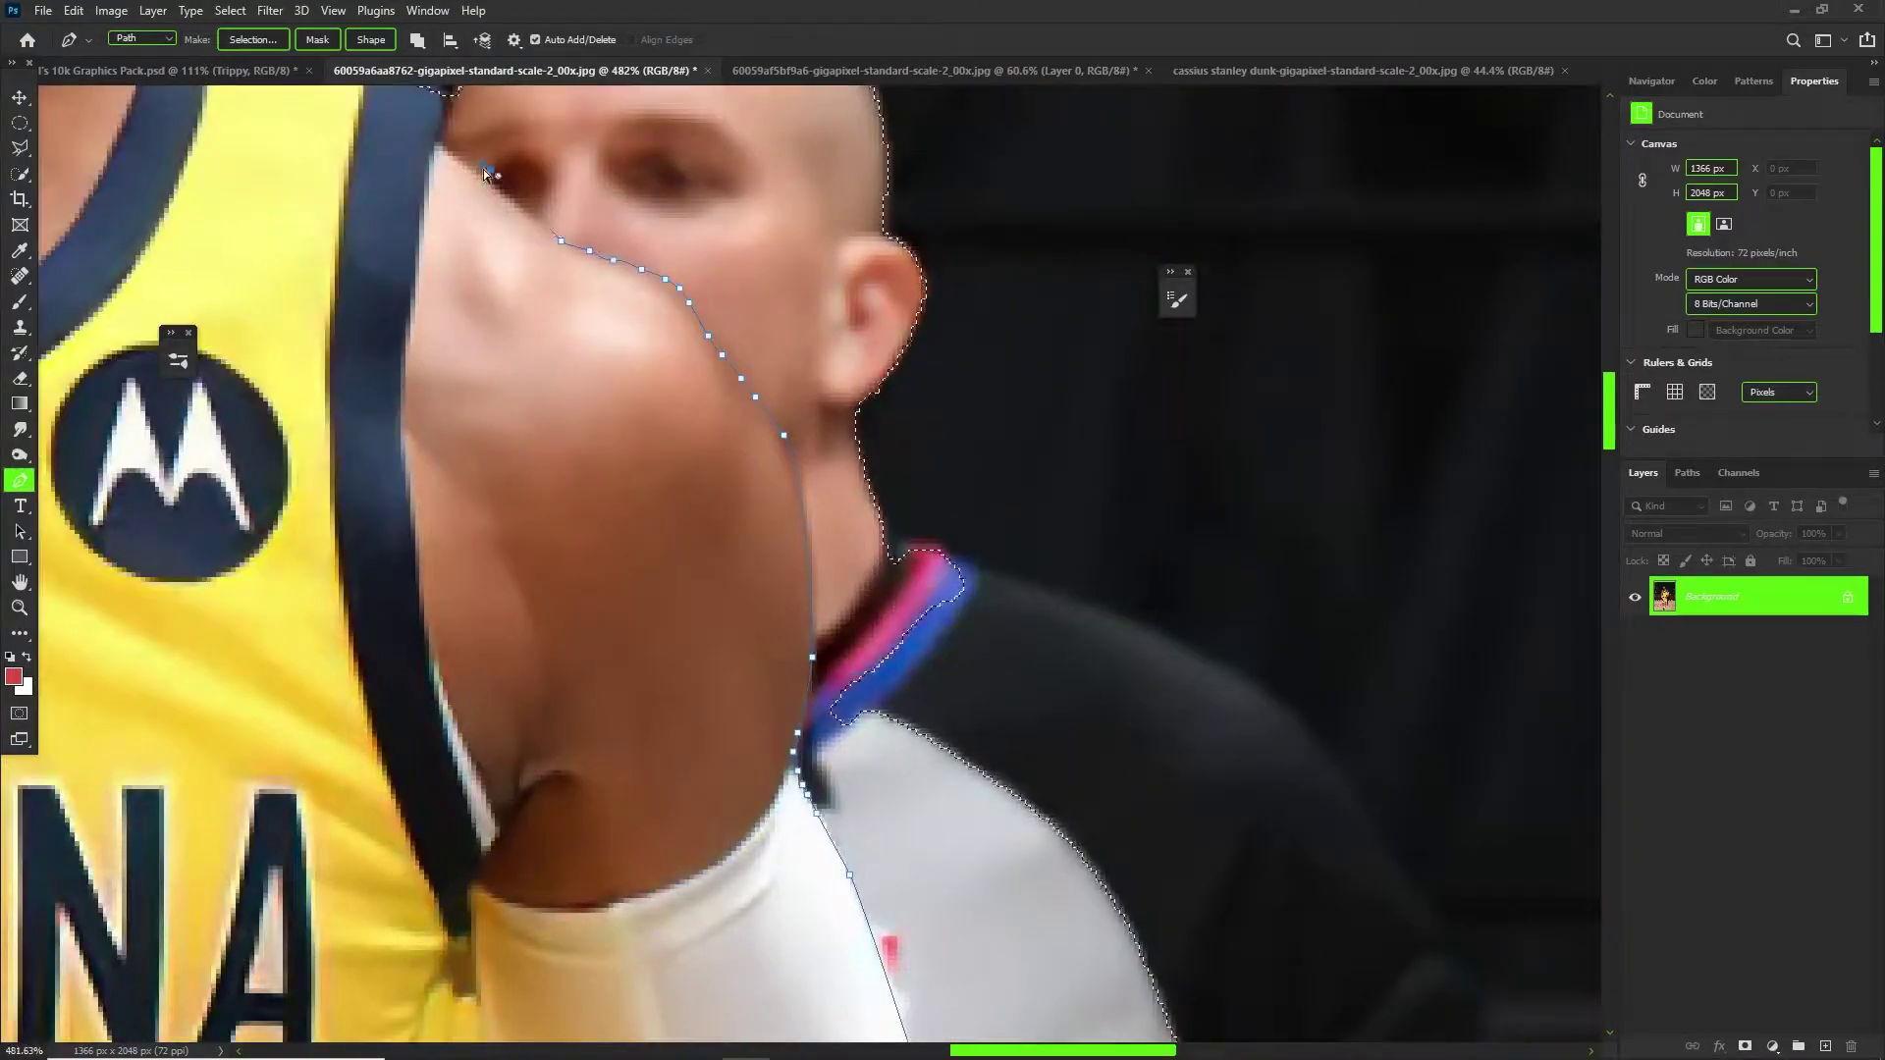
Close the path around the referee and convert it to a selection that excludes him from the player's outline.
{"action": "scroll", "coordinate": [483, 169], "scroll_direction": "down", "scroll_amount": 6}
{"action": "scroll", "coordinate": [1423, 644], "scroll_direction": "up", "scroll_amount": 2}
{"action": "right_click", "coordinate": [984, 514]}
{"action": "left_click", "coordinate": [1014, 595]}
{"action": "key", "text": "Return"}
Remove stray background areas from the selection around the player's upper body with the Lasso tool.
{"action": "key", "text": "l"}
{"action": "scroll", "coordinate": [628, 484], "scroll_direction": "up", "scroll_amount": 5}
{"action": "mouse_move", "coordinate": [426, 469]}
{"action": "left_mouse_down"}
{"action": "mouse_move", "coordinate": [363, 732]}
{"action": "mouse_move", "coordinate": [457, 496]}
{"action": "left_mouse_up"}
{"action": "scroll", "coordinate": [304, 520], "scroll_direction": "up", "scroll_amount": 3}
{"action": "scroll", "coordinate": [304, 521], "scroll_direction": "down", "scroll_amount": 3}
{"action": "scroll", "coordinate": [775, 579], "scroll_direction": "down", "scroll_amount": 5}
{"action": "scroll", "coordinate": [776, 579], "scroll_direction": "up", "scroll_amount": 4}
{"action": "left_click_drag", "start_coordinate": [638, 677], "coordinate": [775, 579]}
{"action": "scroll", "coordinate": [785, 294], "scroll_direction": "up", "scroll_amount": 2}
{"action": "mouse_move", "coordinate": [874, 702]}
{"action": "left_mouse_down"}
{"action": "mouse_move", "coordinate": [1007, 518]}
{"action": "mouse_move", "coordinate": [953, 692]}
{"action": "left_mouse_up"}
{"action": "scroll", "coordinate": [952, 589], "scroll_direction": "down", "scroll_amount": 4}
{"action": "scroll", "coordinate": [1168, 597], "scroll_direction": "up", "scroll_amount": 4}
{"action": "scroll", "coordinate": [981, 491], "scroll_direction": "down", "scroll_amount": 4}
{"action": "scroll", "coordinate": [883, 393], "scroll_direction": "up", "scroll_amount": 4}
{"action": "scroll", "coordinate": [820, 564], "scroll_direction": "down", "scroll_amount": 3}
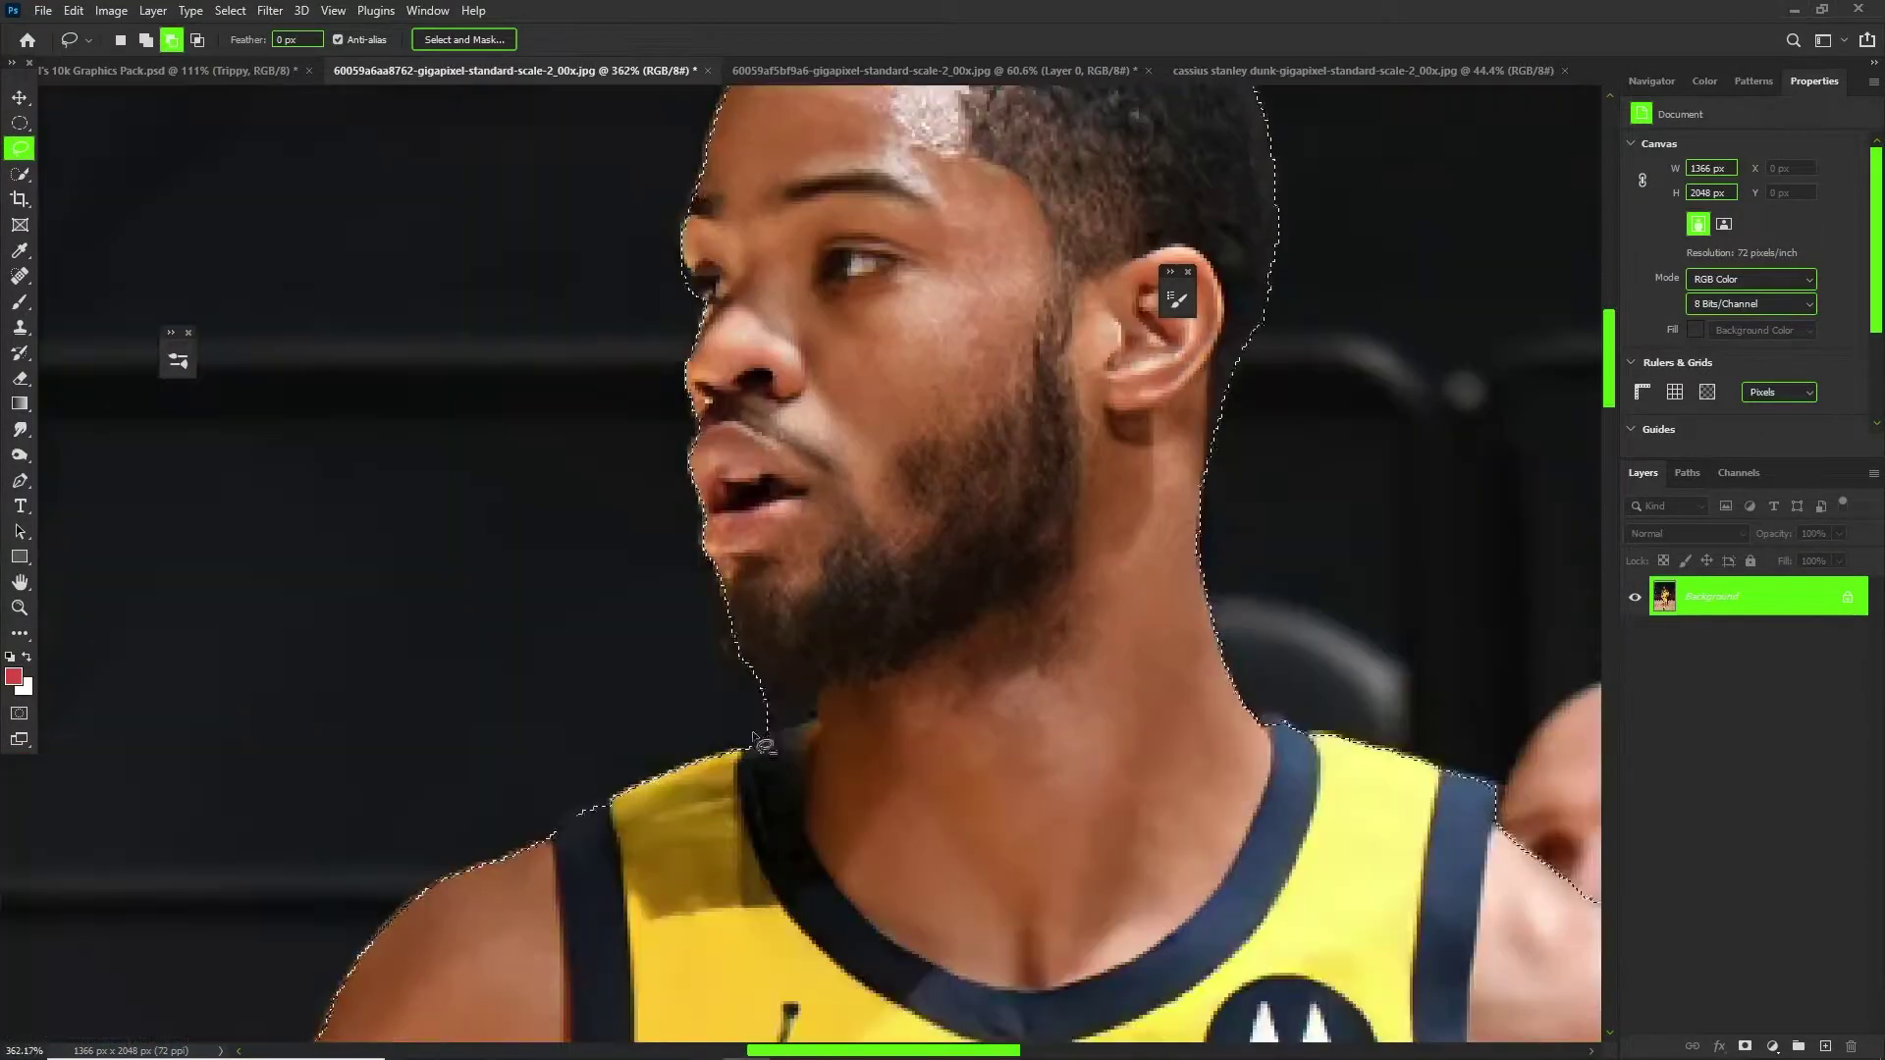
Check the player's selection outline in Quick Mask mode.
{"action": "scroll", "coordinate": [776, 358], "scroll_direction": "down", "scroll_amount": 6}
{"action": "key", "text": "q"}
{"action": "scroll", "coordinate": [818, 400], "scroll_direction": "up", "scroll_amount": 2}
{"action": "scroll", "coordinate": [821, 396], "scroll_direction": "down", "scroll_amount": 2}
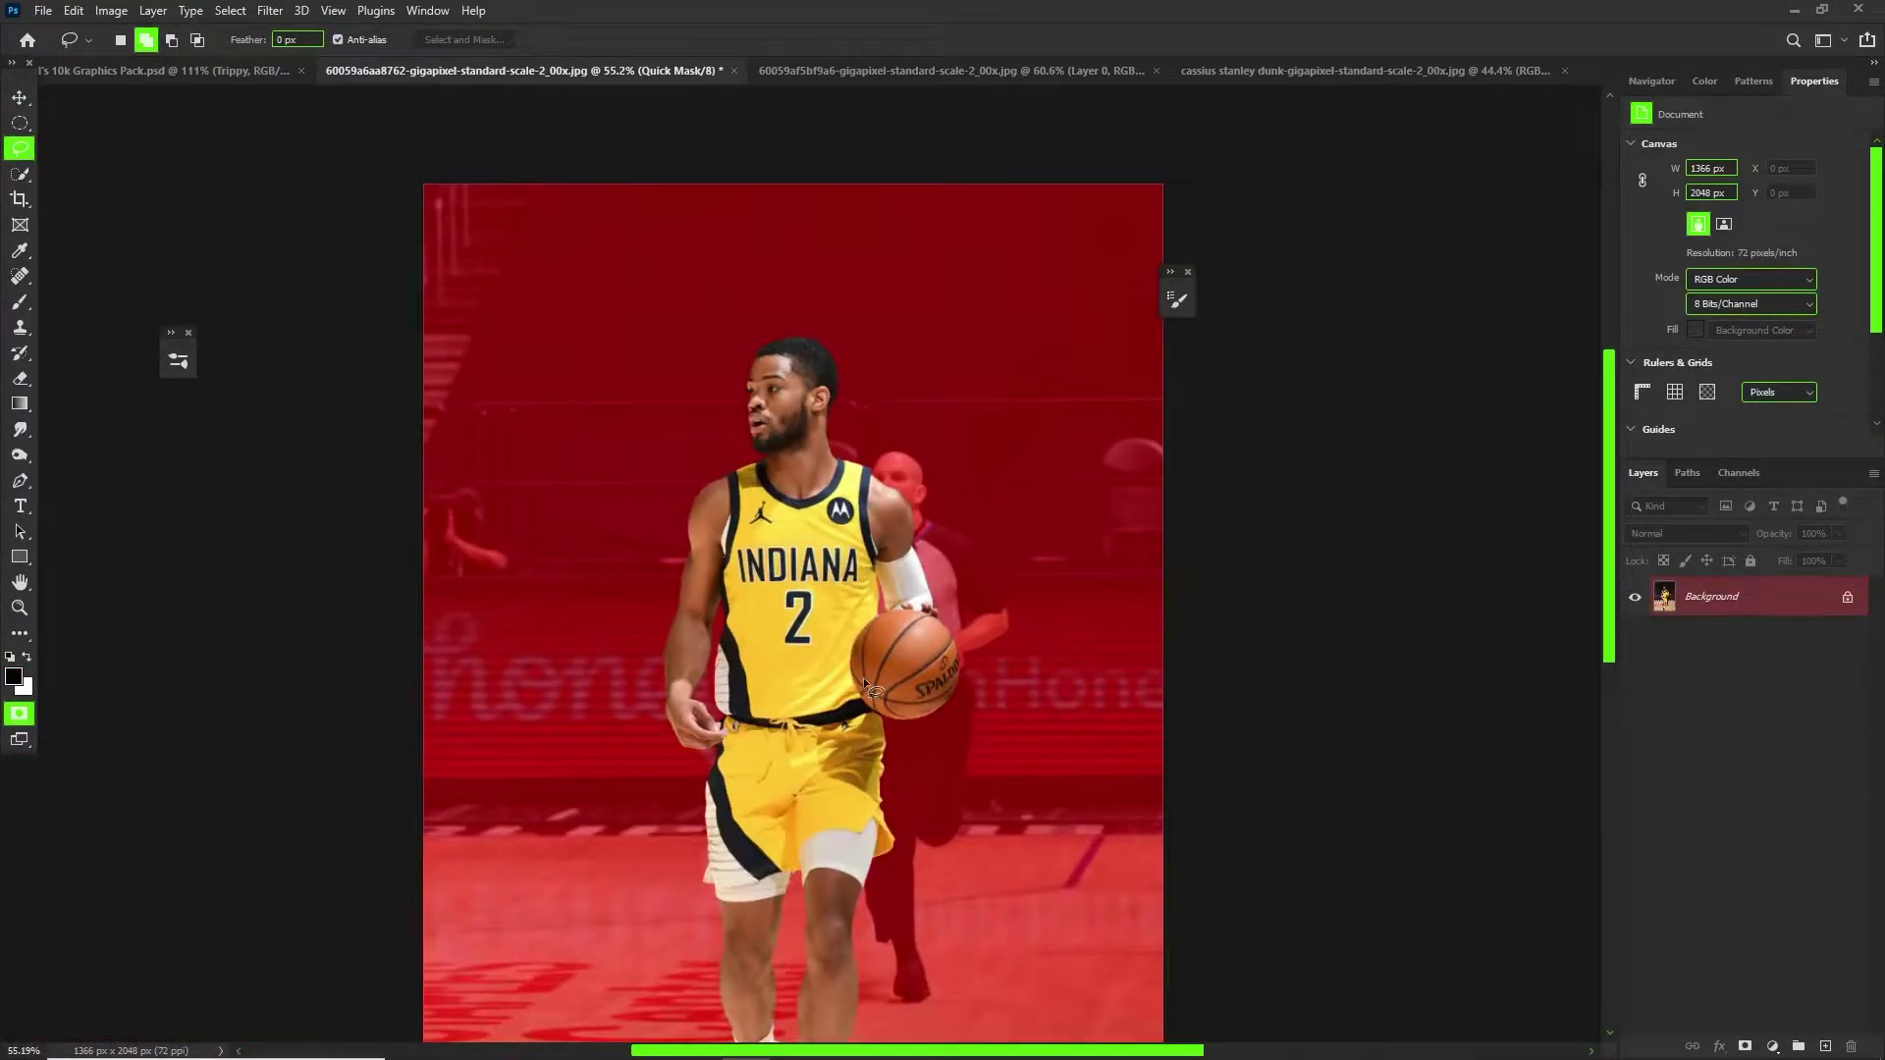
{"action": "scroll", "coordinate": [863, 678], "scroll_direction": "up", "scroll_amount": 2}
{"action": "scroll", "coordinate": [866, 687], "scroll_direction": "down", "scroll_amount": 2}
{"action": "scroll", "coordinate": [854, 476], "scroll_direction": "down", "scroll_amount": 3}
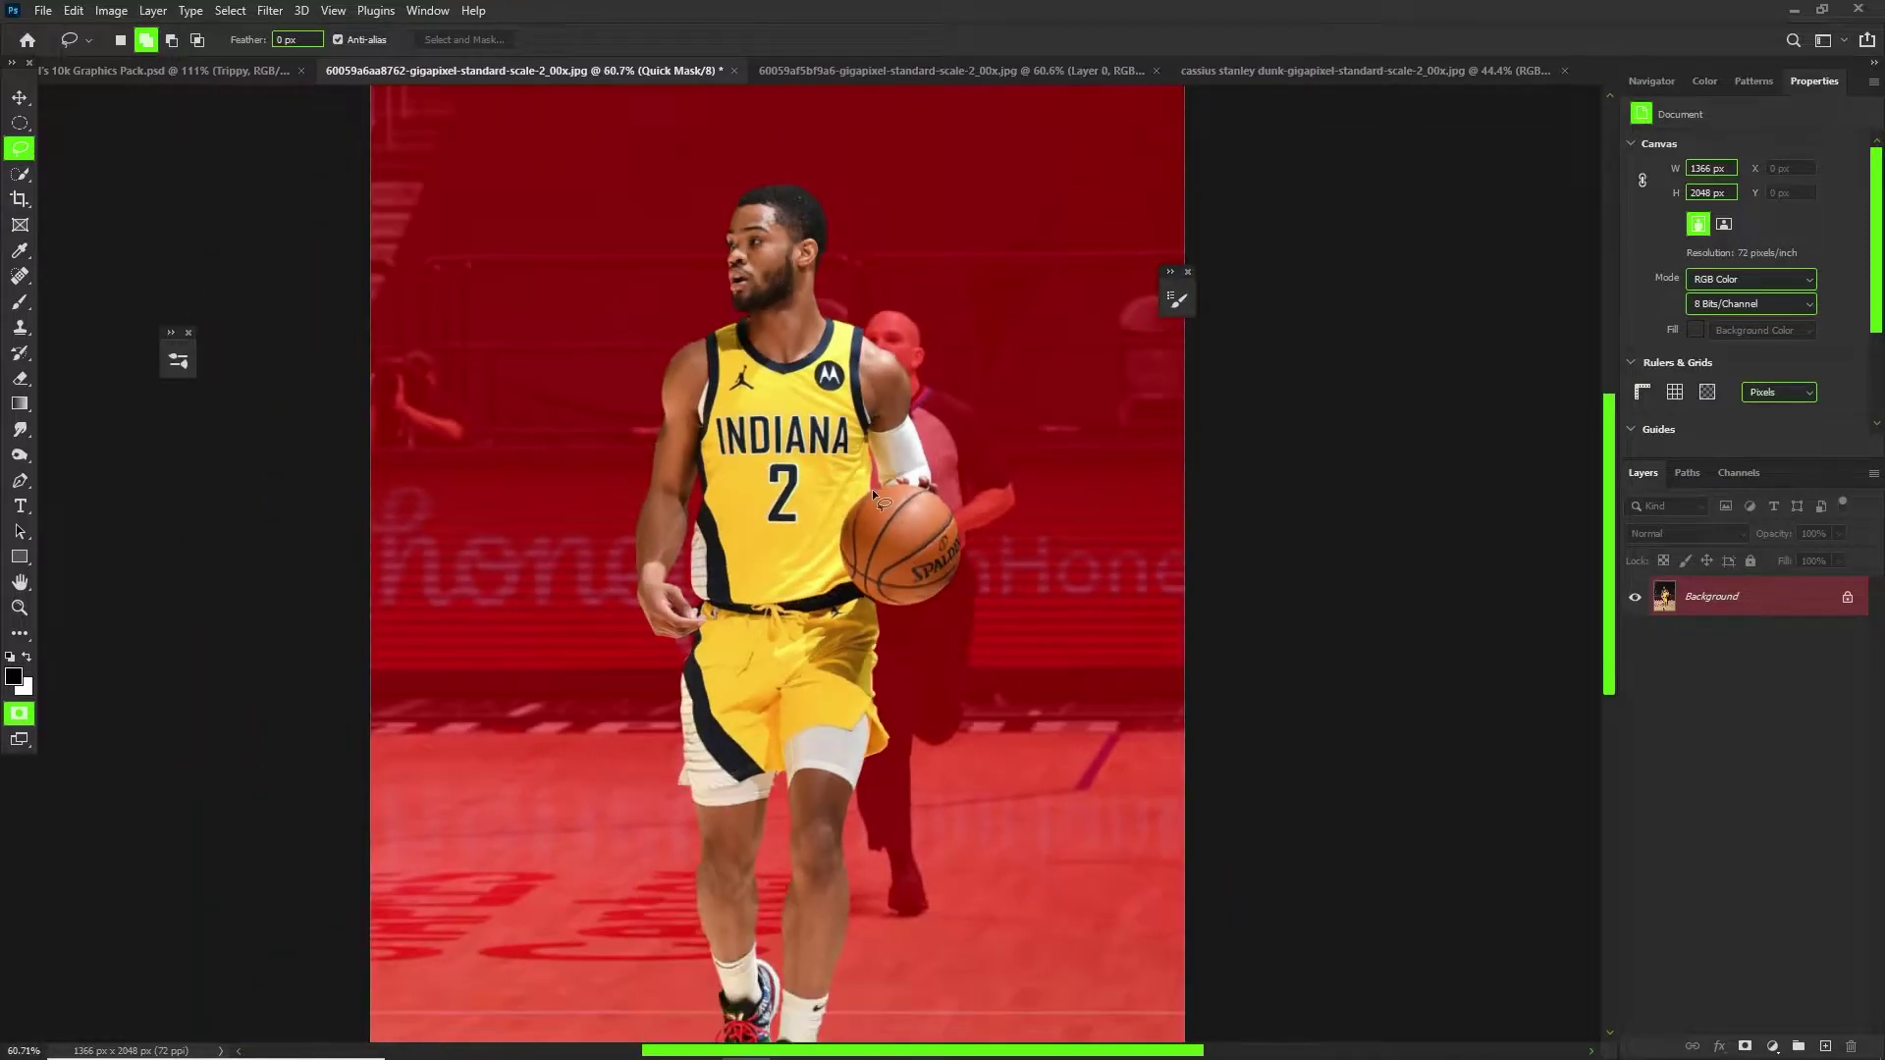
{"action": "scroll", "coordinate": [870, 488], "scroll_direction": "up", "scroll_amount": 1}
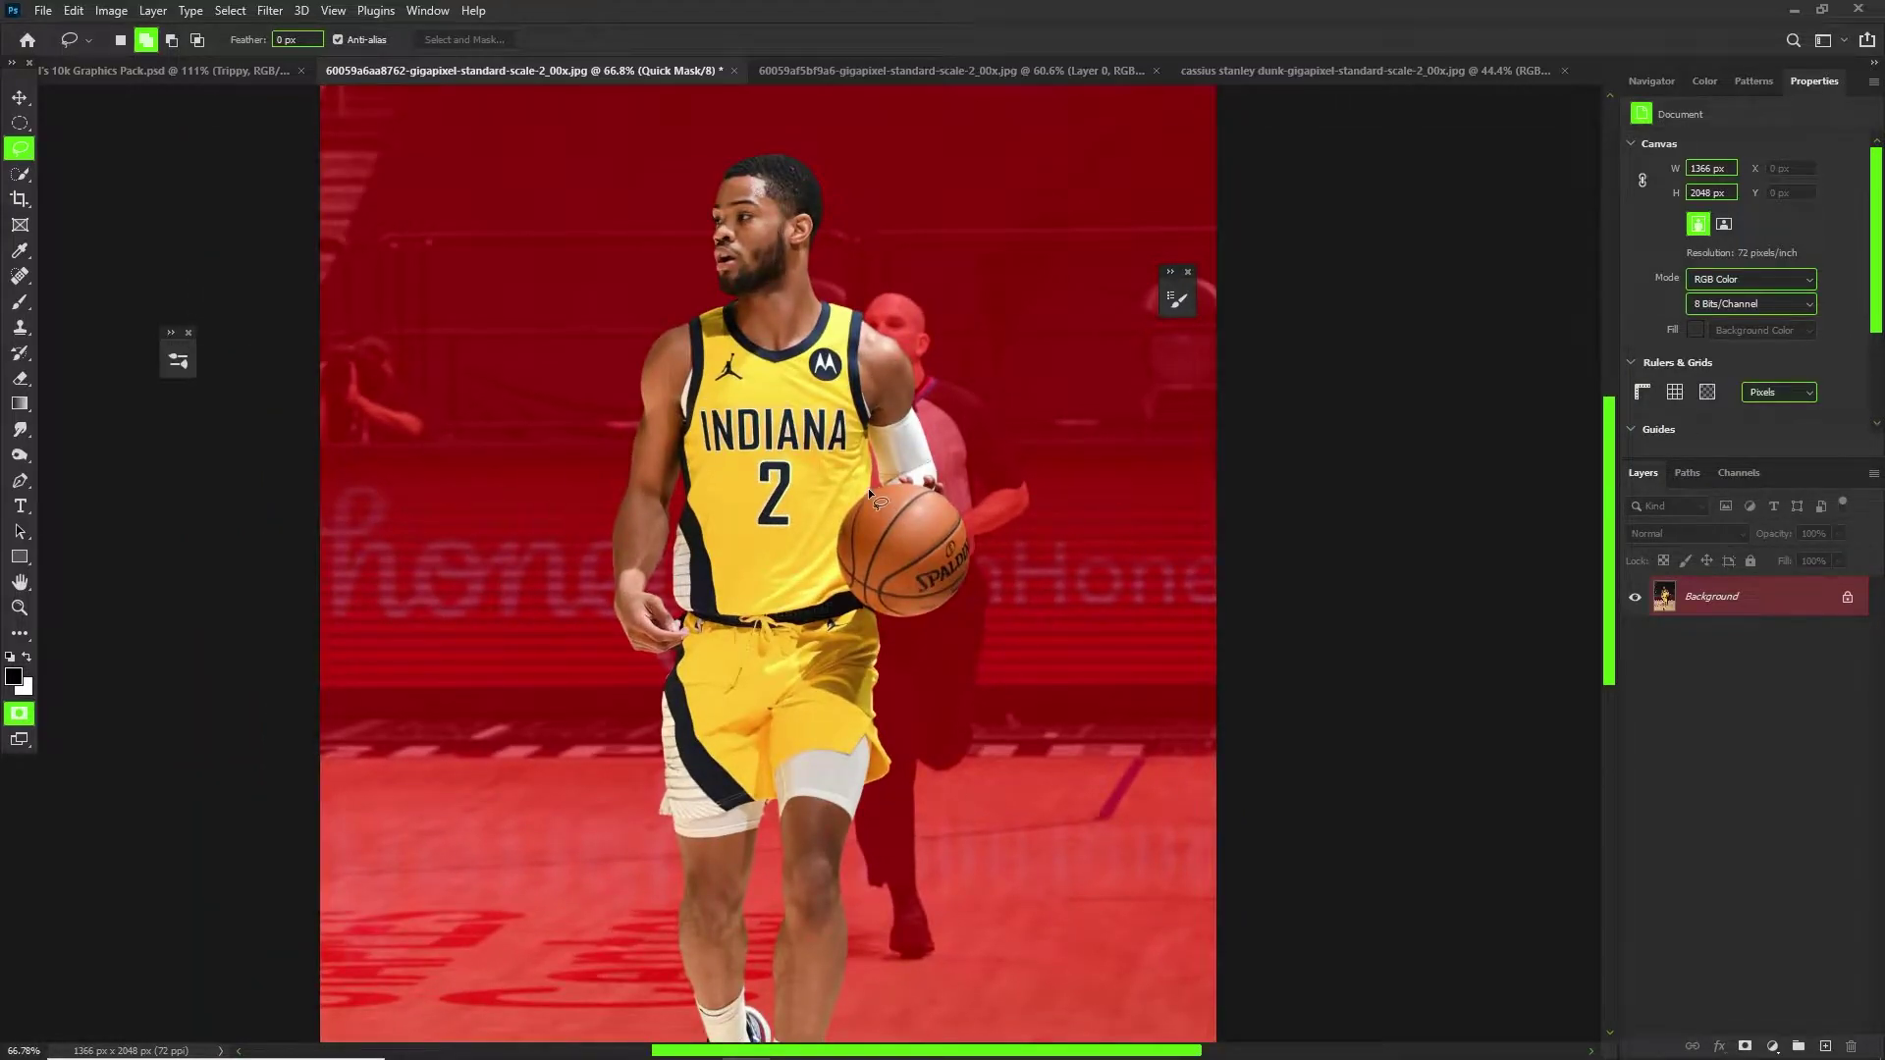
Leave Quick Mask mode and turn the selection into a layer mask that hides the background.
{"action": "key", "text": "q"}
{"action": "left_click", "coordinate": [1744, 1046]}
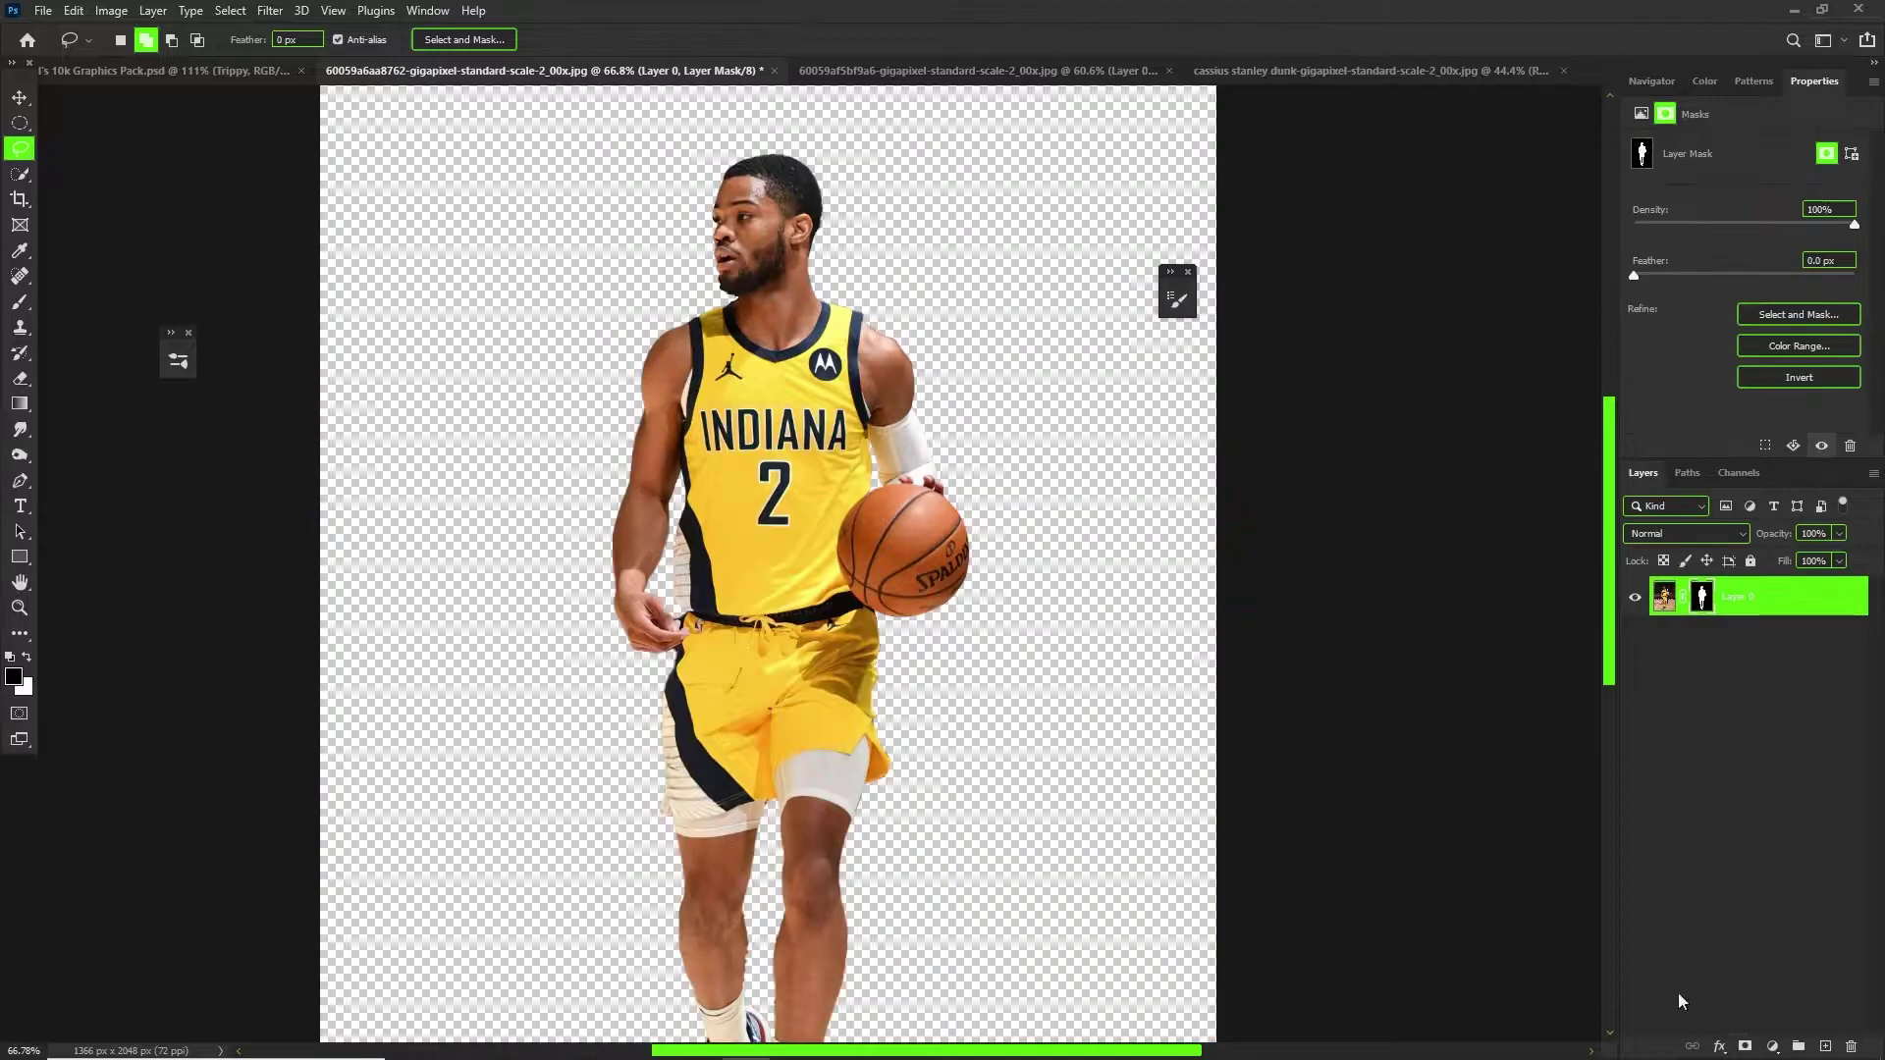
{"action": "scroll", "coordinate": [920, 532], "scroll_direction": "down", "scroll_amount": 2}
{"action": "scroll", "coordinate": [967, 579], "scroll_direction": "up", "scroll_amount": 2}
Add a gray solid color fill layer beneath the masked player.
{"action": "left_click", "coordinate": [1824, 1047], "text": "ctrl"}
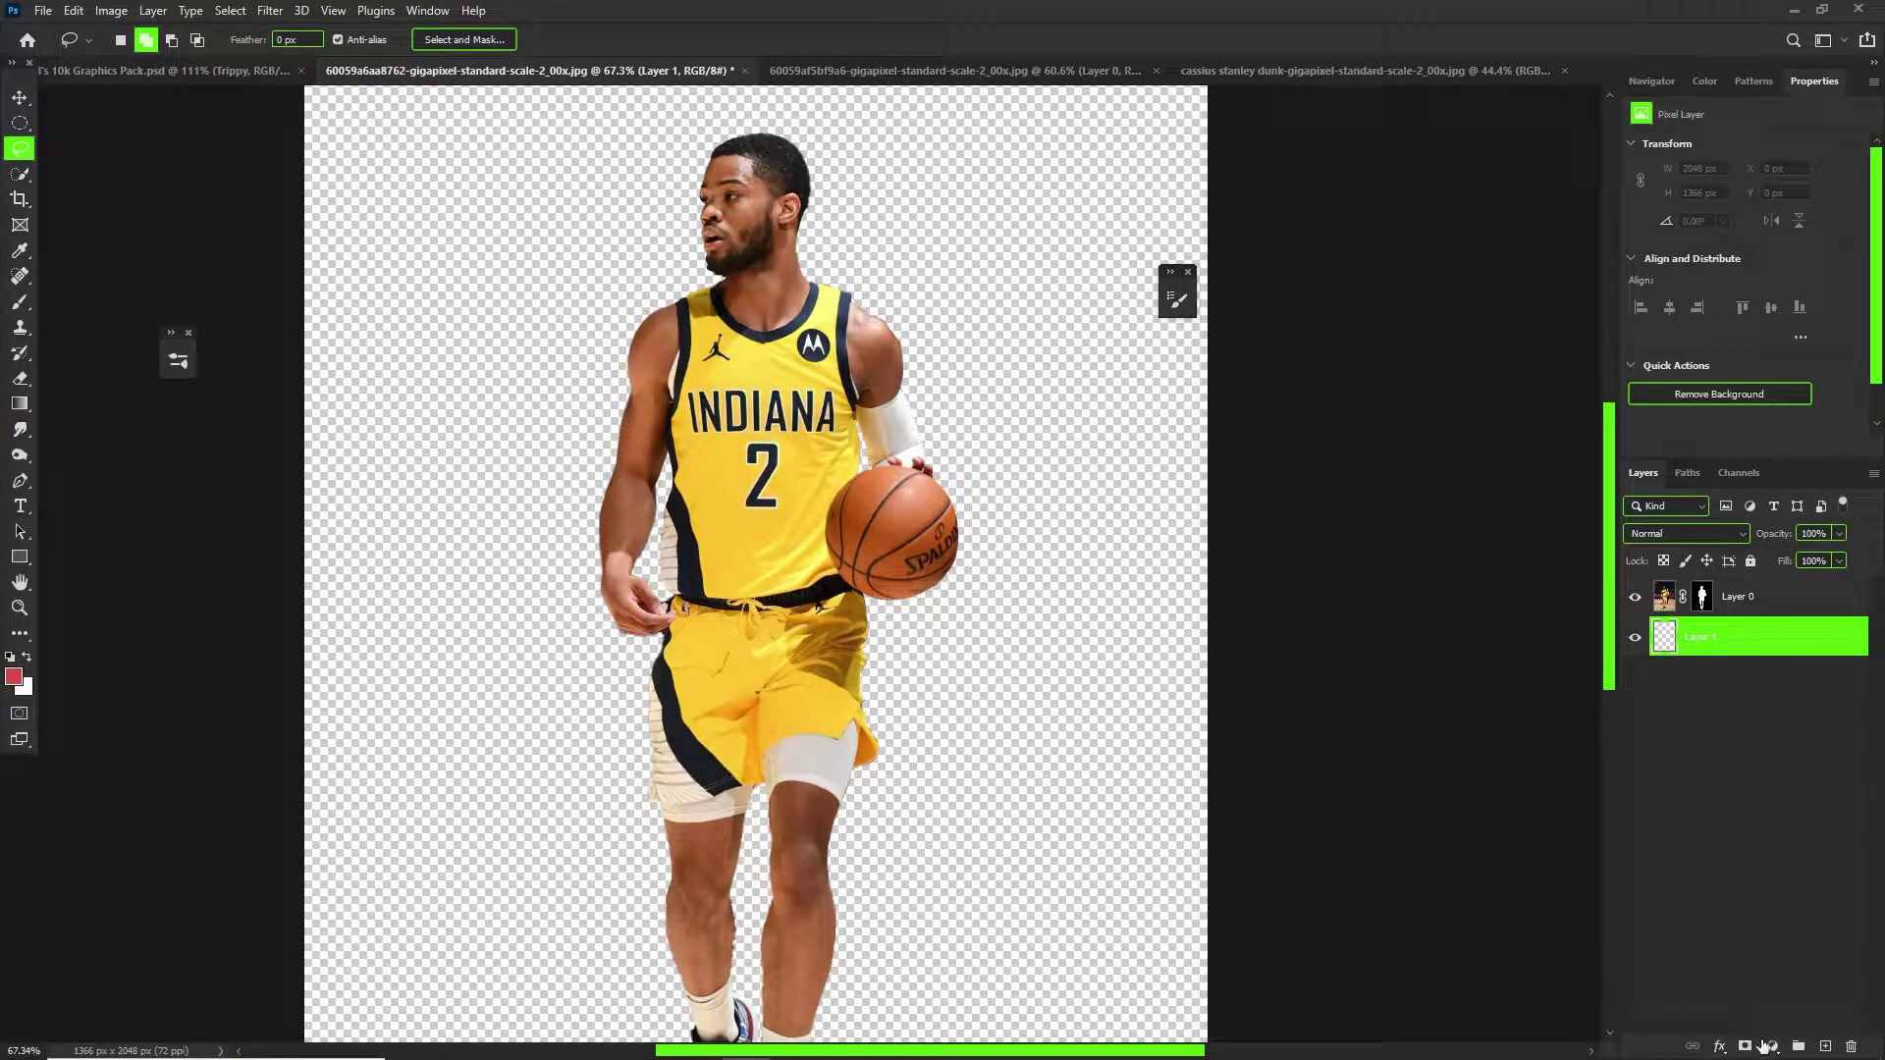
{"action": "left_click", "coordinate": [1764, 1046]}
{"action": "left_click", "coordinate": [1758, 699]}
{"action": "left_click", "coordinate": [1466, 601]}
{"action": "left_click", "coordinate": [1271, 597]}
{"action": "left_click", "coordinate": [1788, 454]}
{"action": "scroll", "coordinate": [938, 552], "scroll_direction": "up", "scroll_amount": 2}
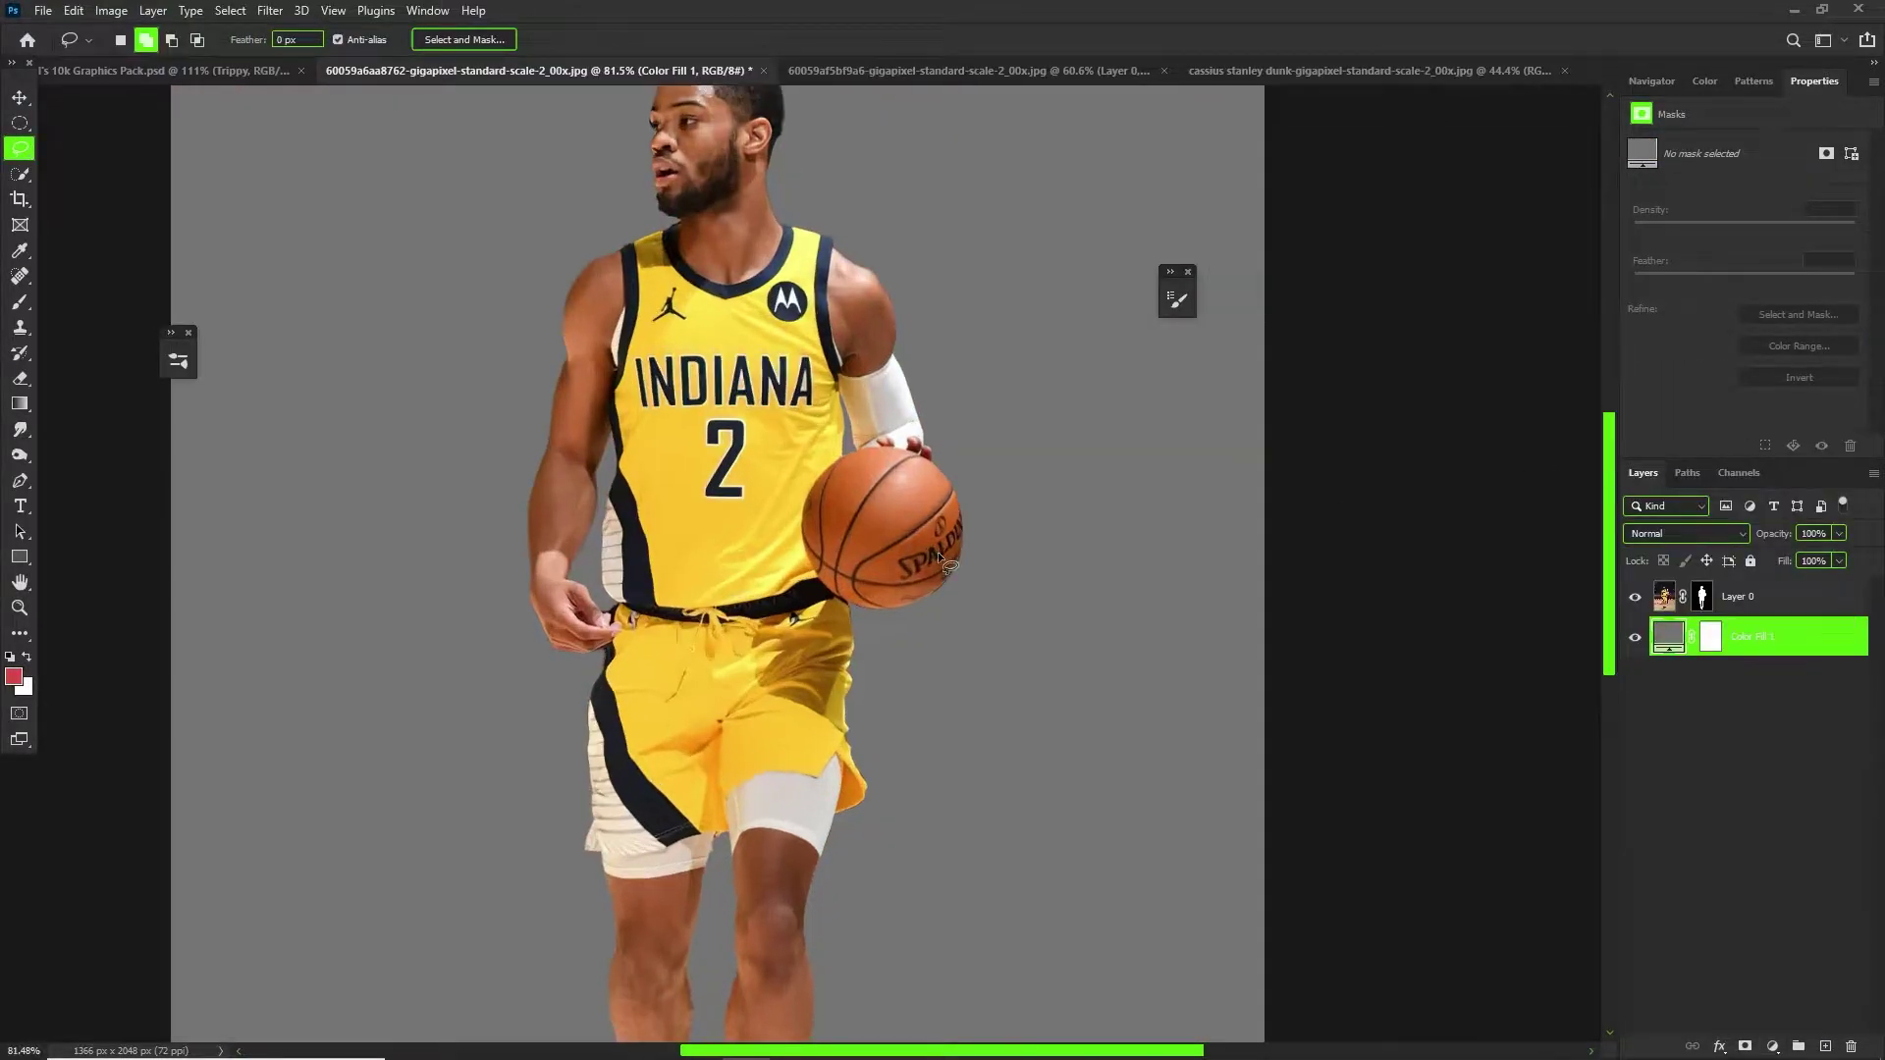
Clean up the face edge near the eye on the player's layer mask, using a small black brush at 100% flow.
{"action": "key", "text": "v"}
{"action": "scroll", "coordinate": [898, 498], "scroll_direction": "down", "scroll_amount": 3}
{"action": "scroll", "coordinate": [765, 339], "scroll_direction": "up", "scroll_amount": 5}
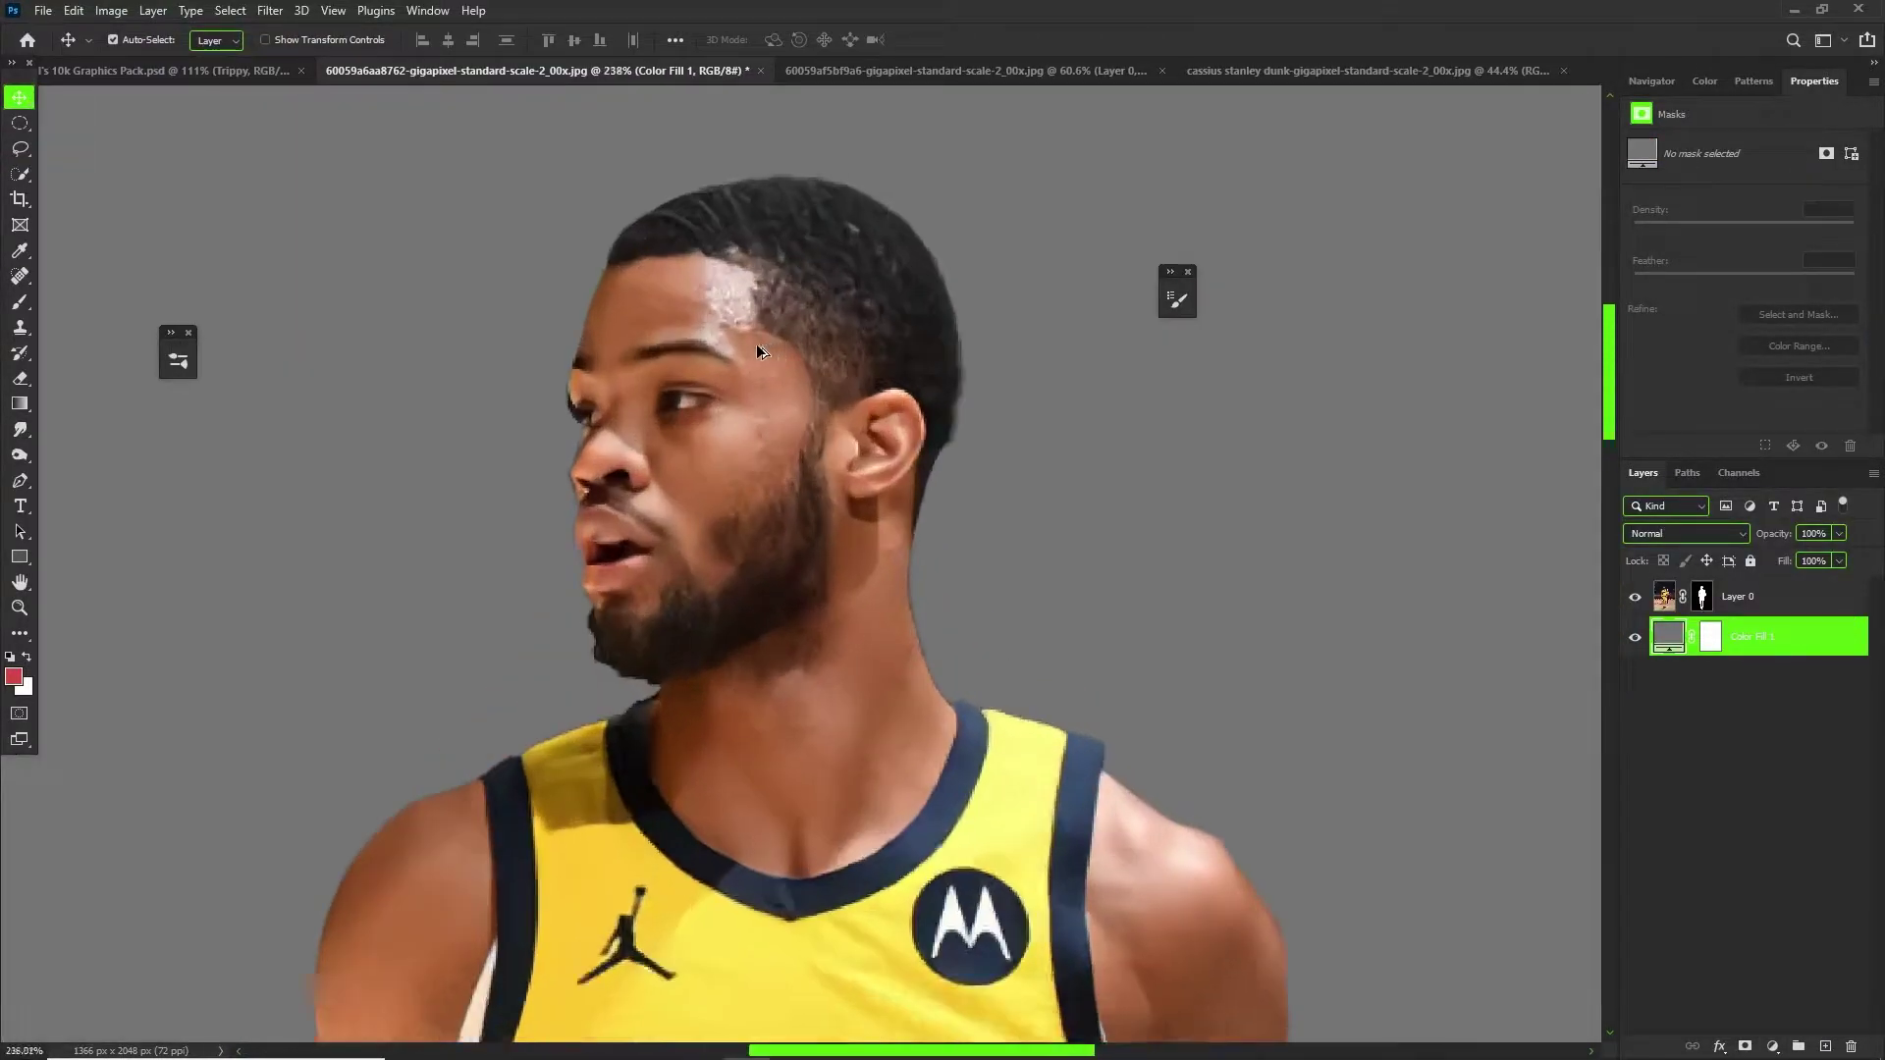
{"action": "left_click", "coordinate": [620, 365]}
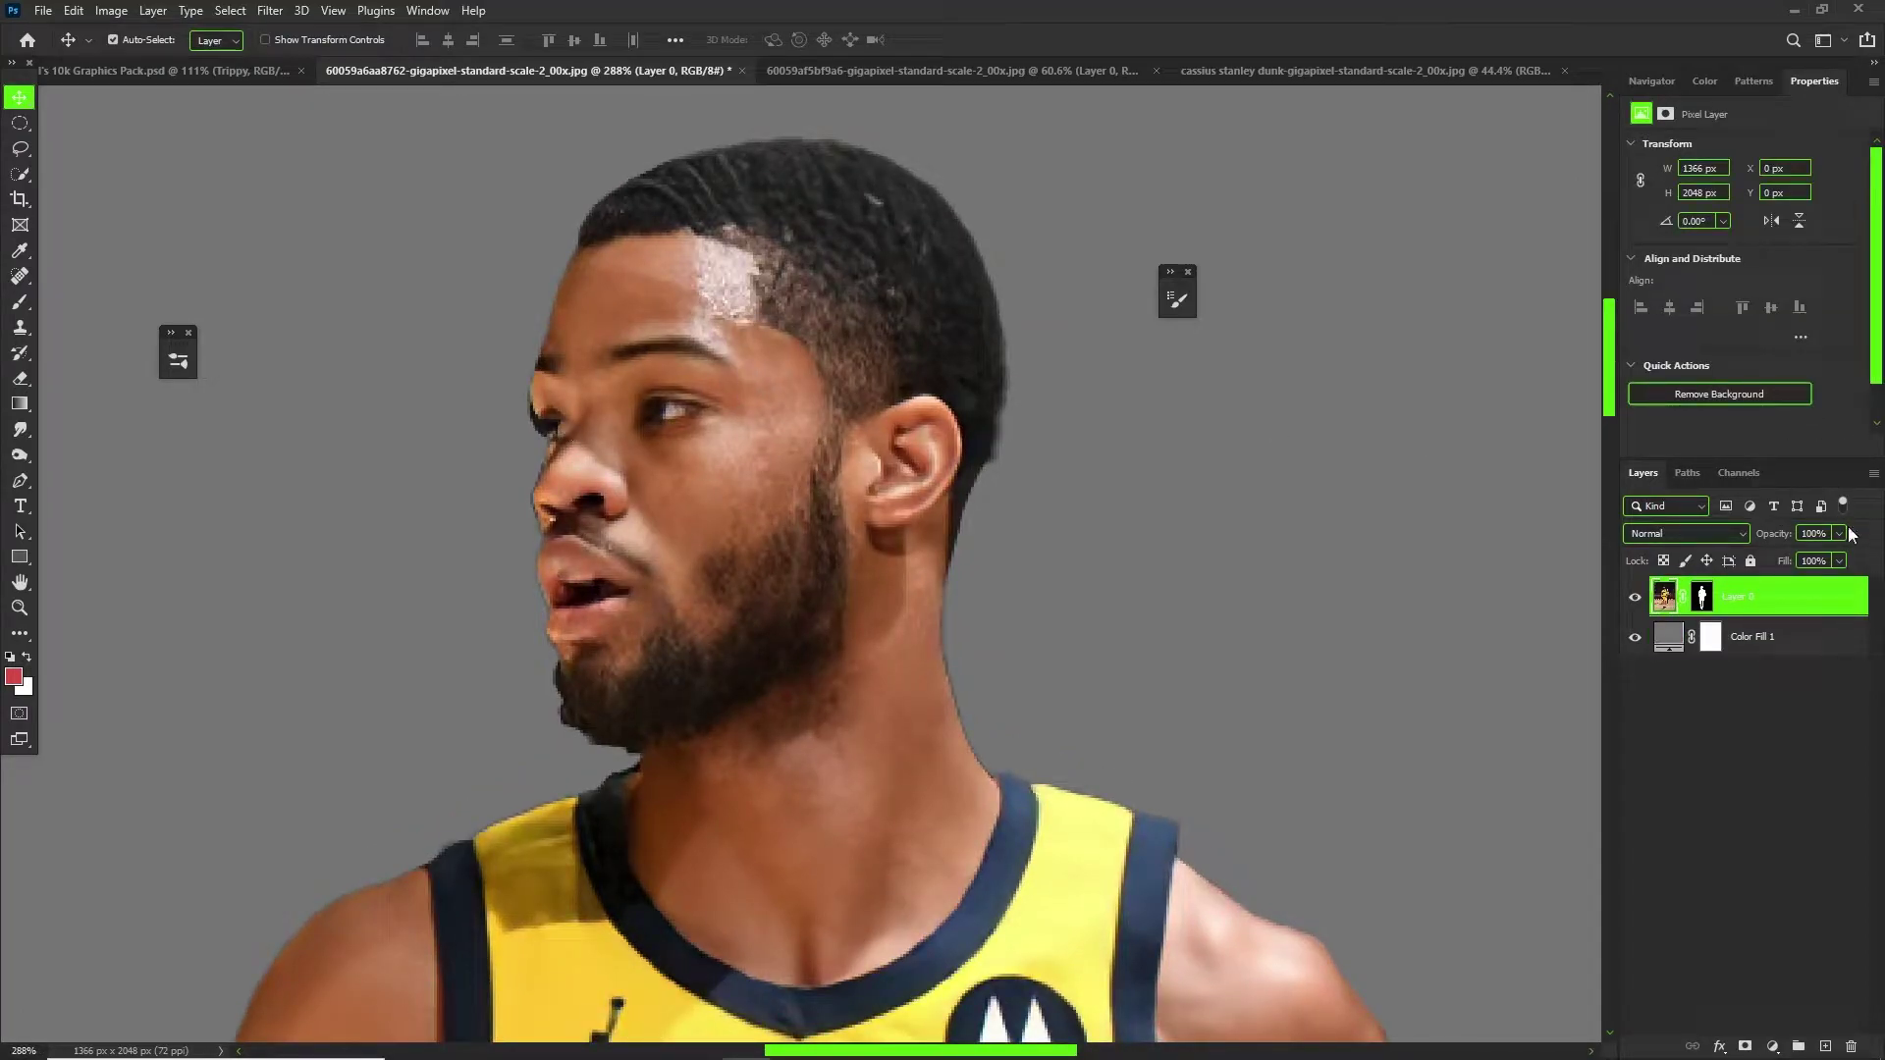
{"action": "left_click", "coordinate": [1712, 597]}
{"action": "key", "text": "b"}
{"action": "scroll", "coordinate": [518, 434], "scroll_direction": "up", "scroll_amount": 3}
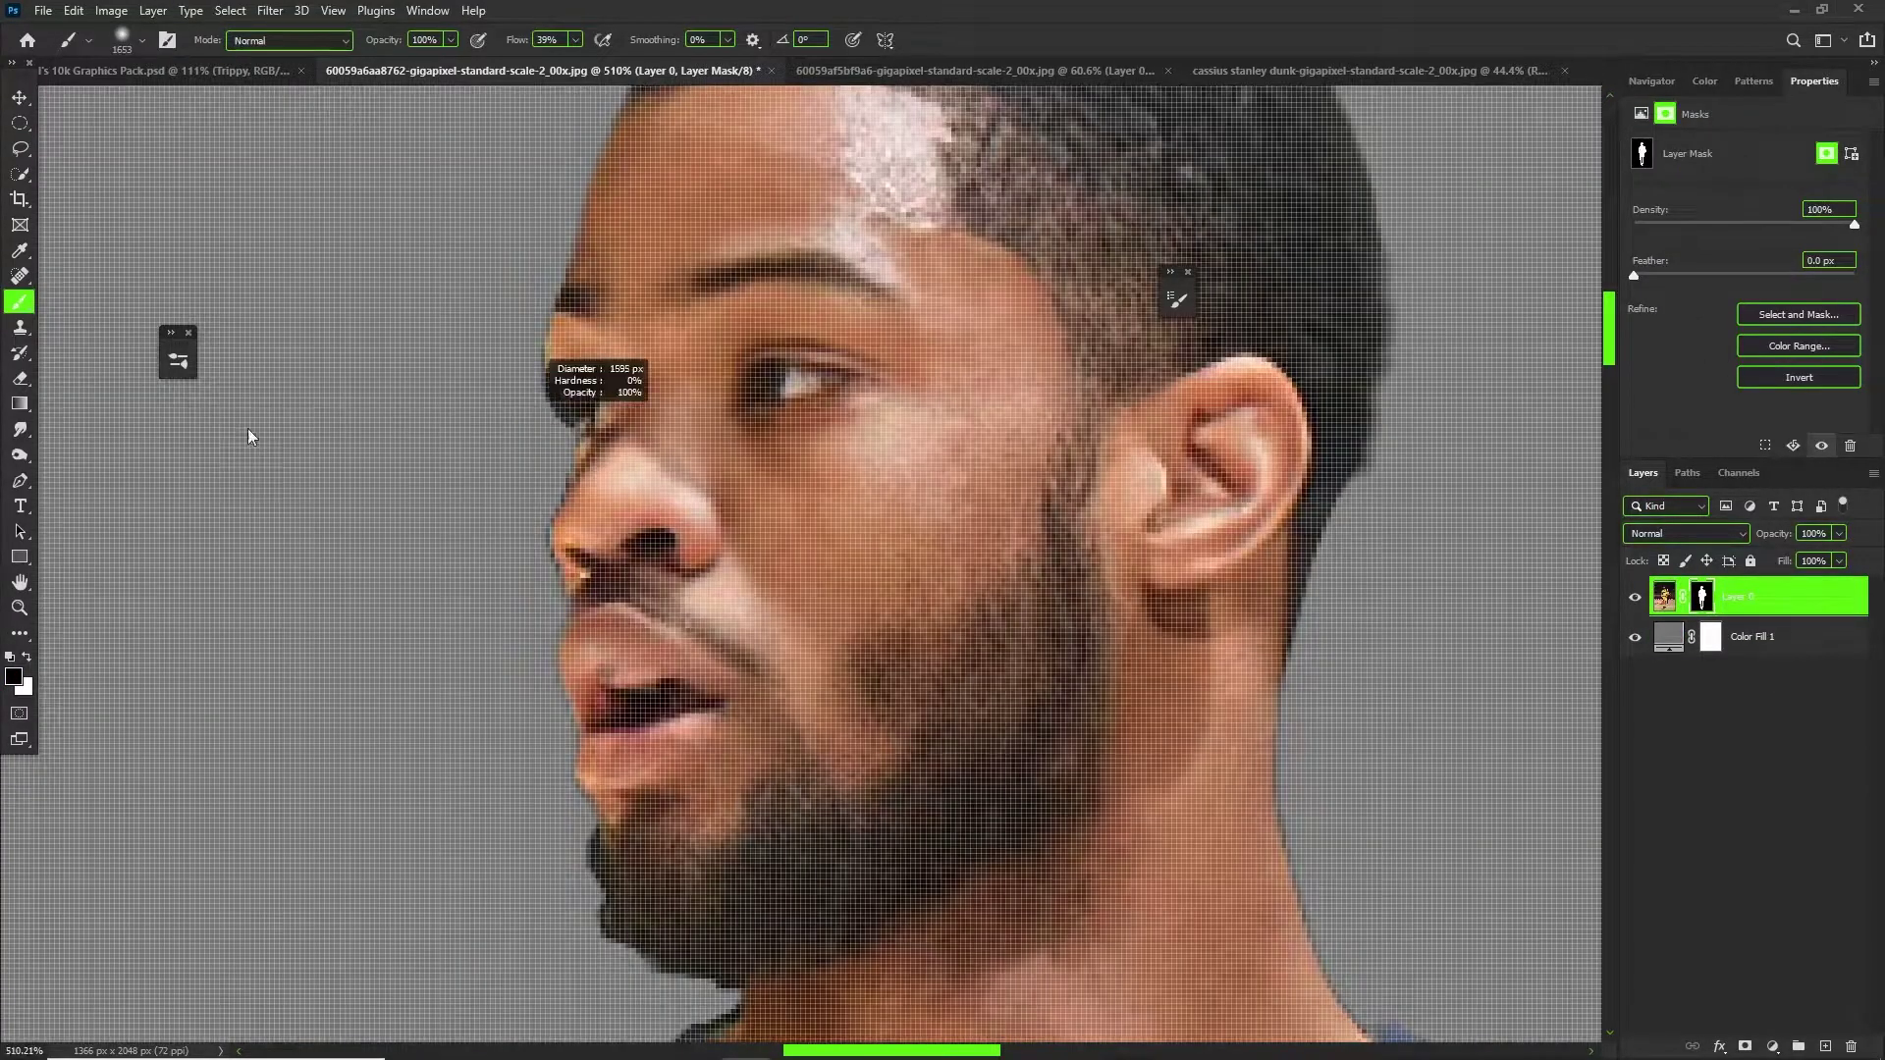
{"action": "left_click_drag", "start_coordinate": [834, 355], "coordinate": [85, 510]}
{"action": "left_click_drag", "start_coordinate": [720, 330], "coordinate": [274, 408]}
{"action": "left_click_drag", "start_coordinate": [631, 308], "coordinate": [197, 412]}
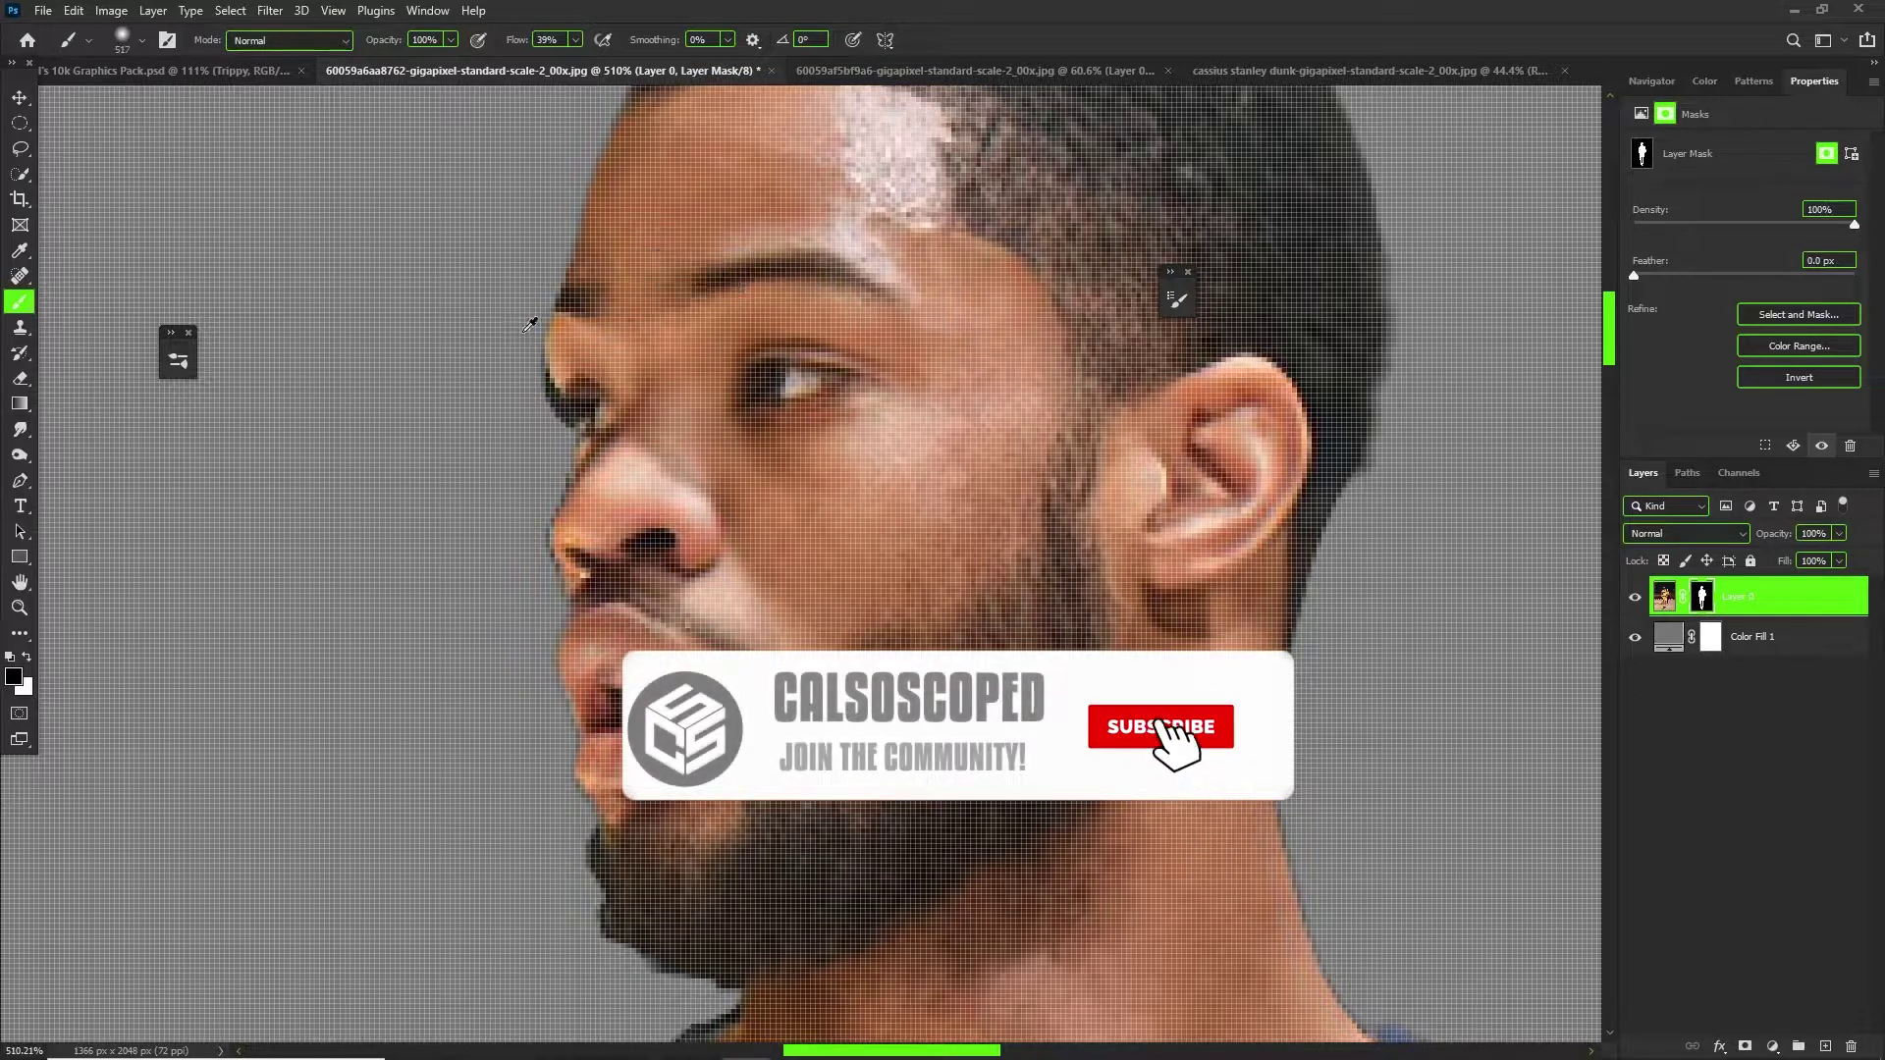
{"action": "left_click_drag", "start_coordinate": [467, 368], "coordinate": [275, 373]}
{"action": "left_click_drag", "start_coordinate": [864, 308], "coordinate": [589, 308]}
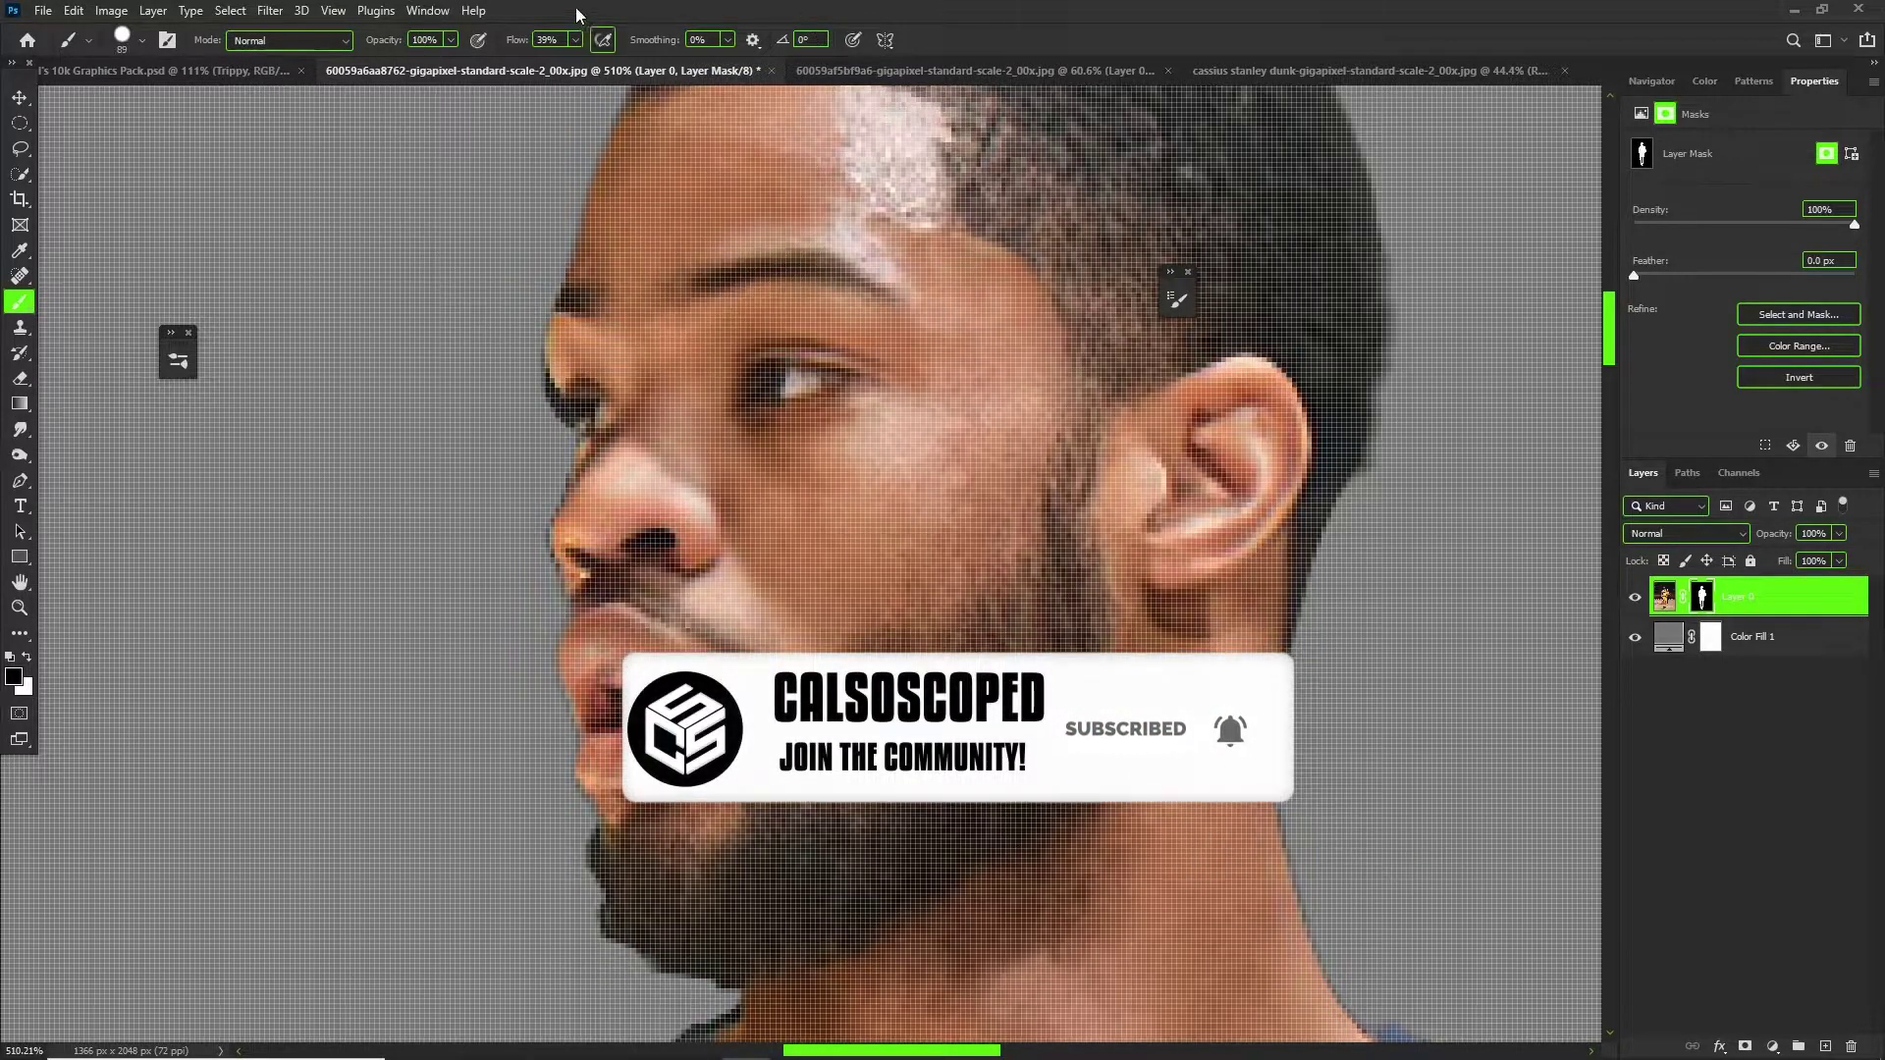
{"action": "left_click", "coordinate": [576, 42]}
{"action": "mouse_move", "coordinate": [718, 399]}
{"action": "left_mouse_down"}
{"action": "mouse_move", "coordinate": [553, 390]}
{"action": "mouse_move", "coordinate": [497, 367]}
{"action": "mouse_move", "coordinate": [458, 420]}
{"action": "mouse_move", "coordinate": [569, 442]}
{"action": "left_mouse_up"}
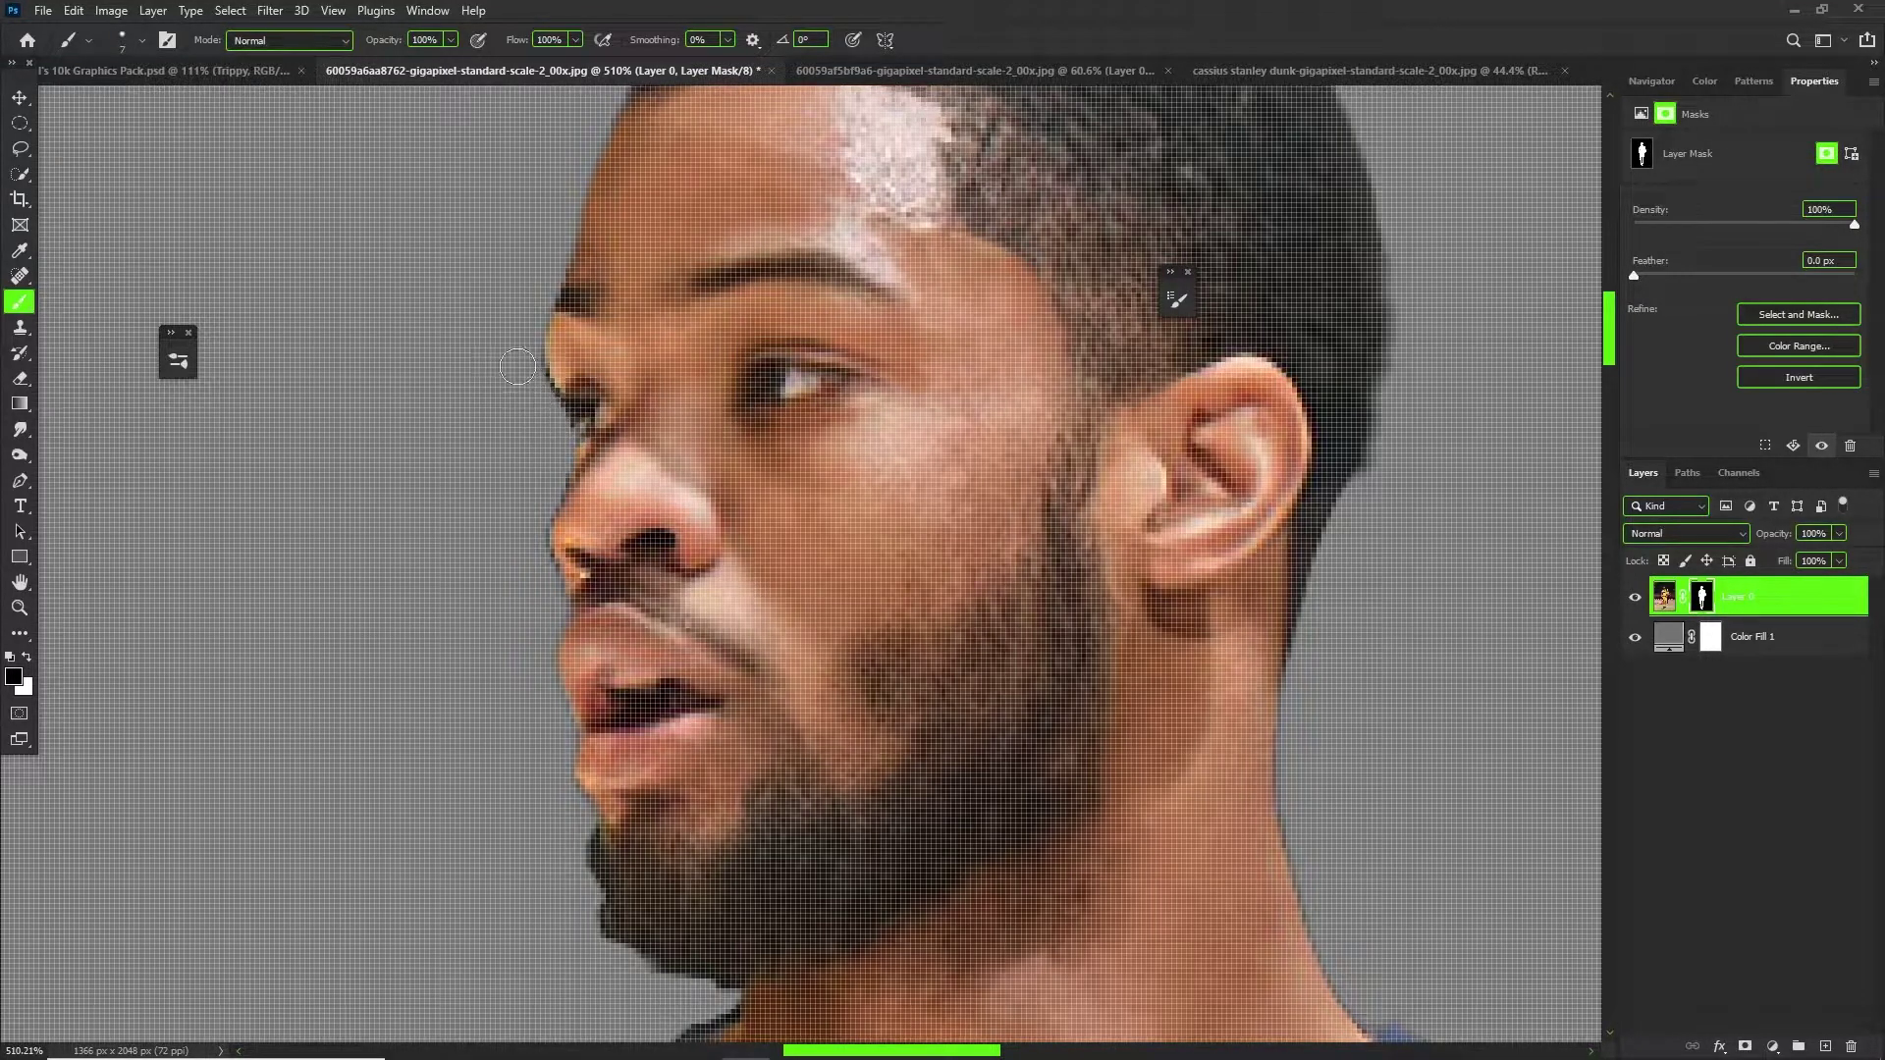
{"action": "scroll", "coordinate": [621, 355], "scroll_direction": "down", "scroll_amount": 4}
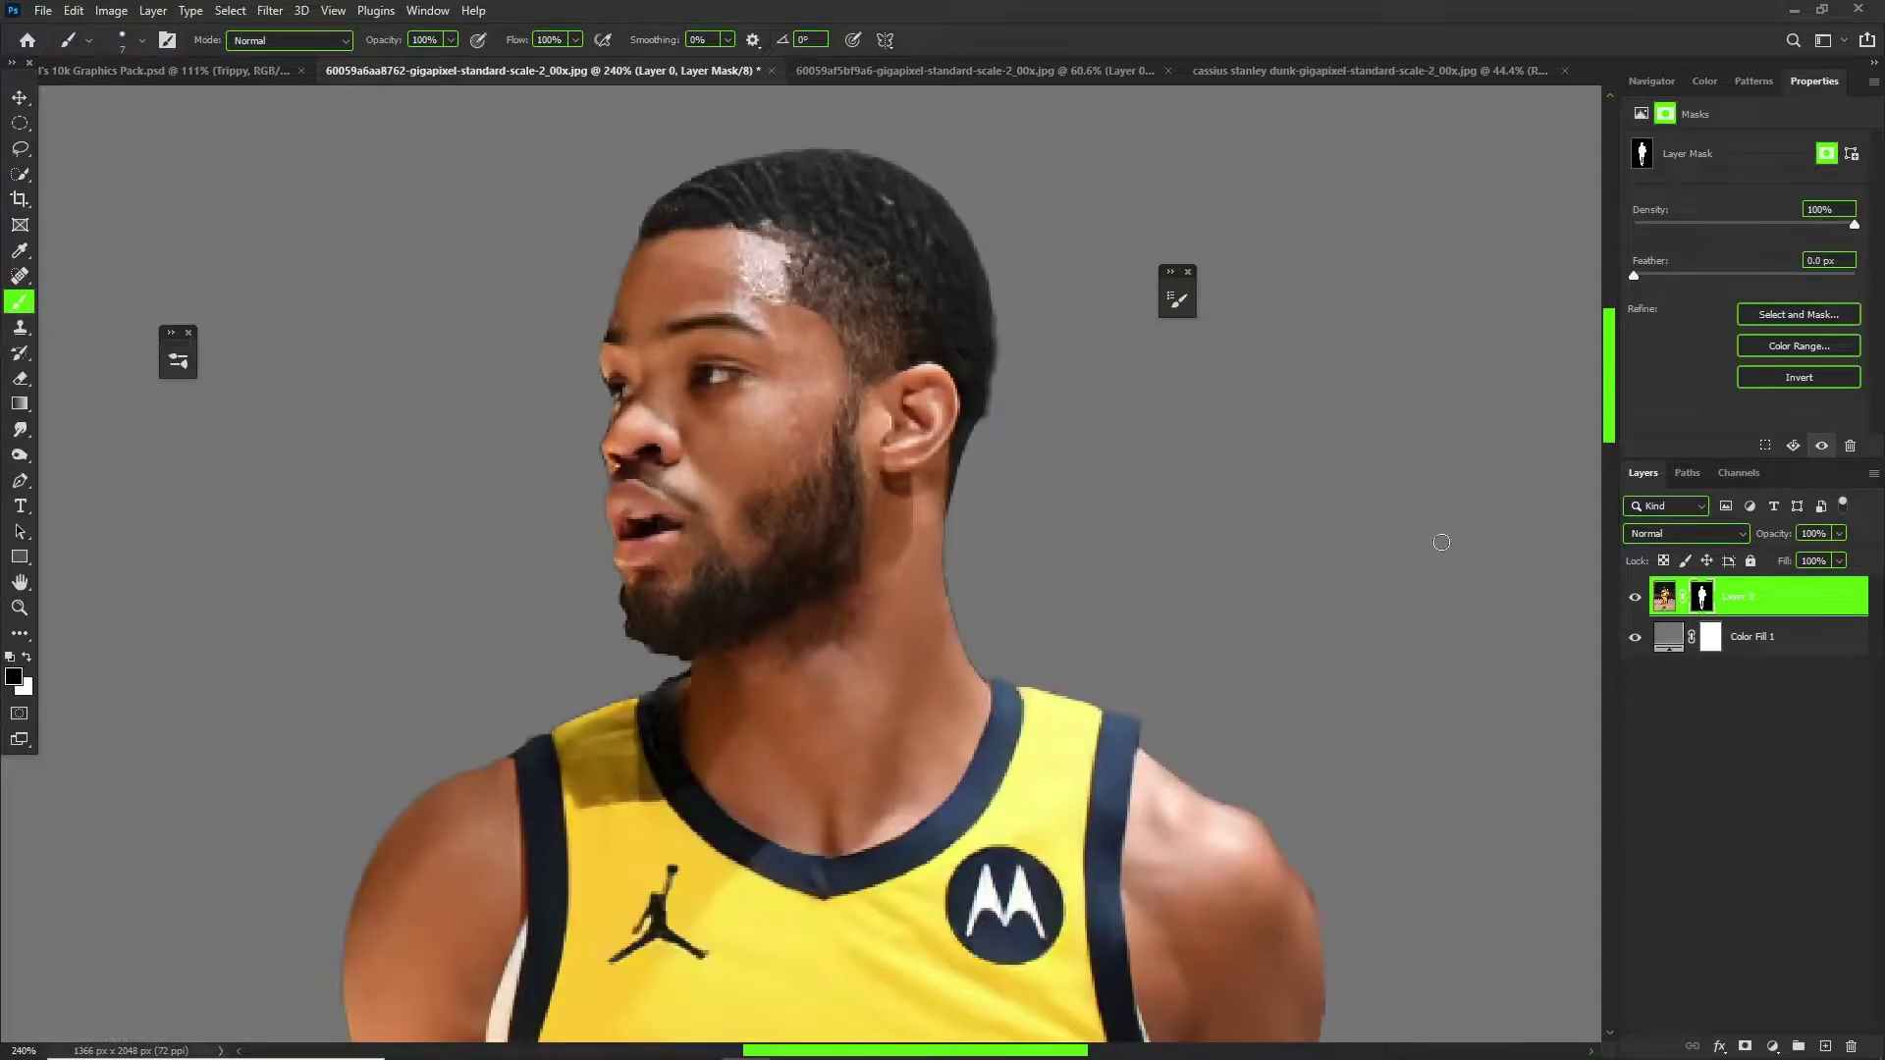
Open the mask in Select and Mask and refine the hair edge around the back and top of the head.
{"action": "double_click", "coordinate": [1706, 601]}
{"action": "scroll", "coordinate": [834, 96], "scroll_direction": "up", "scroll_amount": 5}
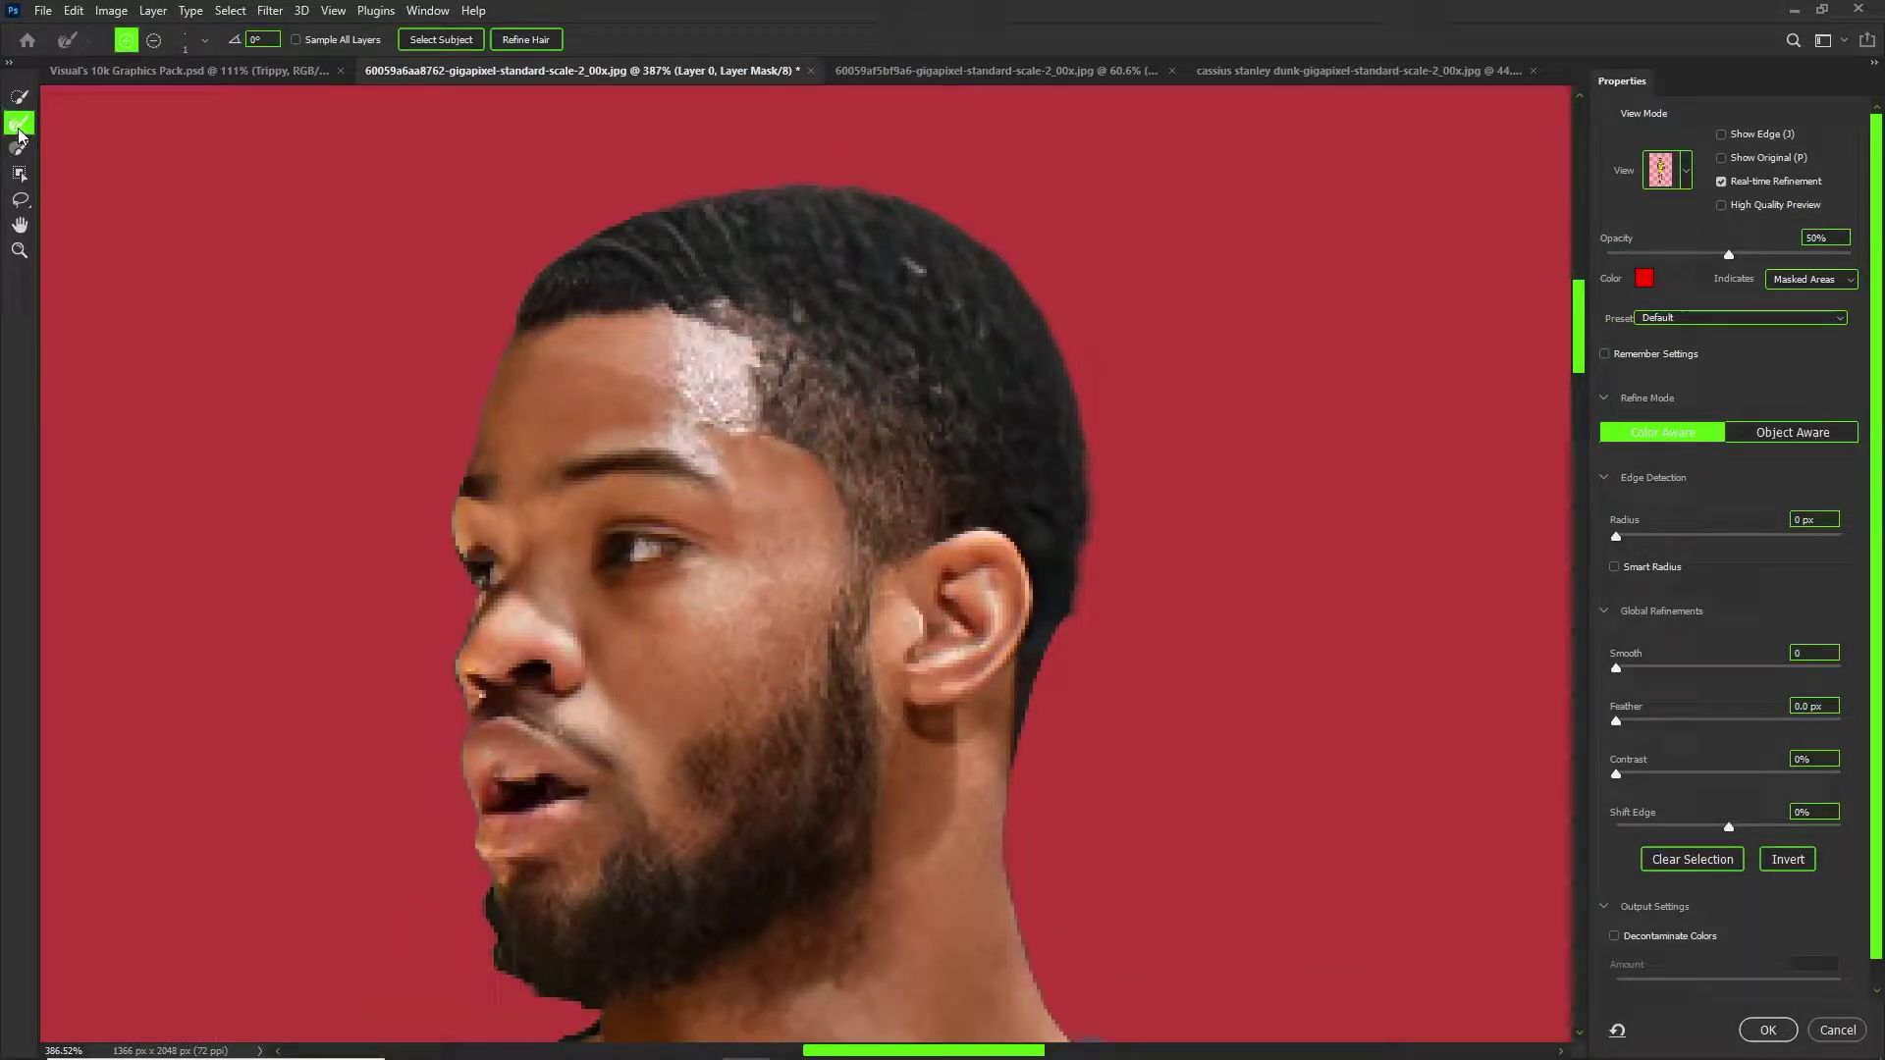
{"action": "right_click", "coordinate": [1045, 589], "text": "alt"}
{"action": "right_click", "coordinate": [1067, 621], "text": "alt"}
{"action": "left_click_drag", "start_coordinate": [1070, 626], "coordinate": [1087, 492]}
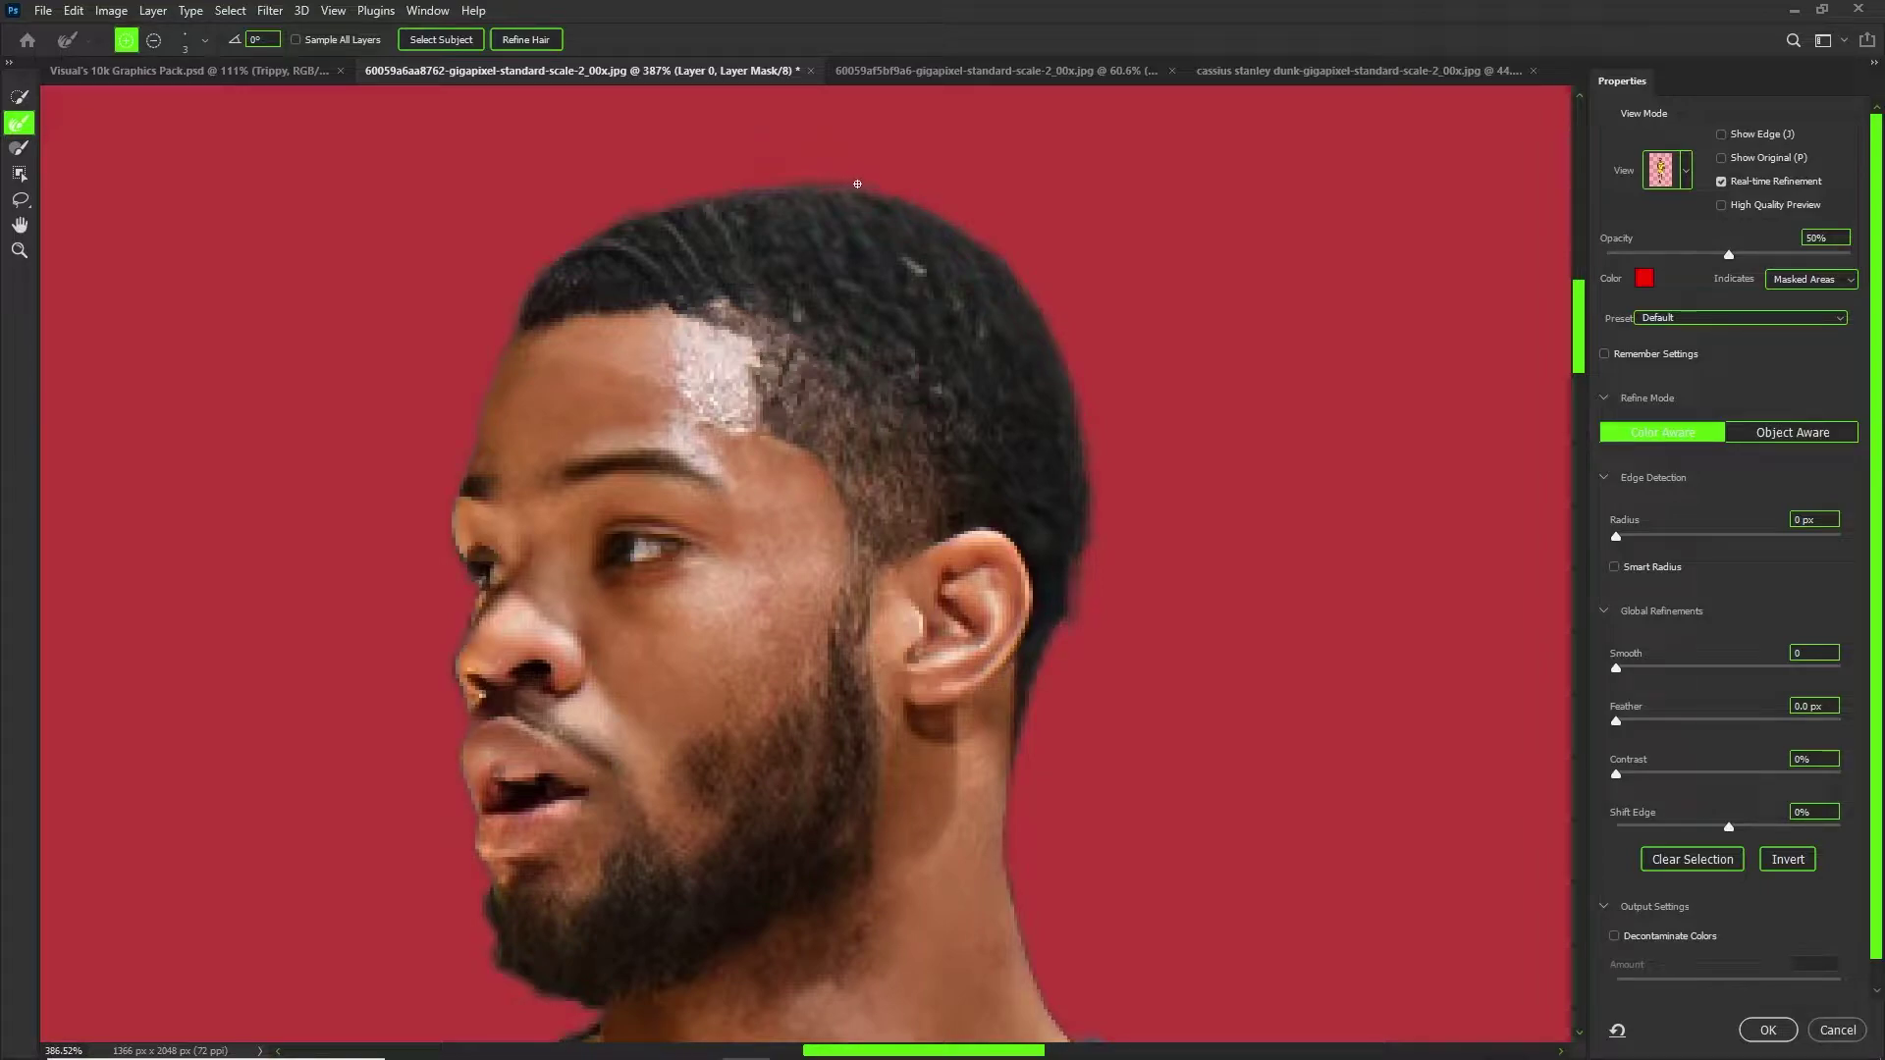
Decontaminate the edge colors at 78% and output the result to a new layer with a layer mask.
{"action": "left_click", "coordinate": [1709, 935]}
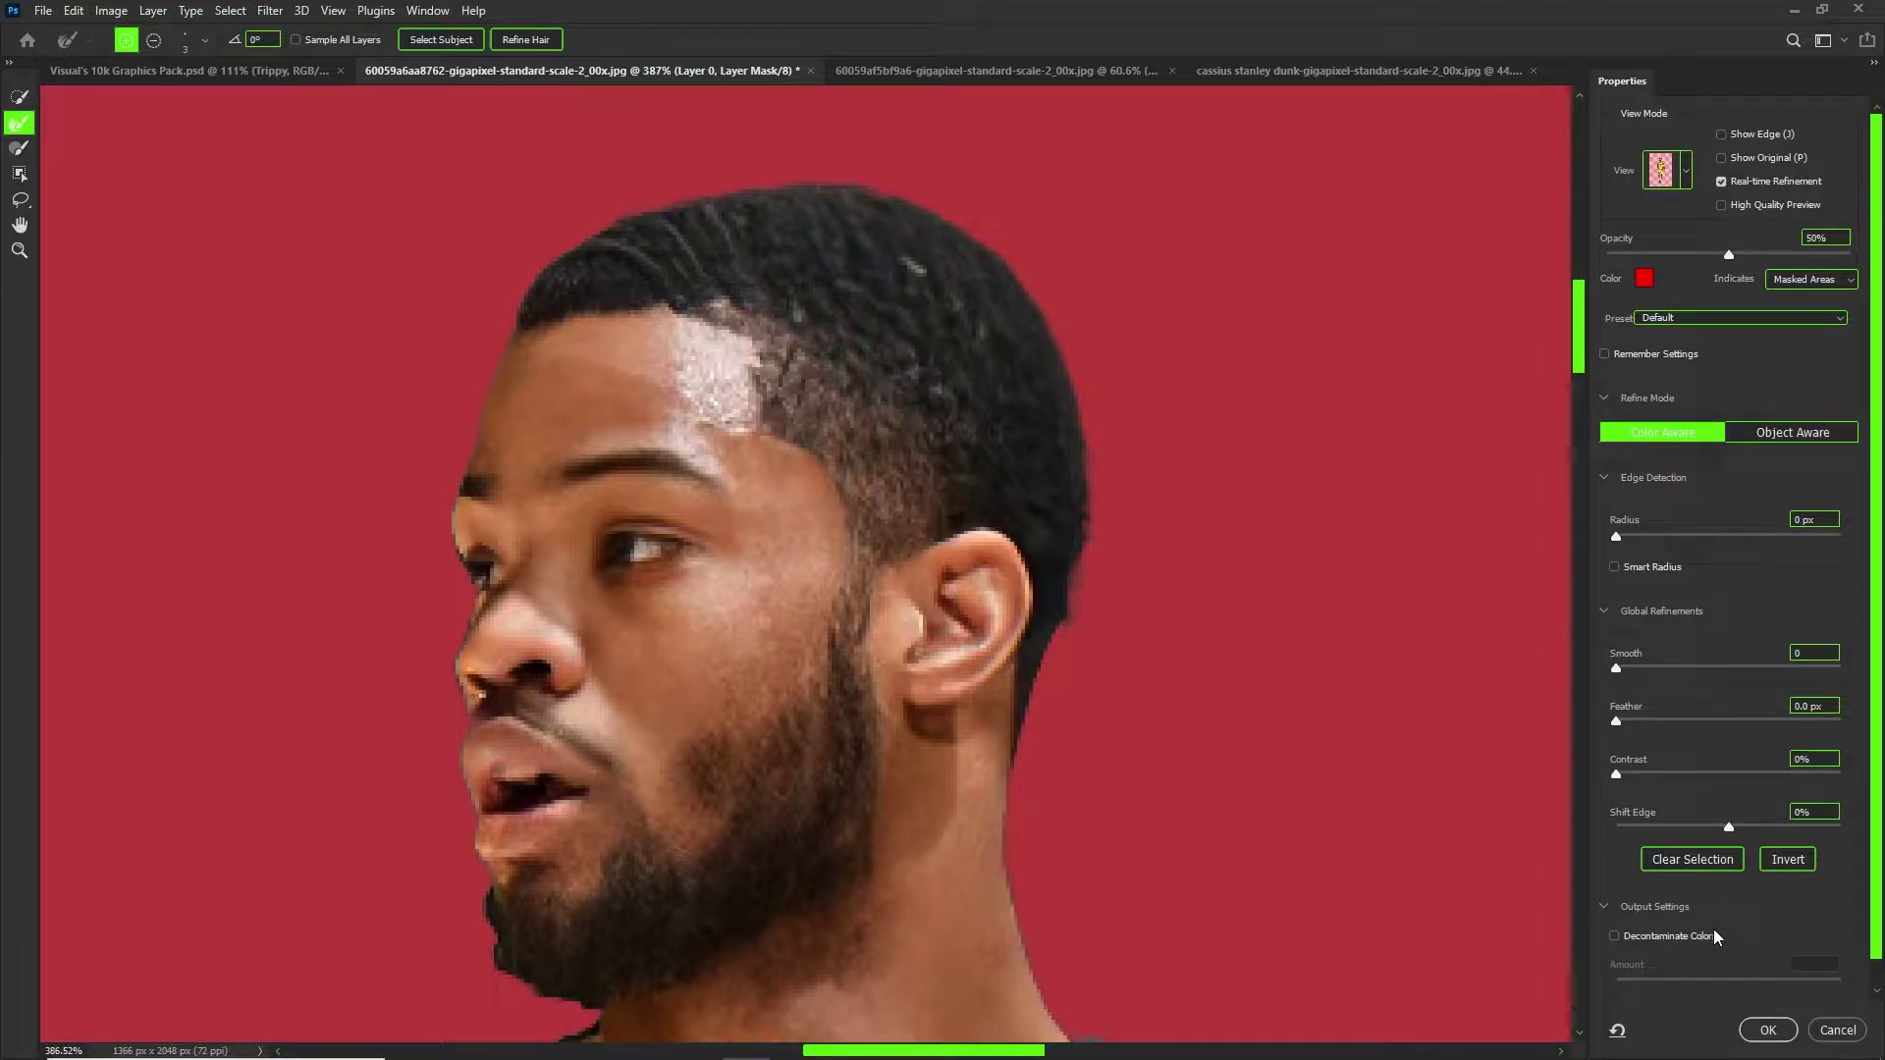
{"action": "scroll", "coordinate": [1708, 982], "scroll_direction": "down", "scroll_amount": 1}
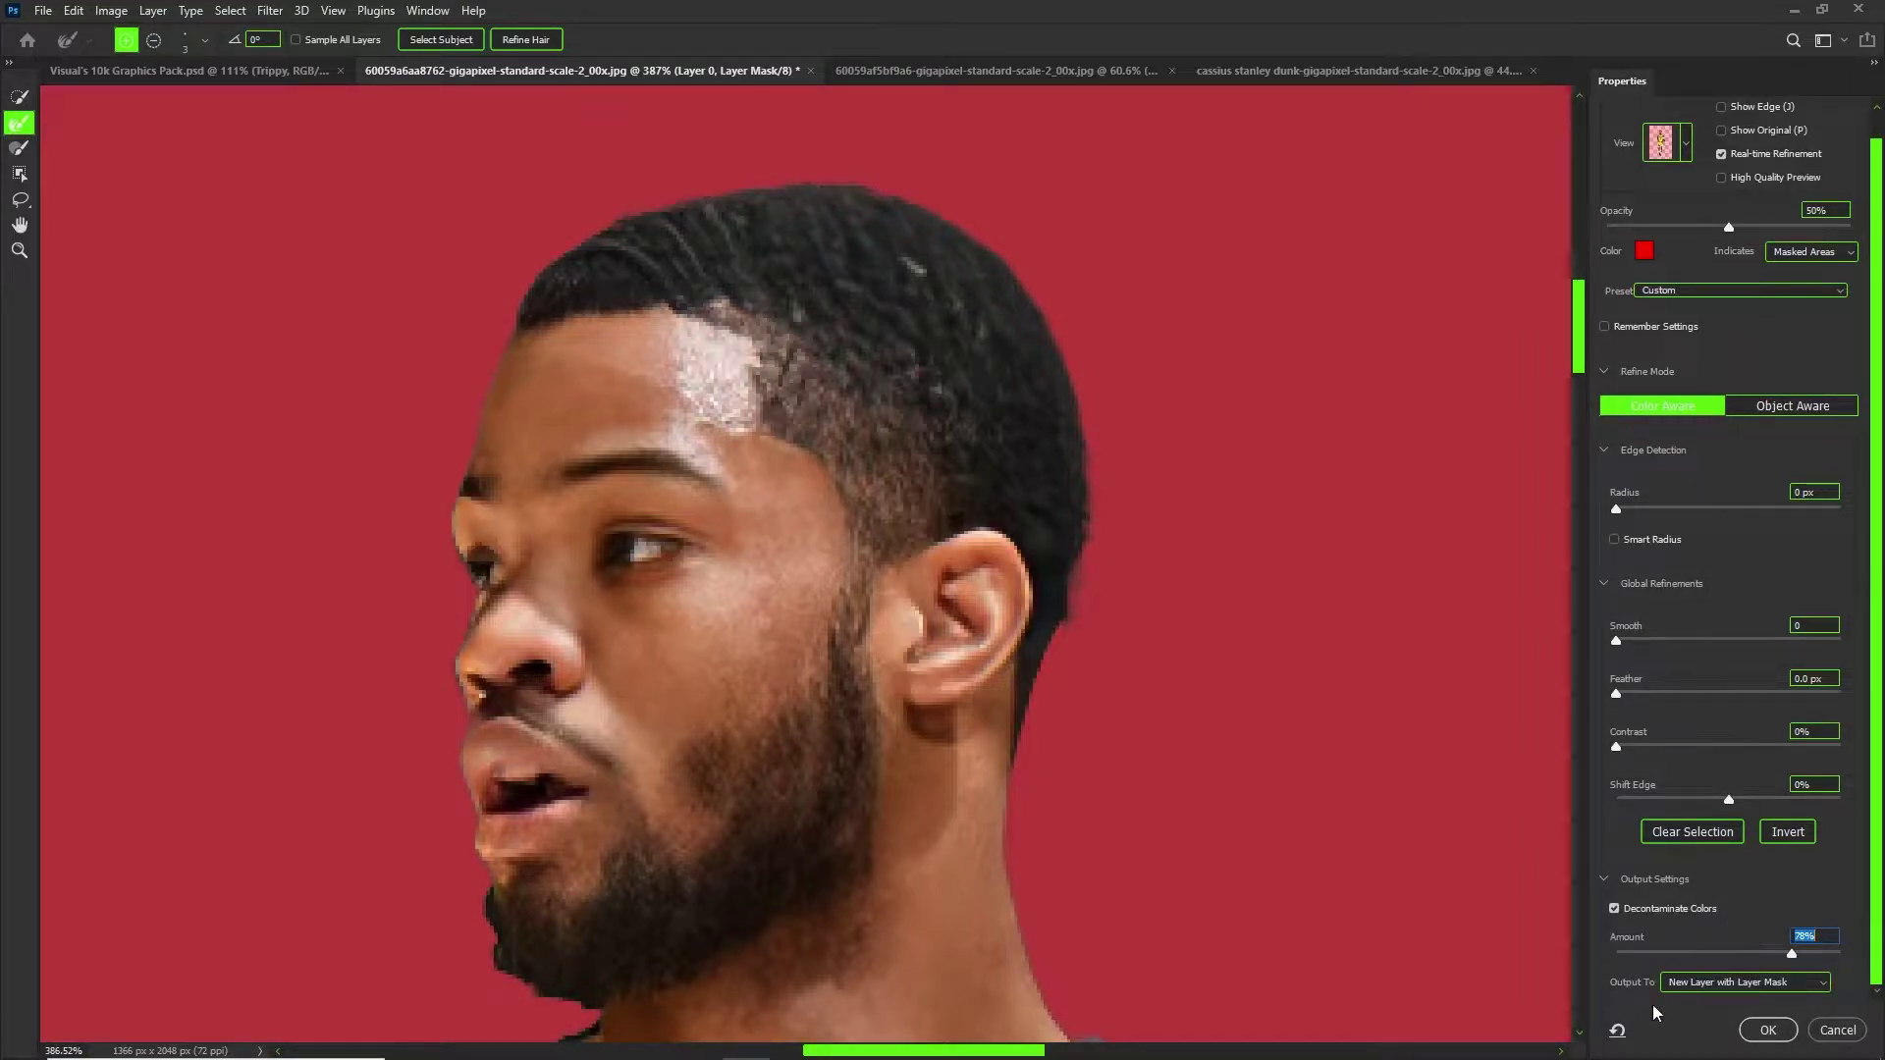
{"action": "left_click", "coordinate": [1768, 1028]}
Look over the full-body cutout and compare it with the other photo of the player standing hands on hips.
{"action": "scroll", "coordinate": [834, 495], "scroll_direction": "down", "scroll_amount": 6}
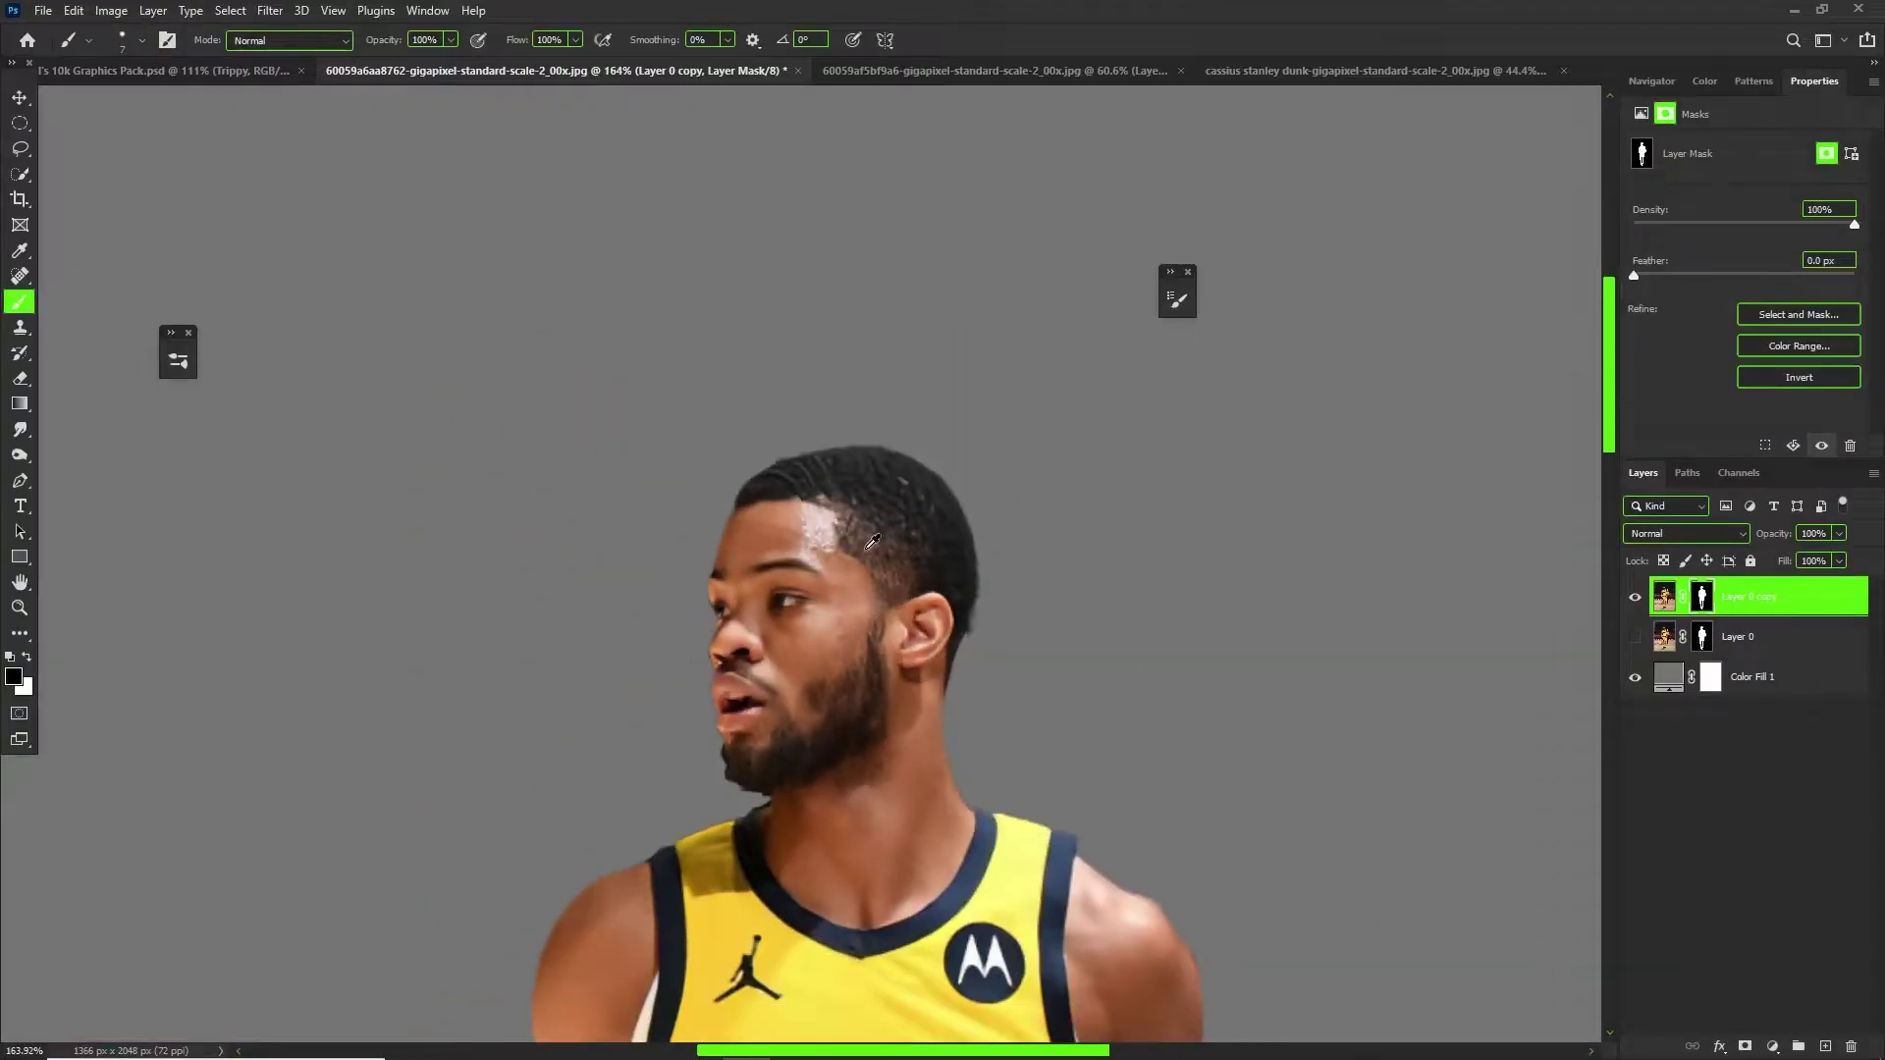
{"action": "scroll", "coordinate": [836, 496], "scroll_direction": "down", "scroll_amount": 2}
{"action": "scroll", "coordinate": [818, 434], "scroll_direction": "down", "scroll_amount": 4}
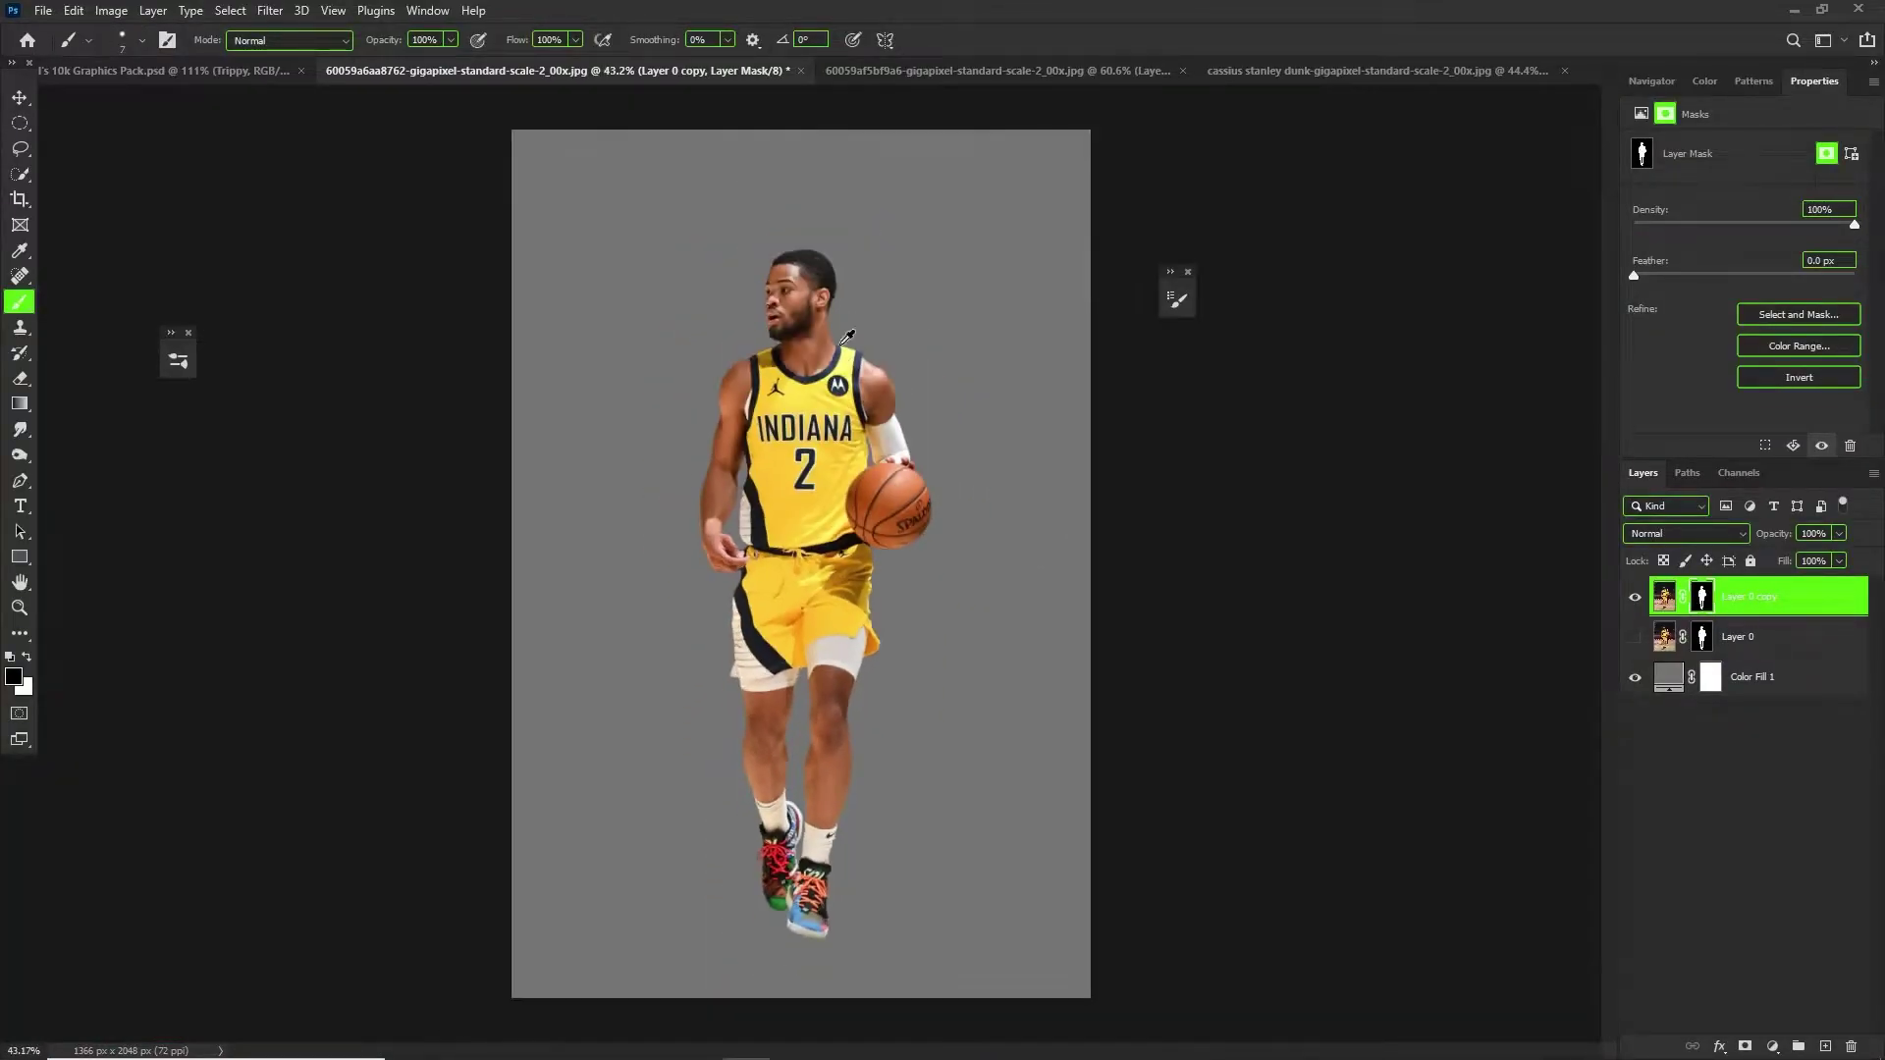
{"action": "scroll", "coordinate": [821, 432], "scroll_direction": "up", "scroll_amount": 3}
{"action": "left_click", "coordinate": [960, 73]}
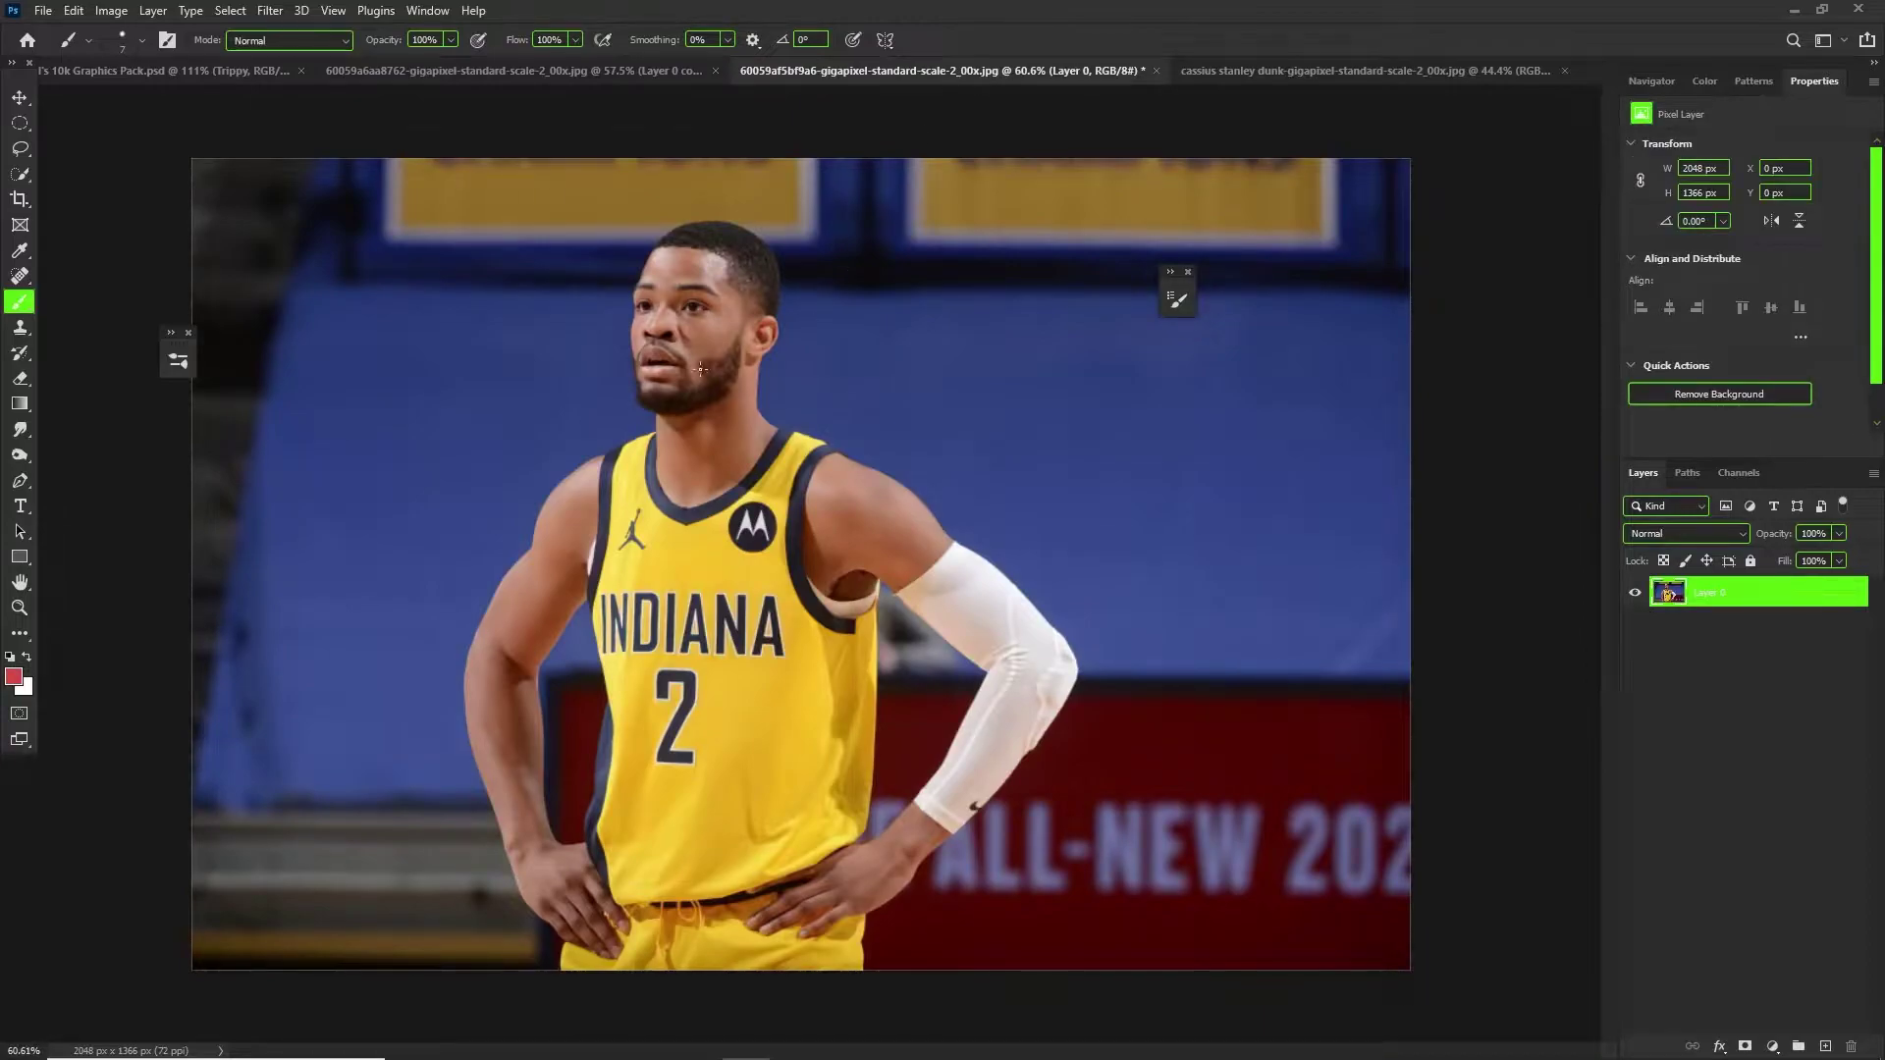
{"action": "left_click", "coordinate": [591, 68]}
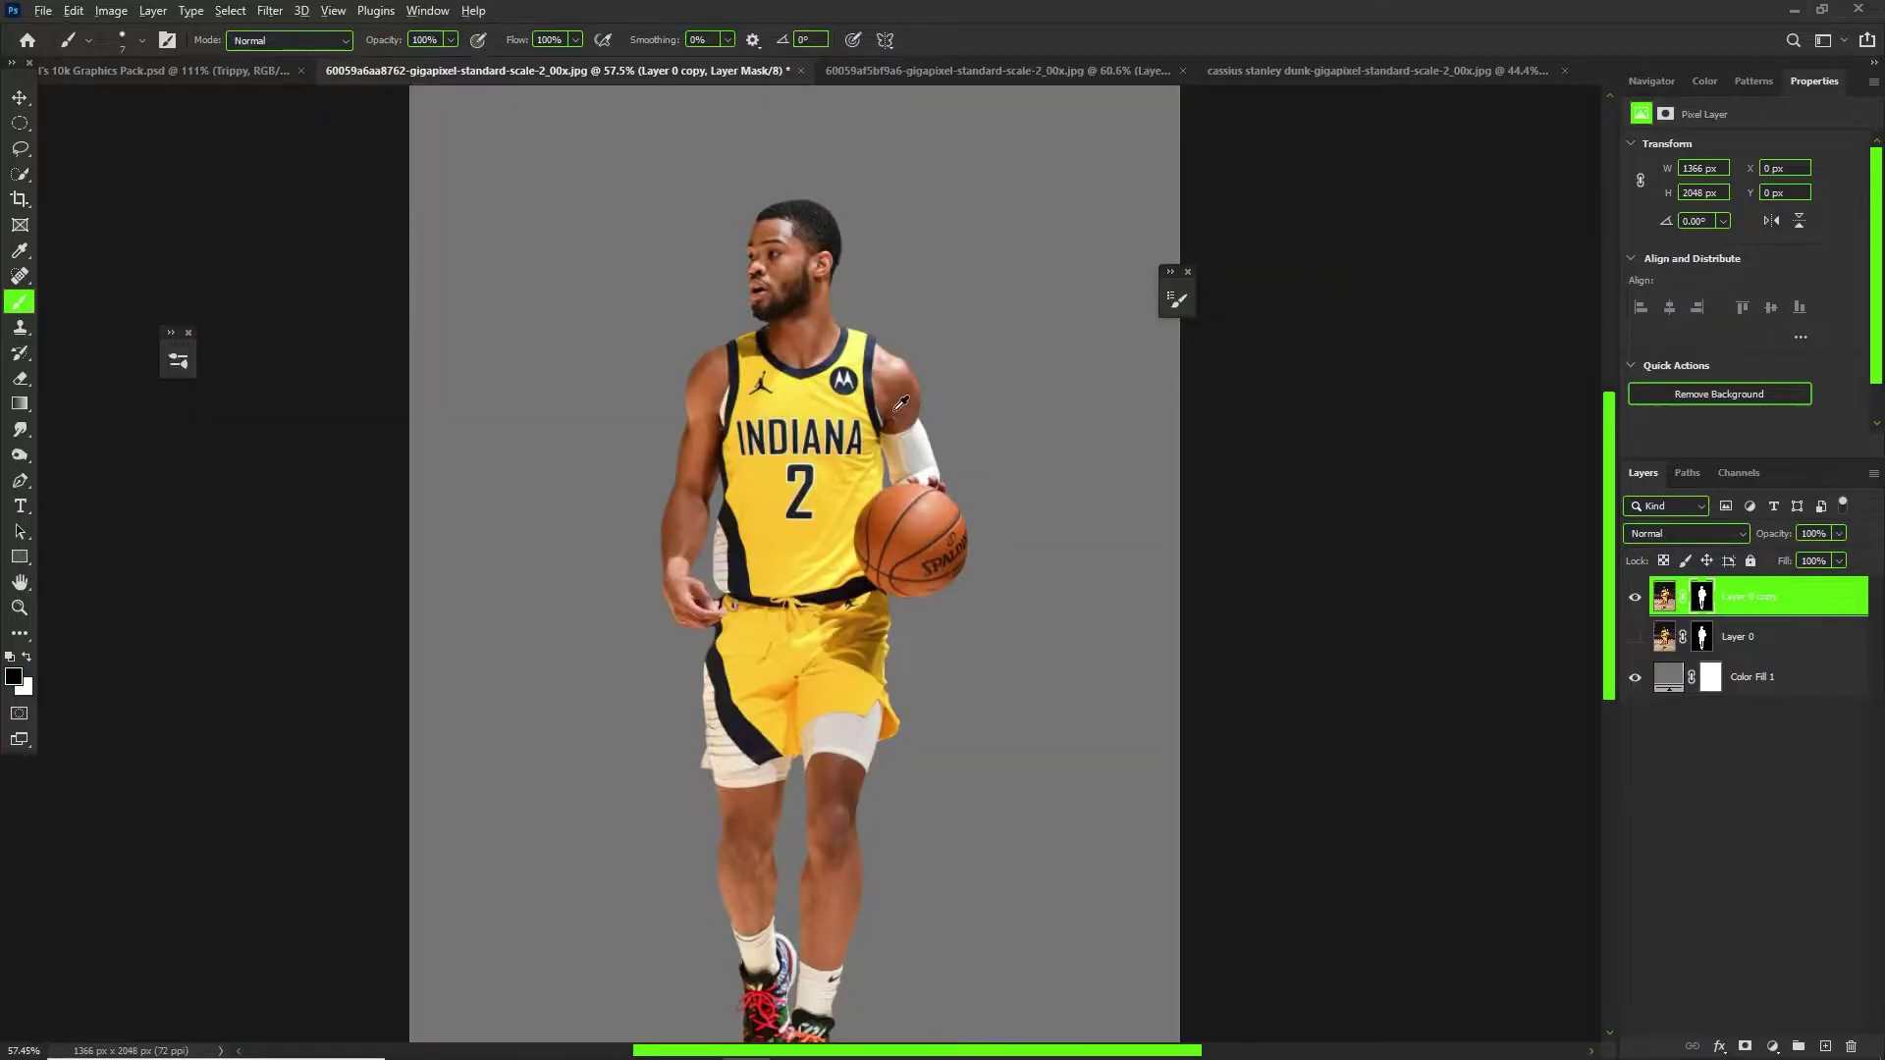
Apply the layer mask permanently to Layer 0 copy.
{"action": "scroll", "coordinate": [765, 260], "scroll_direction": "up", "scroll_amount": 2}
{"action": "key", "text": "v"}
{"action": "right_click", "coordinate": [1716, 599]}
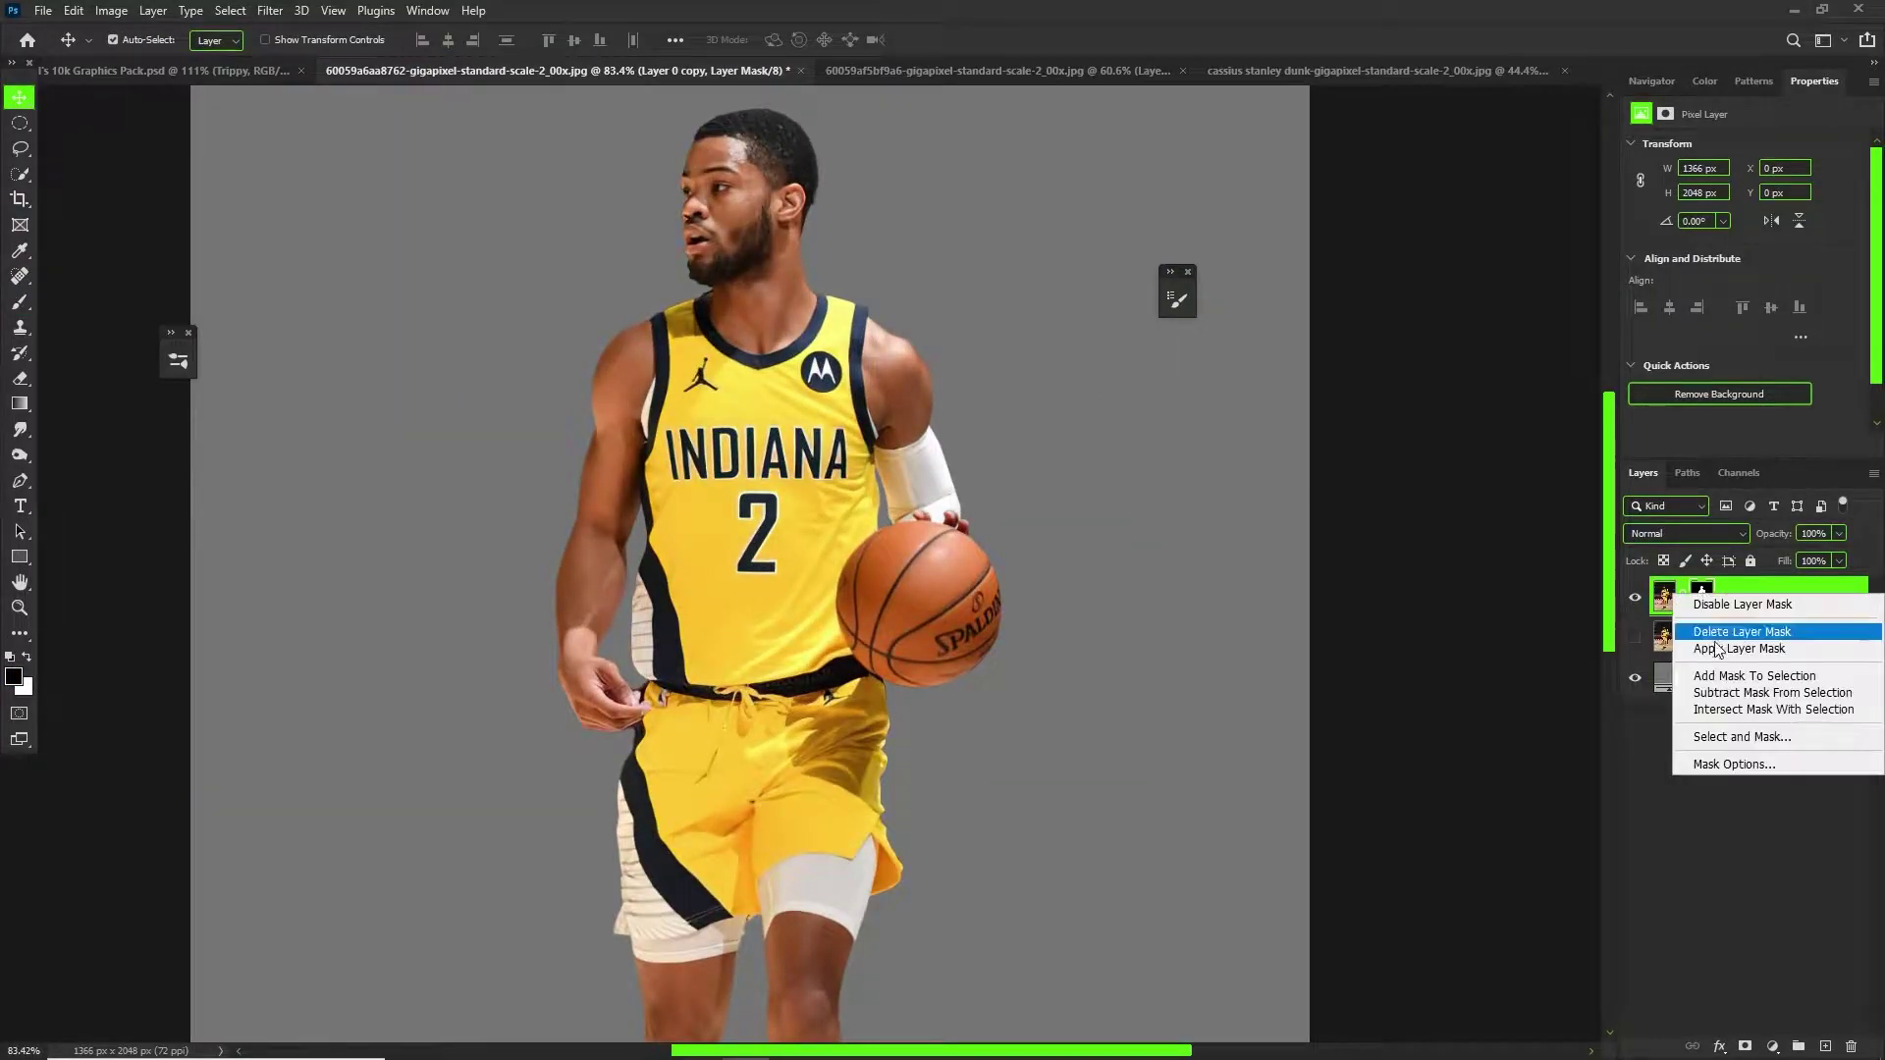
{"action": "left_click", "coordinate": [1720, 636]}
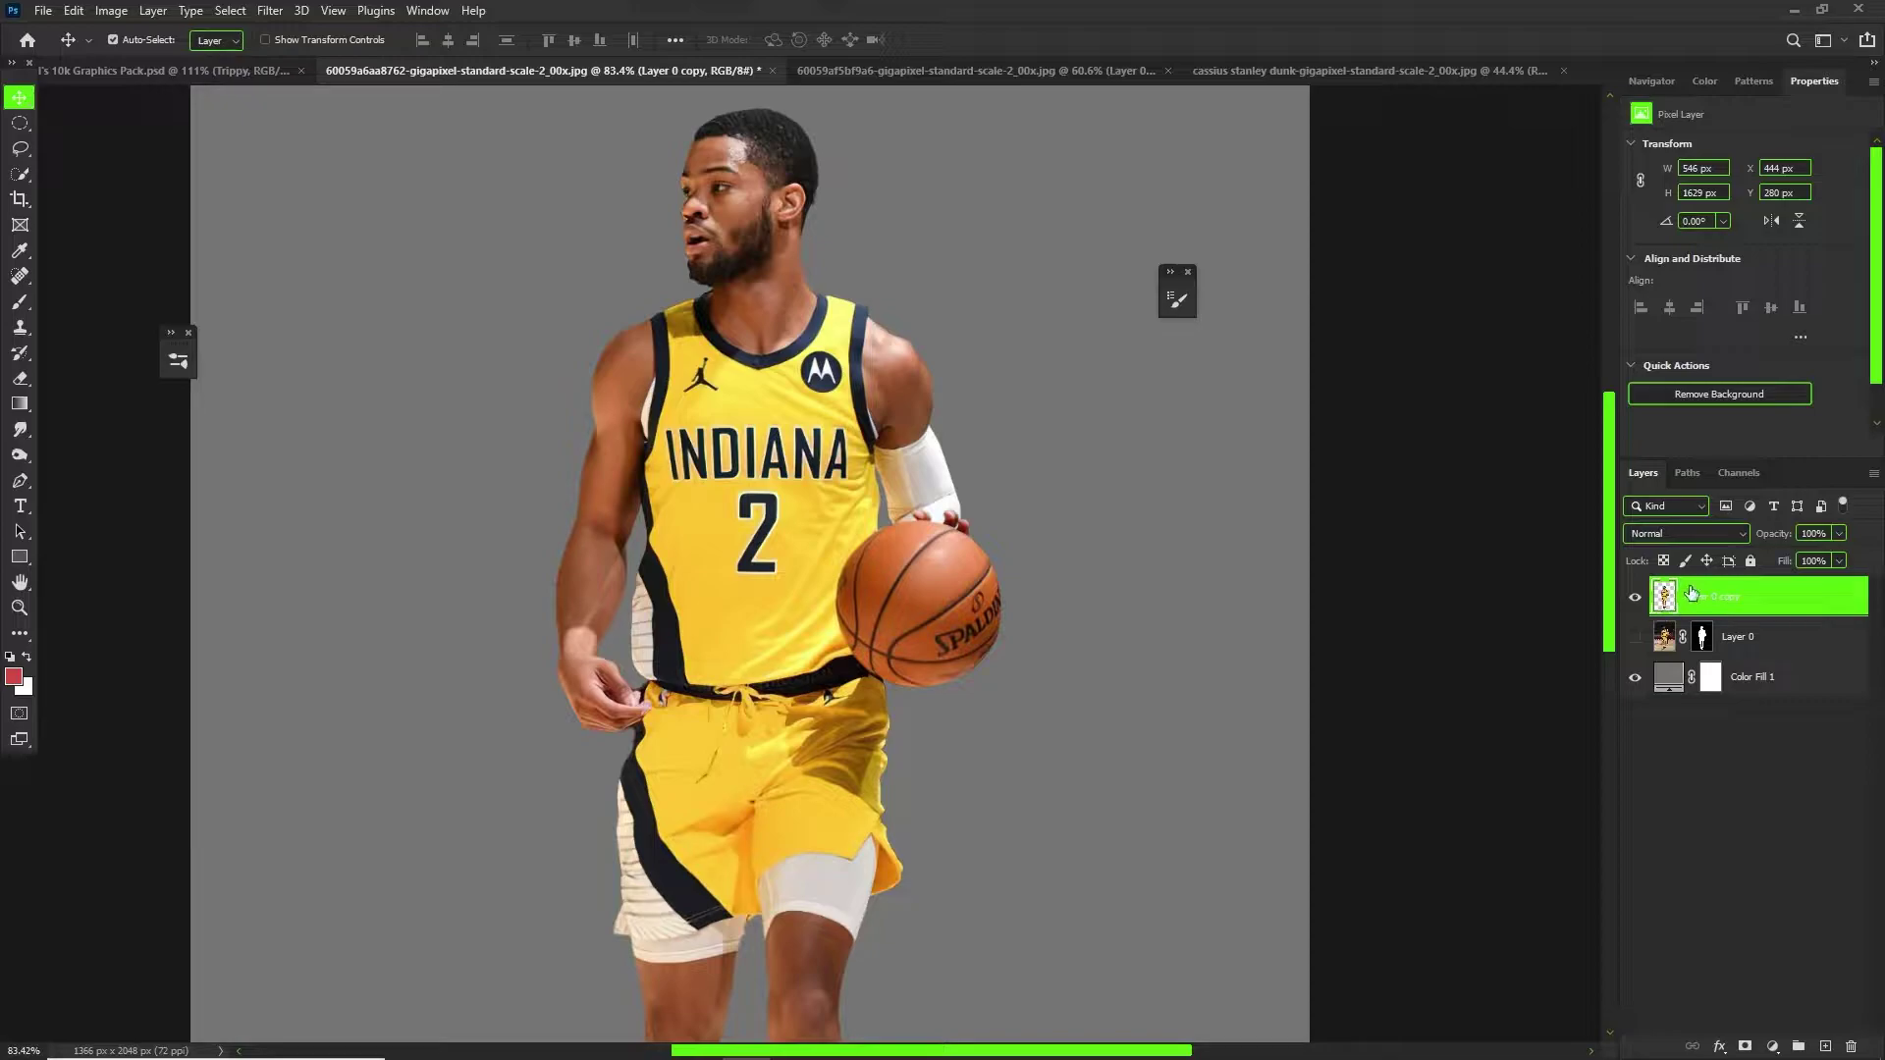
Adjust the cutout with the Camera Raw filter: Contrast +34, Highlights -21, Shadows +54, Whites -53, Blacks +15, Clarity +35, Dehaze -15.
{"action": "left_click", "coordinate": [265, 10]}
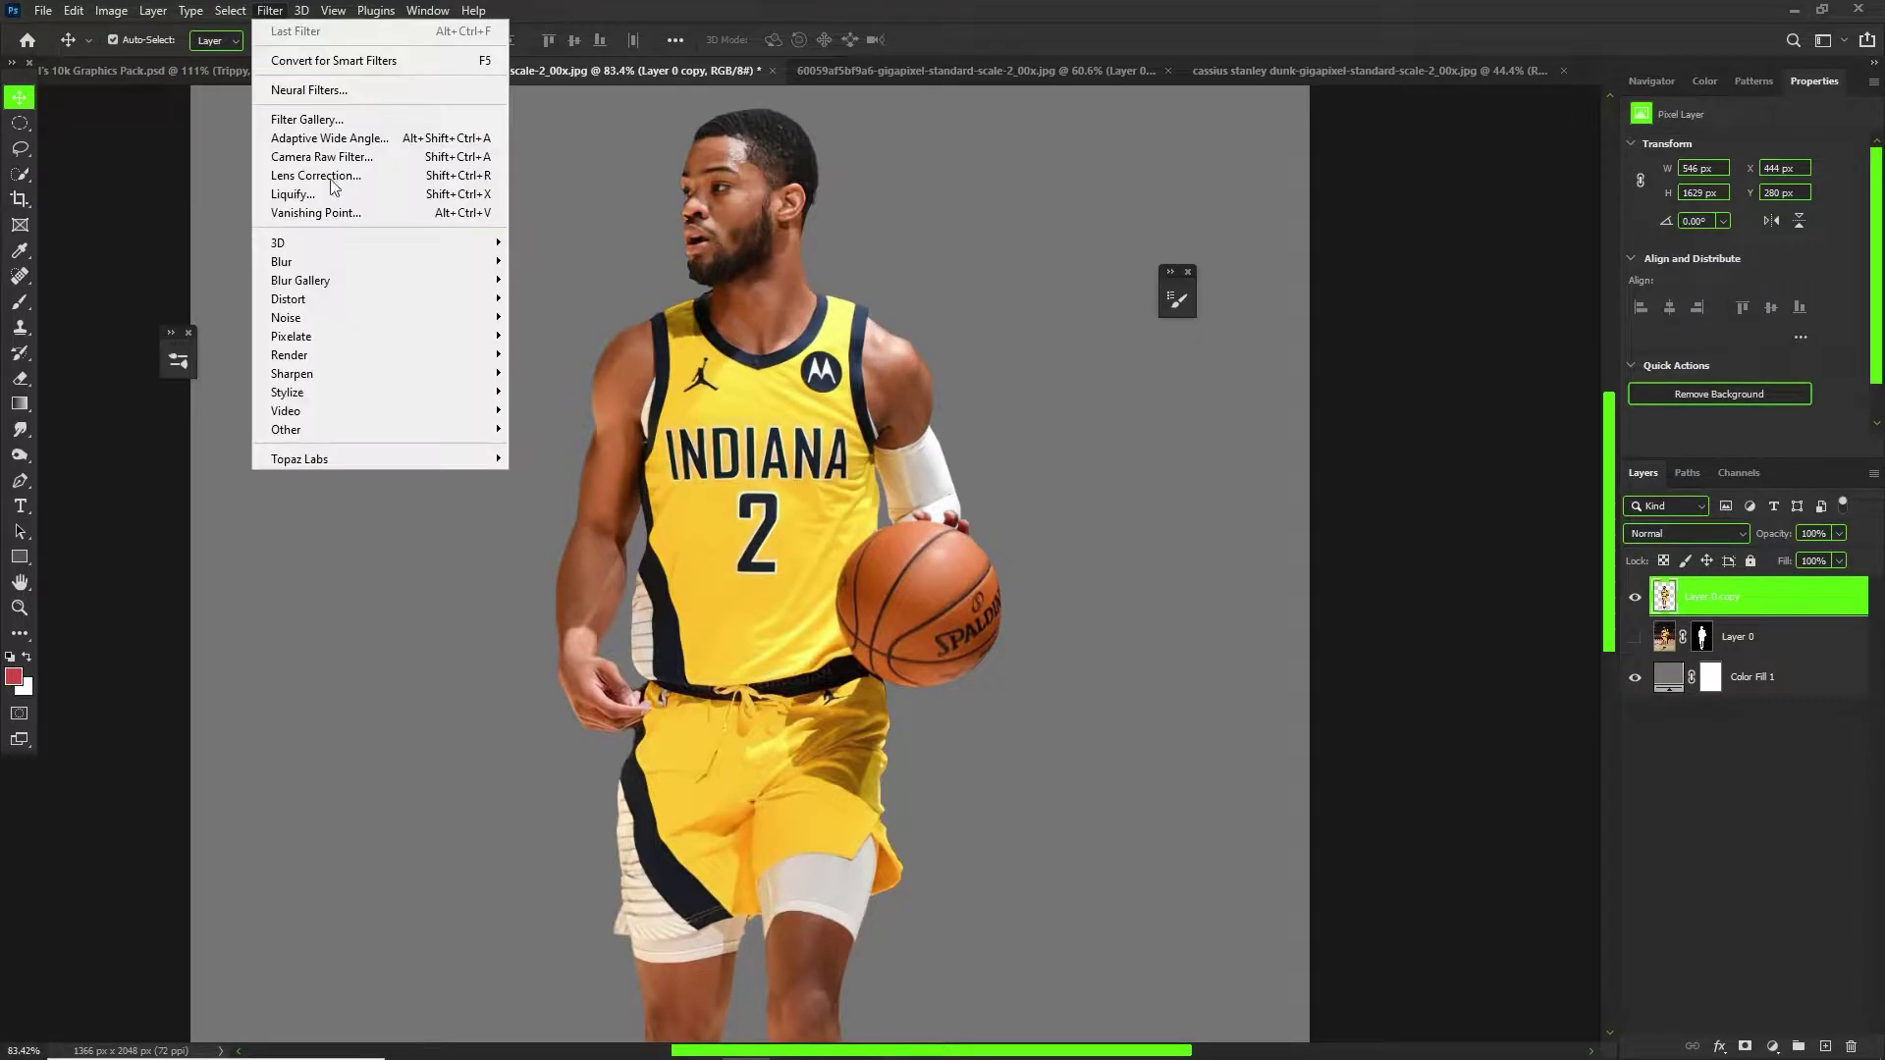
{"action": "left_click", "coordinate": [360, 158]}
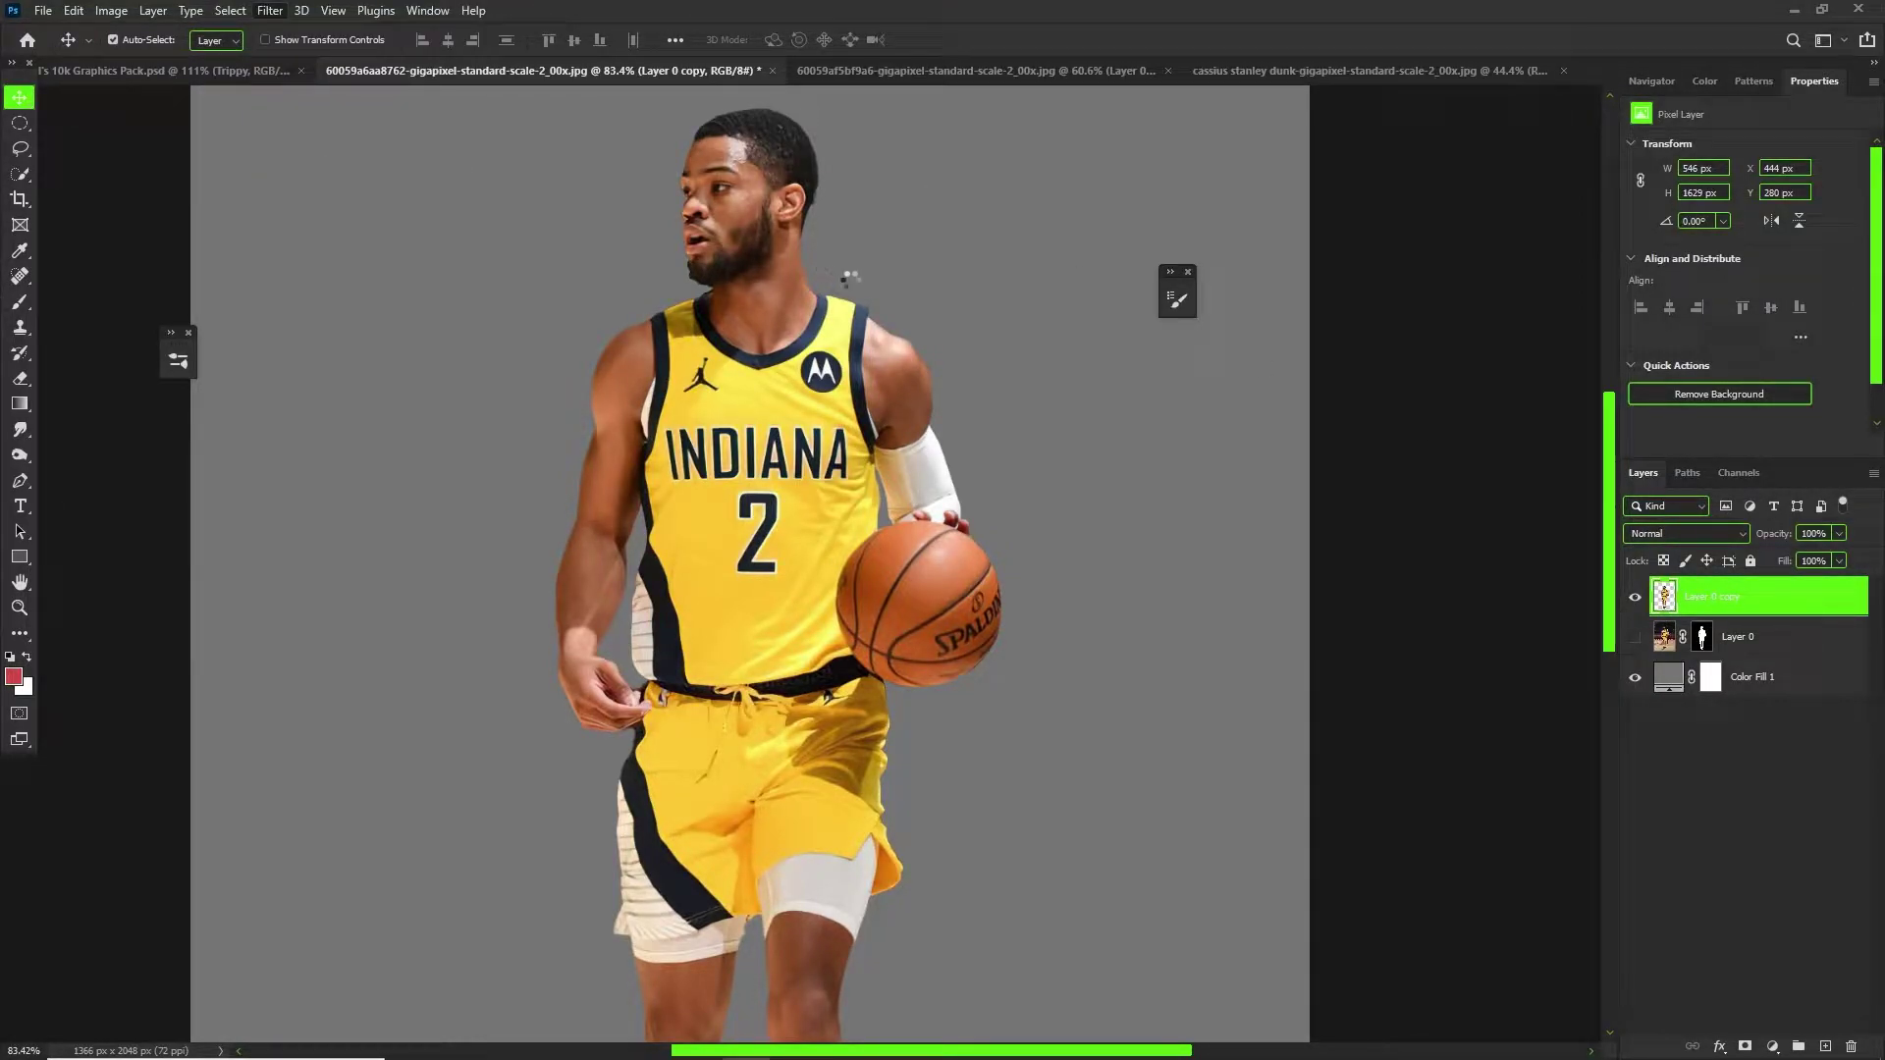
{"action": "scroll", "coordinate": [845, 256], "scroll_direction": "up", "scroll_amount": 5}
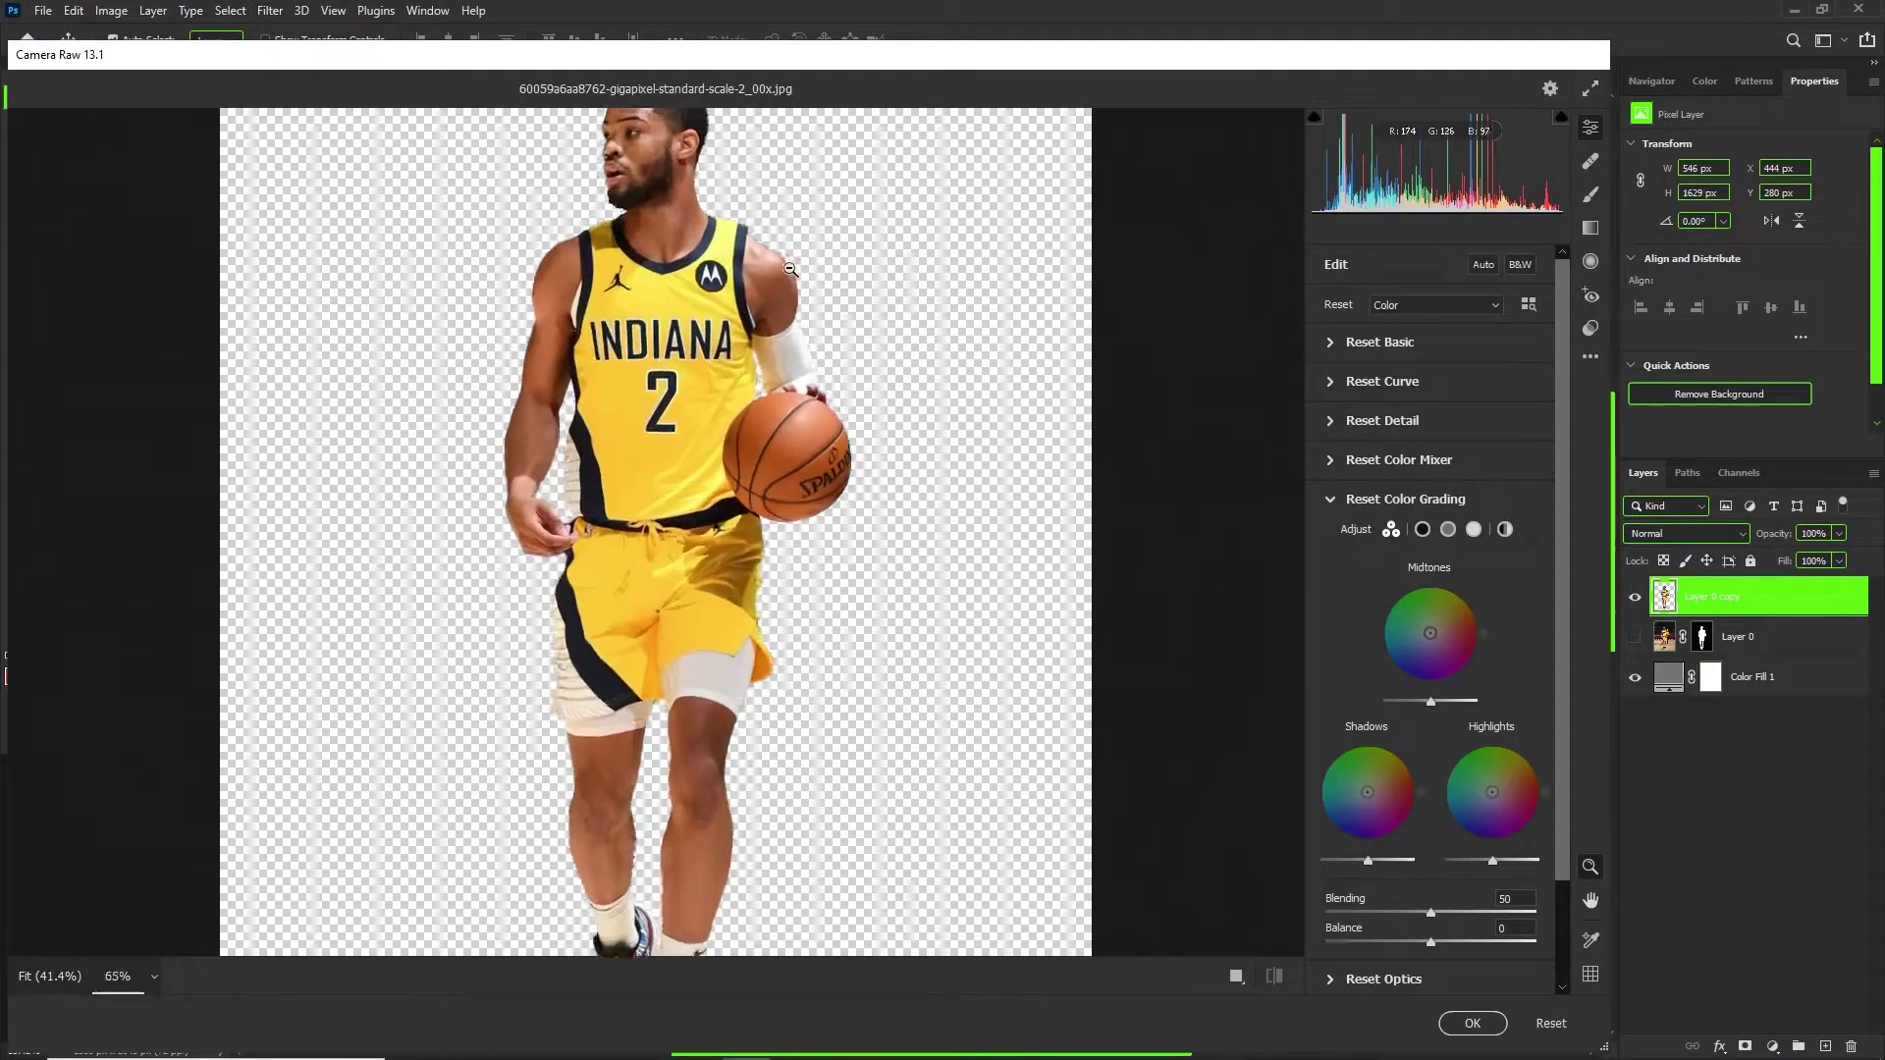
{"action": "scroll", "coordinate": [736, 248], "scroll_direction": "down", "scroll_amount": 2}
{"action": "scroll", "coordinate": [736, 248], "scroll_direction": "up", "scroll_amount": 1}
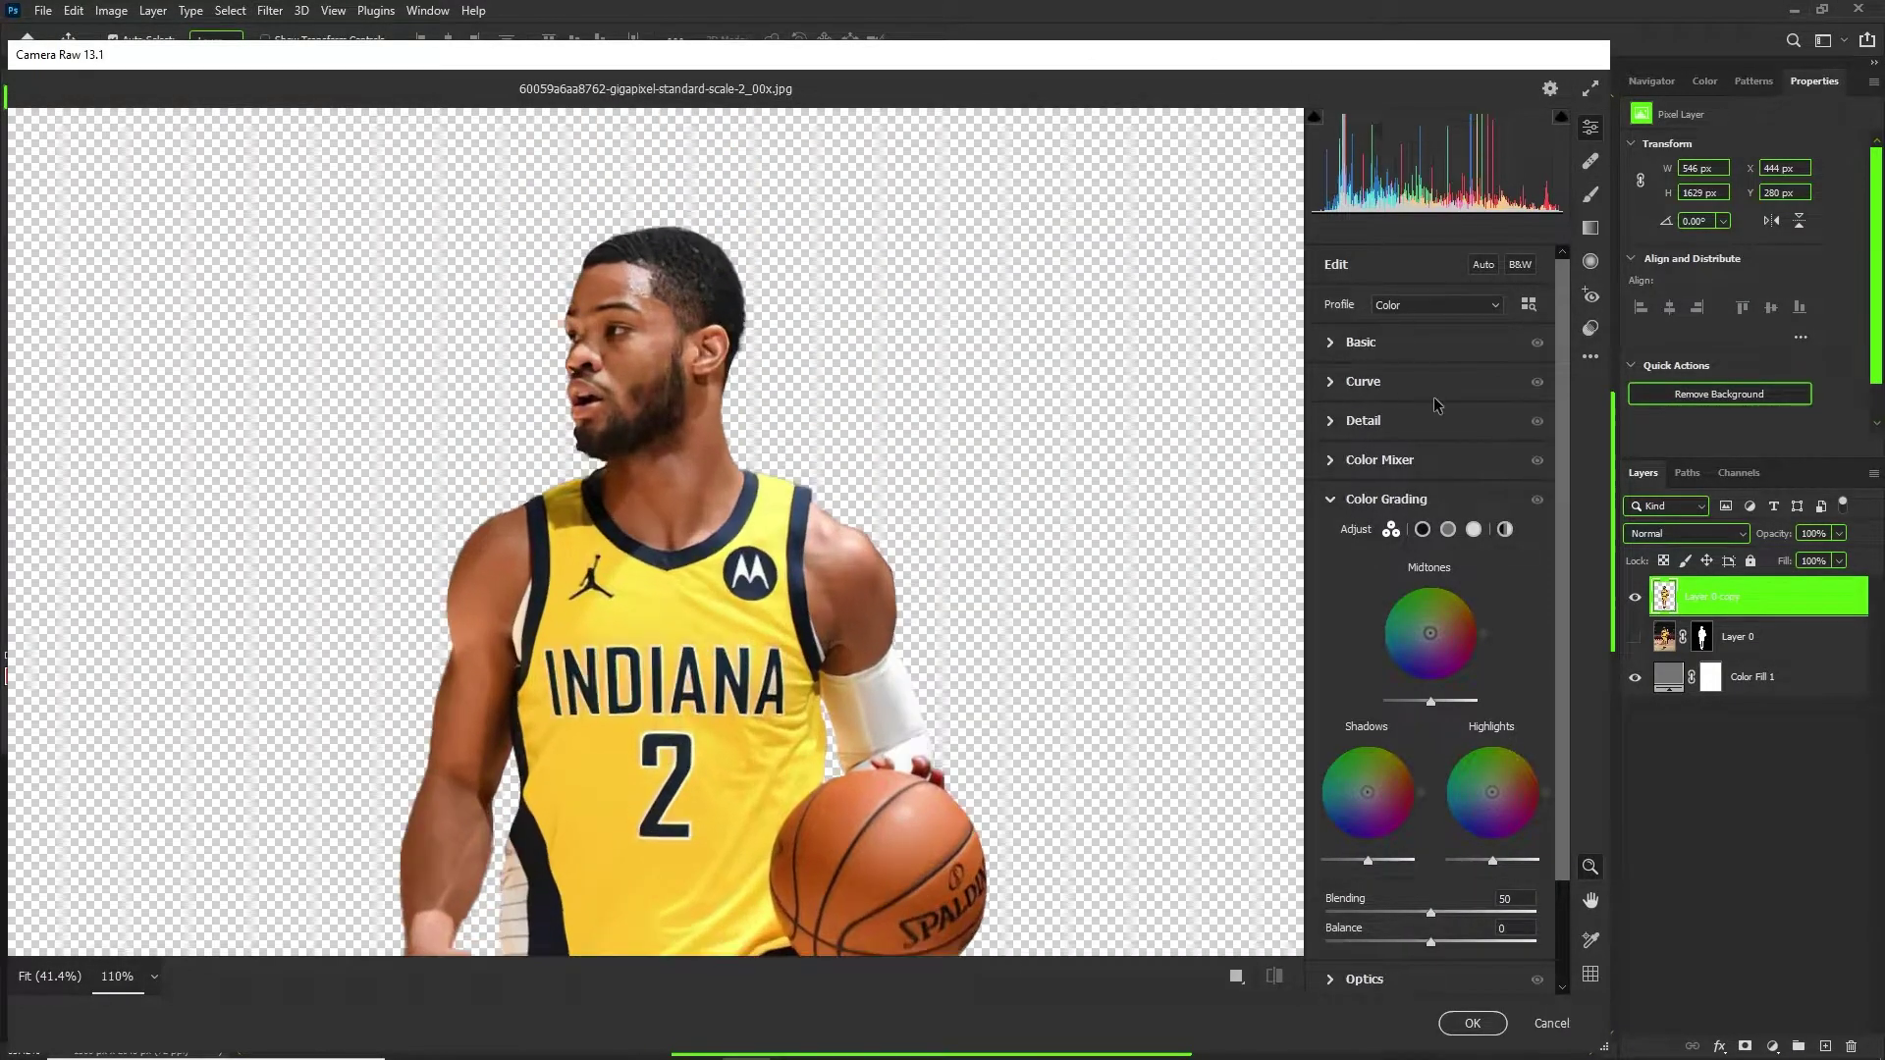
{"action": "left_click", "coordinate": [1355, 343]}
{"action": "left_click_drag", "start_coordinate": [1432, 529], "coordinate": [1374, 616]}
{"action": "left_click_drag", "start_coordinate": [1430, 645], "coordinate": [1446, 645]}
{"action": "mouse_move", "coordinate": [1430, 722]}
{"action": "left_mouse_down"}
{"action": "mouse_move", "coordinate": [1466, 722]}
{"action": "mouse_move", "coordinate": [1414, 754]}
{"action": "left_mouse_up"}
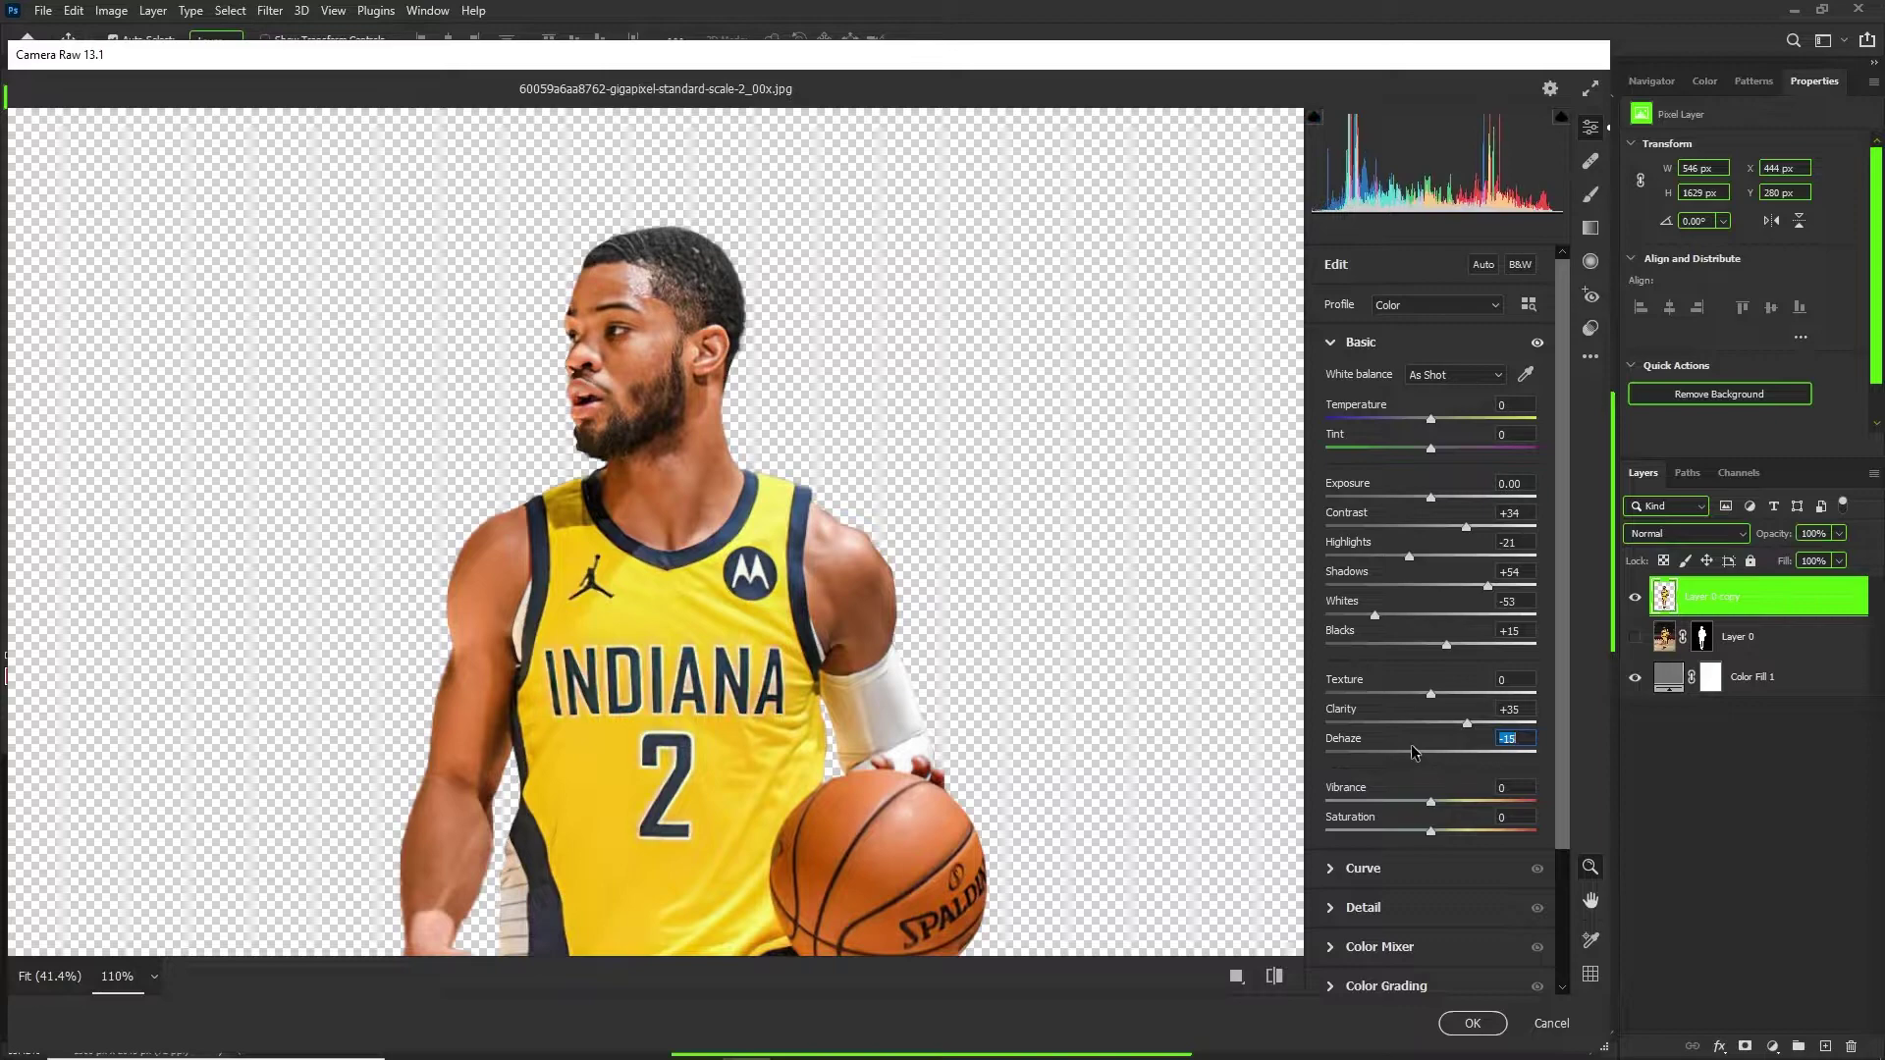
Set the Camera Raw Detail sharpening to 80 and apply the filter to the cutout.
{"action": "left_click", "coordinate": [1363, 908]}
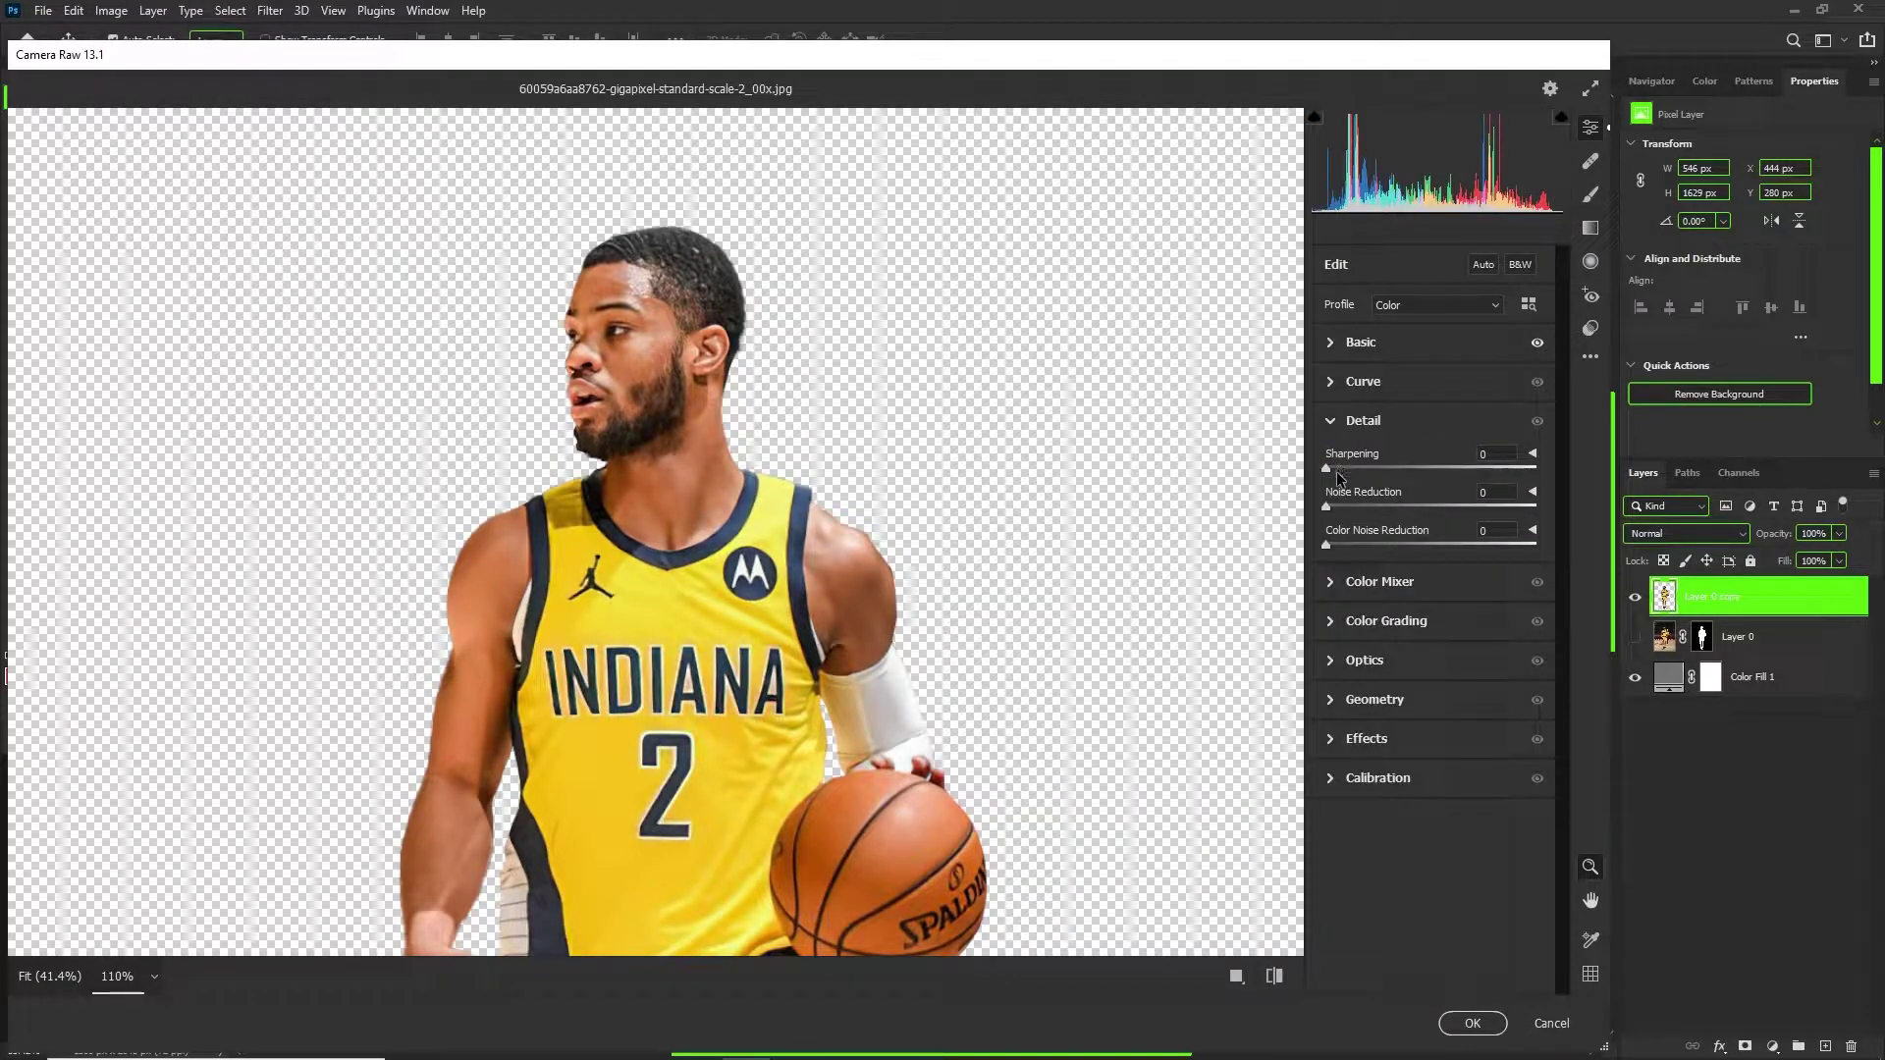
{"action": "left_click_drag", "start_coordinate": [1335, 475], "coordinate": [1419, 471]}
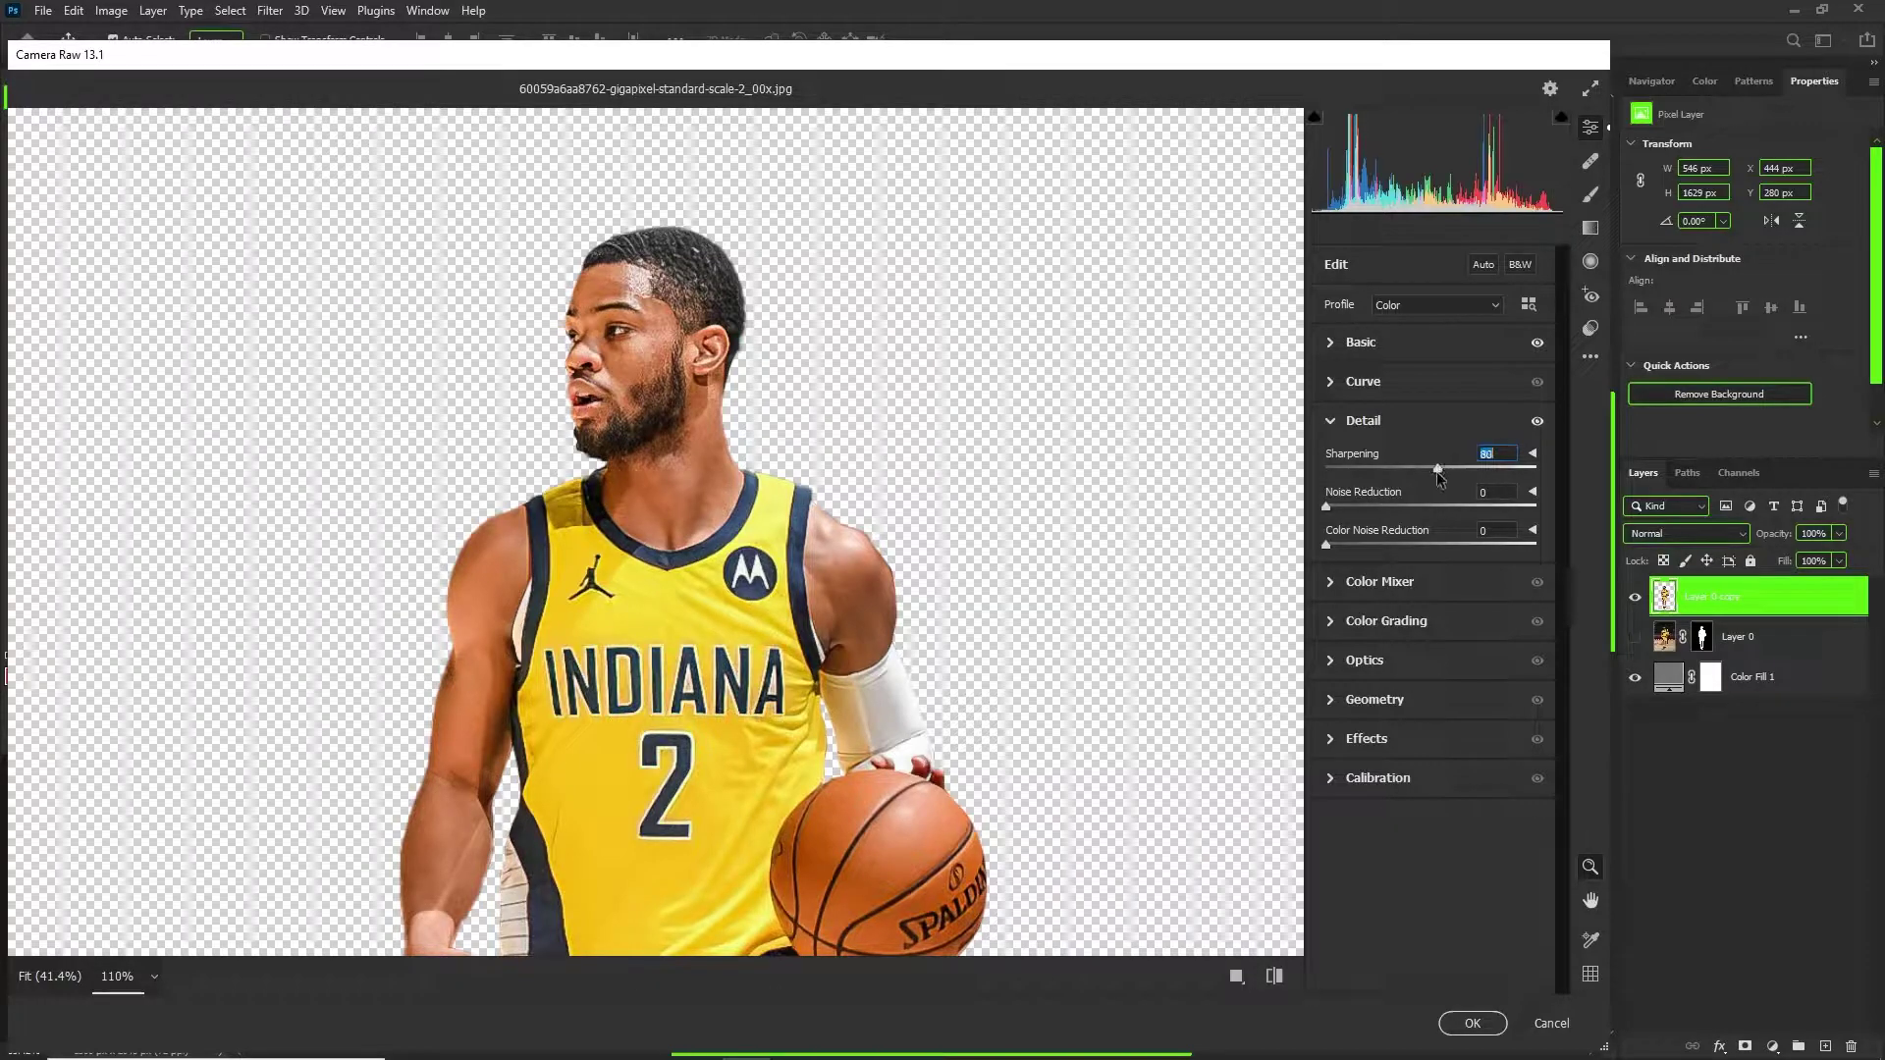
{"action": "left_click", "coordinate": [1470, 1022]}
{"action": "scroll", "coordinate": [746, 346], "scroll_direction": "down", "scroll_amount": 3}
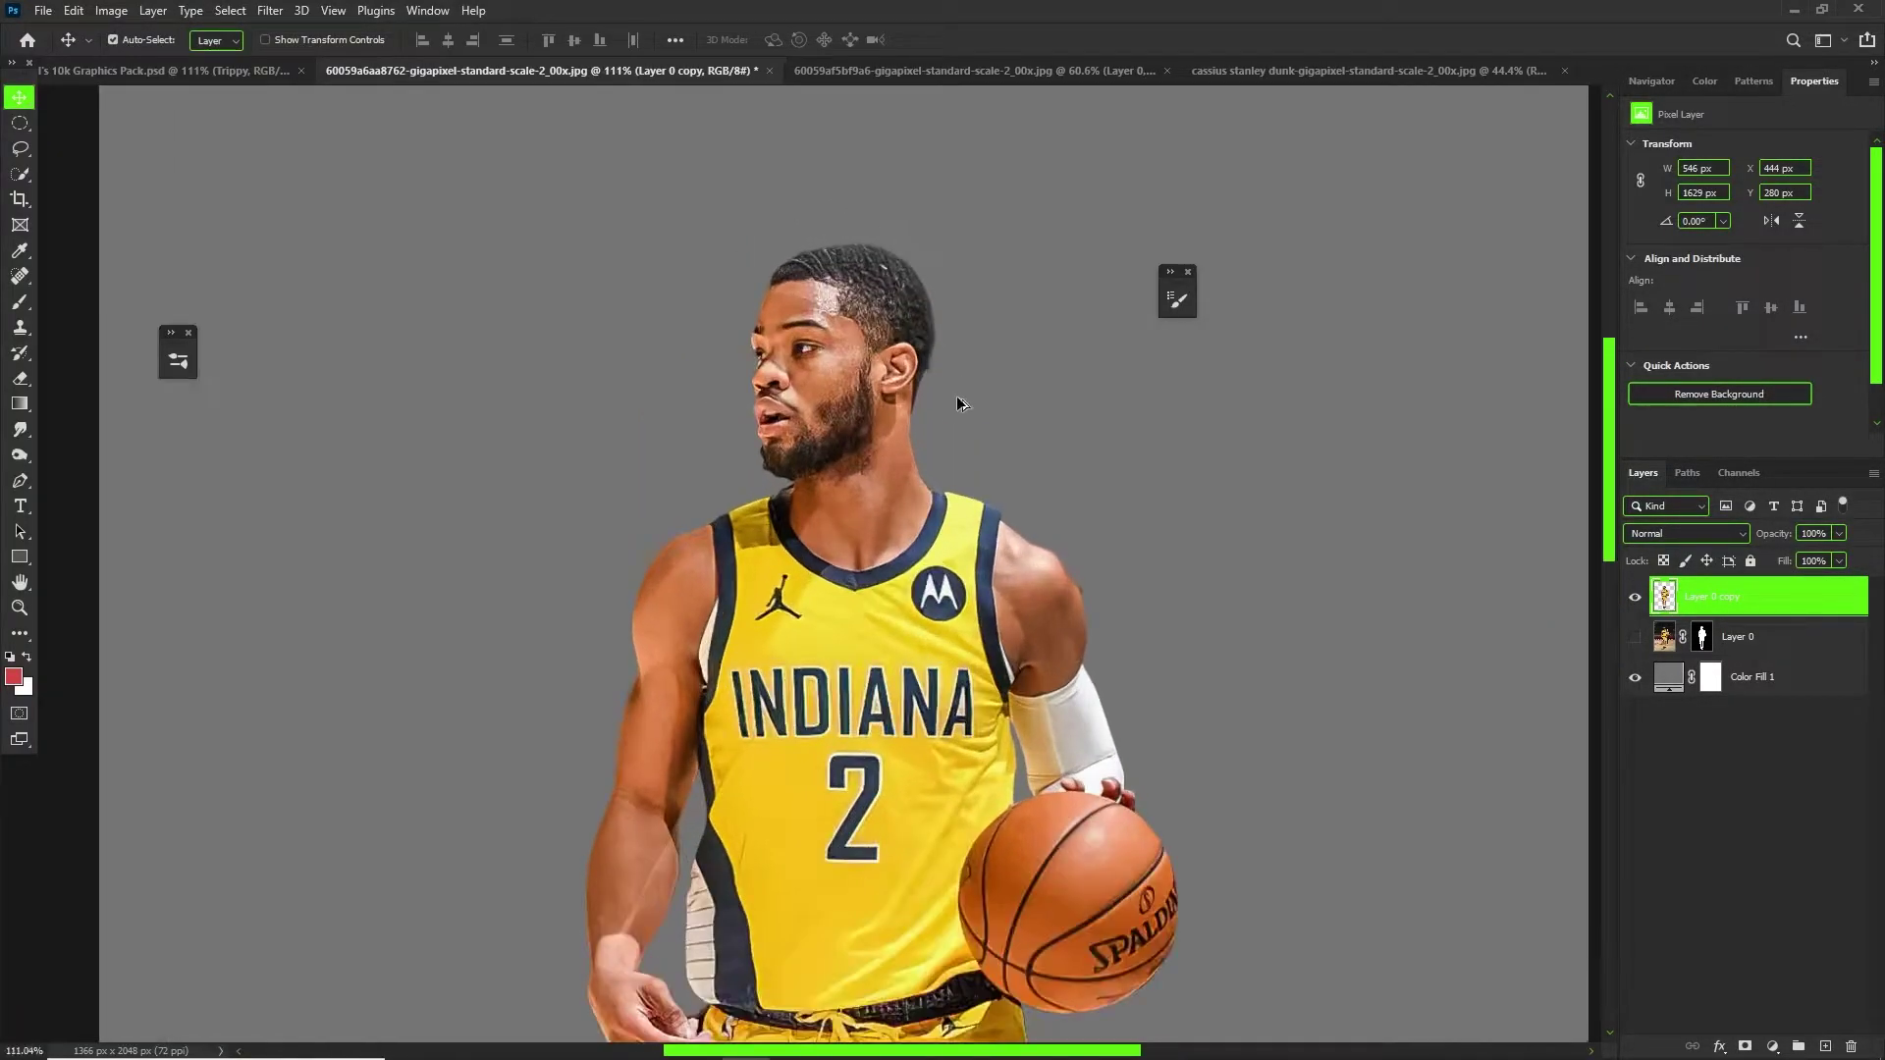
Duplicate the enhanced cutout layer and apply a High Pass filter with a 1.4 pixel radius to the duplicate.
{"action": "key", "text": "ctrl+j"}
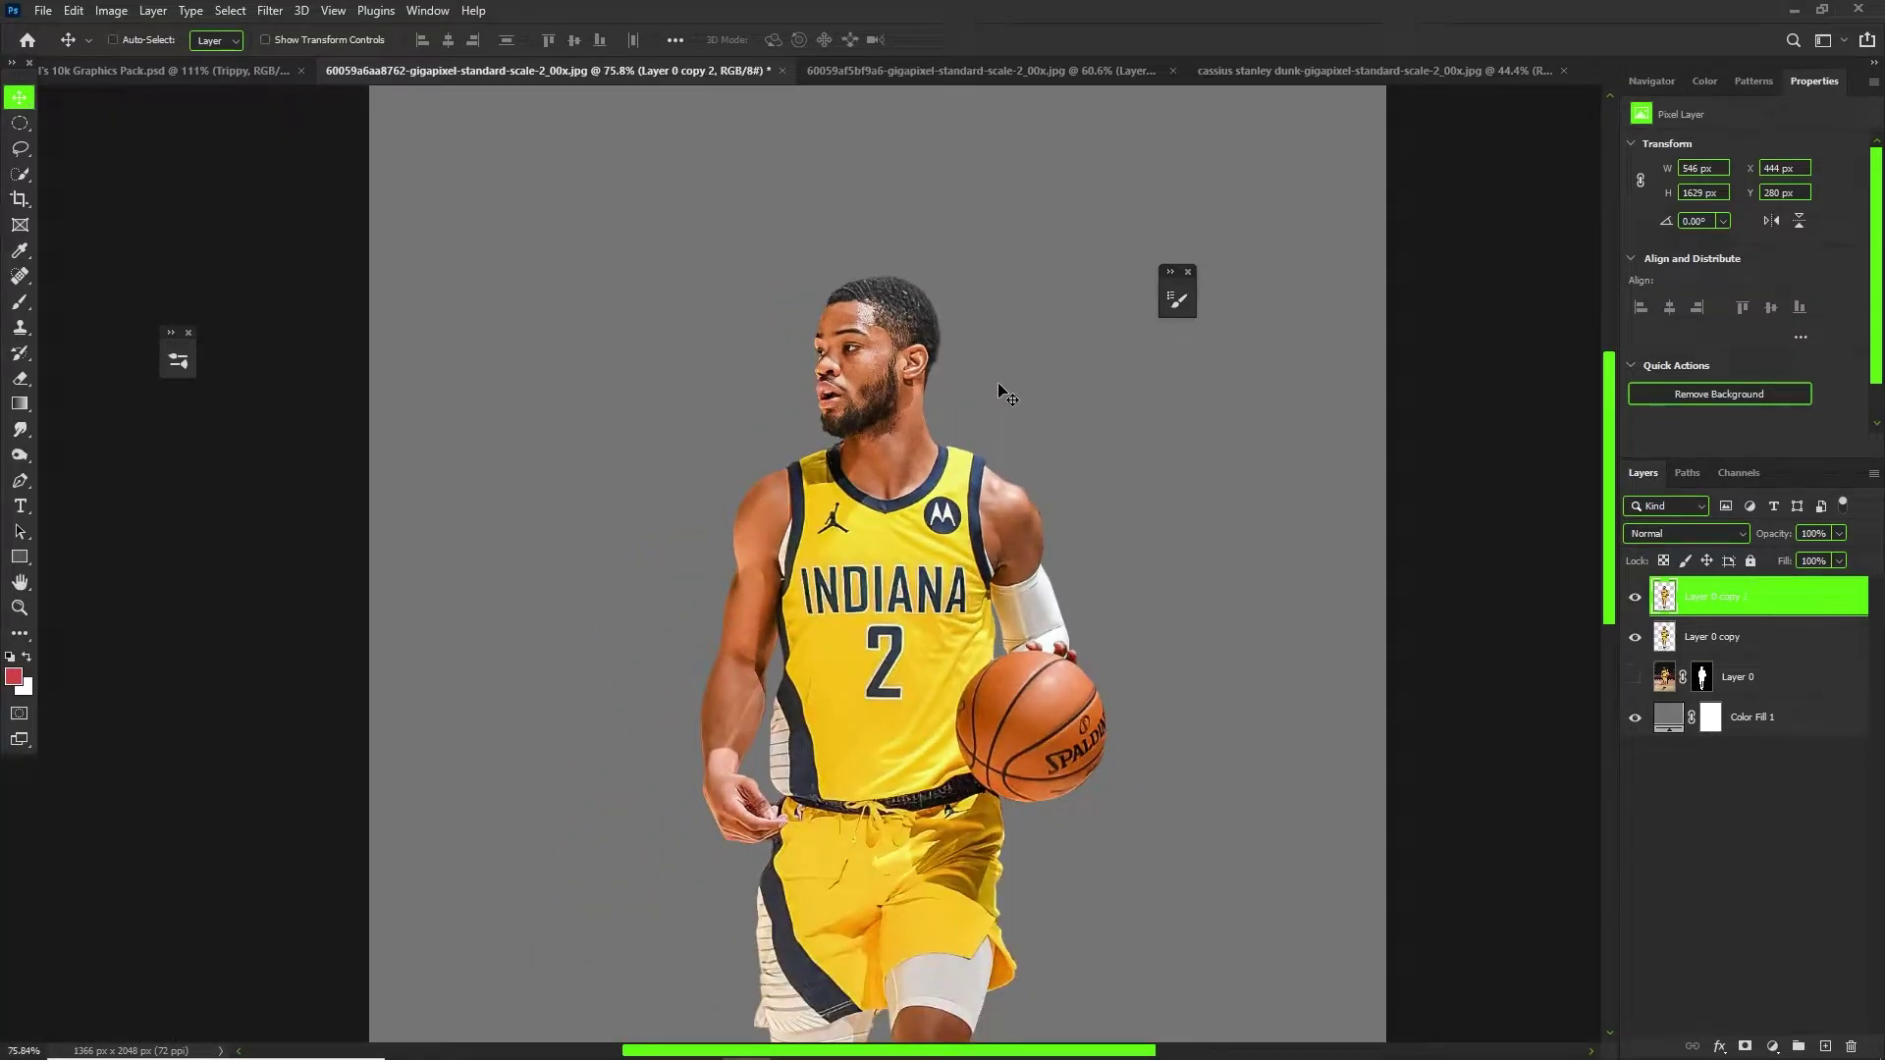
{"action": "left_click", "coordinate": [278, 9]}
{"action": "mouse_move", "coordinate": [471, 429]}
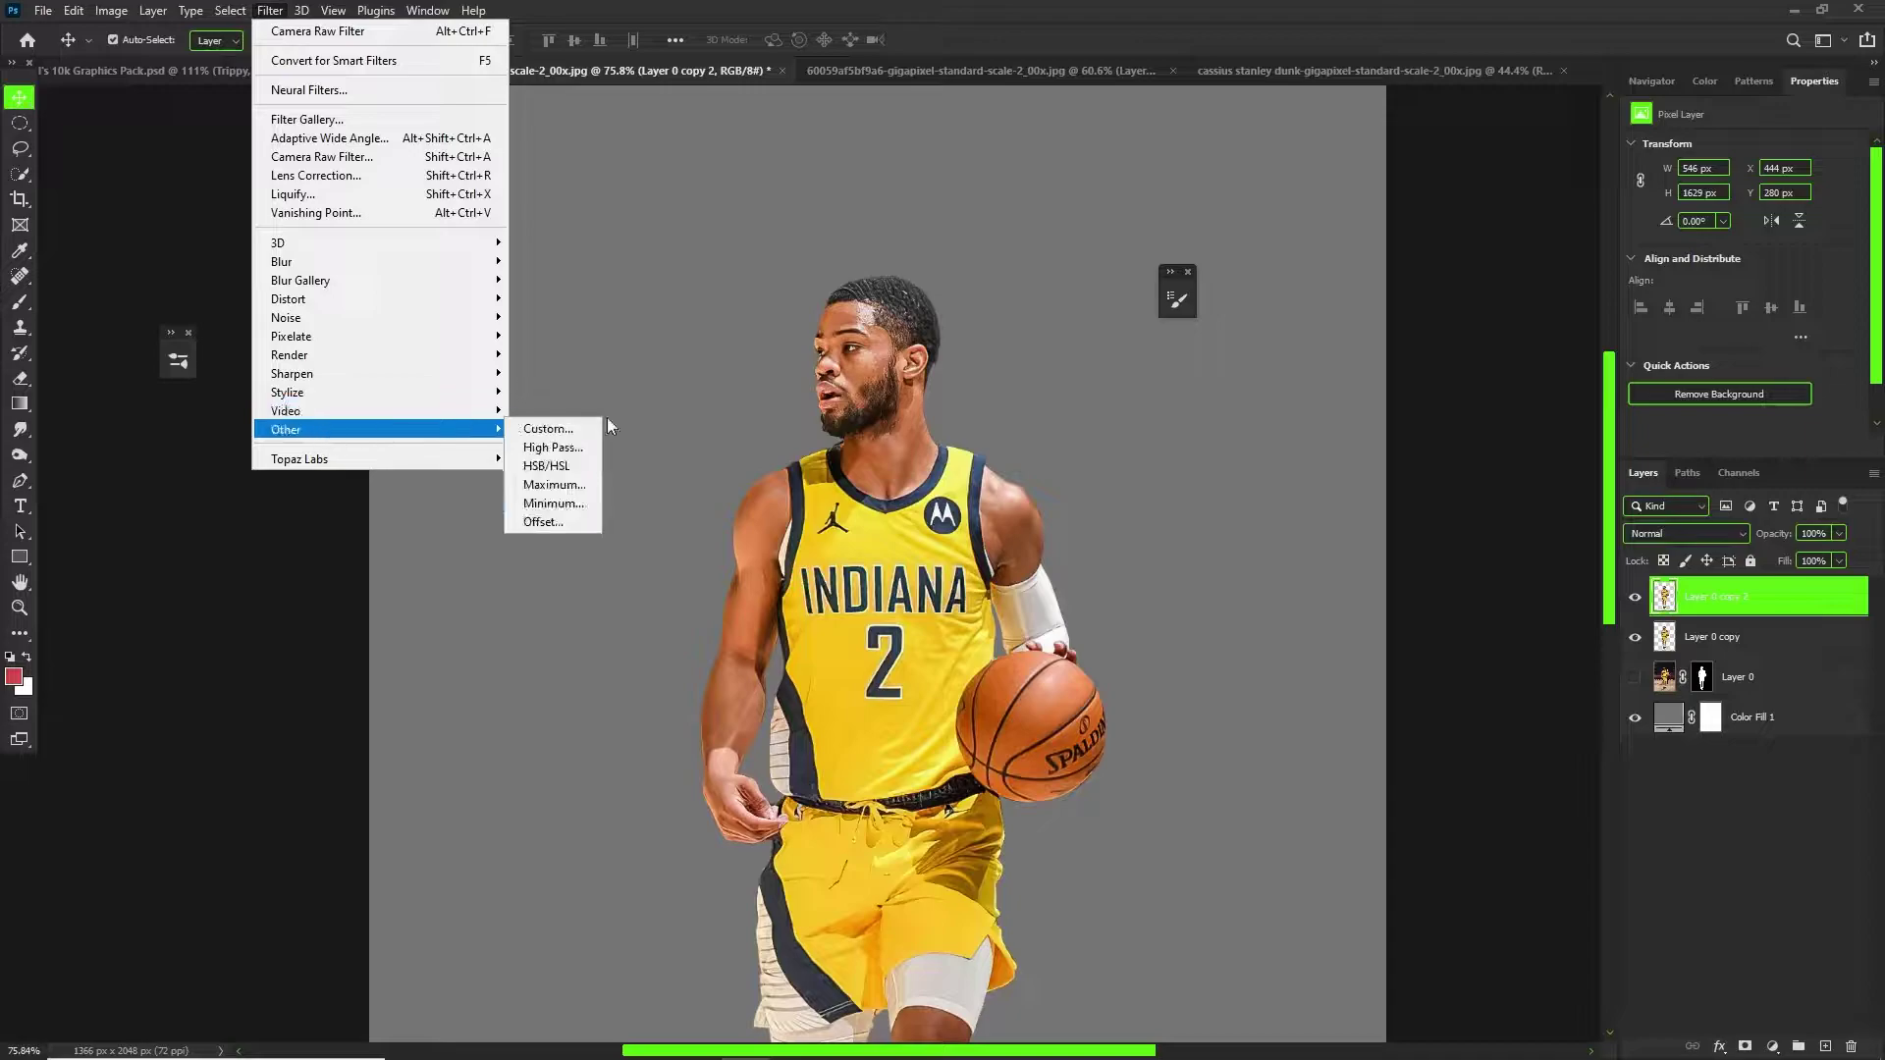
{"action": "left_click", "coordinate": [552, 447]}
{"action": "left_click_drag", "start_coordinate": [911, 222], "coordinate": [1245, 187]}
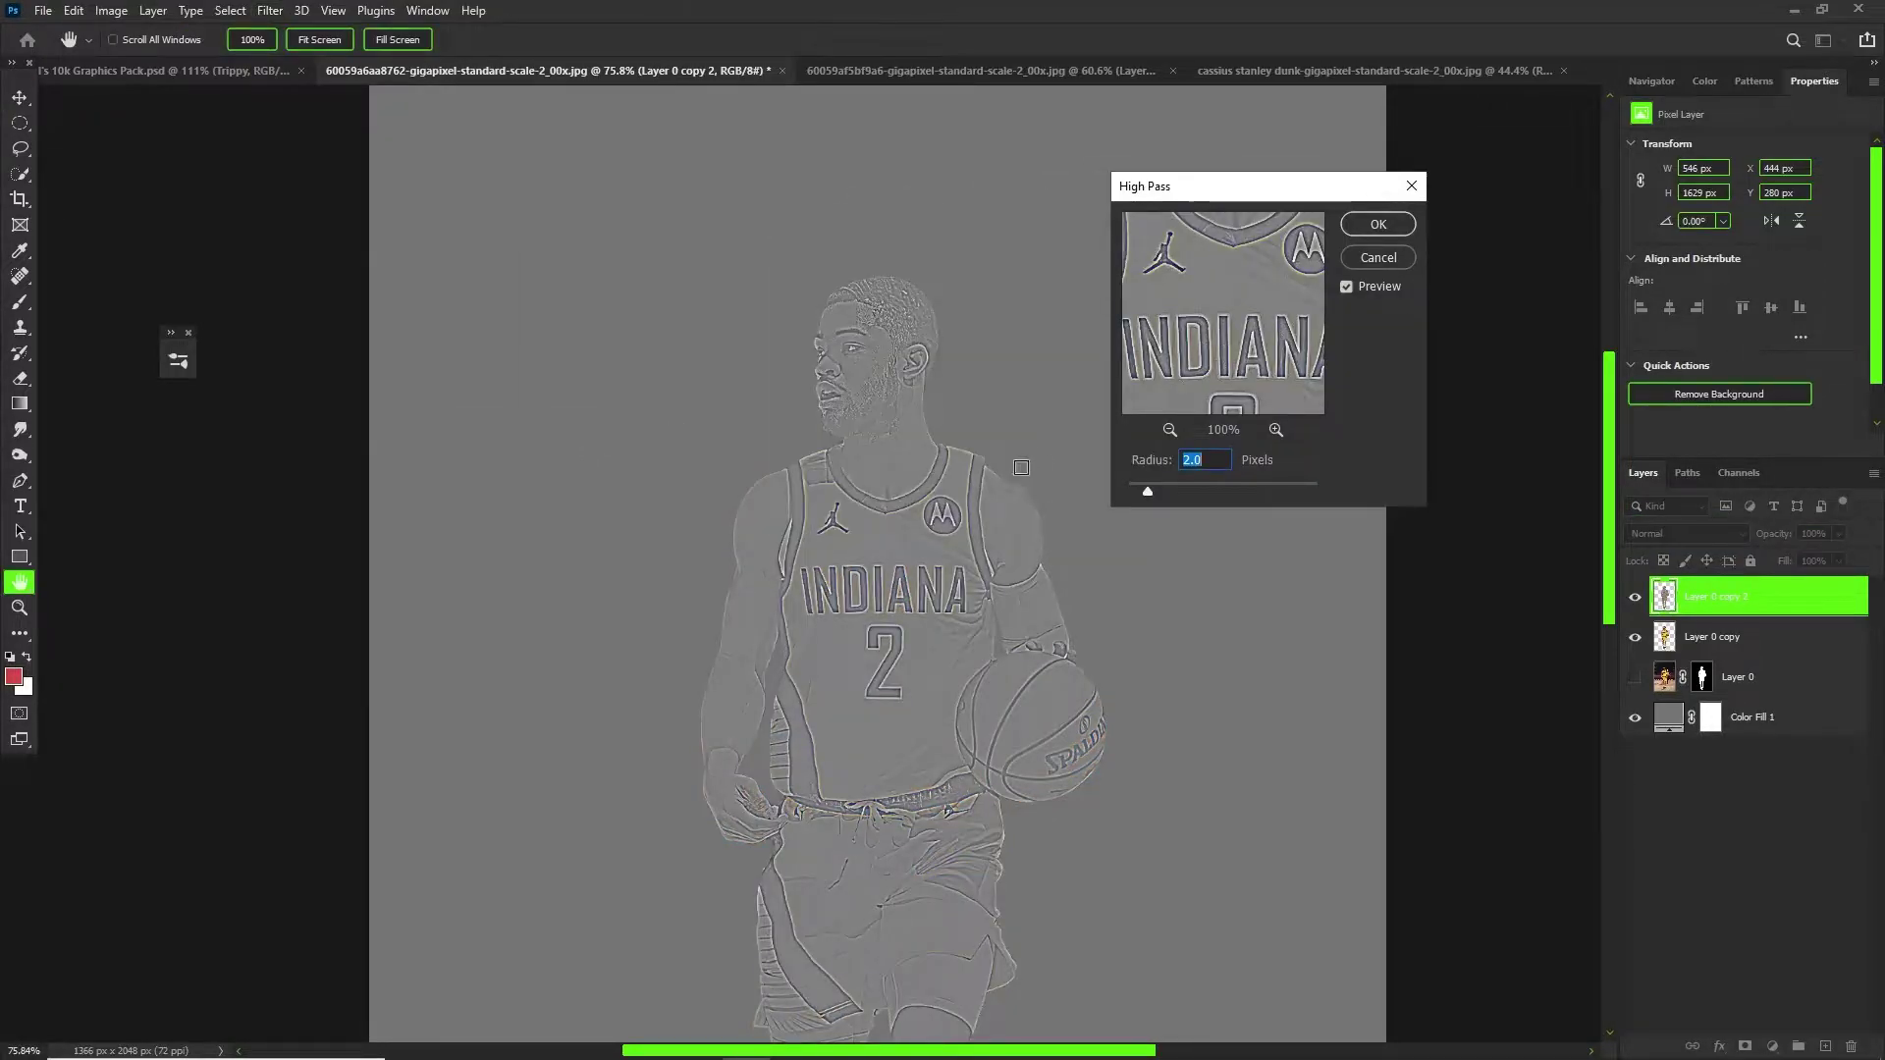
{"action": "left_click_drag", "start_coordinate": [1148, 490], "coordinate": [1139, 491]}
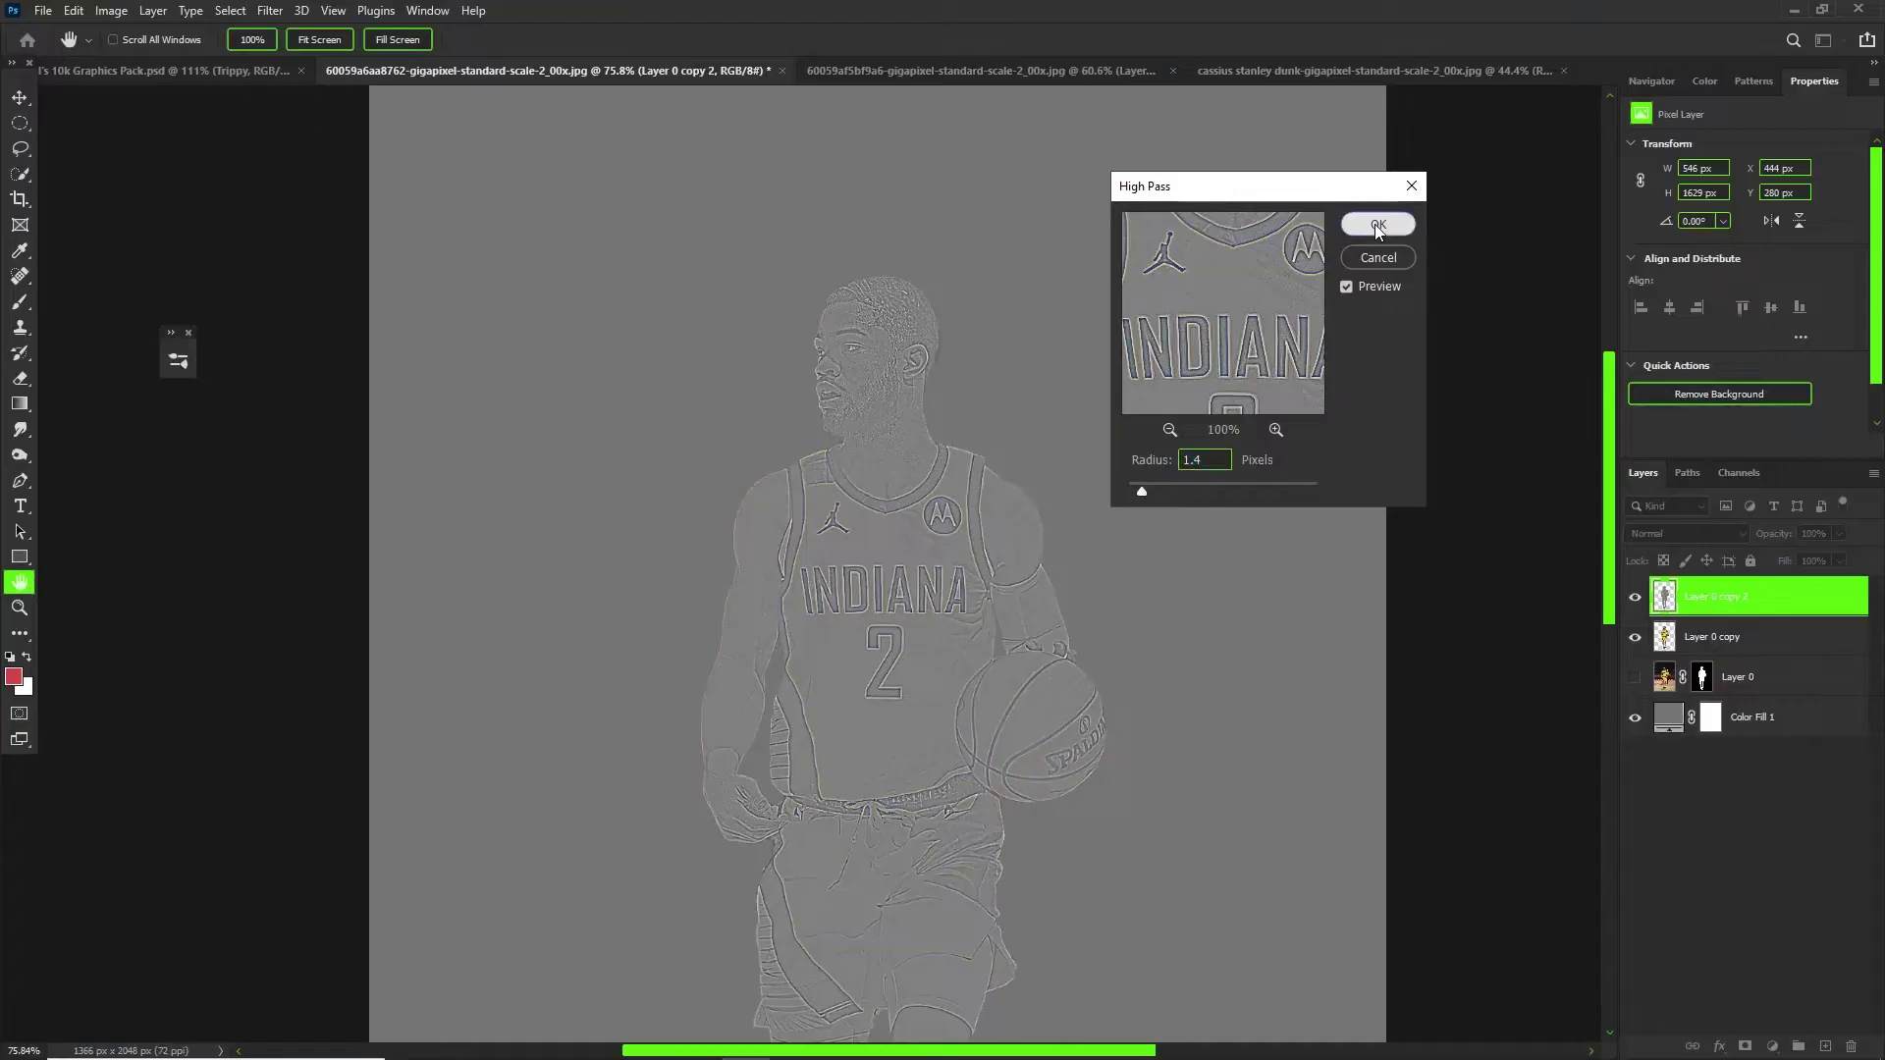
{"action": "left_click", "coordinate": [1377, 223]}
Blend the High Pass layer as Linear Light at 65% opacity and merge it with Layer 0 copy.
{"action": "left_click", "coordinate": [1685, 536]}
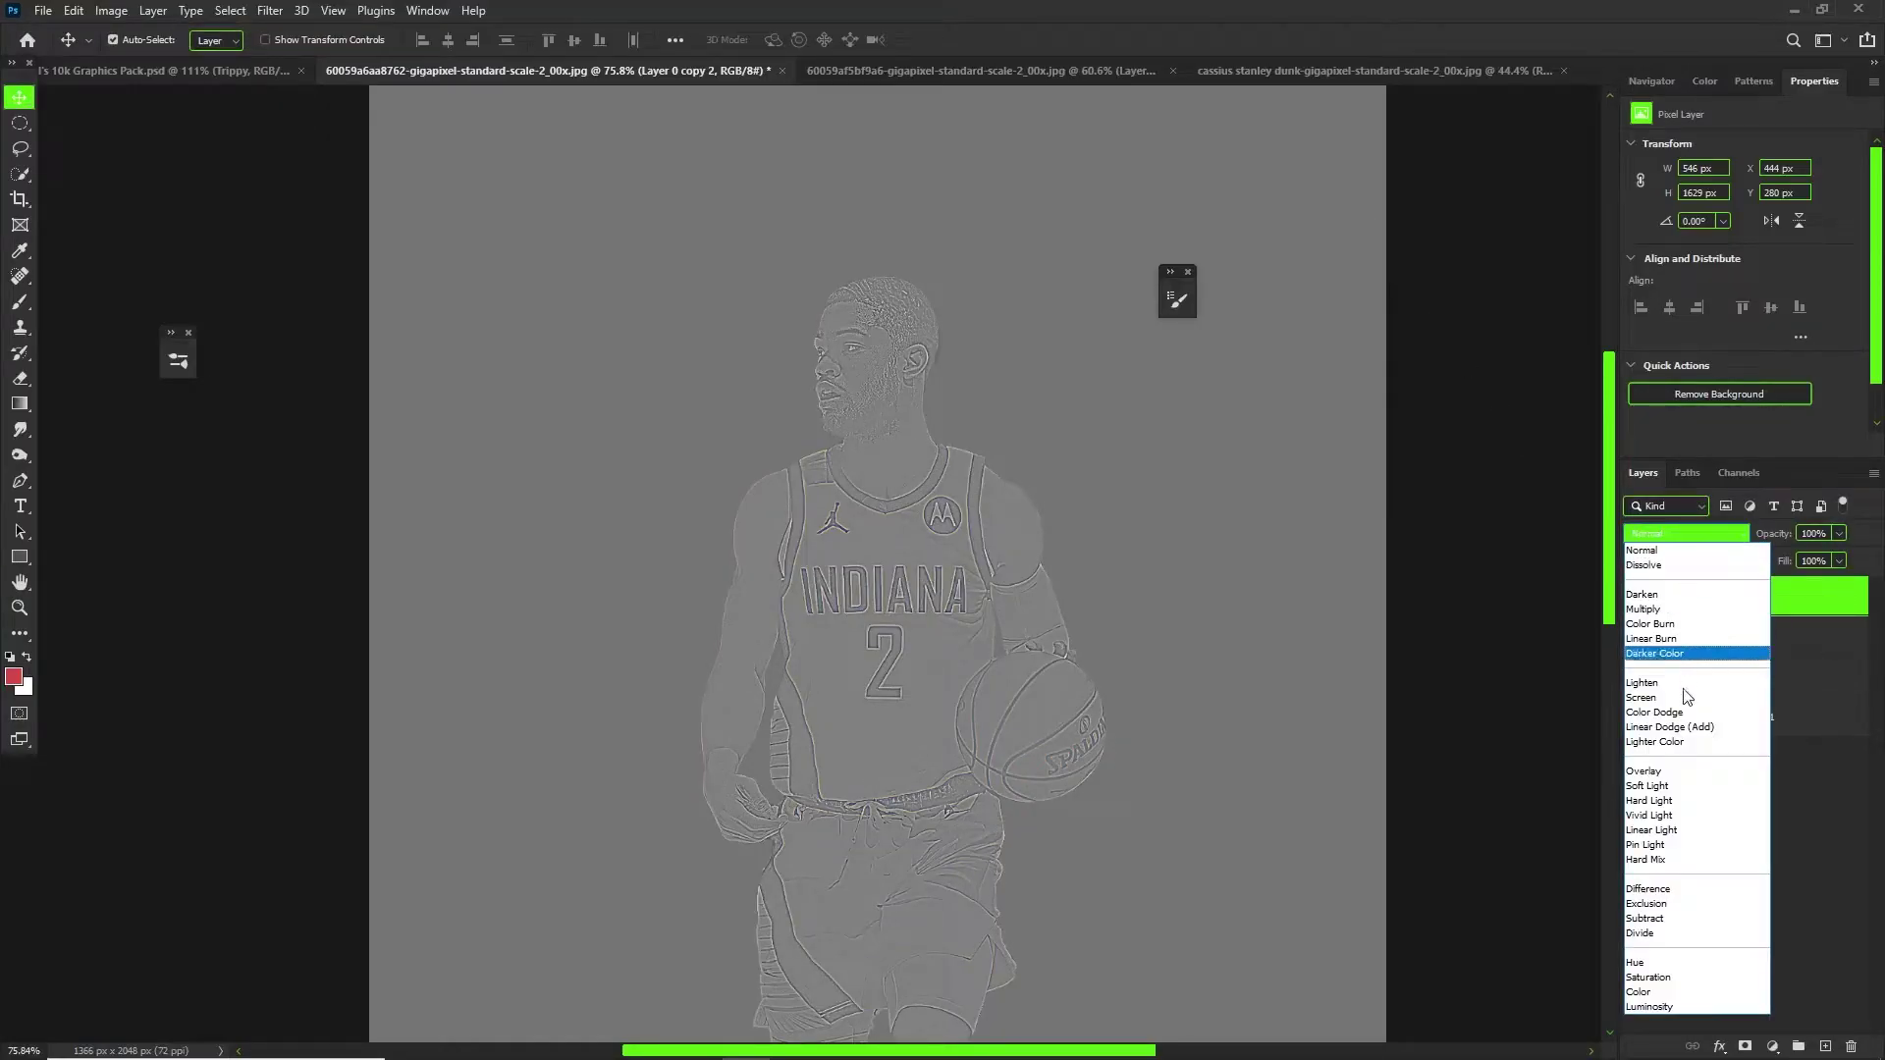
{"action": "left_click", "coordinate": [1670, 827]}
{"action": "left_click", "coordinate": [1837, 533]}
{"action": "left_click_drag", "start_coordinate": [1845, 557], "coordinate": [1824, 556]}
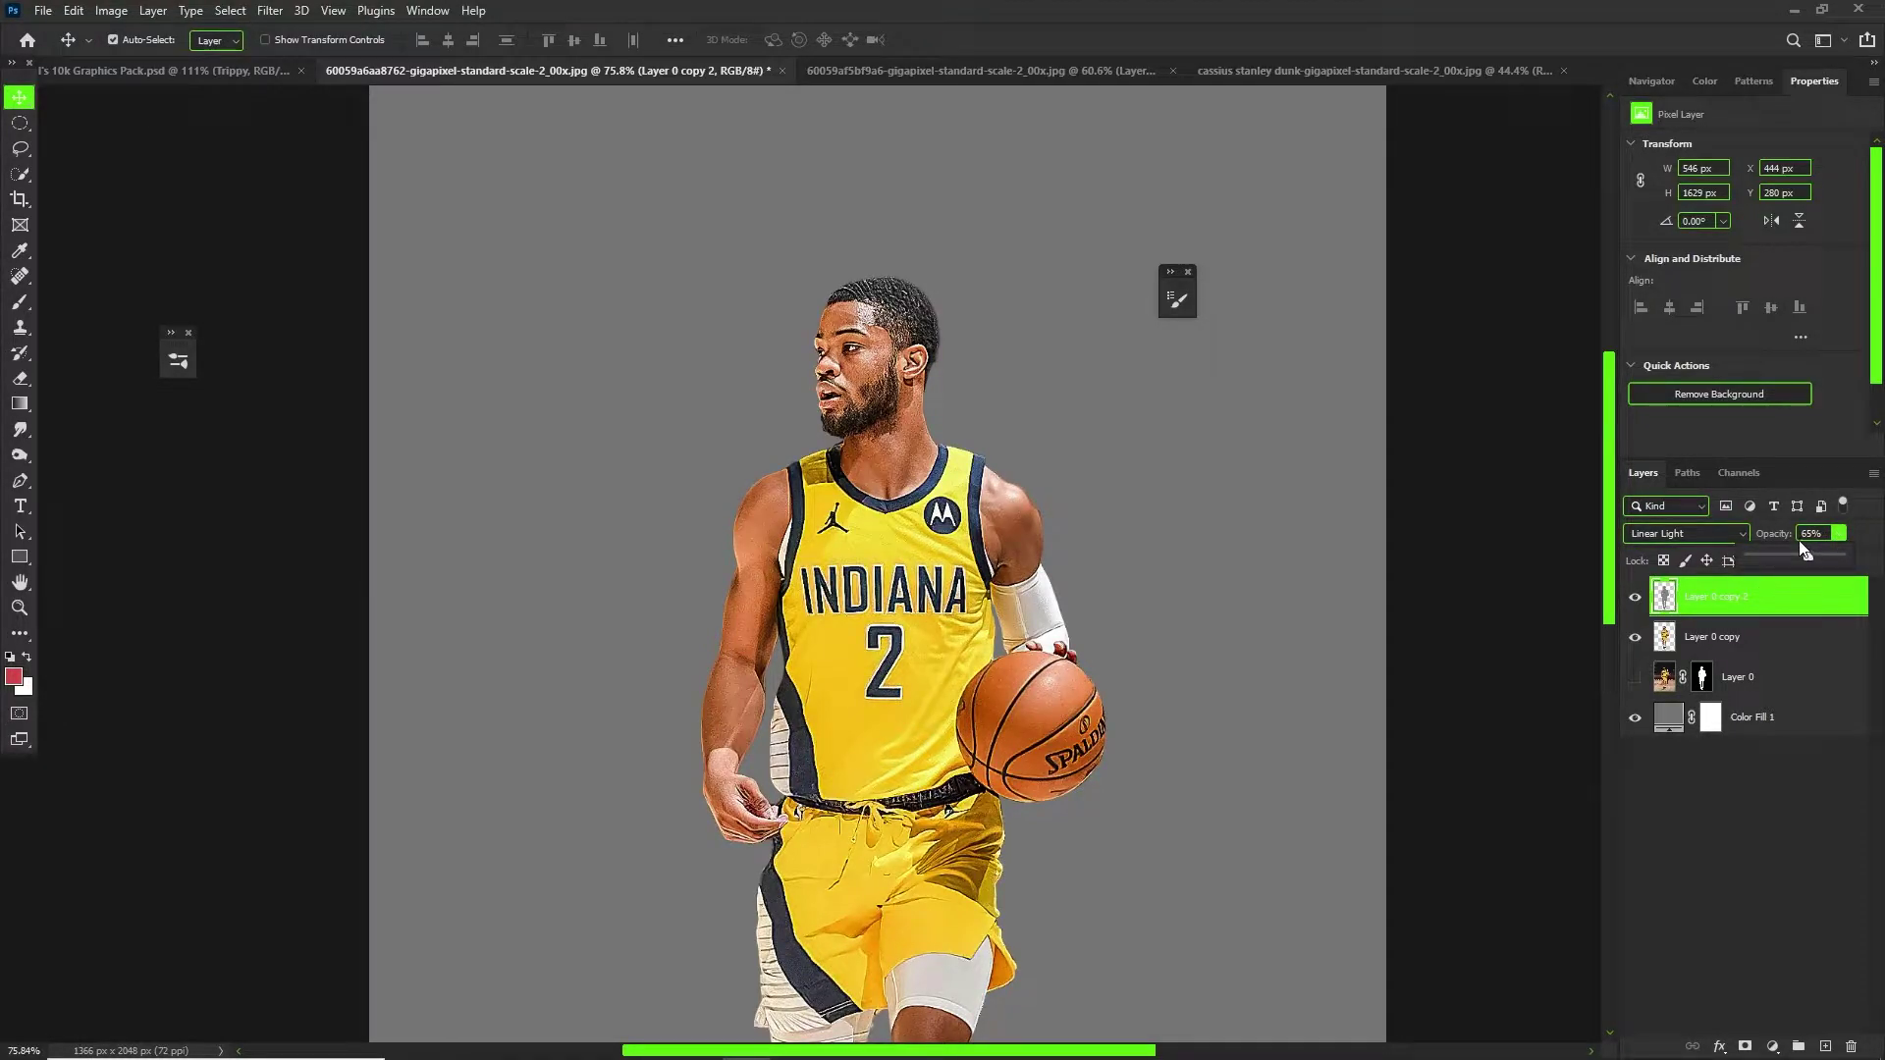
{"action": "left_click", "coordinate": [1694, 640]}
{"action": "left_click", "coordinate": [1704, 640], "text": "ctrl"}
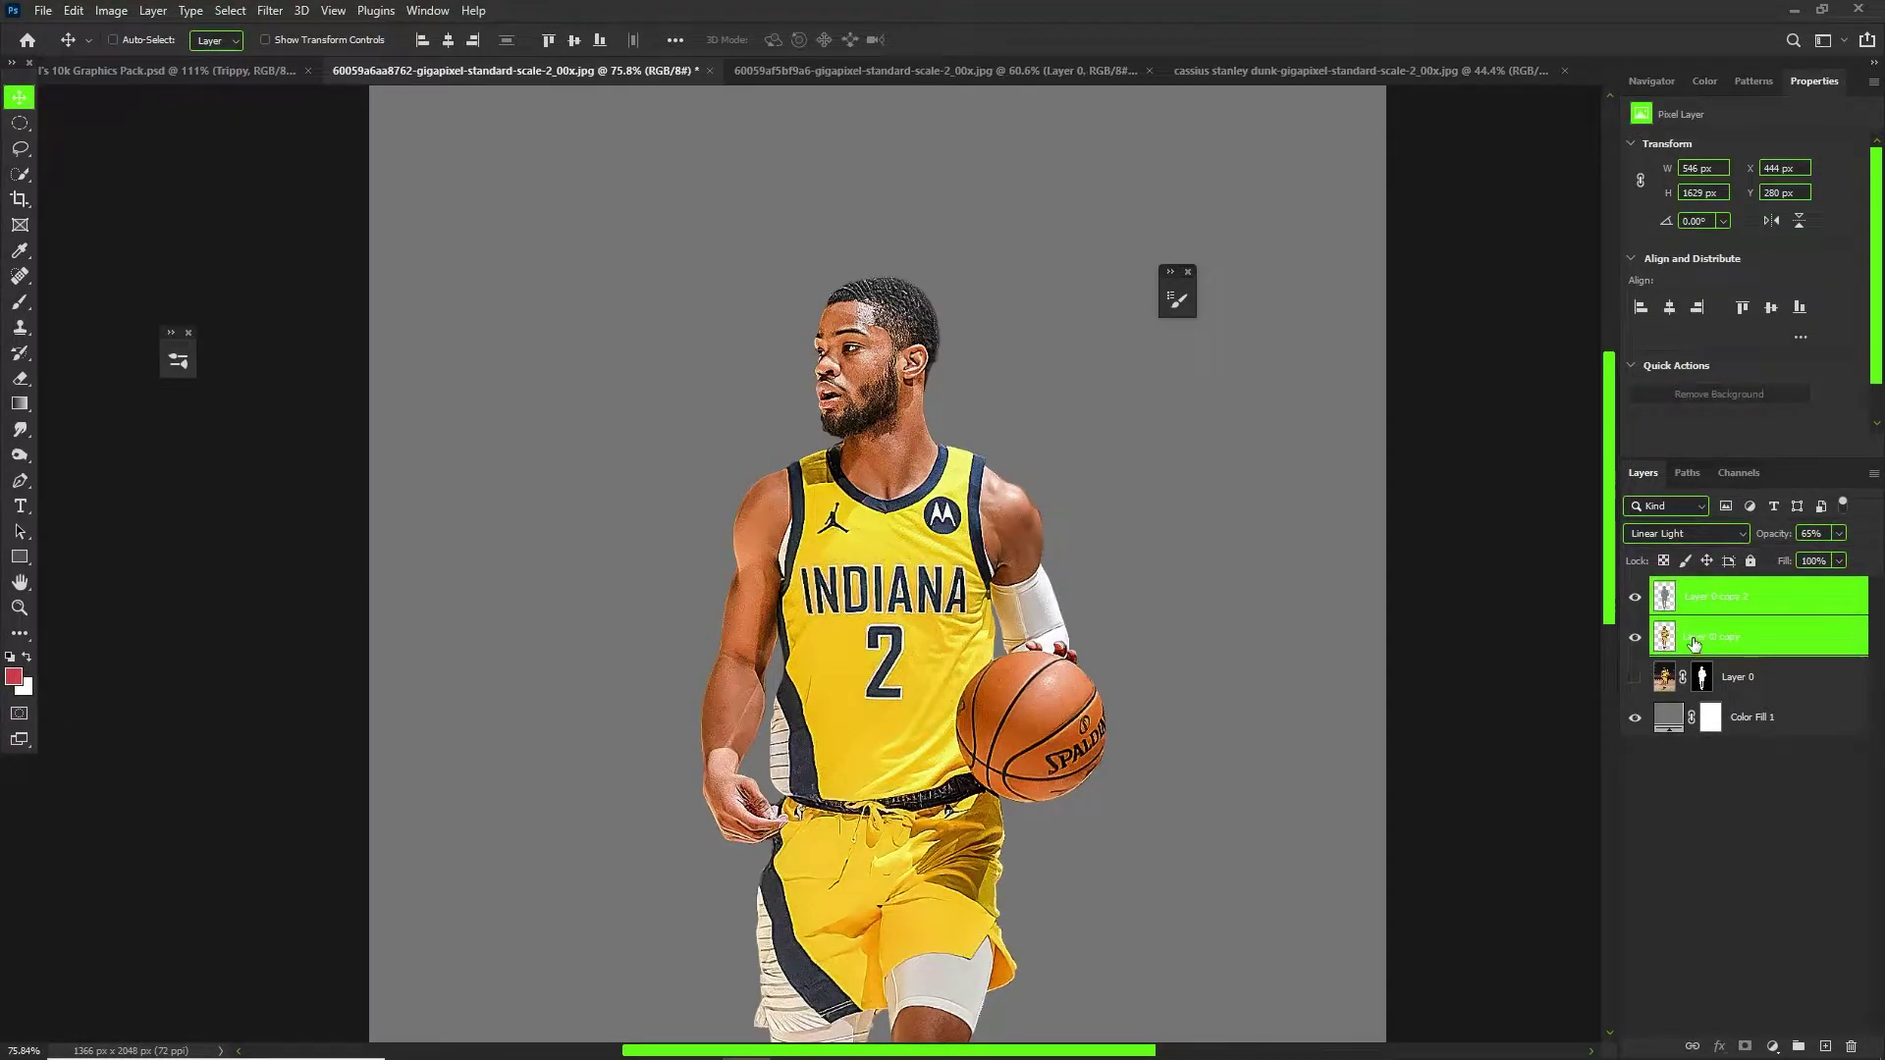
{"action": "key", "text": "ctrl+e"}
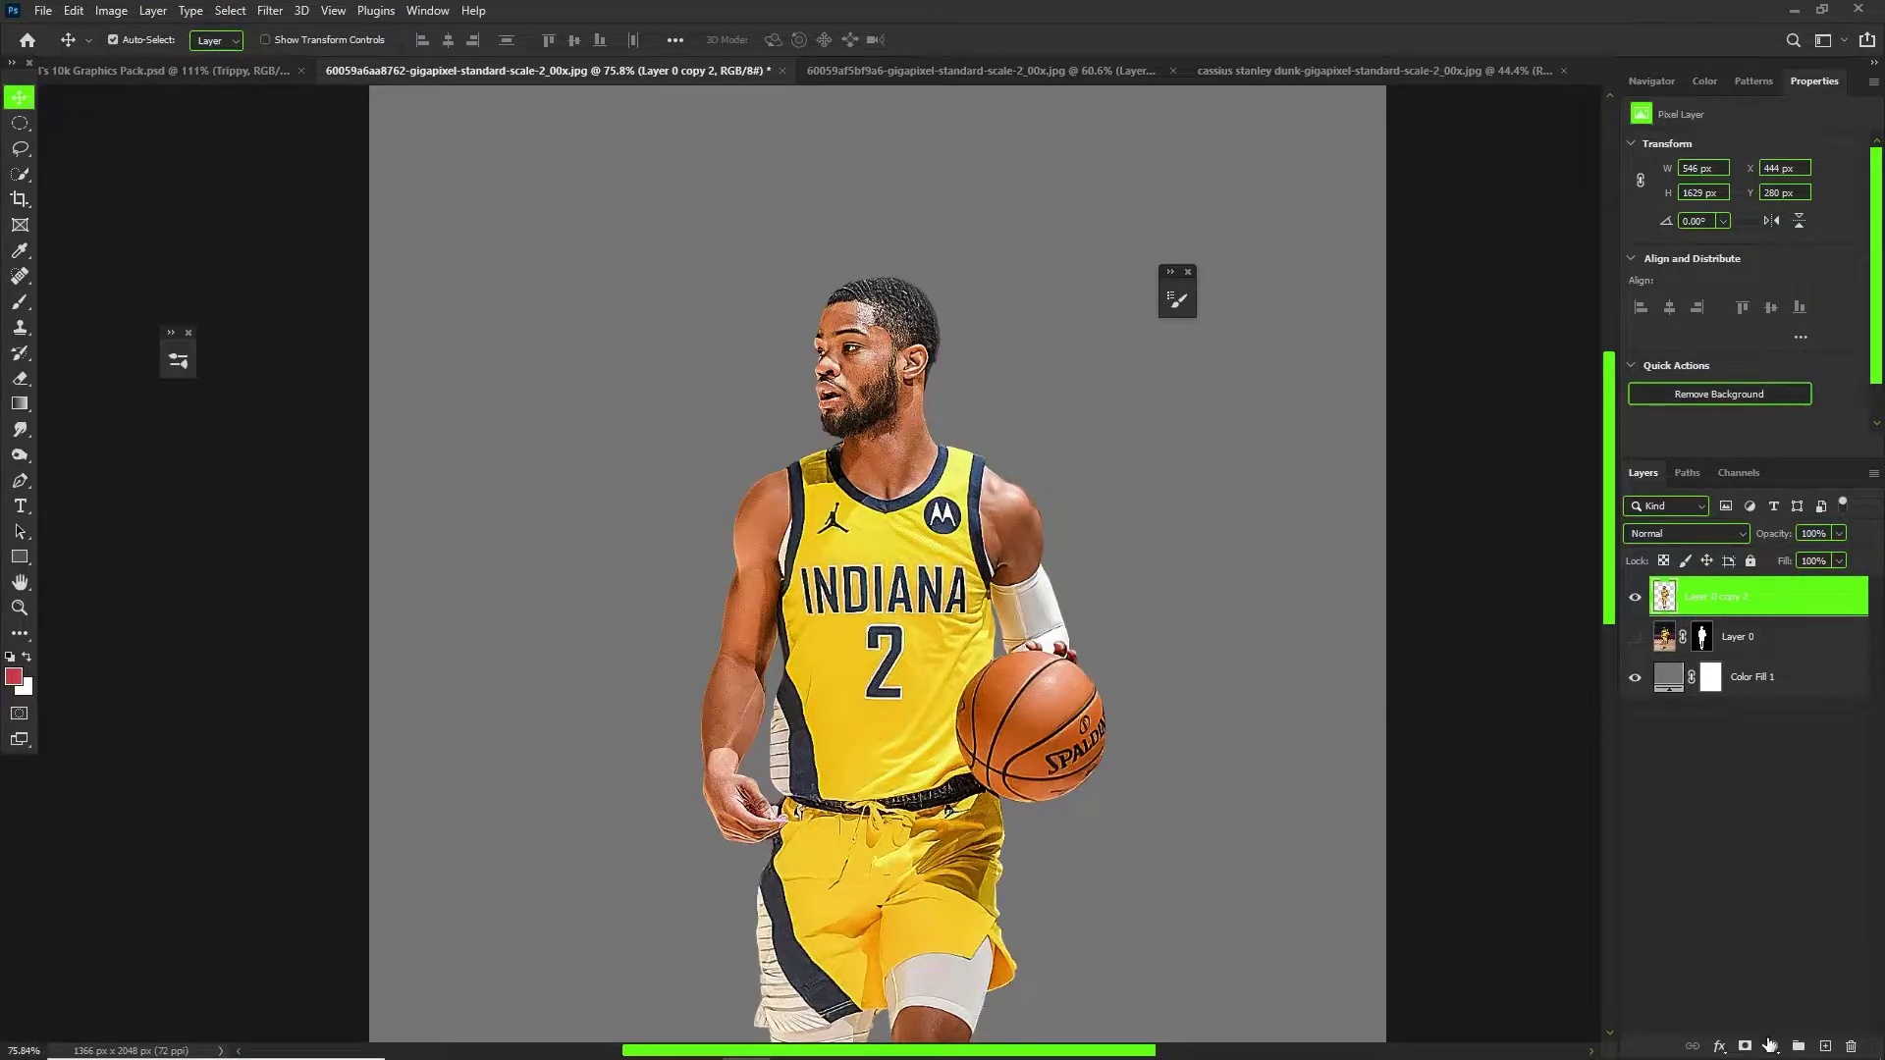
Add a Levels adjustment clipped to the cutout, set its midtones to 0.43 and invert its mask to black.
{"action": "left_click", "coordinate": [1770, 1046]}
{"action": "left_click", "coordinate": [1787, 774]}
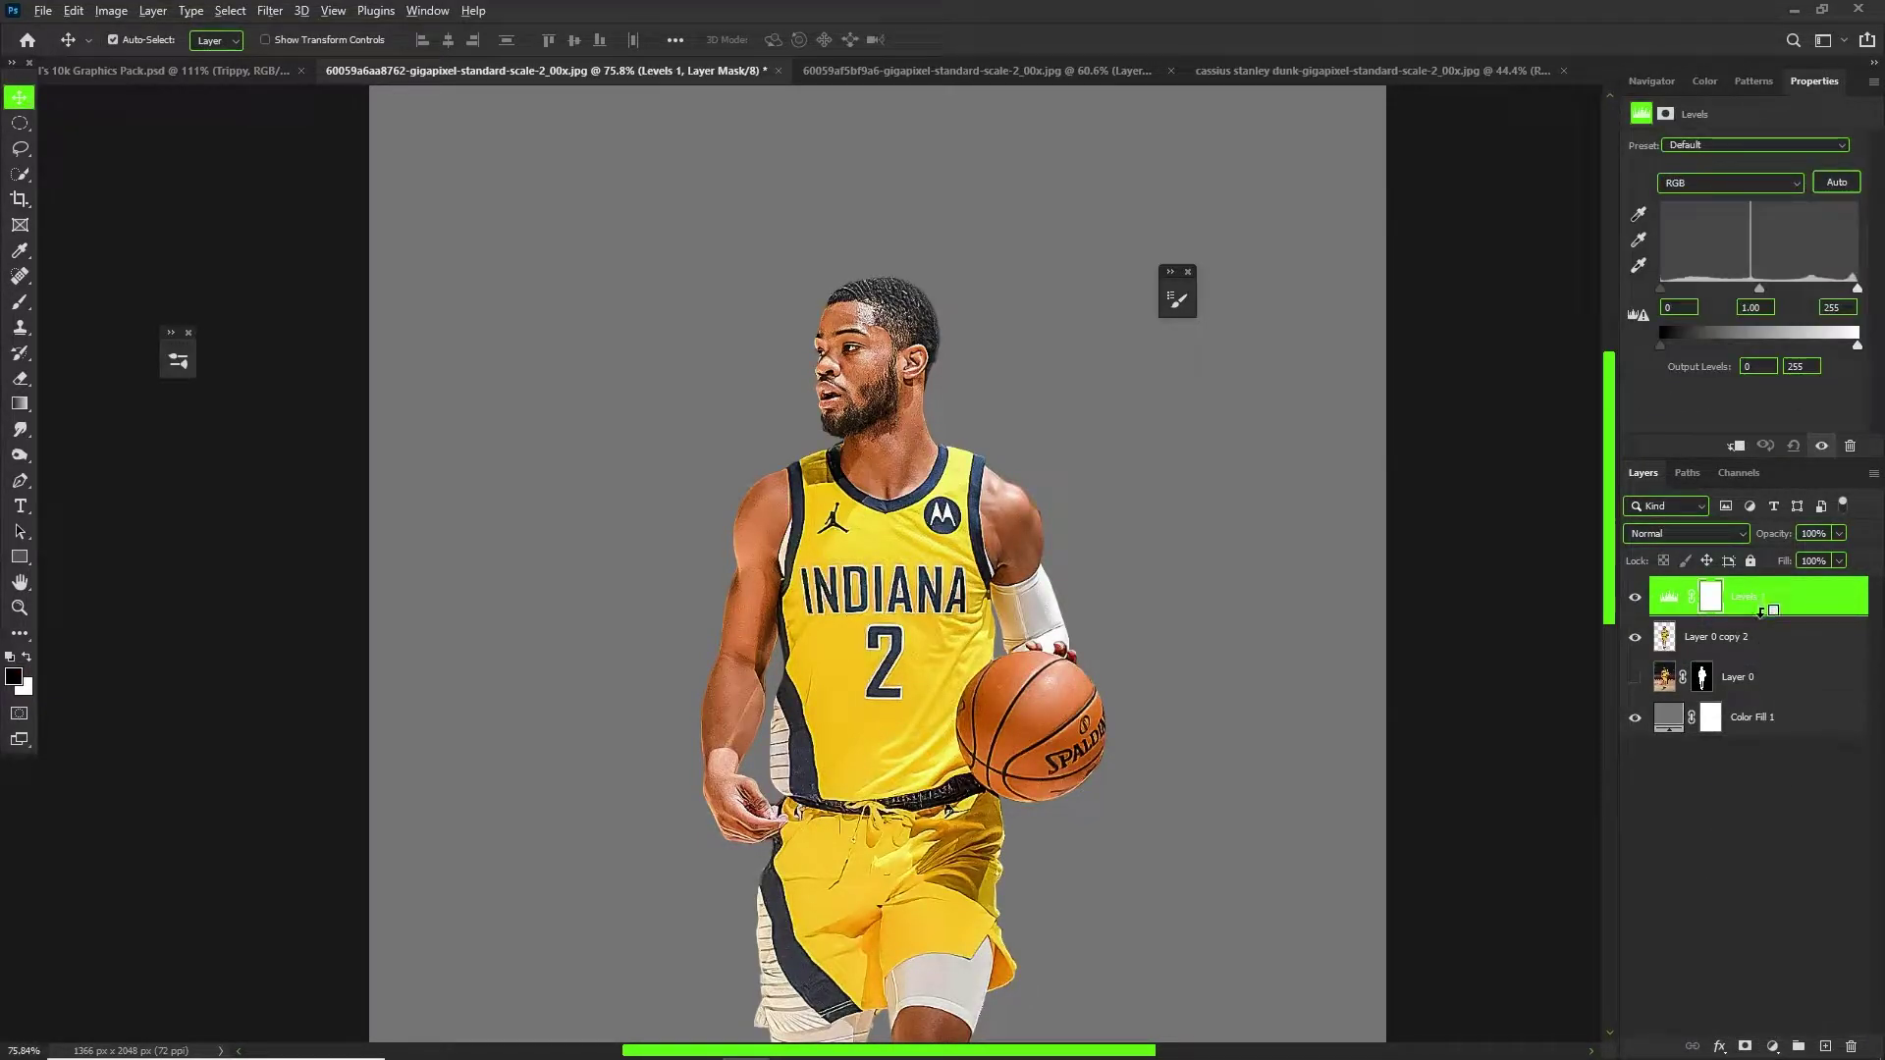
{"action": "left_click", "coordinate": [1762, 611], "text": "alt"}
{"action": "left_click_drag", "start_coordinate": [1759, 289], "coordinate": [1816, 312]}
{"action": "key", "text": "ctrl+i"}
Paint white on the Levels mask with a soft brush at 16% flow to deepen the shadow folds on the shorts.
{"action": "key", "text": "b"}
{"action": "scroll", "coordinate": [975, 786], "scroll_direction": "up", "scroll_amount": 4}
{"action": "scroll", "coordinate": [975, 785], "scroll_direction": "up", "scroll_amount": 1}
{"action": "right_click", "coordinate": [982, 800], "text": "alt"}
{"action": "scroll", "coordinate": [986, 800], "scroll_direction": "down", "scroll_amount": 2}
{"action": "key", "text": "x"}
{"action": "left_click_drag", "start_coordinate": [967, 729], "coordinate": [940, 827]}
{"action": "key", "text": "ctrl+z"}
{"action": "right_click", "coordinate": [942, 828], "text": "alt"}
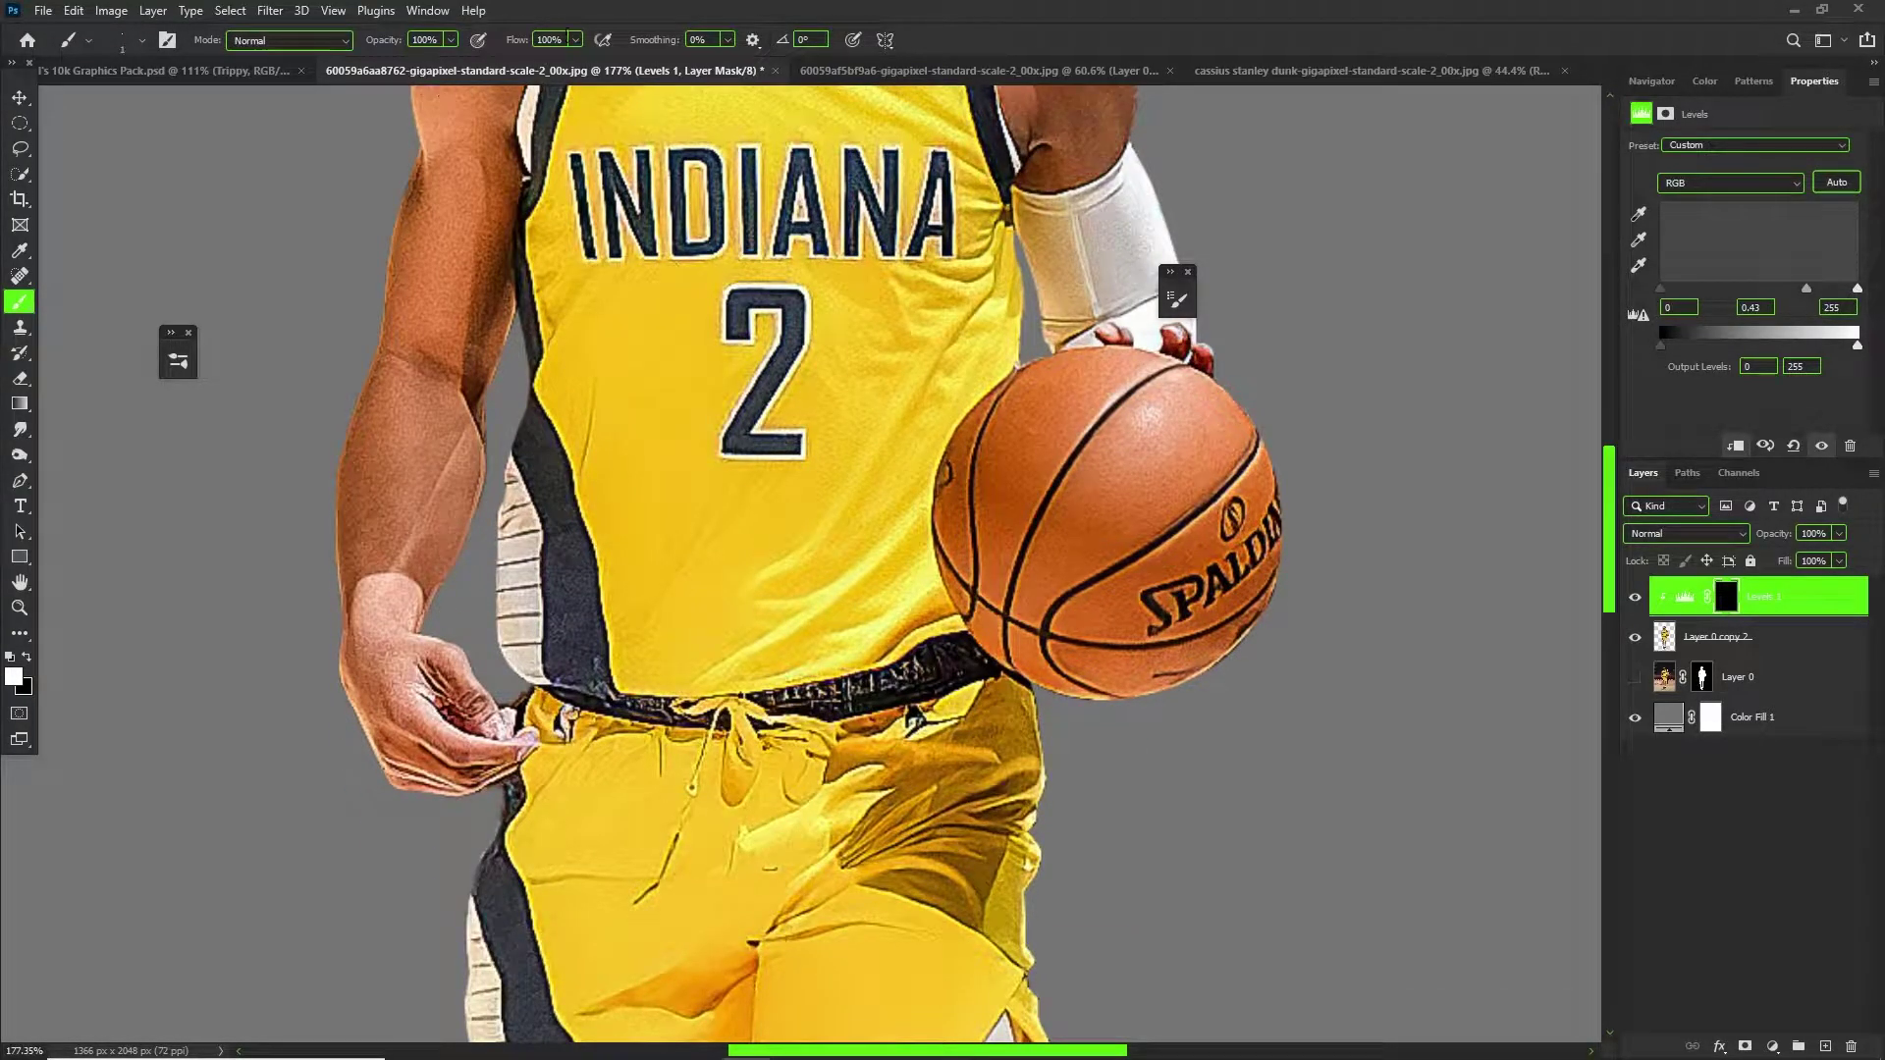
{"action": "left_click_drag", "start_coordinate": [572, 40], "coordinate": [498, 61]}
{"action": "right_click", "coordinate": [937, 824], "text": "alt"}
{"action": "mouse_move", "coordinate": [937, 824]}
{"action": "left_mouse_down"}
{"action": "mouse_move", "coordinate": [942, 884]}
{"action": "mouse_move", "coordinate": [987, 734]}
{"action": "mouse_move", "coordinate": [804, 834]}
{"action": "left_mouse_up"}
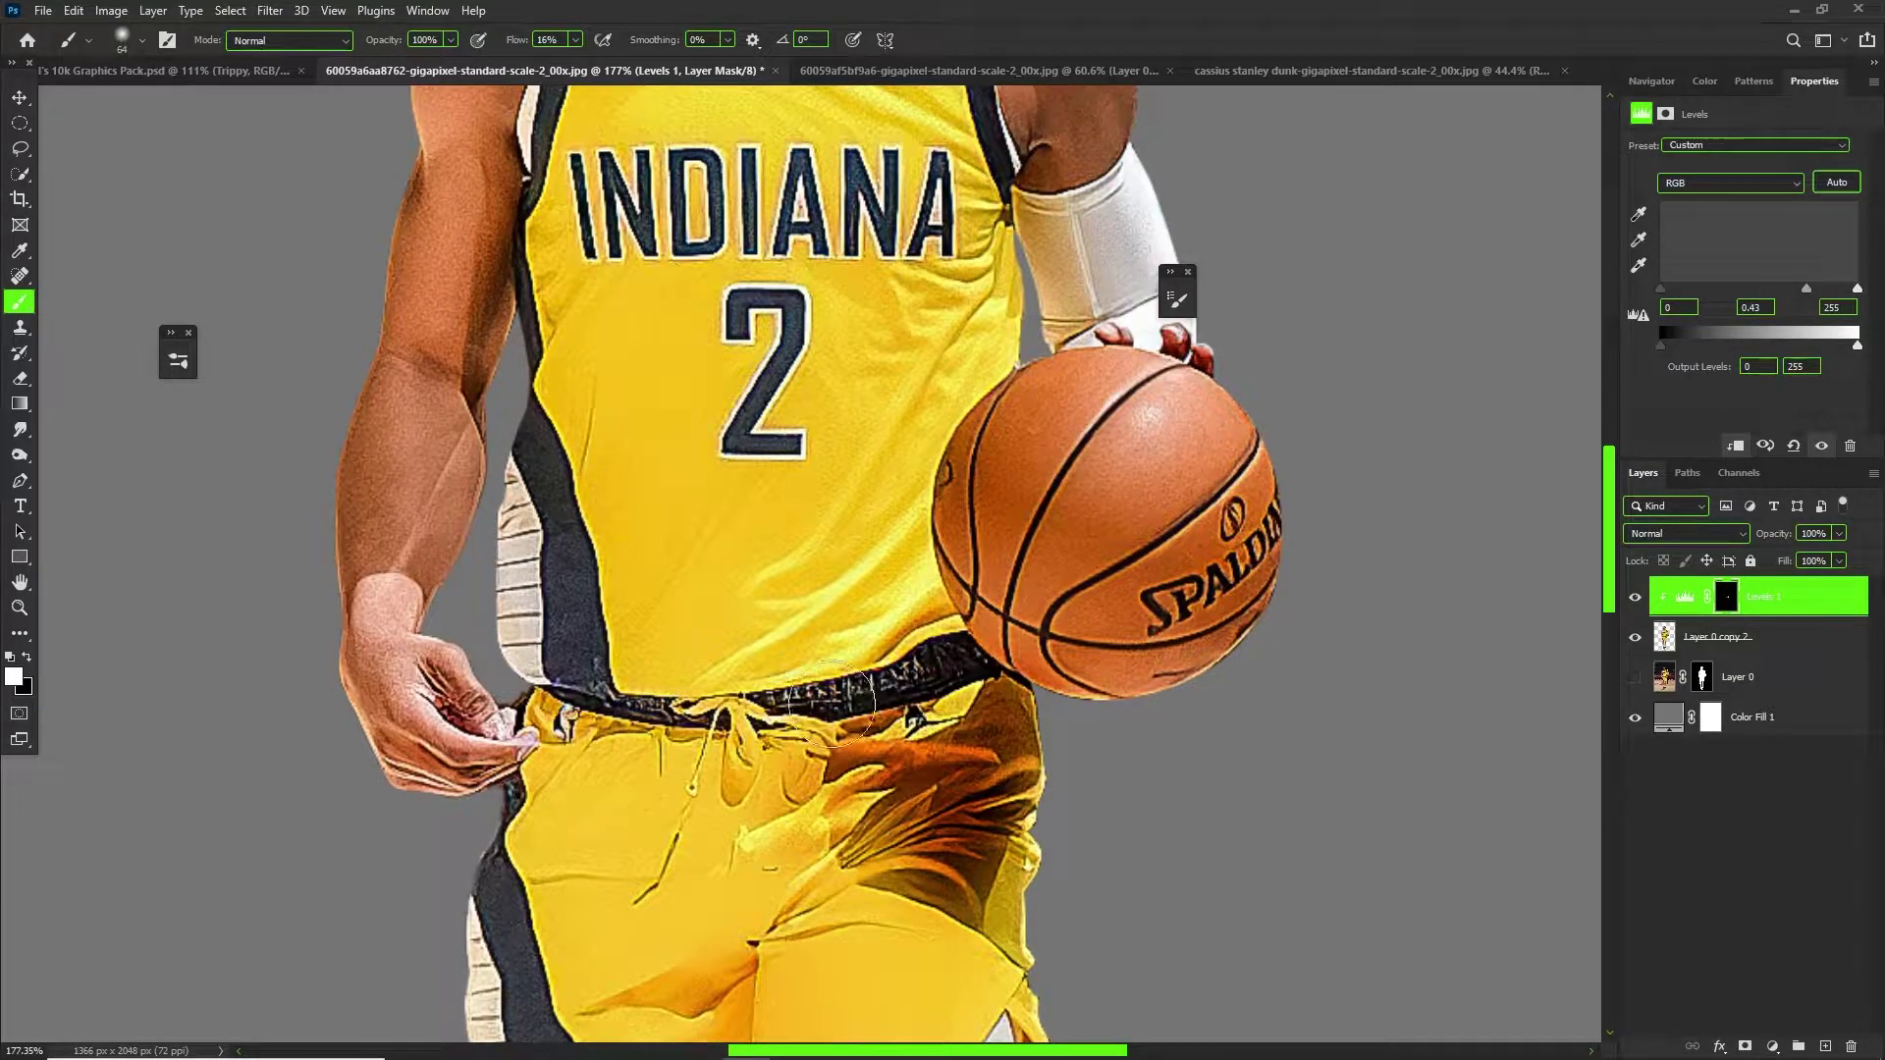
Paint further Levels shading onto the shadowed areas of the player's arms and upper body.
{"action": "left_click_drag", "start_coordinate": [496, 491], "coordinate": [475, 289]}
{"action": "key", "text": "x"}
{"action": "scroll", "coordinate": [661, 169], "scroll_direction": "down", "scroll_amount": 5}
{"action": "scroll", "coordinate": [727, 152], "scroll_direction": "up", "scroll_amount": 4}
{"action": "scroll", "coordinate": [786, 132], "scroll_direction": "up", "scroll_amount": 4}
{"action": "key", "text": "x"}
{"action": "mouse_move", "coordinate": [948, 430]}
{"action": "left_mouse_down"}
{"action": "mouse_move", "coordinate": [991, 530]}
{"action": "mouse_move", "coordinate": [969, 518]}
{"action": "left_mouse_up"}
{"action": "scroll", "coordinate": [982, 412], "scroll_direction": "down", "scroll_amount": 6}
{"action": "scroll", "coordinate": [981, 382], "scroll_direction": "up", "scroll_amount": 2}
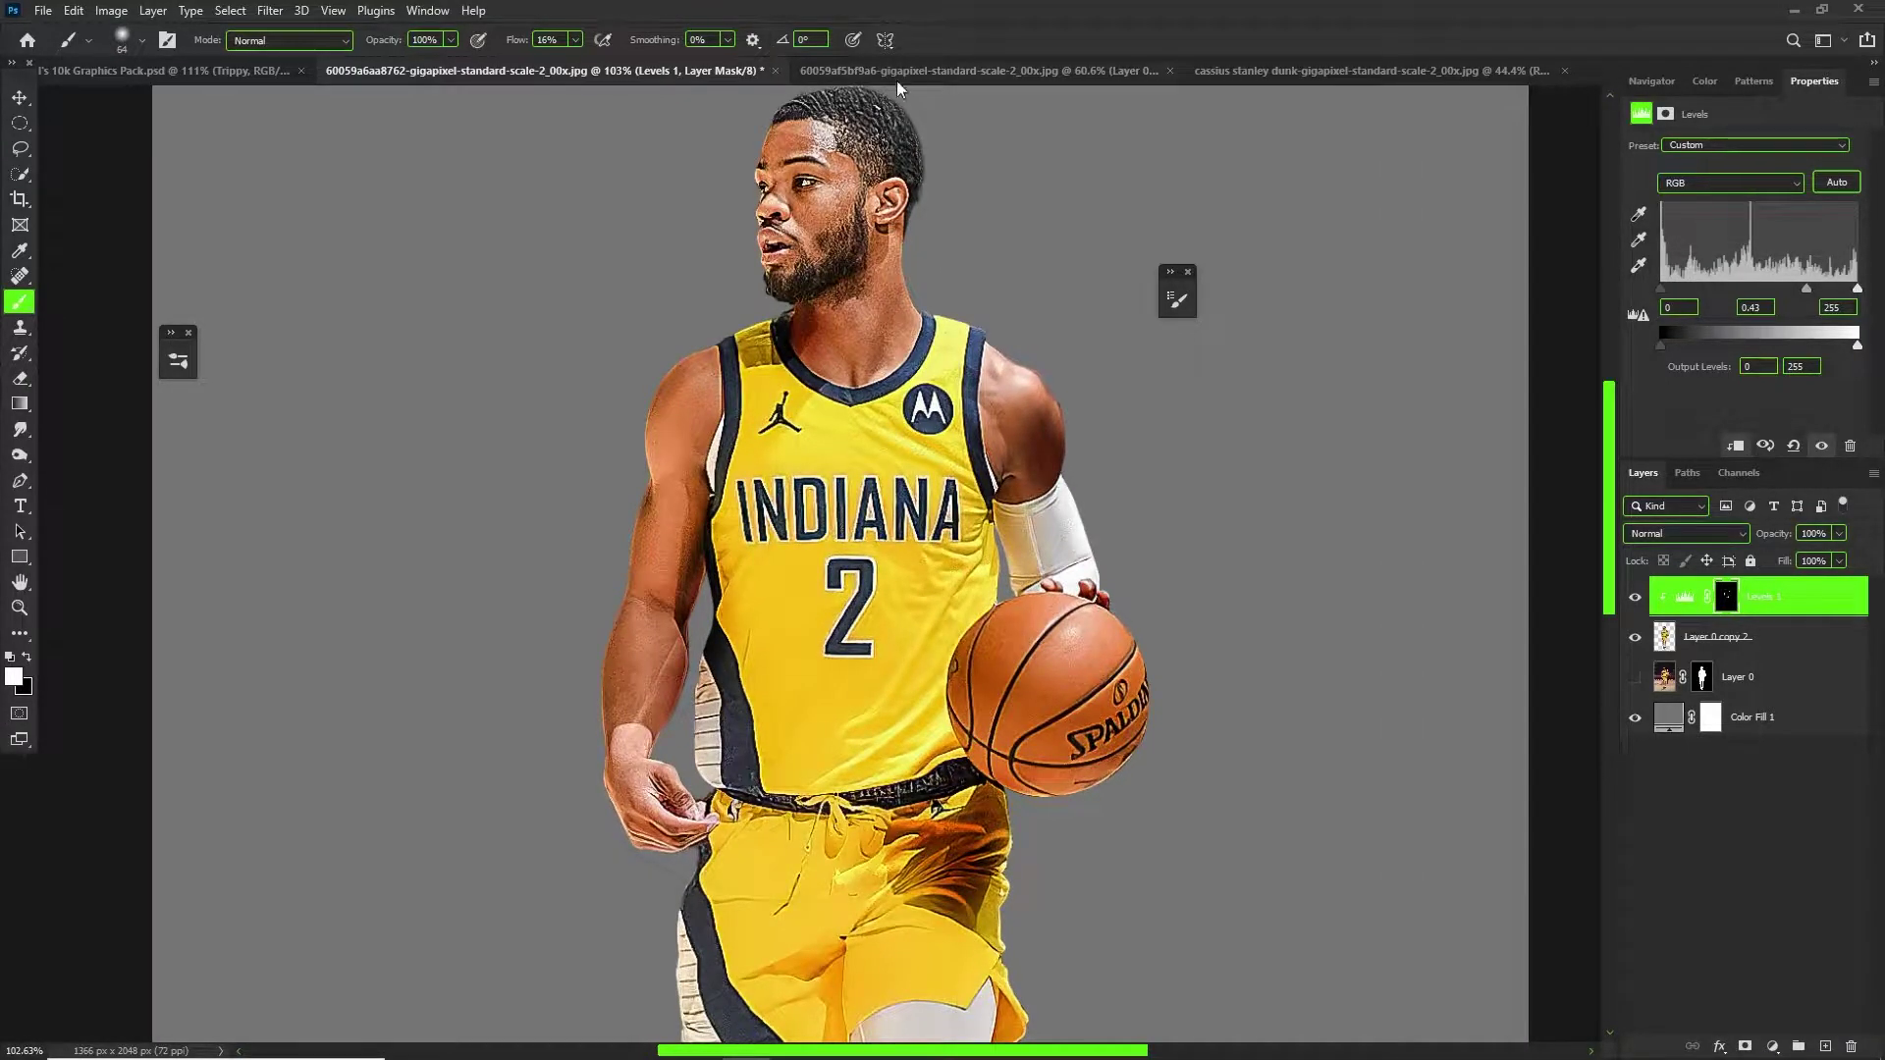
Switch to the hands-on-hips photo and open its cutout layer in the Camera Raw filter.
{"action": "key", "text": "ctrl+Tab"}
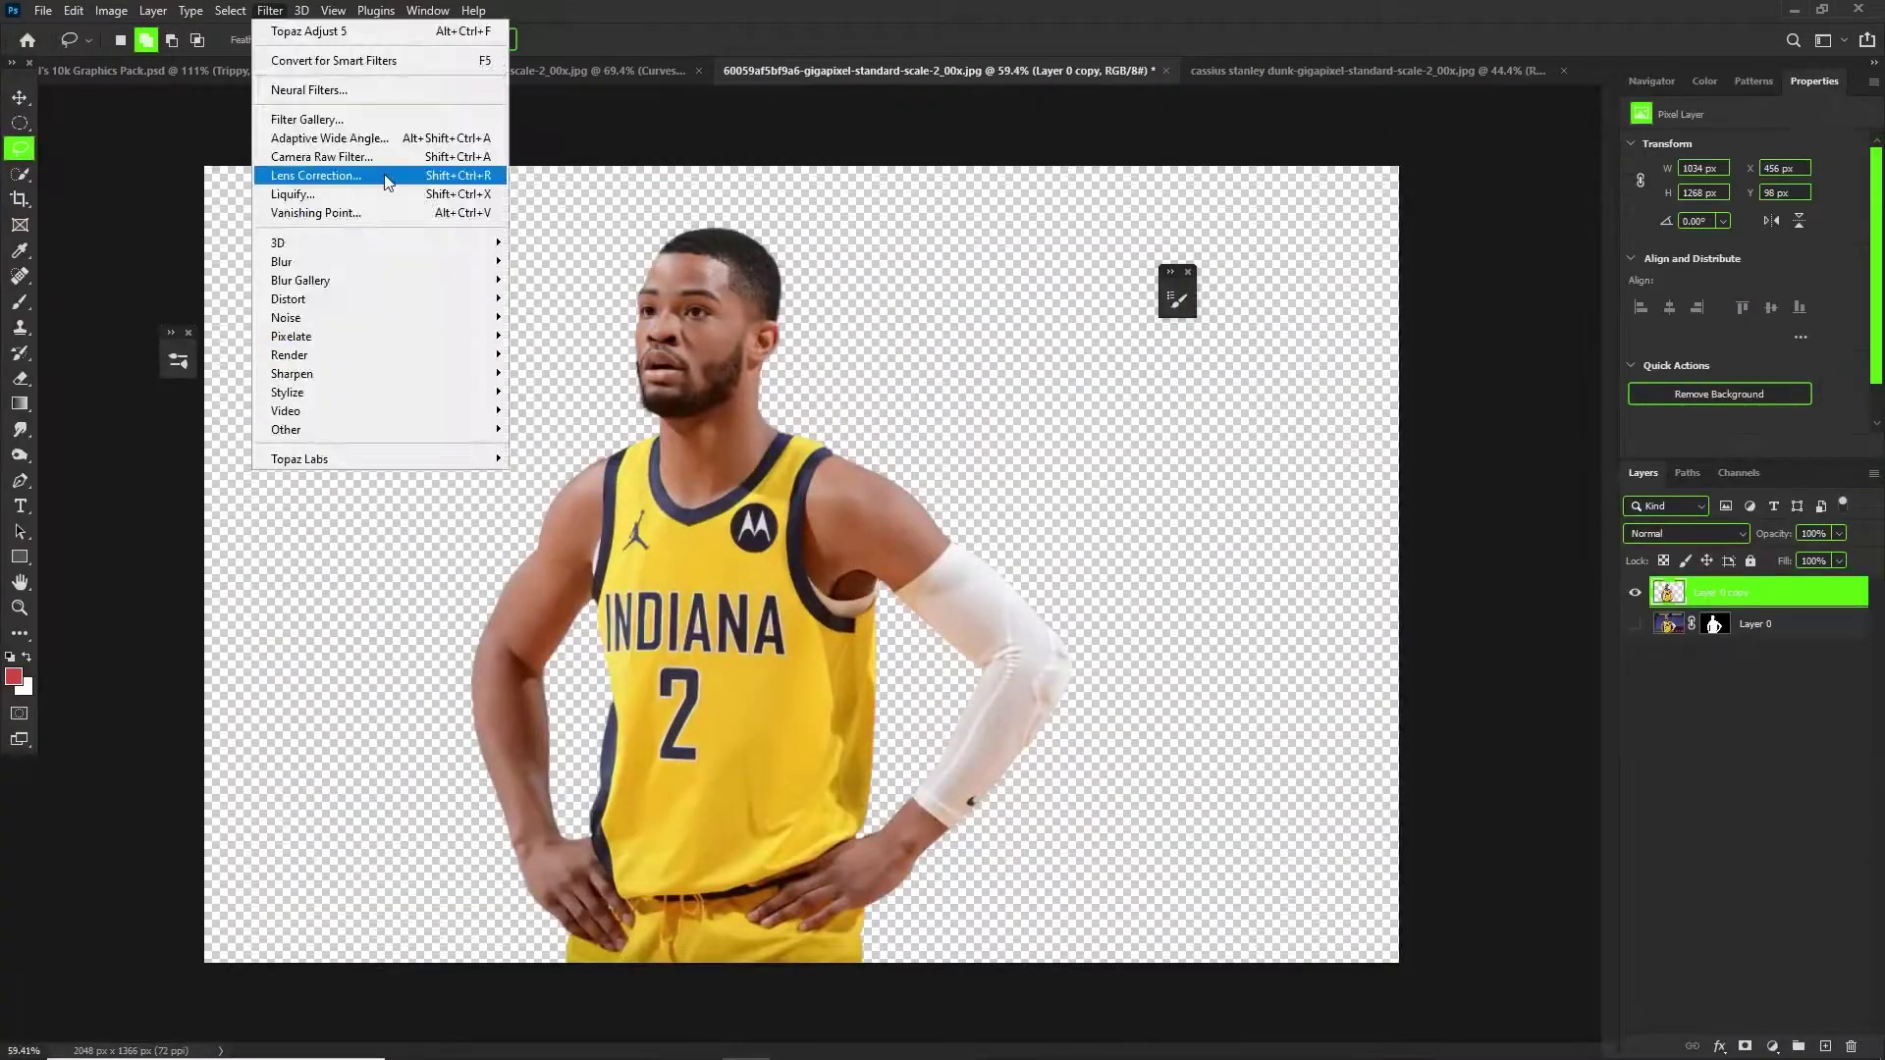
{"action": "left_click", "coordinate": [324, 163]}
{"action": "left_click", "coordinate": [1362, 420]}
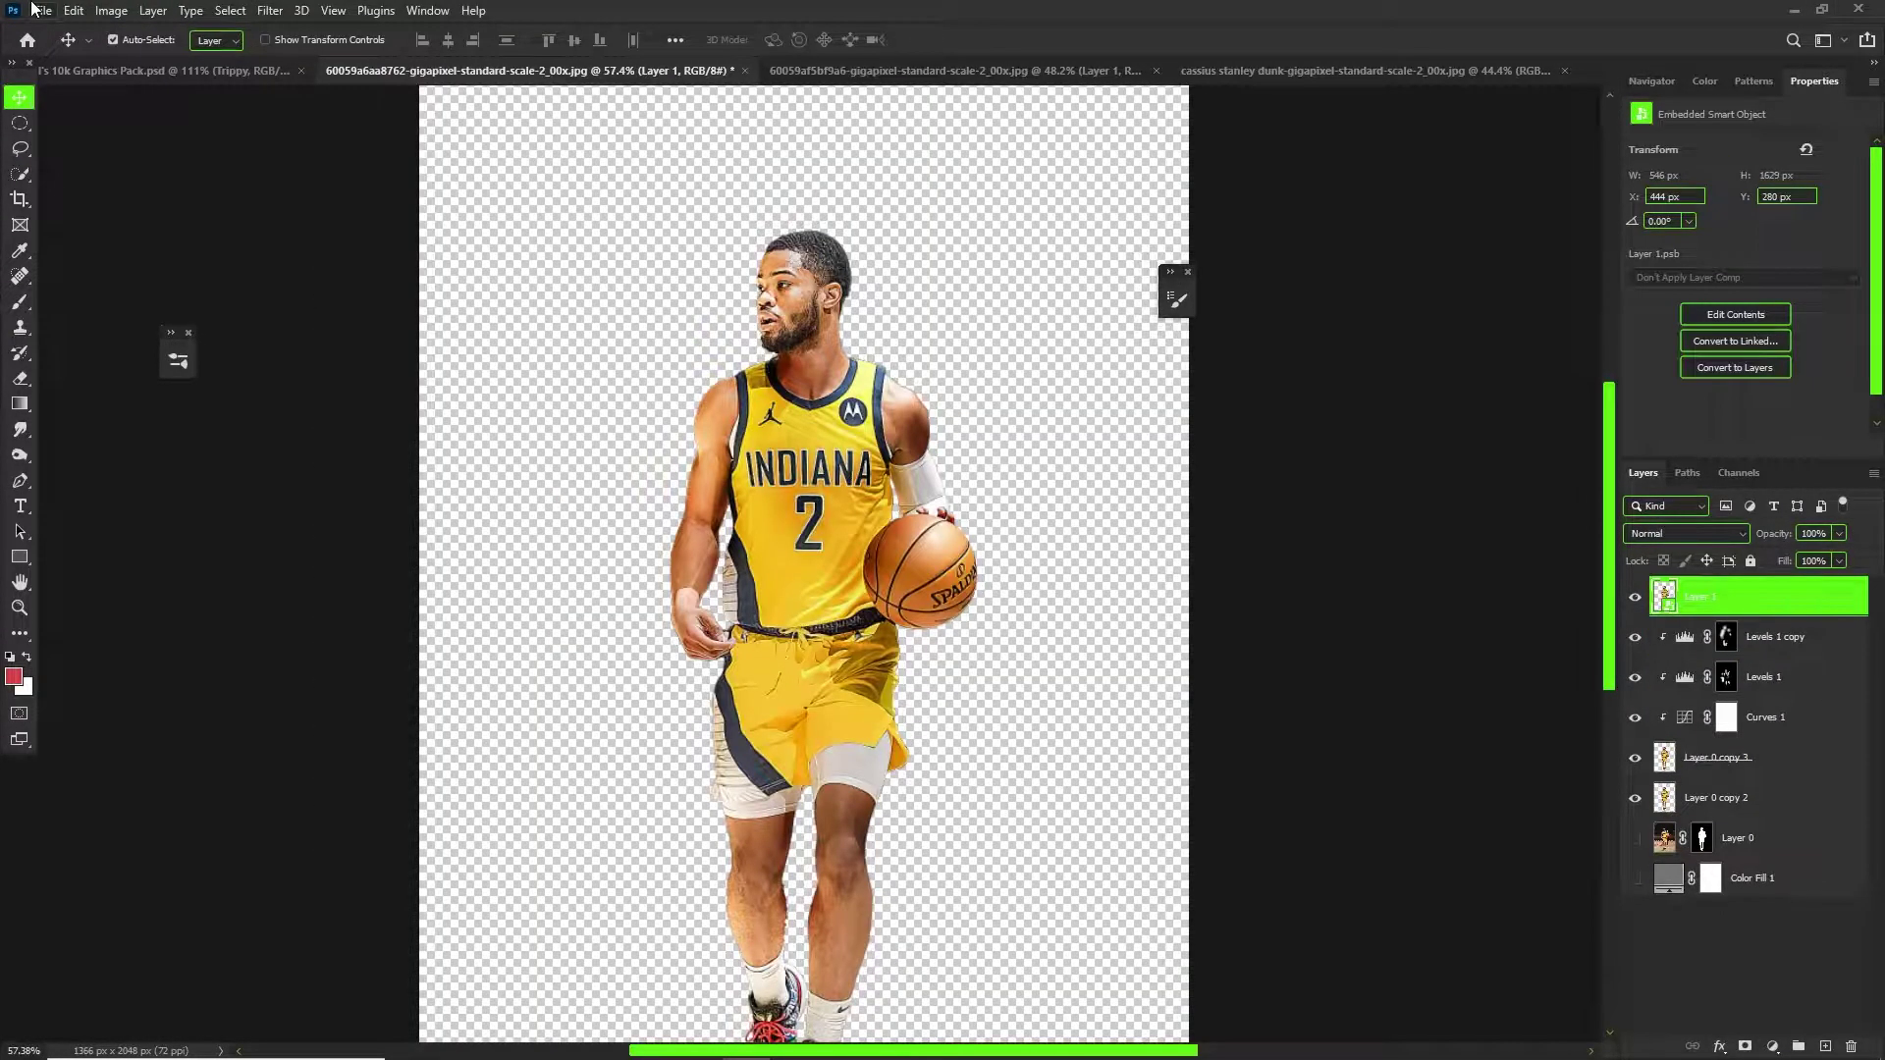
Create a new 1080 x 1350 px document at 72 pixels/inch in RGB Color with a white background.
{"action": "left_click", "coordinate": [45, 10]}
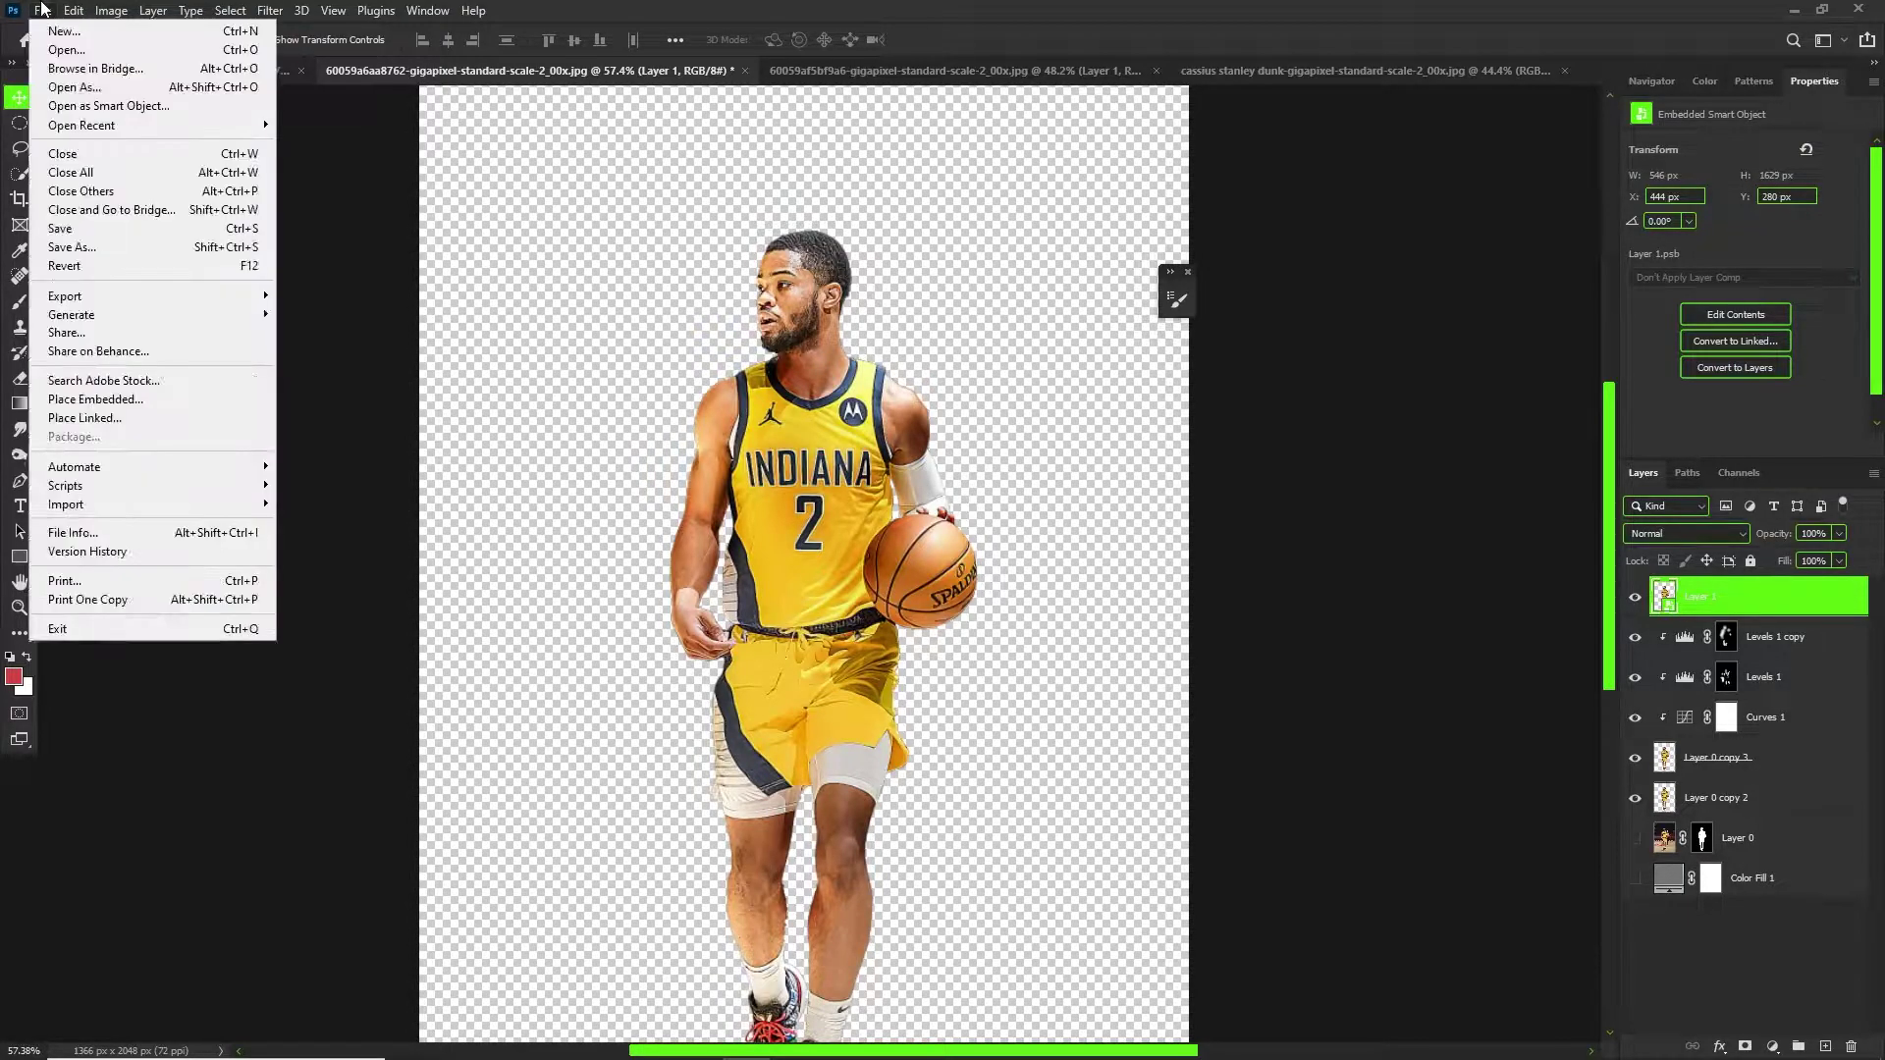
{"action": "left_click", "coordinate": [57, 32]}
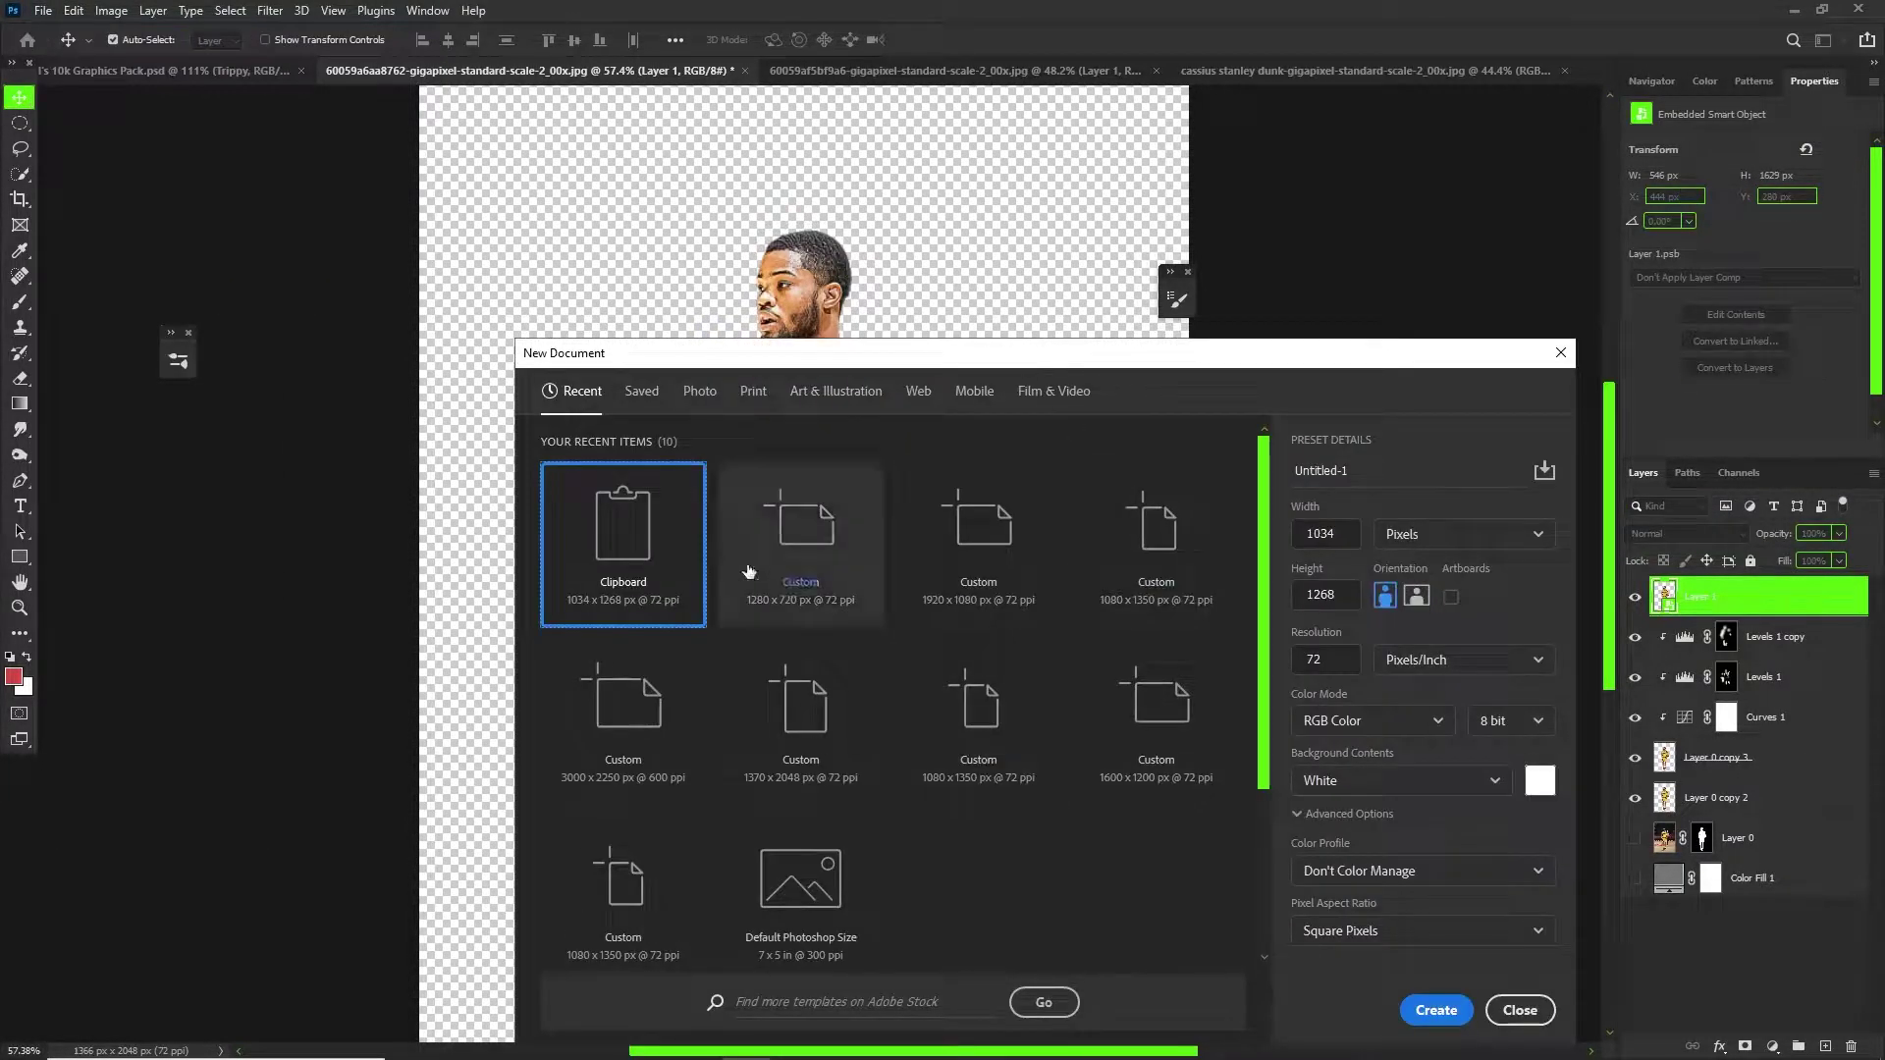
{"action": "left_click", "coordinate": [1144, 552]}
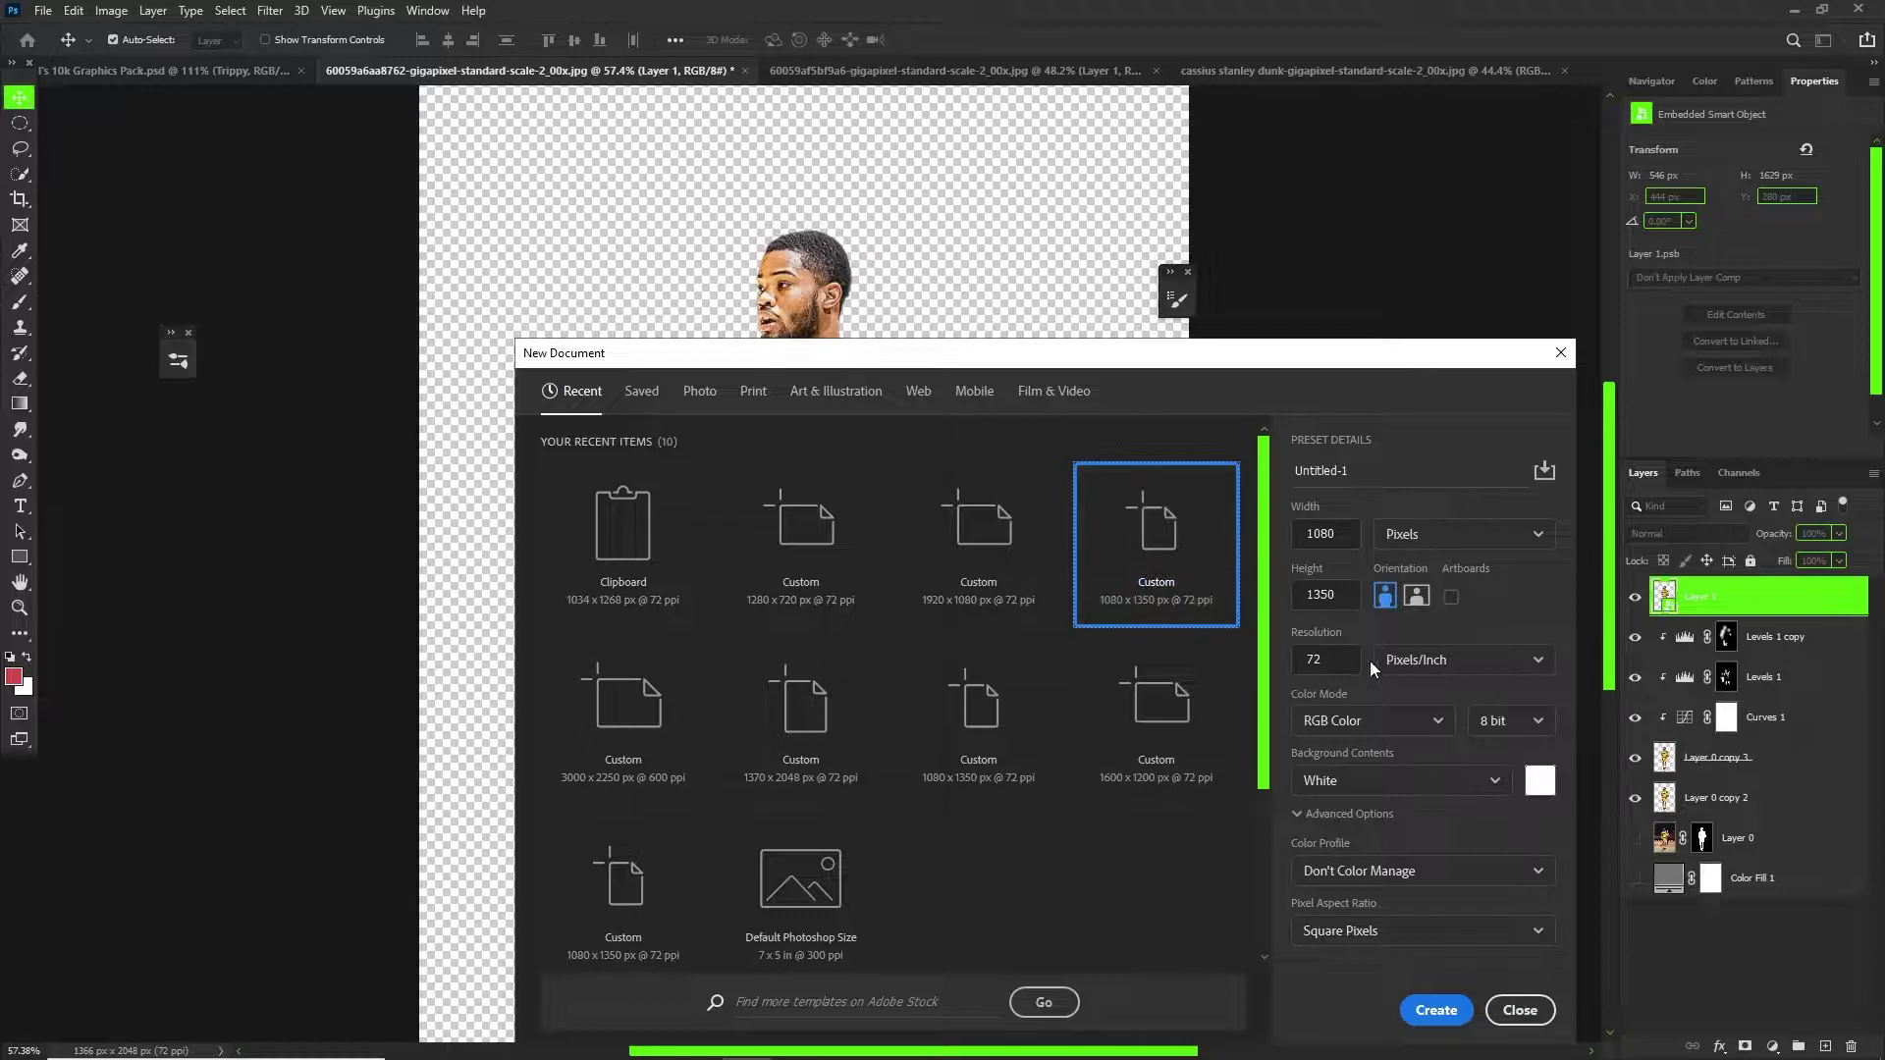
{"action": "left_click", "coordinate": [1356, 720]}
{"action": "left_click", "coordinate": [1356, 720]}
{"action": "left_click", "coordinate": [1434, 1011]}
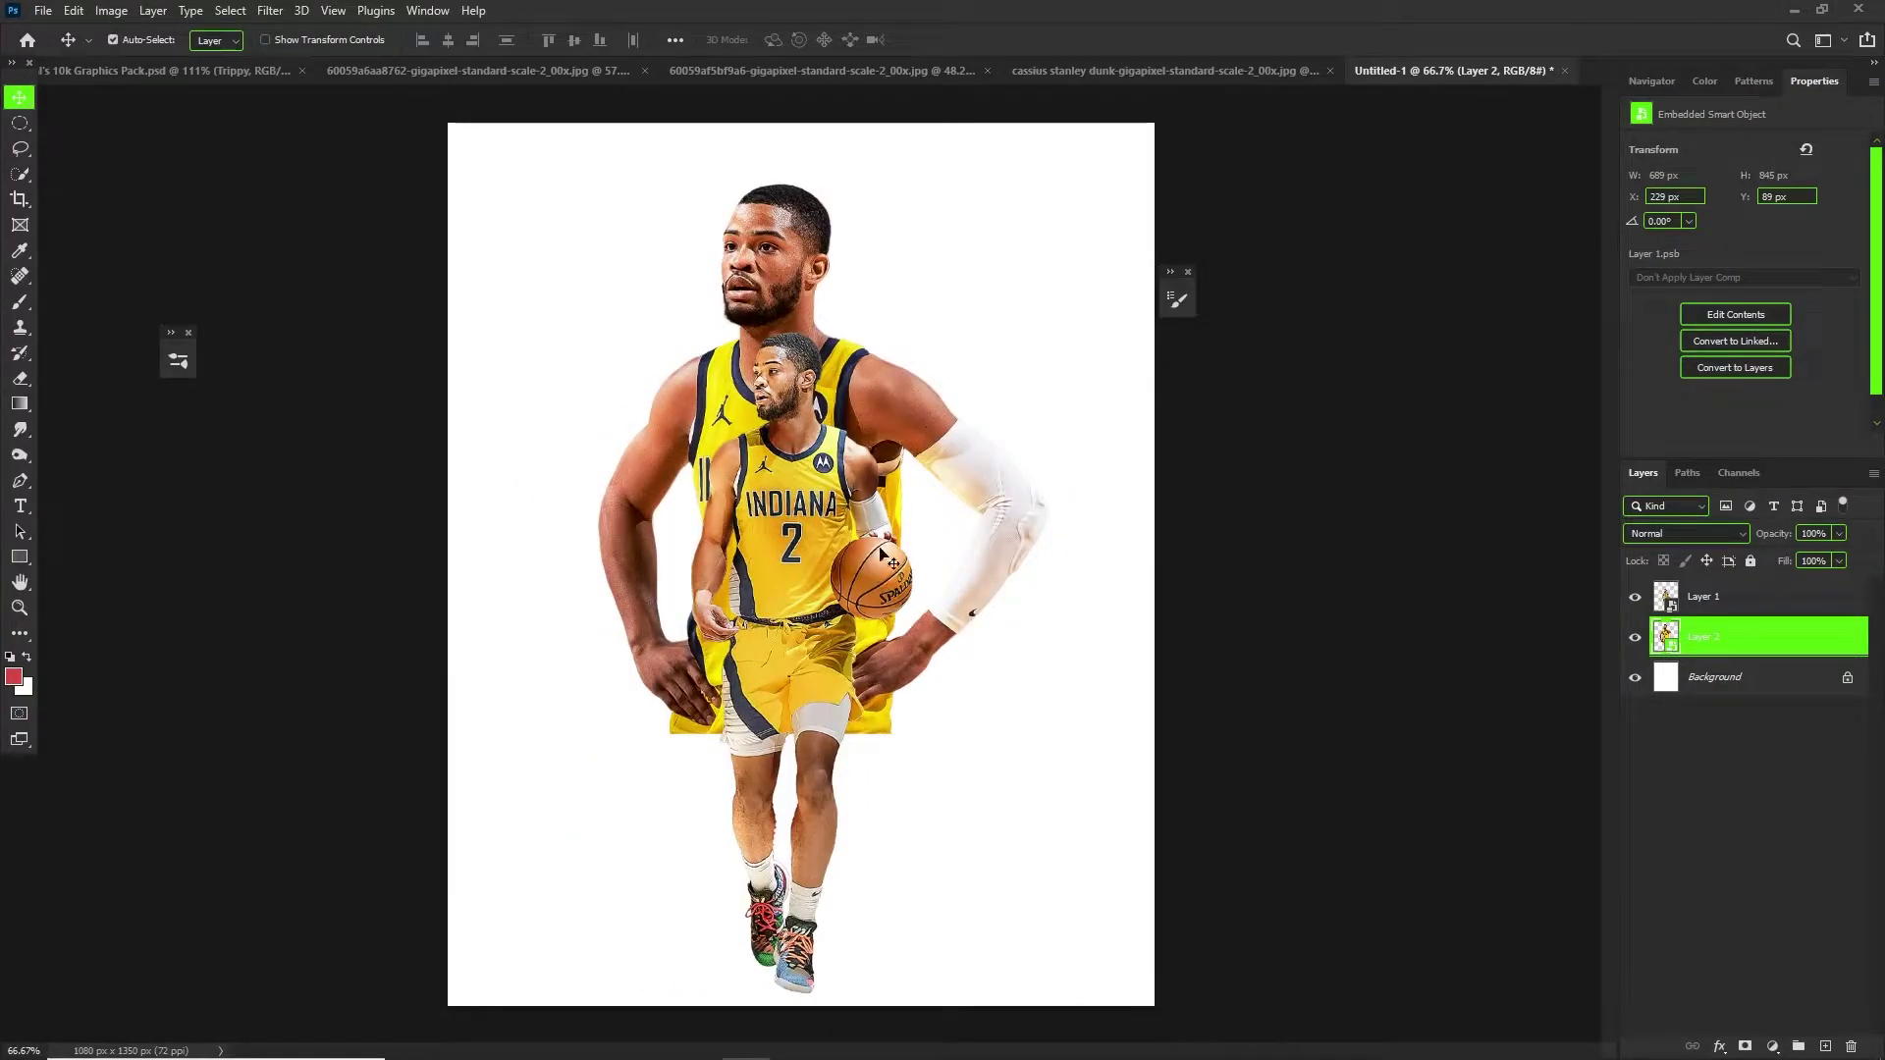
Select the slanted left part of the canvas with the Polygonal Lasso, its diagonal edge running from lower left to upper centre.
{"action": "scroll", "coordinate": [849, 497], "scroll_direction": "up", "scroll_amount": 2}
{"action": "scroll", "coordinate": [732, 432], "scroll_direction": "down", "scroll_amount": 2}
{"action": "scroll", "coordinate": [746, 451], "scroll_direction": "up", "scroll_amount": 2}
{"action": "scroll", "coordinate": [846, 611], "scroll_direction": "up", "scroll_amount": 2}
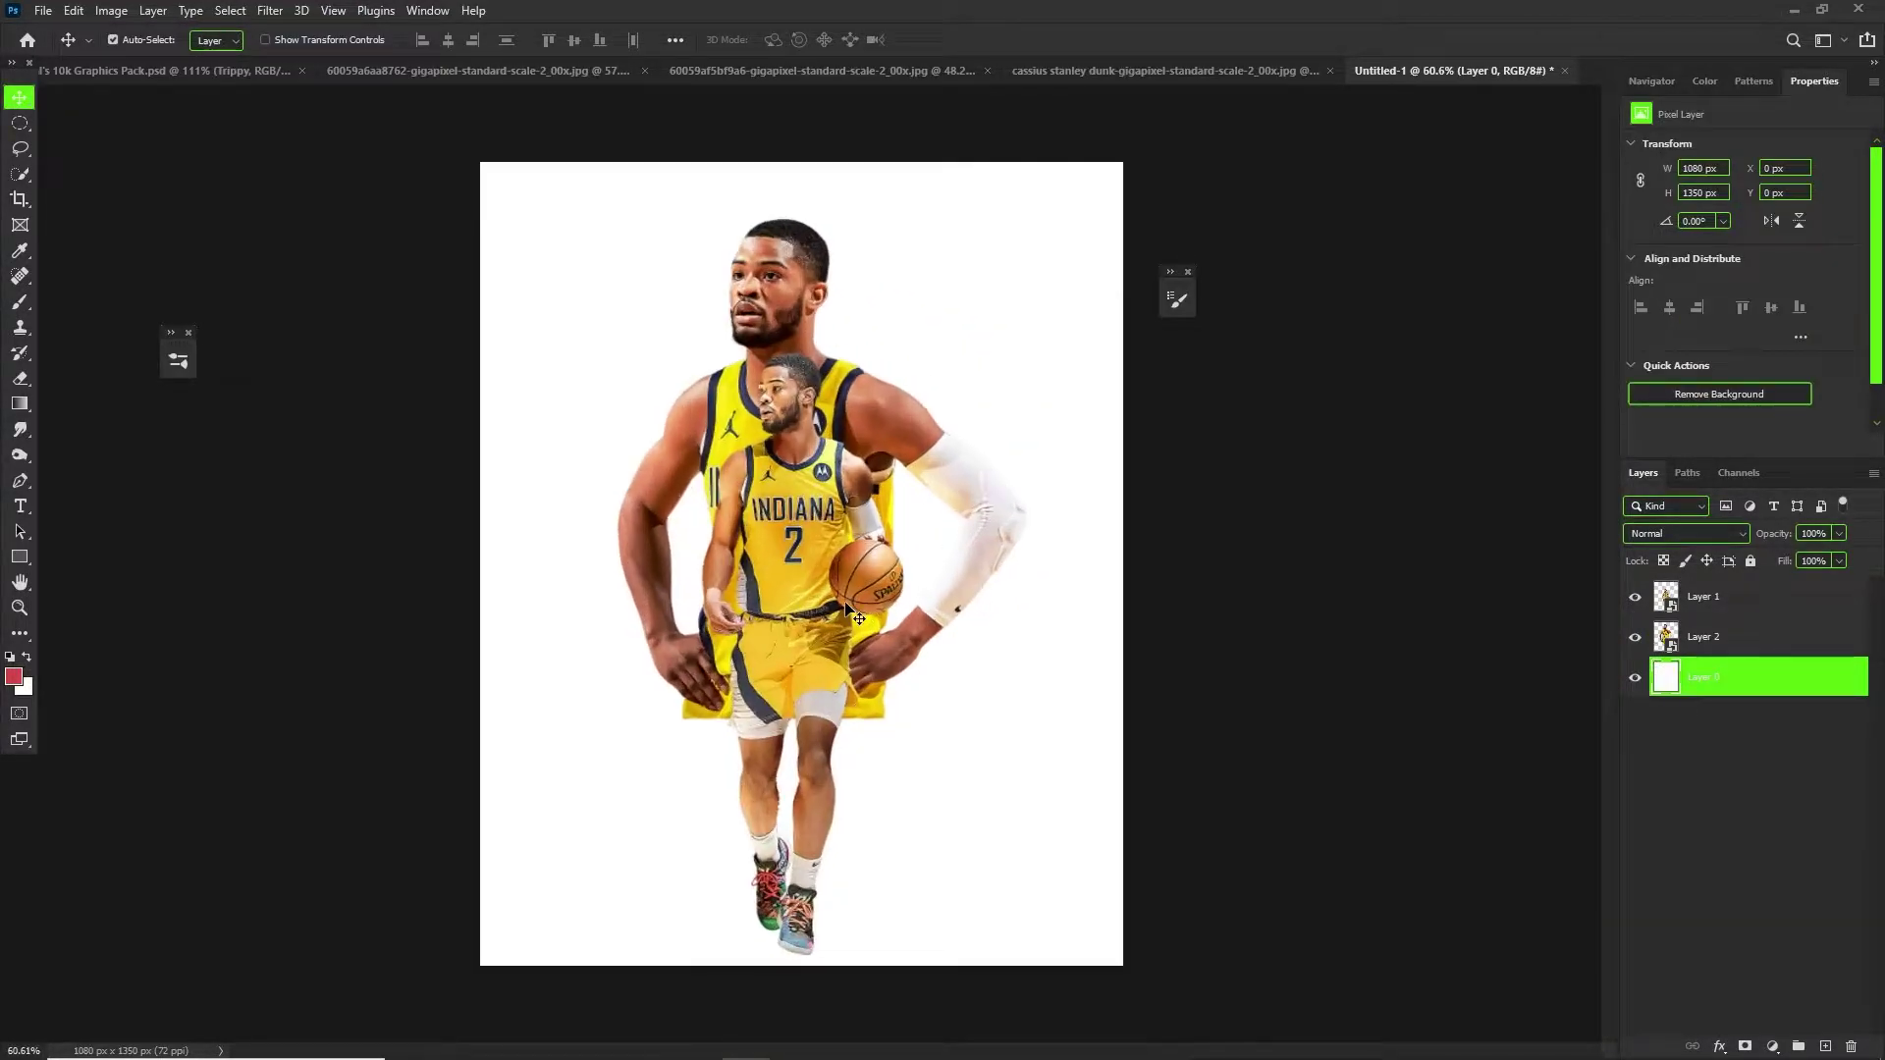
{"action": "left_click_drag", "start_coordinate": [20, 147], "coordinate": [131, 169]}
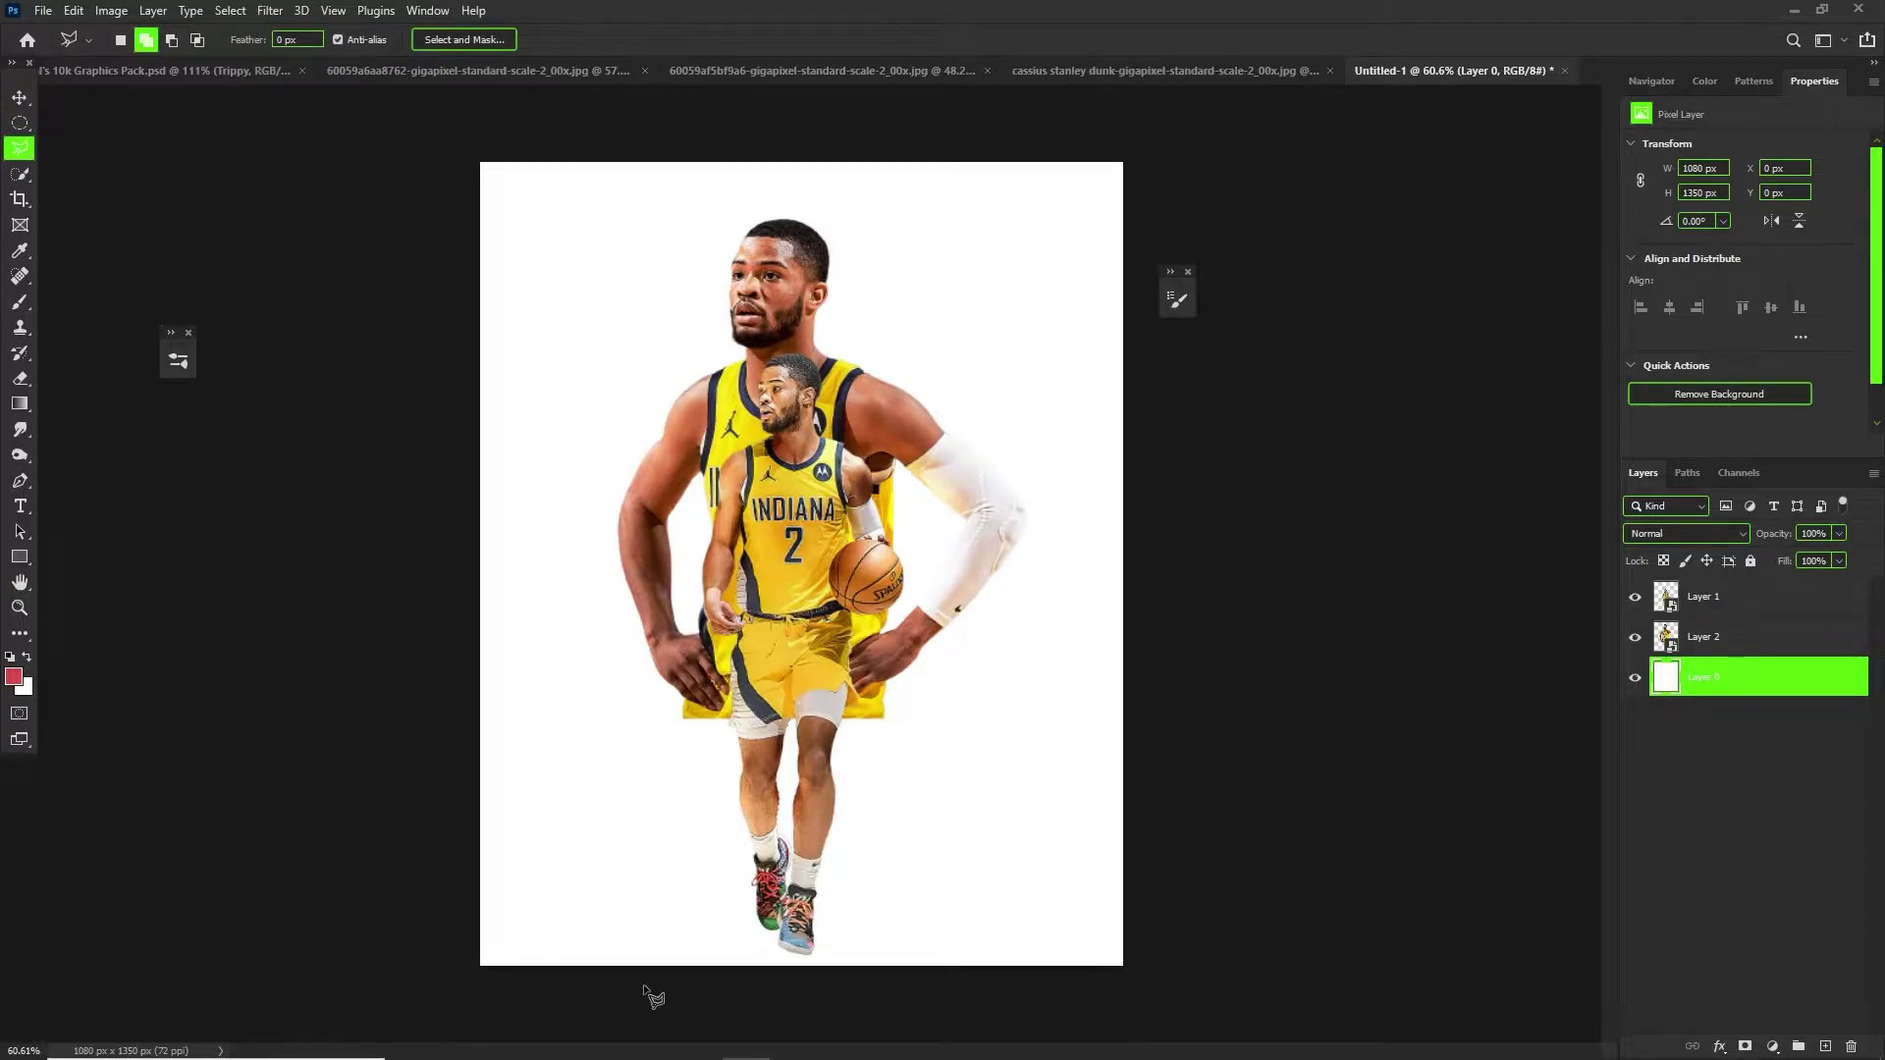
{"action": "left_click", "coordinate": [568, 989]}
{"action": "left_click", "coordinate": [769, 142]}
{"action": "left_click", "coordinate": [379, 126]}
{"action": "left_click", "coordinate": [387, 1032]}
{"action": "left_click", "coordinate": [565, 991]}
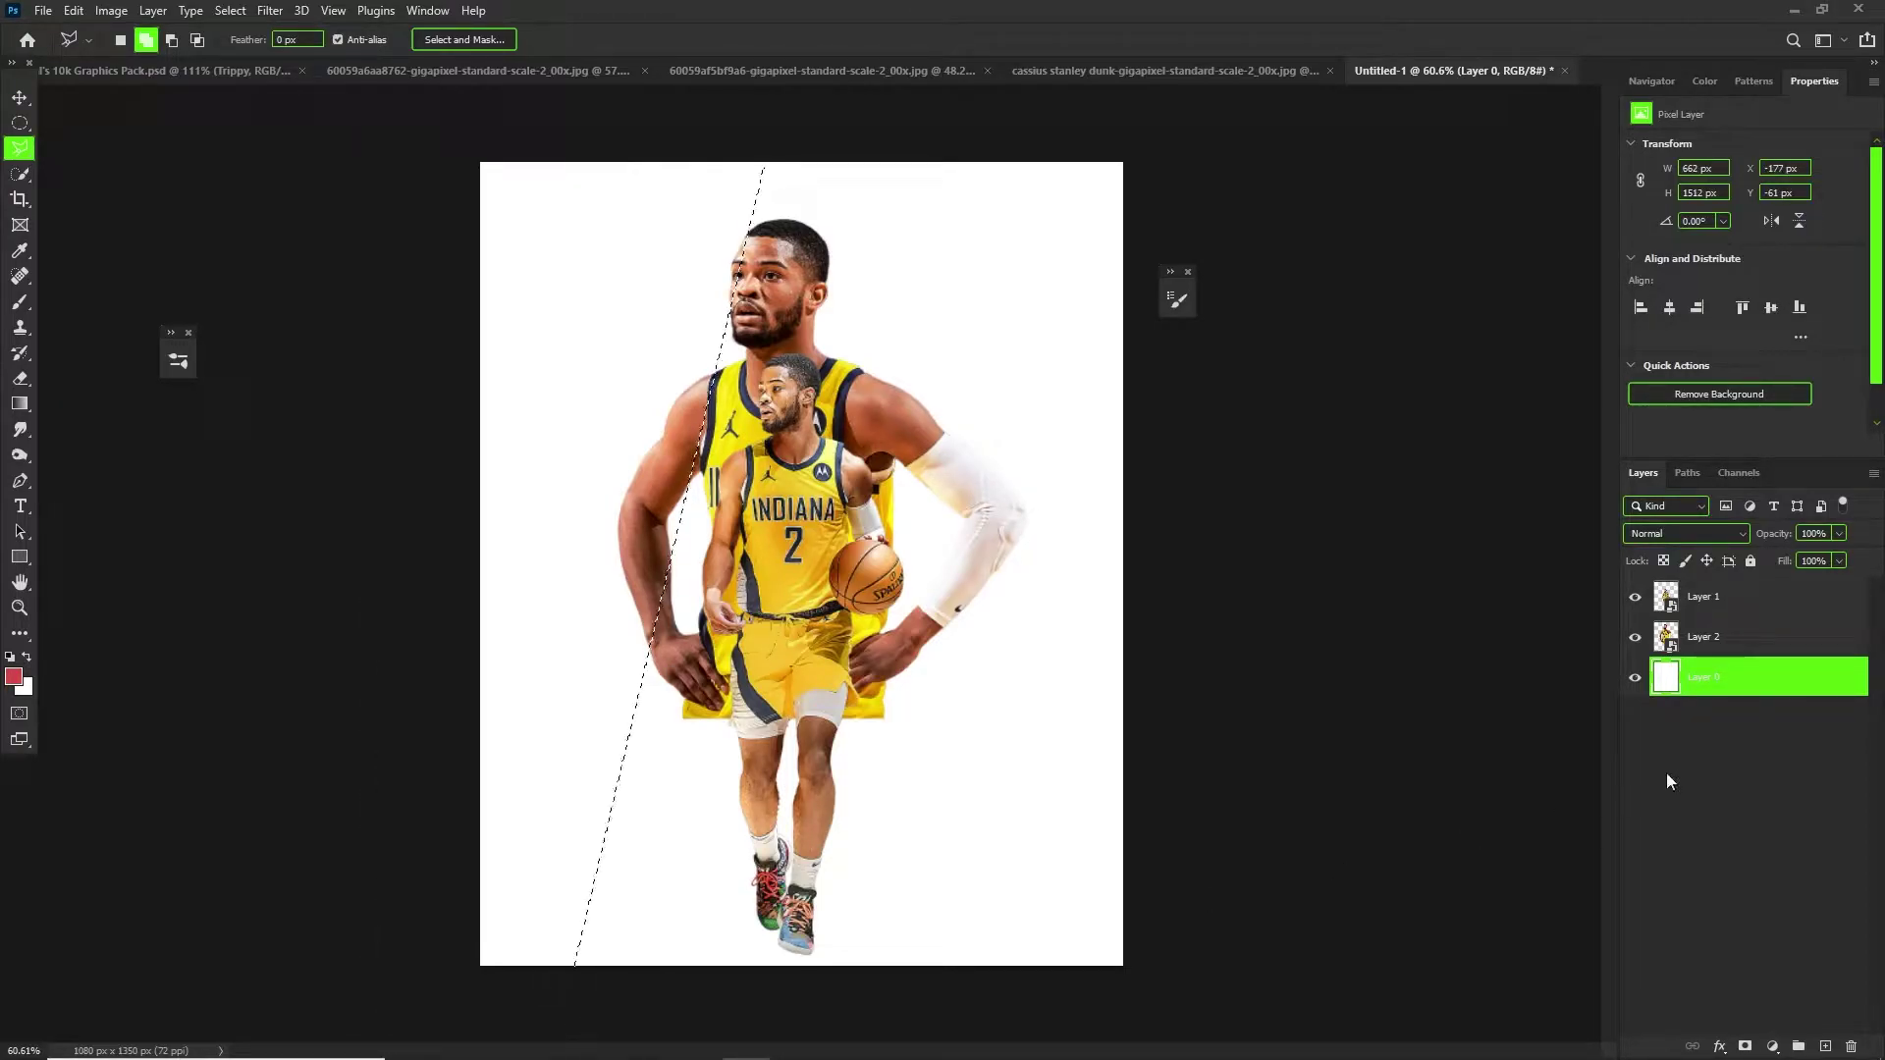
Fill the selected slanted area with a light blue Solid Color fill layer.
{"action": "left_click", "coordinate": [1771, 1046]}
{"action": "left_click", "coordinate": [1766, 695]}
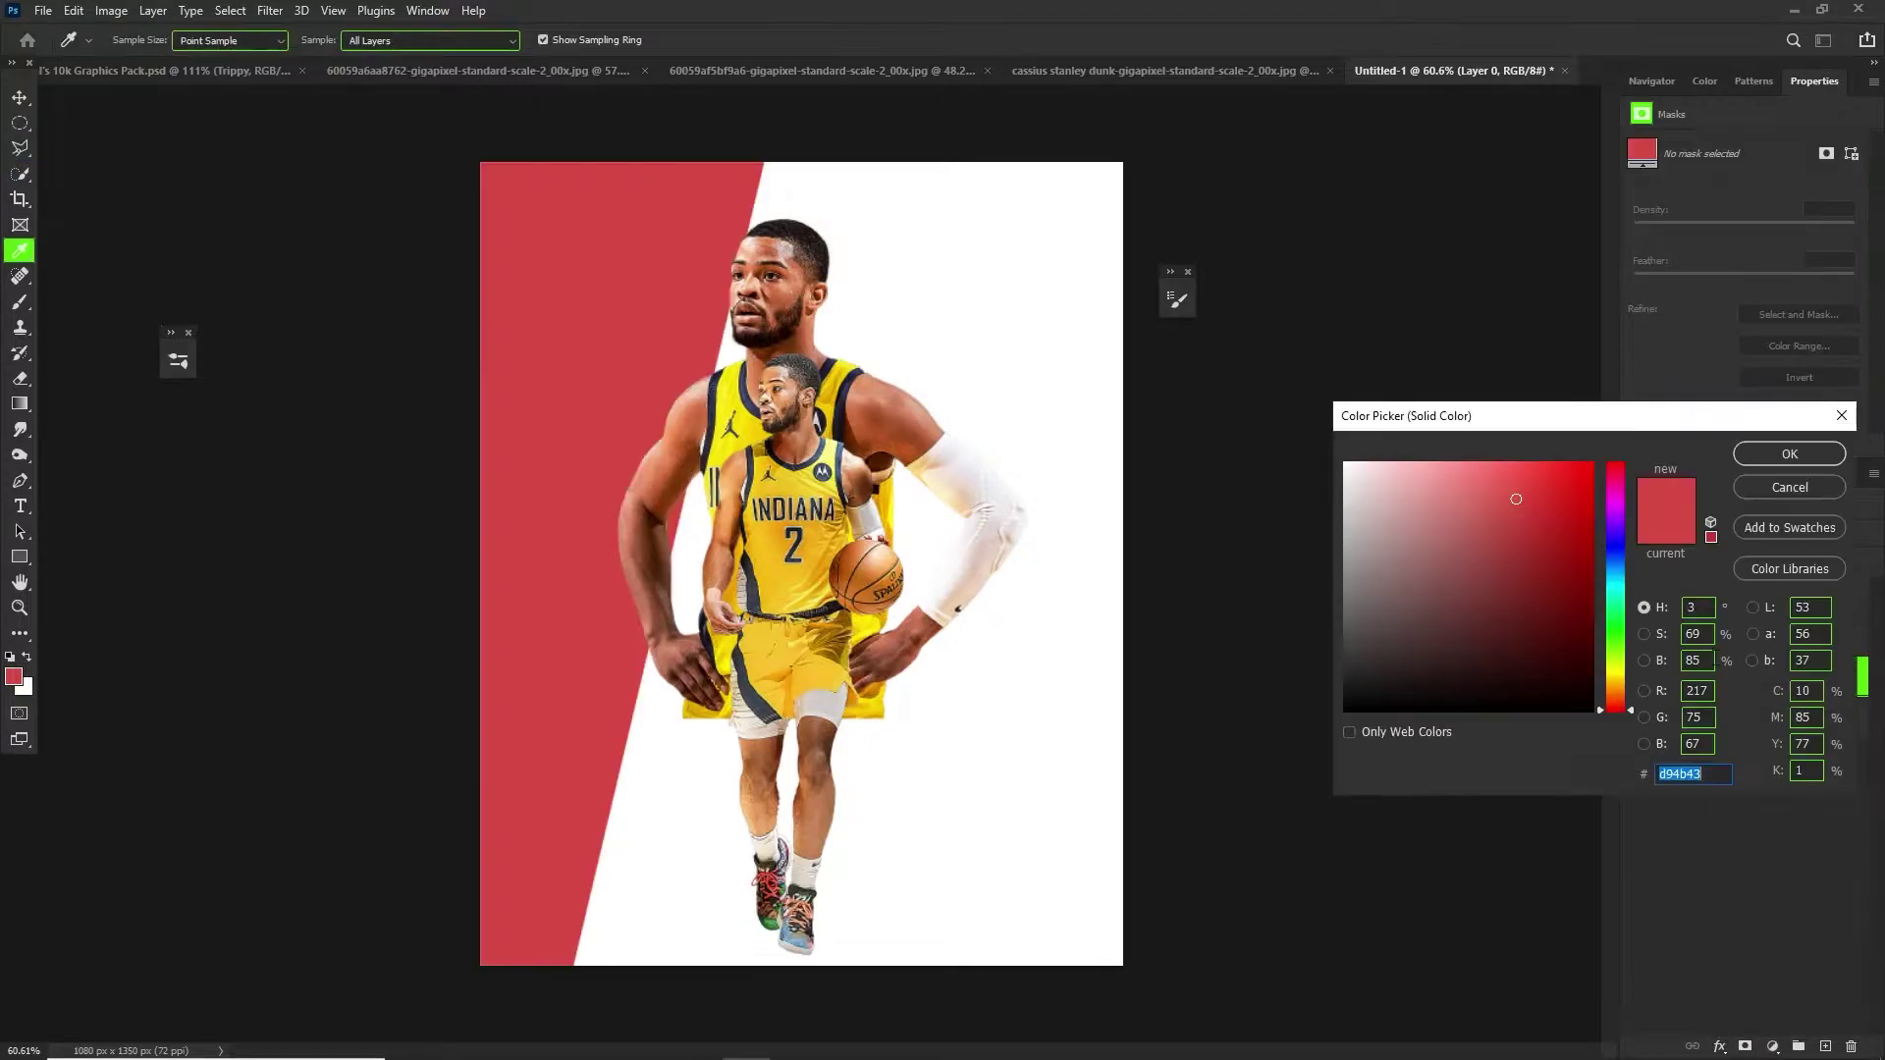
{"action": "mouse_move", "coordinate": [1494, 543]}
{"action": "left_mouse_down"}
{"action": "mouse_move", "coordinate": [1472, 500]}
{"action": "mouse_move", "coordinate": [1544, 513]}
{"action": "mouse_move", "coordinate": [1525, 445]}
{"action": "mouse_move", "coordinate": [1474, 430]}
{"action": "mouse_move", "coordinate": [1558, 459]}
{"action": "mouse_move", "coordinate": [1512, 461]}
{"action": "left_mouse_up"}
{"action": "left_click", "coordinate": [1614, 566]}
{"action": "key", "text": "Return"}
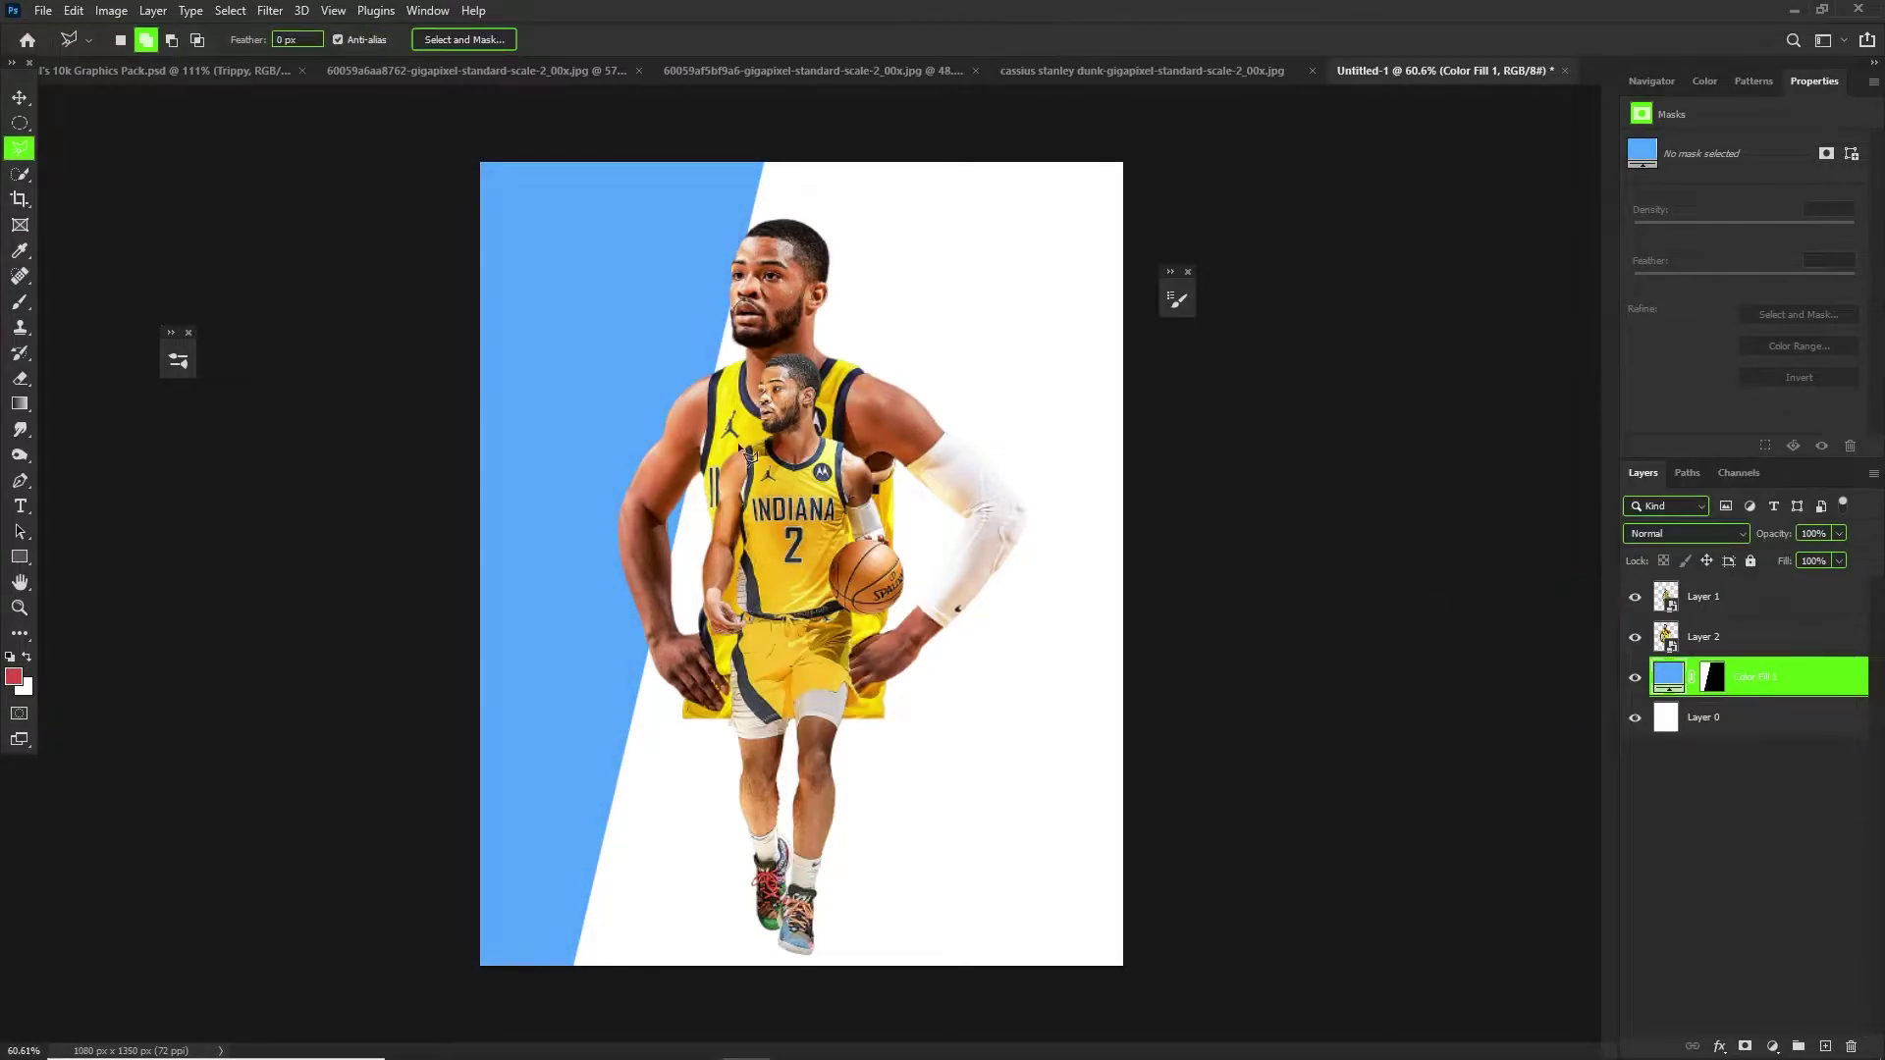
Select the right part of the canvas with the Polygonal Lasso along a diagonal roughly parallel to the blue area's edge.
{"action": "left_click", "coordinate": [897, 990]}
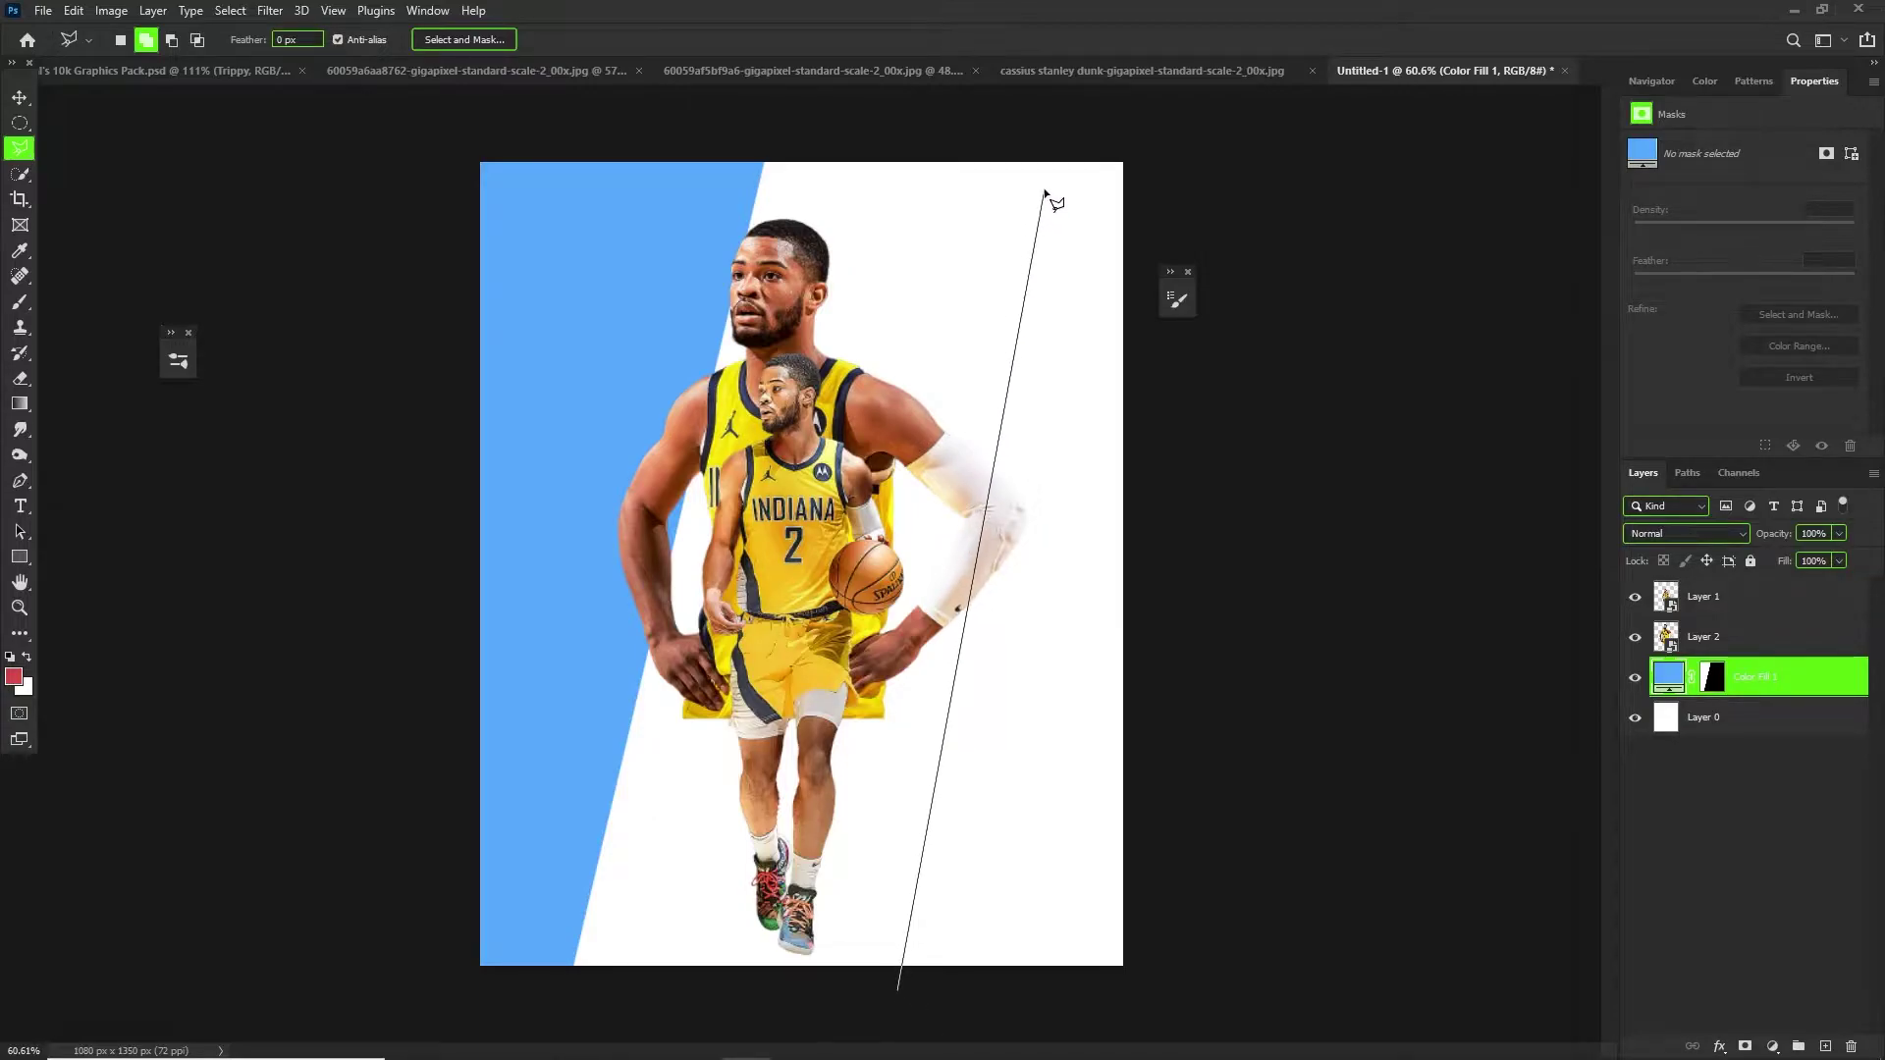
{"action": "left_click", "coordinate": [1067, 139]}
{"action": "left_click", "coordinate": [1206, 130]}
{"action": "left_click", "coordinate": [1282, 622]}
{"action": "left_click", "coordinate": [1205, 970]}
{"action": "left_click", "coordinate": [1105, 1056]}
{"action": "left_click", "coordinate": [896, 992]}
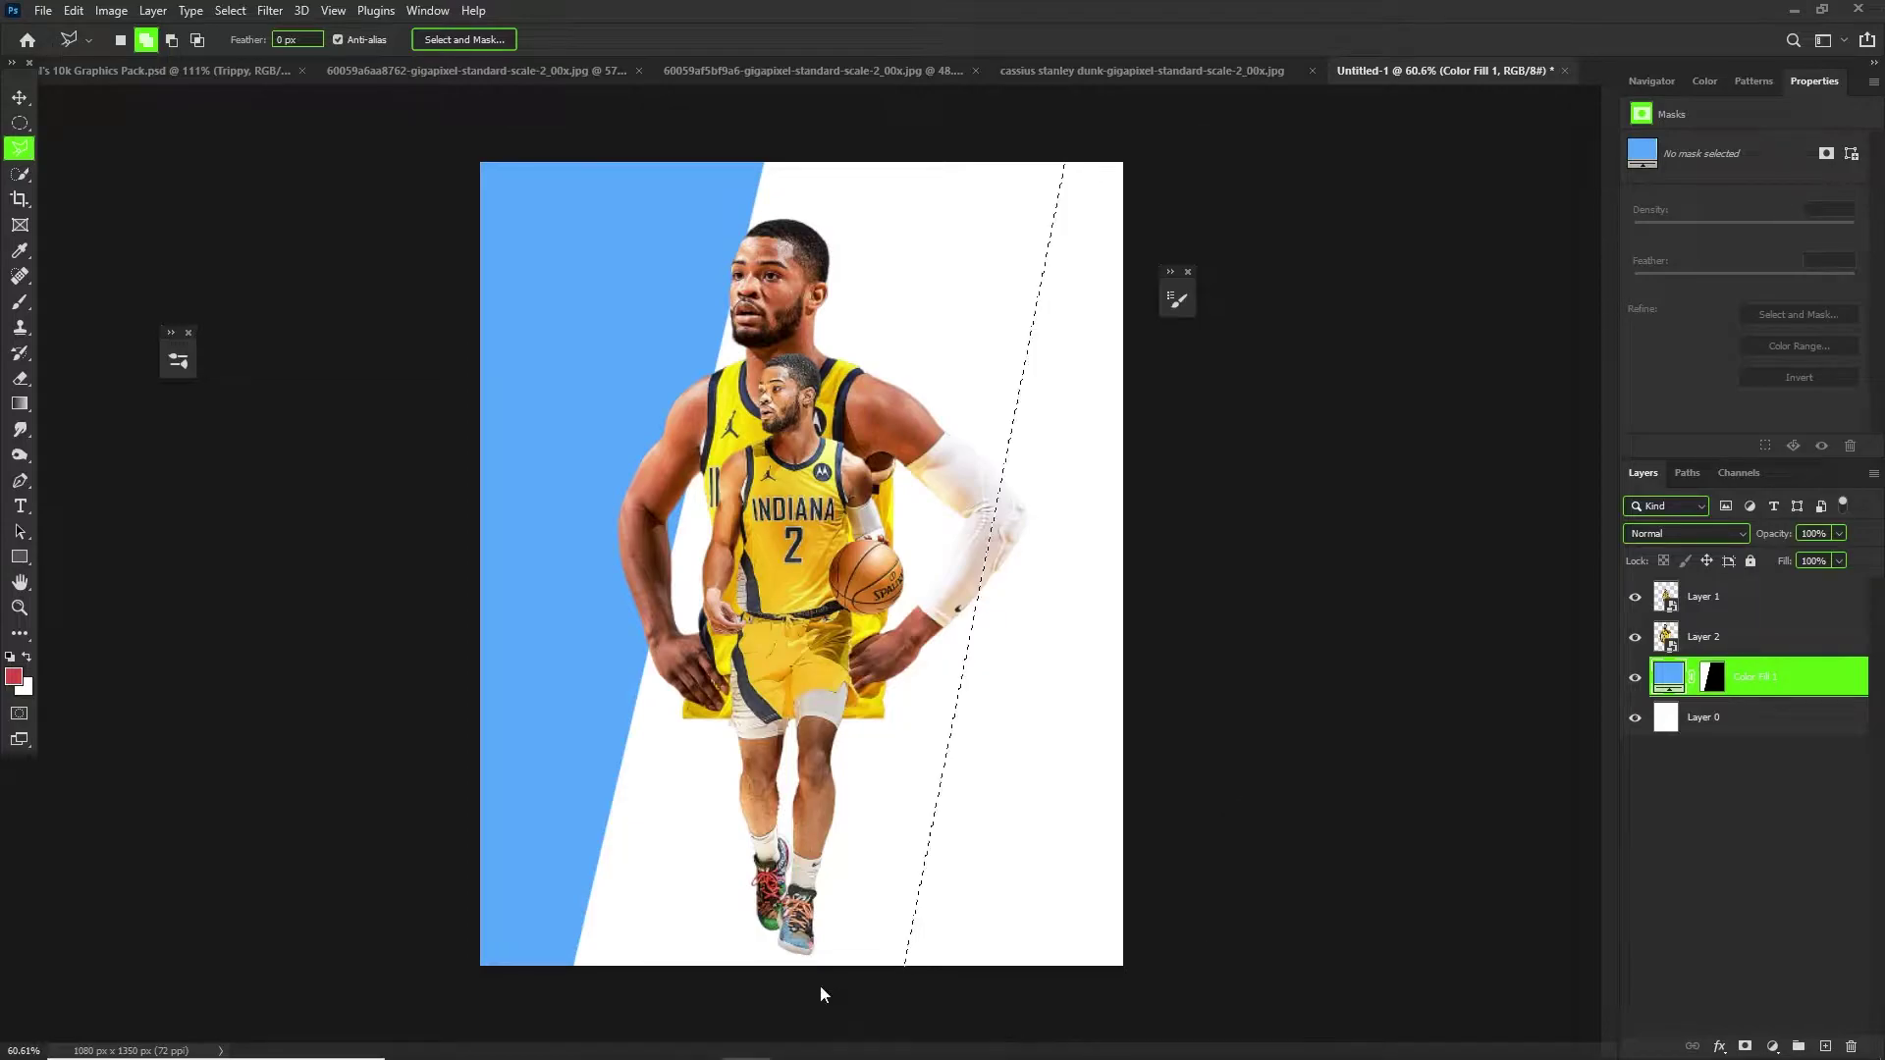
Fill the selected right-hand area with a Solid Color fill layer in grey #bababa.
{"action": "left_click", "coordinate": [1772, 1047]}
{"action": "left_click", "coordinate": [1757, 699]}
{"action": "mouse_move", "coordinate": [1453, 556]}
{"action": "left_mouse_down"}
{"action": "mouse_move", "coordinate": [1372, 669]}
{"action": "mouse_move", "coordinate": [1334, 622]}
{"action": "mouse_move", "coordinate": [1363, 644]}
{"action": "mouse_move", "coordinate": [1323, 697]}
{"action": "mouse_move", "coordinate": [1394, 643]}
{"action": "mouse_move", "coordinate": [1321, 618]}
{"action": "mouse_move", "coordinate": [1263, 530]}
{"action": "left_mouse_up"}
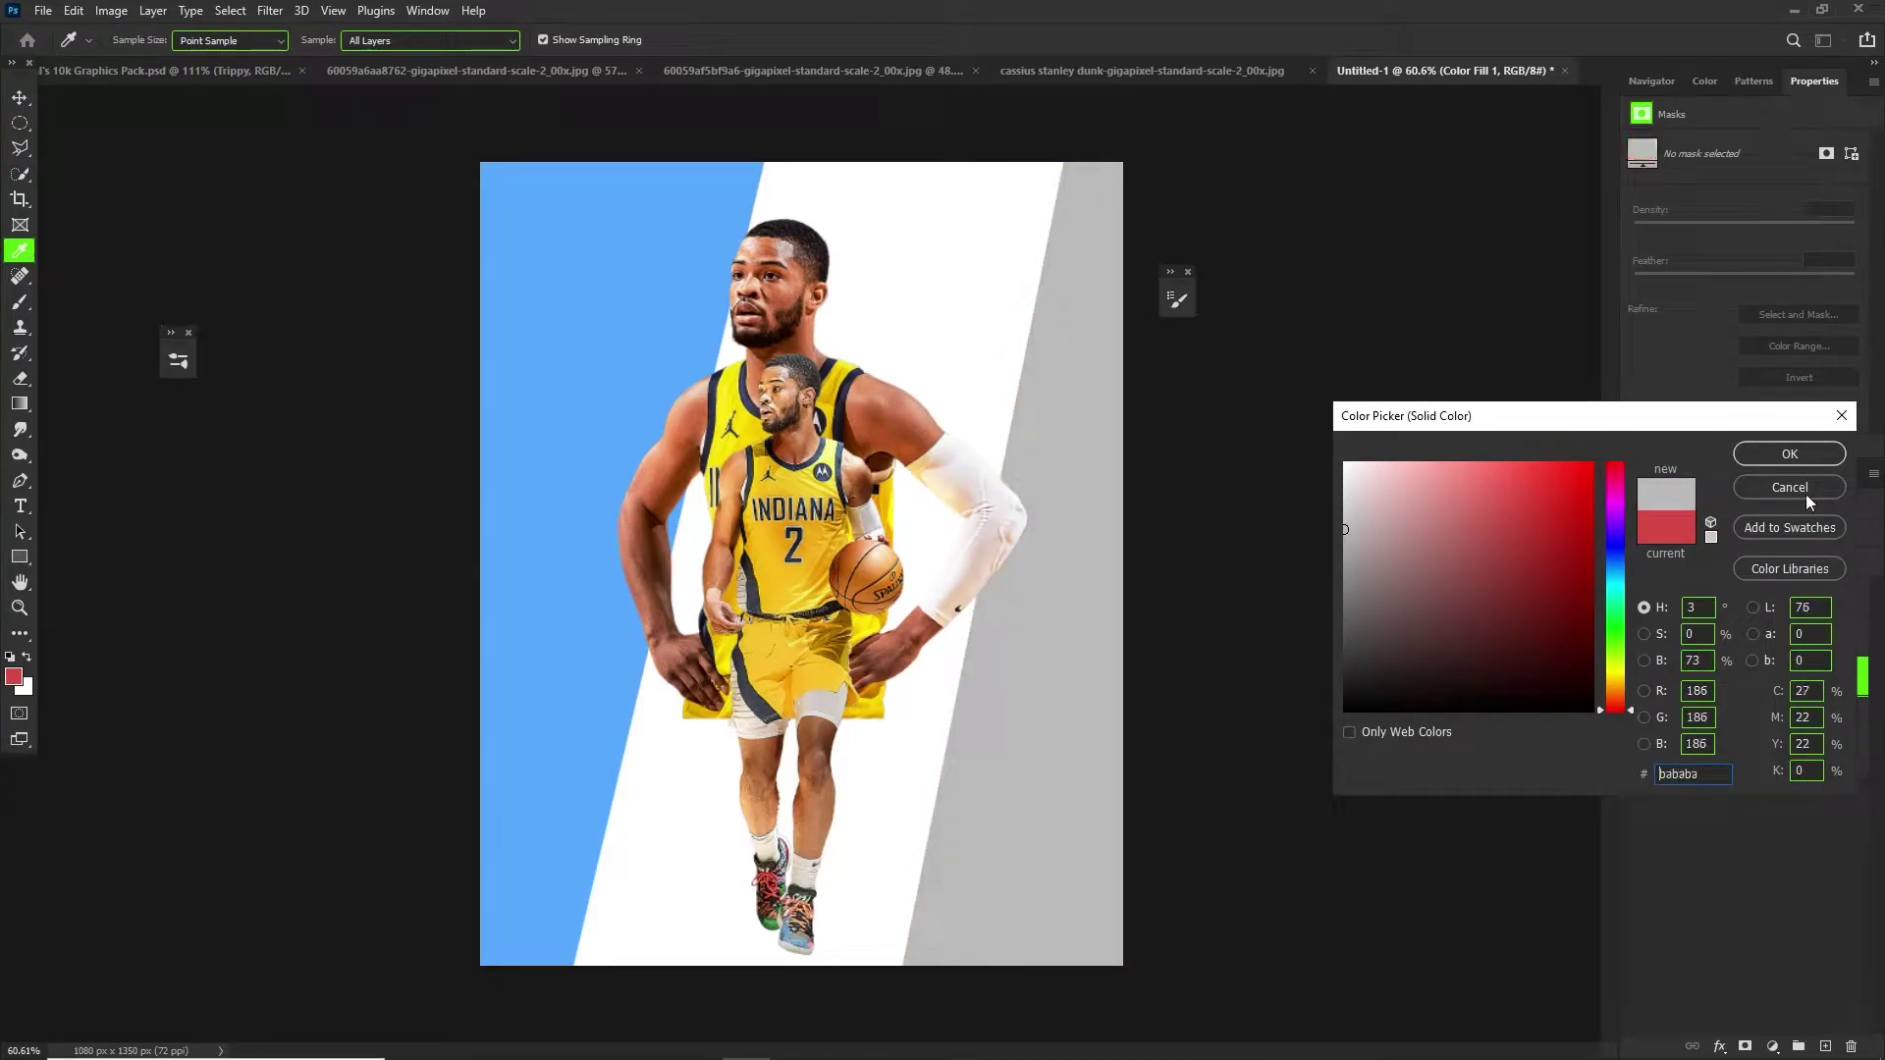
{"action": "left_click", "coordinate": [1791, 462]}
{"action": "scroll", "coordinate": [721, 371], "scroll_direction": "down", "scroll_amount": 4}
{"action": "scroll", "coordinate": [766, 373], "scroll_direction": "up", "scroll_amount": 6}
{"action": "key", "text": "v"}
{"action": "scroll", "coordinate": [1045, 512], "scroll_direction": "down", "scroll_amount": 4}
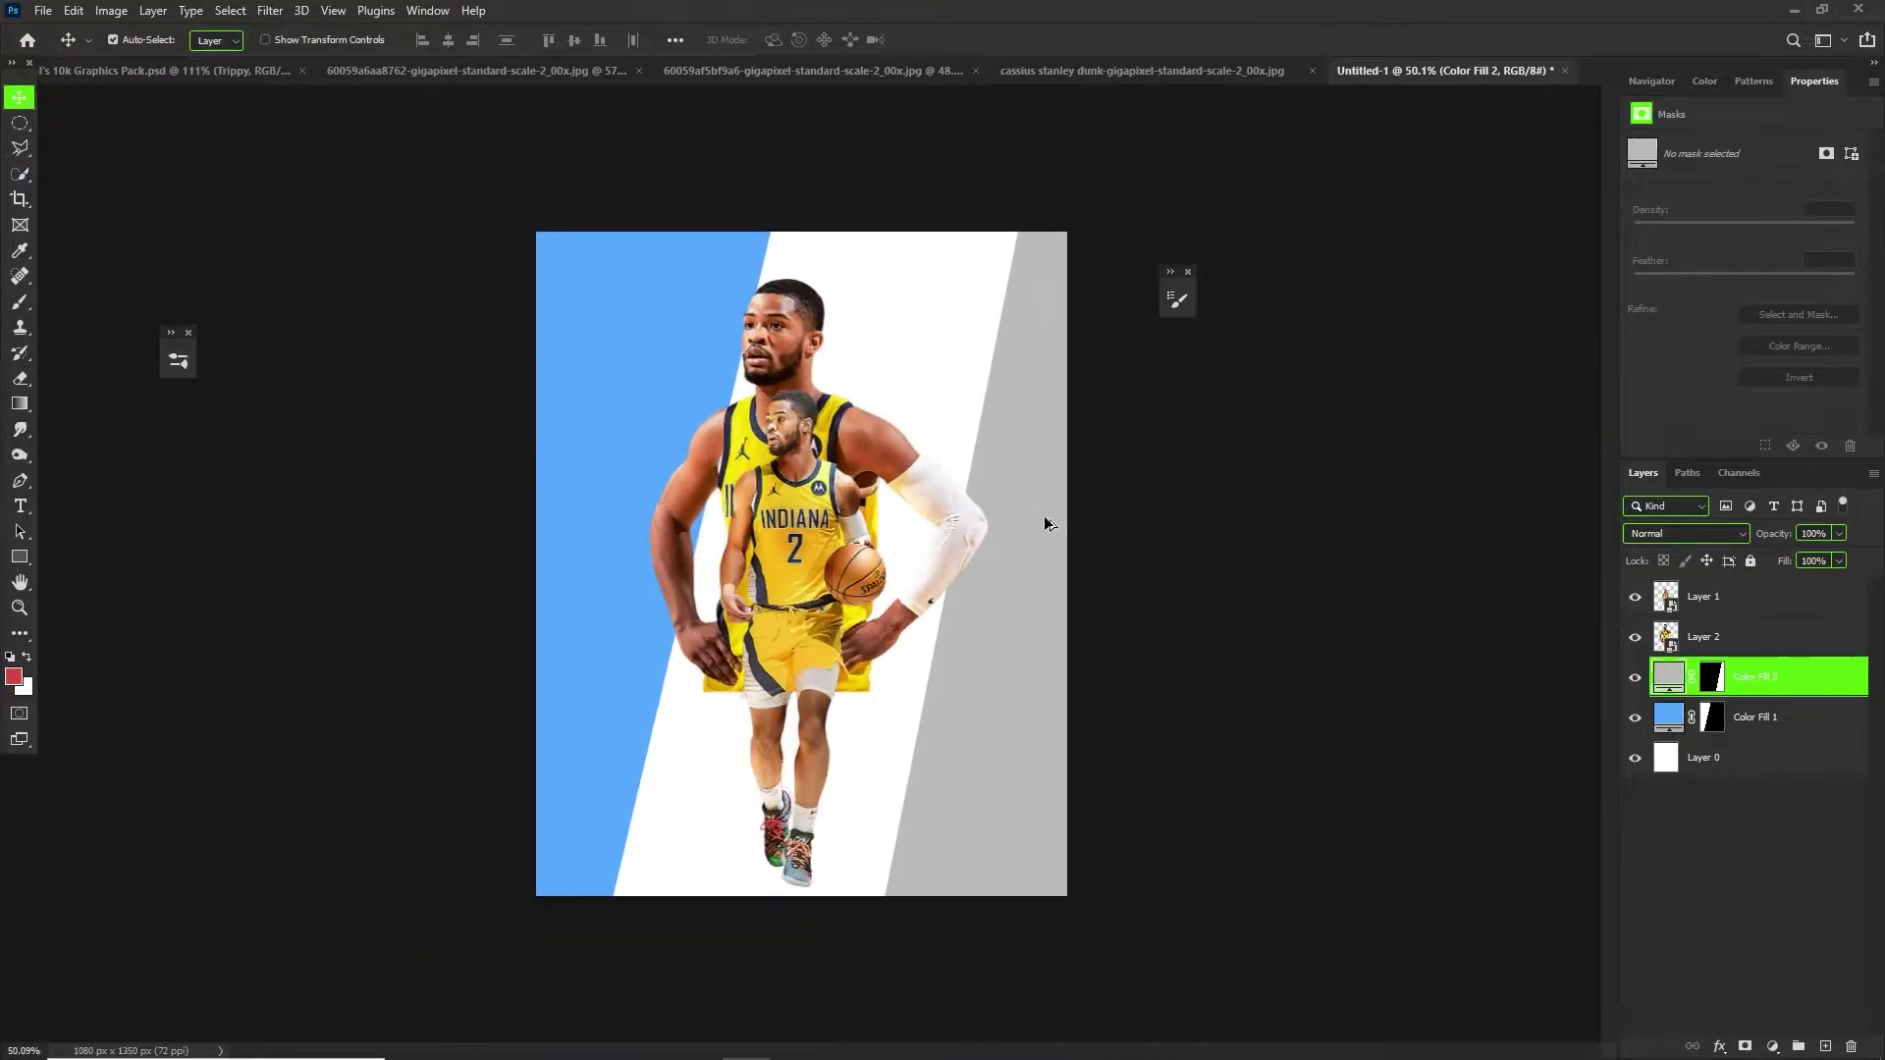
{"action": "scroll", "coordinate": [1044, 513], "scroll_direction": "up", "scroll_amount": 4}
{"action": "left_click_drag", "start_coordinate": [895, 350], "coordinate": [1047, 324]}
{"action": "key", "text": "ctrl+z"}
{"action": "left_click_drag", "start_coordinate": [884, 361], "coordinate": [932, 286]}
{"action": "left_click", "coordinate": [930, 286]}
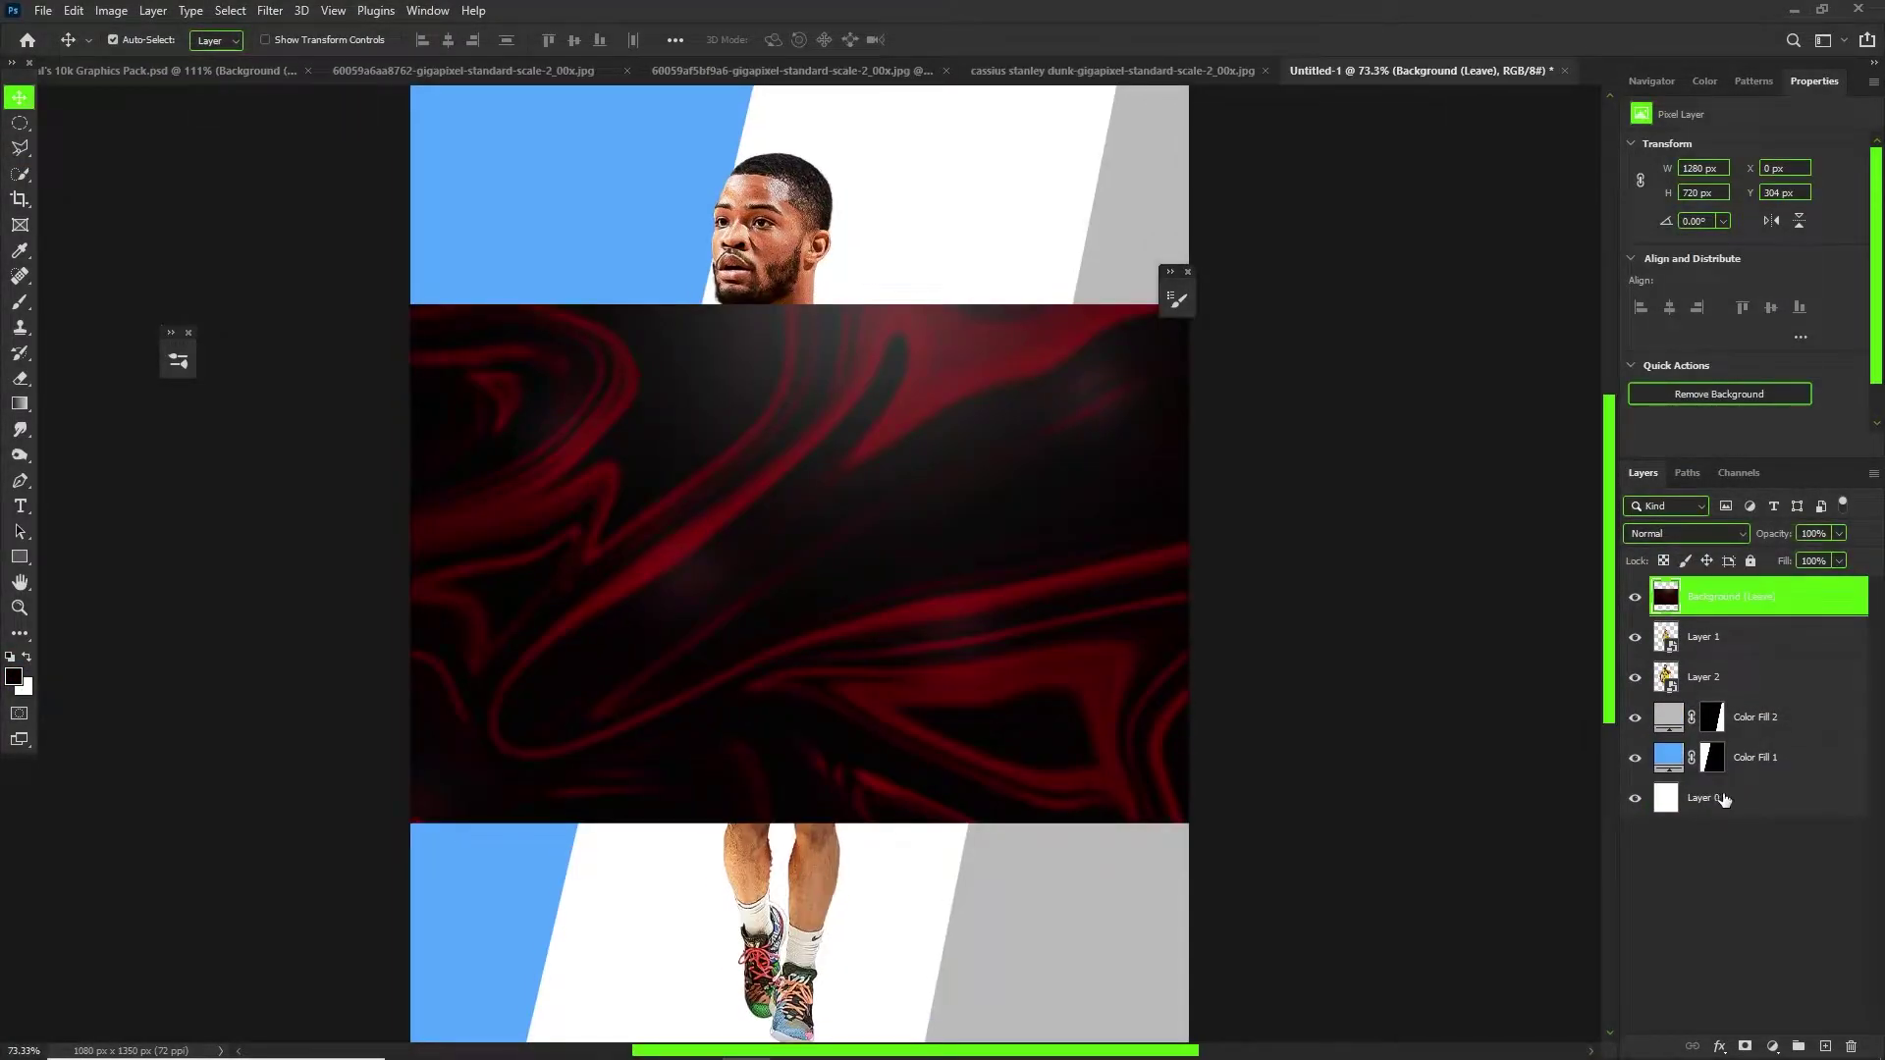
Start a free transform on the Background (Leave) marbled texture layer and rotate it to -75°.
{"action": "left_click", "coordinate": [1715, 794]}
{"action": "left_click", "coordinate": [1738, 597]}
{"action": "key", "text": "ctrl+t"}
{"action": "left_click_drag", "start_coordinate": [1329, 488], "coordinate": [904, 233]}
{"action": "scroll", "coordinate": [870, 452], "scroll_direction": "down", "scroll_amount": 8}
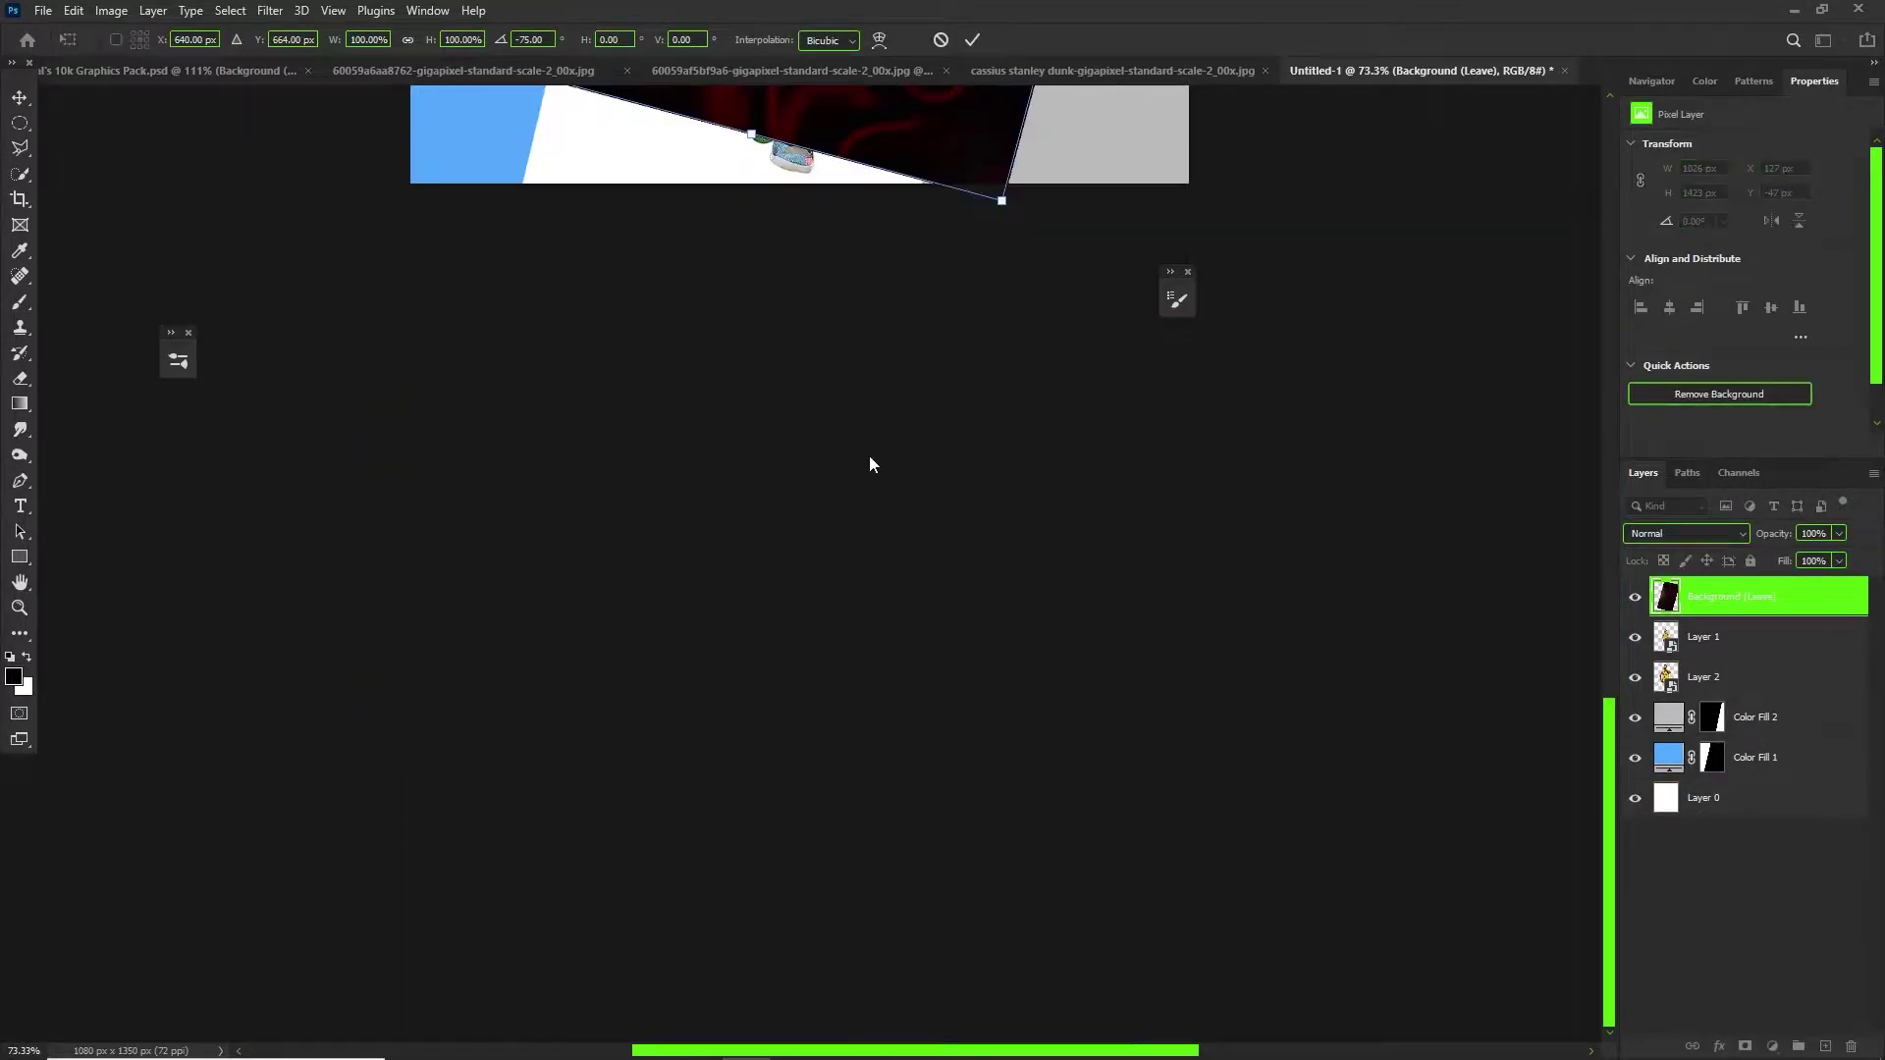
{"action": "key", "text": "ctrl+minus"}
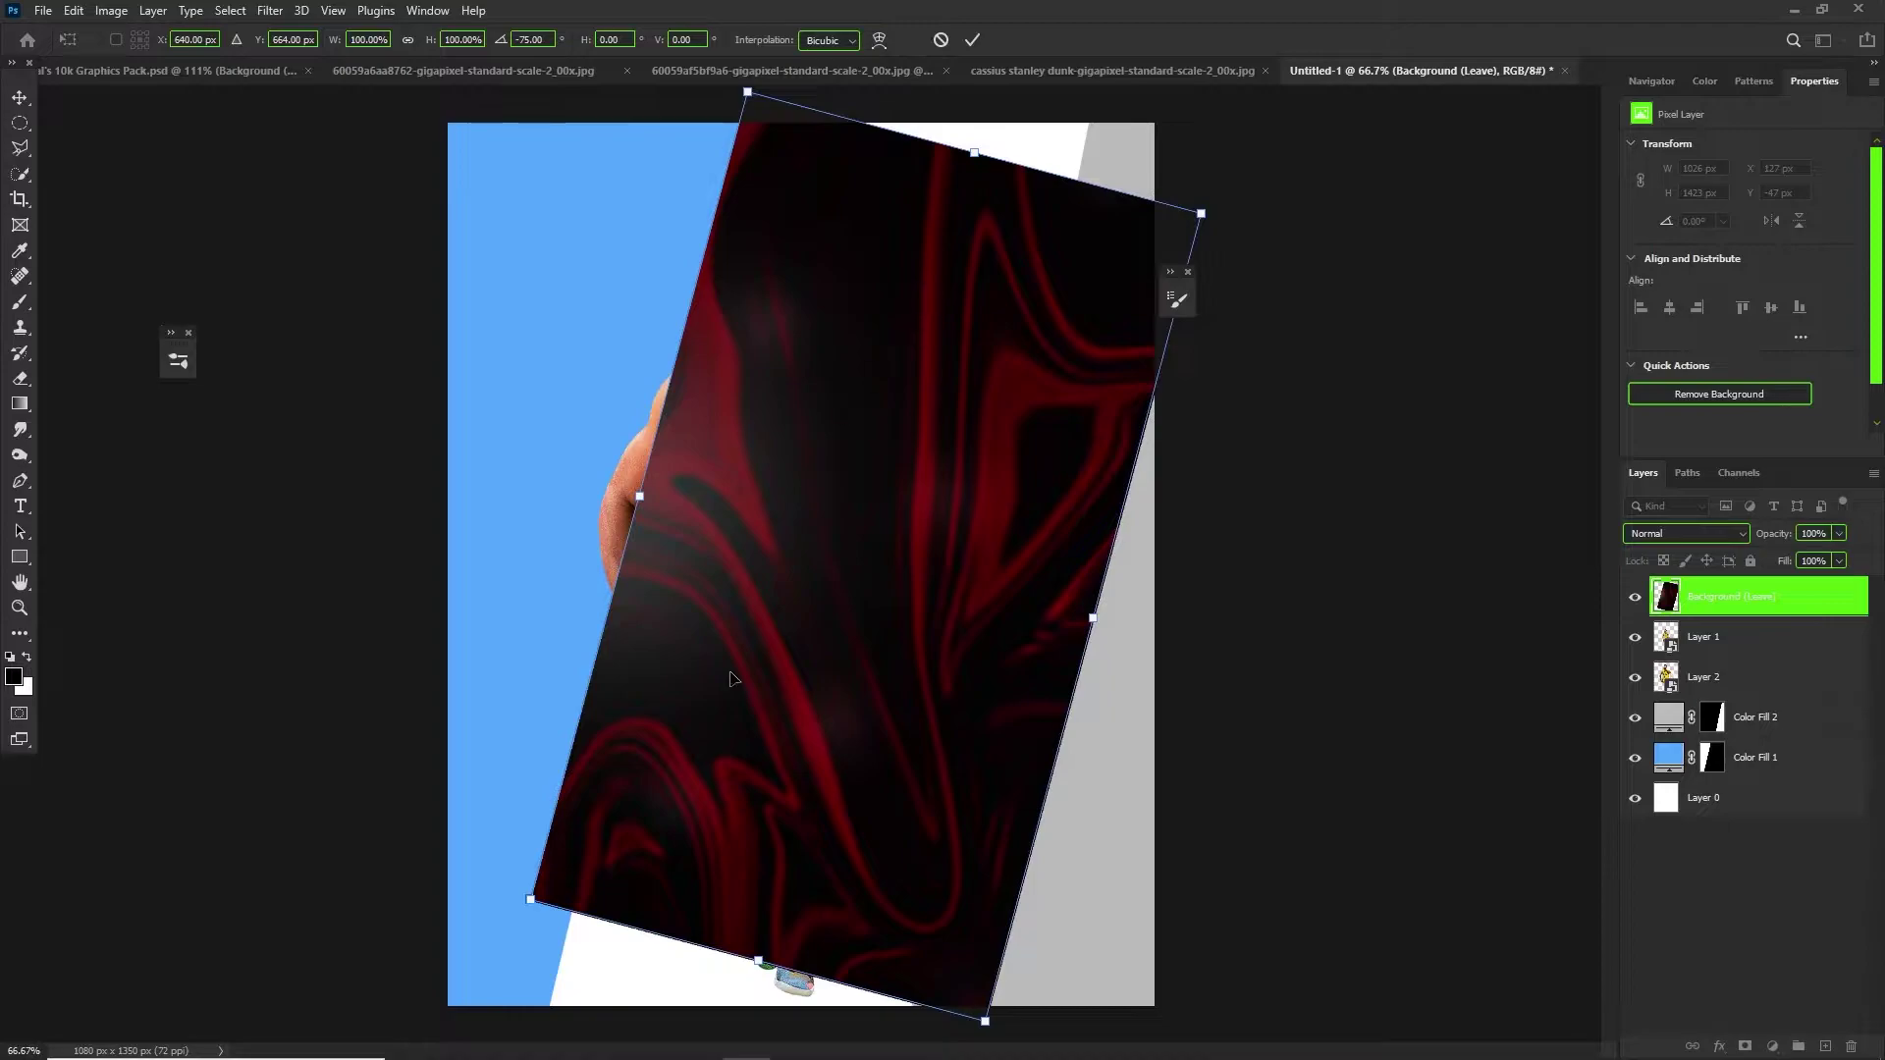
Scale the marbled texture to about 1100 x 1696 px, covering the white diagonal strip, and move its layer beneath both color fills.
{"action": "left_click_drag", "start_coordinate": [764, 967], "coordinate": [732, 1051]}
{"action": "left_click_drag", "start_coordinate": [527, 1003], "coordinate": [528, 1037]}
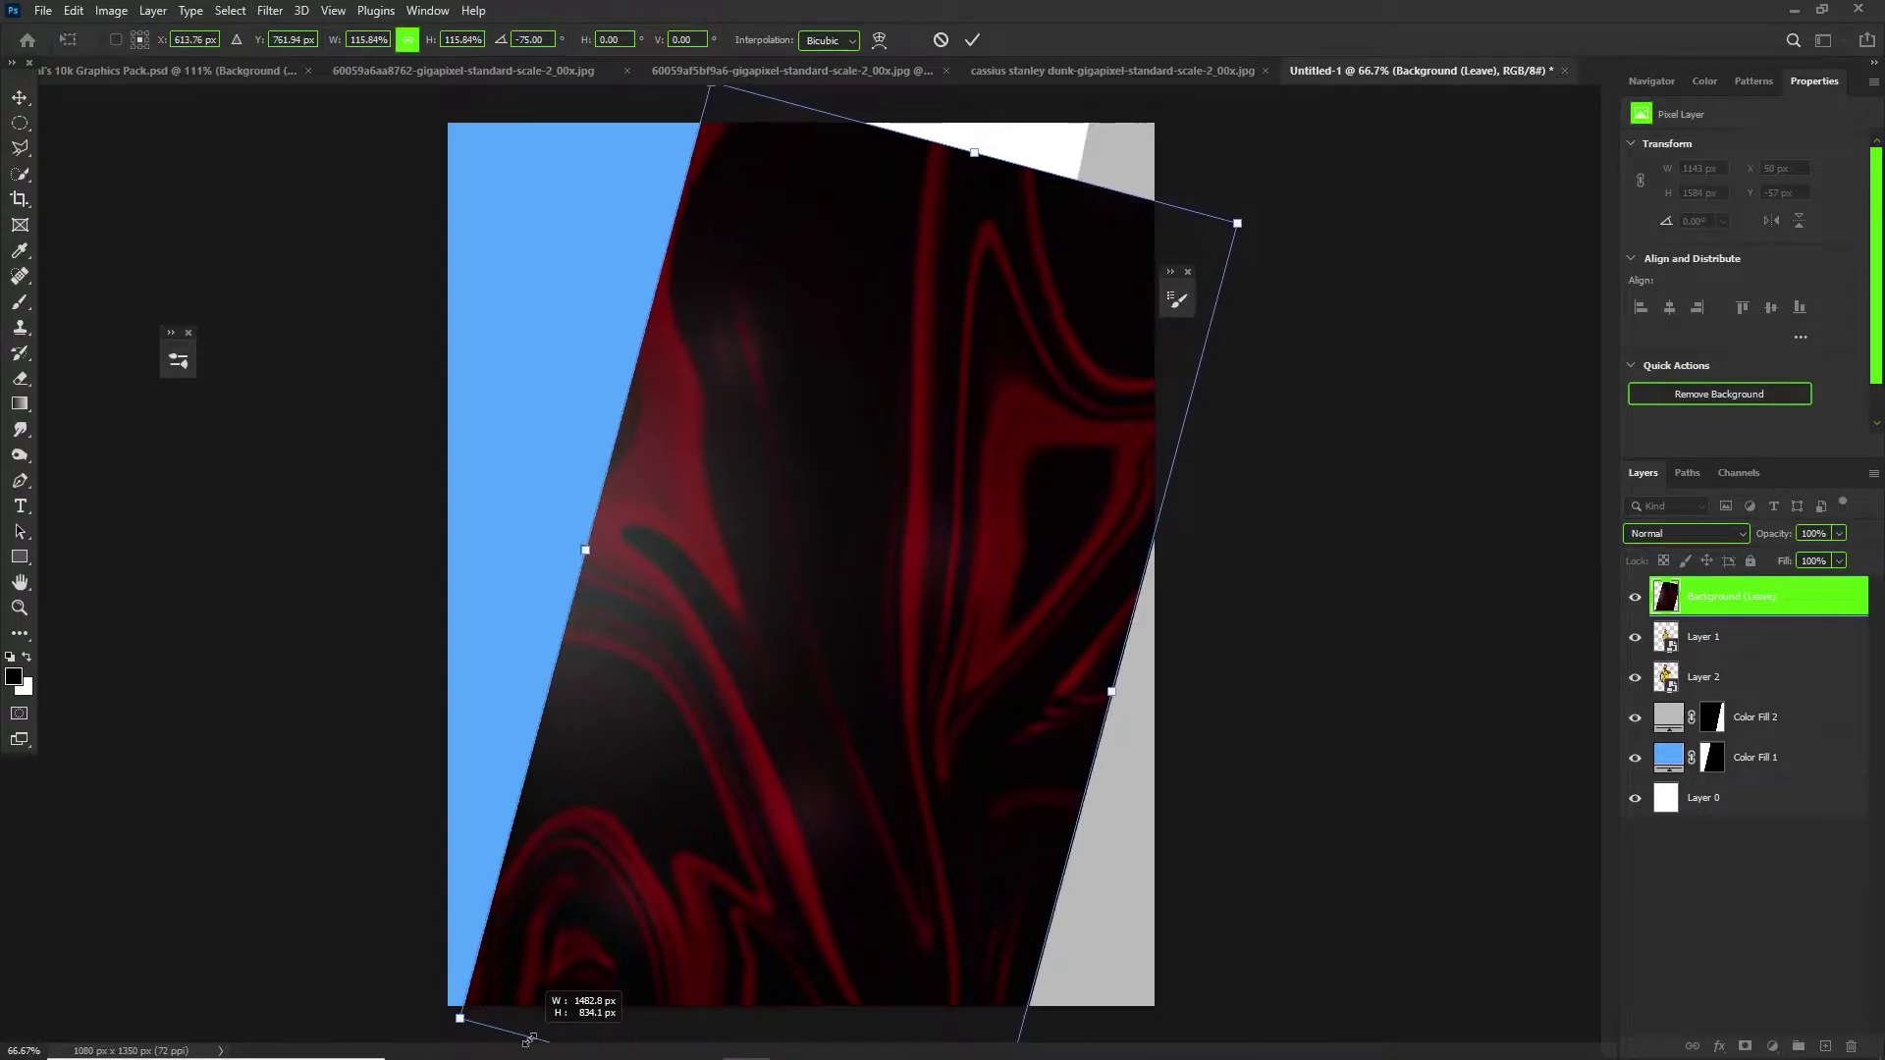
{"action": "left_click_drag", "start_coordinate": [1082, 118], "coordinate": [1040, 101]}
{"action": "left_click_drag", "start_coordinate": [939, 146], "coordinate": [960, 87]}
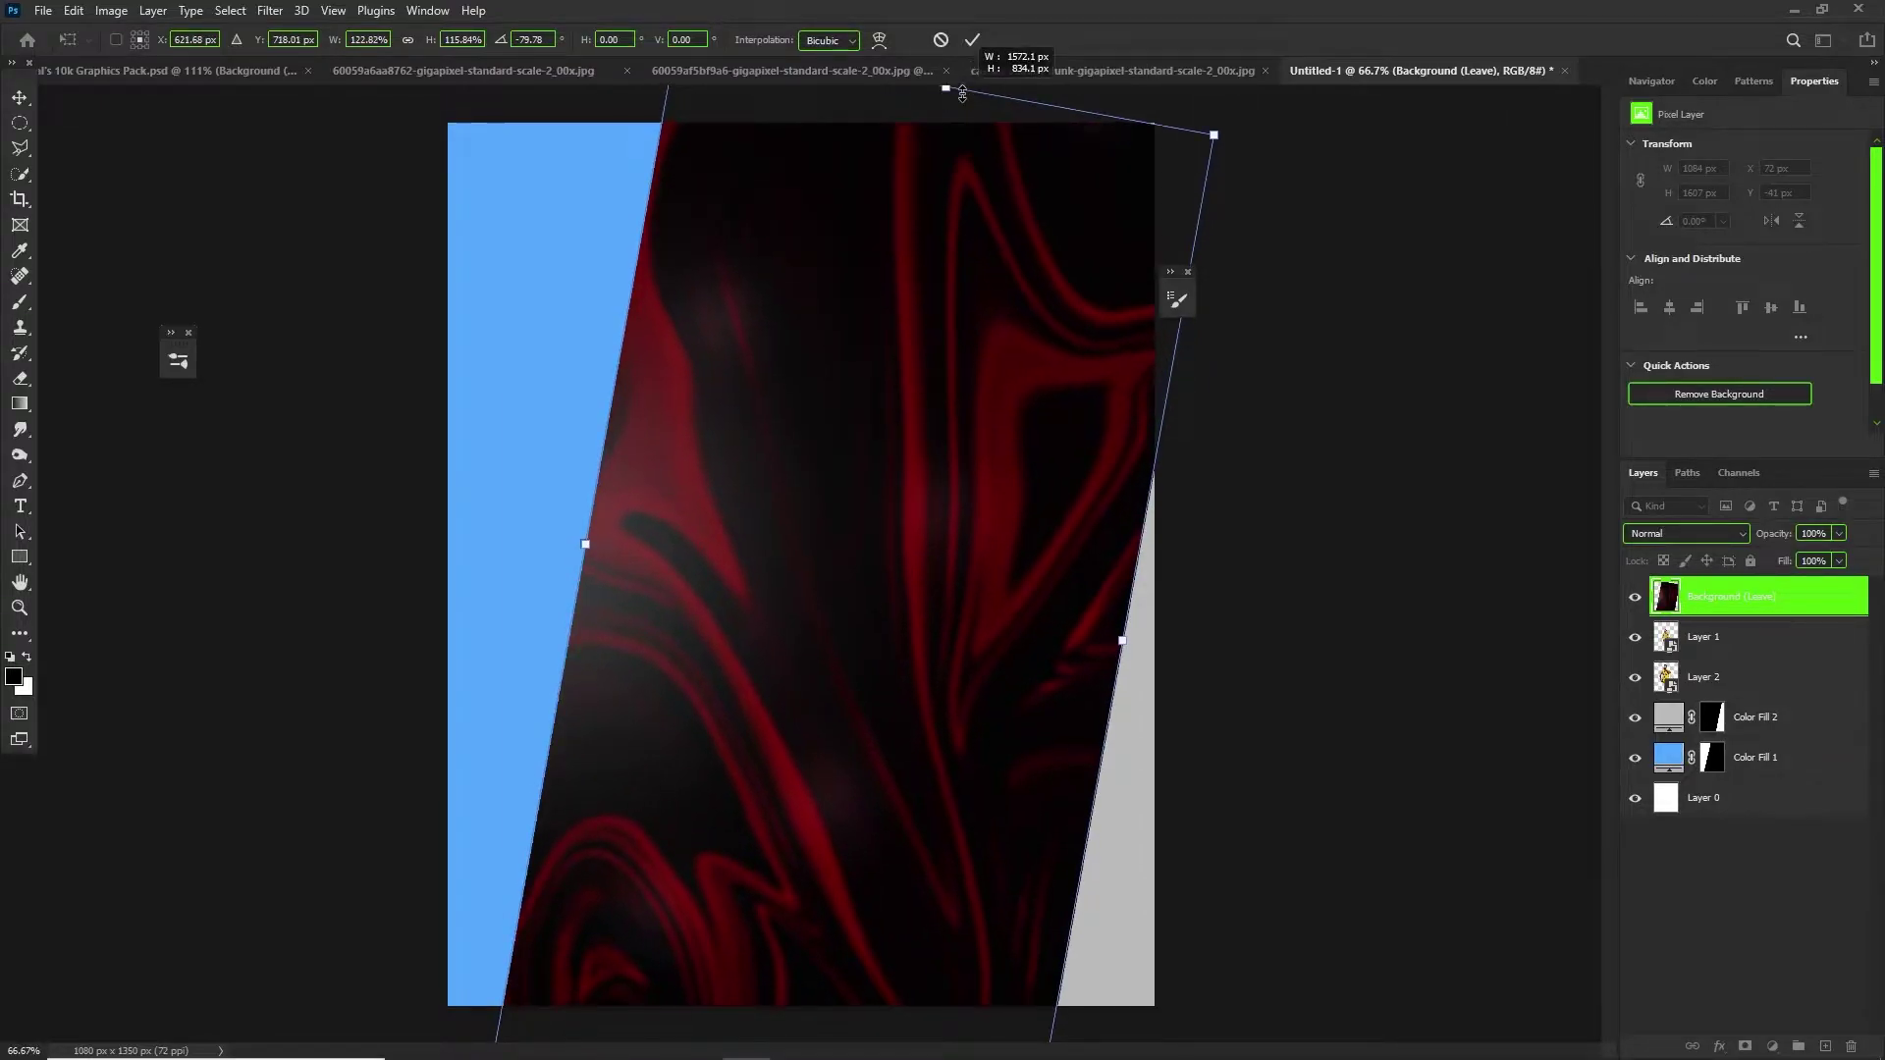
{"action": "left_click_drag", "start_coordinate": [1777, 596], "coordinate": [1756, 781]}
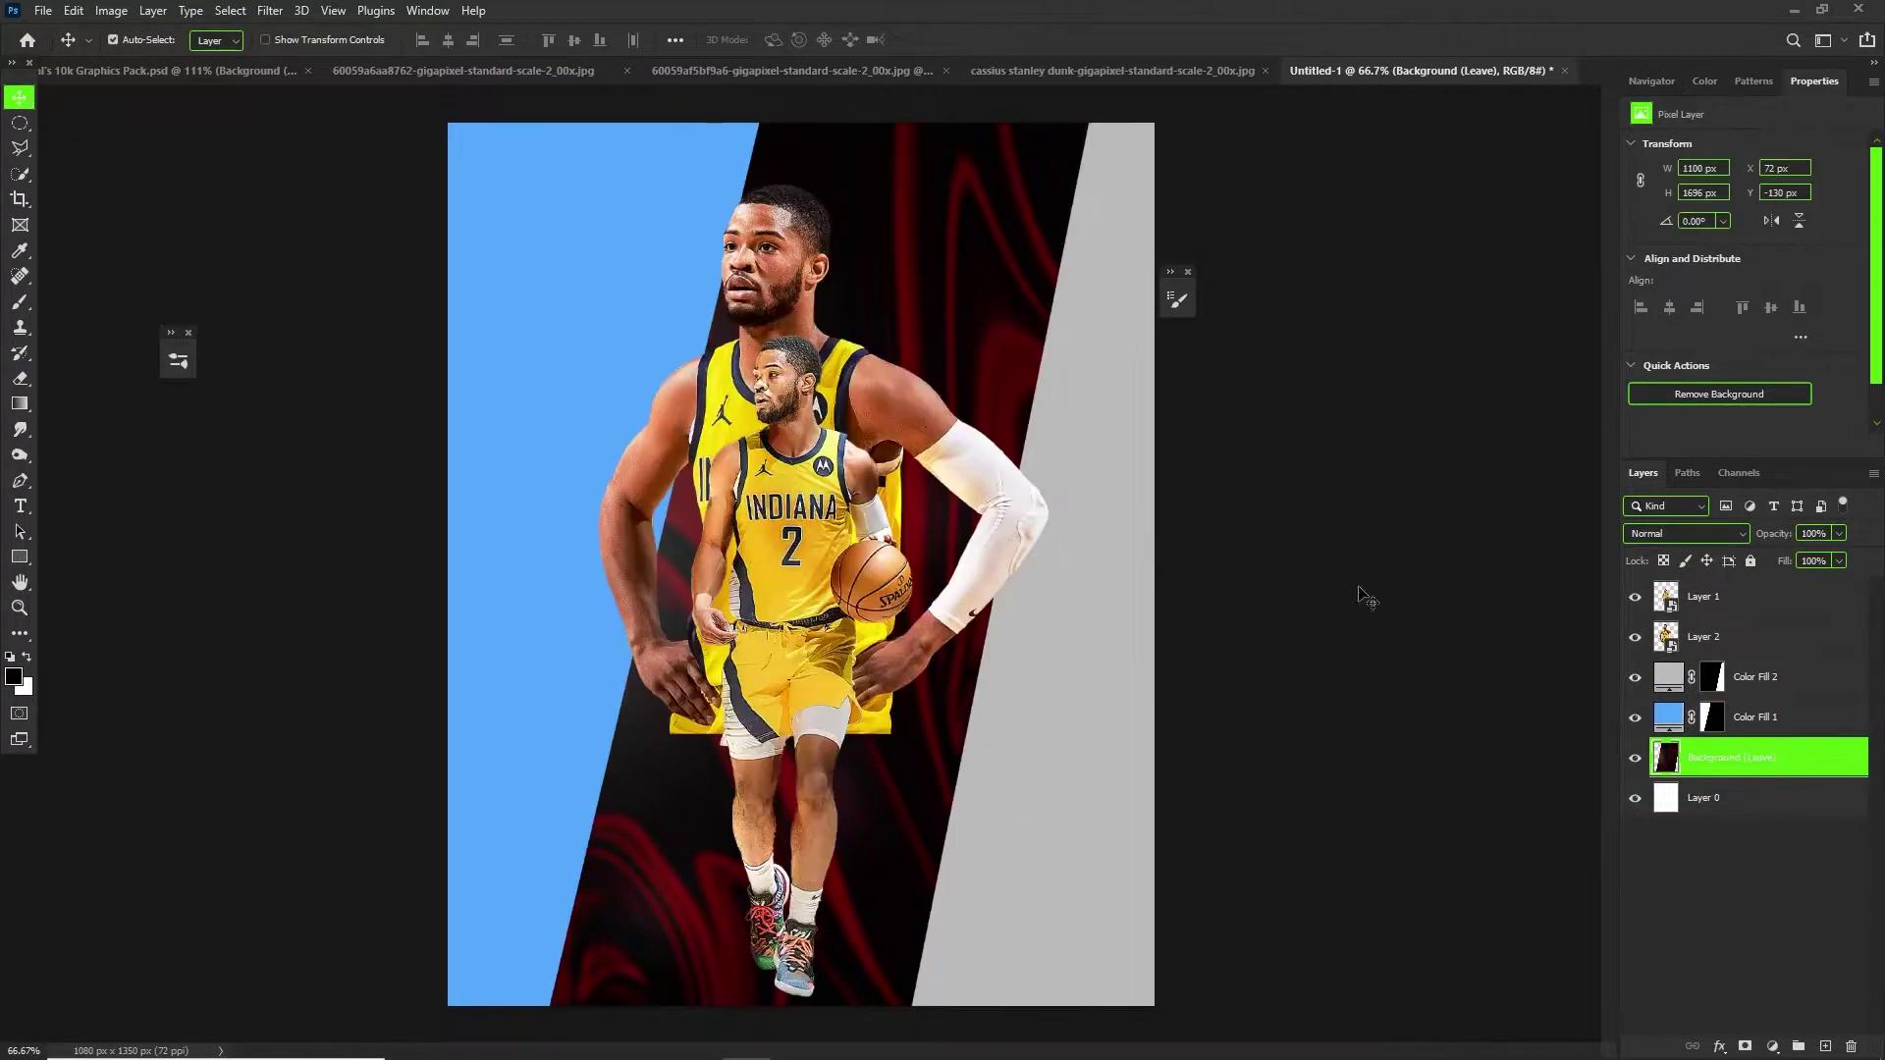
Add a Gradient Map adjustment layer directly above the marbled texture layer.
{"action": "scroll", "coordinate": [928, 307], "scroll_direction": "down", "scroll_amount": 5}
{"action": "scroll", "coordinate": [888, 240], "scroll_direction": "up", "scroll_amount": 6}
{"action": "left_click_drag", "start_coordinate": [732, 289], "coordinate": [882, 293]}
{"action": "key", "text": "ctrl+h"}
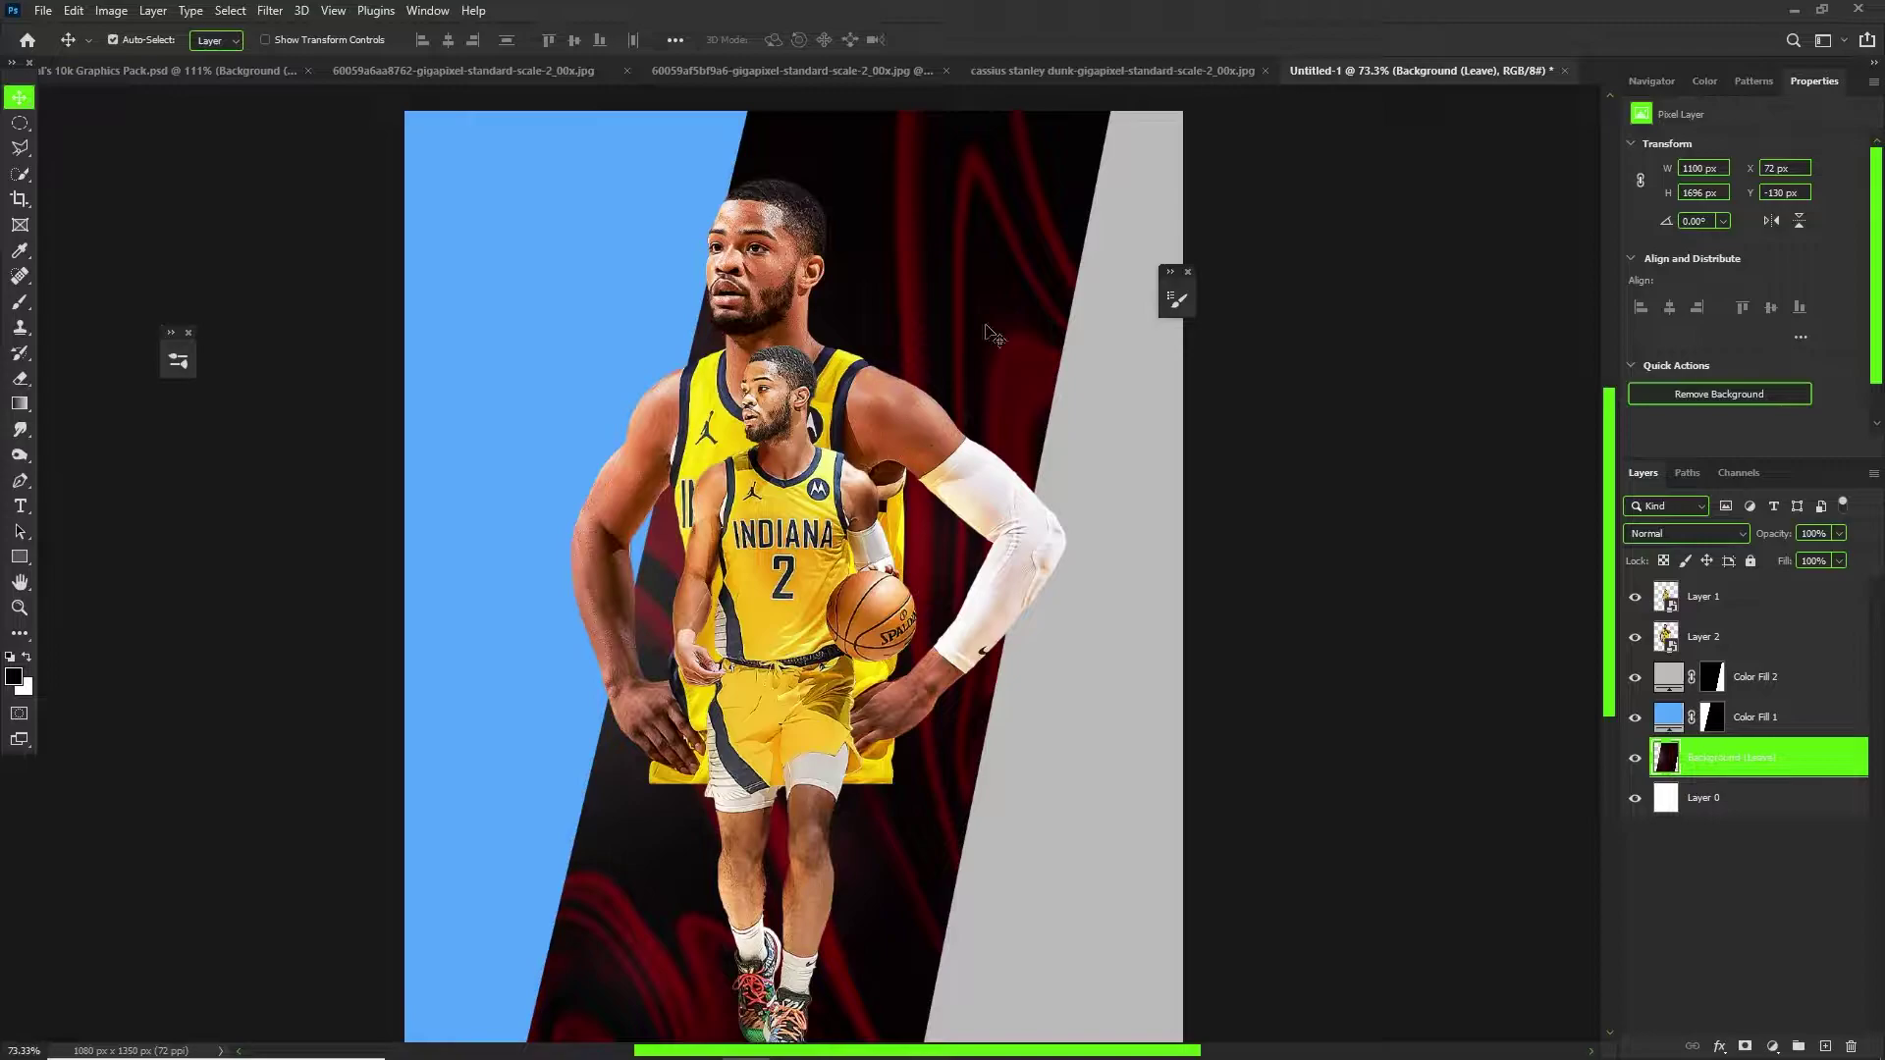
{"action": "left_click", "coordinate": [1772, 1046]}
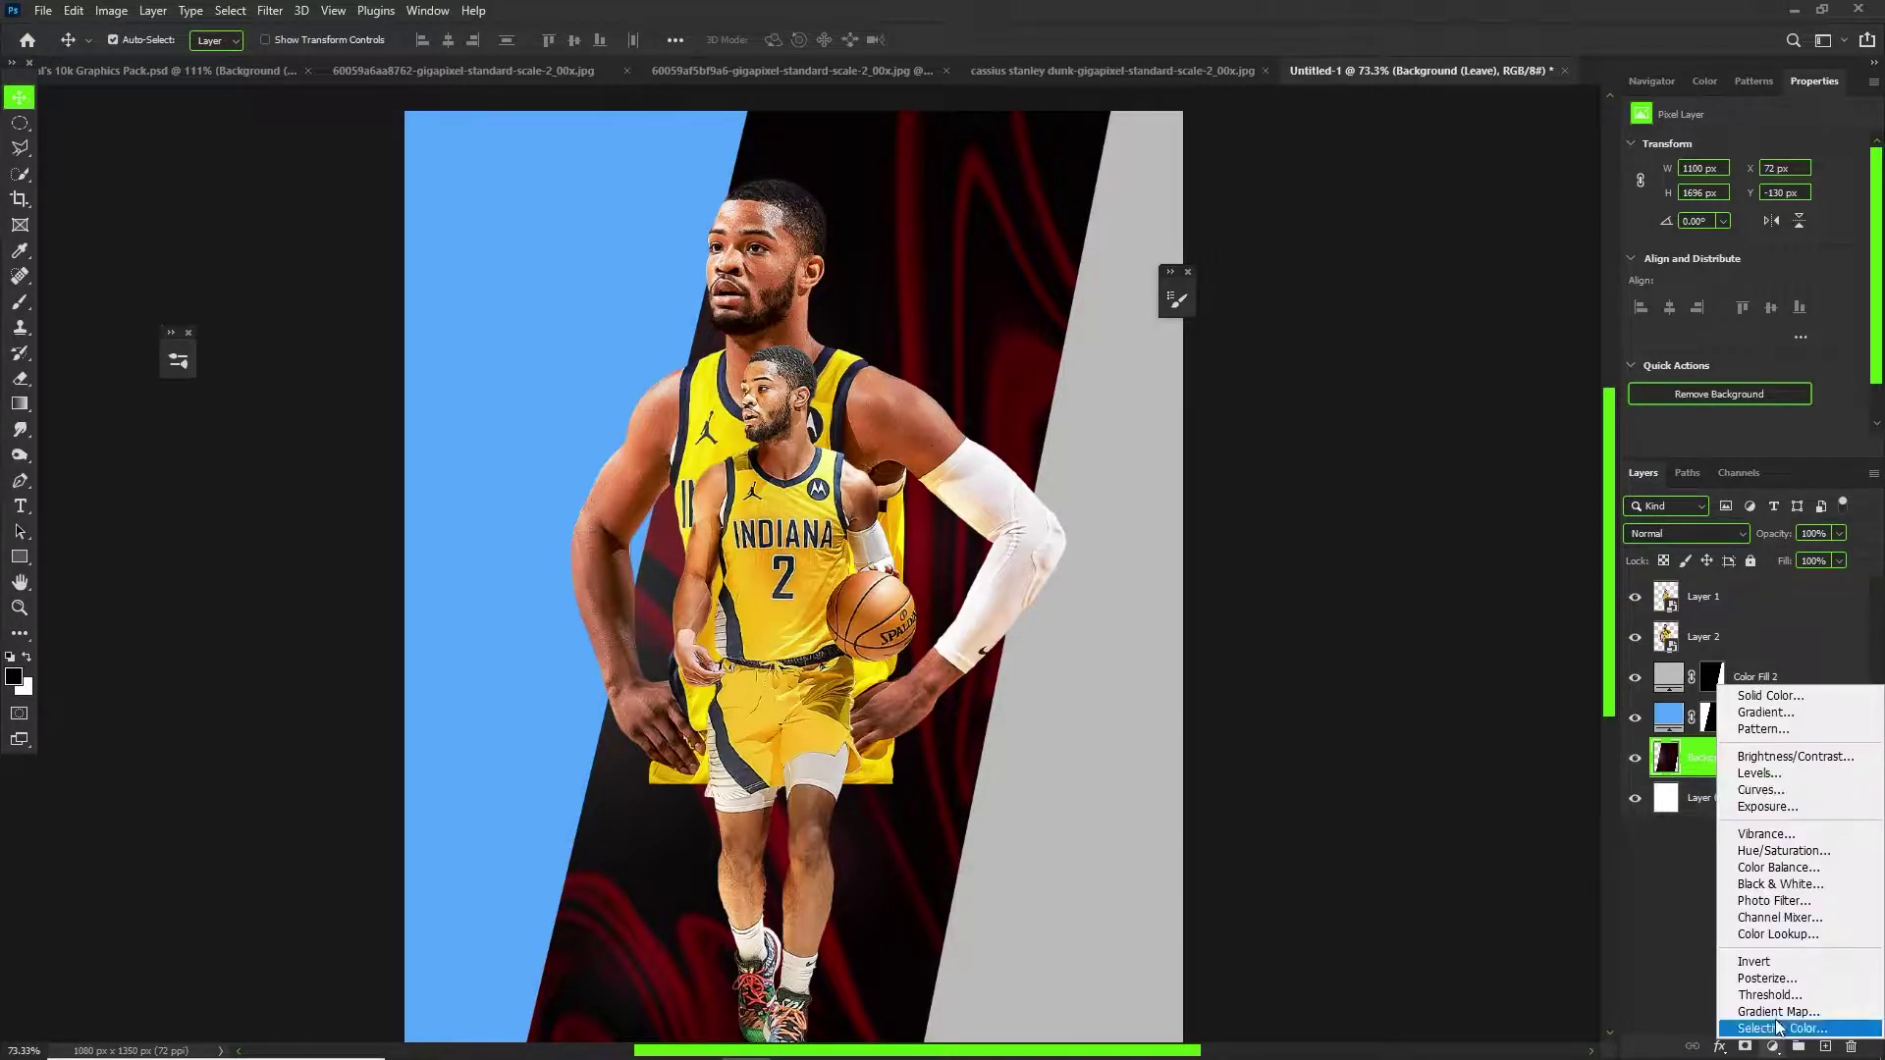
{"action": "left_click", "coordinate": [1779, 1012]}
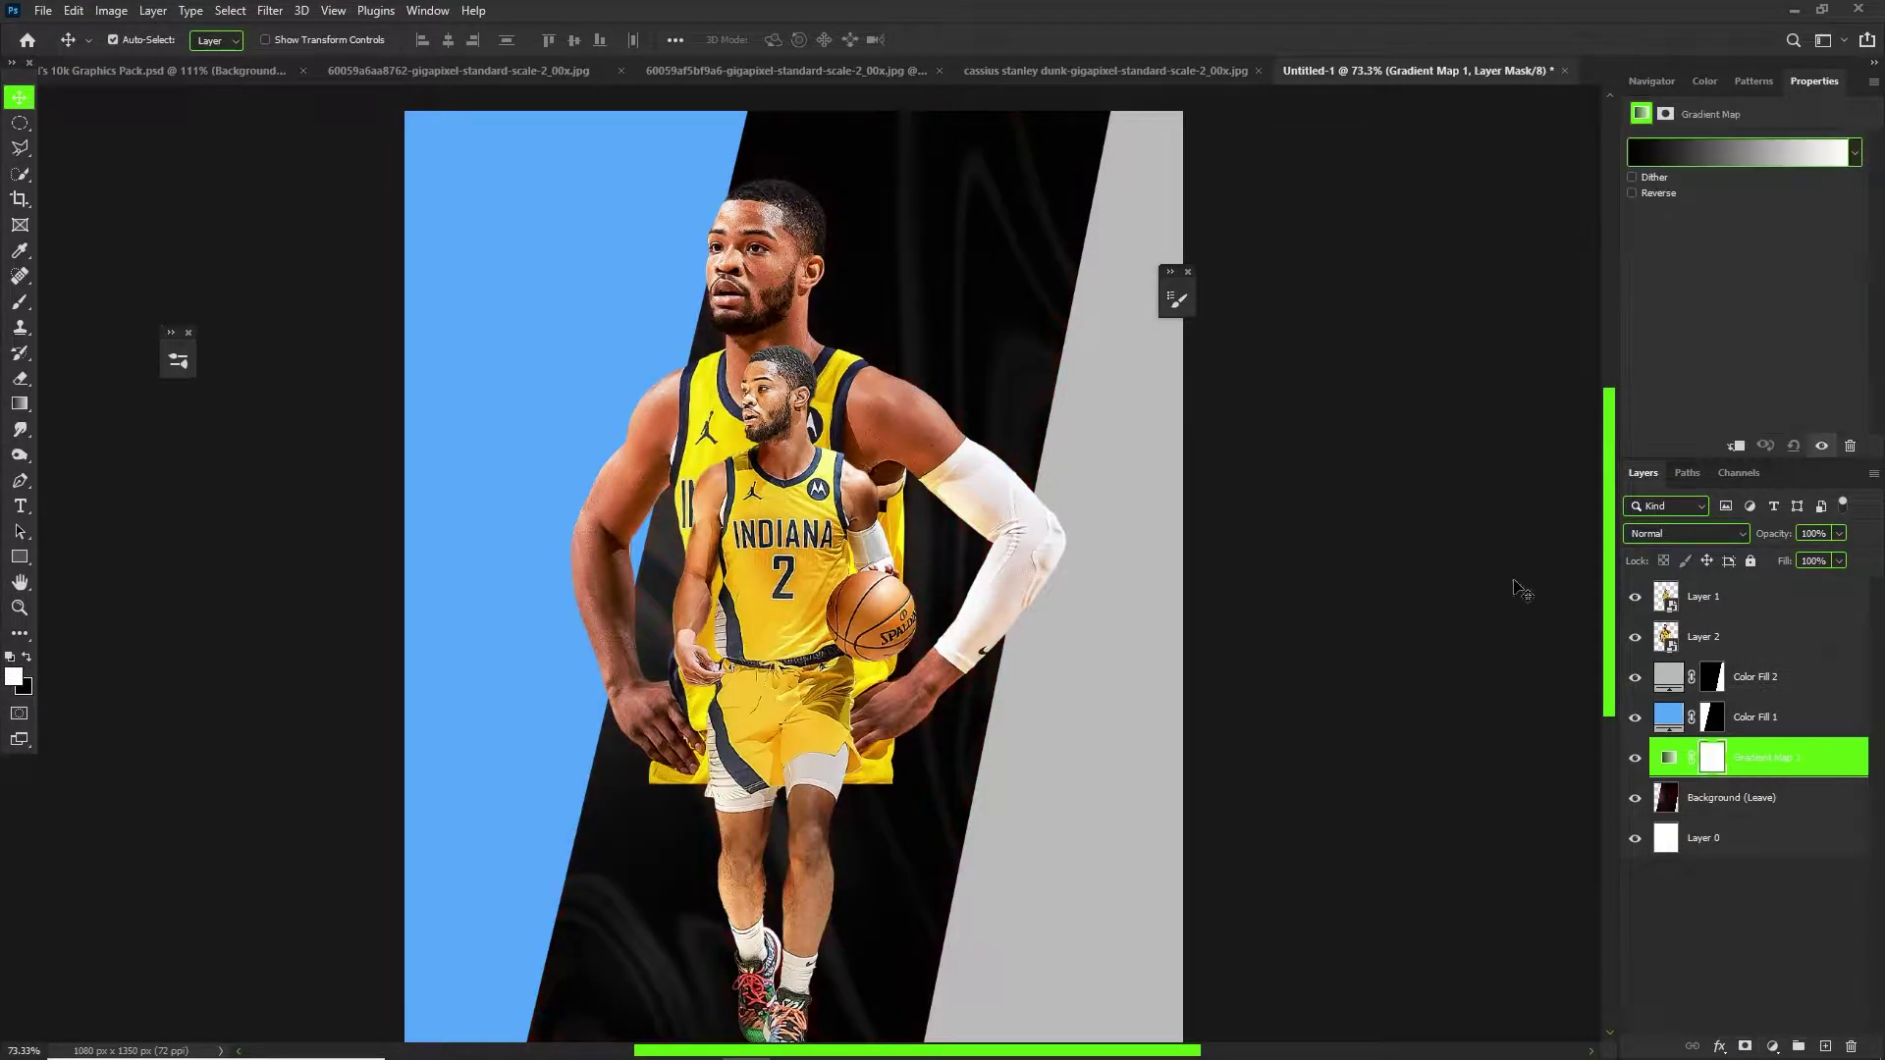
Edit the gradient map to run from white at 0% to black at 98%, with the midpoint at 50%.
{"action": "left_click", "coordinate": [1699, 159]}
{"action": "mouse_move", "coordinate": [1399, 522]}
{"action": "left_mouse_down"}
{"action": "mouse_move", "coordinate": [1684, 528]}
{"action": "mouse_move", "coordinate": [1374, 532]}
{"action": "left_mouse_up"}
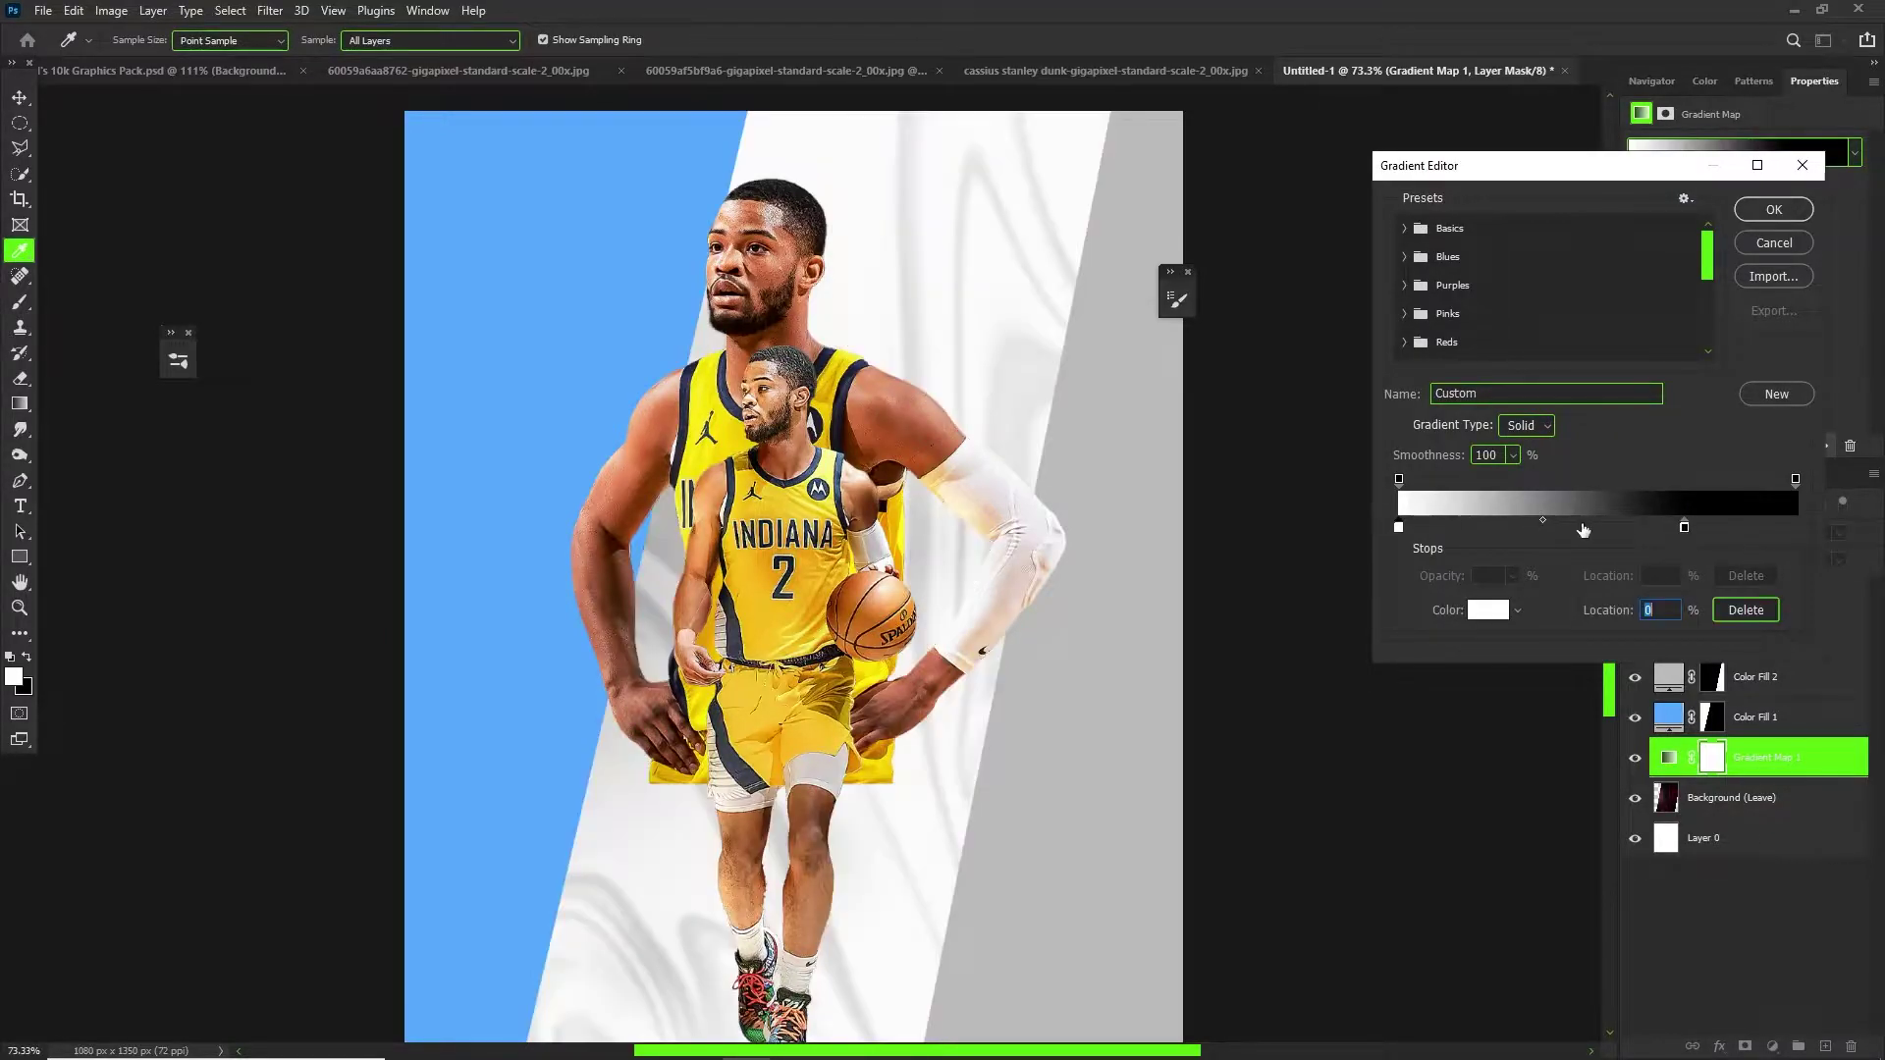
{"action": "left_click_drag", "start_coordinate": [1673, 535], "coordinate": [1791, 526]}
{"action": "double_click", "coordinate": [1788, 528]}
{"action": "left_click_drag", "start_coordinate": [1422, 522], "coordinate": [1227, 738]}
{"action": "left_click", "coordinate": [1757, 454]}
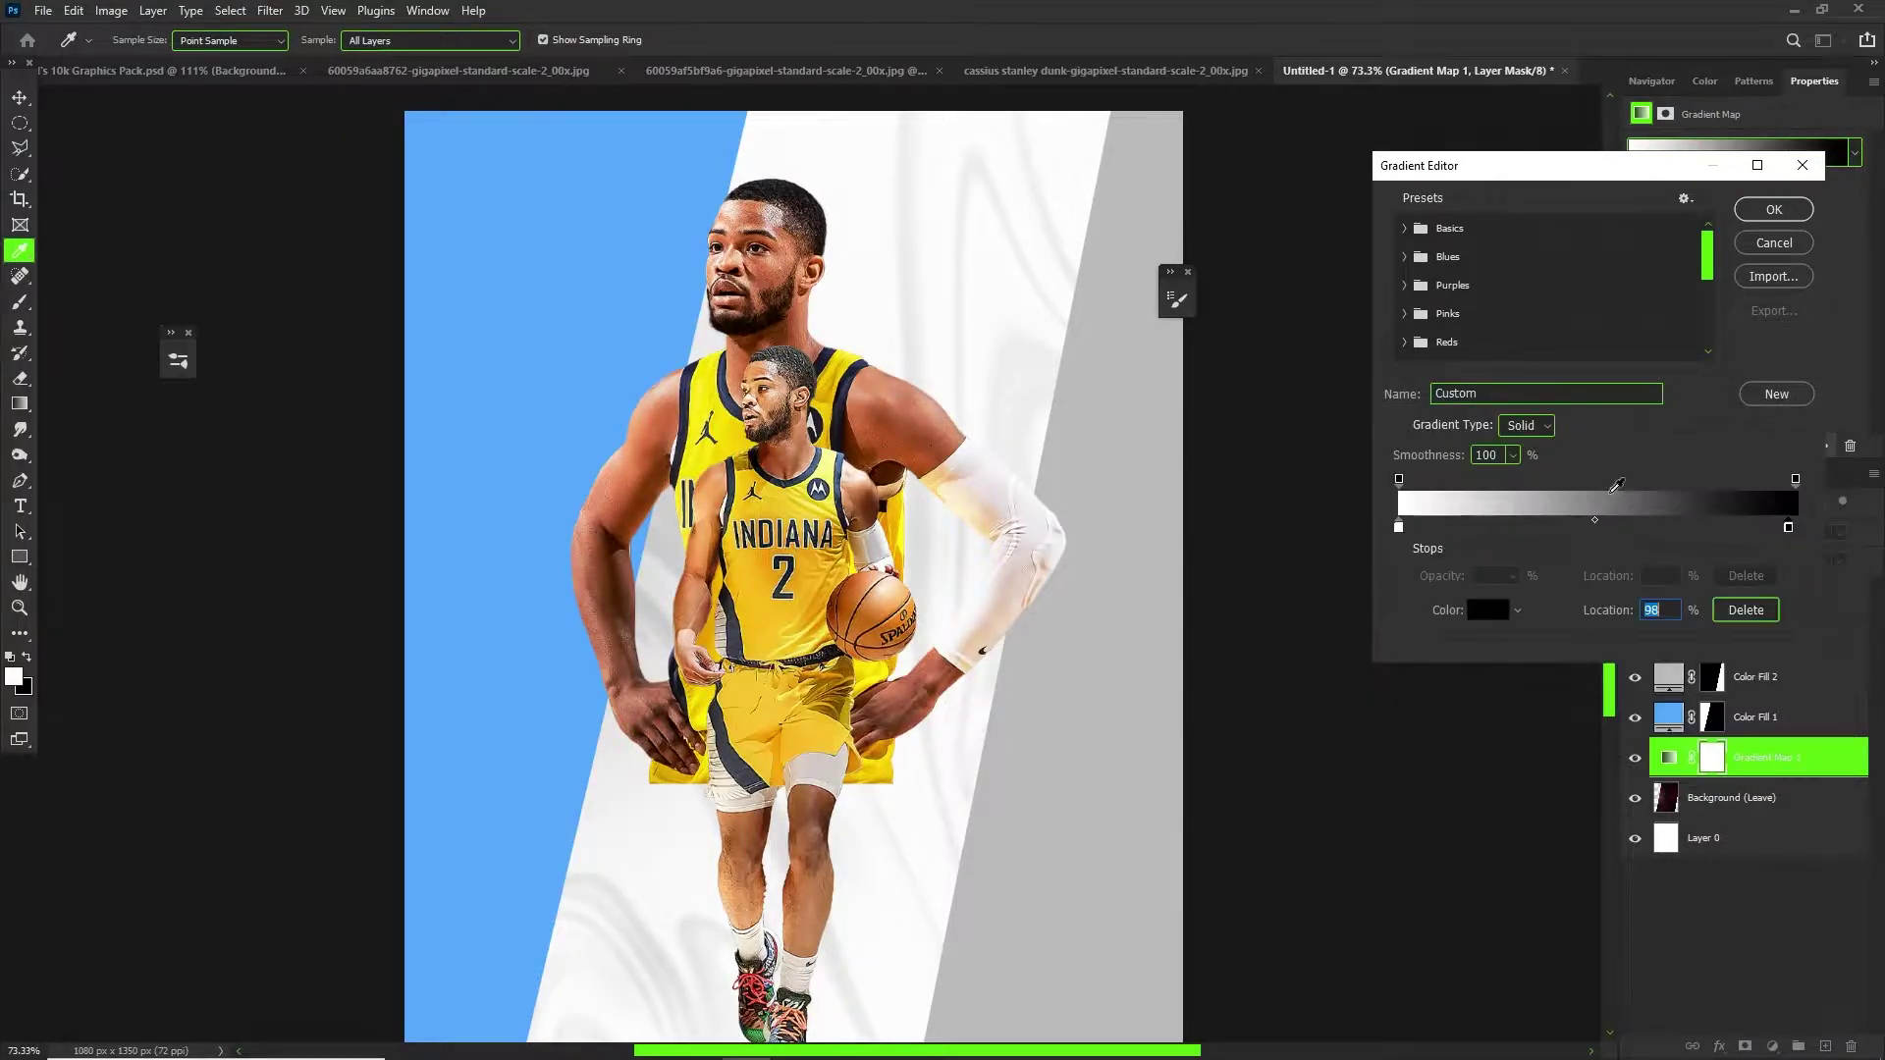
{"action": "mouse_move", "coordinate": [1598, 527]}
{"action": "left_mouse_down"}
{"action": "mouse_move", "coordinate": [1696, 518]}
{"action": "mouse_move", "coordinate": [1459, 523]}
{"action": "mouse_move", "coordinate": [1620, 526]}
{"action": "mouse_move", "coordinate": [1596, 518]}
{"action": "left_mouse_up"}
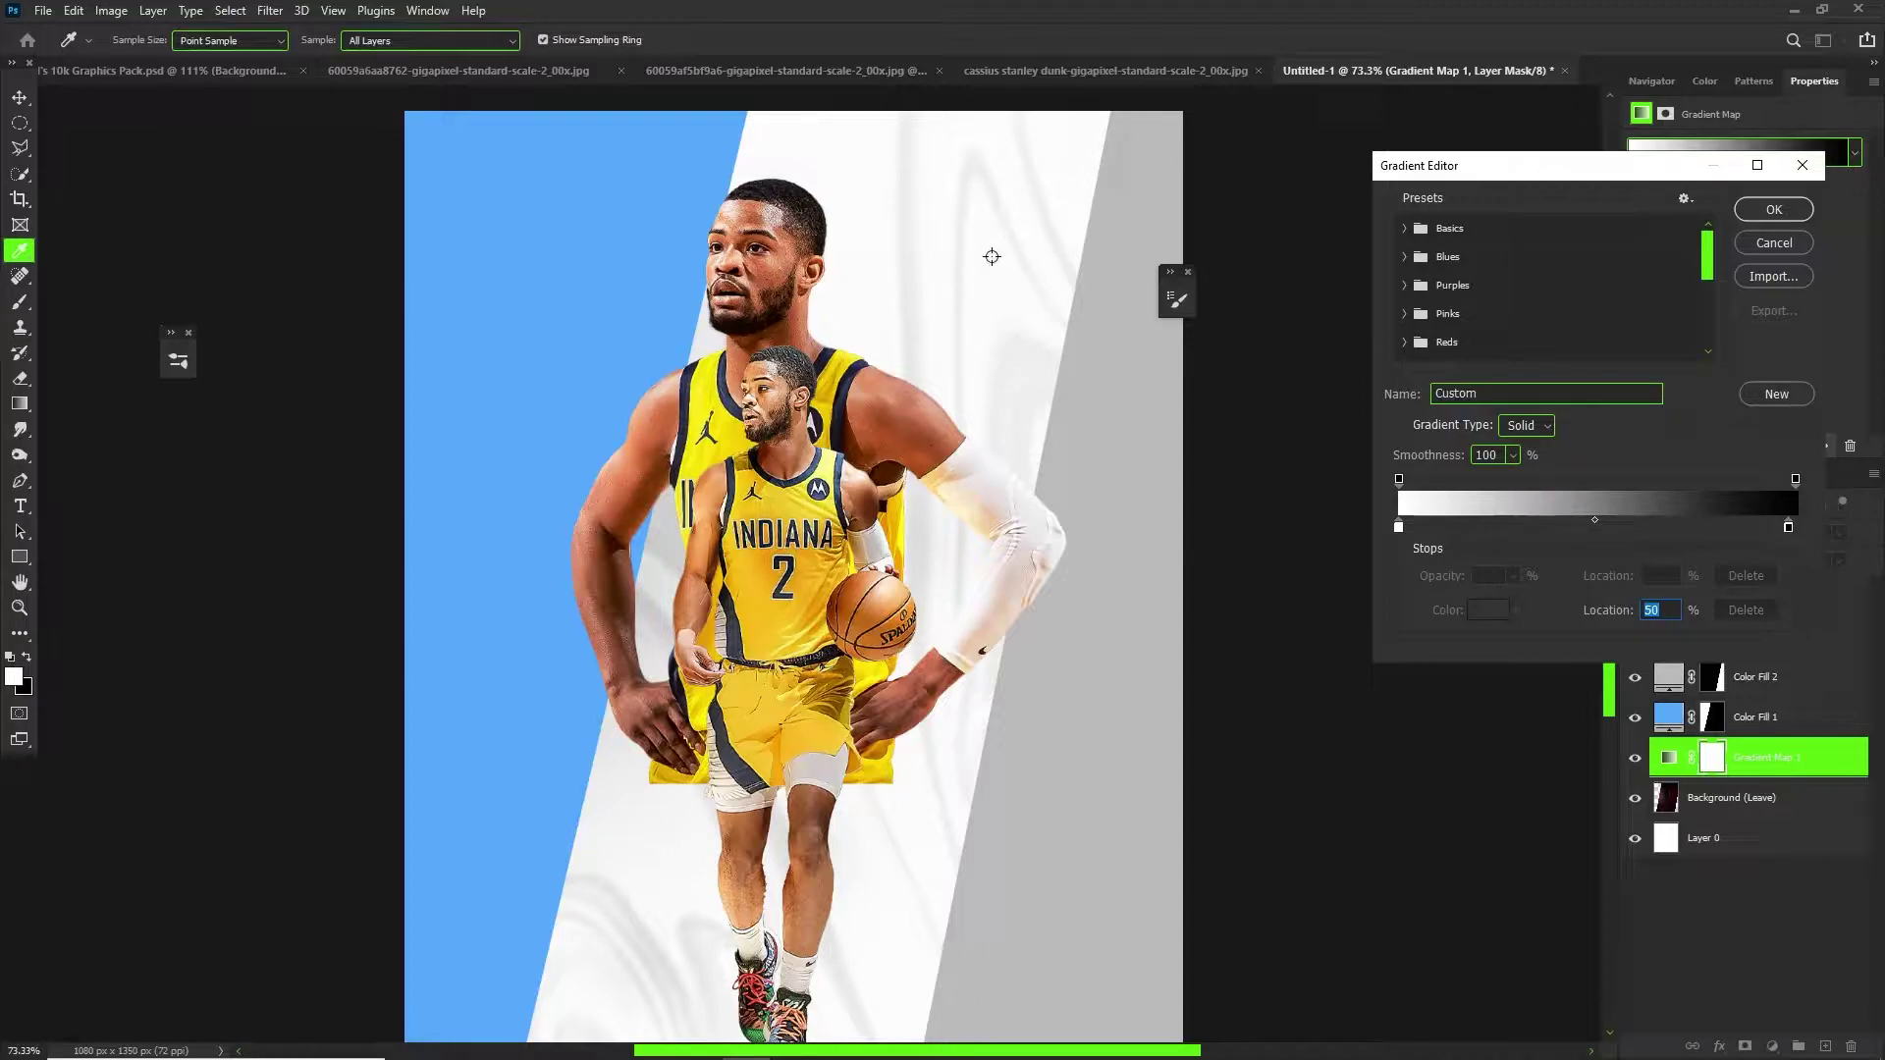
{"action": "left_click", "coordinate": [1774, 209]}
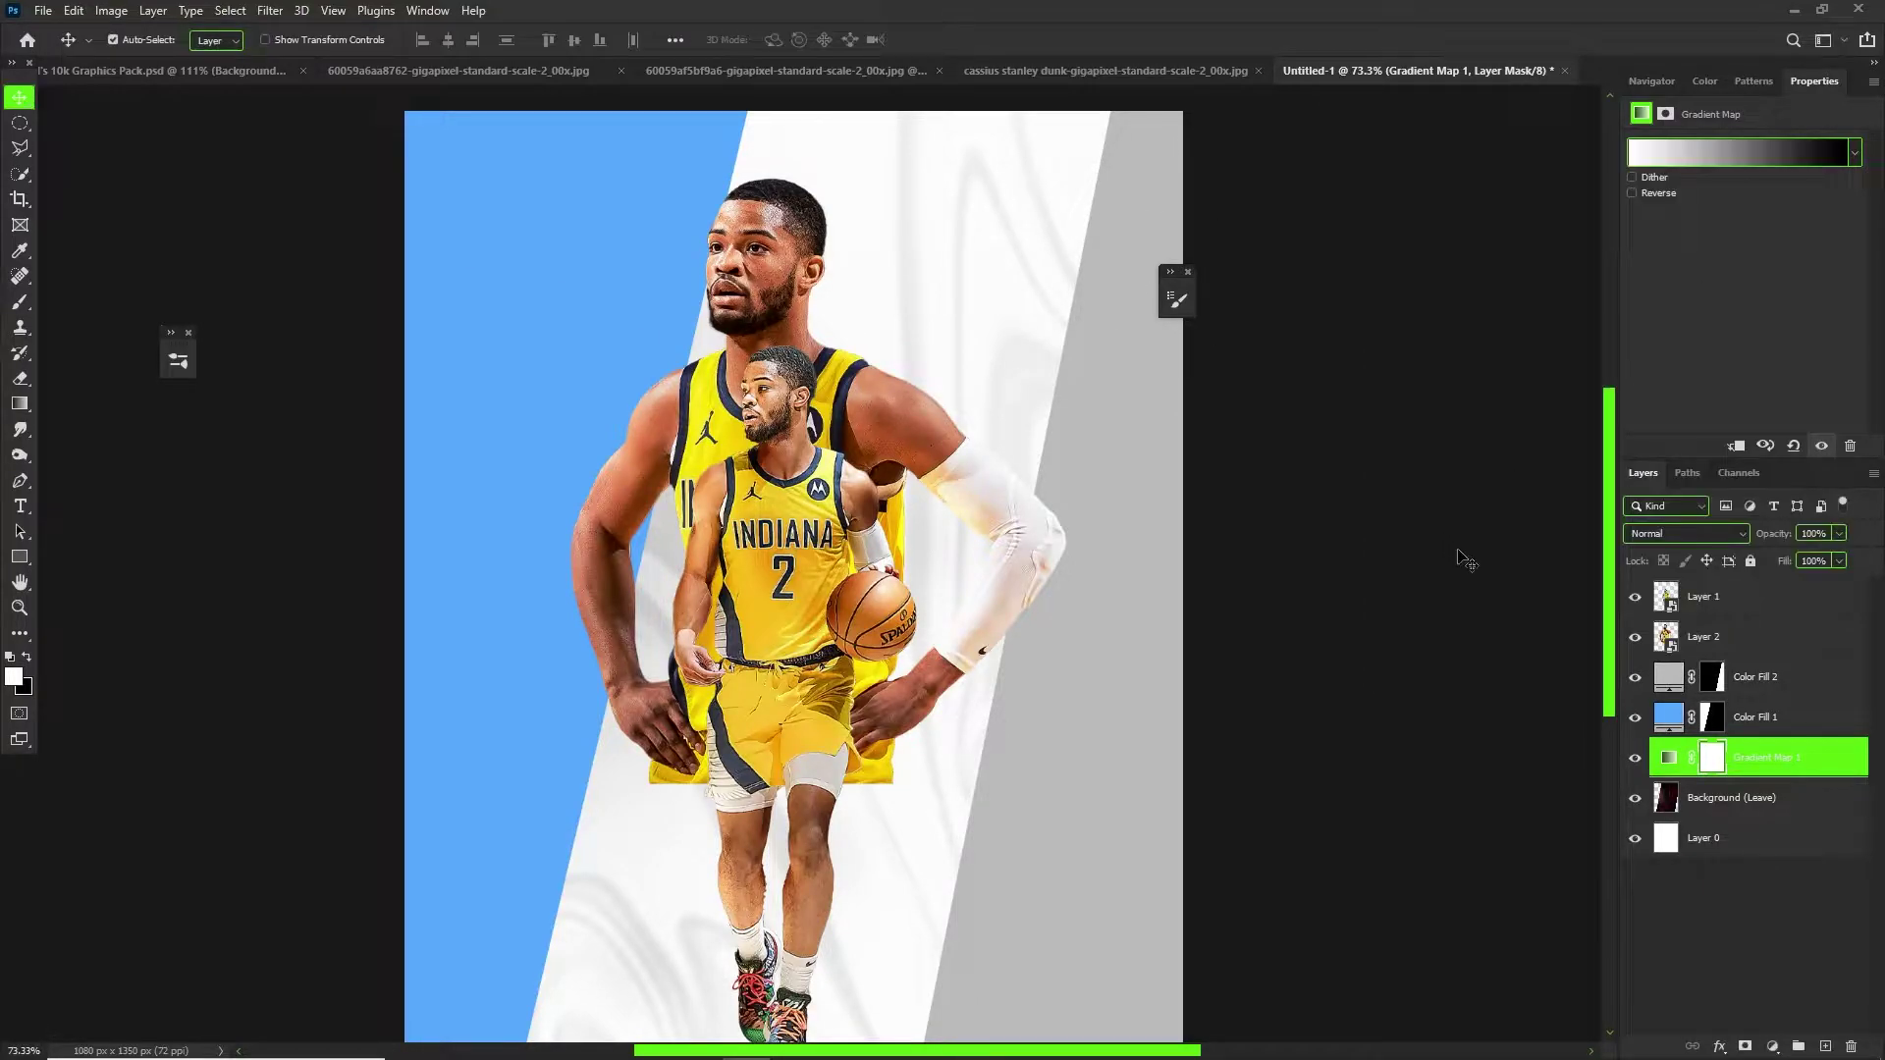
Add the text CASSIUS STANLEY above the grey fill layer at 68.88 pt in blue #3b5294.
{"action": "left_click", "coordinate": [1757, 799]}
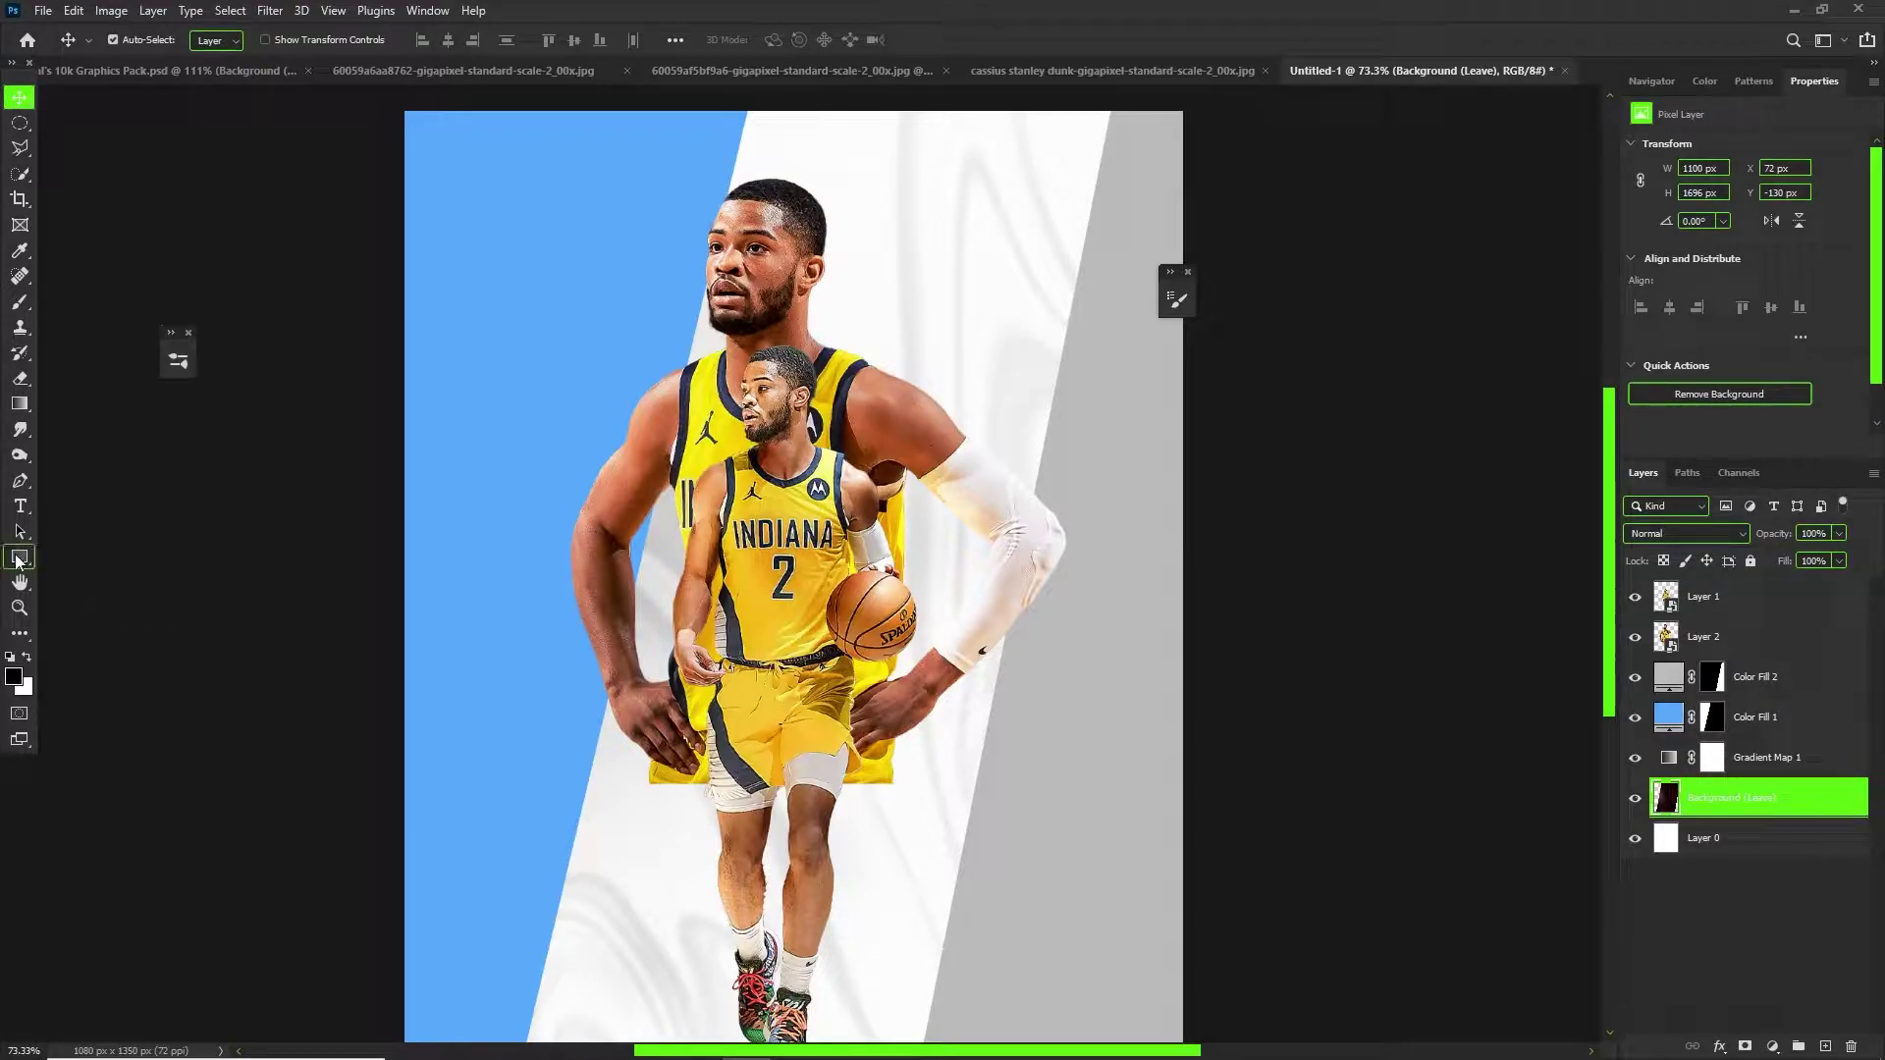
{"action": "left_click", "coordinate": [18, 506]}
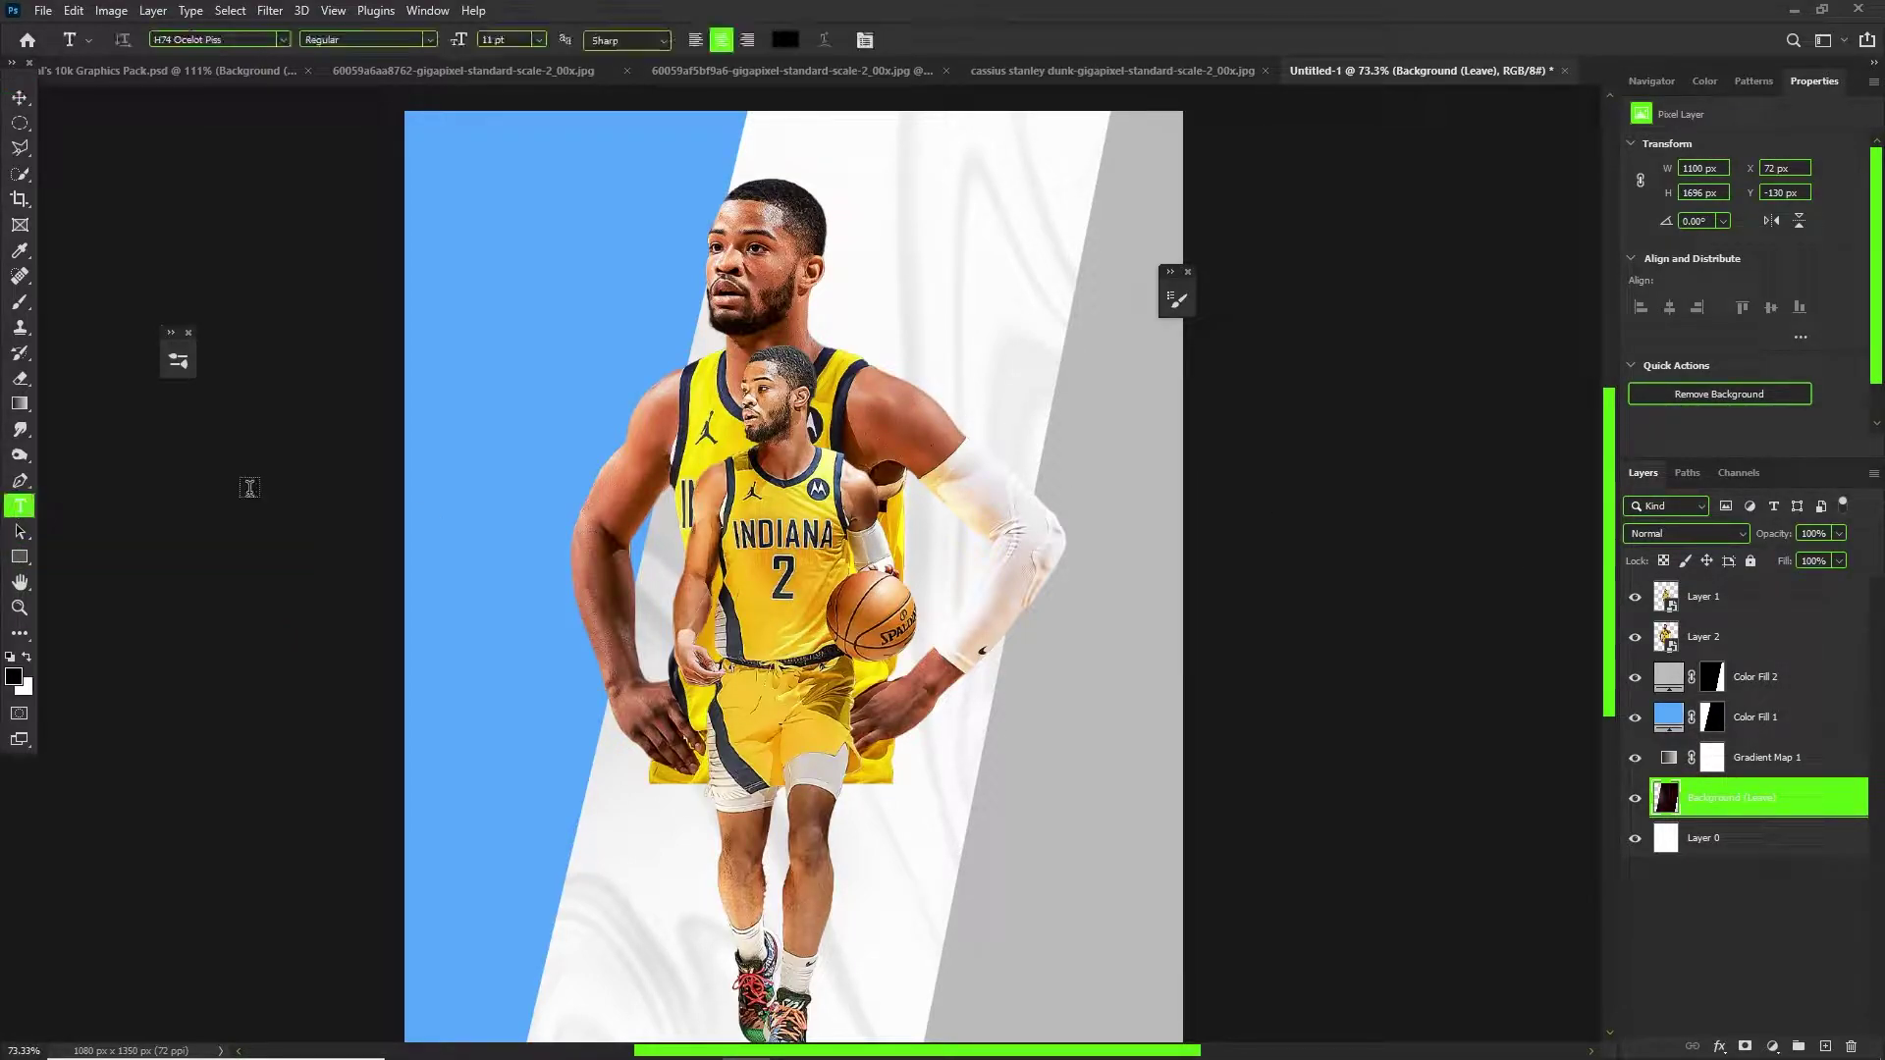
{"action": "left_click", "coordinate": [1807, 701]}
{"action": "left_click", "coordinate": [585, 208]}
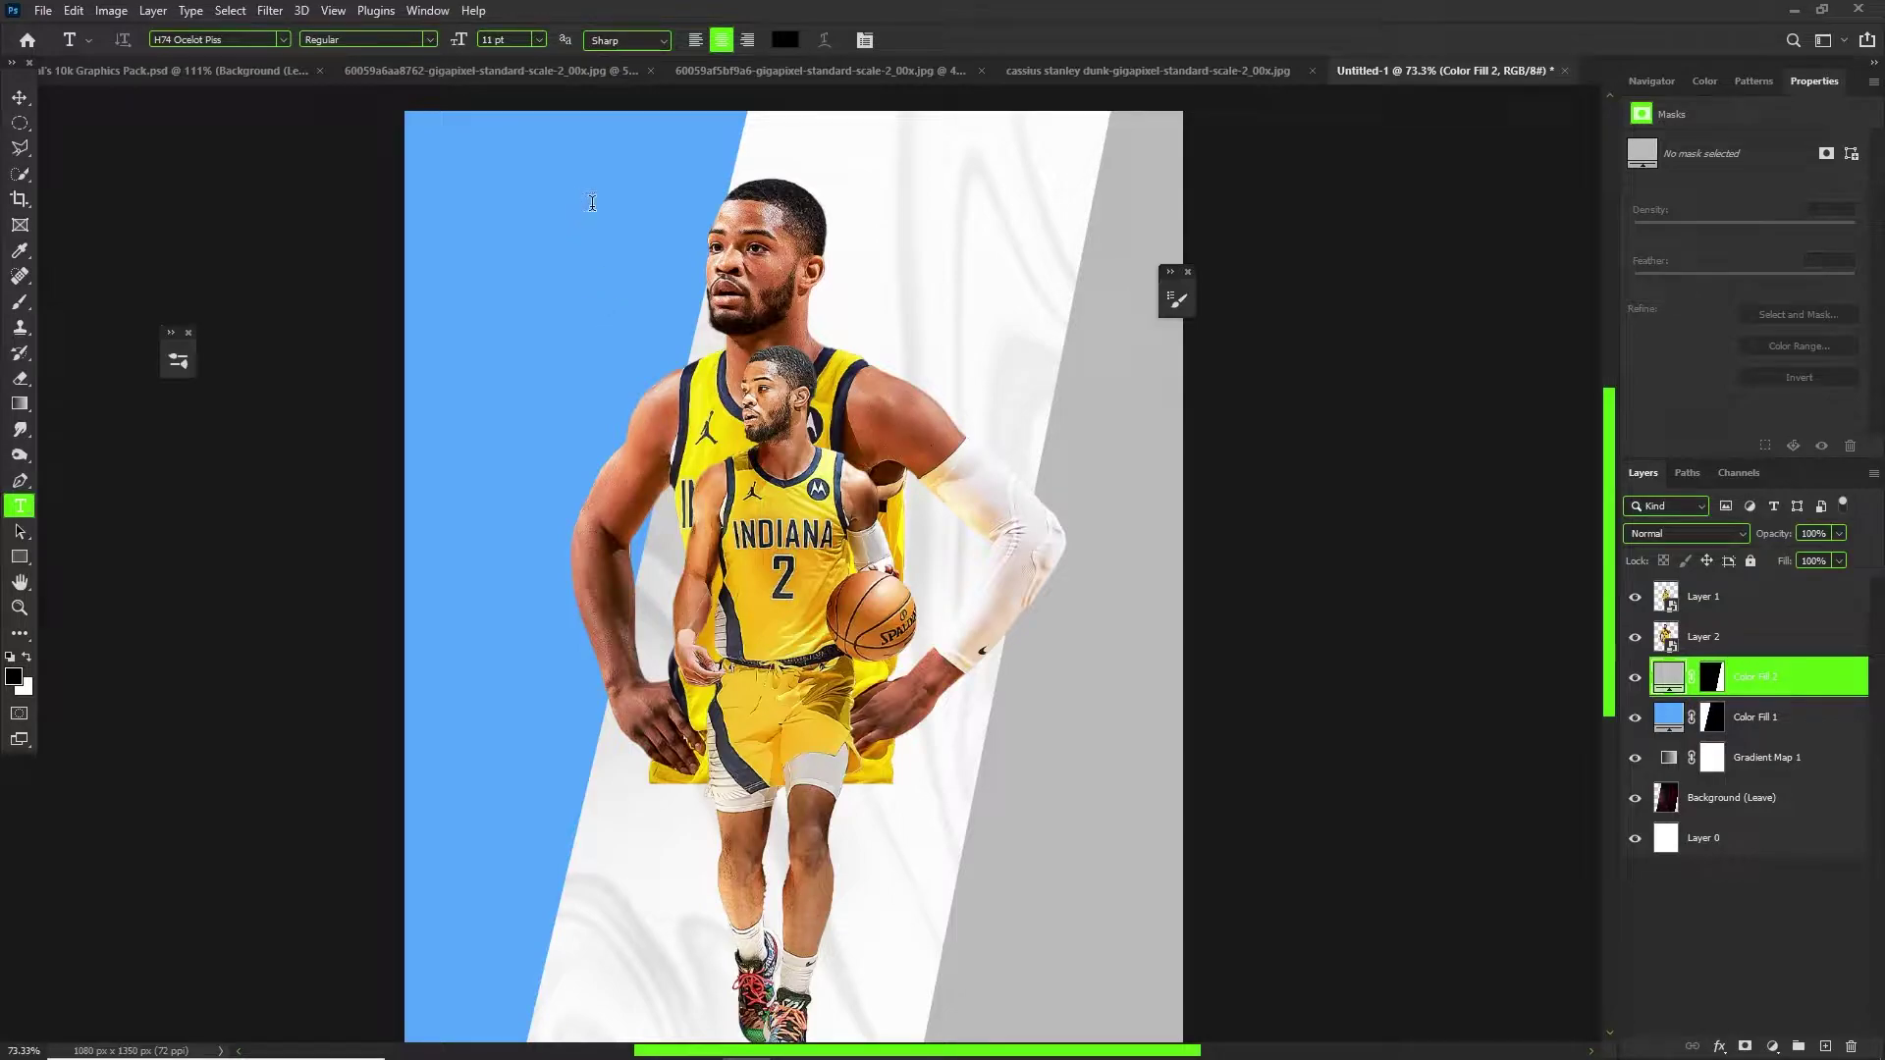
{"action": "type", "text": "CA"}
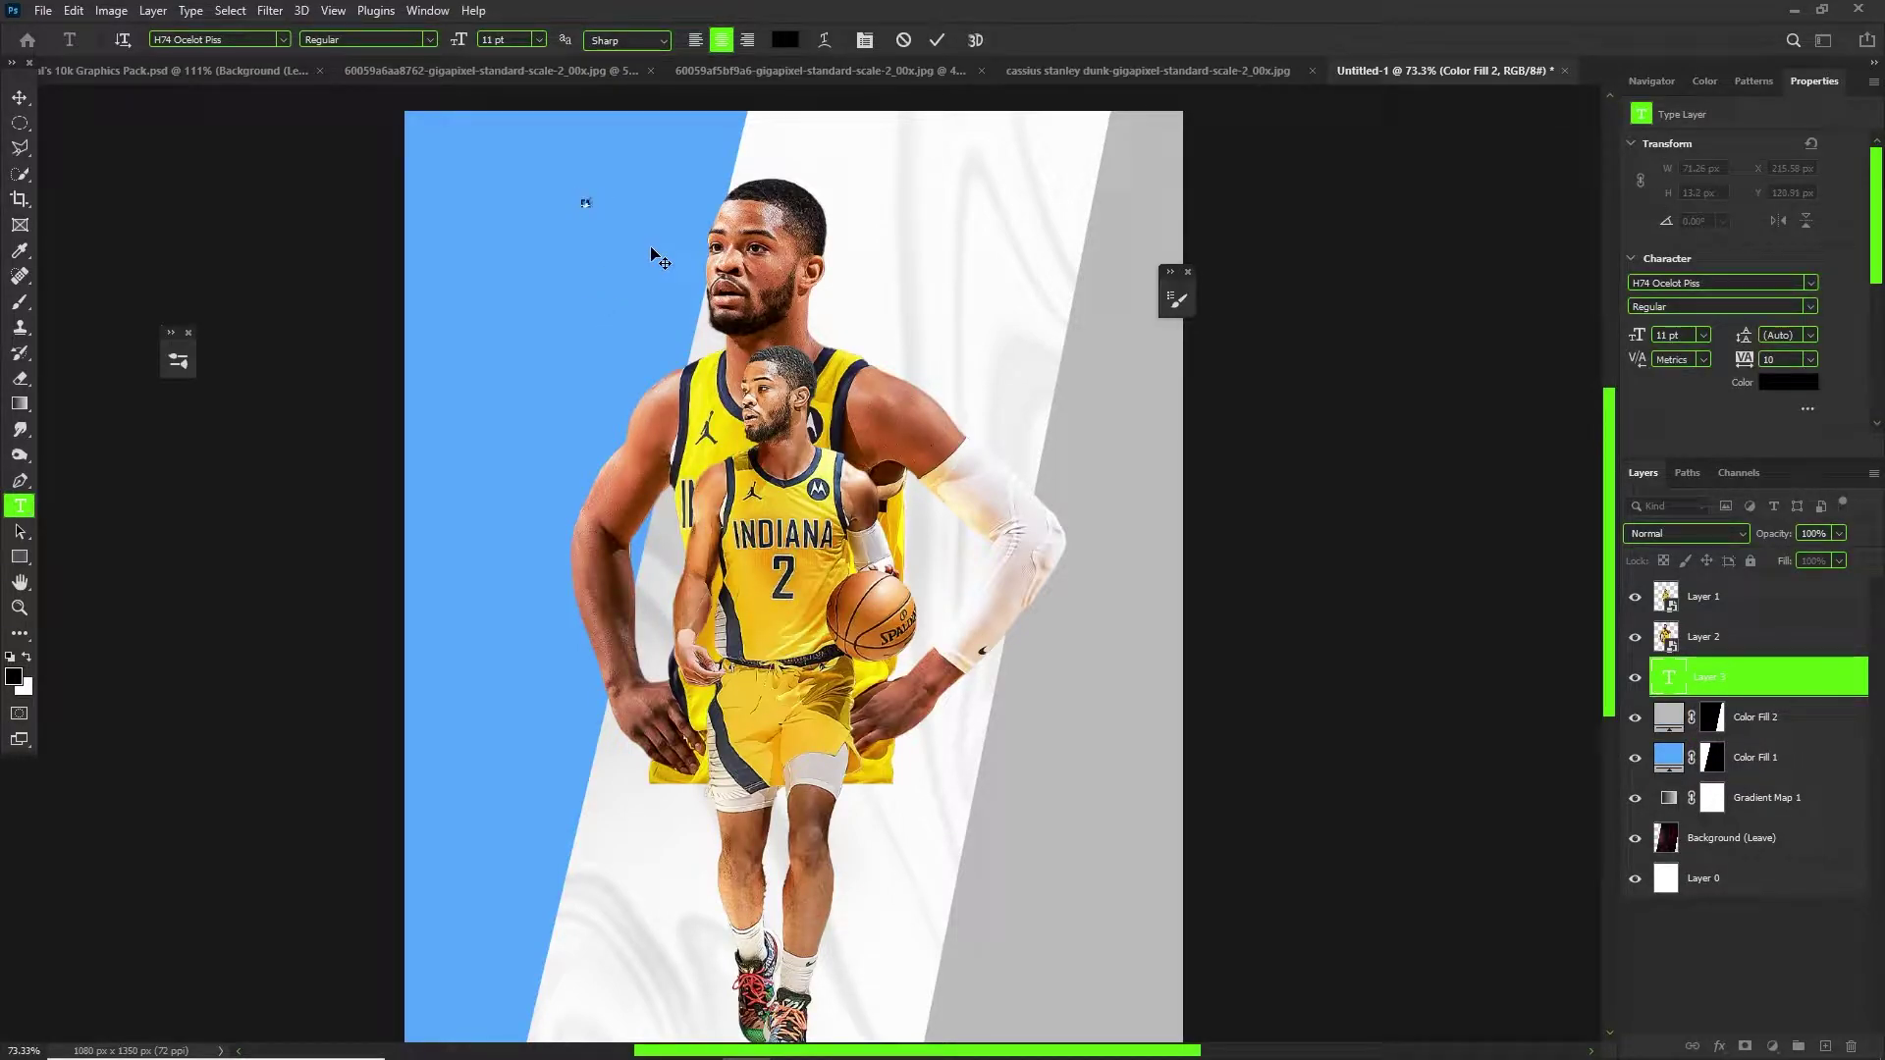
{"action": "type", "text": "SSIUS"}
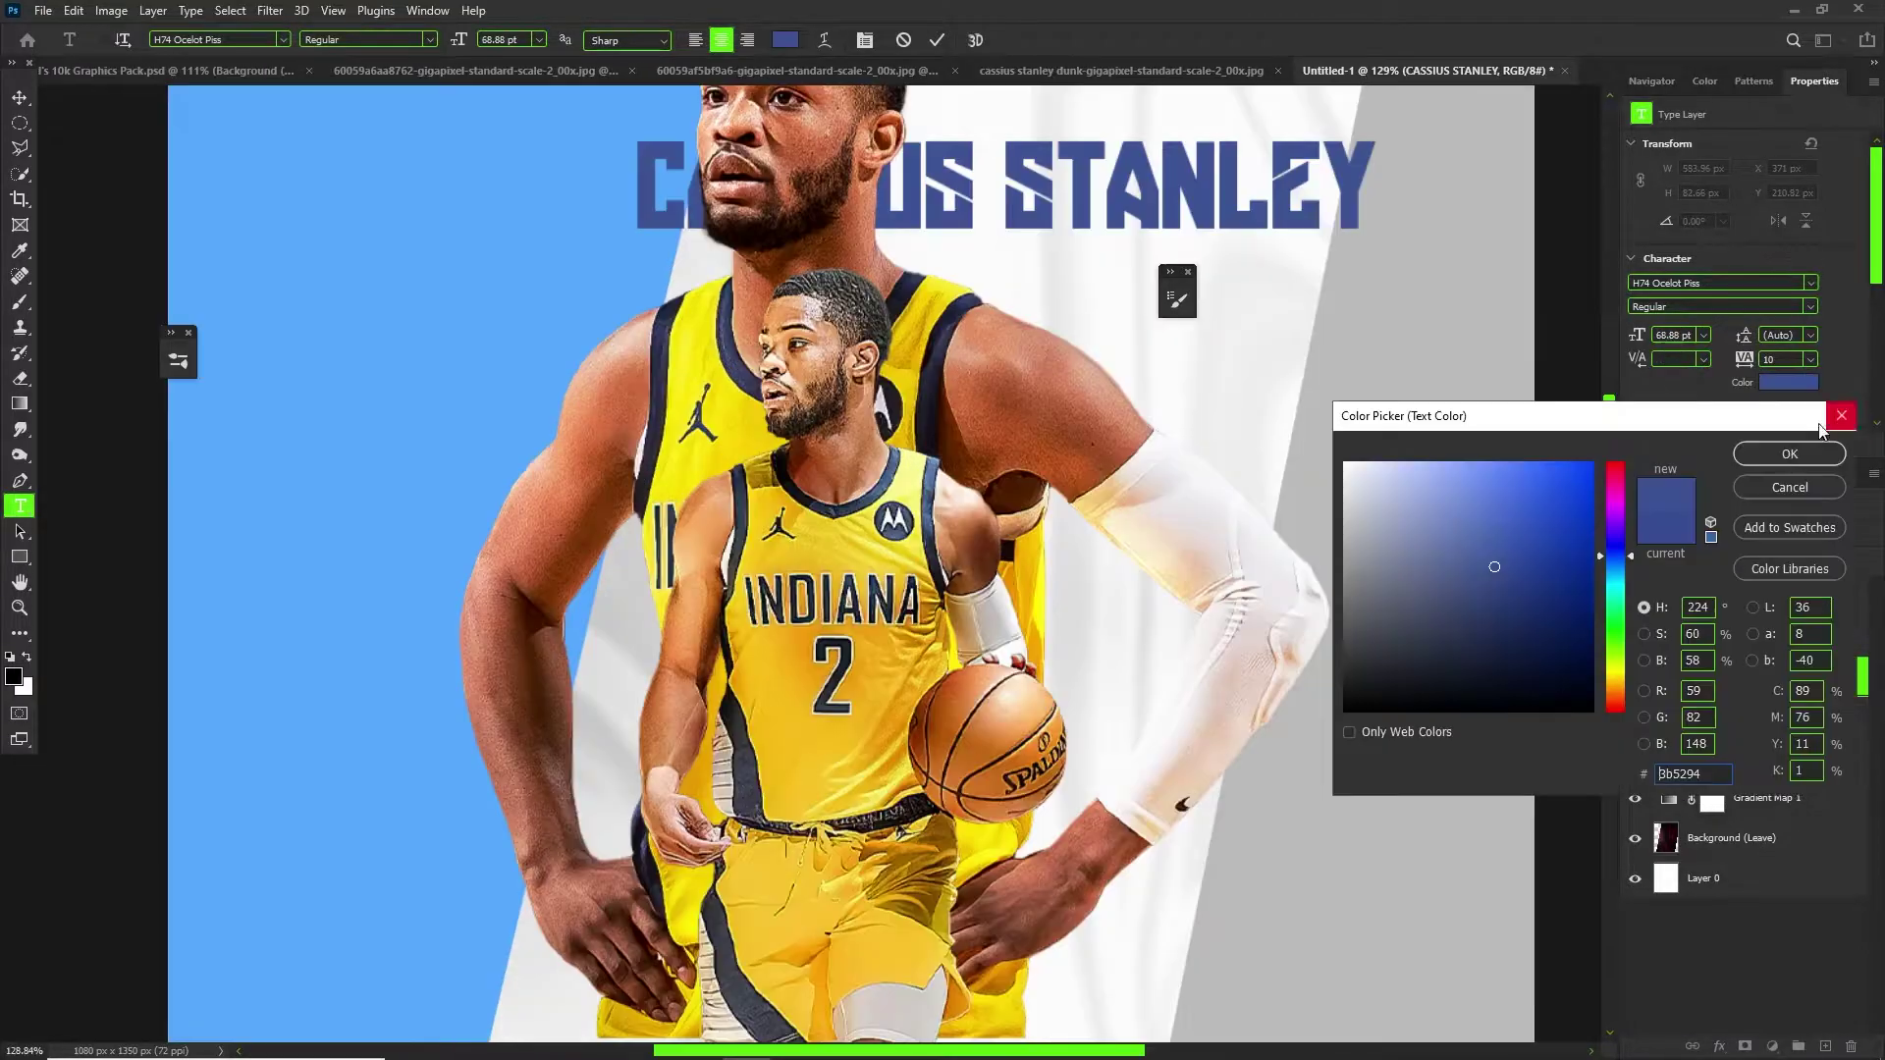
{"action": "left_click", "coordinate": [1784, 450]}
Rotate the text to about -76° and place it along the lower part of the blue panel's slanted edge.
{"action": "left_click", "coordinate": [1738, 685]}
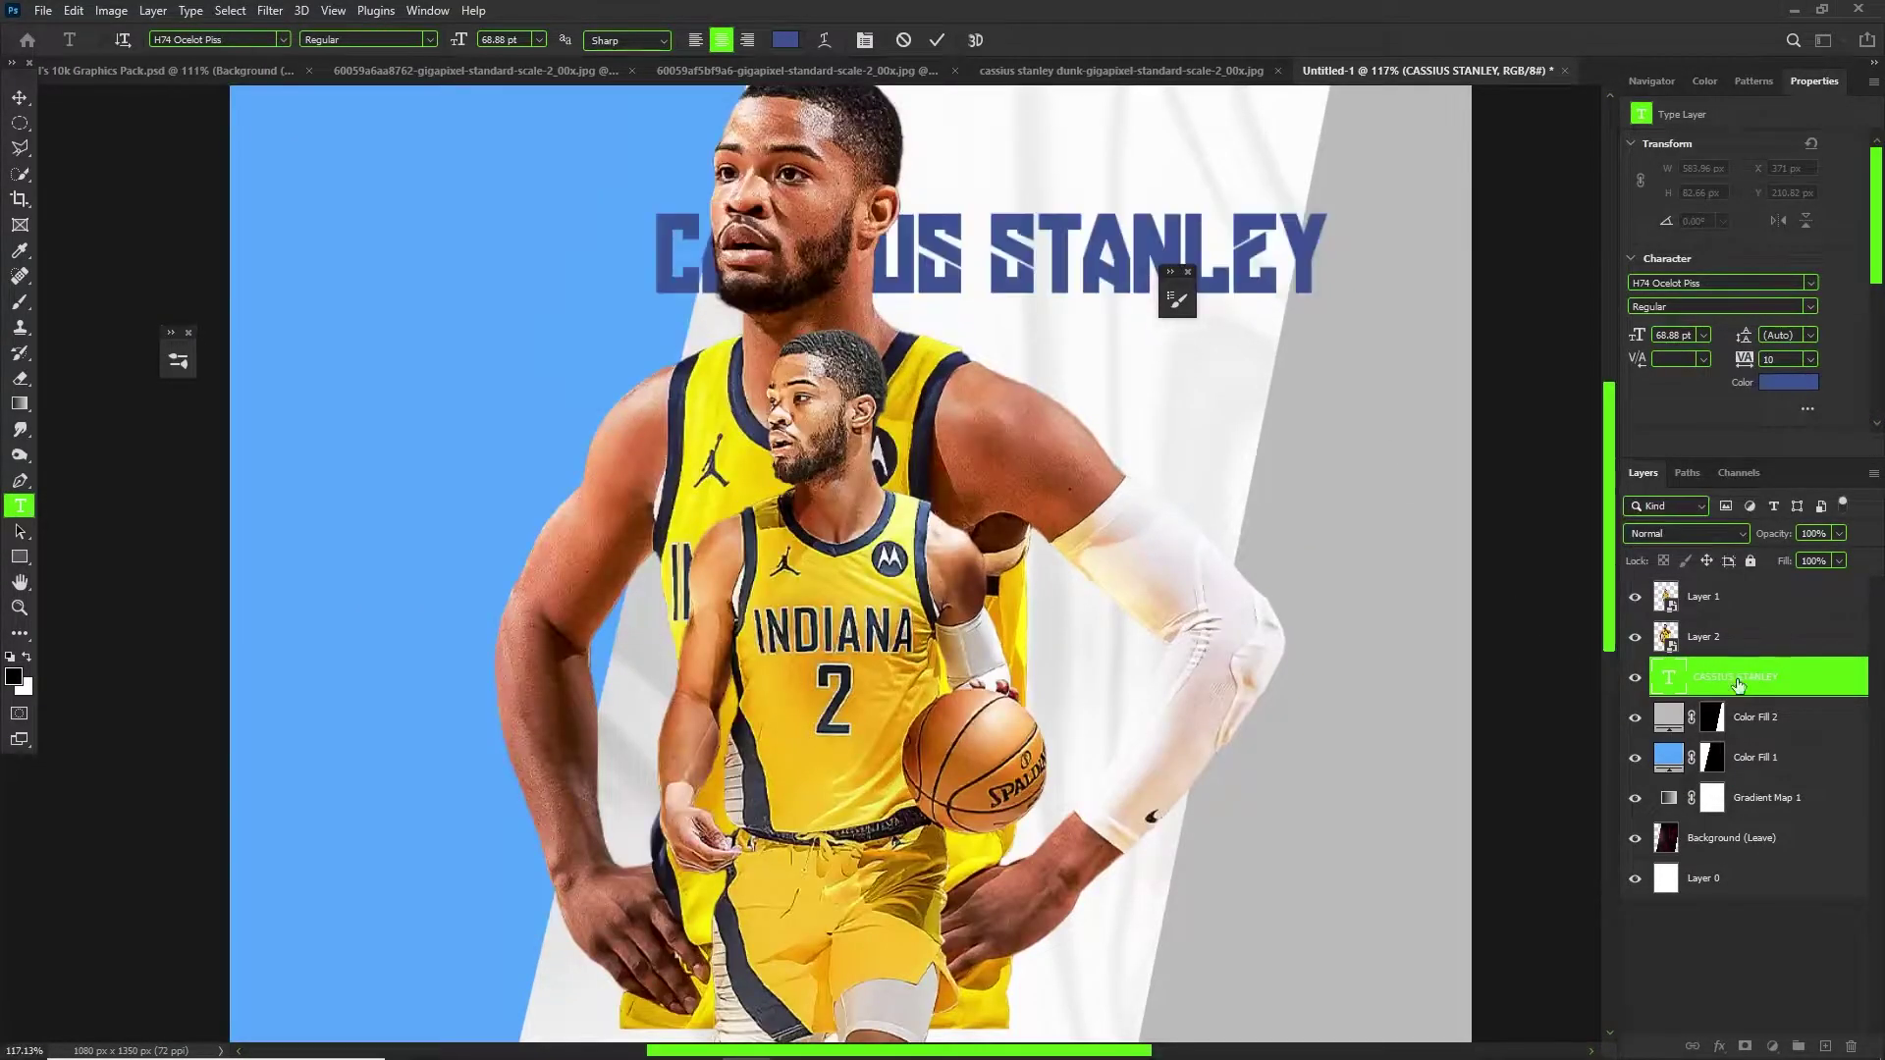
{"action": "scroll", "coordinate": [1085, 491], "scroll_direction": "down", "scroll_amount": 3}
{"action": "key", "text": "ctrl+t"}
{"action": "left_click_drag", "start_coordinate": [1244, 312], "coordinate": [761, 805]}
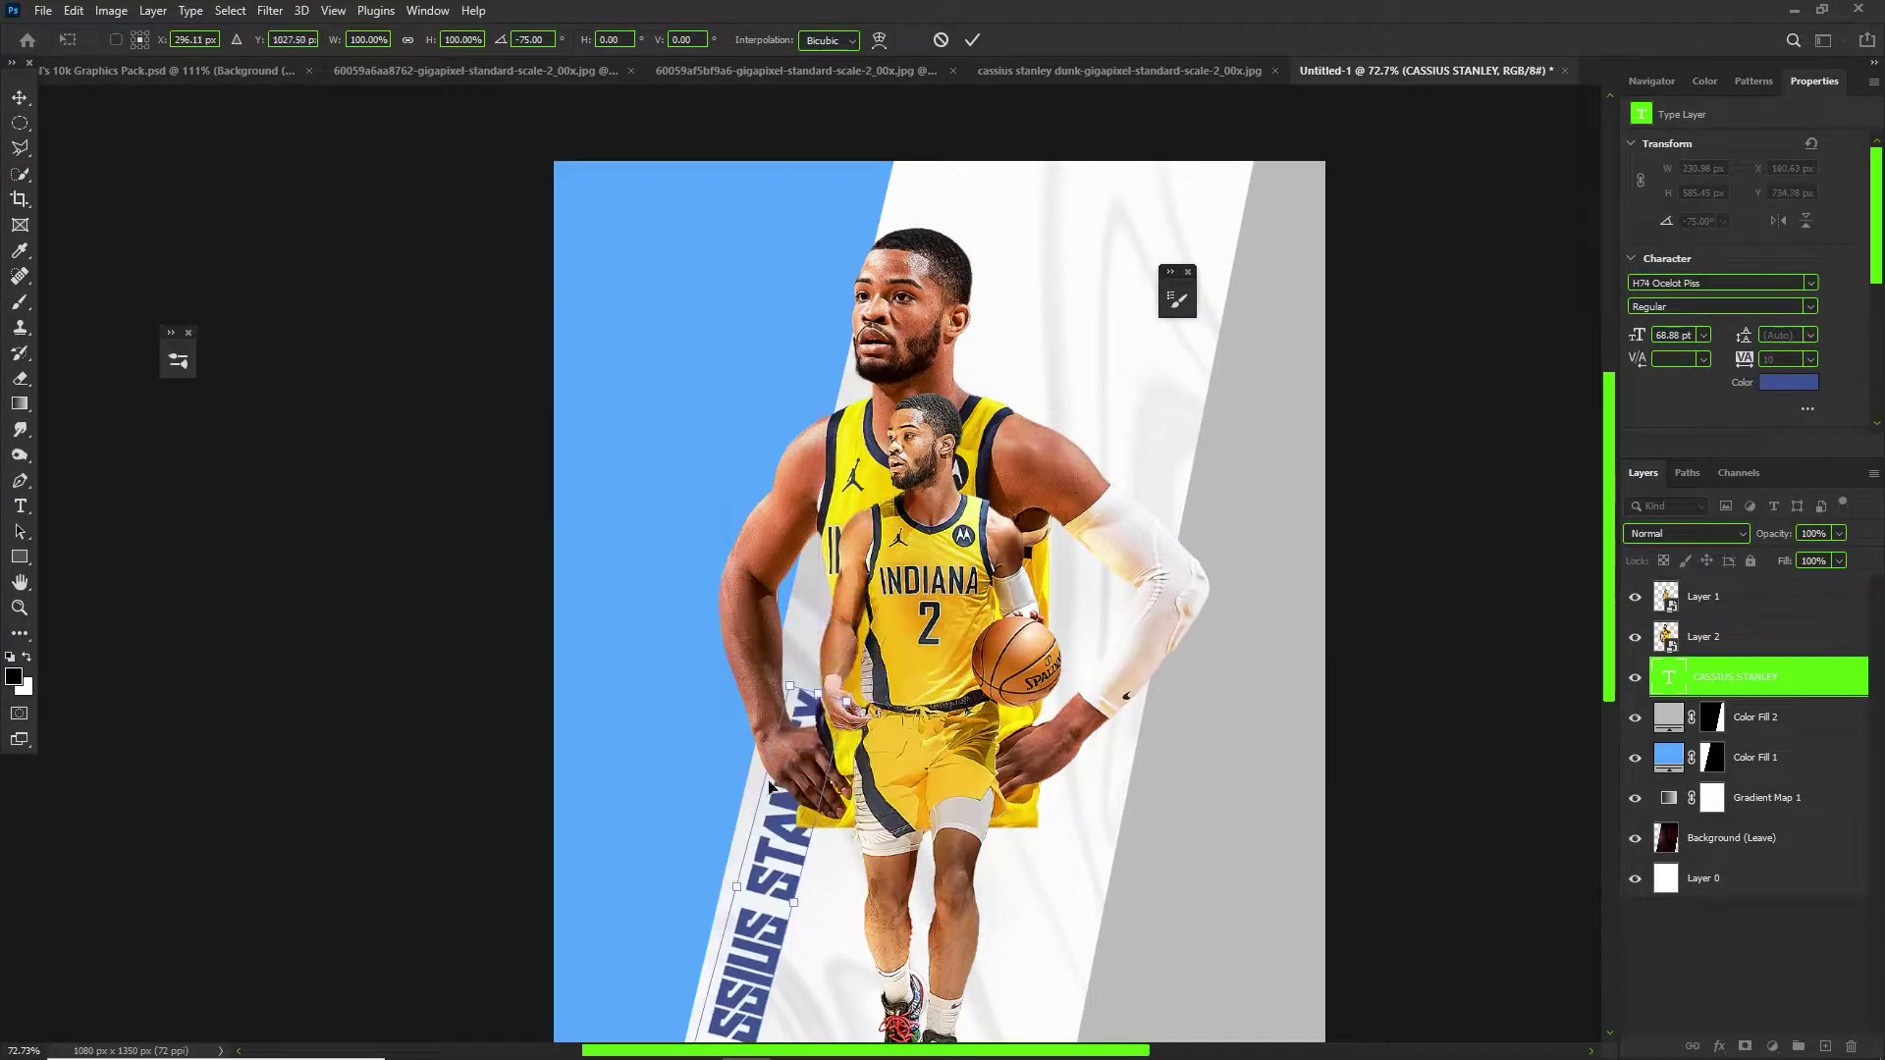
{"action": "scroll", "coordinate": [762, 803], "scroll_direction": "down", "scroll_amount": 2}
{"action": "scroll", "coordinate": [754, 716], "scroll_direction": "up", "scroll_amount": 3}
{"action": "left_click_drag", "start_coordinate": [926, 313], "coordinate": [921, 310]}
{"action": "left_click_drag", "start_coordinate": [827, 470], "coordinate": [937, 5]}
{"action": "key", "text": "Return"}
Duplicate the slanted text and place the copy in line above the original along the blue panel's edge.
{"action": "key", "text": "ctrl+j"}
{"action": "key", "text": "ctrl+t"}
{"action": "scroll", "coordinate": [945, 590], "scroll_direction": "down", "scroll_amount": 6}
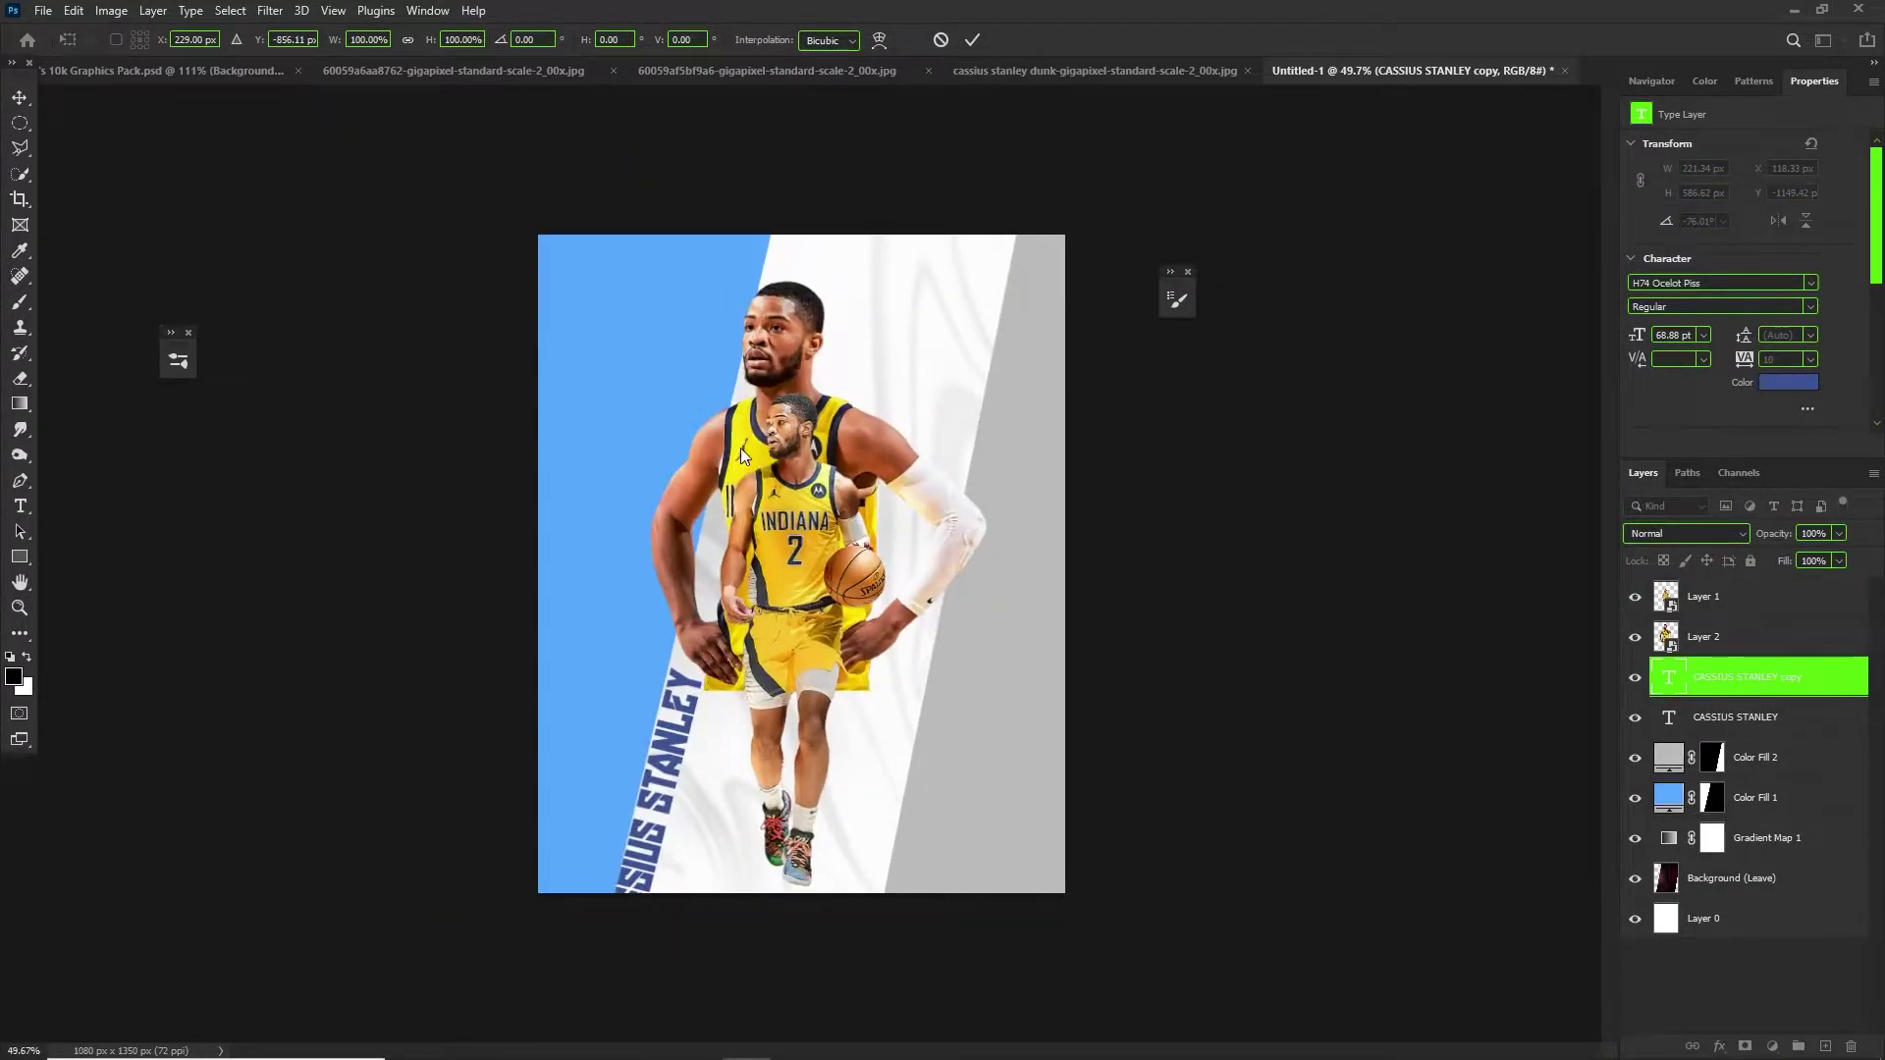
{"action": "key", "text": "Return"}
{"action": "key", "text": "t"}
{"action": "scroll", "coordinate": [828, 553], "scroll_direction": "down", "scroll_amount": 2}
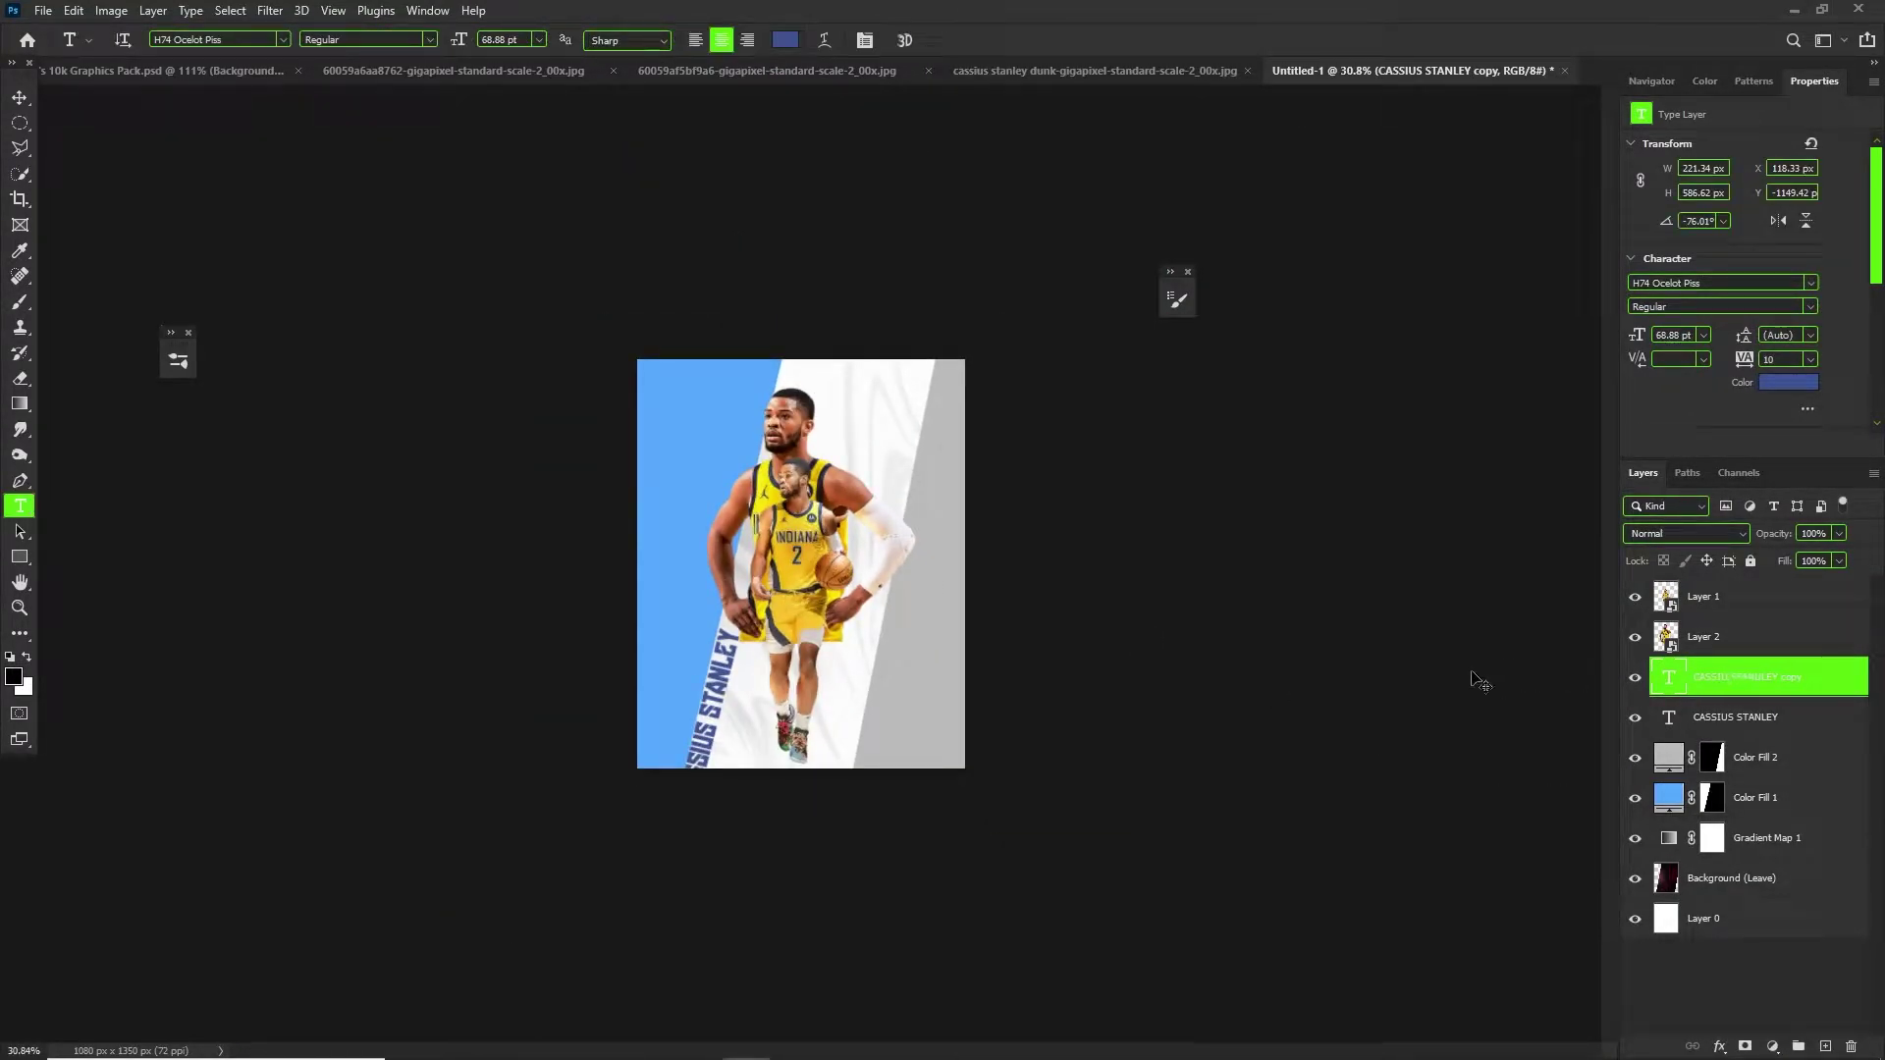
{"action": "key", "text": "ctrl+t"}
{"action": "left_click_drag", "start_coordinate": [693, 120], "coordinate": [695, 640]}
{"action": "scroll", "coordinate": [764, 598], "scroll_direction": "up", "scroll_amount": 1}
{"action": "scroll", "coordinate": [767, 606], "scroll_direction": "up", "scroll_amount": 8}
{"action": "key", "text": "Return"}
Hide both player layers and extend the slanted text line past the canvas's upper edge with a second copy.
{"action": "left_click", "coordinate": [1733, 716]}
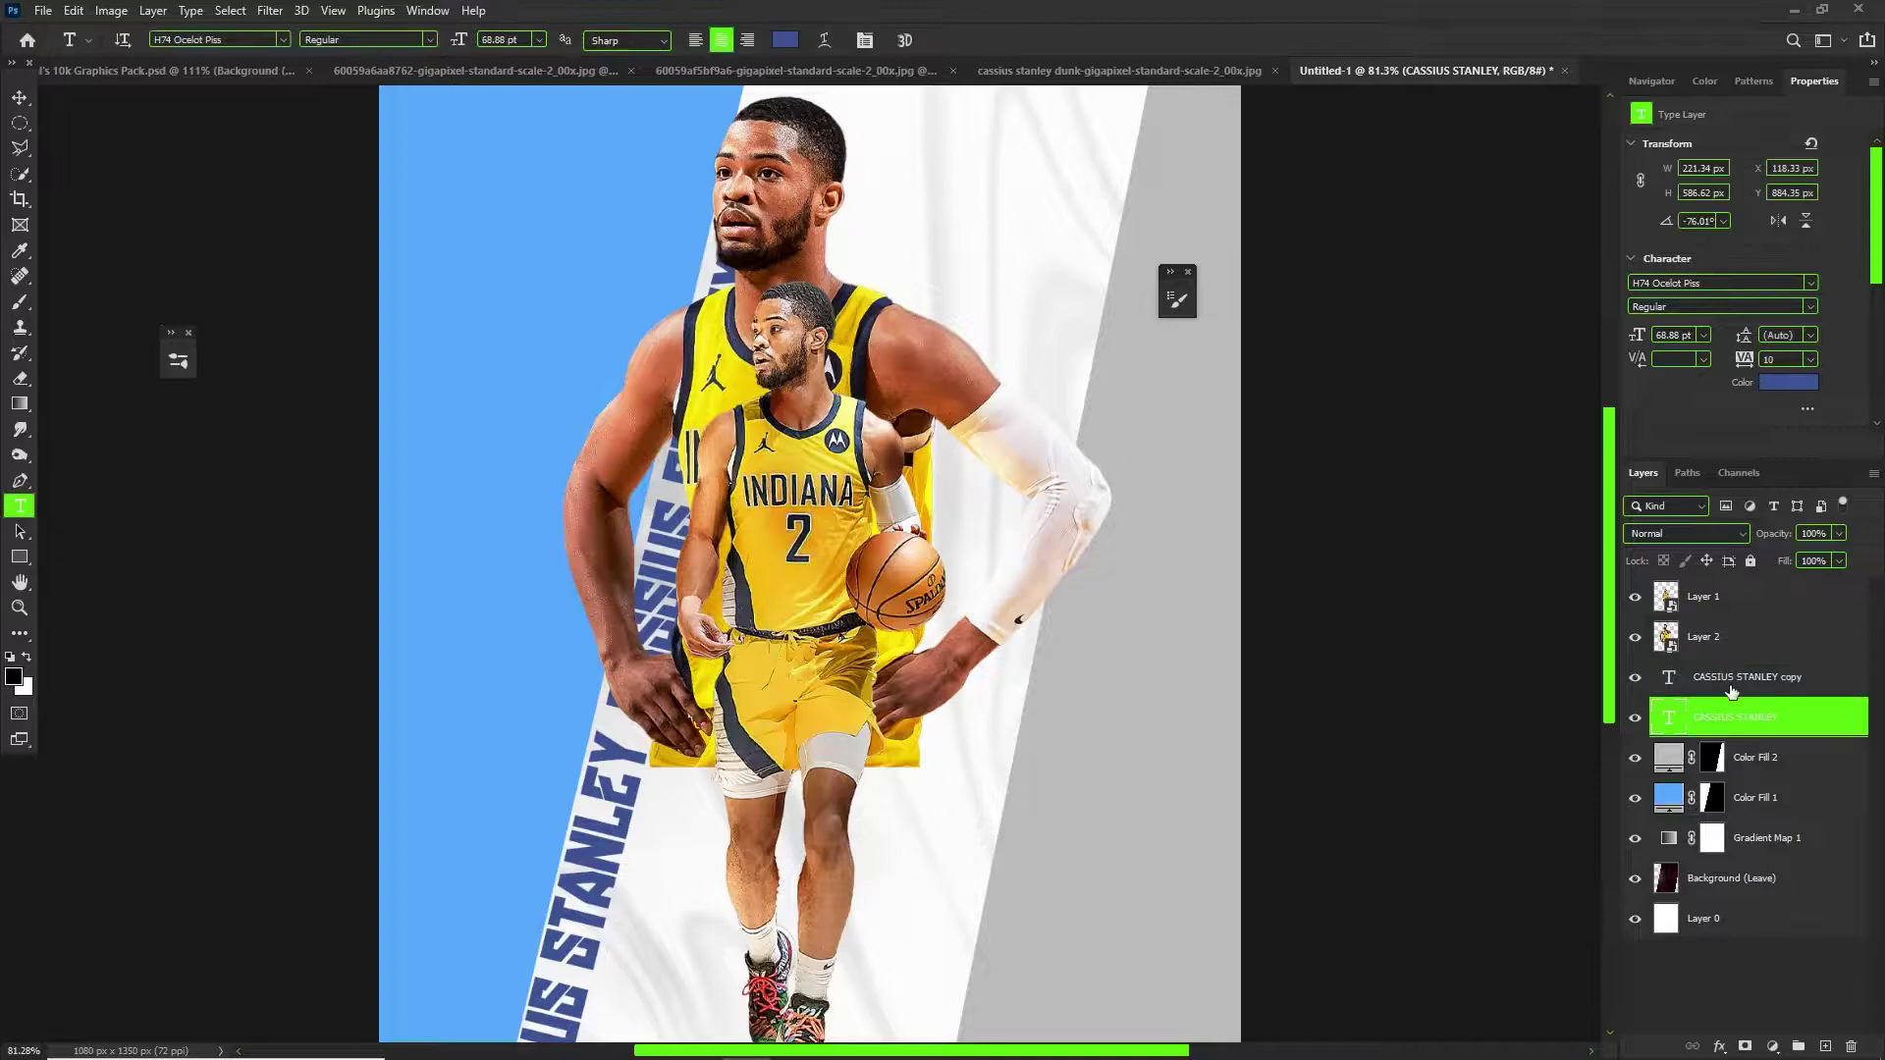
{"action": "left_click", "coordinate": [1733, 692]}
{"action": "key", "text": "ctrl+j"}
{"action": "key", "text": "ctrl+t"}
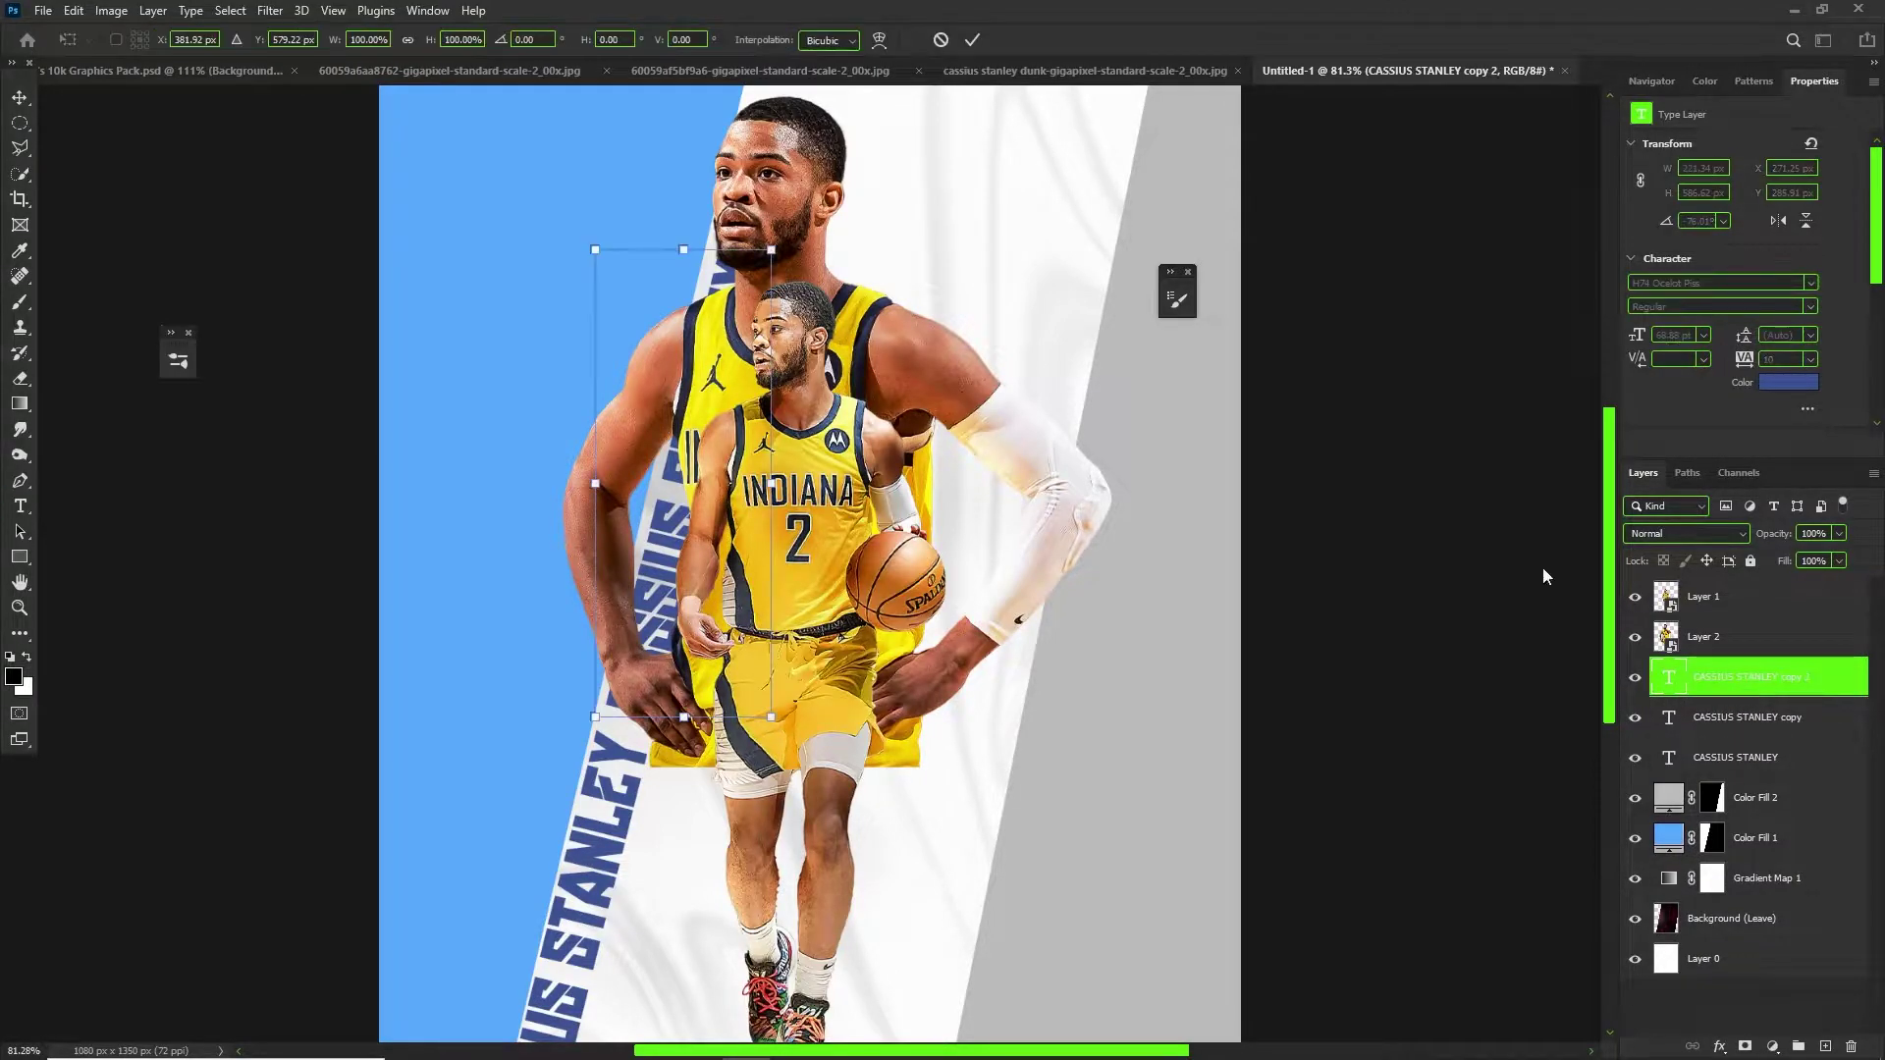
{"action": "scroll", "coordinate": [782, 378], "scroll_direction": "down", "scroll_amount": 3}
{"action": "left_click_drag", "start_coordinate": [783, 377], "coordinate": [795, 209]}
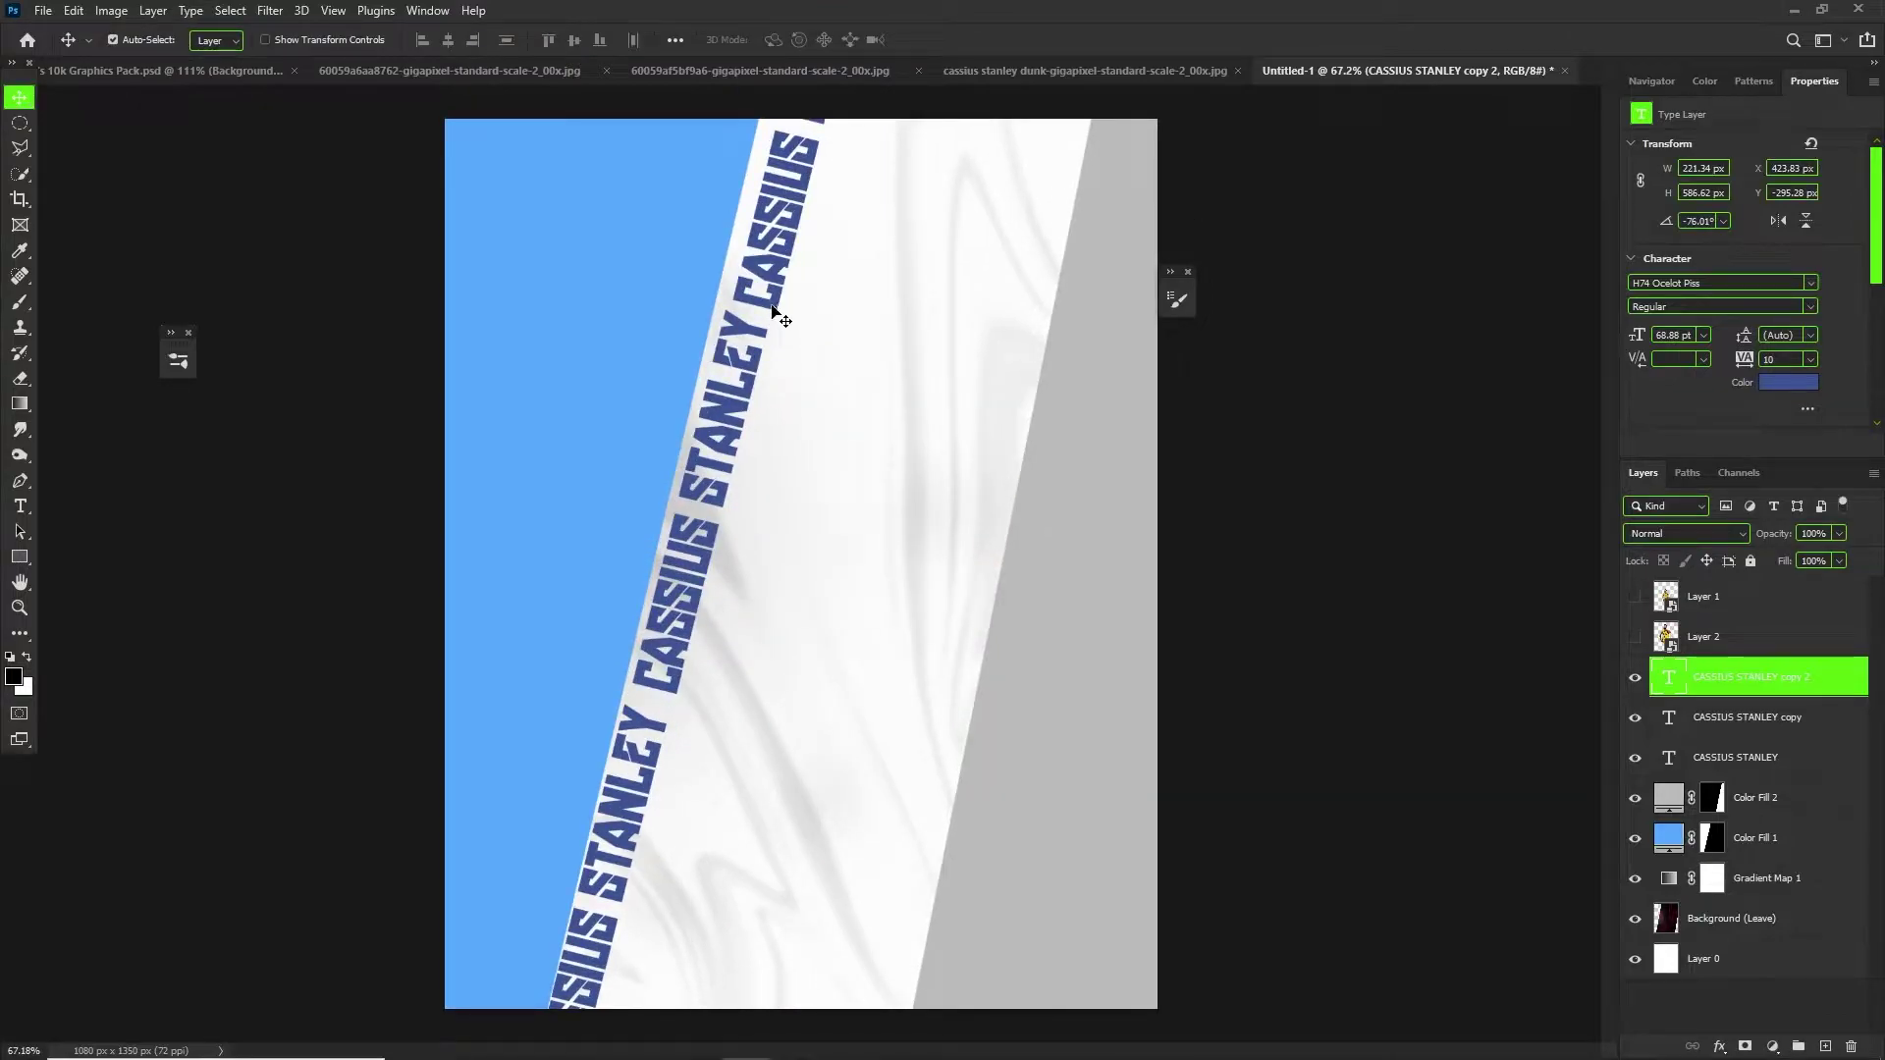
{"action": "left_click_drag", "start_coordinate": [772, 307], "coordinate": [767, 305]}
Duplicate the three text layers and place the copies as a second slanted column beside the first, offset downward.
{"action": "left_click", "coordinate": [1757, 757], "text": "shift"}
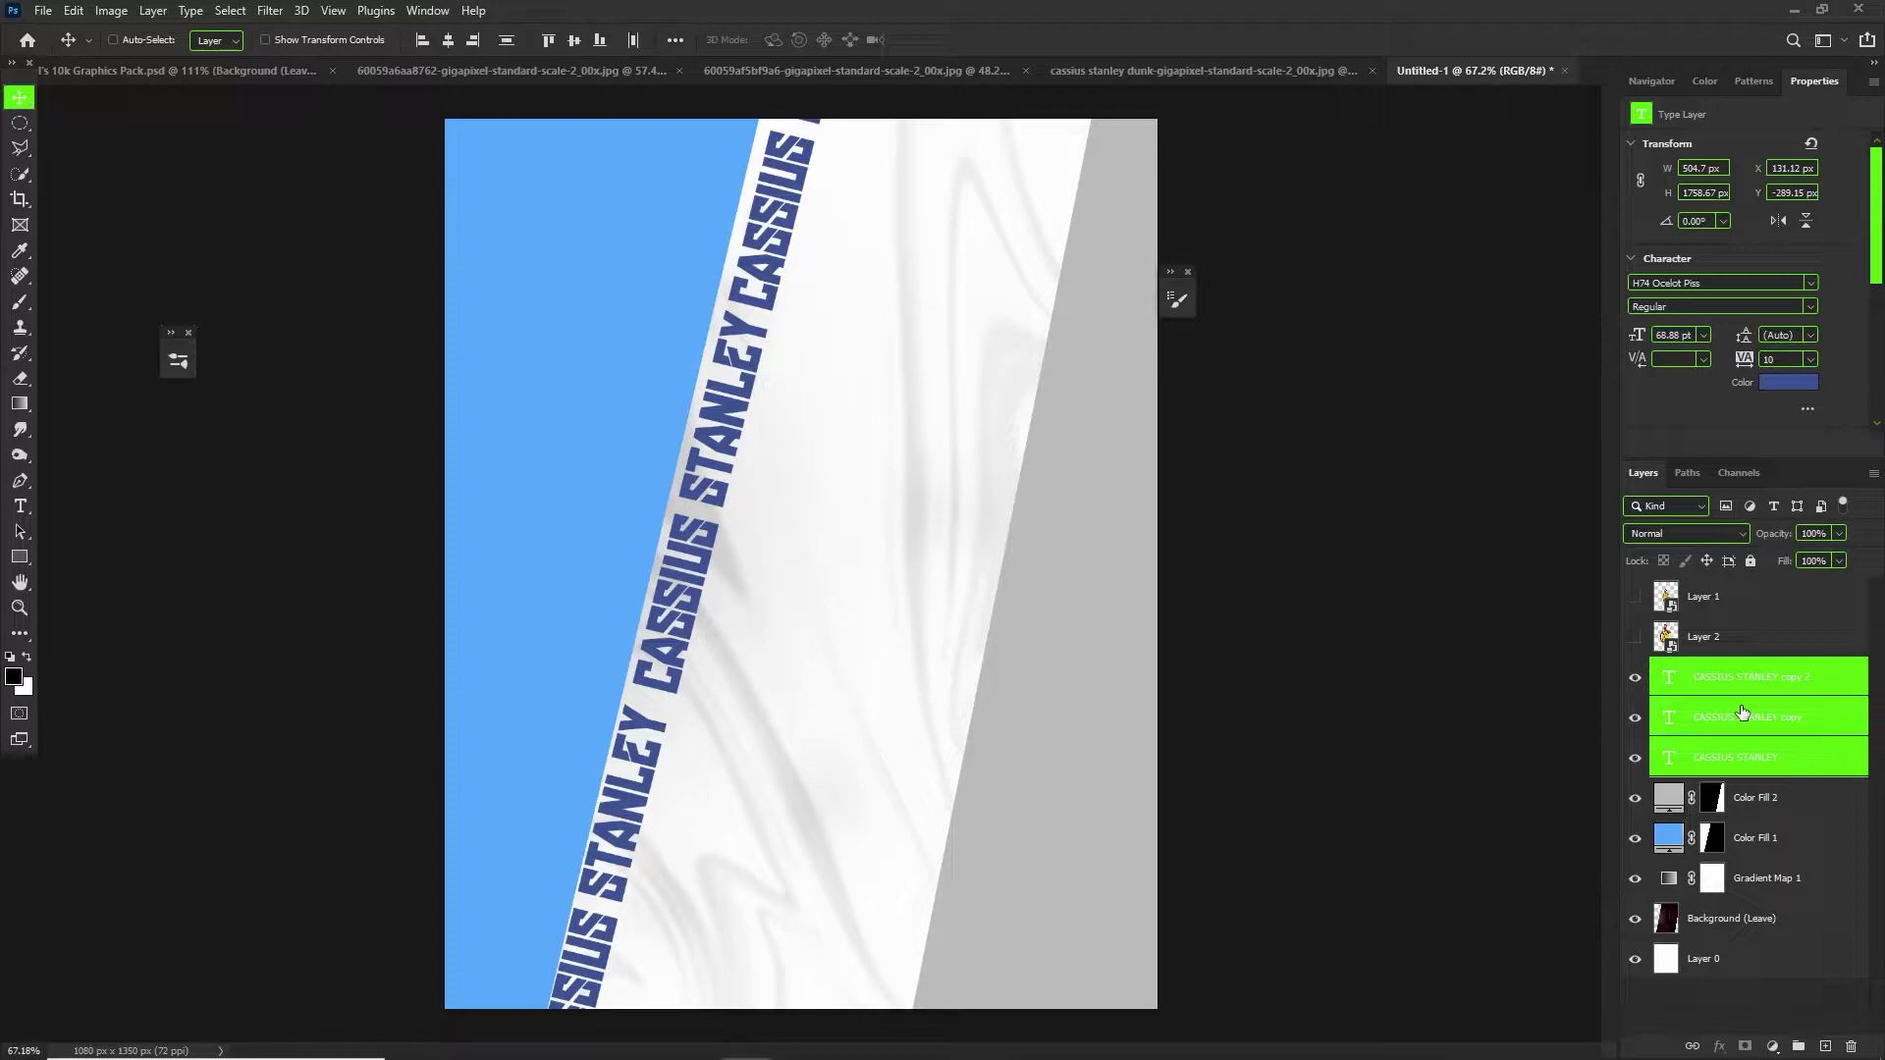
{"action": "key", "text": "ctrl+j"}
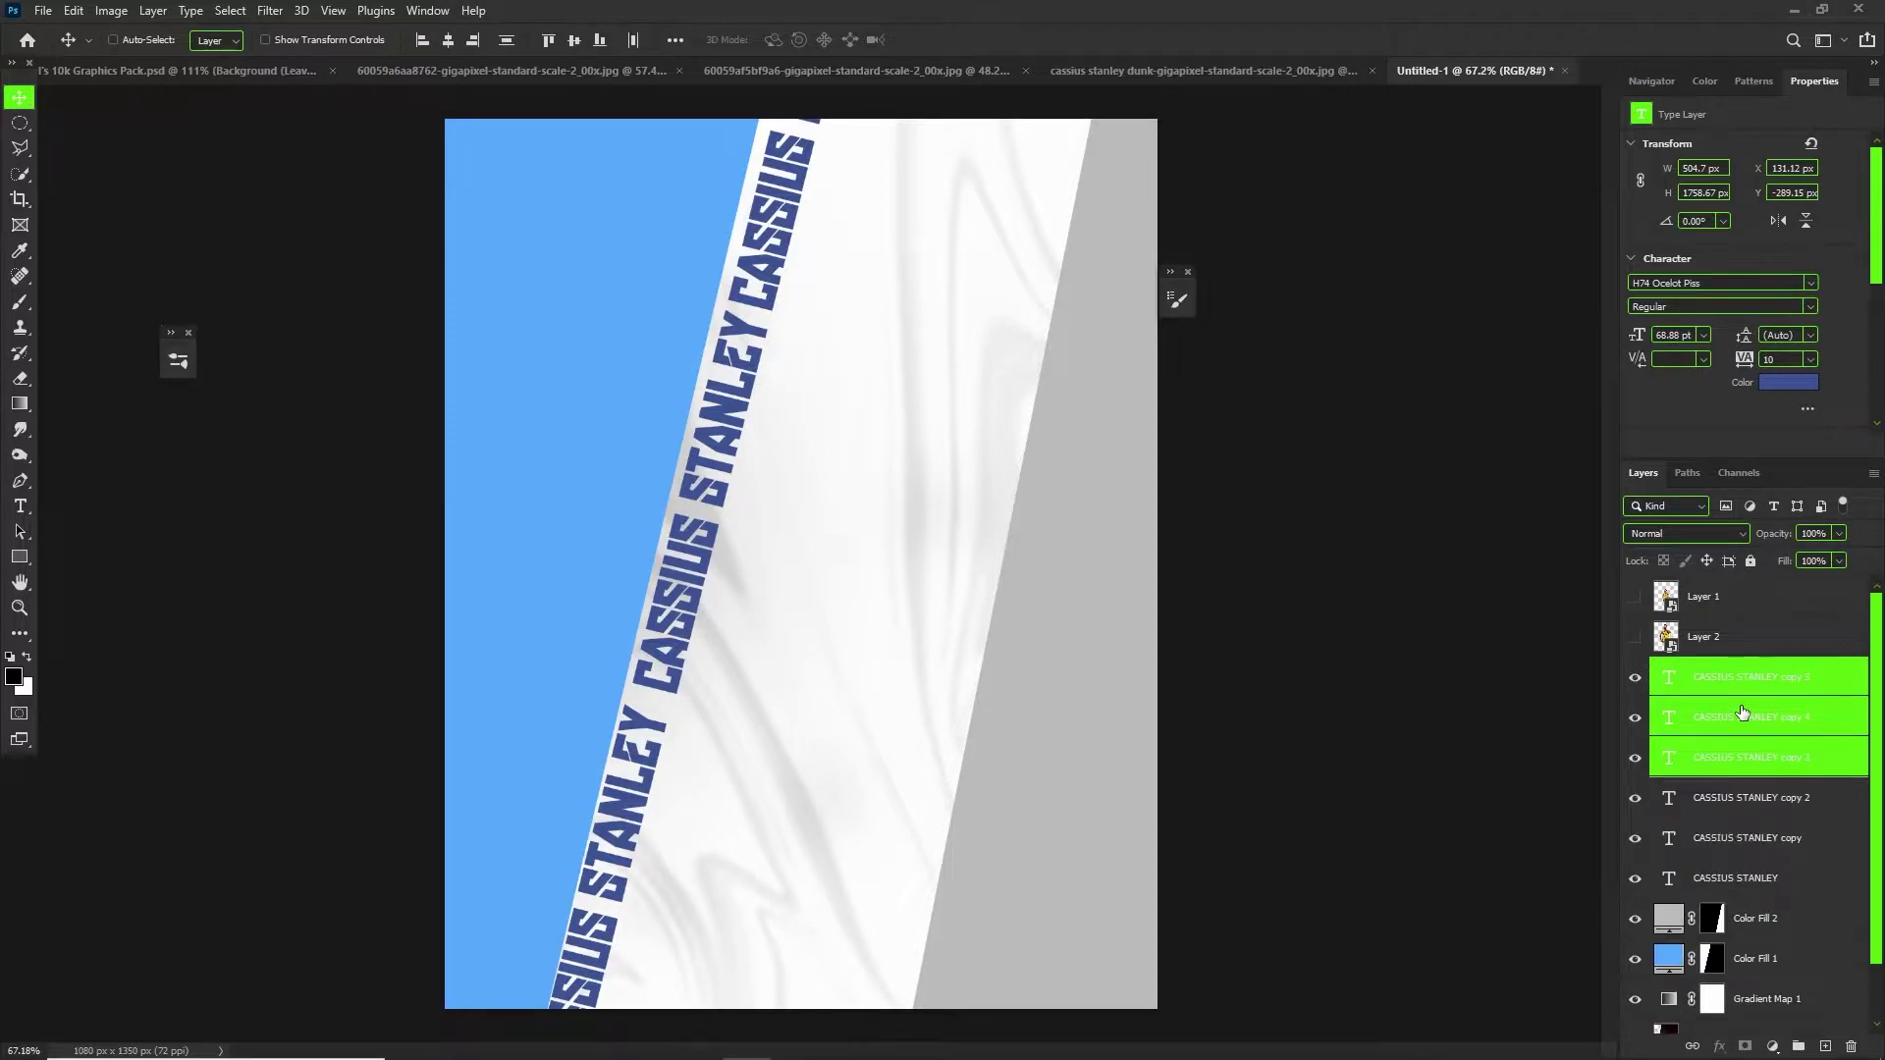
{"action": "key", "text": "ctrl+t"}
{"action": "left_click_drag", "start_coordinate": [819, 547], "coordinate": [736, 718]}
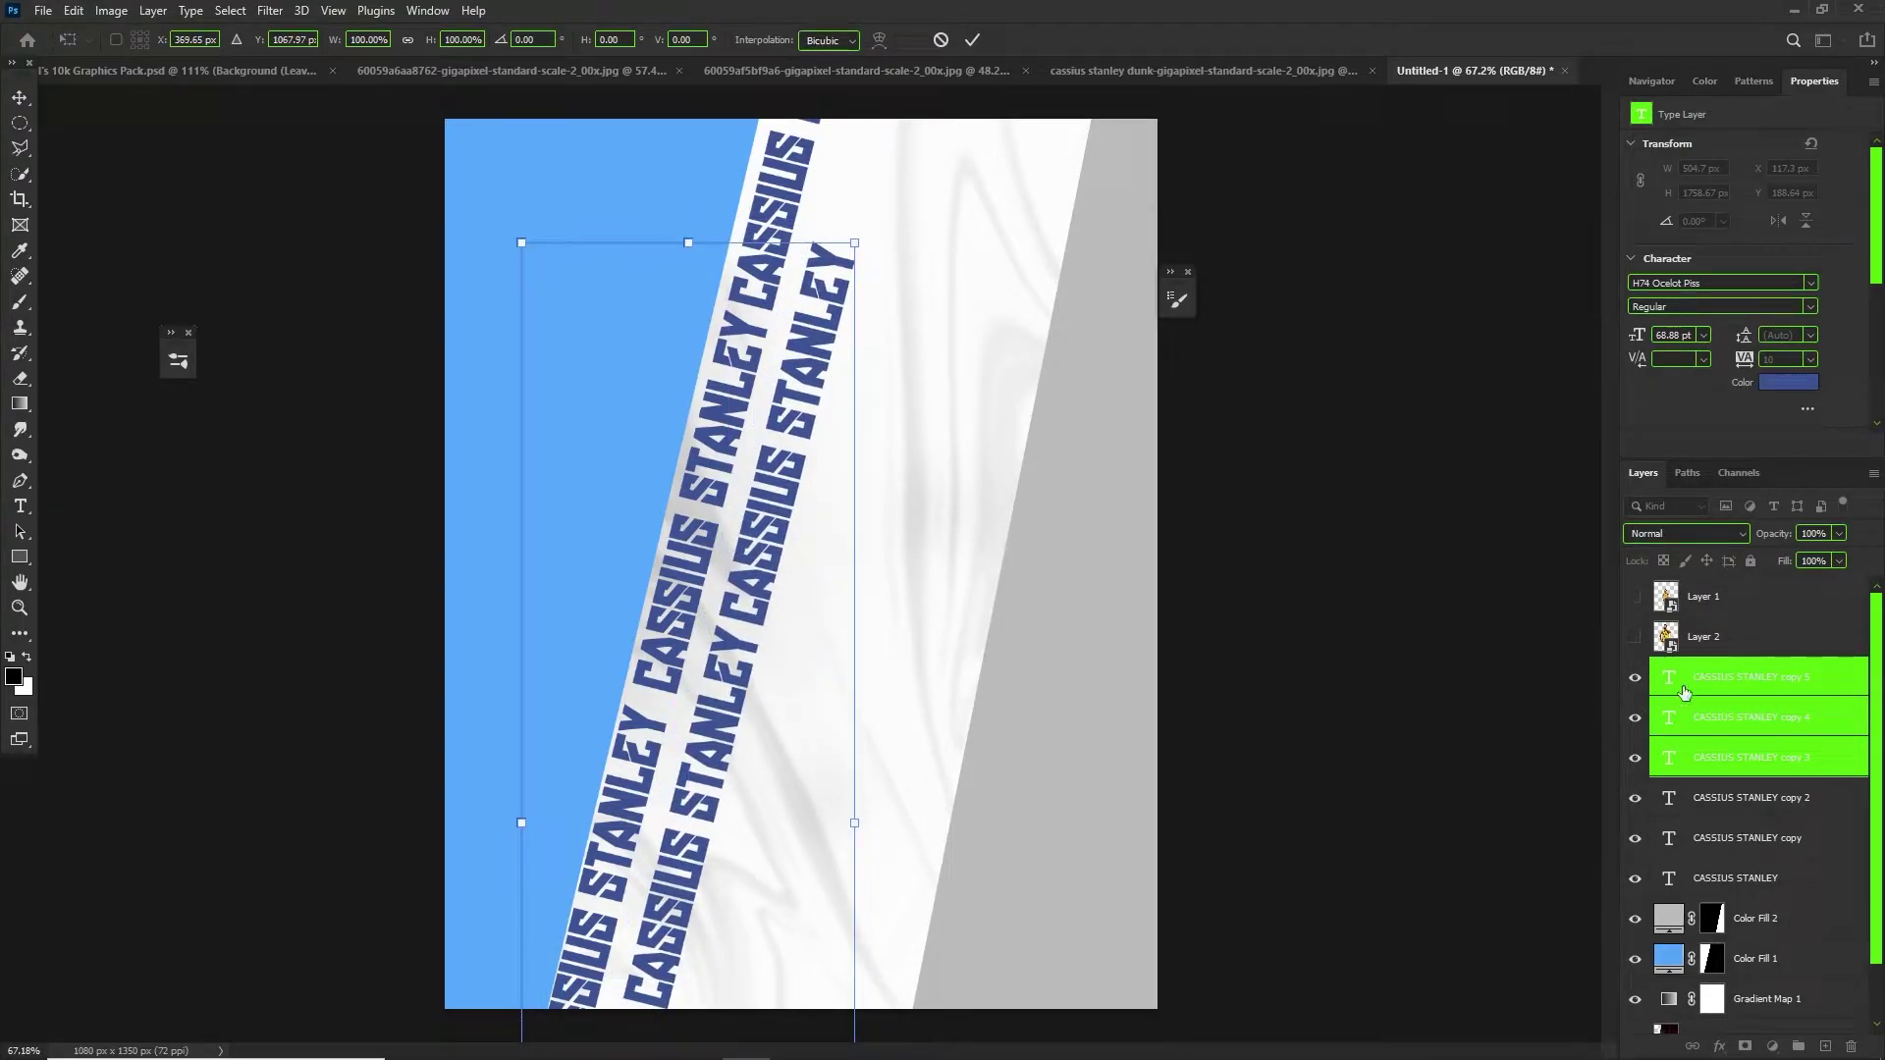
{"action": "key", "text": "Return"}
Duplicate the uppermost text of the second column and align the copy above it to fill the gap at the canvas's upper edge.
{"action": "left_click", "coordinate": [802, 301]}
{"action": "left_click", "coordinate": [927, 329]}
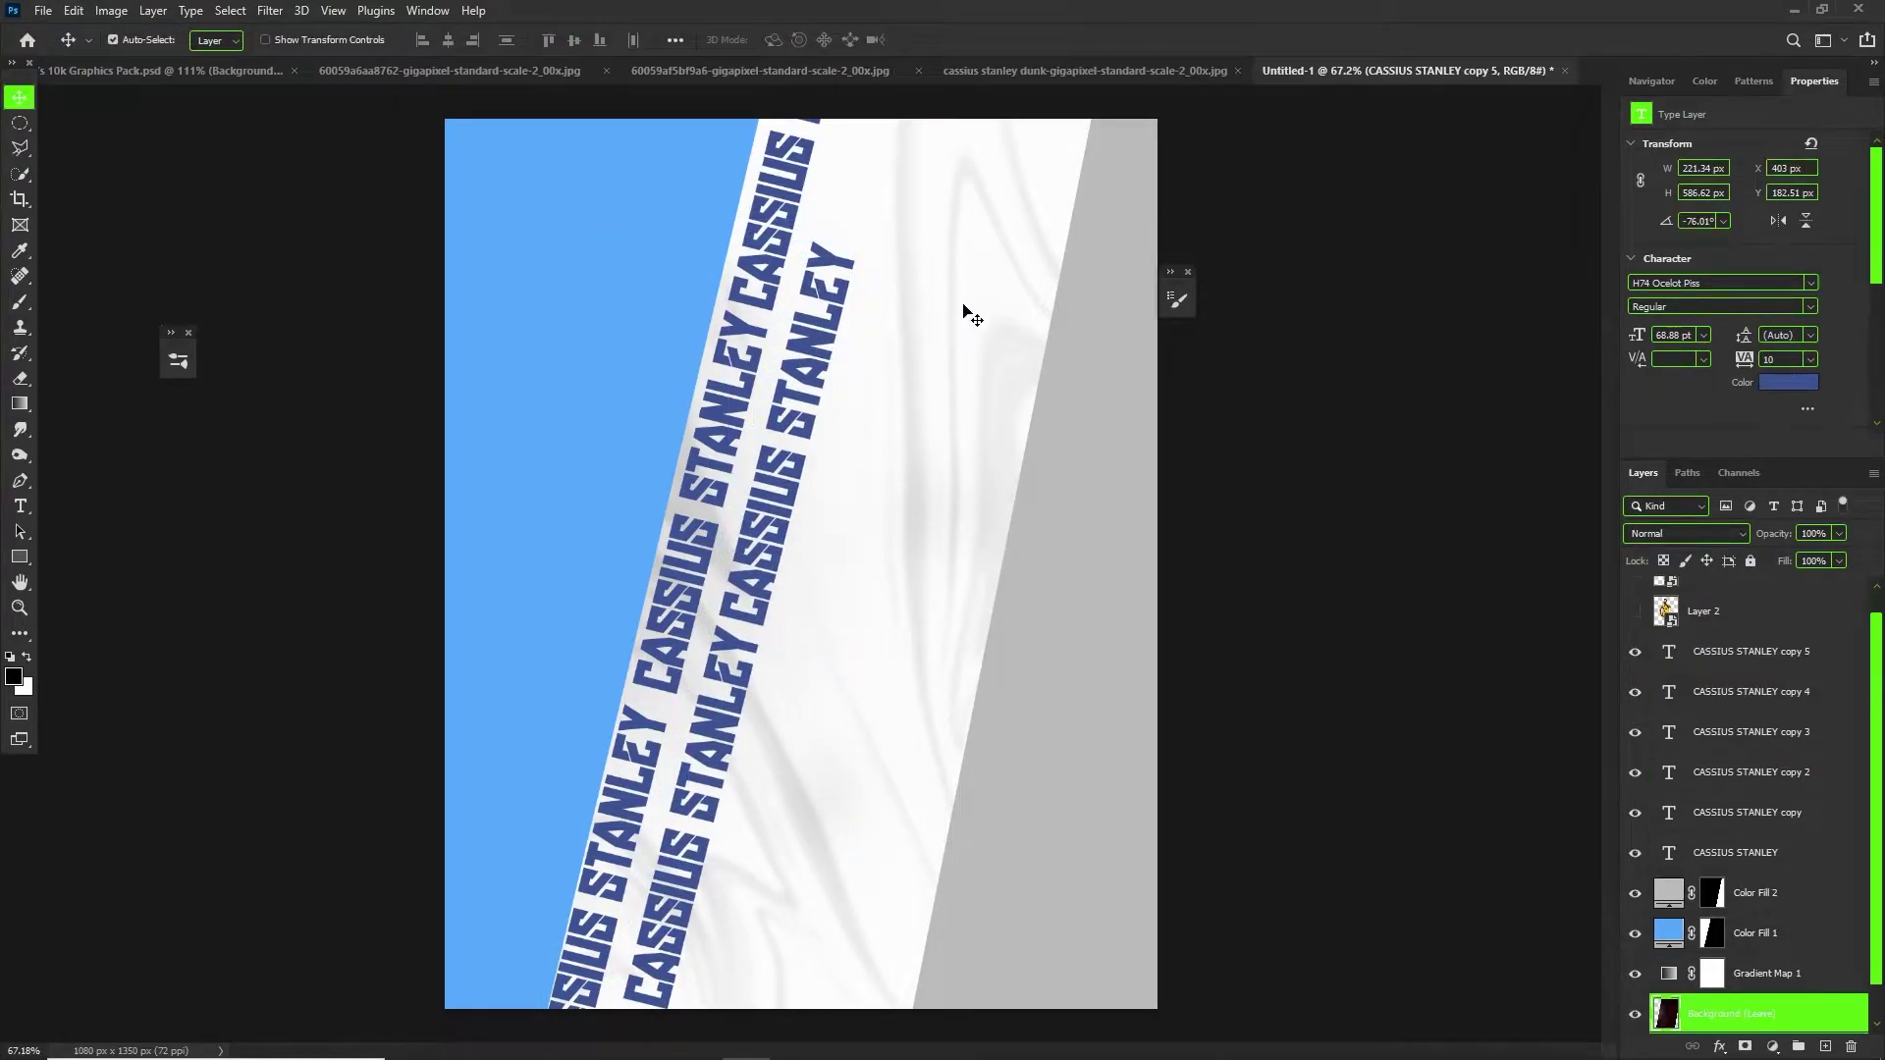
{"action": "left_click", "coordinate": [830, 343]}
{"action": "key", "text": "ctrl+j"}
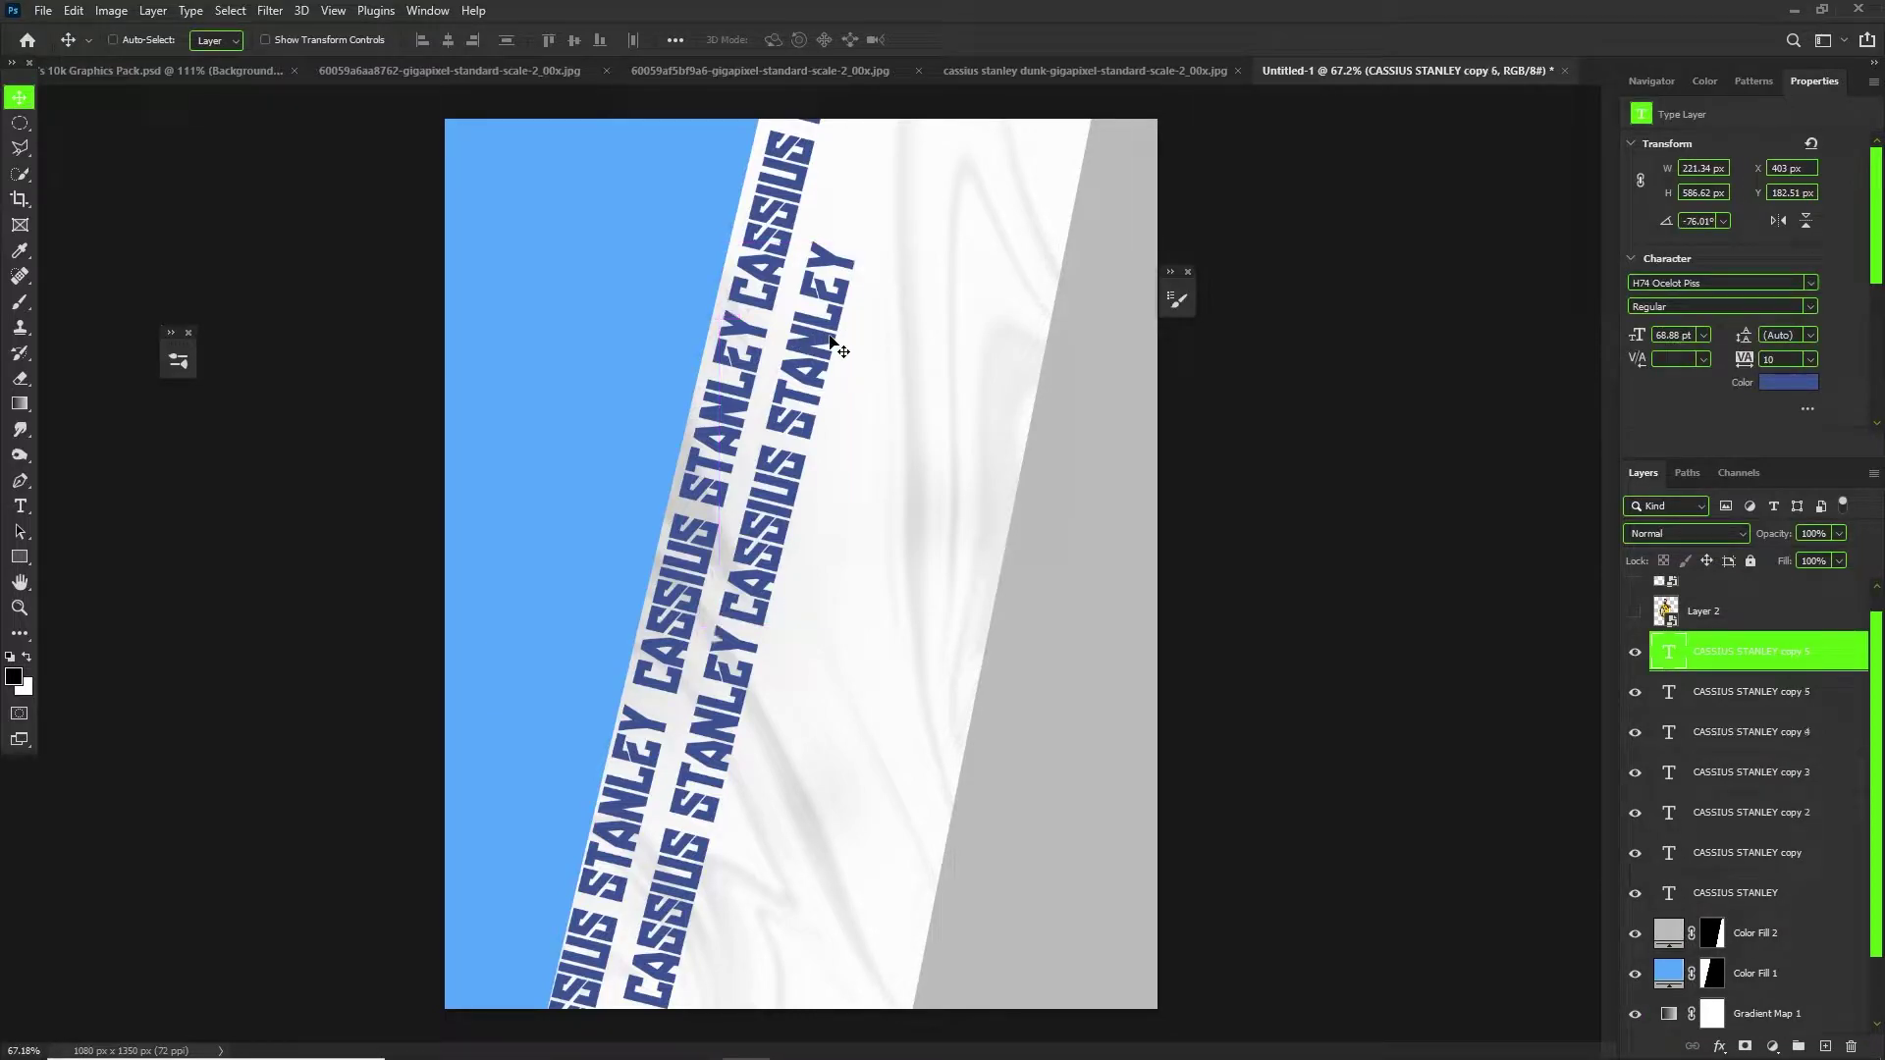
{"action": "key", "text": "ctrl+t"}
{"action": "left_click_drag", "start_coordinate": [797, 395], "coordinate": [859, 206]}
{"action": "key", "text": "Return"}
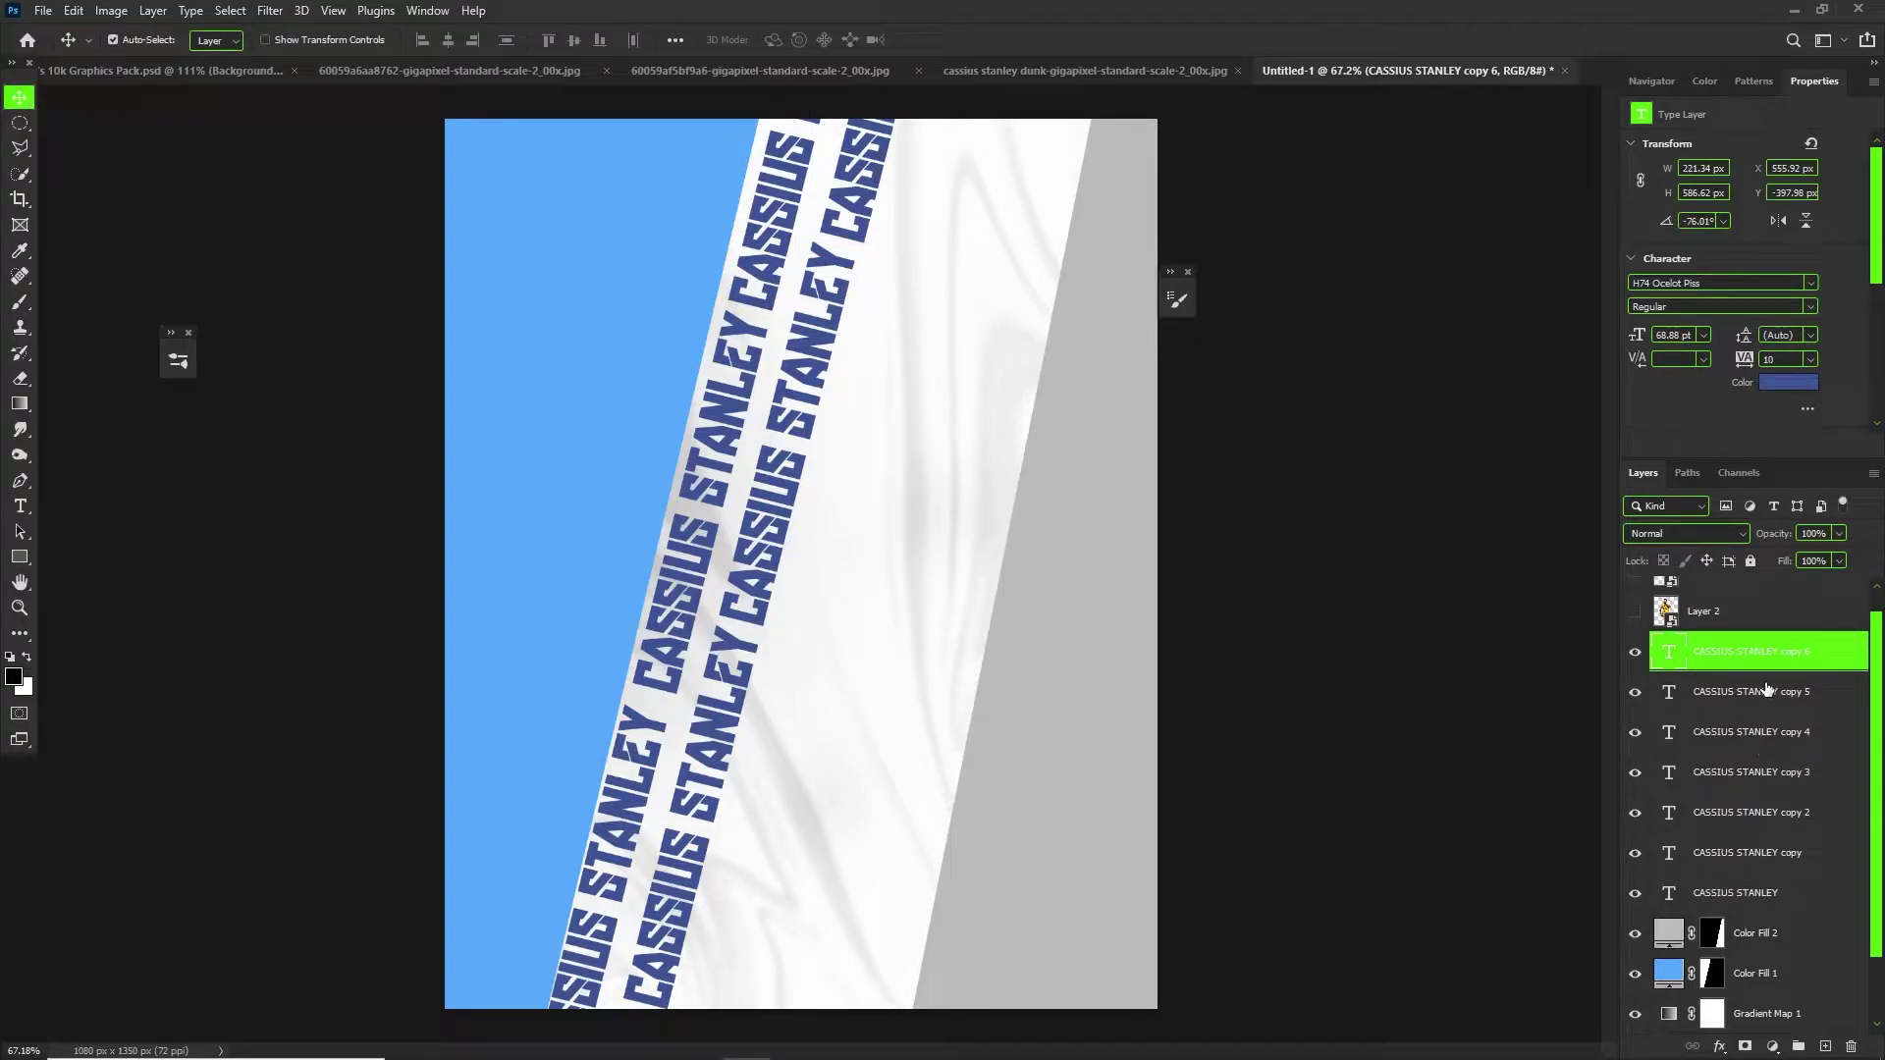
Duplicate the second column's four text layers and place the copies beside it as a third slanted column with a vertical offset.
{"action": "left_click", "coordinate": [1750, 774], "text": "shift"}
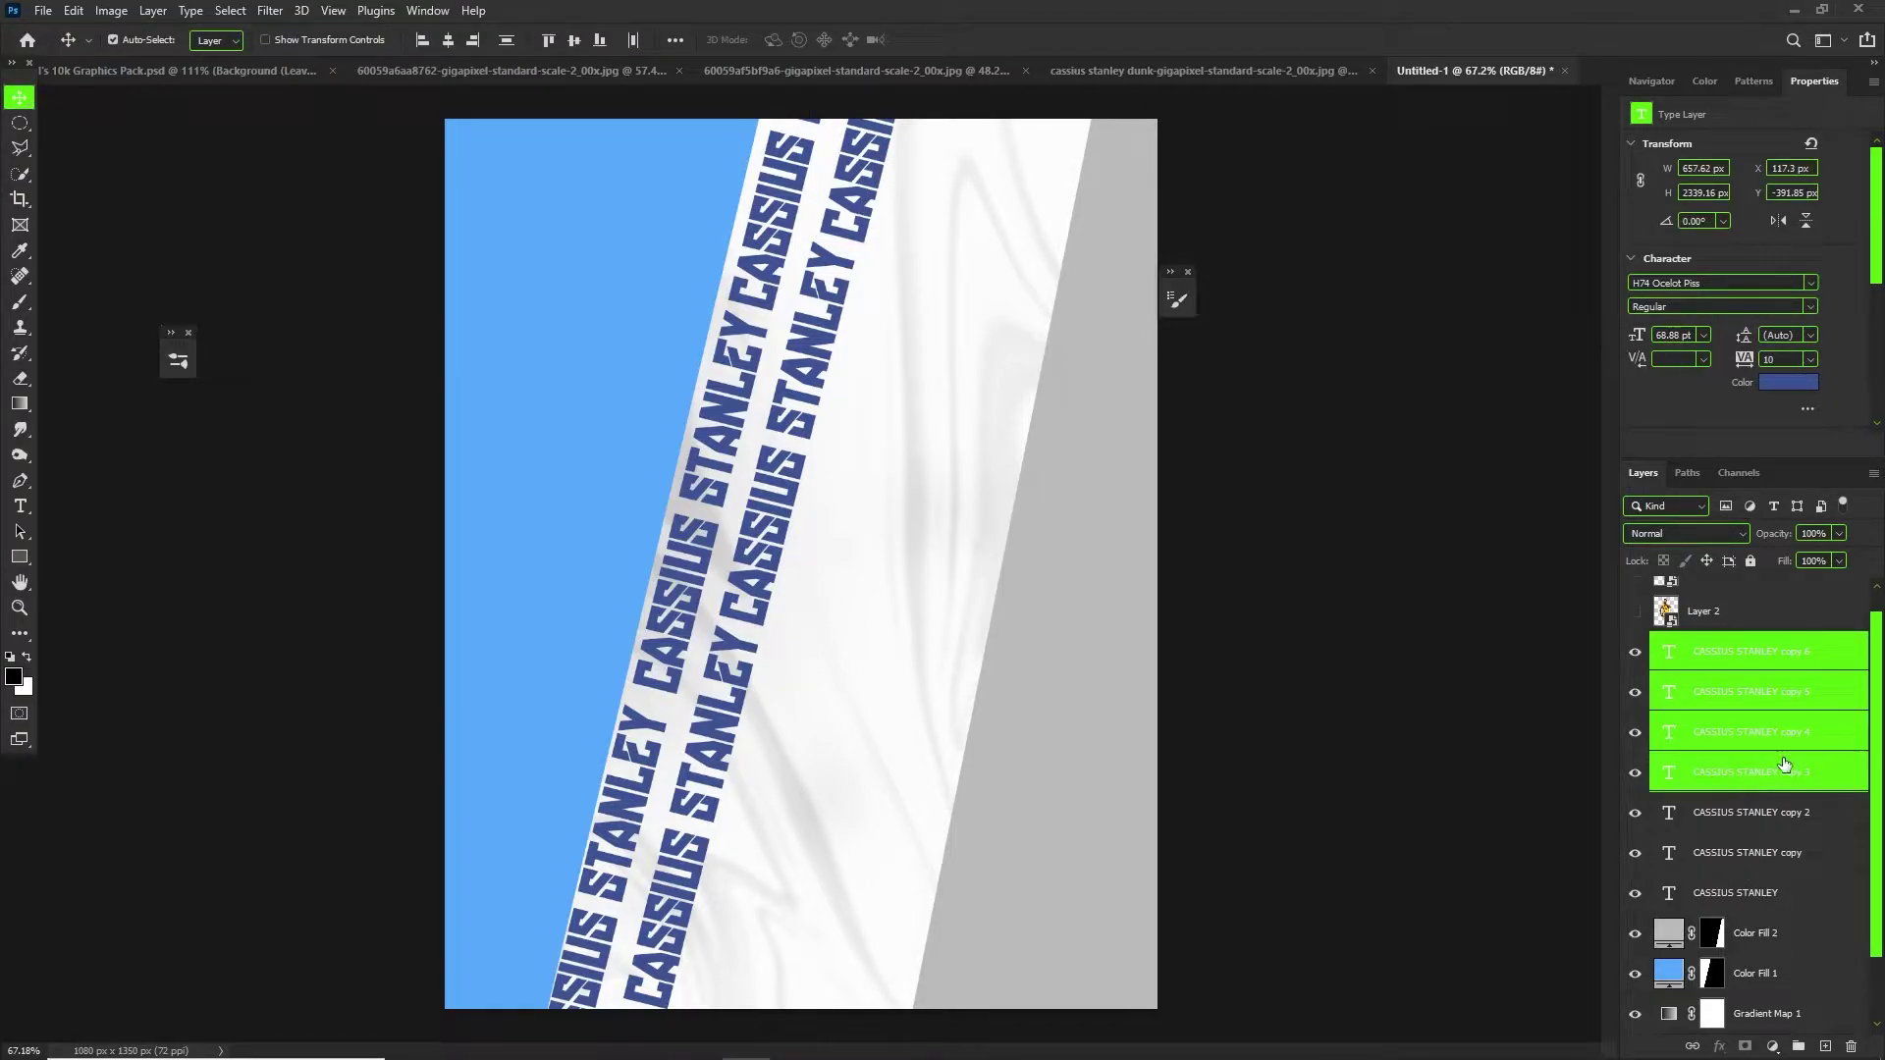
{"action": "key", "text": "ctrl+j"}
{"action": "key", "text": "ctrl+t"}
{"action": "left_click_drag", "start_coordinate": [796, 286], "coordinate": [921, 406]}
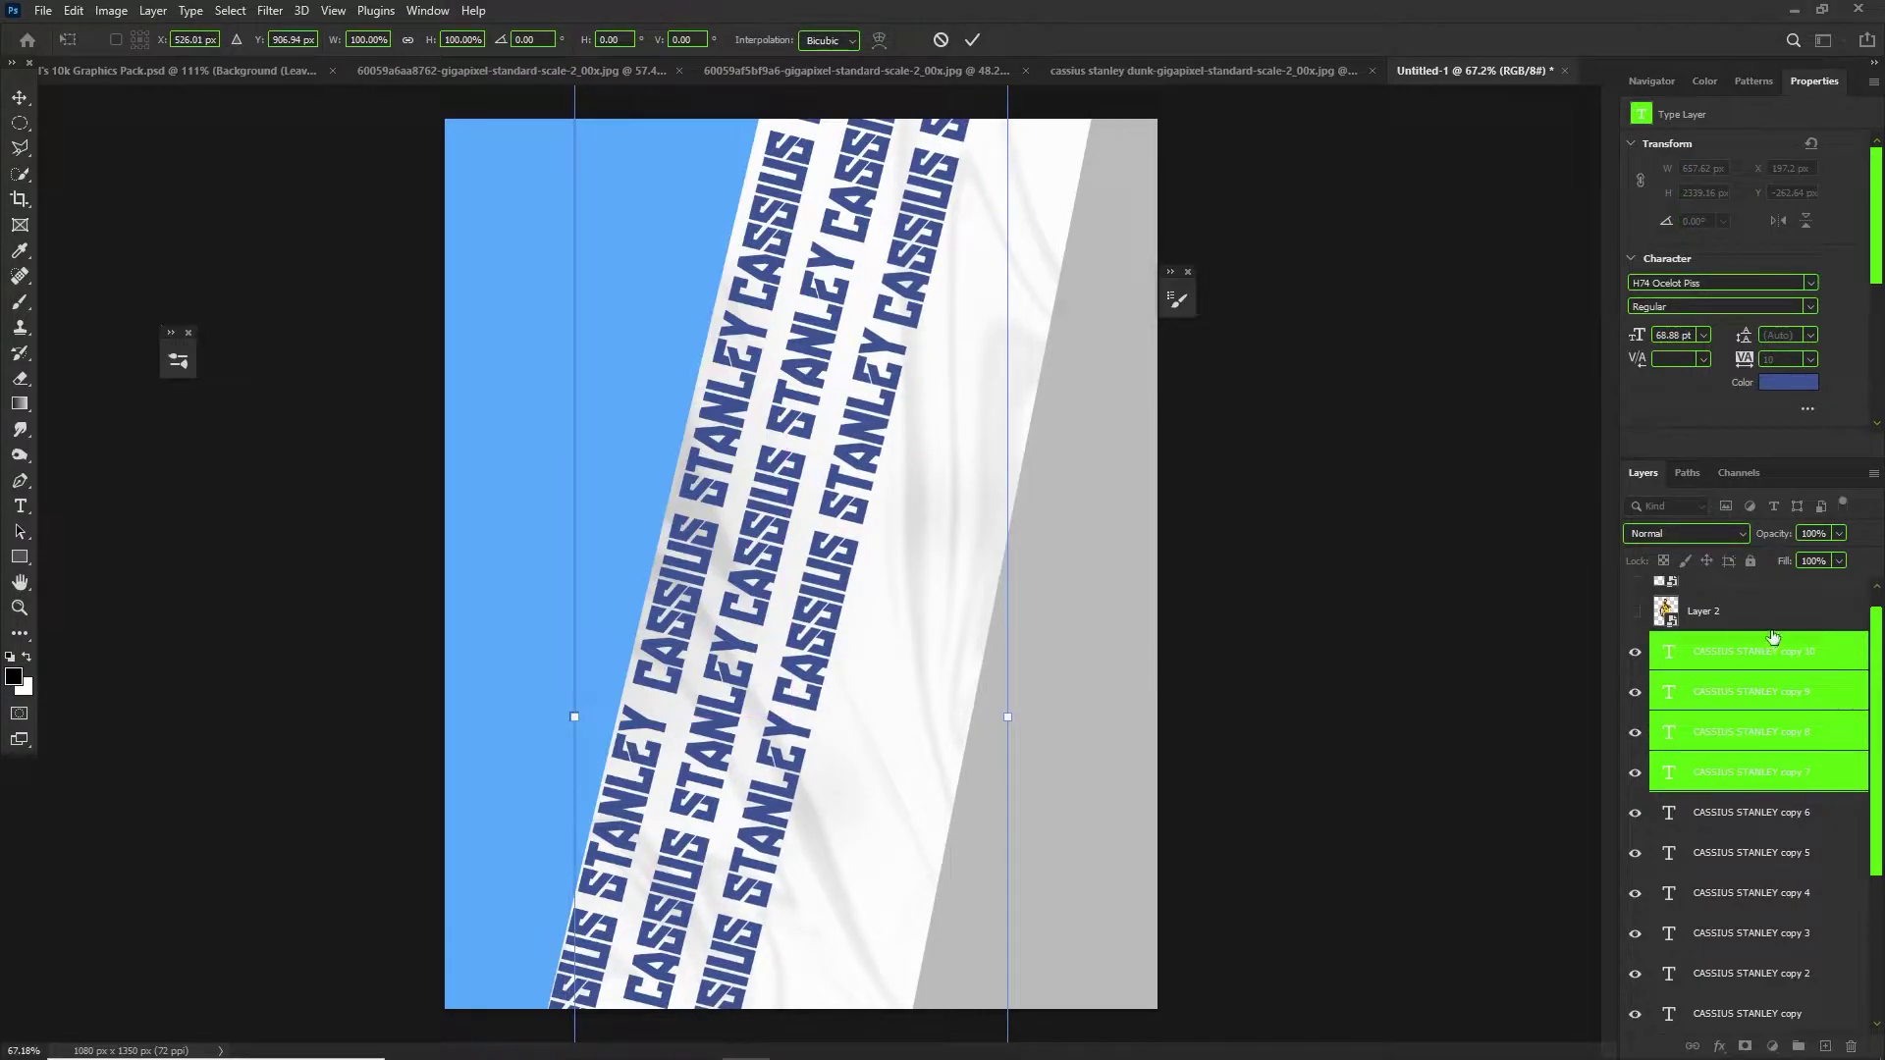
{"action": "key", "text": "Return"}
Duplicate the third column's four text layers and position the copies as an evenly spaced fourth slanted column.
{"action": "key", "text": "ctrl+j"}
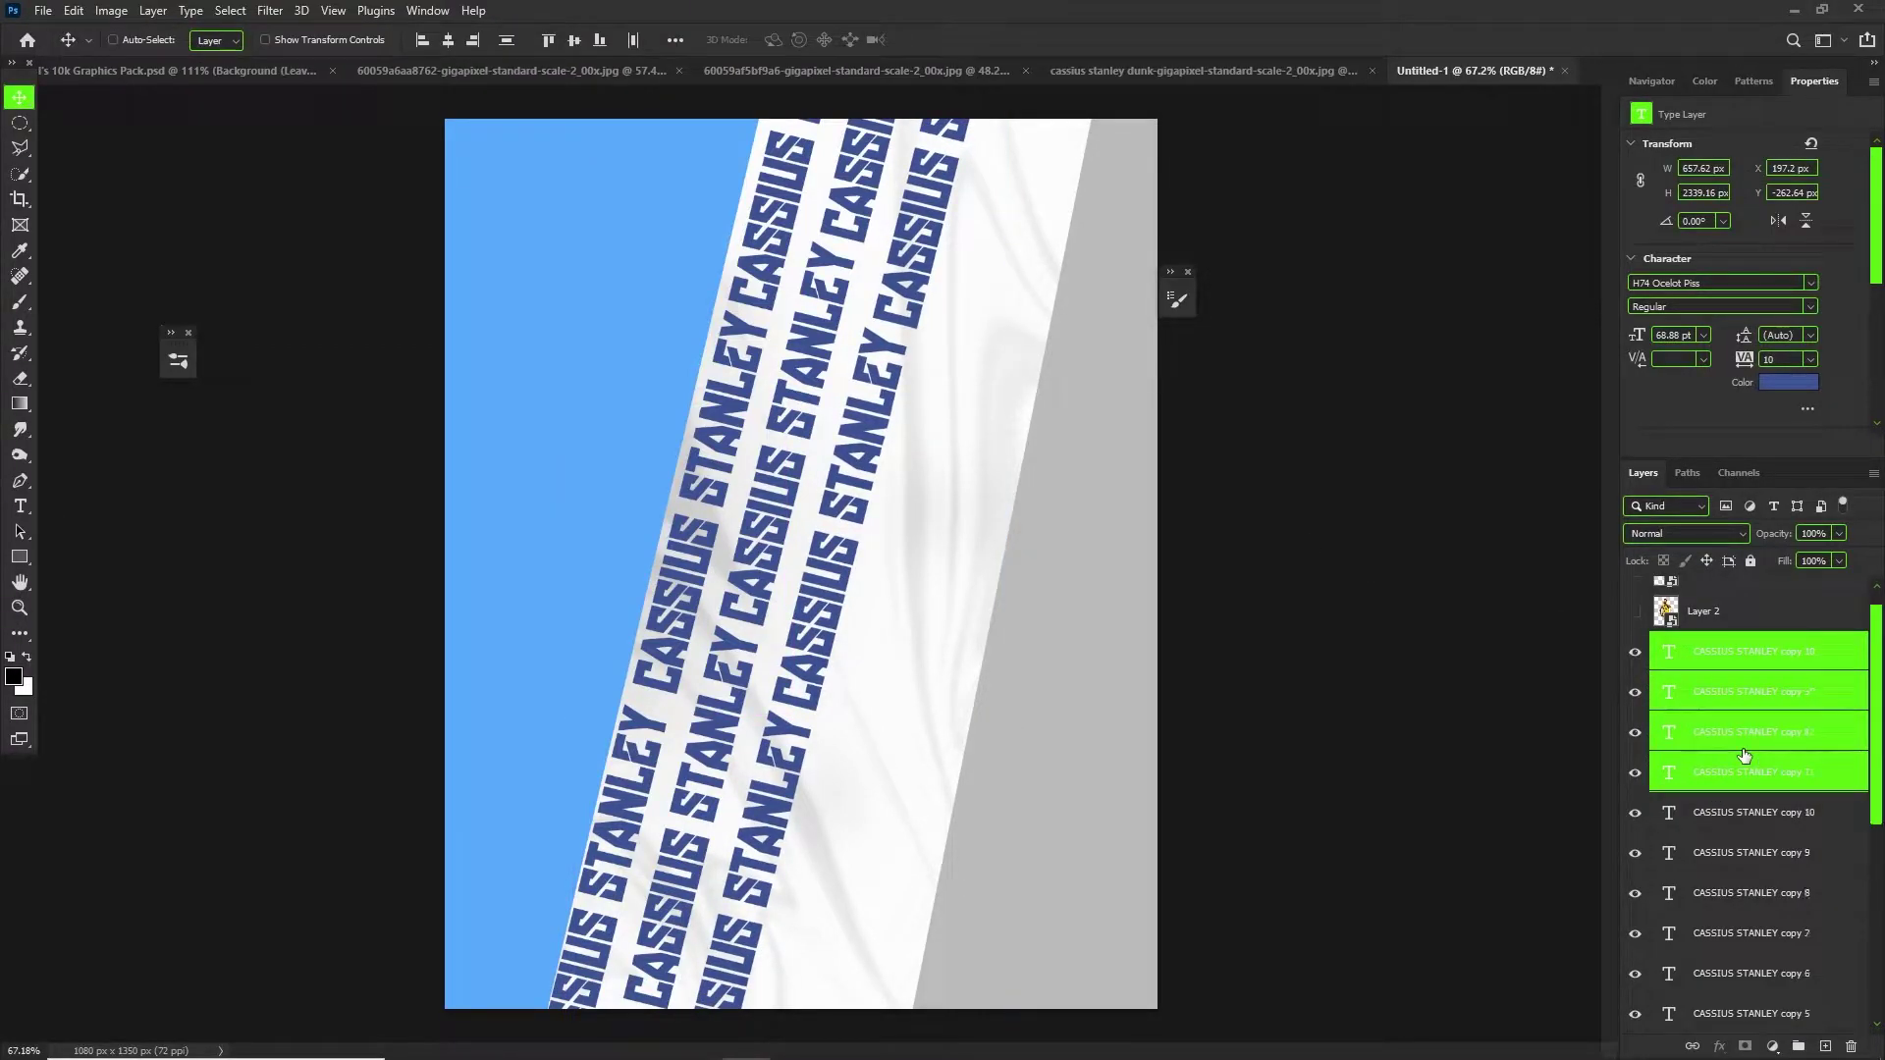
{"action": "key", "text": "ctrl+t"}
{"action": "left_click_drag", "start_coordinate": [727, 648], "coordinate": [926, 721]}
{"action": "left_click_drag", "start_coordinate": [900, 573], "coordinate": [889, 573]}
{"action": "key", "text": "Return"}
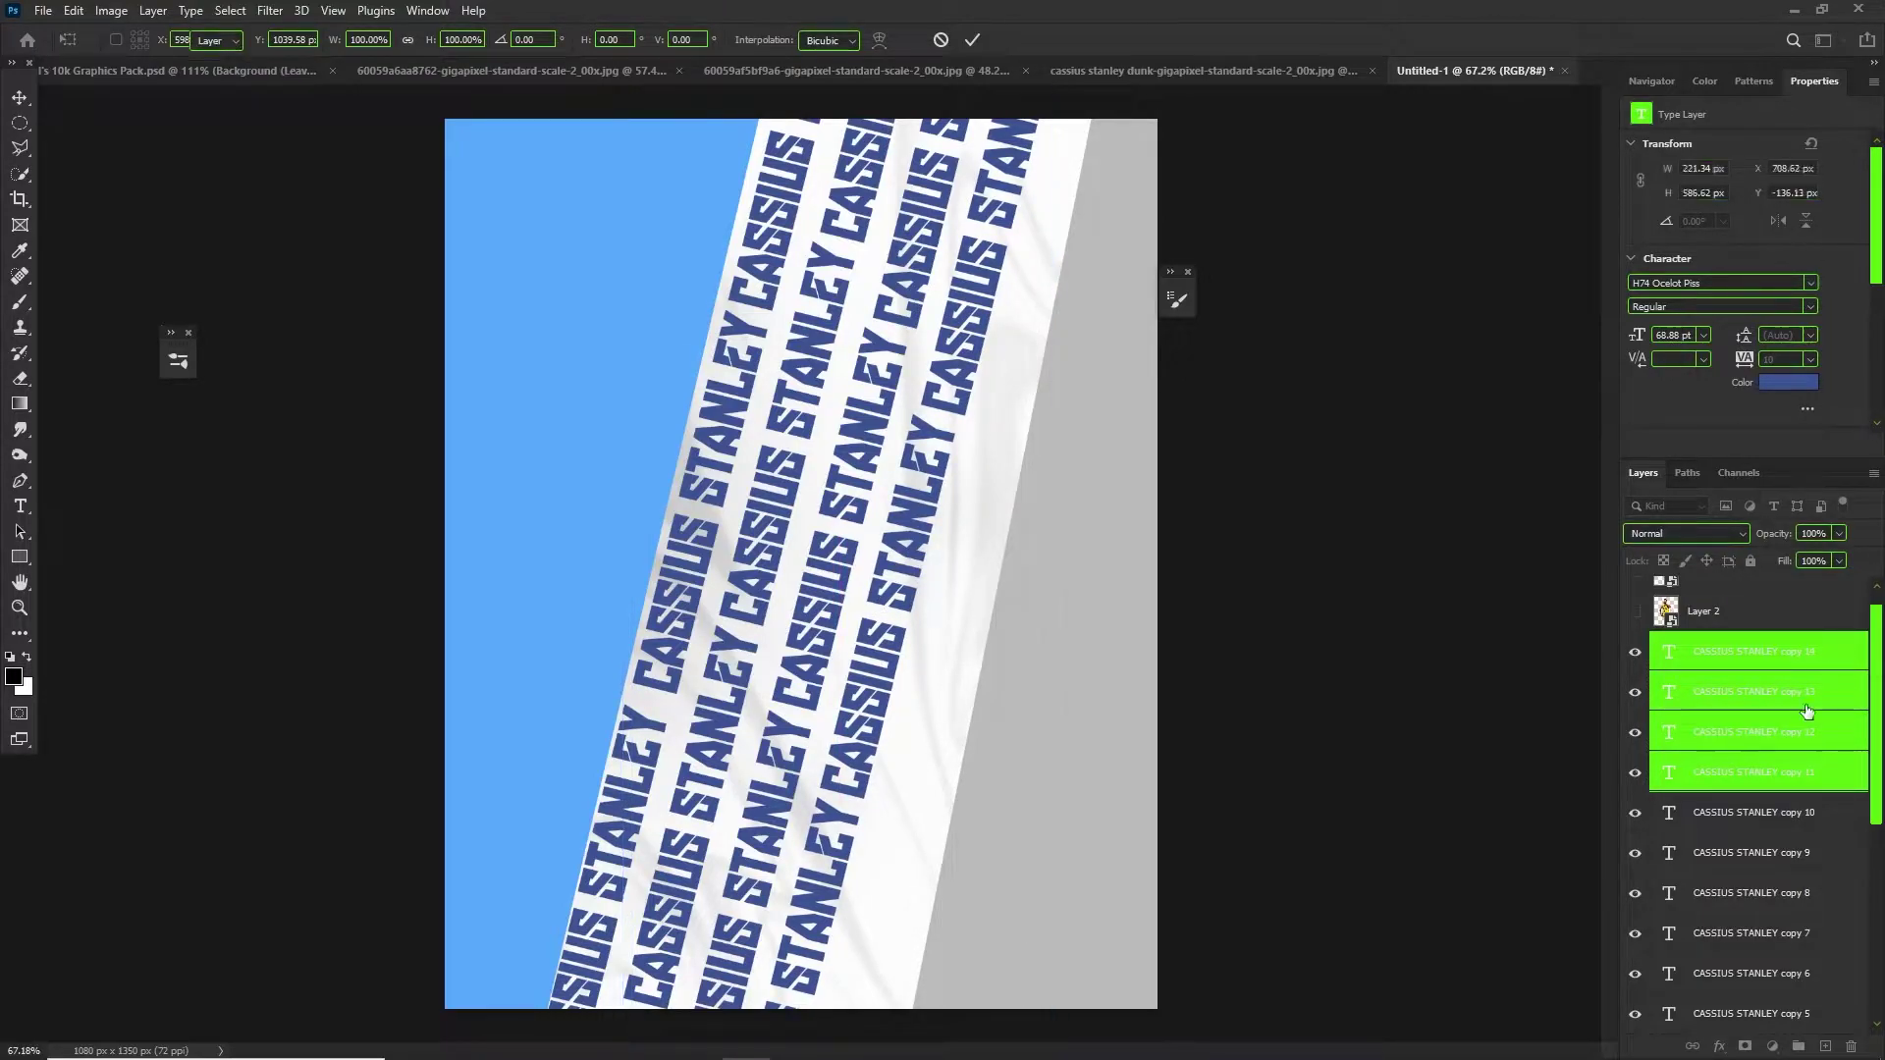
Duplicate the fourth column's four text layers and place the copies as a fifth slanted column along the gray panel's edge, vertically offset.
{"action": "left_click", "coordinate": [1814, 704]}
{"action": "left_click", "coordinate": [1714, 781], "text": "shift"}
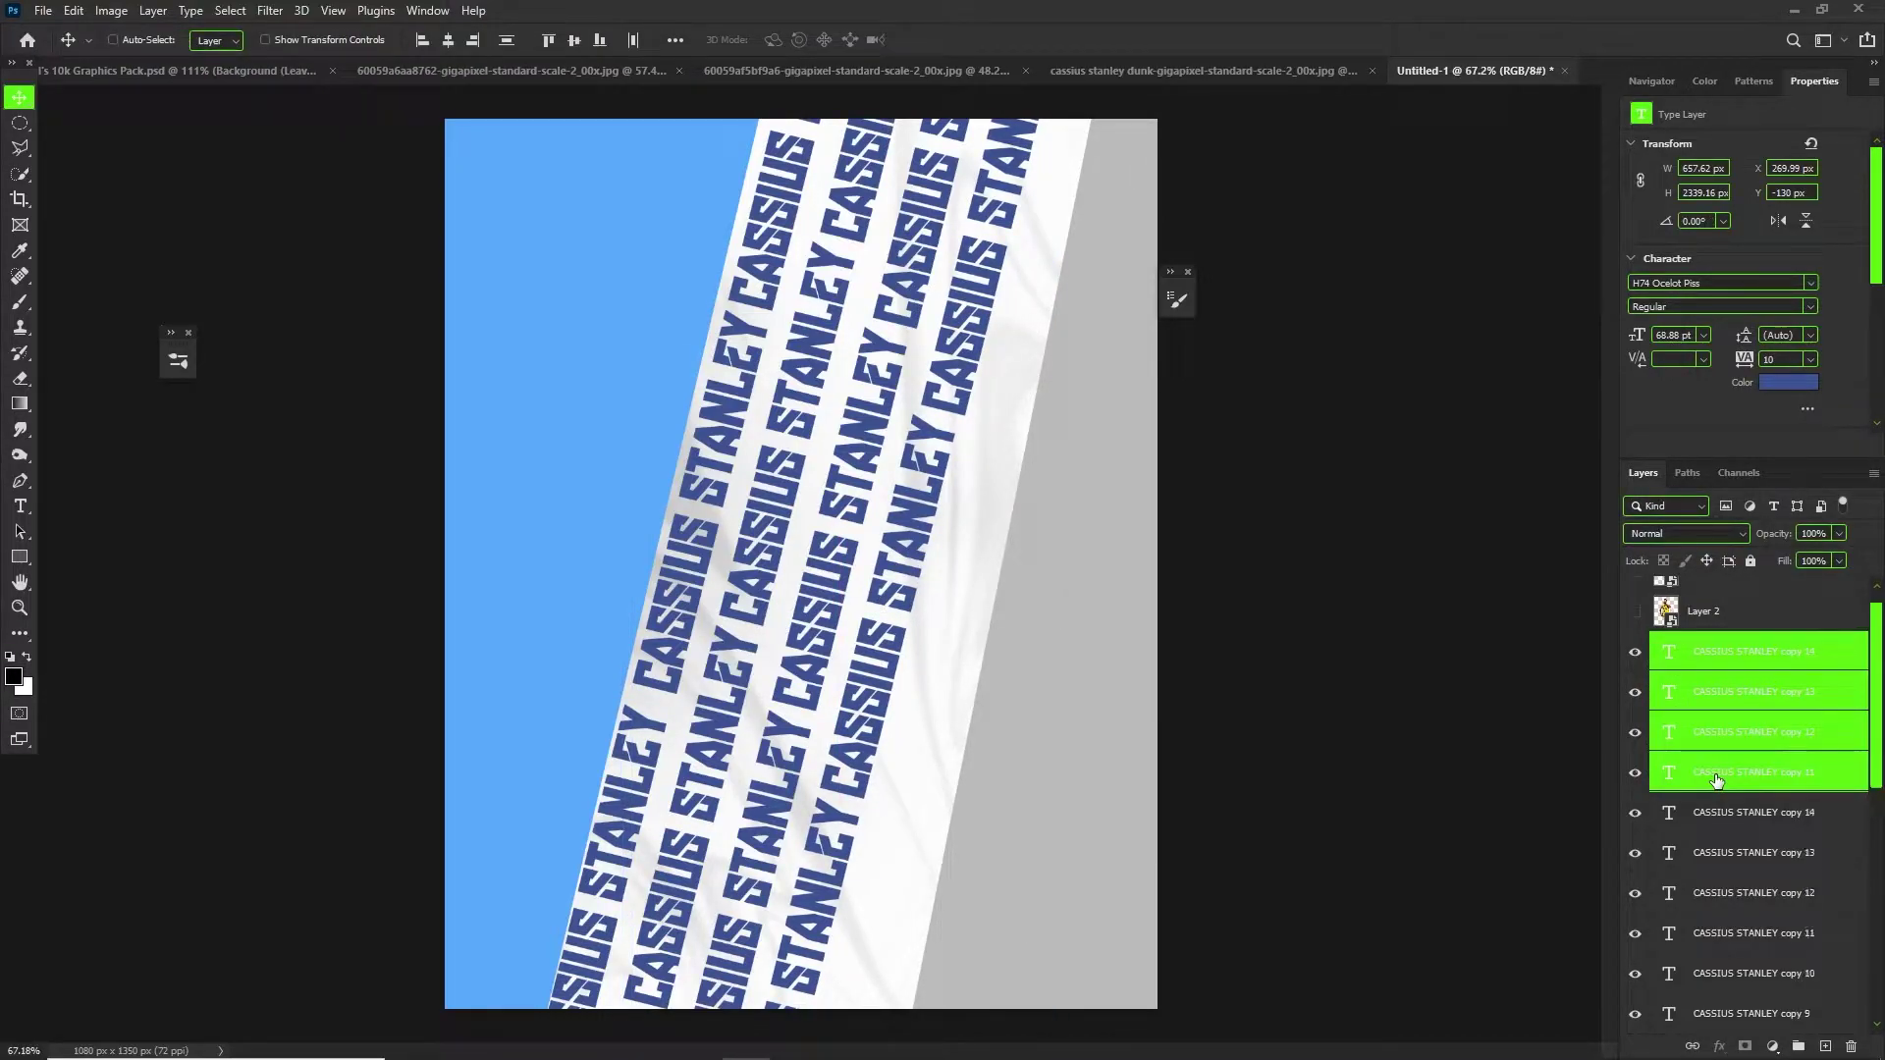
{"action": "key", "text": "ctrl+alt+t"}
{"action": "mouse_move", "coordinate": [849, 634]}
{"action": "left_mouse_down"}
{"action": "mouse_move", "coordinate": [889, 634]}
{"action": "mouse_move", "coordinate": [870, 633]}
{"action": "left_mouse_up"}
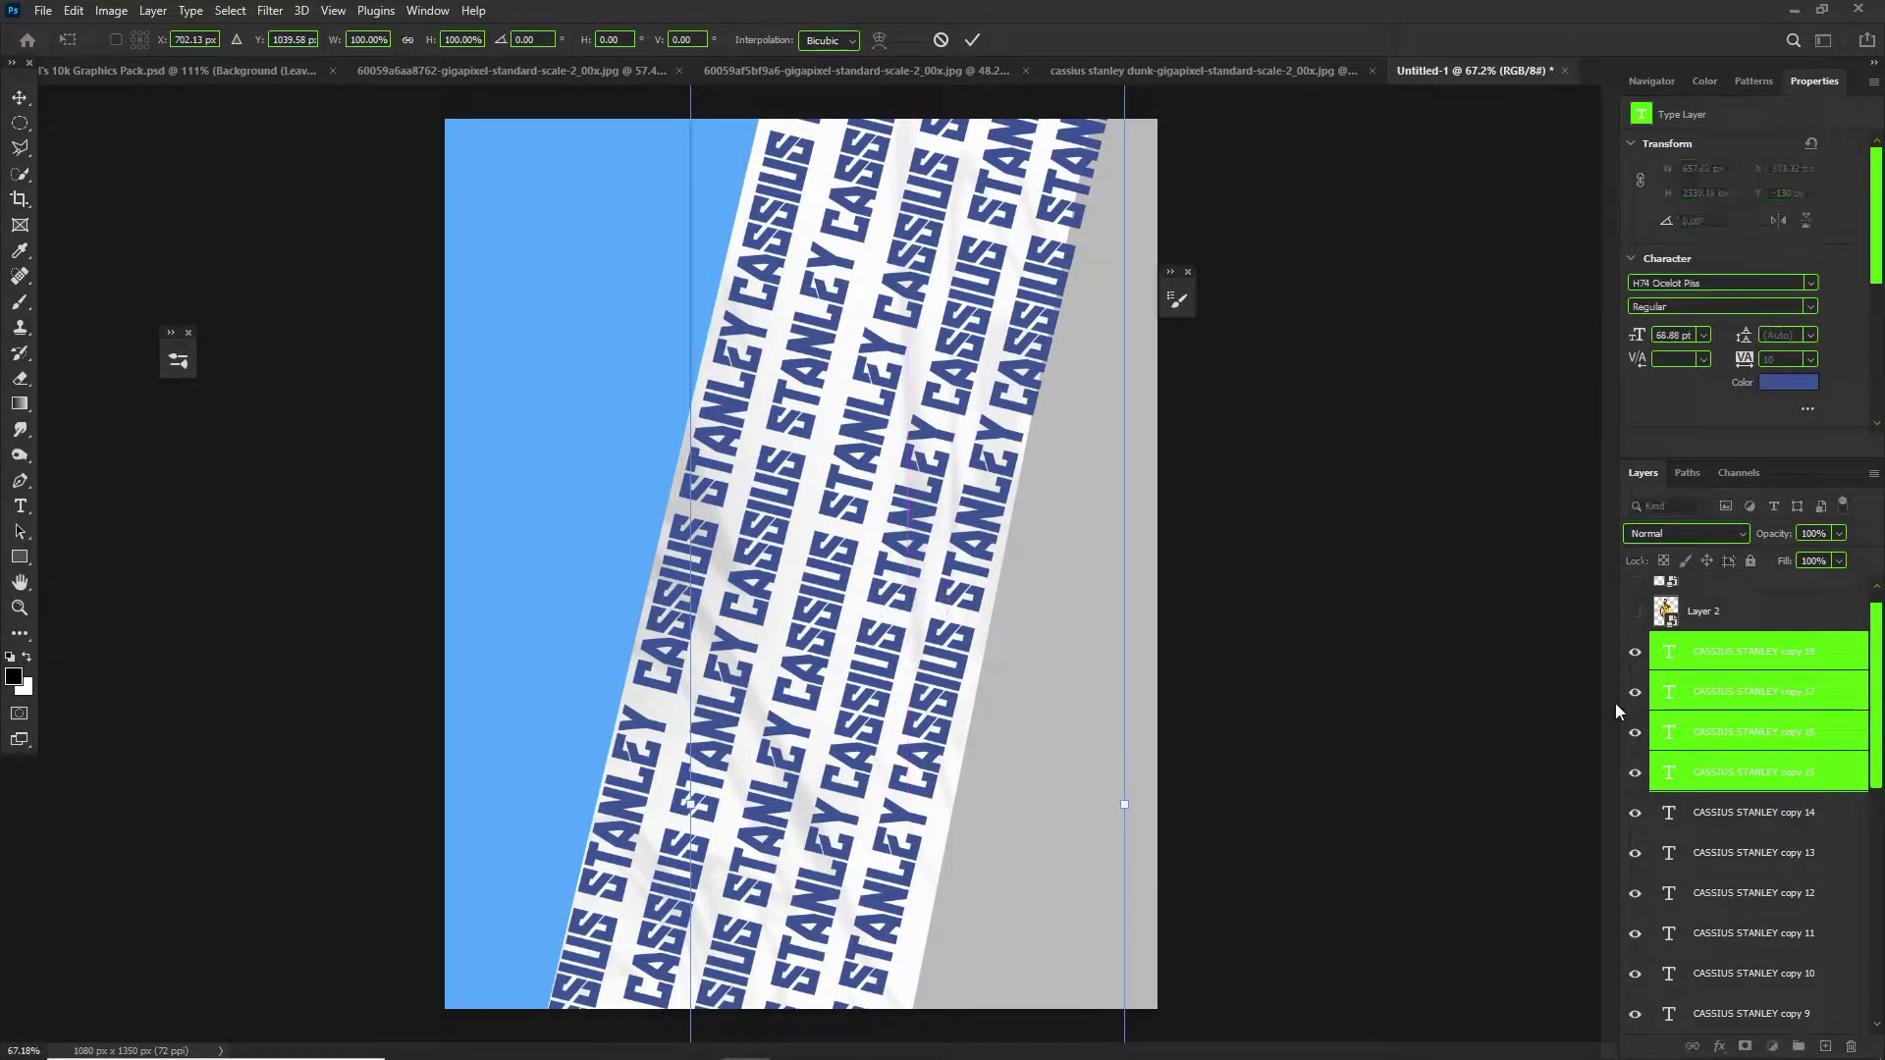
{"action": "left_click_drag", "start_coordinate": [968, 680], "coordinate": [989, 582]}
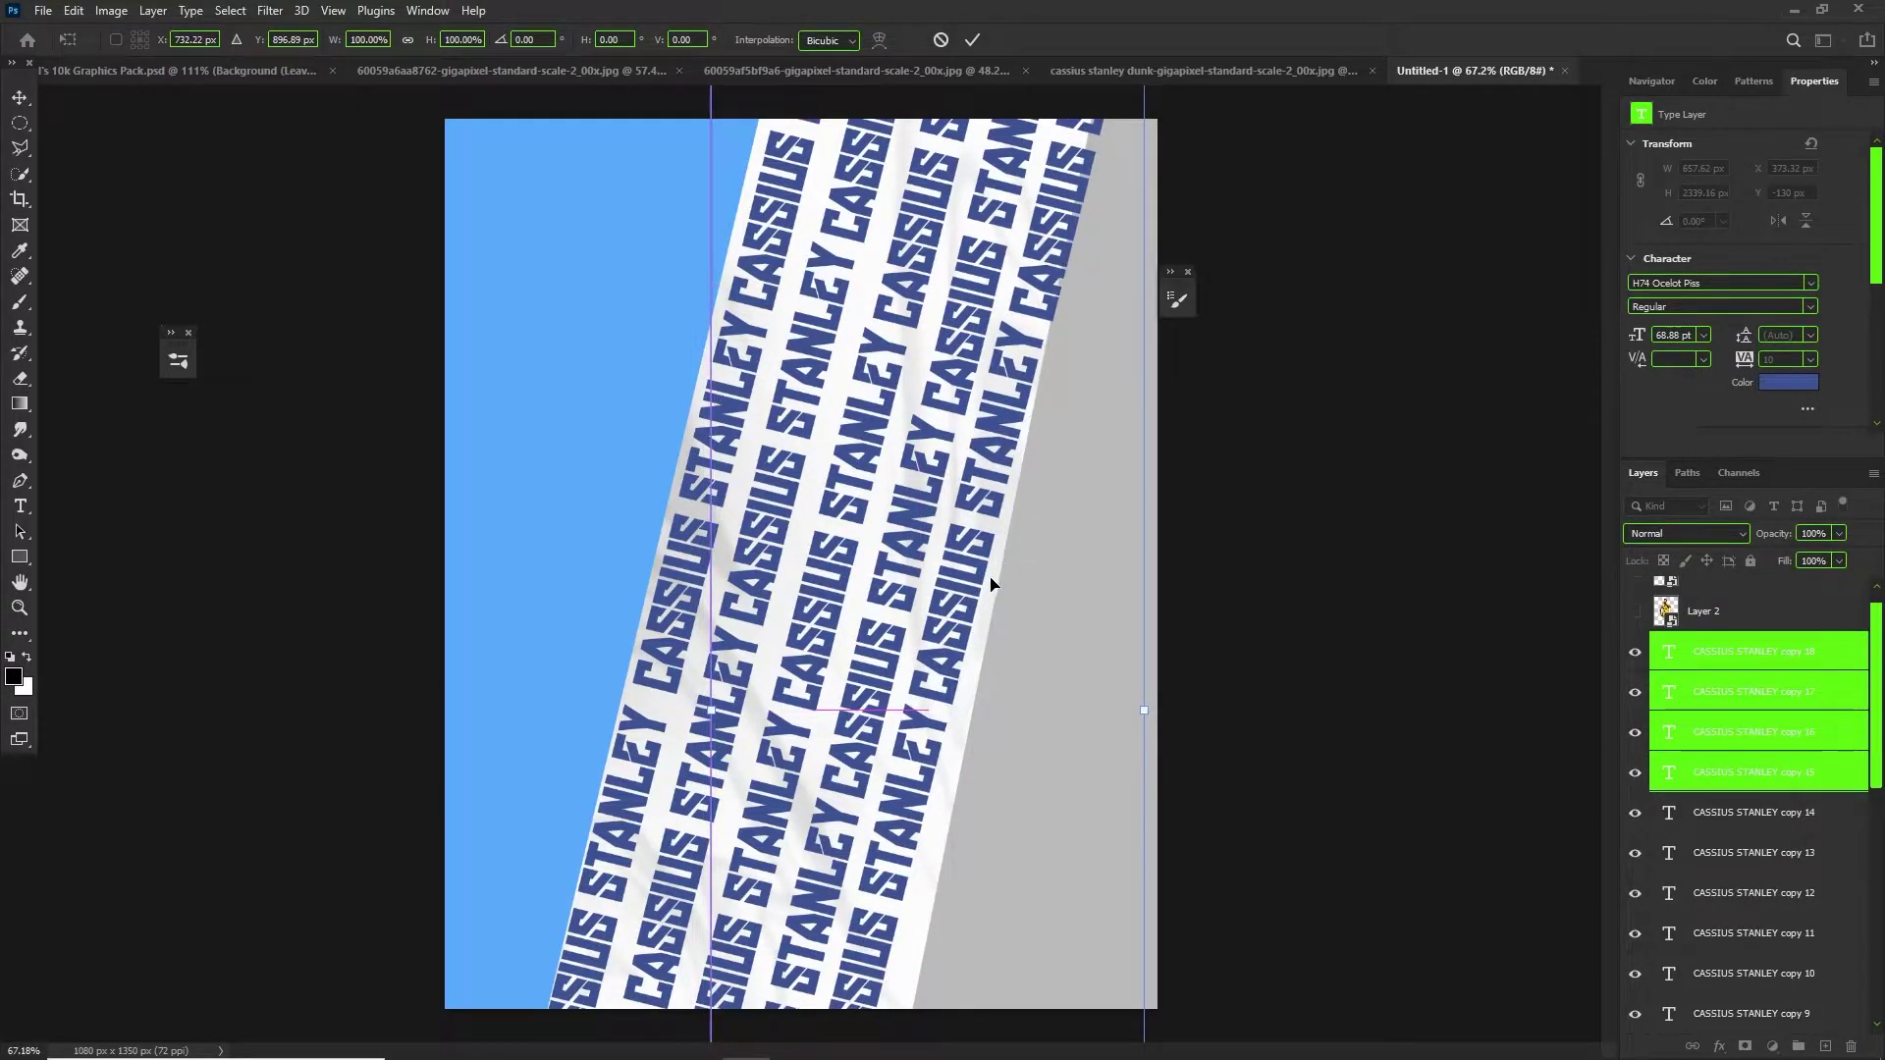
{"action": "key", "text": "Return"}
Select all the slanted name text layers, from the newest copy down to the original, and group them.
{"action": "scroll", "coordinate": [988, 581], "scroll_direction": "down", "scroll_amount": 1}
{"action": "scroll", "coordinate": [1750, 922], "scroll_direction": "down", "scroll_amount": 5}
{"action": "left_click", "coordinate": [1750, 925]}
{"action": "scroll", "coordinate": [1750, 928], "scroll_direction": "up", "scroll_amount": 2}
{"action": "scroll", "coordinate": [1745, 746], "scroll_direction": "up", "scroll_amount": 3}
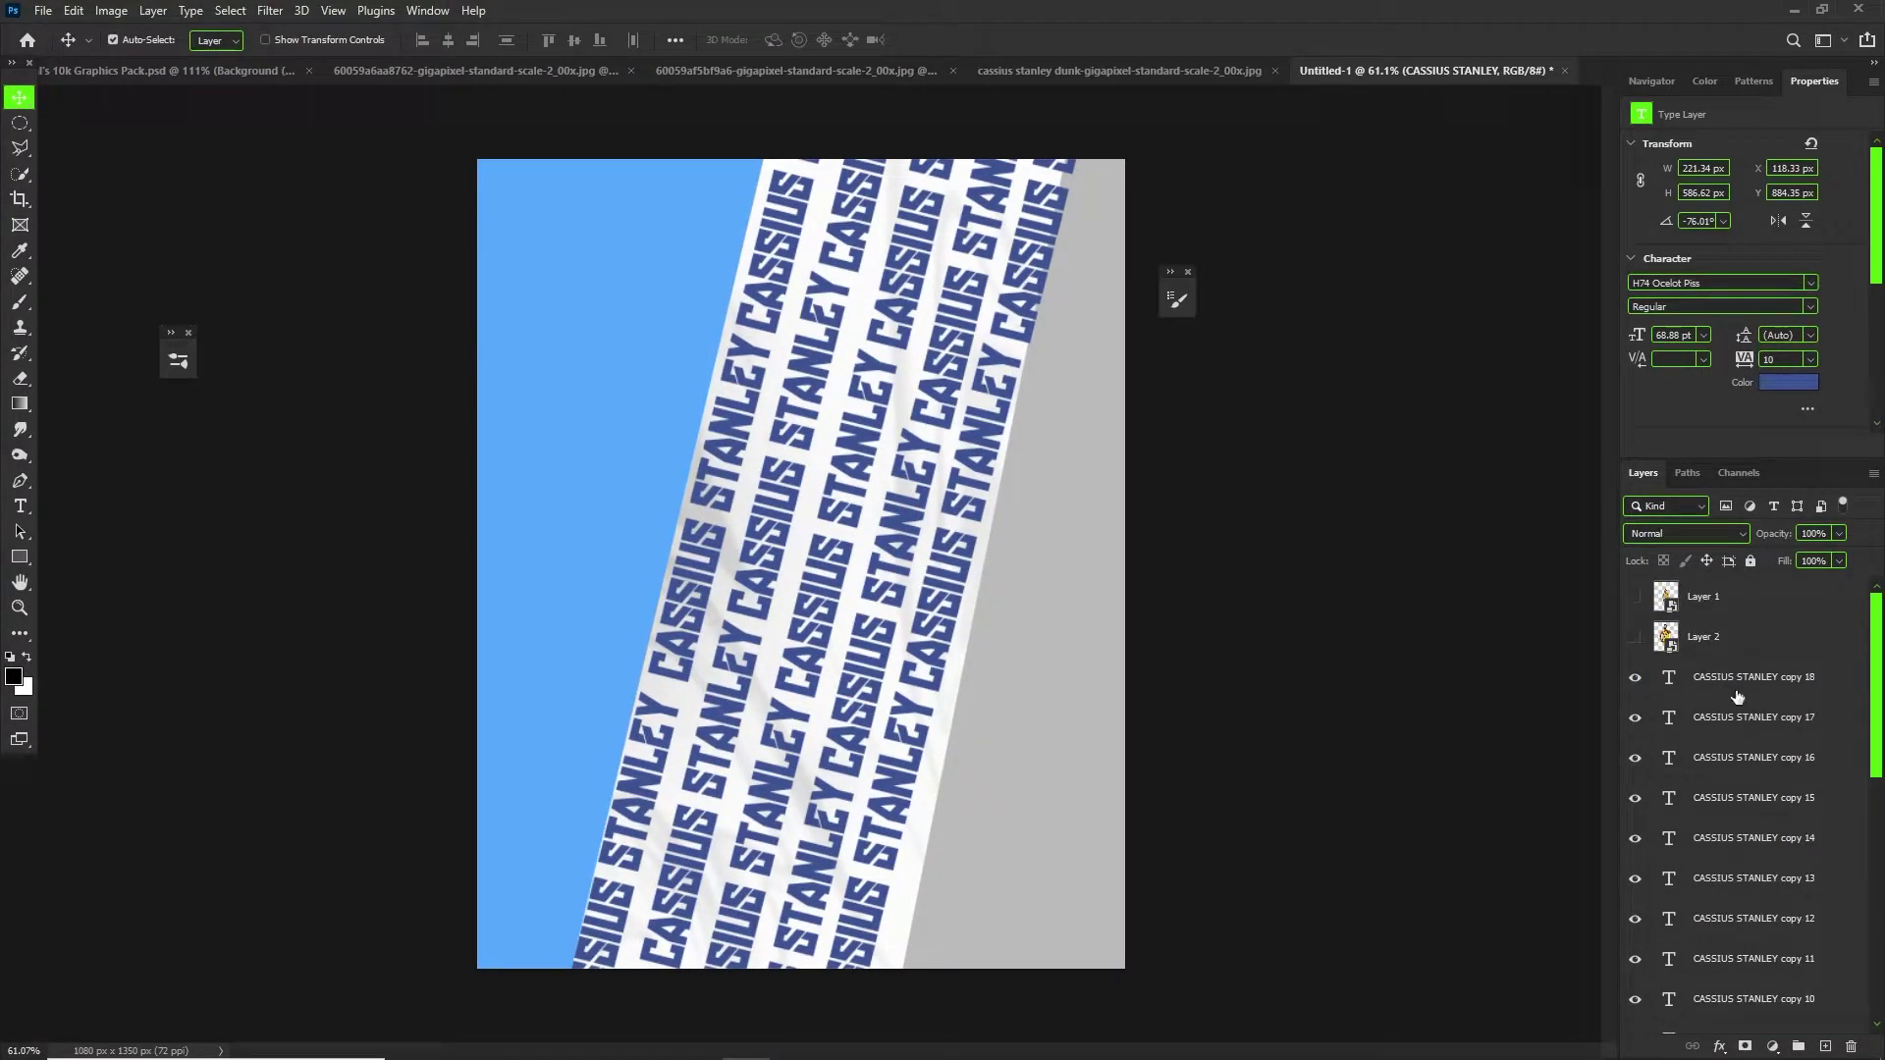
{"action": "left_click", "coordinate": [1750, 676]}
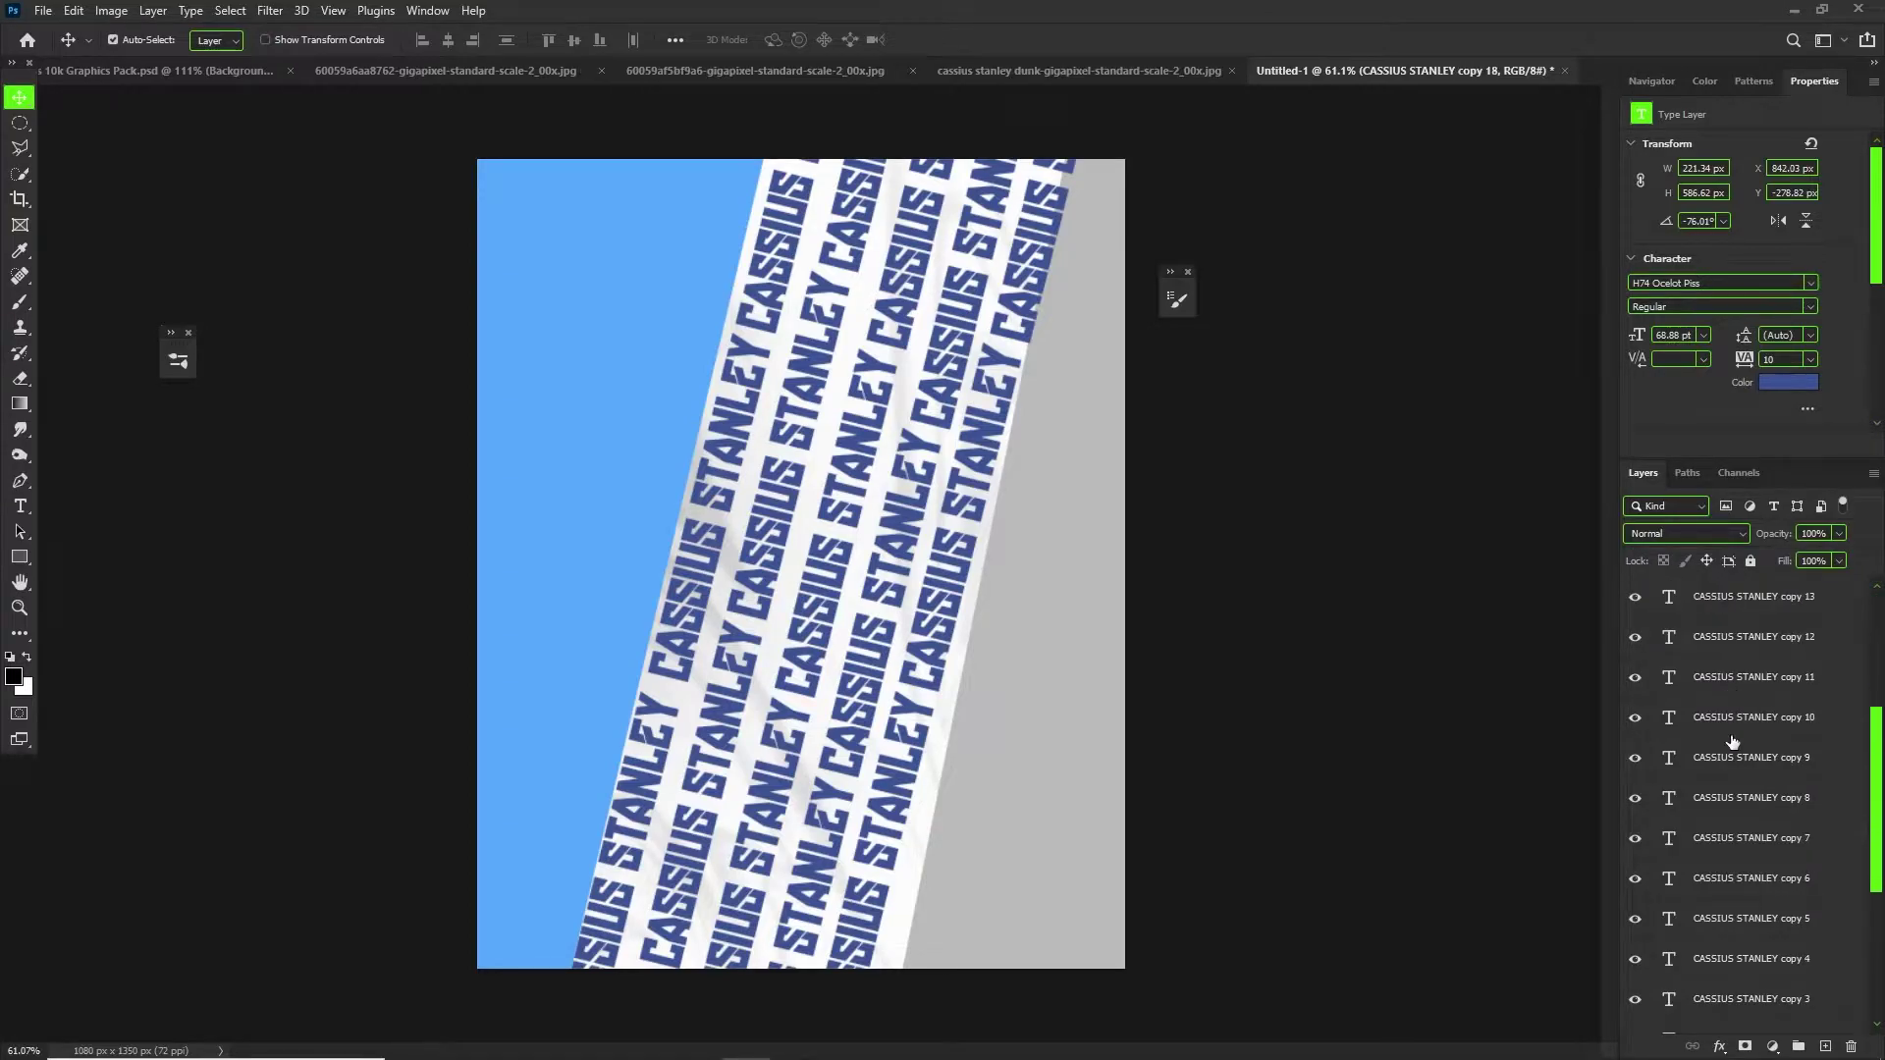
{"action": "scroll", "coordinate": [1753, 838], "scroll_direction": "down", "scroll_amount": 3}
{"action": "left_click", "coordinate": [1730, 913], "text": "shift"}
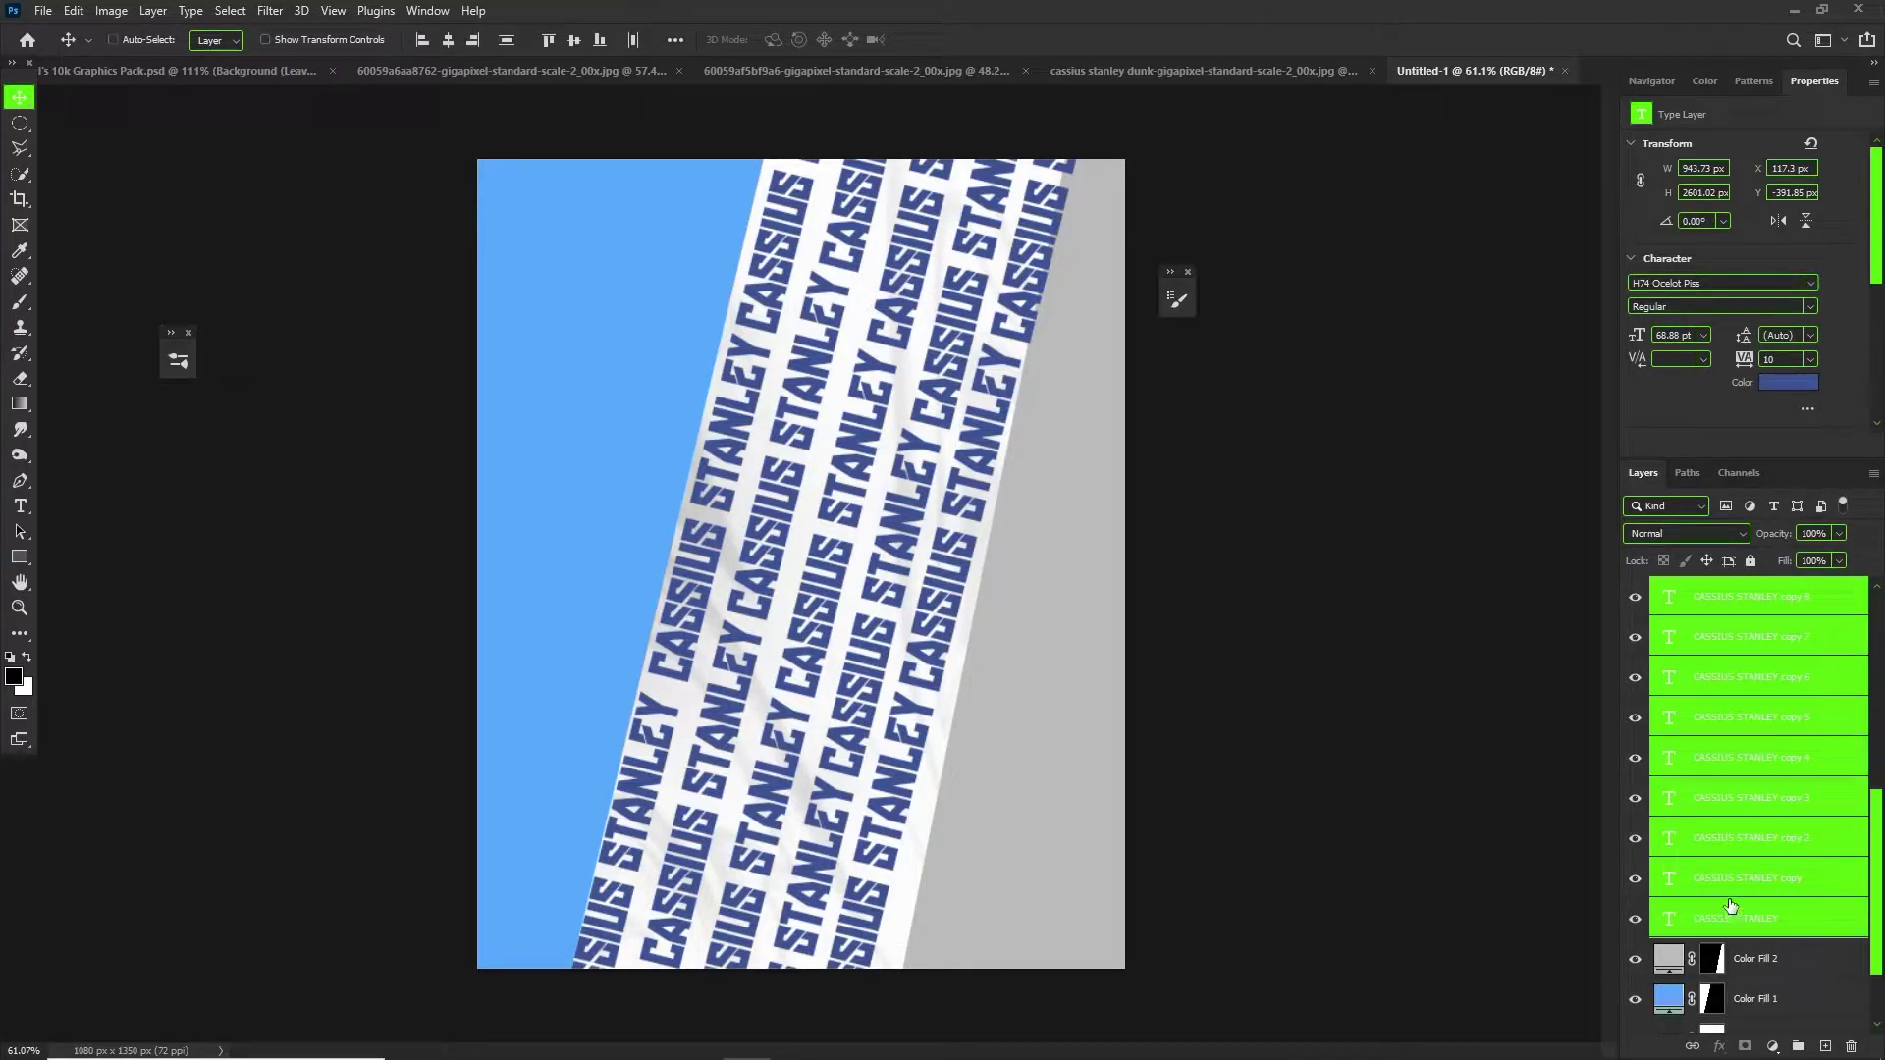
{"action": "key", "text": "ctrl+g"}
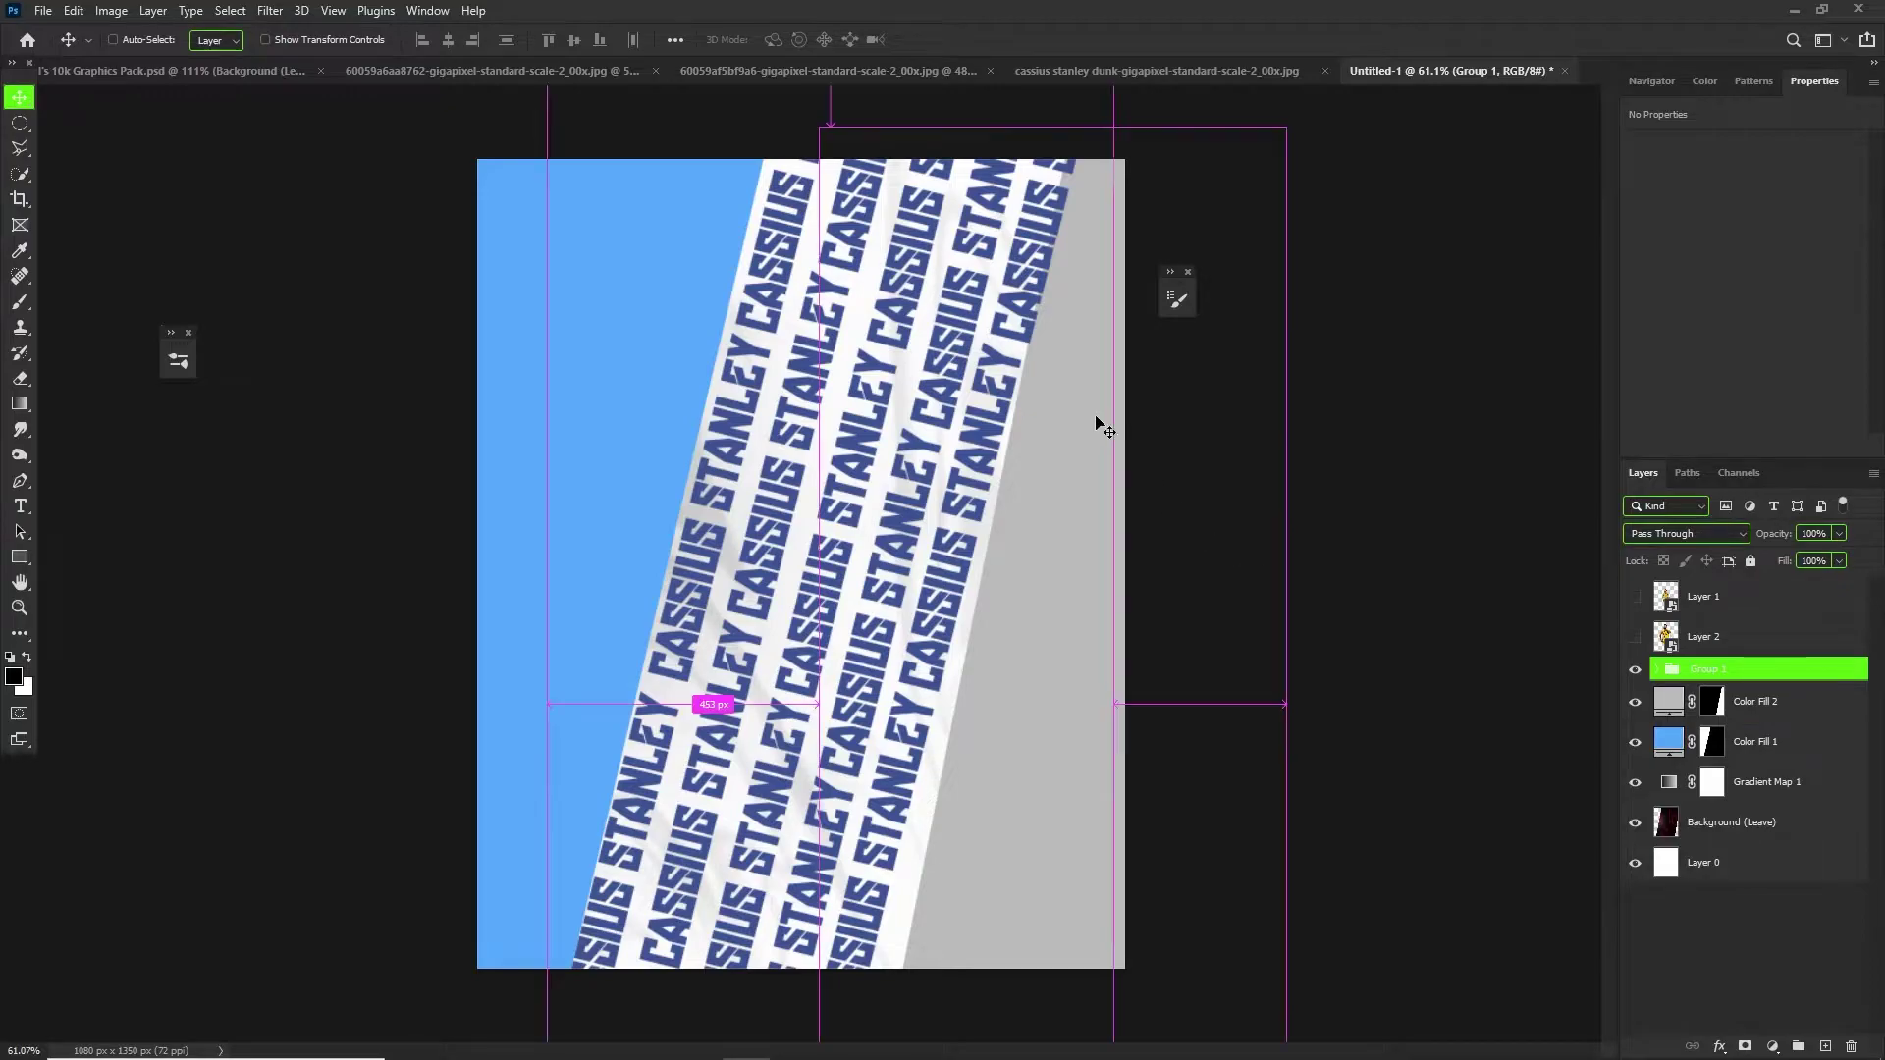
Scale the text group to about 115% and rotate it about -1.2° so the columns fill the white strip.
{"action": "key", "text": "ctrl+t"}
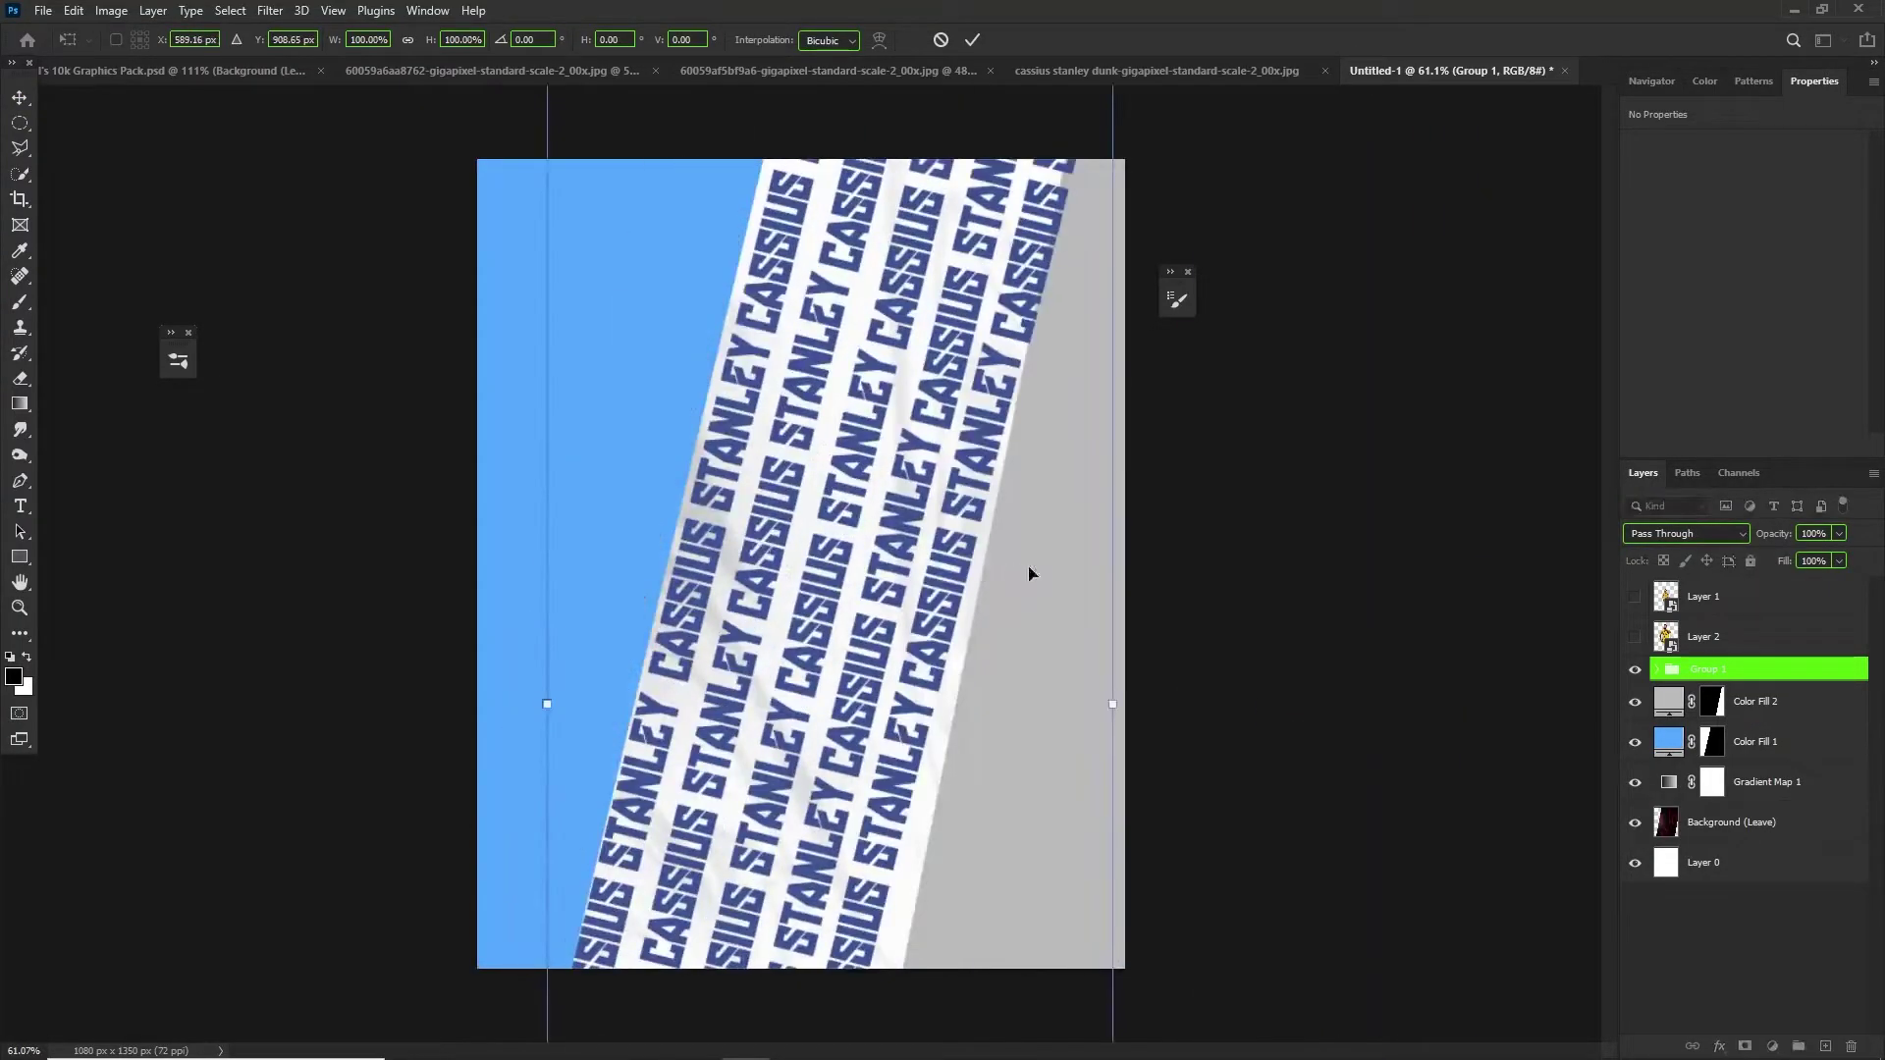
{"action": "left_click_drag", "start_coordinate": [1203, 653], "coordinate": [1266, 708]}
{"action": "key", "text": "ctrl+z"}
{"action": "mouse_move", "coordinate": [1060, 713]}
{"action": "left_mouse_down"}
{"action": "mouse_move", "coordinate": [1024, 713]}
{"action": "mouse_move", "coordinate": [1039, 715]}
{"action": "left_mouse_up"}
{"action": "left_click_drag", "start_coordinate": [1161, 707], "coordinate": [1286, 690]}
{"action": "left_click_drag", "start_coordinate": [1286, 691], "coordinate": [1283, 684]}
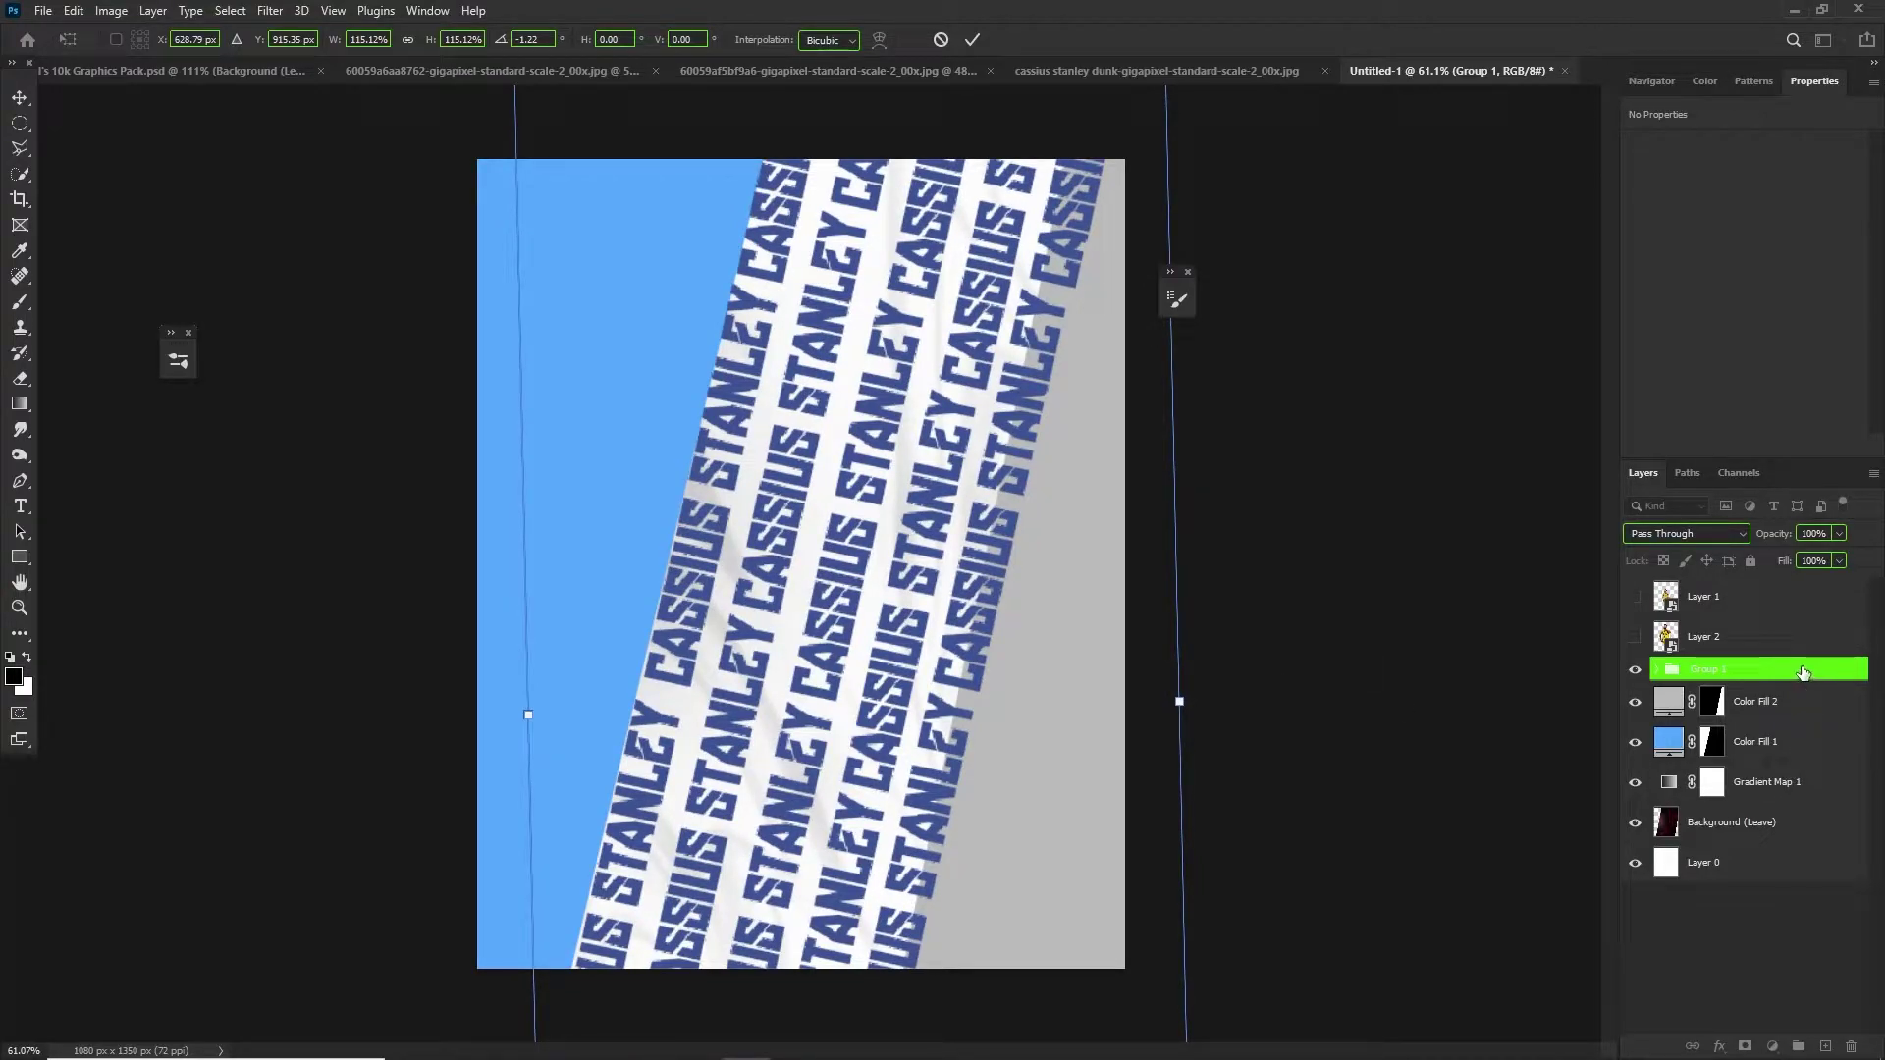
Move the text group beneath both color fill layers and convert it to a smart object.
{"action": "left_click_drag", "start_coordinate": [1757, 687], "coordinate": [1767, 766]}
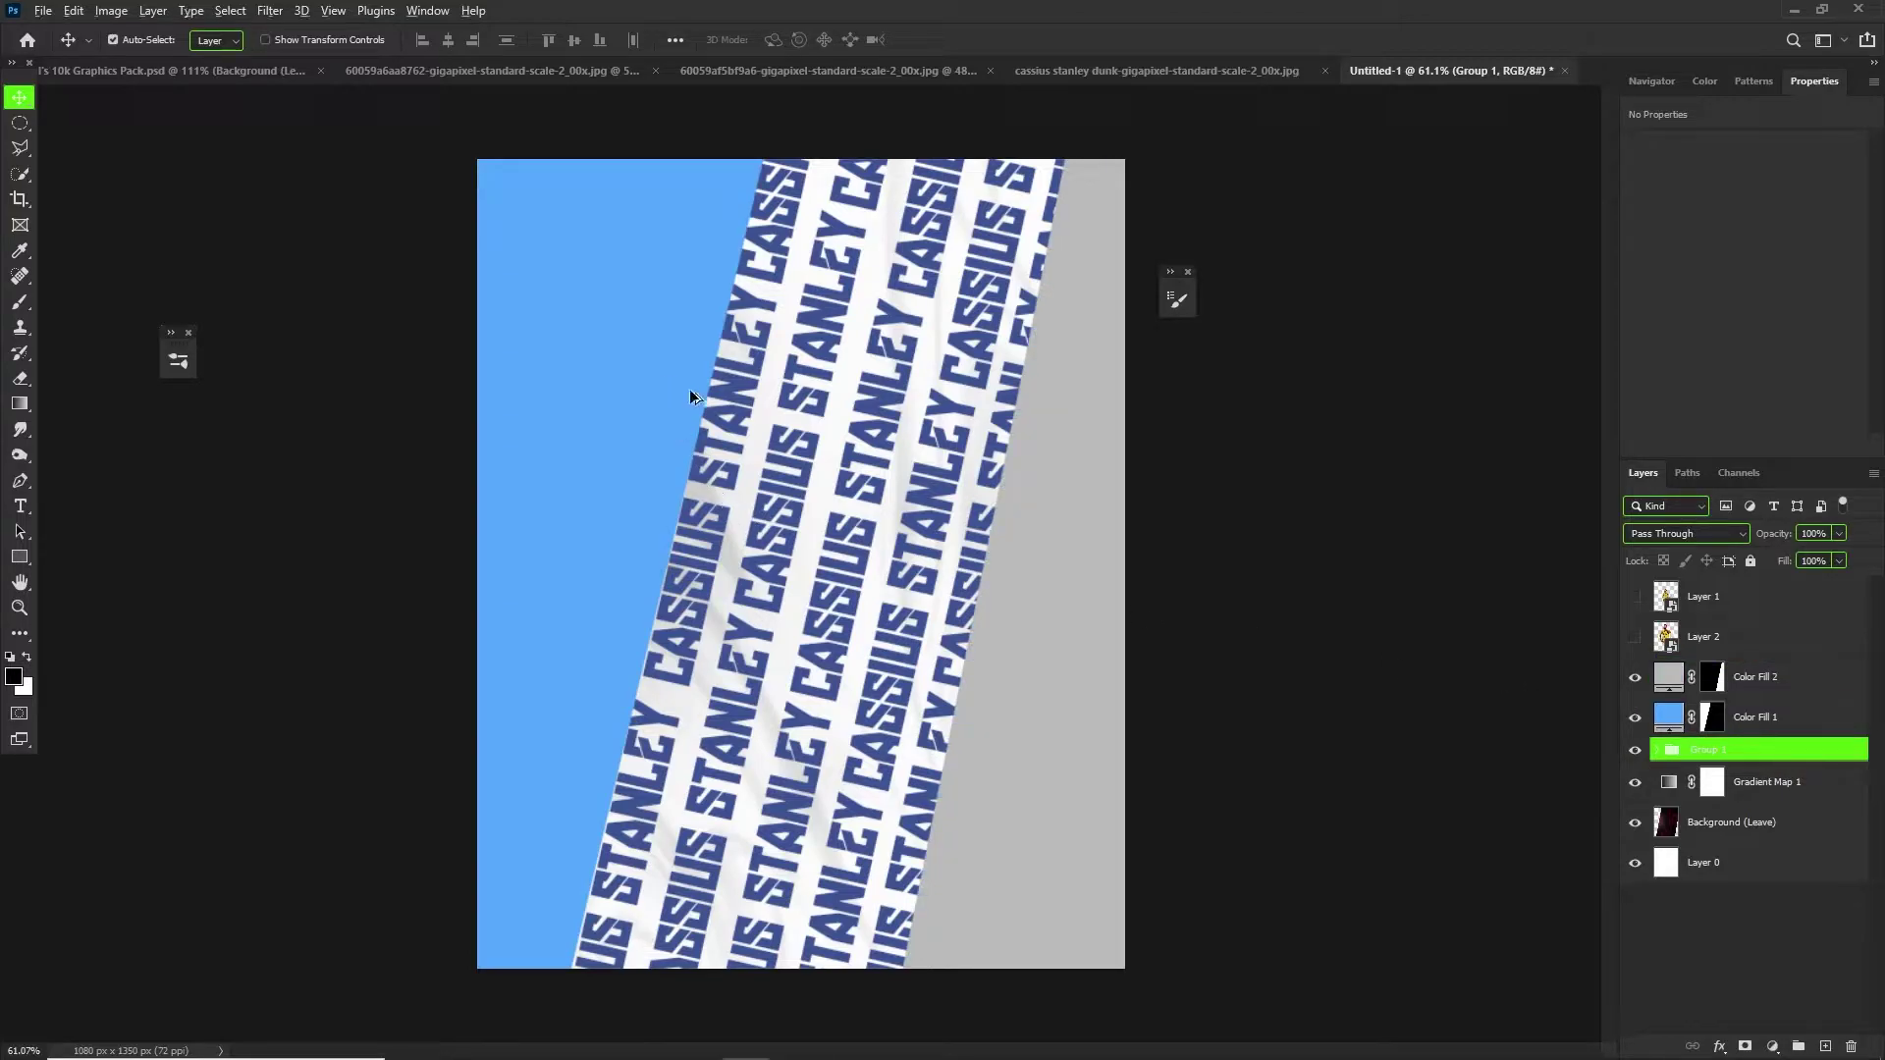
{"action": "scroll", "coordinate": [686, 352], "scroll_direction": "down", "scroll_amount": 1}
{"action": "scroll", "coordinate": [849, 389], "scroll_direction": "up", "scroll_amount": 2}
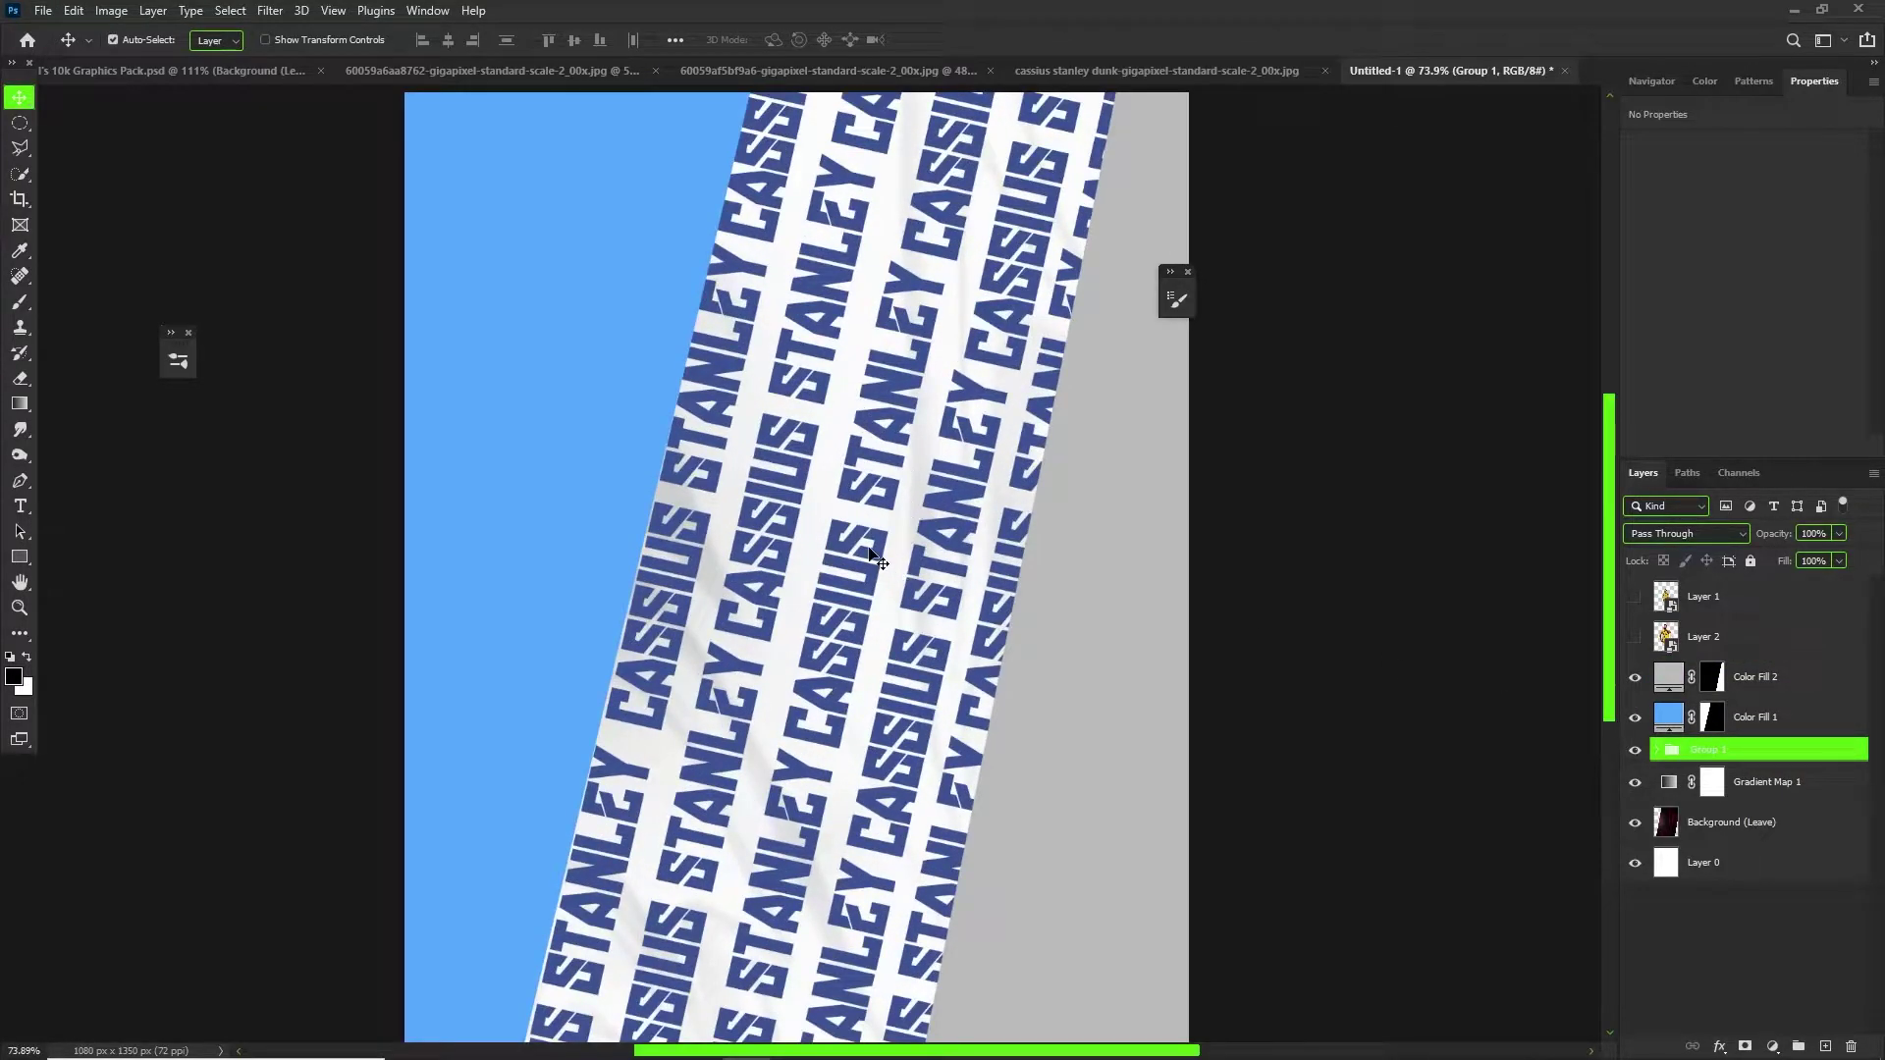
{"action": "scroll", "coordinate": [876, 560], "scroll_direction": "up", "scroll_amount": 1}
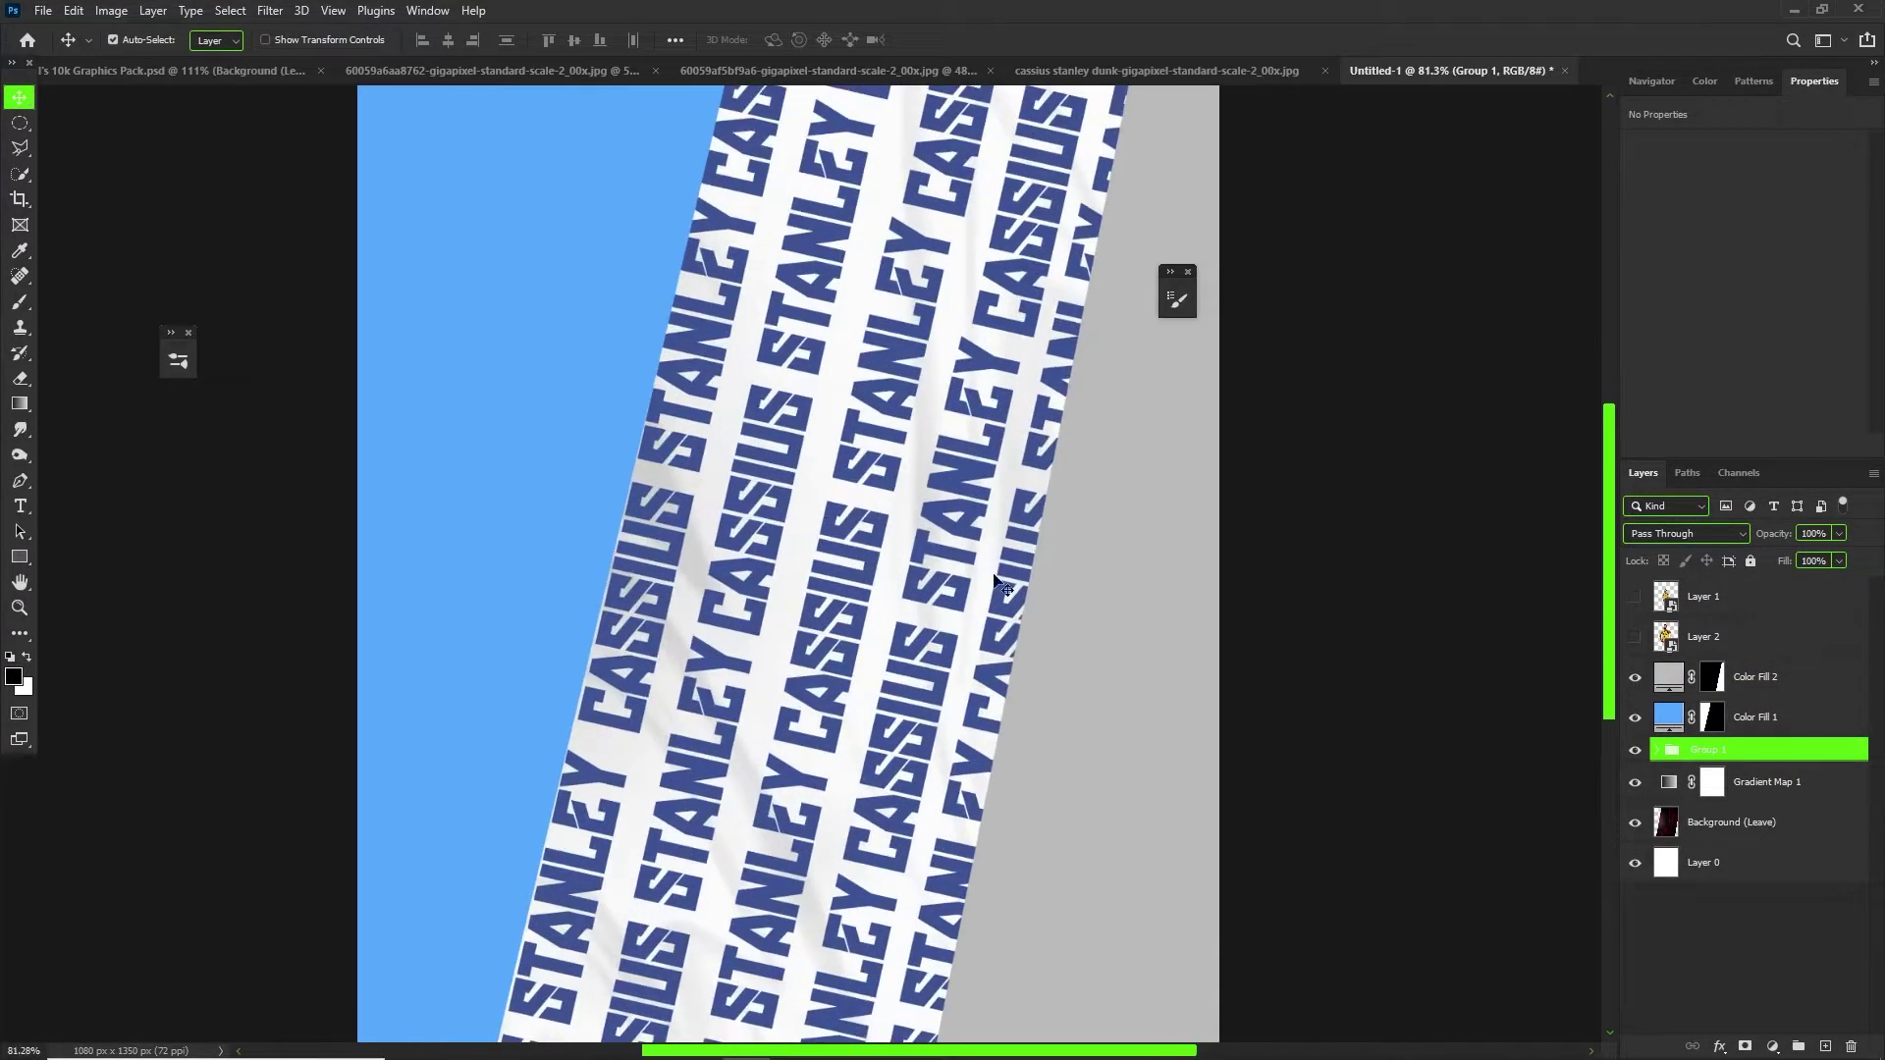
{"action": "right_click", "coordinate": [1701, 763]}
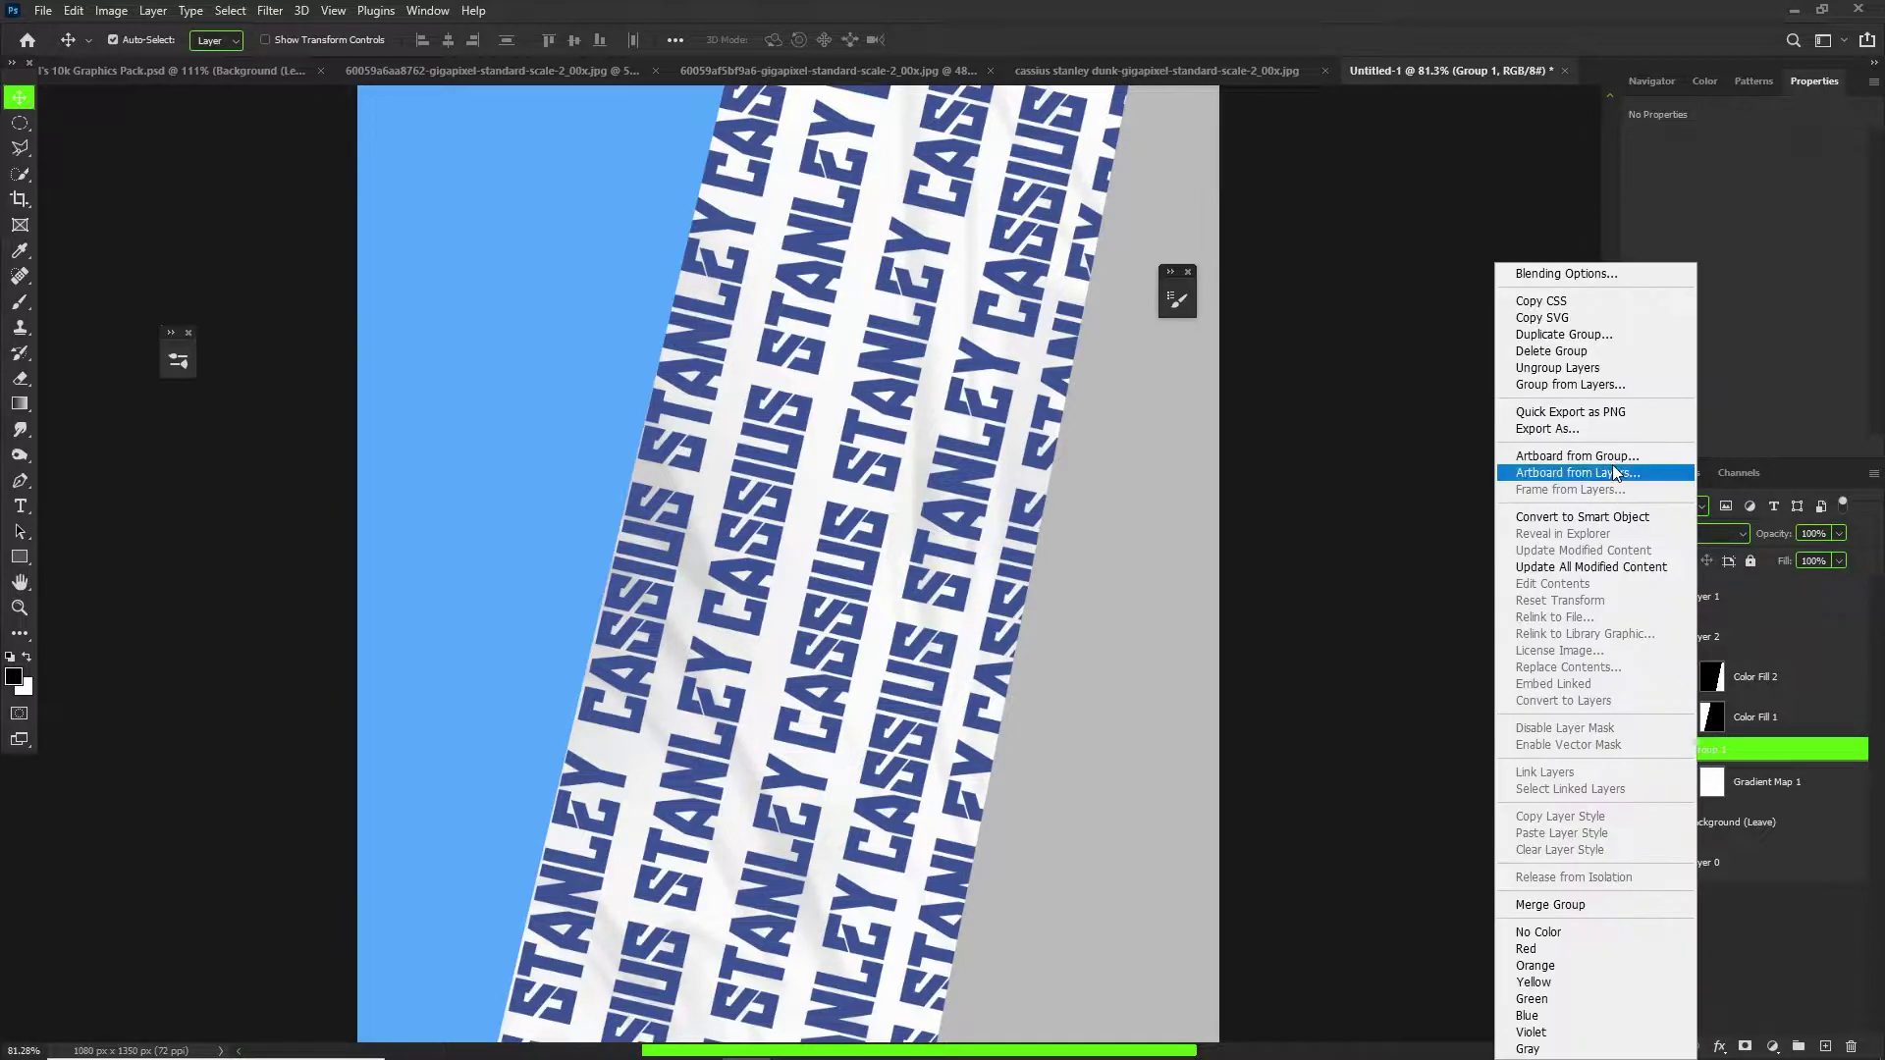
{"action": "left_click", "coordinate": [1608, 516]}
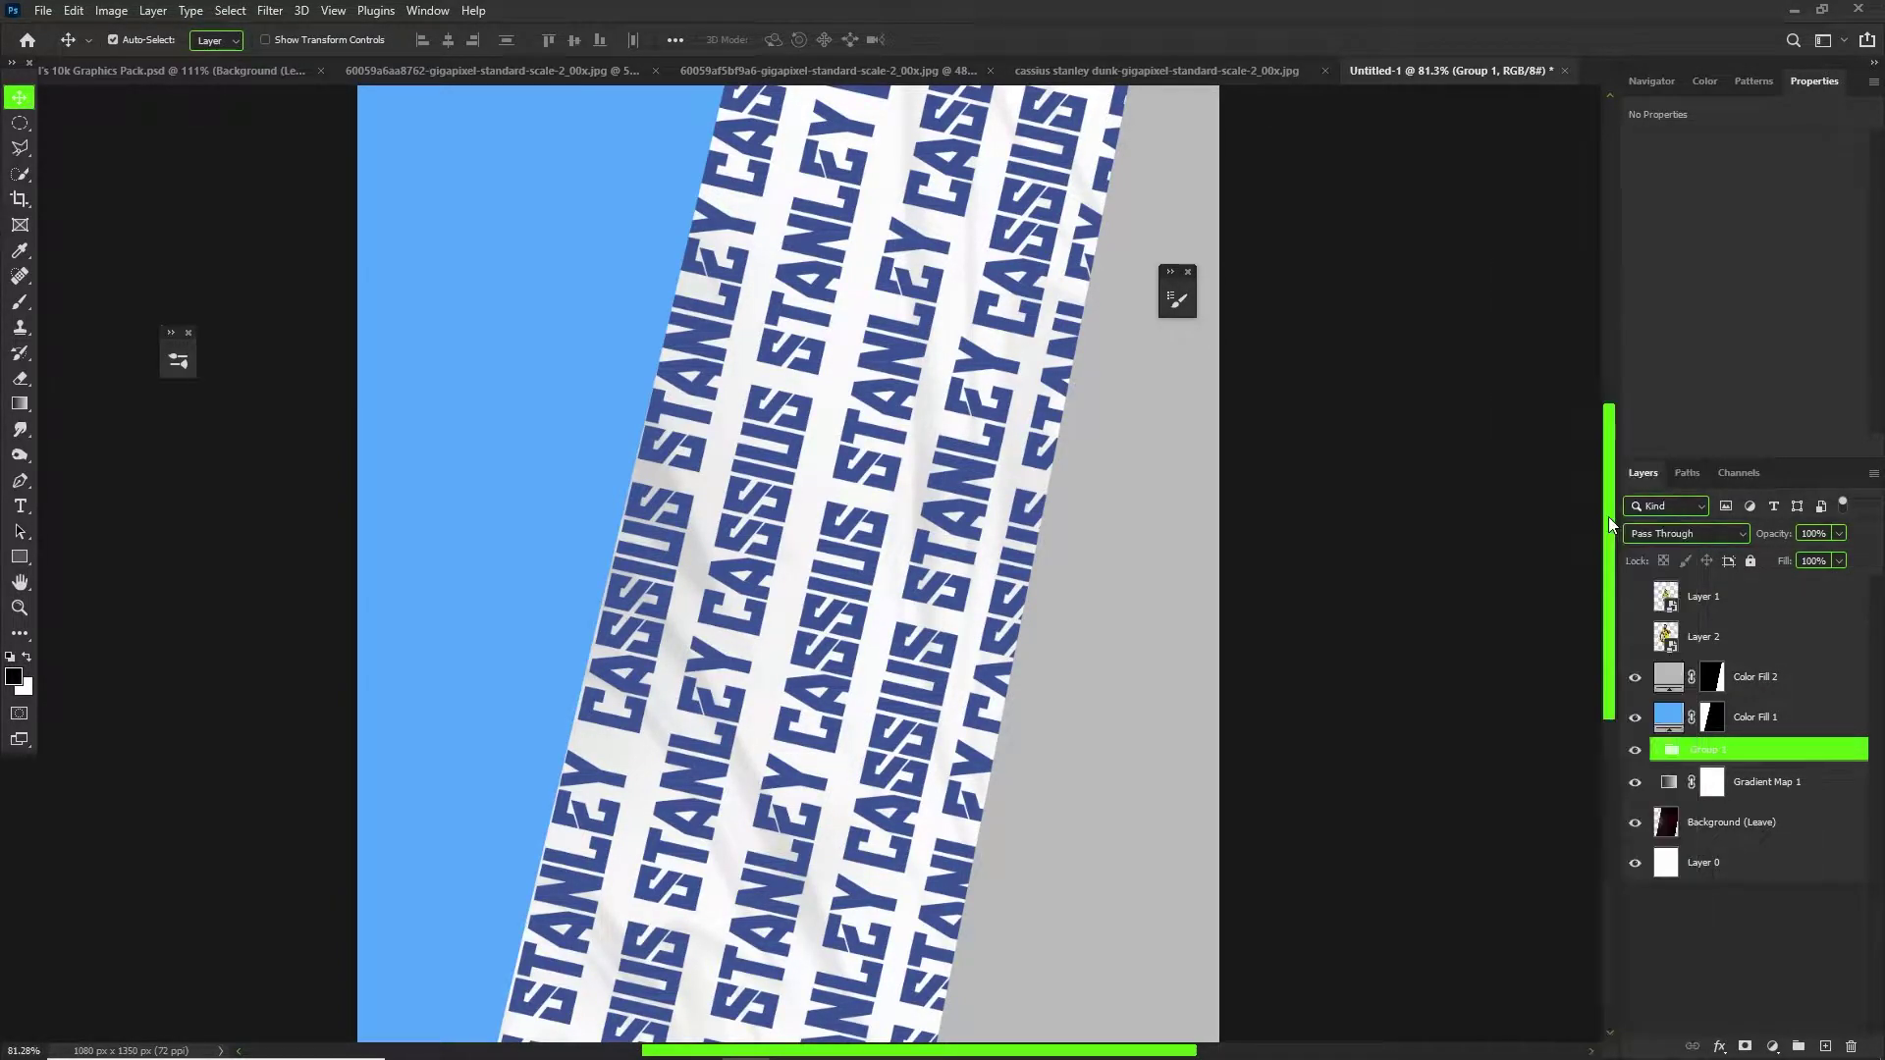
Blend the text smart object into the marble using Blend If, with underlying-layer ranges of 0/88 and 210/255.
{"action": "right_click", "coordinate": [1666, 758]}
{"action": "left_click", "coordinate": [1686, 373]}
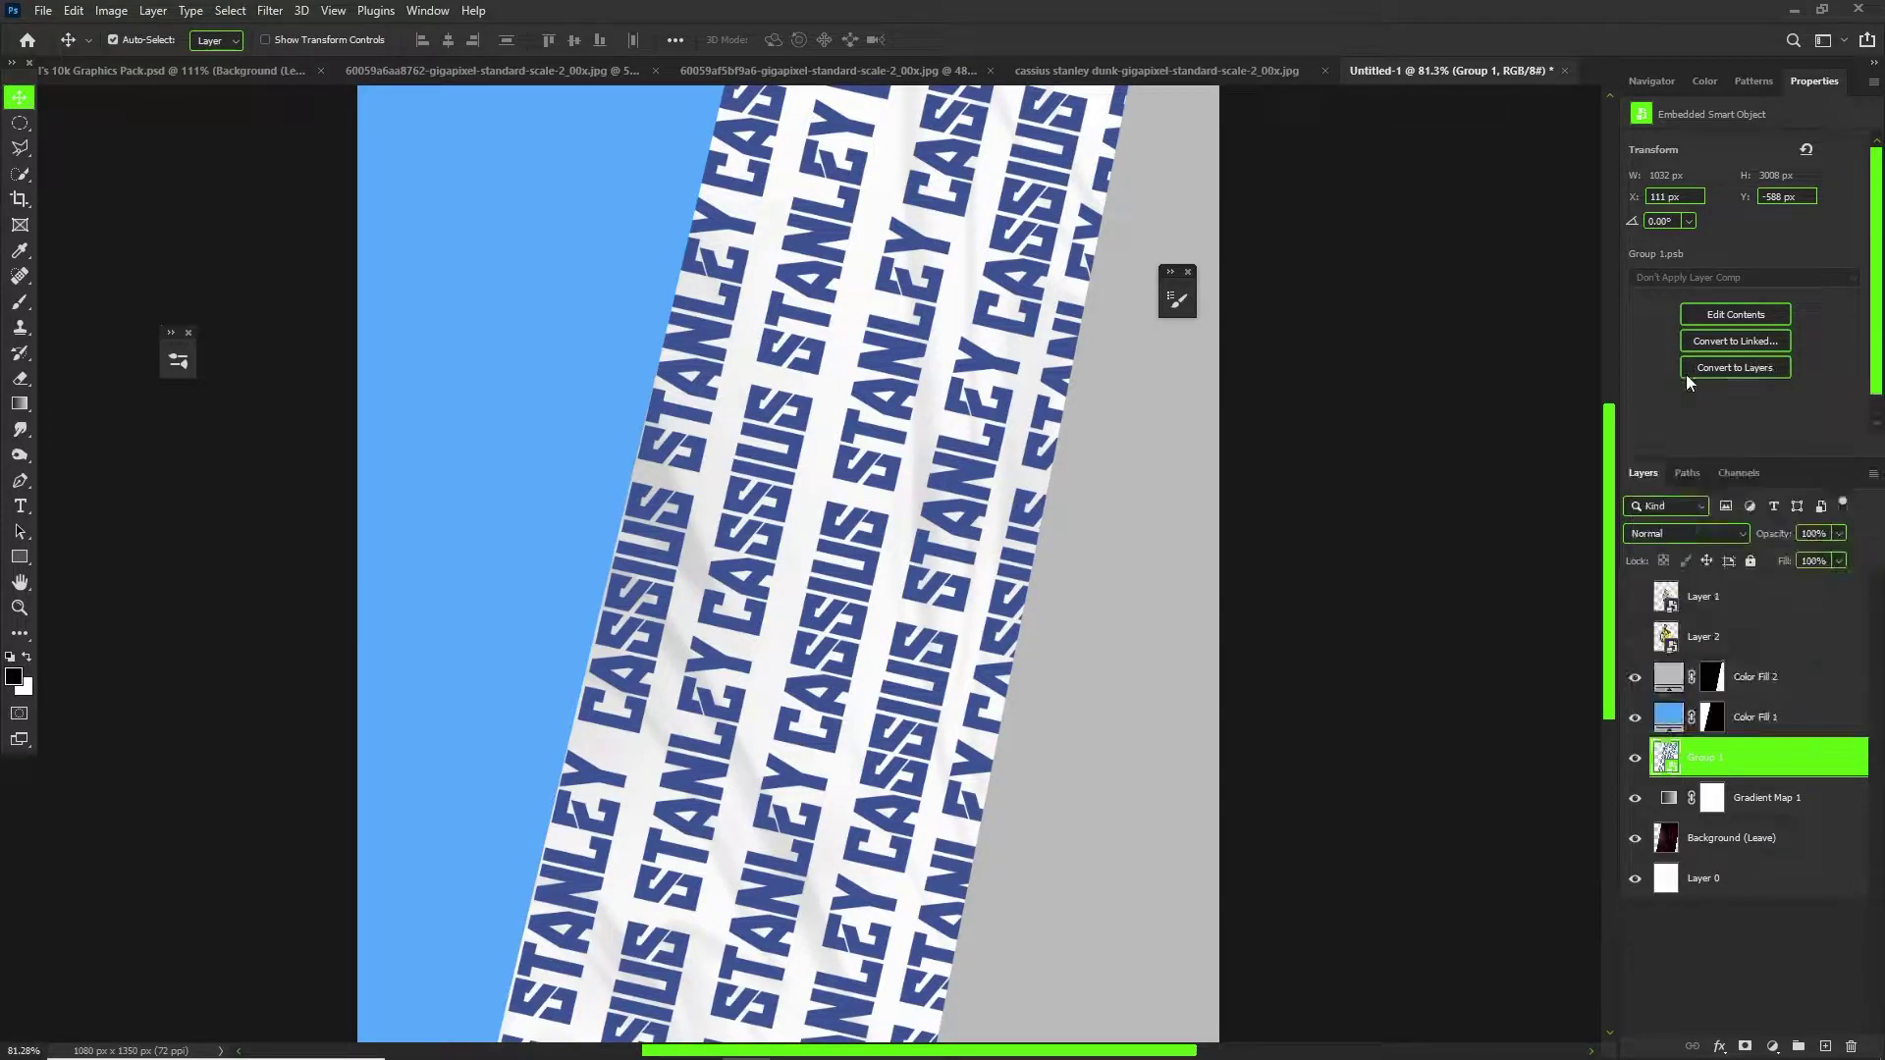
{"action": "mouse_move", "coordinate": [1438, 671]}
{"action": "left_mouse_down"}
{"action": "mouse_move", "coordinate": [1498, 673]}
{"action": "mouse_move", "coordinate": [1476, 674]}
{"action": "left_mouse_up"}
{"action": "mouse_move", "coordinate": [1631, 665]}
{"action": "left_mouse_down"}
{"action": "mouse_move", "coordinate": [1489, 683]}
{"action": "mouse_move", "coordinate": [1609, 664]}
{"action": "left_mouse_up"}
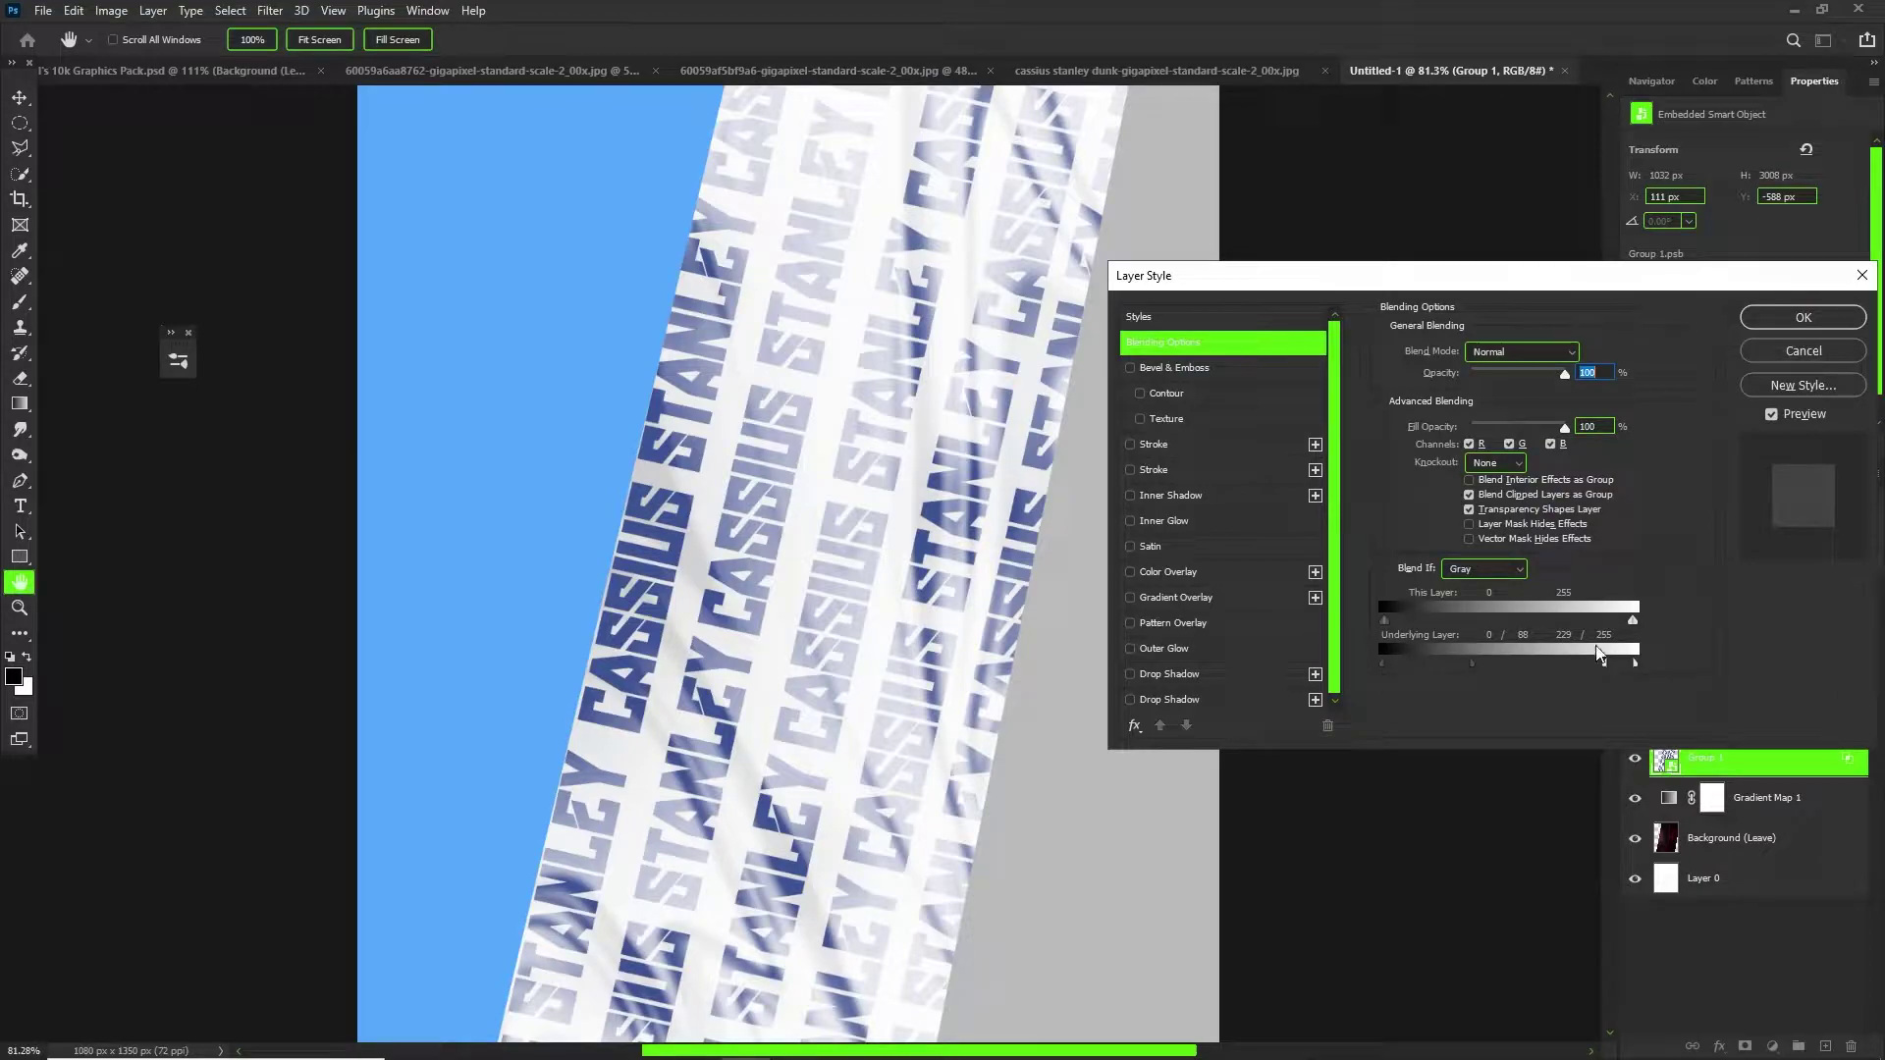
{"action": "key", "text": "alt"}
{"action": "mouse_move", "coordinate": [1610, 670]}
{"action": "left_mouse_down"}
{"action": "mouse_move", "coordinate": [1632, 664]}
{"action": "mouse_move", "coordinate": [1589, 663]}
{"action": "left_mouse_up"}
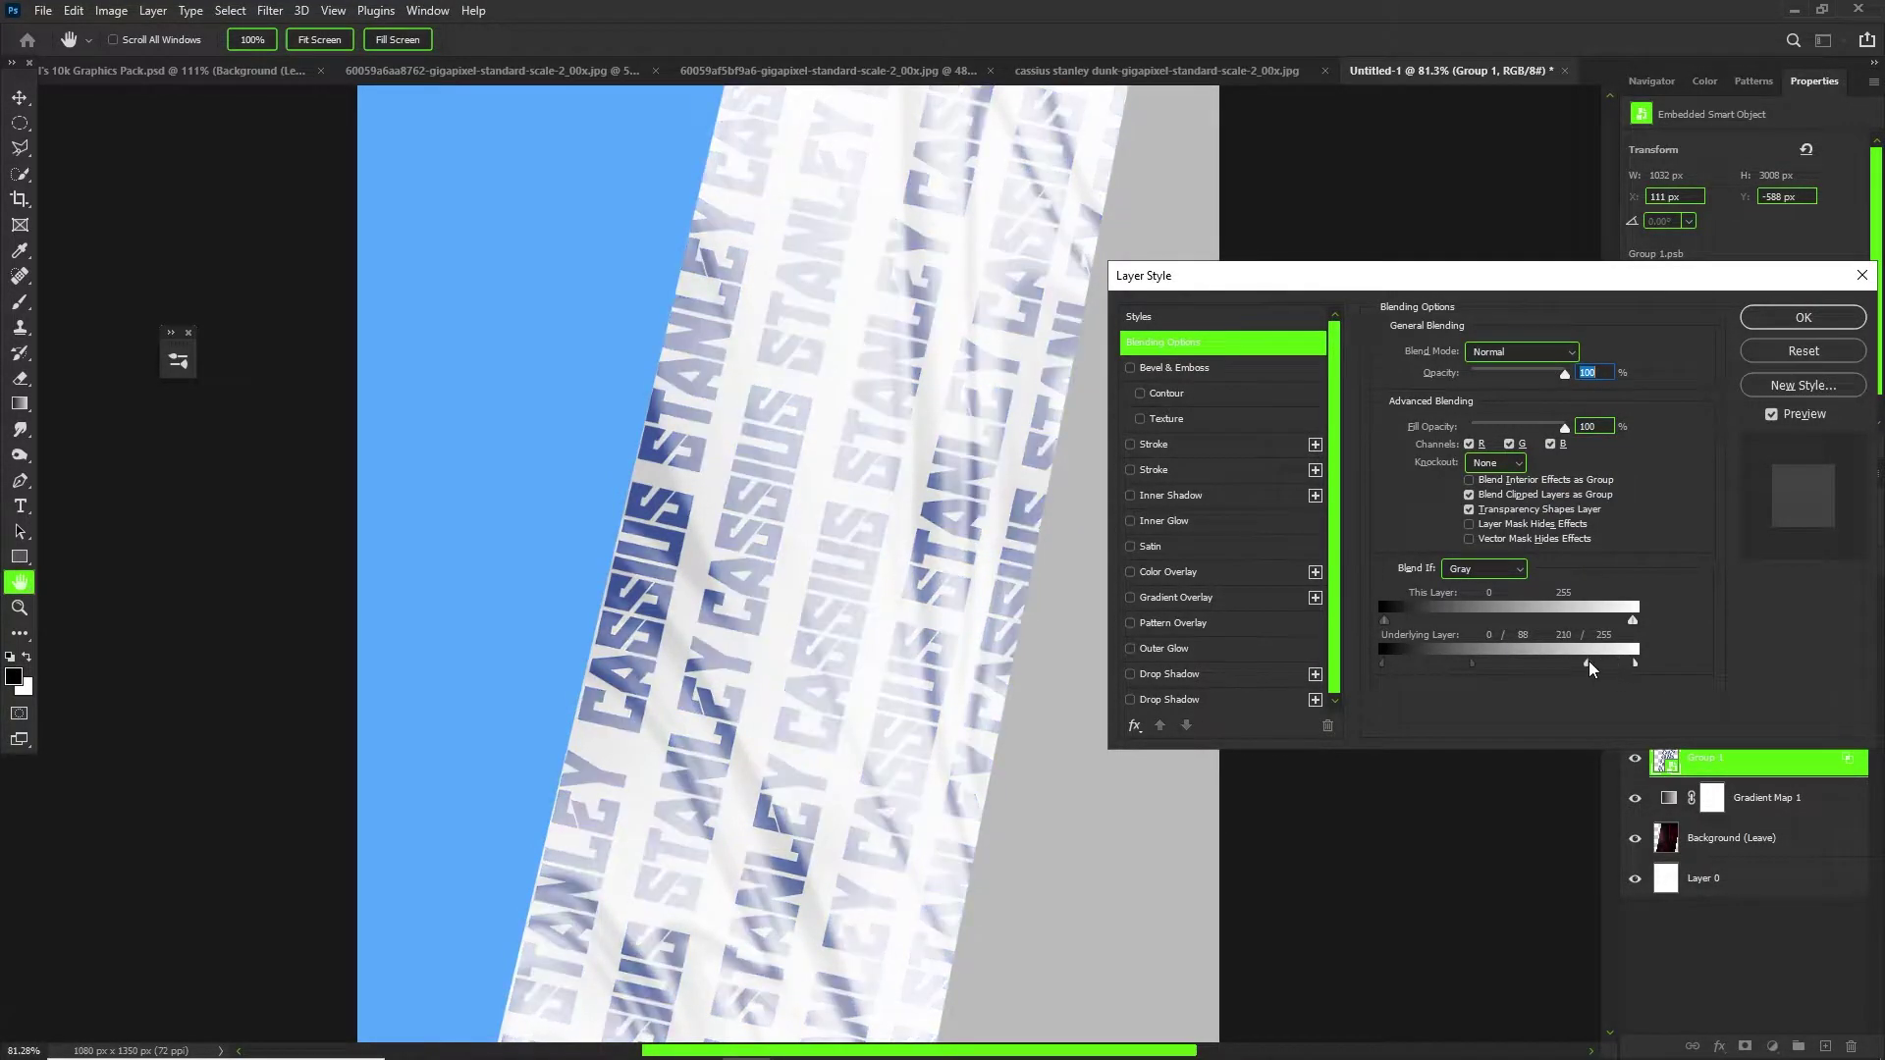
{"action": "left_click", "coordinate": [1802, 317]}
Paste the dunk photo as a new layer above the yellow color fill and lower its opacity to 61%.
{"action": "key", "text": "ctrl+0"}
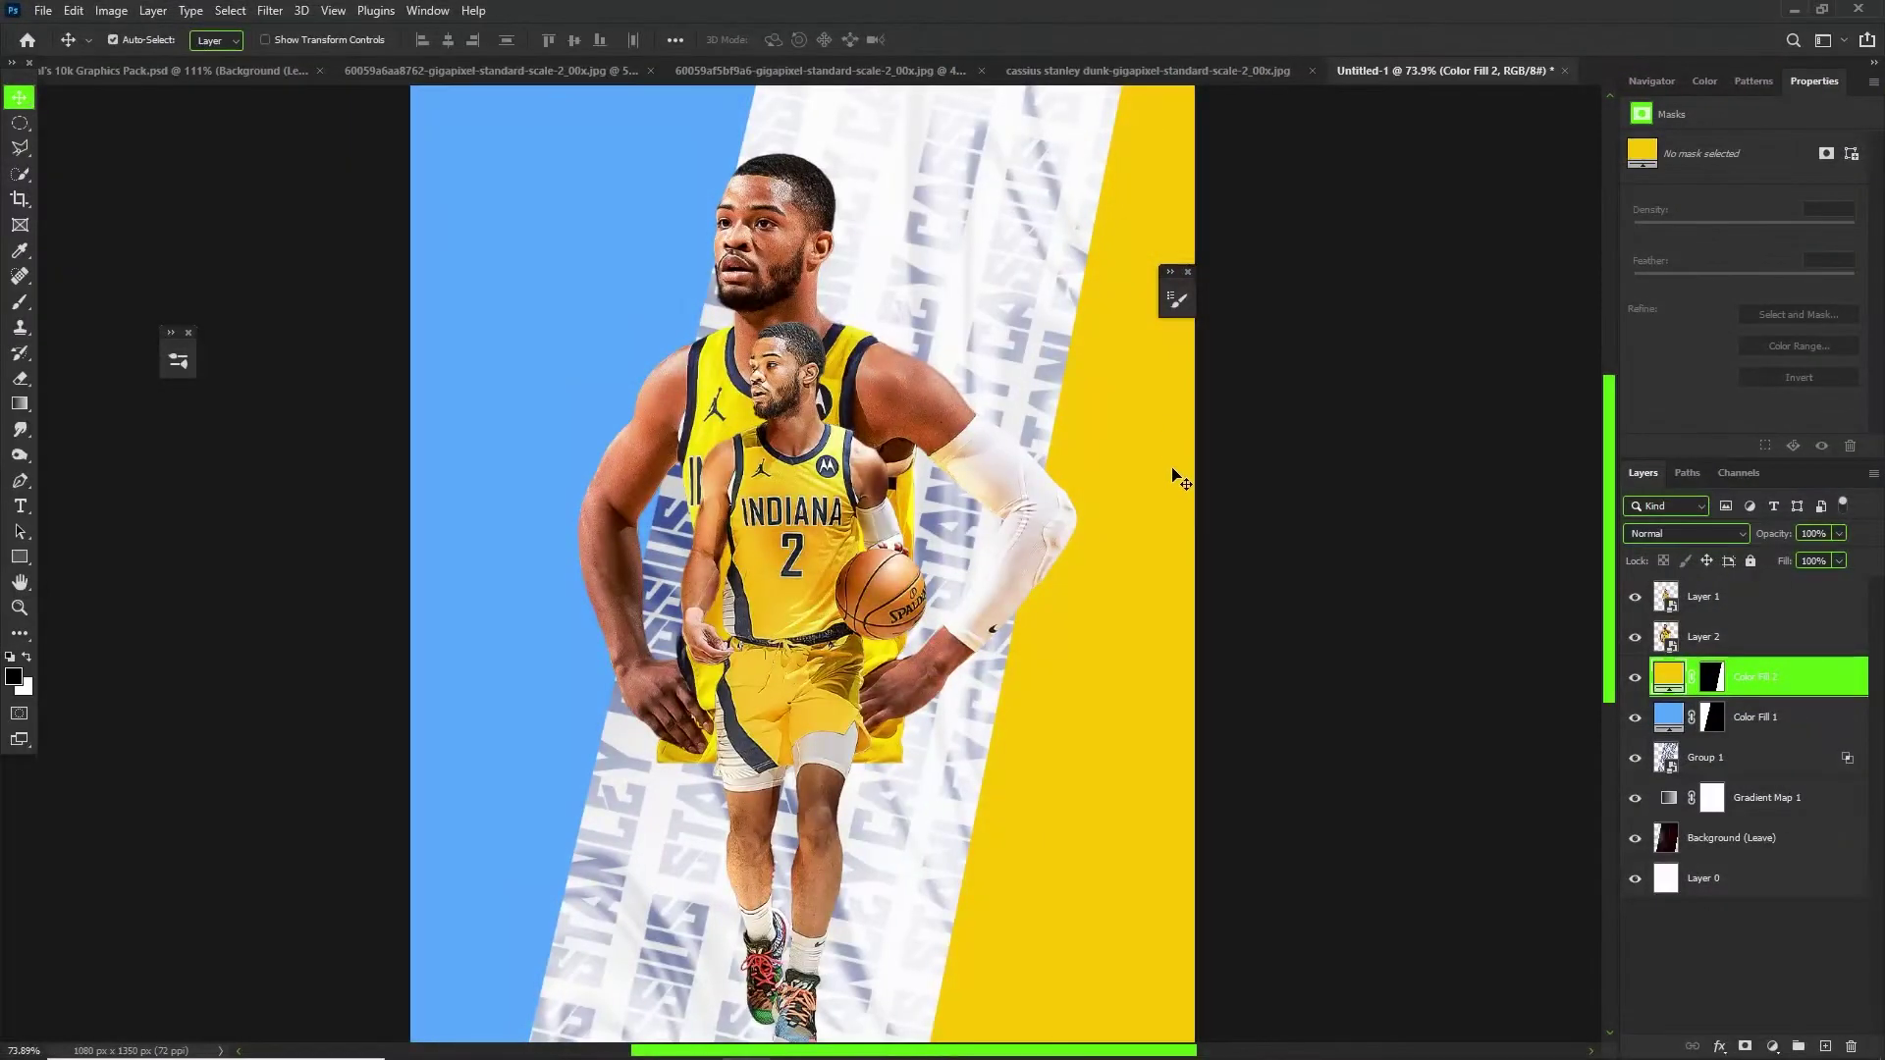
{"action": "left_click_drag", "start_coordinate": [1179, 476], "coordinate": [1157, 543]}
{"action": "key", "text": "ctrl+v"}
{"action": "key", "text": "ctrl+t"}
{"action": "key", "text": "ctrl+minus"}
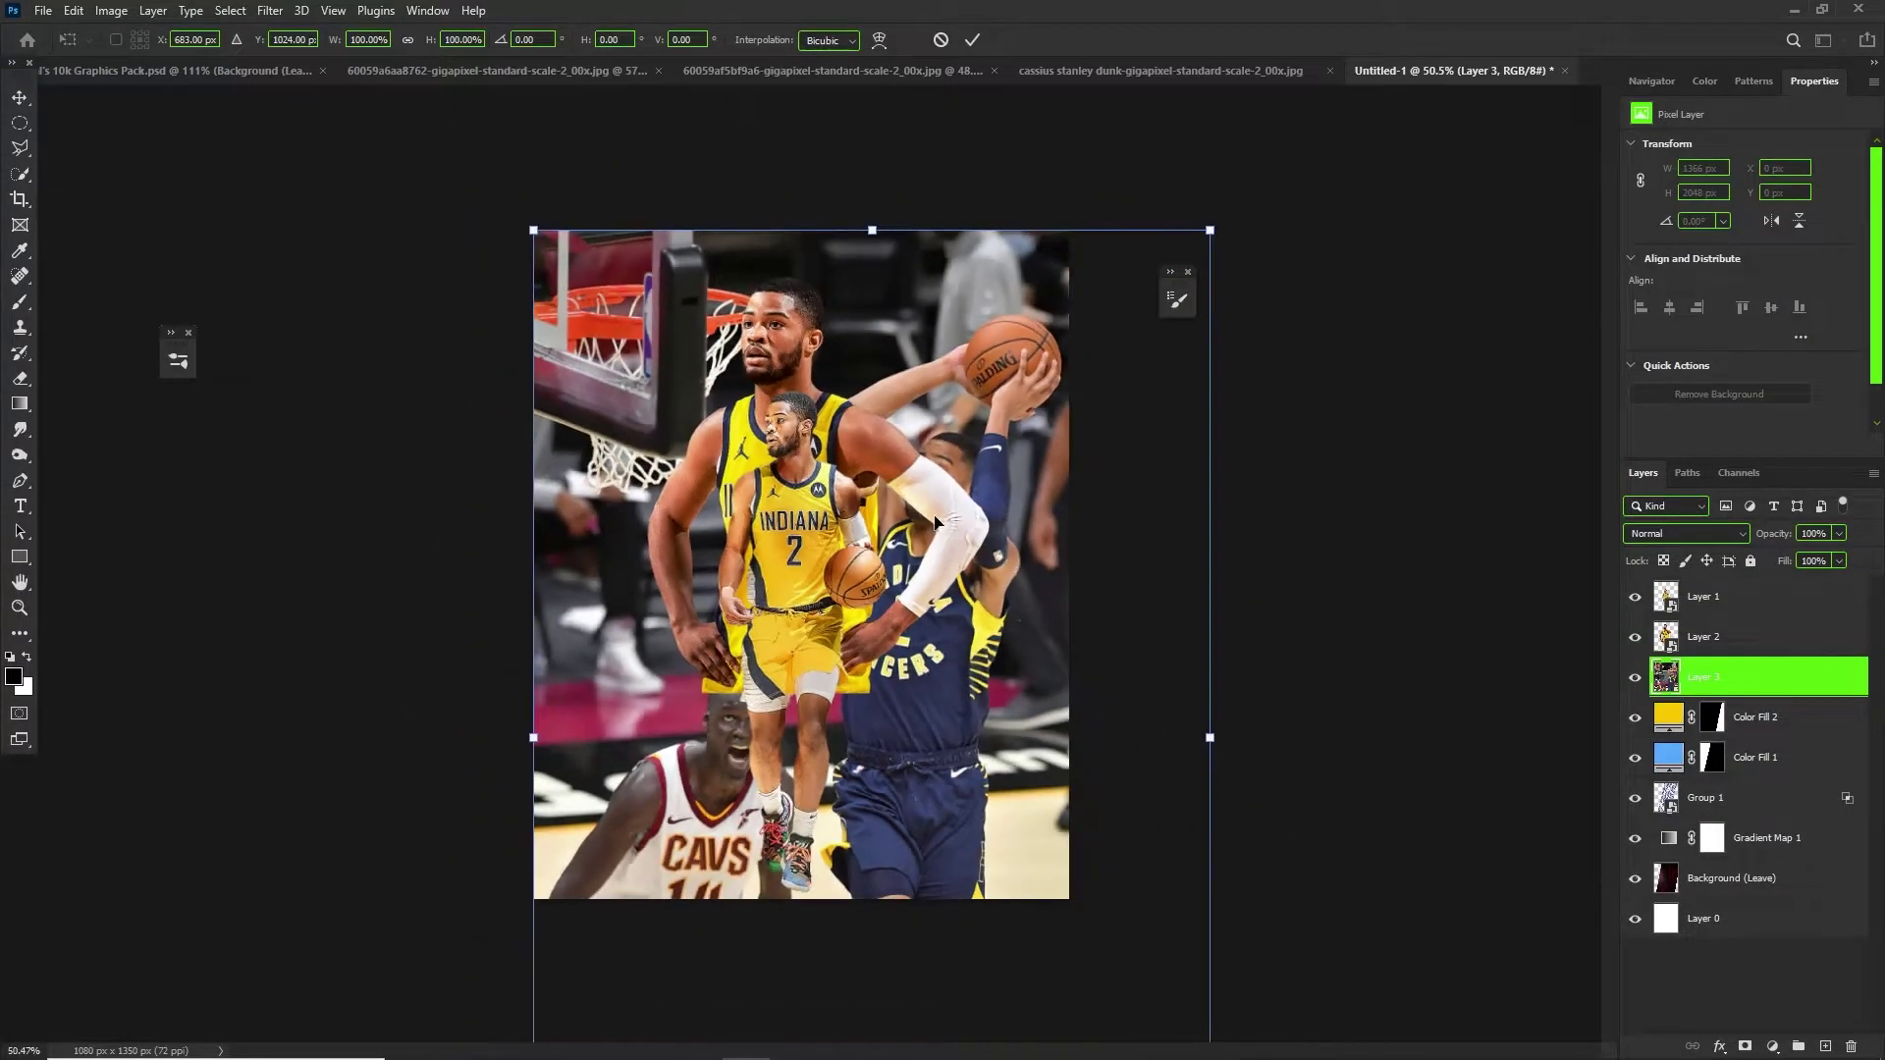
{"action": "left_click_drag", "start_coordinate": [762, 531], "coordinate": [865, 486]}
{"action": "left_click", "coordinate": [1838, 533]}
{"action": "left_click_drag", "start_coordinate": [1845, 556], "coordinate": [1803, 556]}
Scale the dunk photo down to about 1019 x 1474 px and position its player over the yellow panel.
{"action": "key", "text": "ctrl+plus"}
{"action": "left_click_drag", "start_coordinate": [1051, 426], "coordinate": [1046, 426]}
{"action": "left_click_drag", "start_coordinate": [1479, 736], "coordinate": [1242, 613]}
{"action": "left_click_drag", "start_coordinate": [1490, 600], "coordinate": [1274, 595]}
{"action": "key", "text": "Return"}
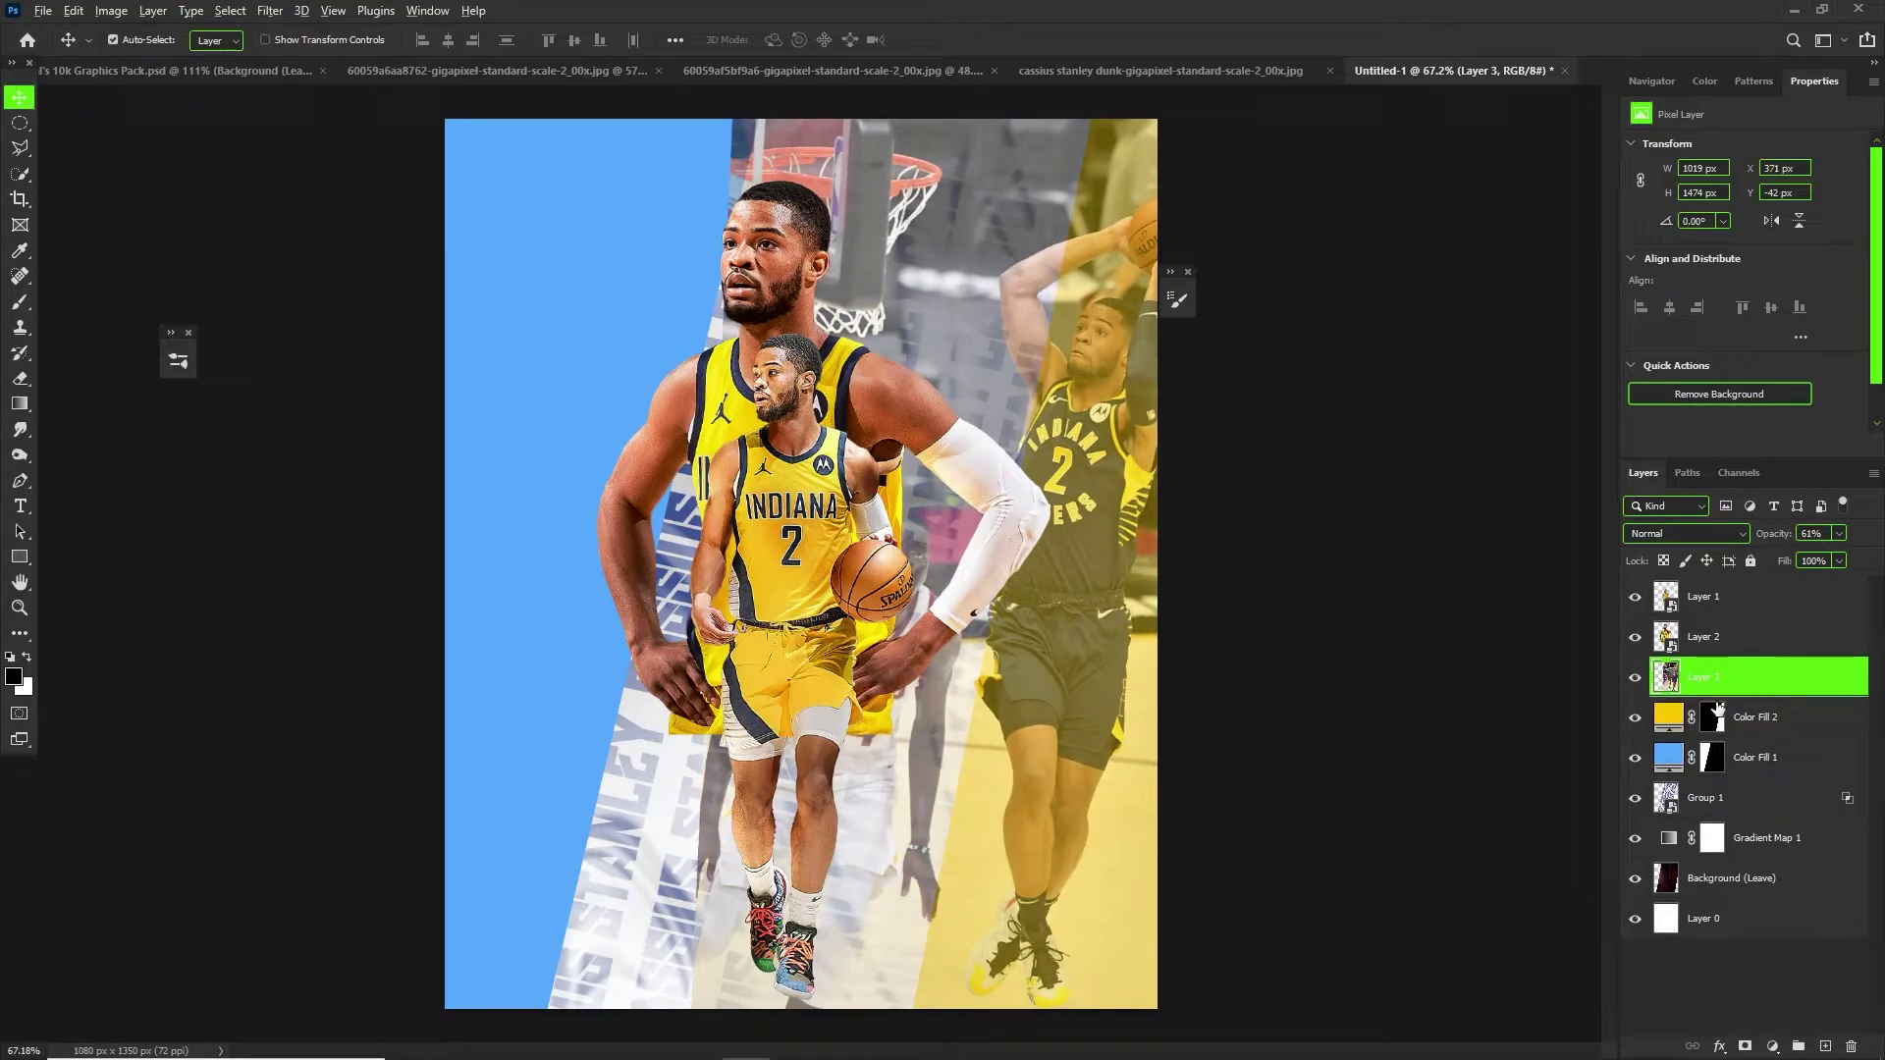
Clip the dunk photo to the yellow color fill and set its opacity to 100%.
{"action": "left_click_drag", "start_coordinate": [1669, 720], "coordinate": [1710, 691]}
{"action": "left_click", "coordinate": [1713, 694], "text": "alt"}
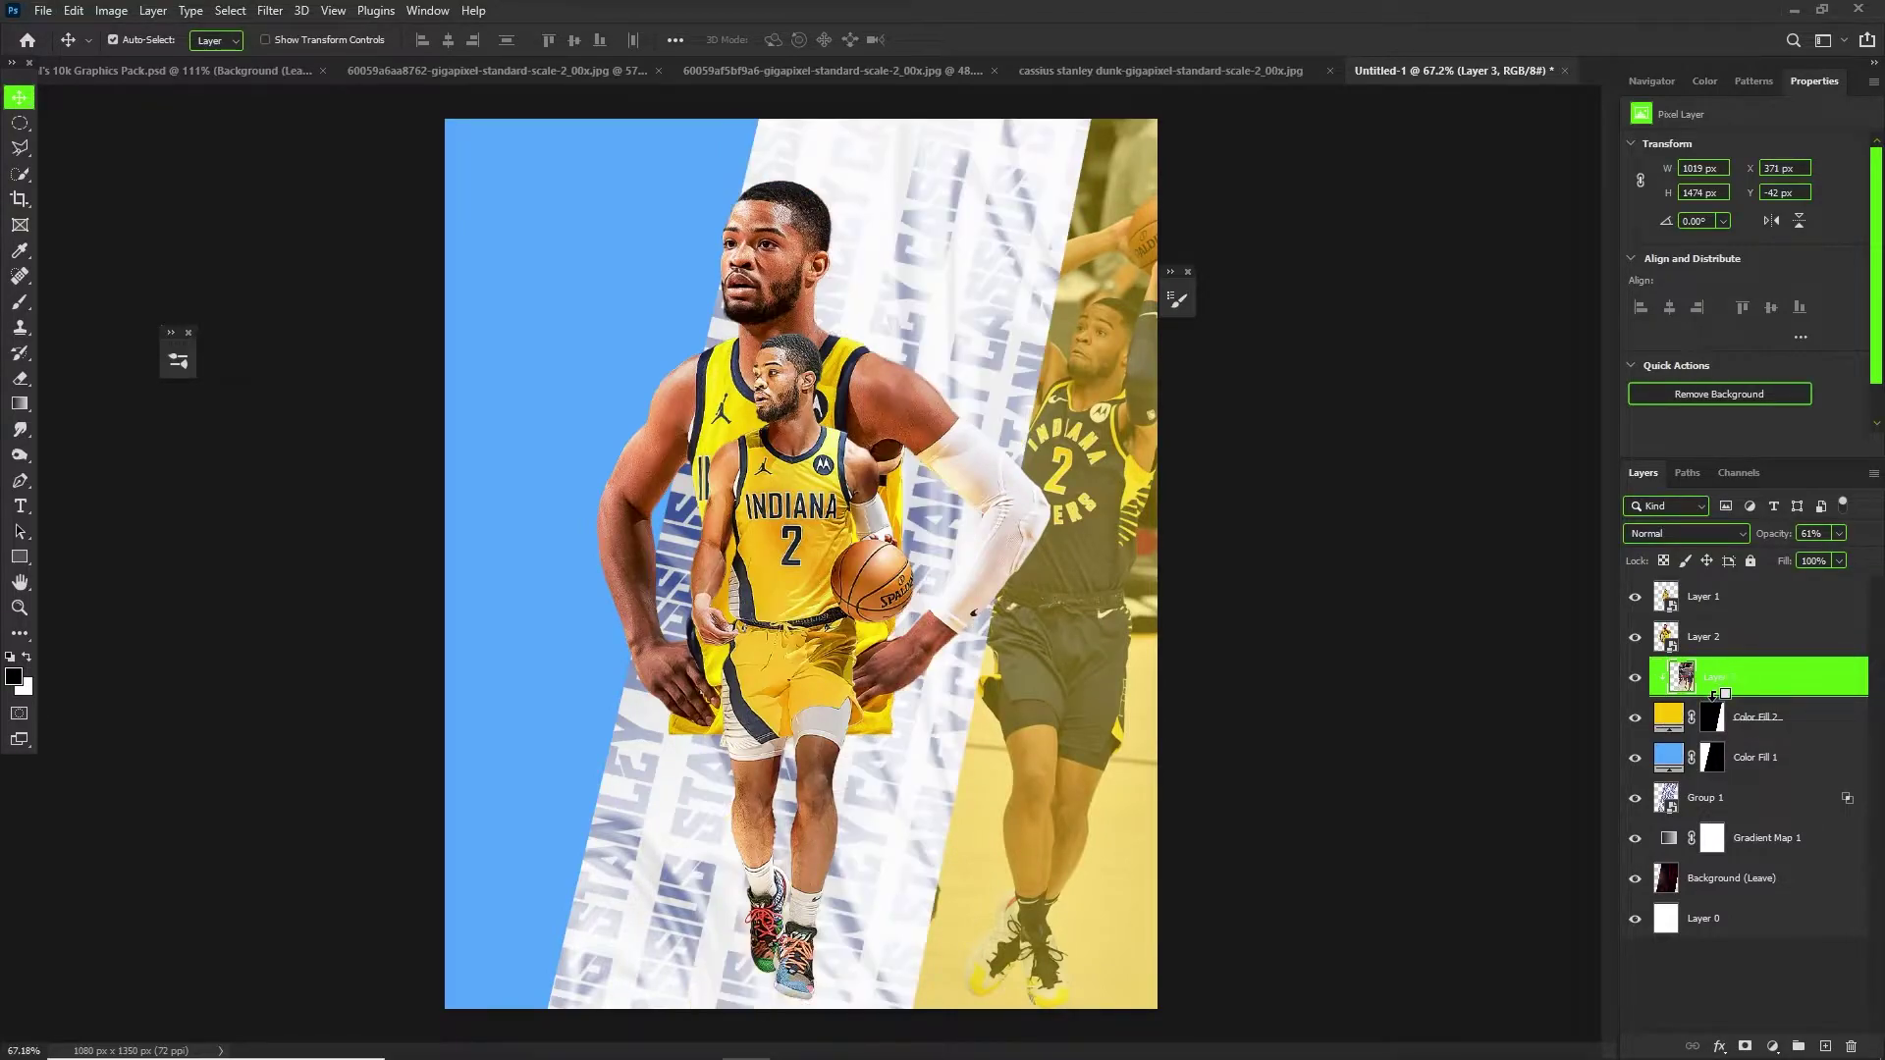
{"action": "left_click", "coordinate": [1838, 533]}
{"action": "left_click_drag", "start_coordinate": [1833, 556], "coordinate": [1873, 556]}
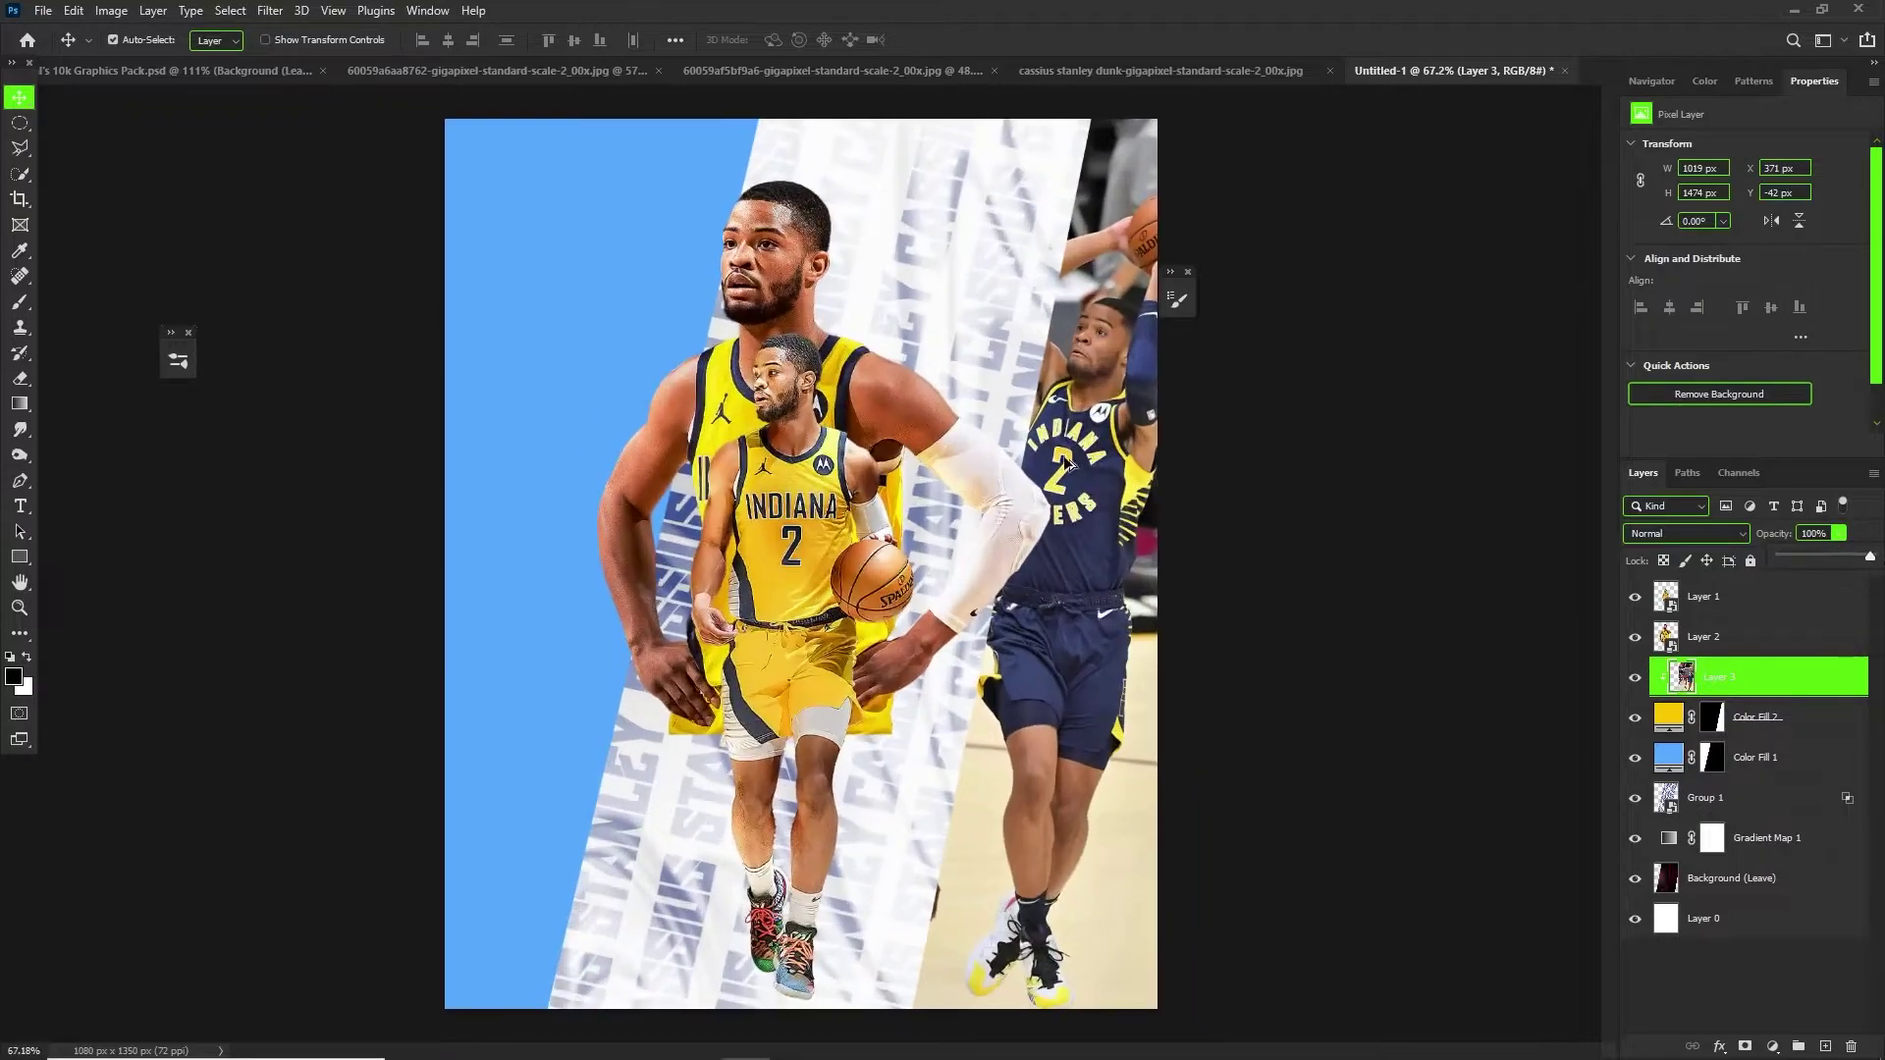
Set the clipped dunk photo's blend mode to Overlay and compare the panel with the photo hidden and shown.
{"action": "left_click", "coordinate": [1670, 532]}
{"action": "left_click", "coordinate": [1670, 533]}
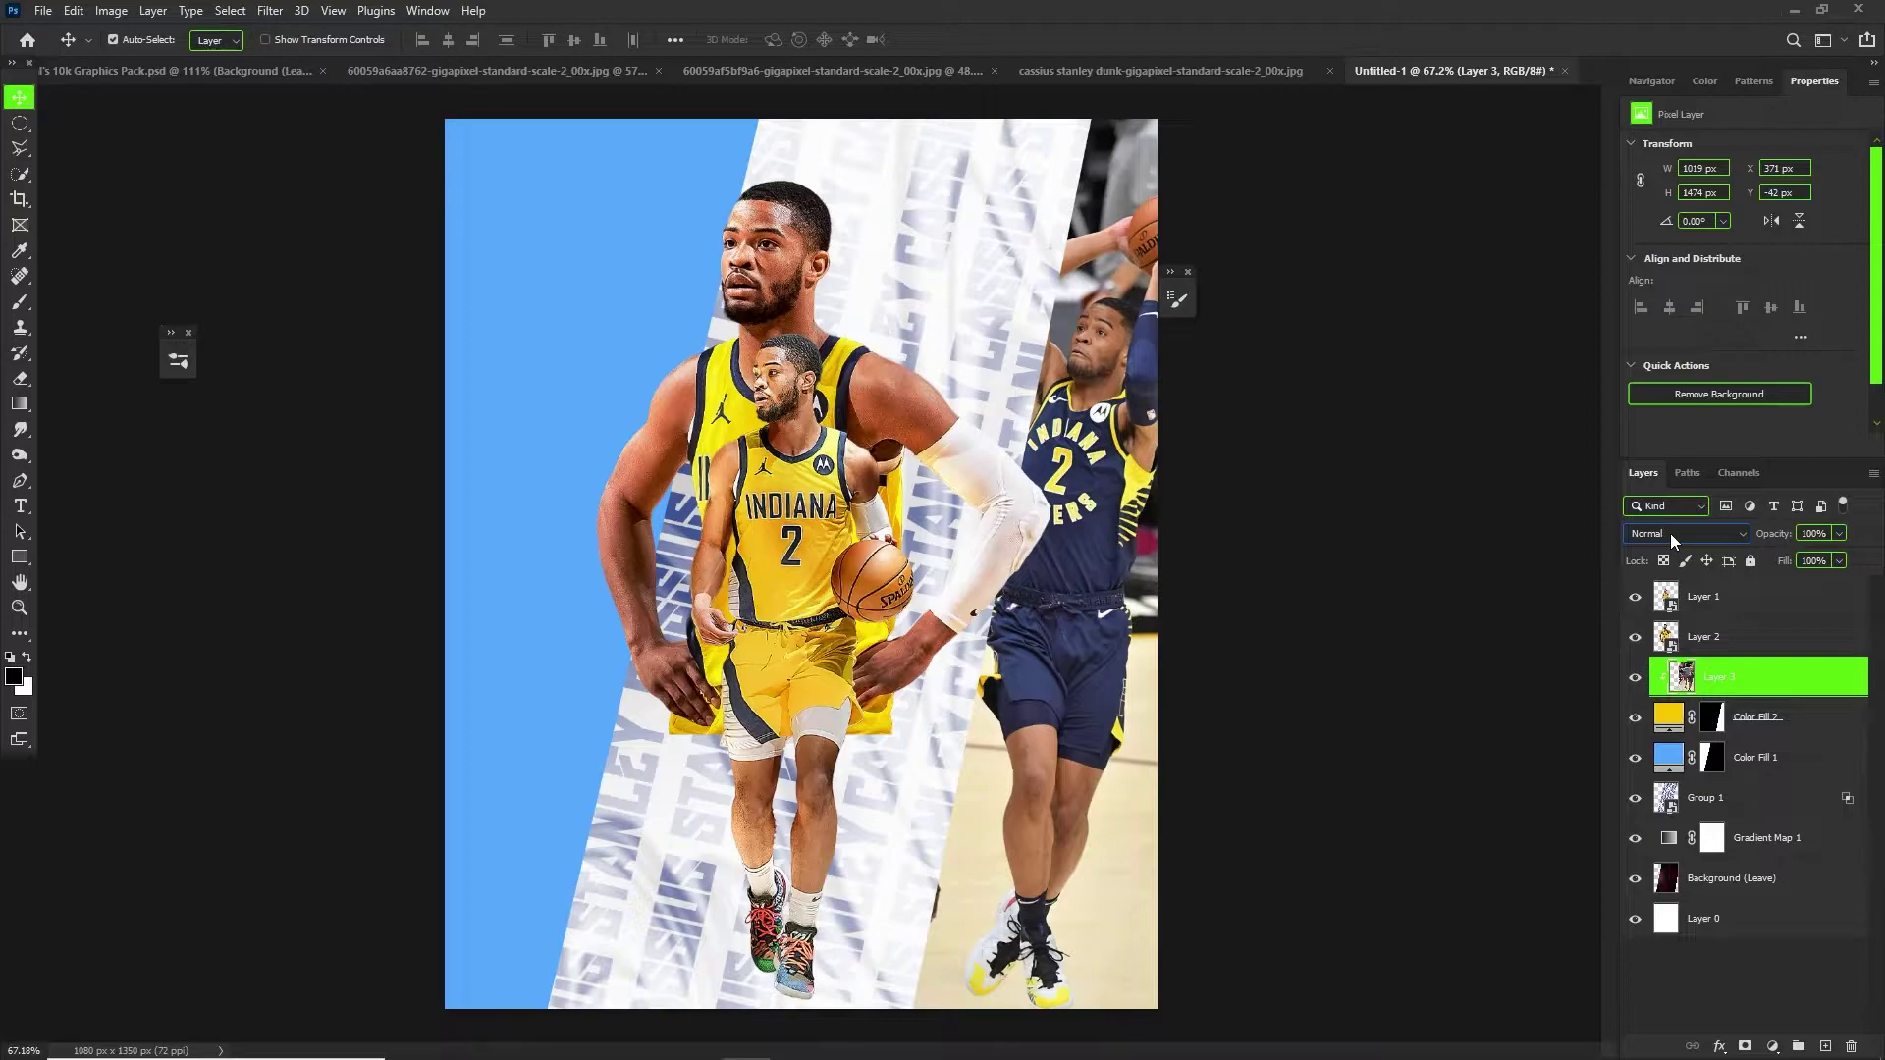
{"action": "left_click", "coordinate": [1669, 533]}
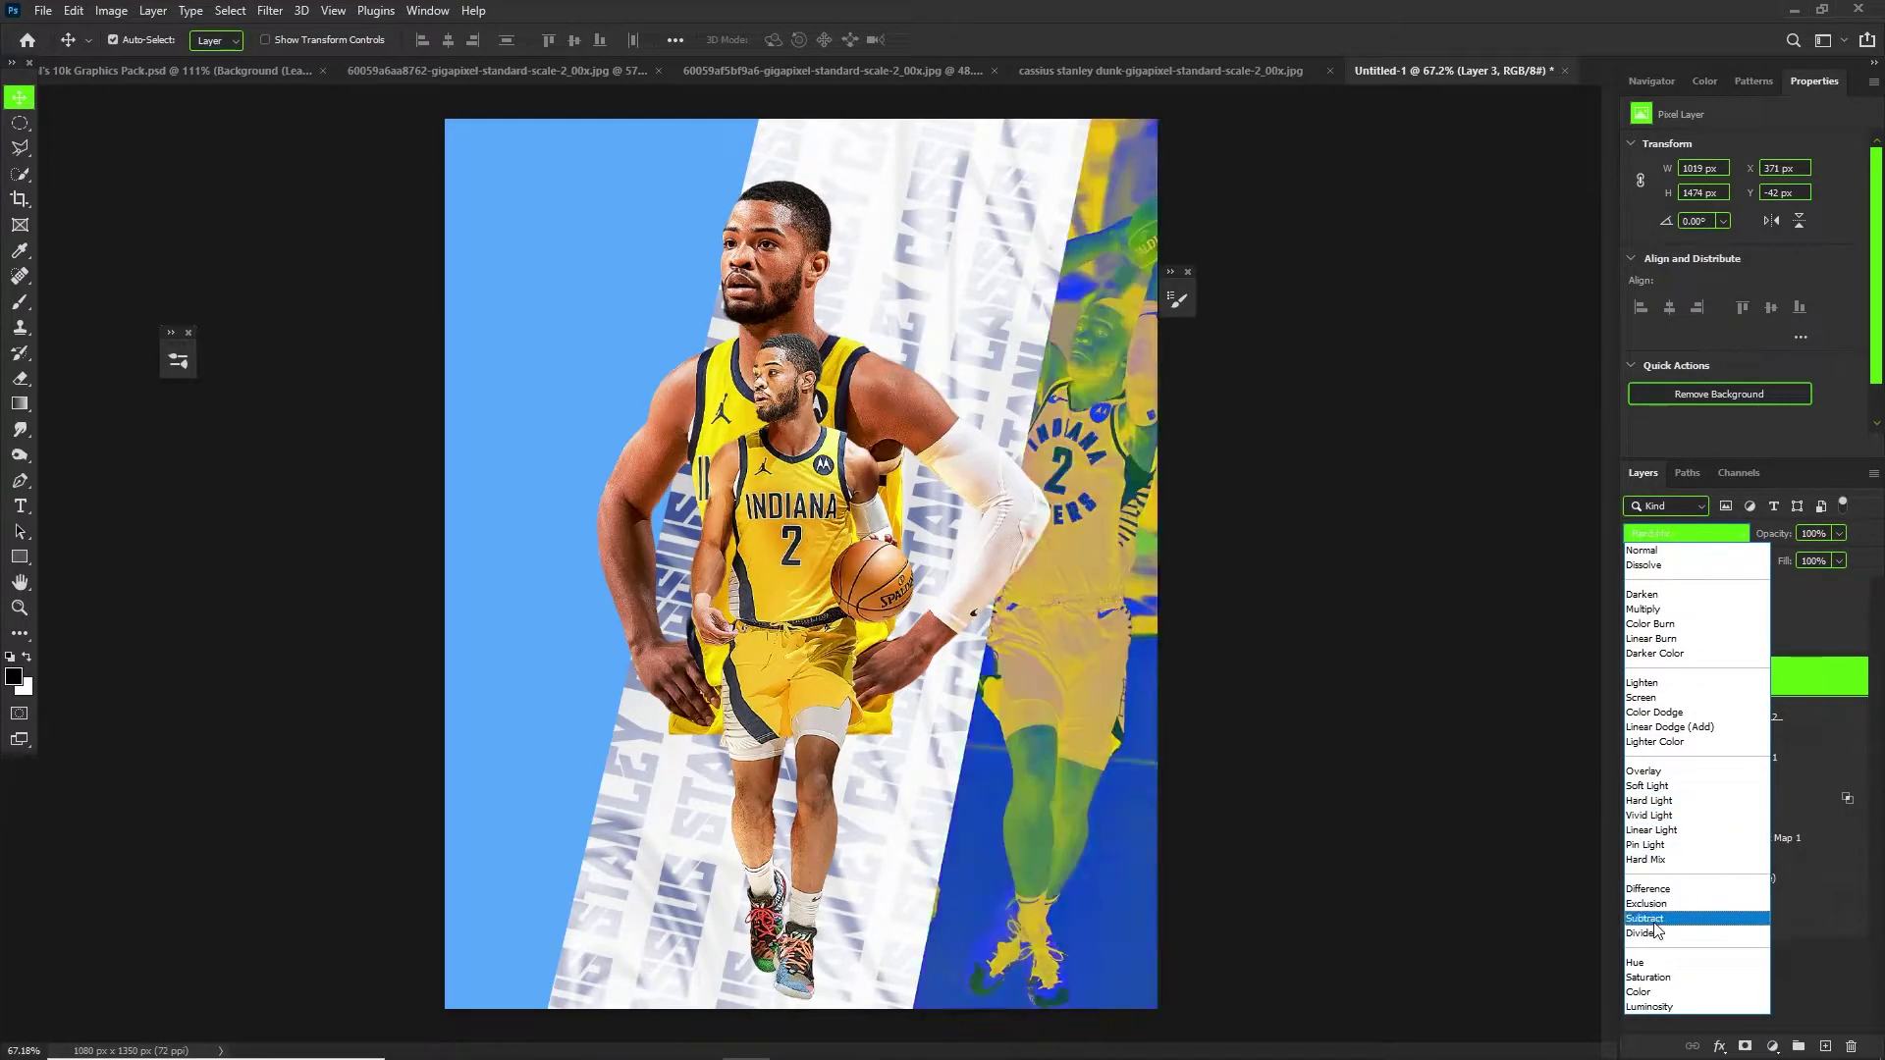
{"action": "left_click", "coordinate": [1658, 776]}
{"action": "left_click", "coordinate": [1634, 679]}
{"action": "left_click", "coordinate": [1635, 679]}
{"action": "scroll", "coordinate": [913, 224], "scroll_direction": "up", "scroll_amount": 1}
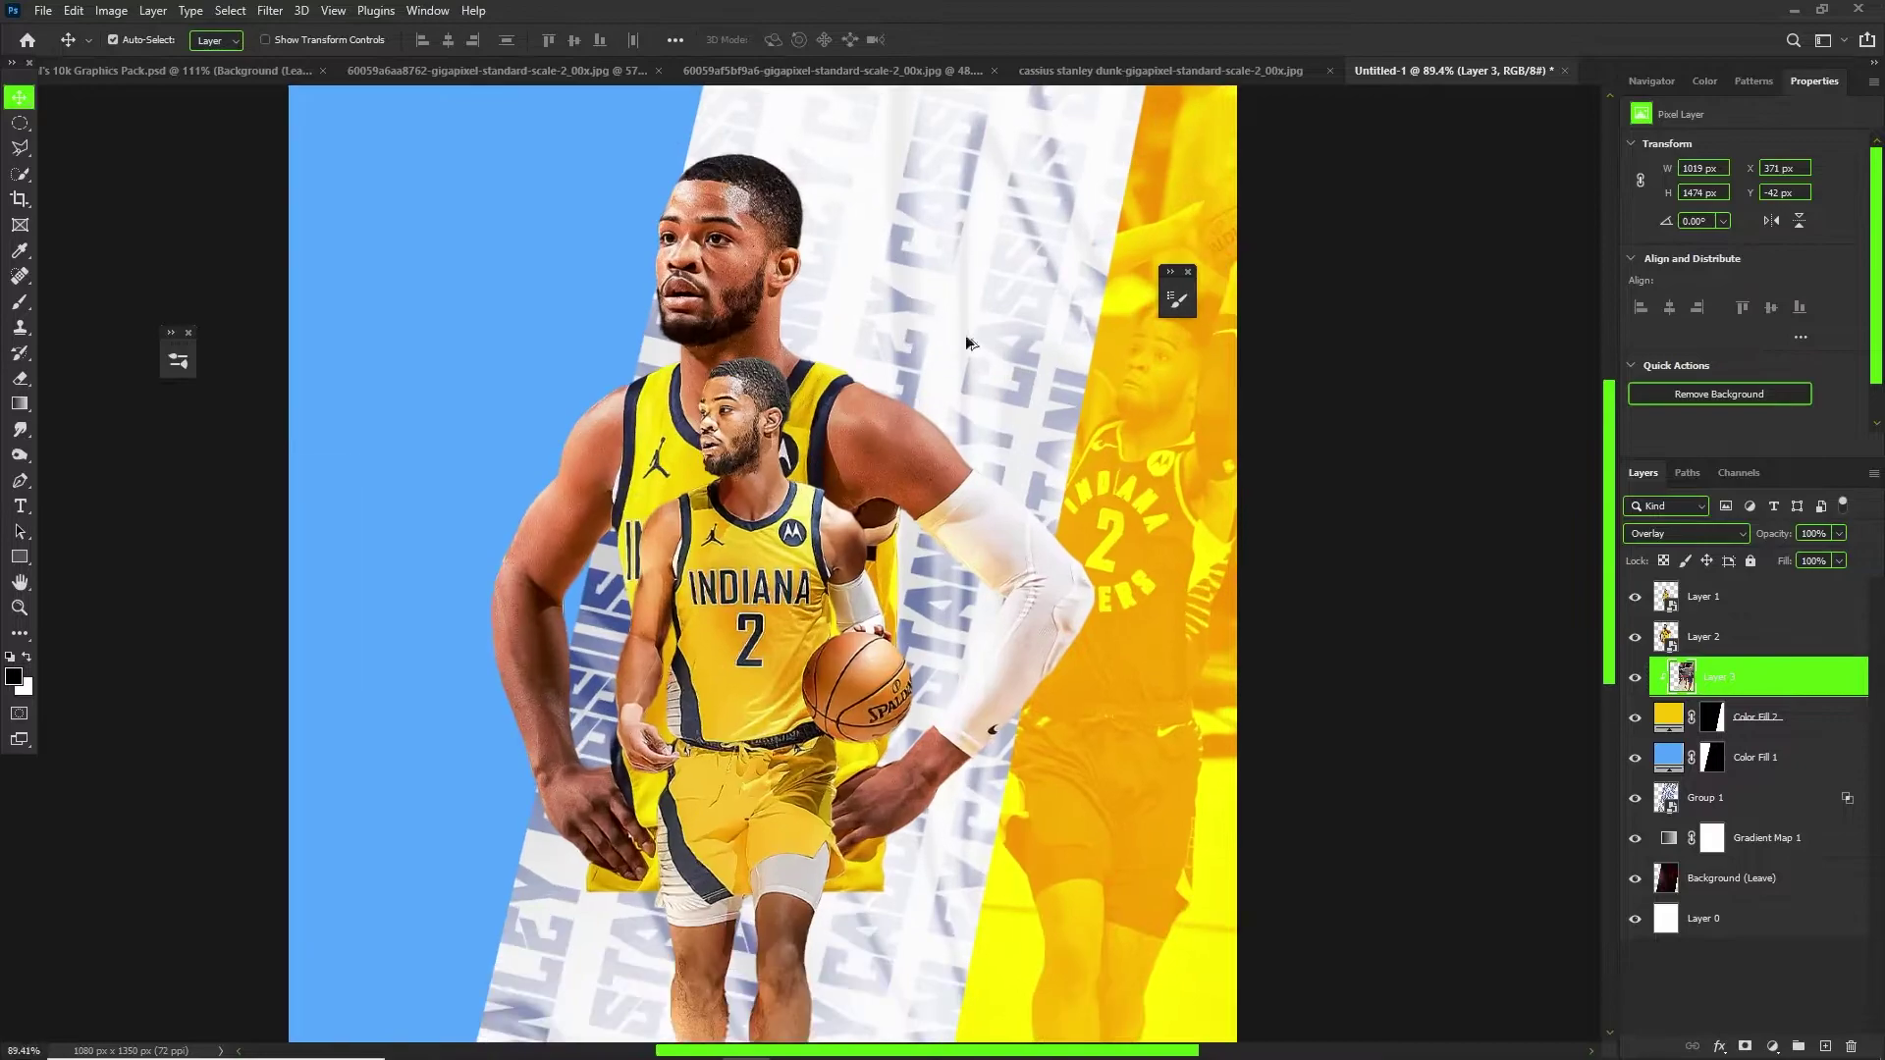
{"action": "scroll", "coordinate": [1035, 388], "scroll_direction": "down", "scroll_amount": 2}
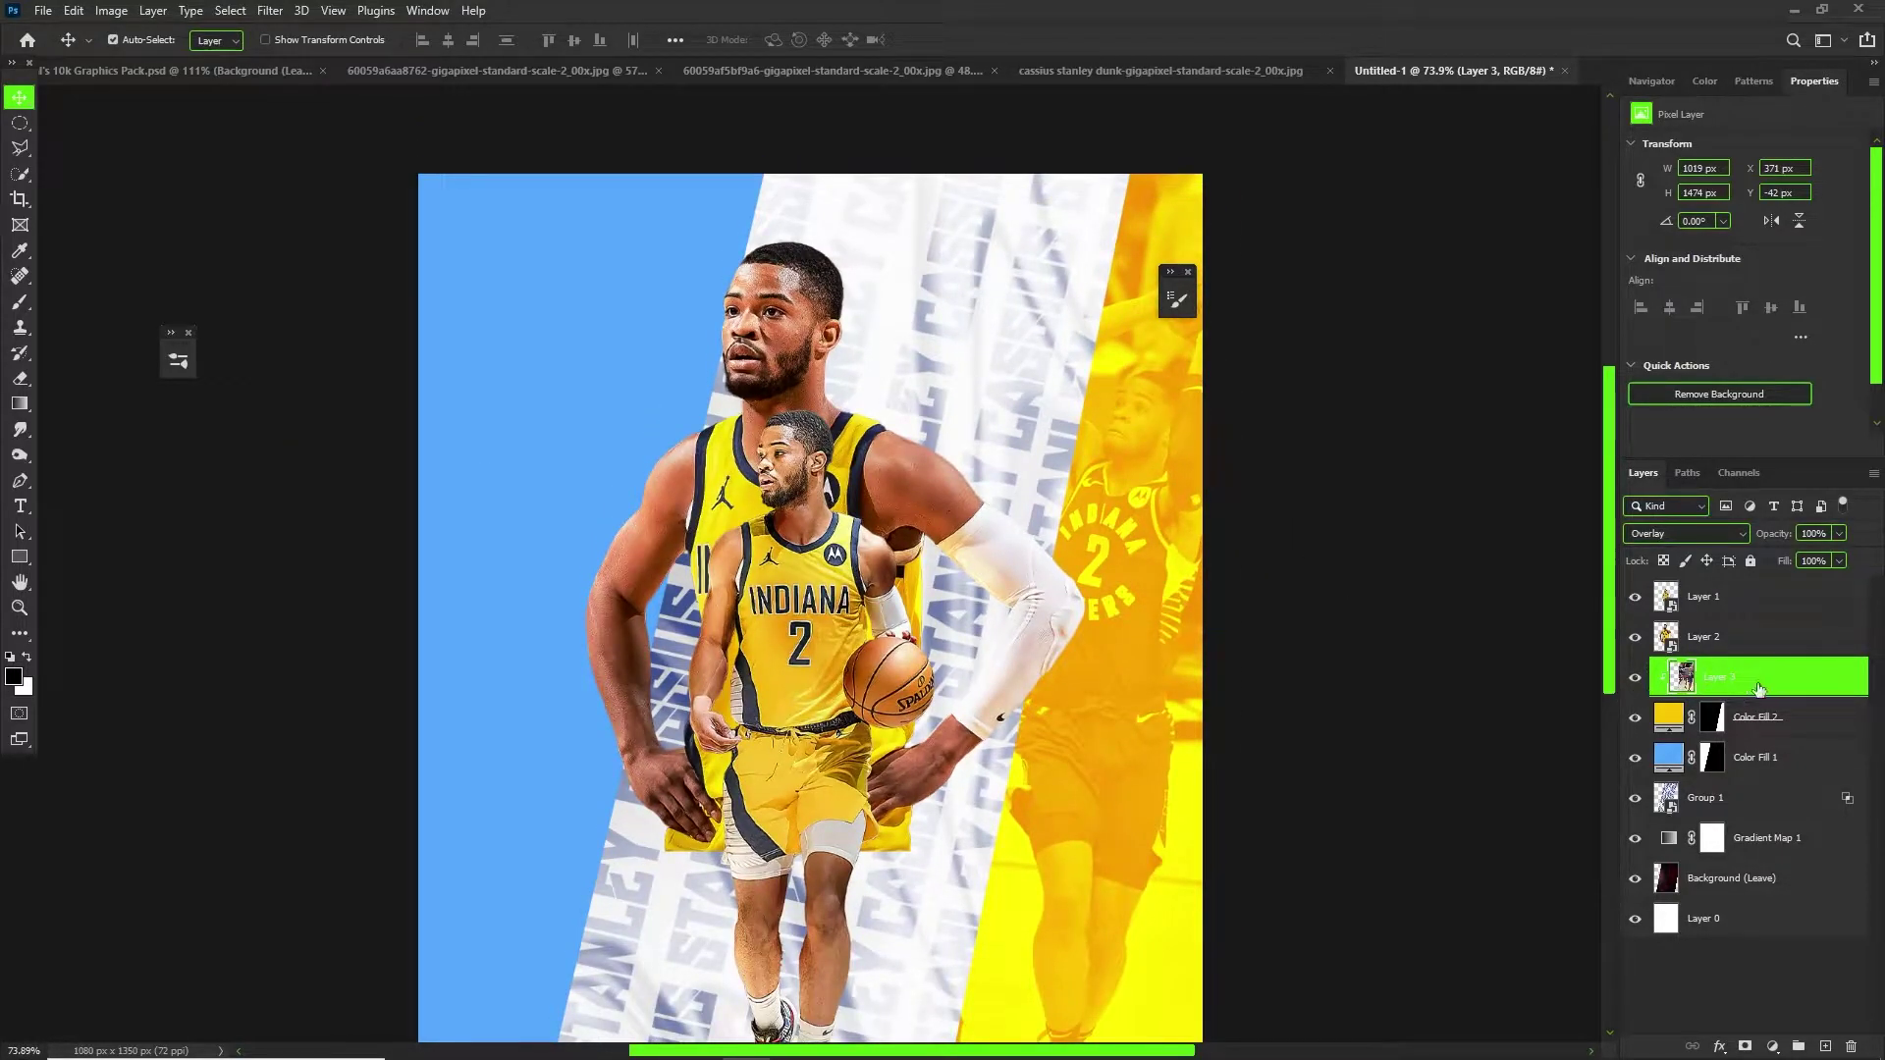
Enhance the clipped dunk photo with a filter and compare the yellow panel with and without the photo.
{"action": "right_click", "coordinate": [1748, 671]}
{"action": "key", "text": "Escape"}
{"action": "left_click", "coordinate": [274, 12]}
{"action": "left_click", "coordinate": [320, 163]}
{"action": "scroll", "coordinate": [964, 481], "scroll_direction": "down", "scroll_amount": 4}
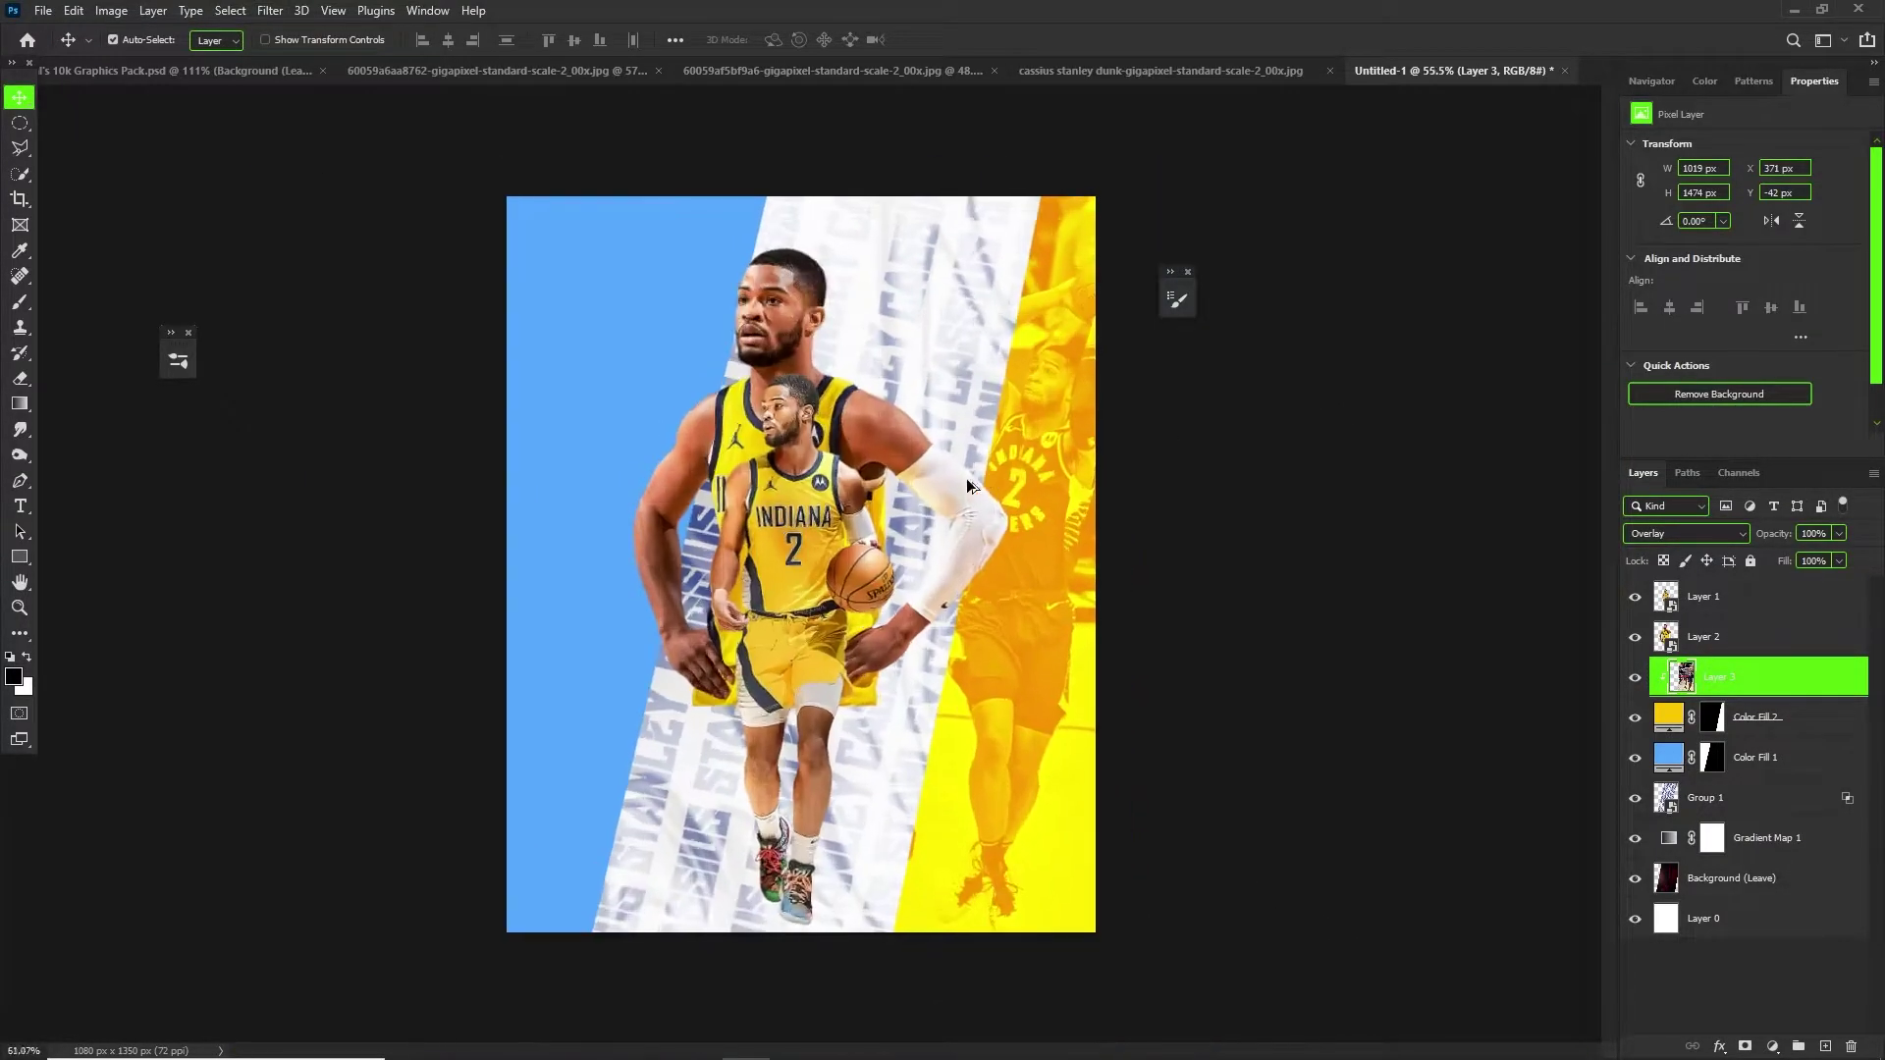
{"action": "scroll", "coordinate": [964, 481], "scroll_direction": "up", "scroll_amount": 5}
{"action": "scroll", "coordinate": [1065, 608], "scroll_direction": "down", "scroll_amount": 1}
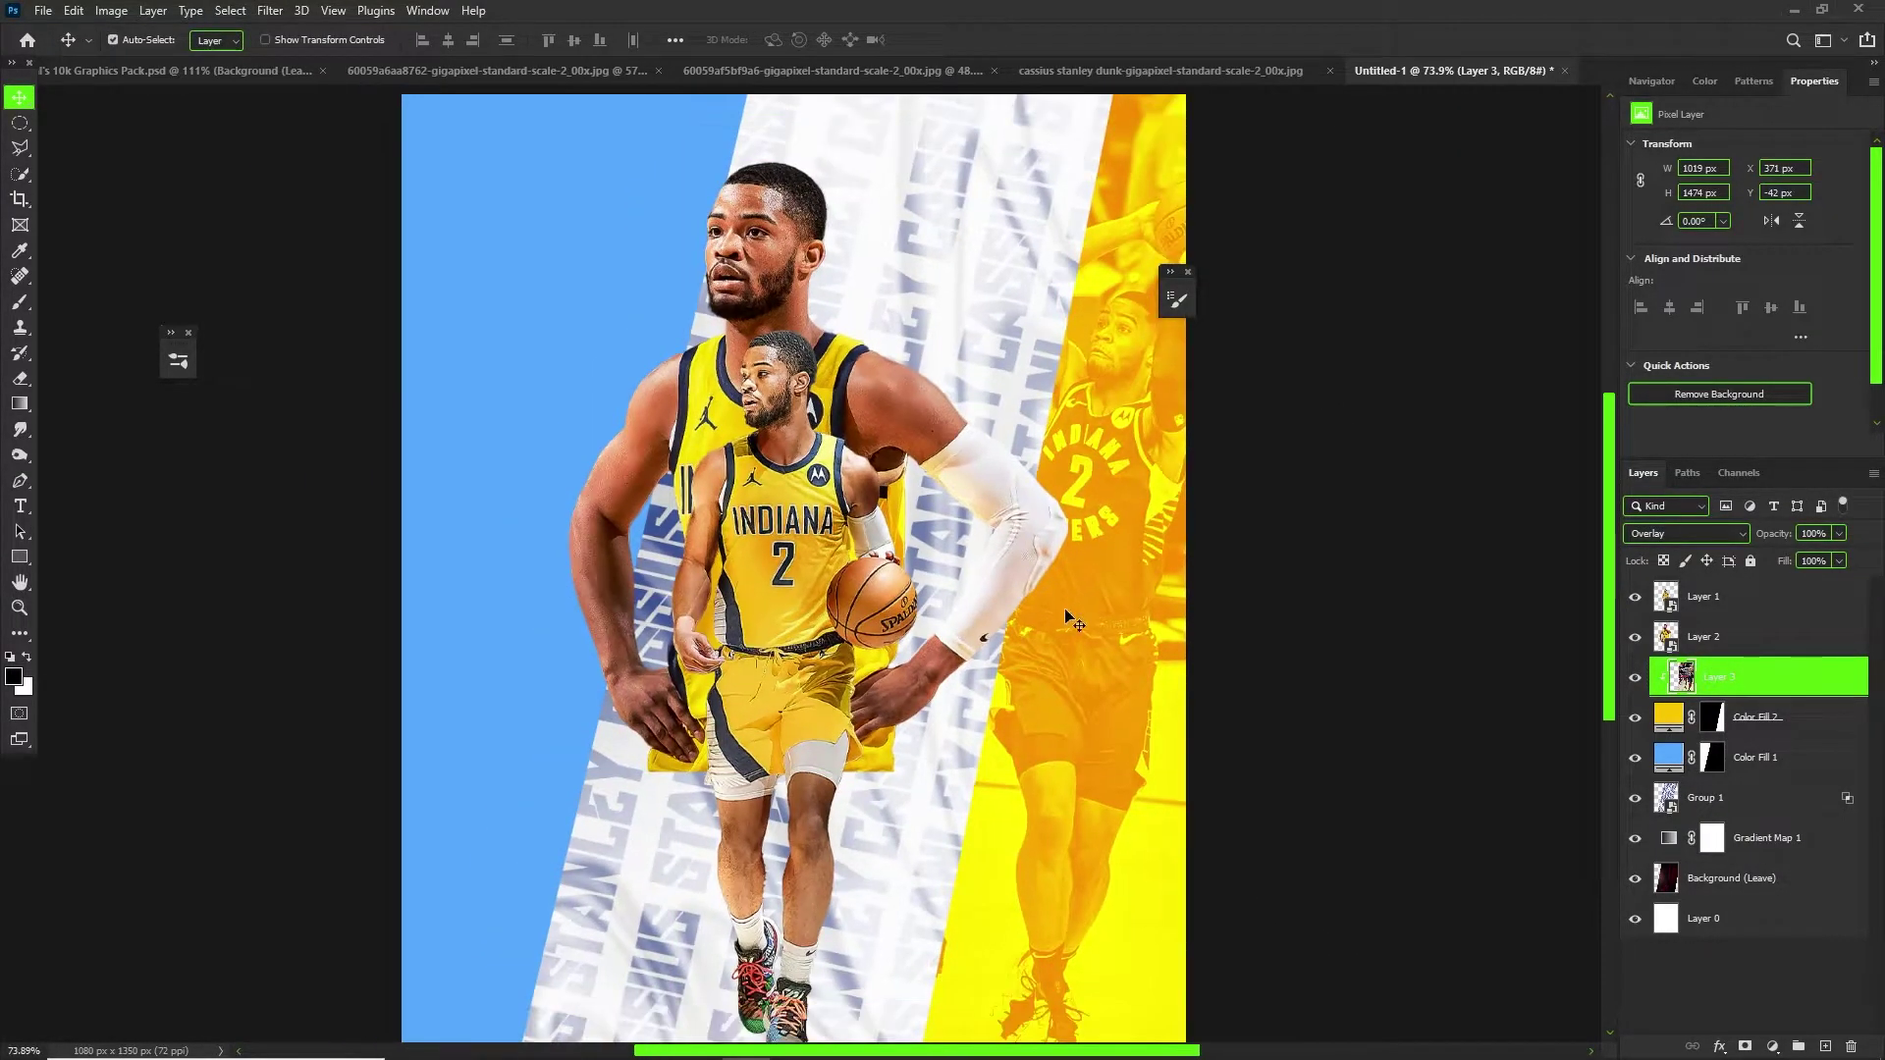
{"action": "scroll", "coordinate": [1034, 432], "scroll_direction": "down", "scroll_amount": 1}
{"action": "scroll", "coordinate": [1045, 471], "scroll_direction": "up", "scroll_amount": 1}
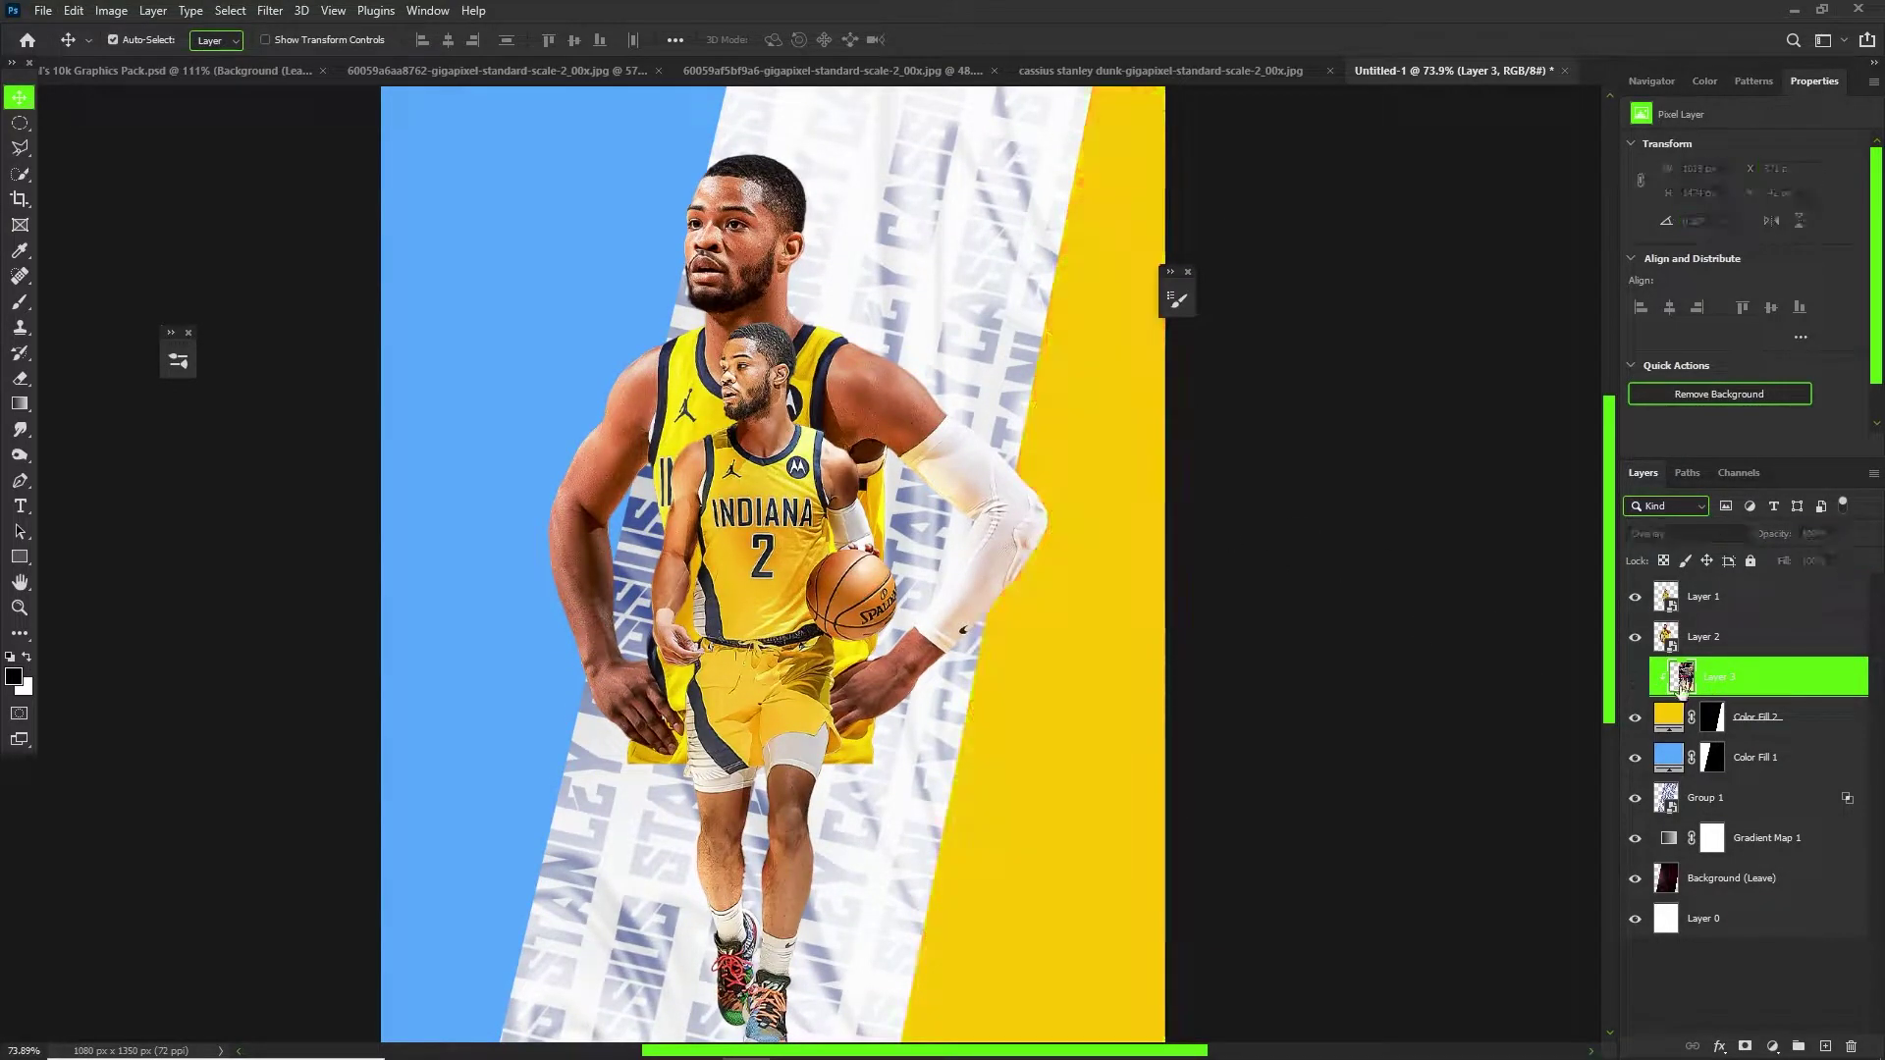
{"action": "scroll", "coordinate": [835, 472], "scroll_direction": "down", "scroll_amount": 4}
{"action": "scroll", "coordinate": [835, 472], "scroll_direction": "up", "scroll_amount": 4}
Change the blue panel's fill color to the lighter blue #9dcdff.
{"action": "left_click", "coordinate": [586, 297]}
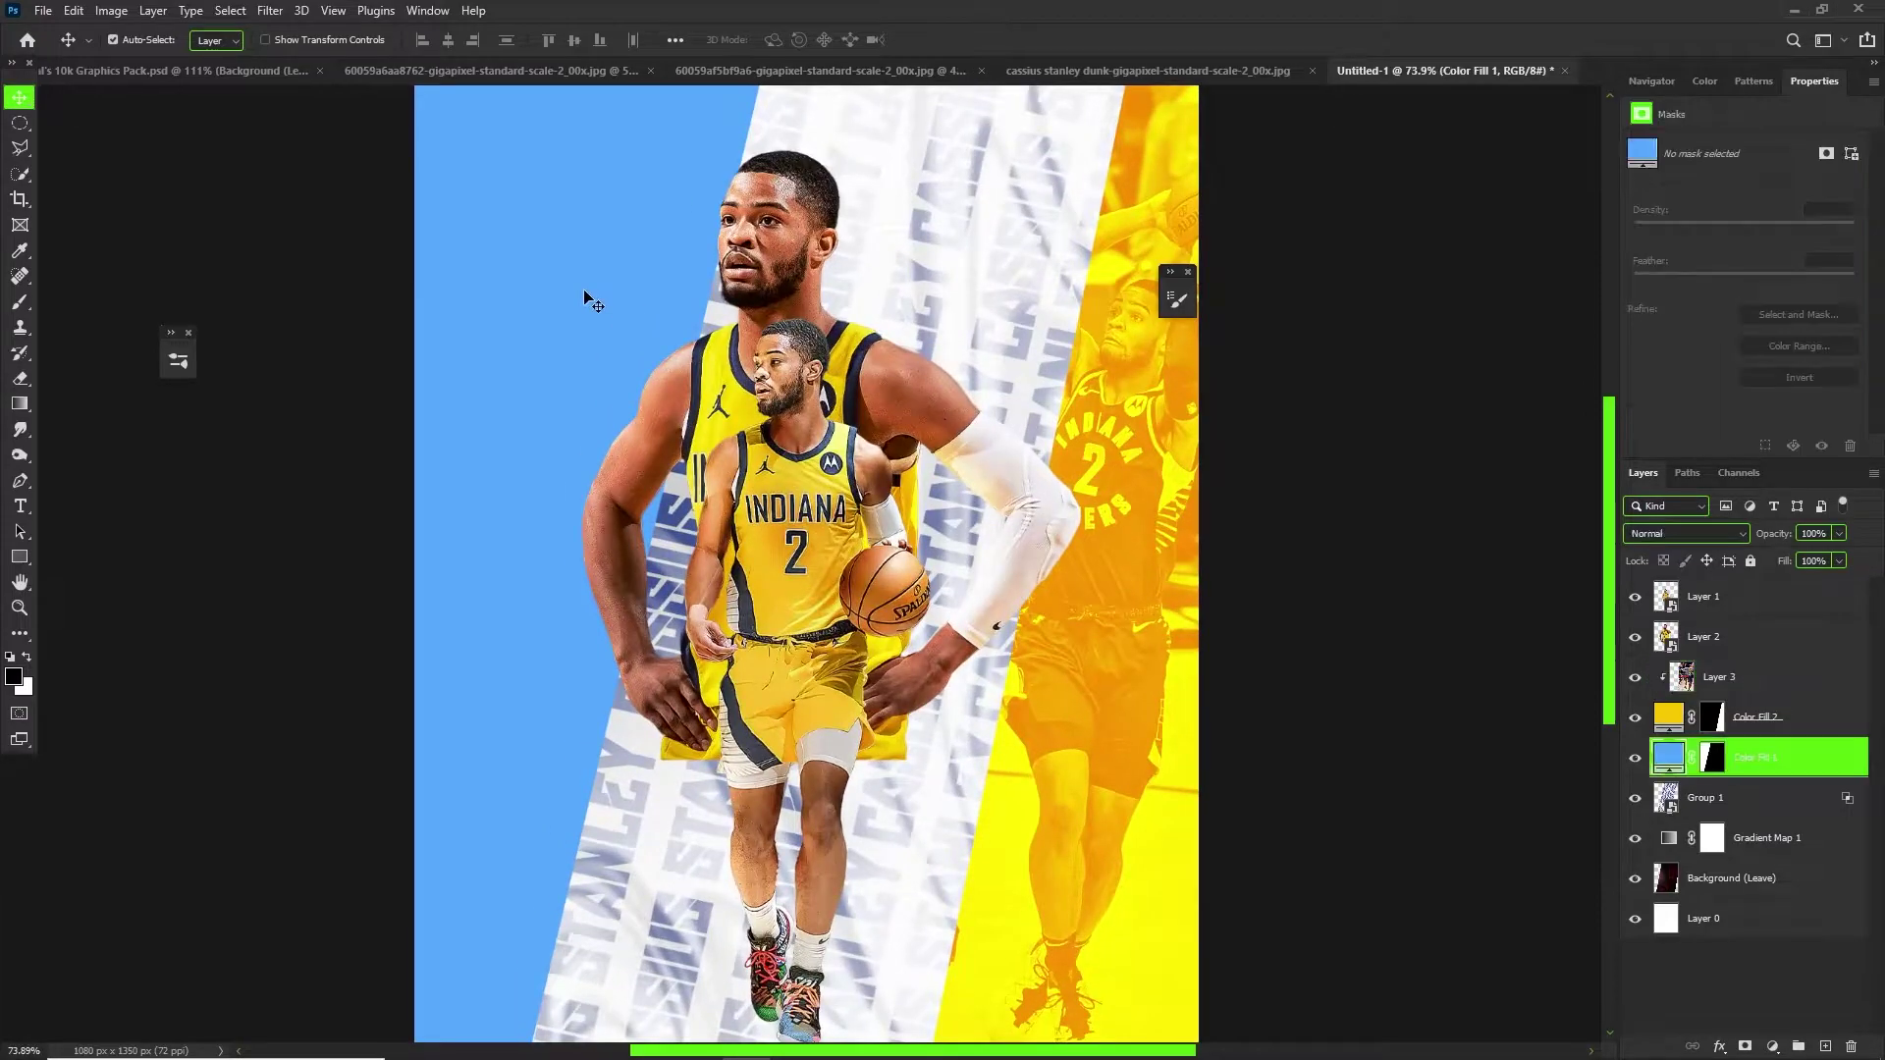
{"action": "double_click", "coordinate": [1668, 755]}
{"action": "mouse_move", "coordinate": [1457, 497]}
{"action": "left_mouse_down"}
{"action": "mouse_move", "coordinate": [1461, 459]}
{"action": "mouse_move", "coordinate": [1439, 446]}
{"action": "left_mouse_up"}
{"action": "left_click", "coordinate": [1788, 455]}
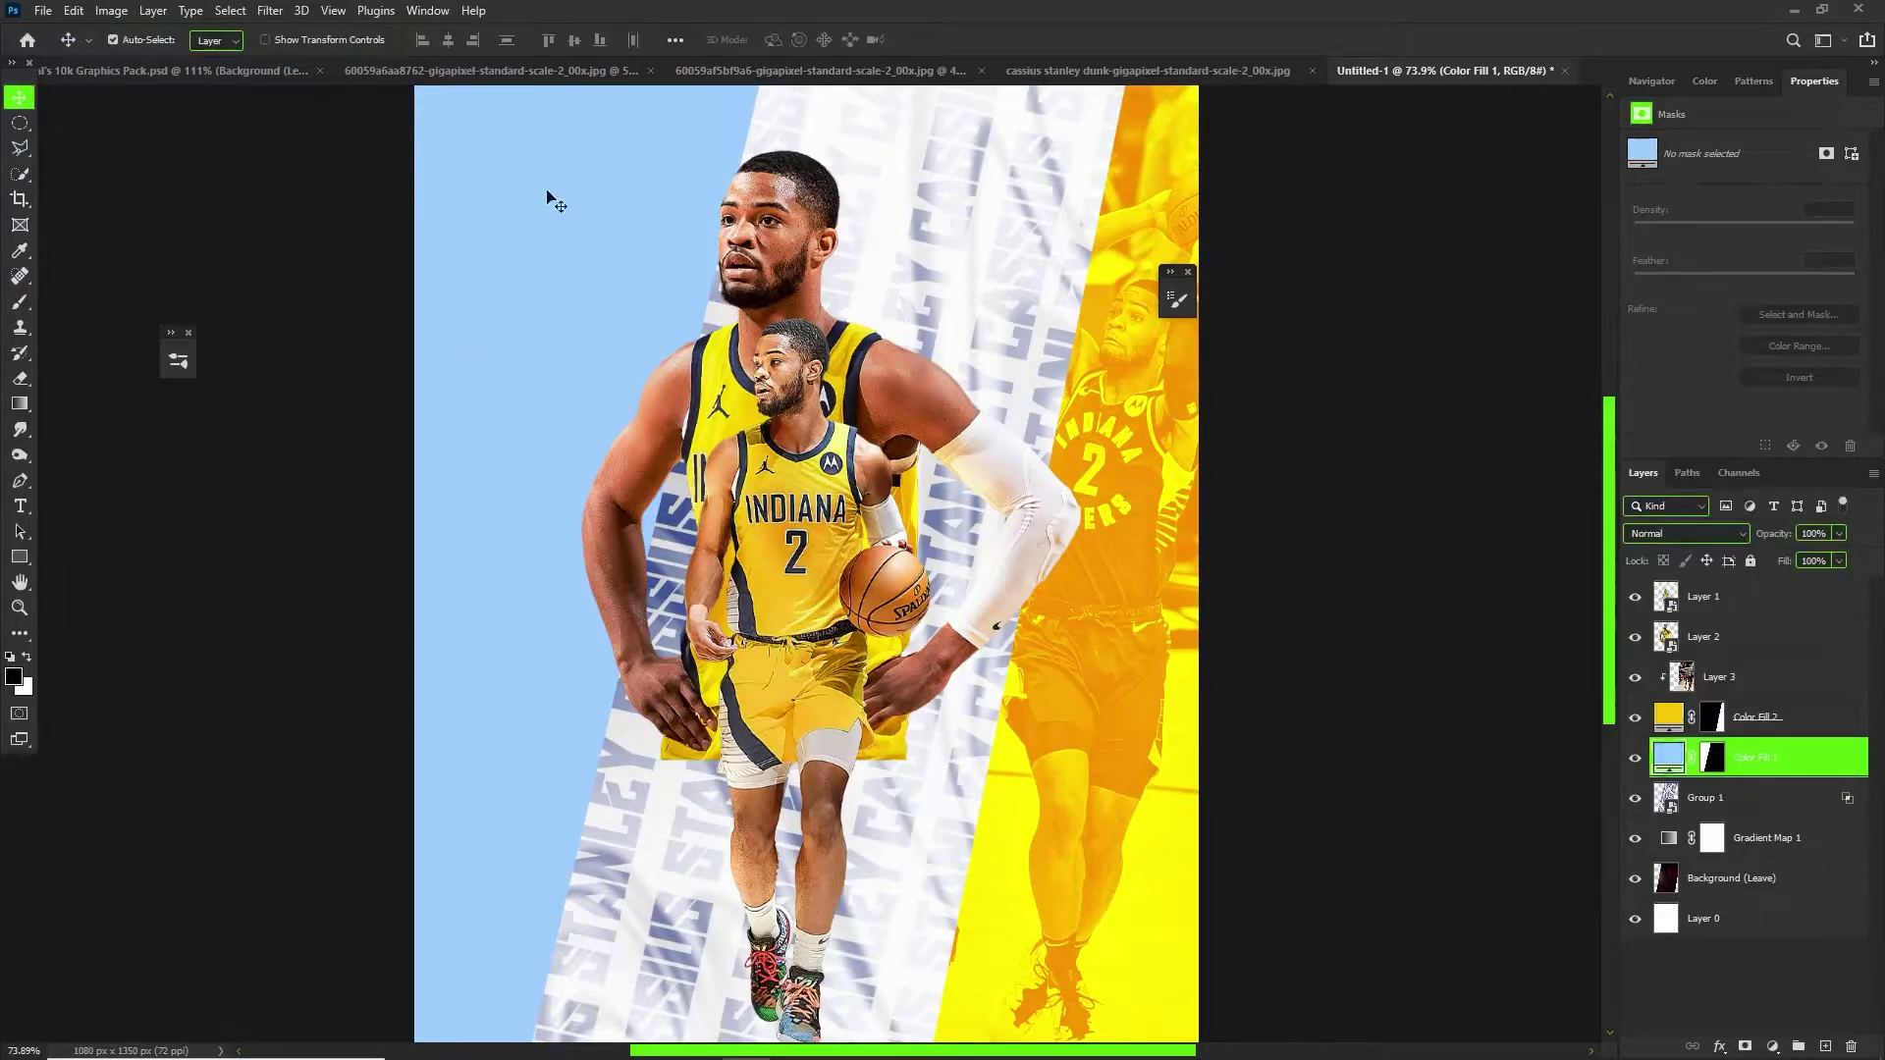
Add an empty layer above the light blue color fill and clip it to that fill.
{"action": "scroll", "coordinate": [518, 324], "scroll_direction": "down", "scroll_amount": 2}
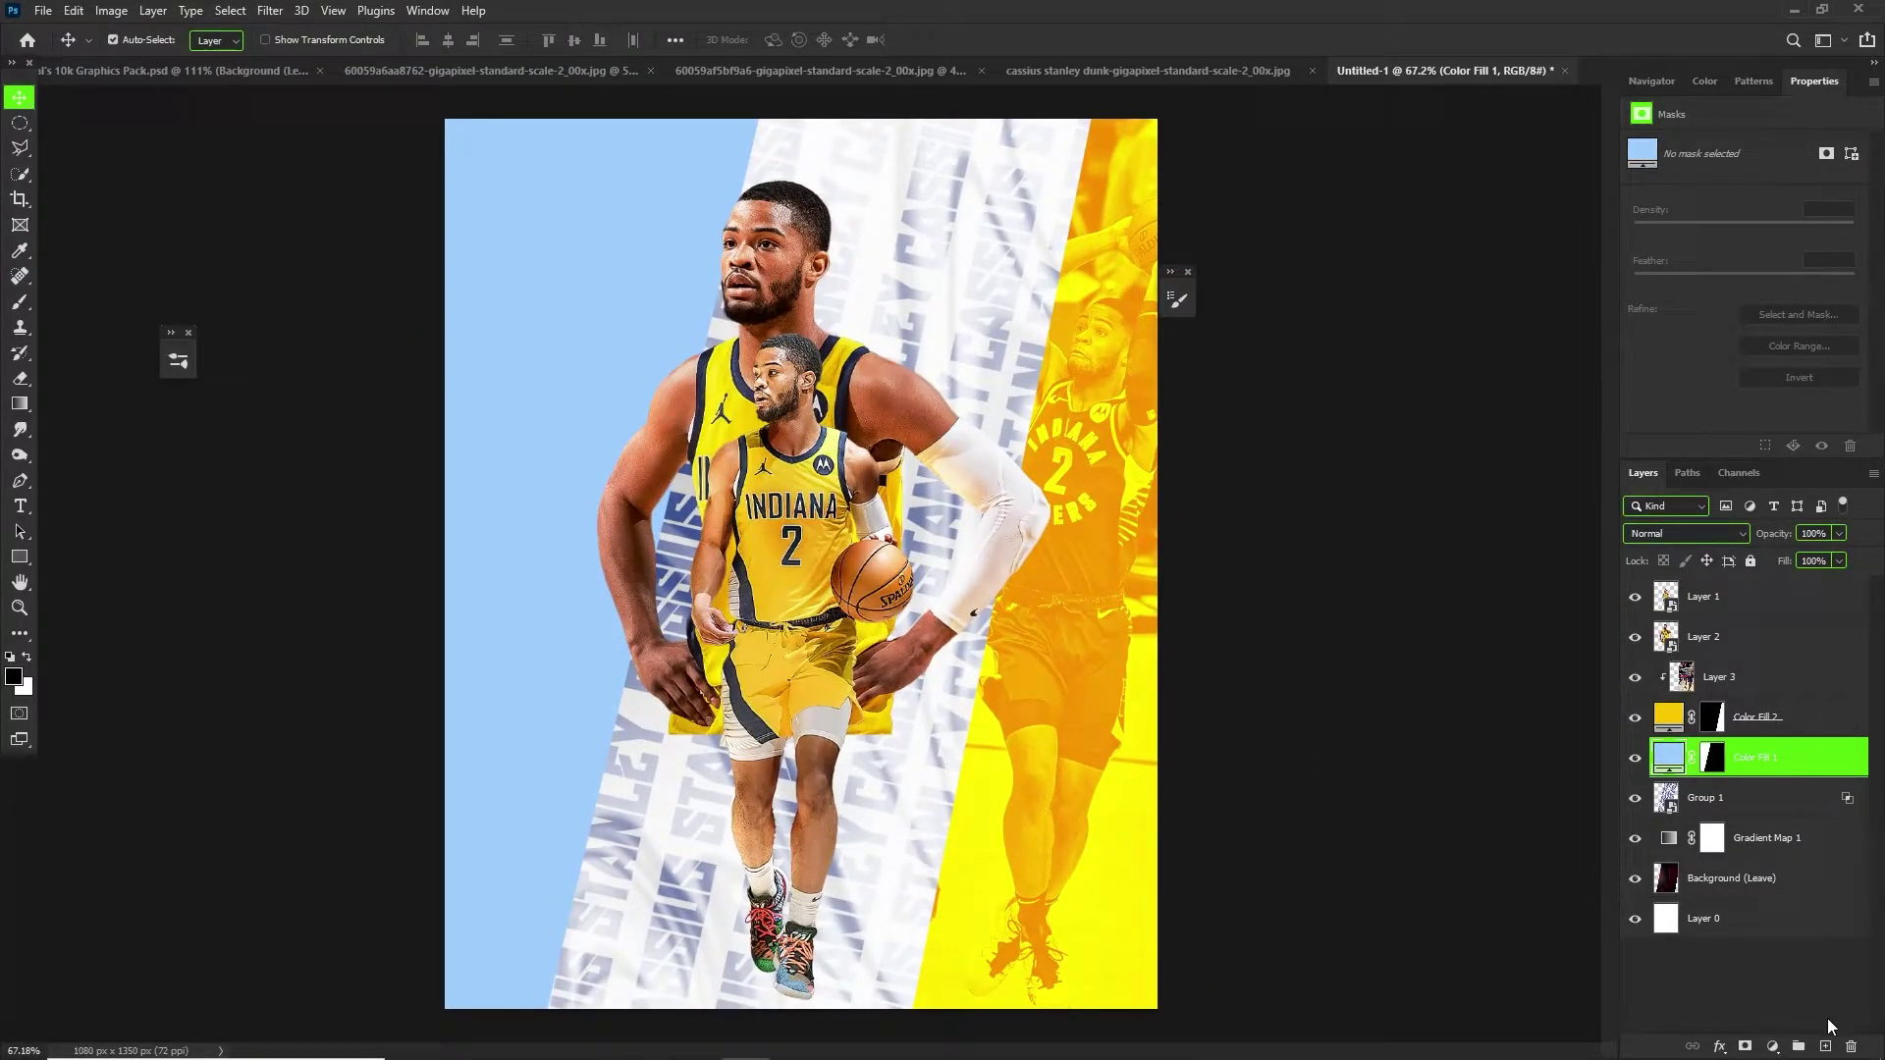
{"action": "left_click", "coordinate": [1826, 1045]}
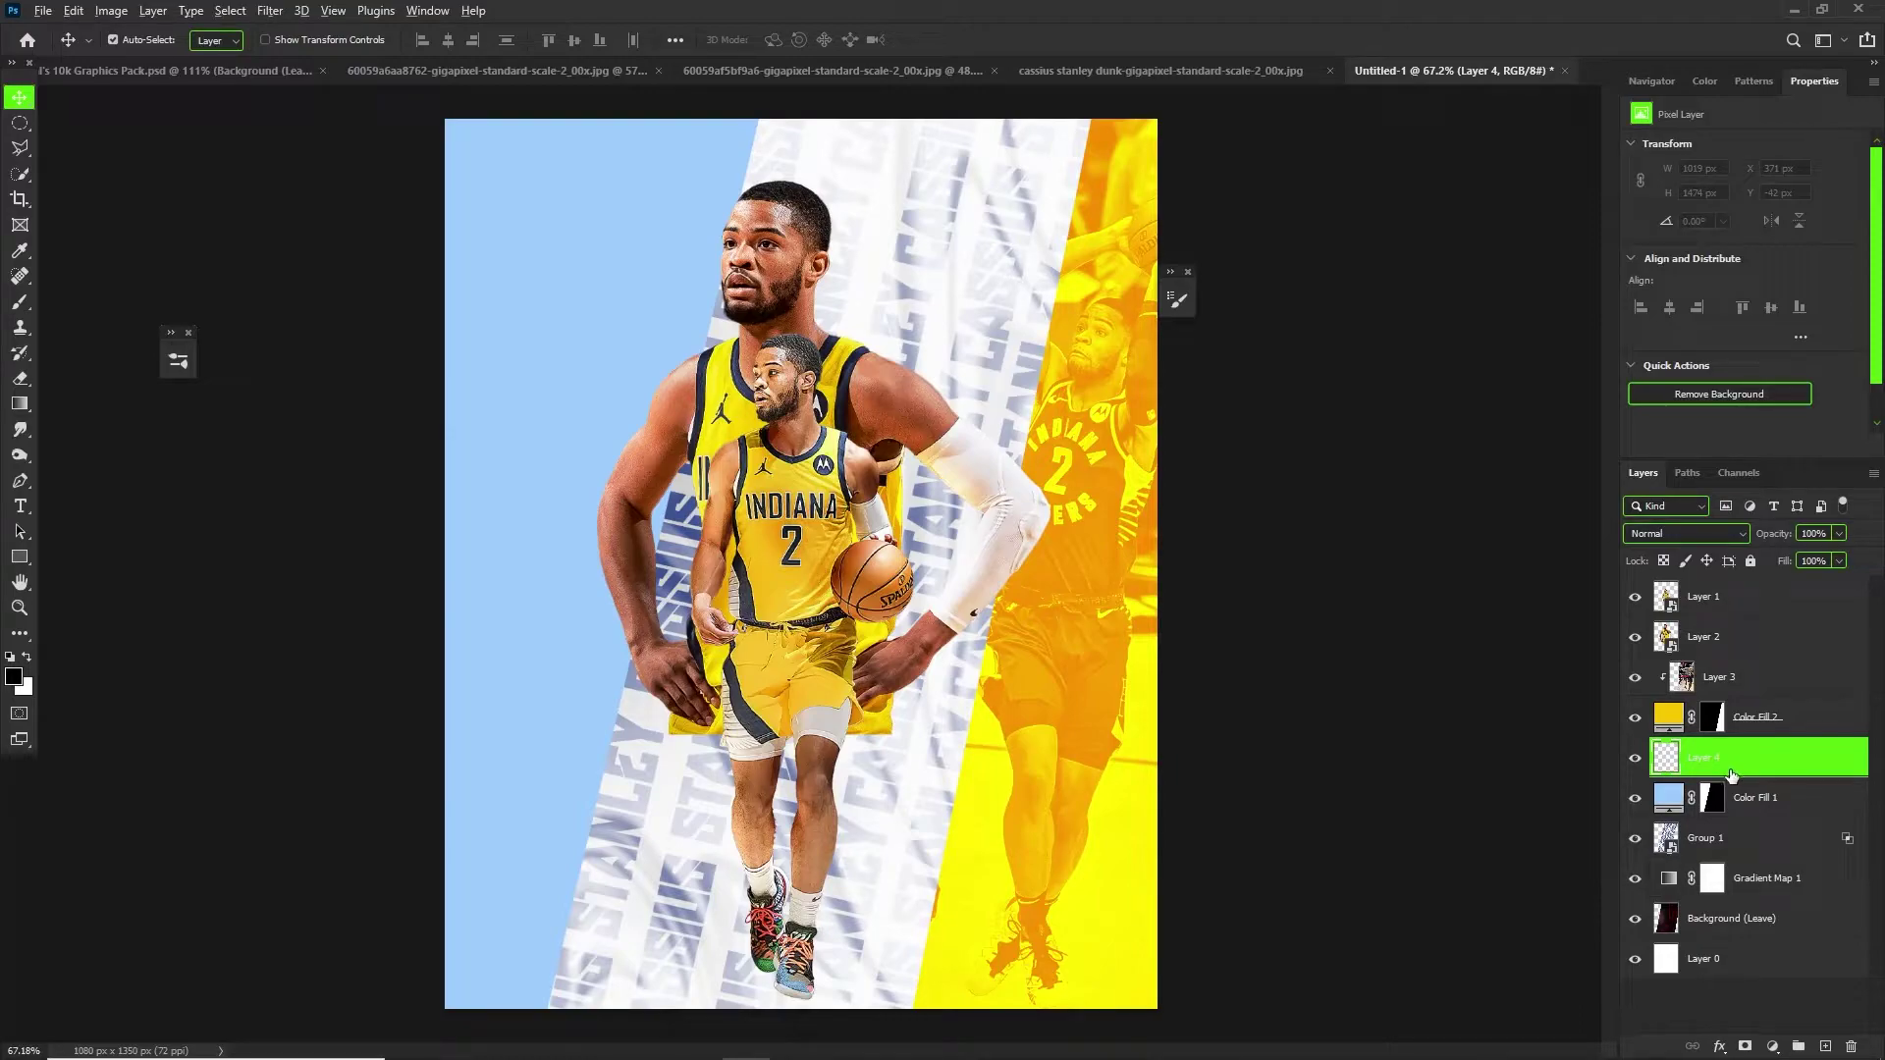
{"action": "left_click", "coordinate": [1713, 775], "text": "alt"}
Sample the panel's light blue and paint soft, slightly darker blue shading over the lower part of the blue panel.
{"action": "key", "text": "b"}
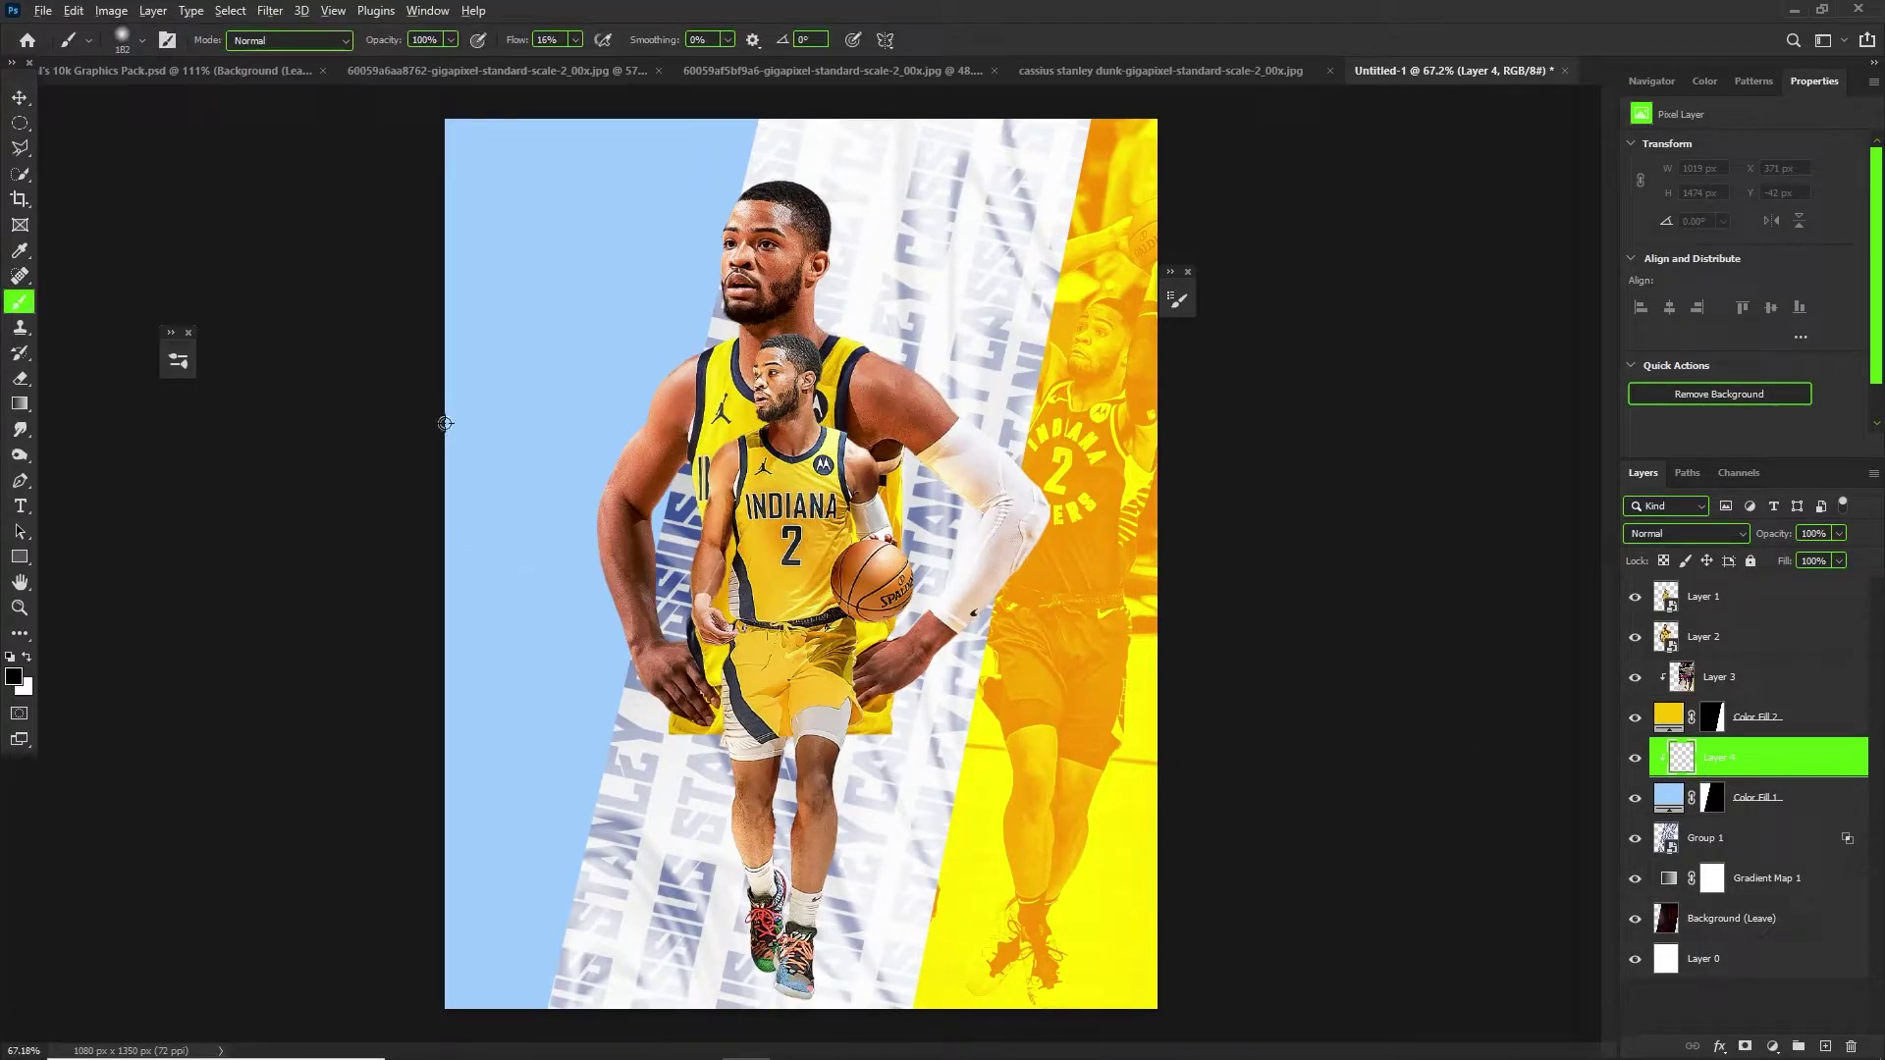
{"action": "left_click", "coordinate": [572, 278], "text": "alt"}
{"action": "left_click", "coordinate": [13, 676]}
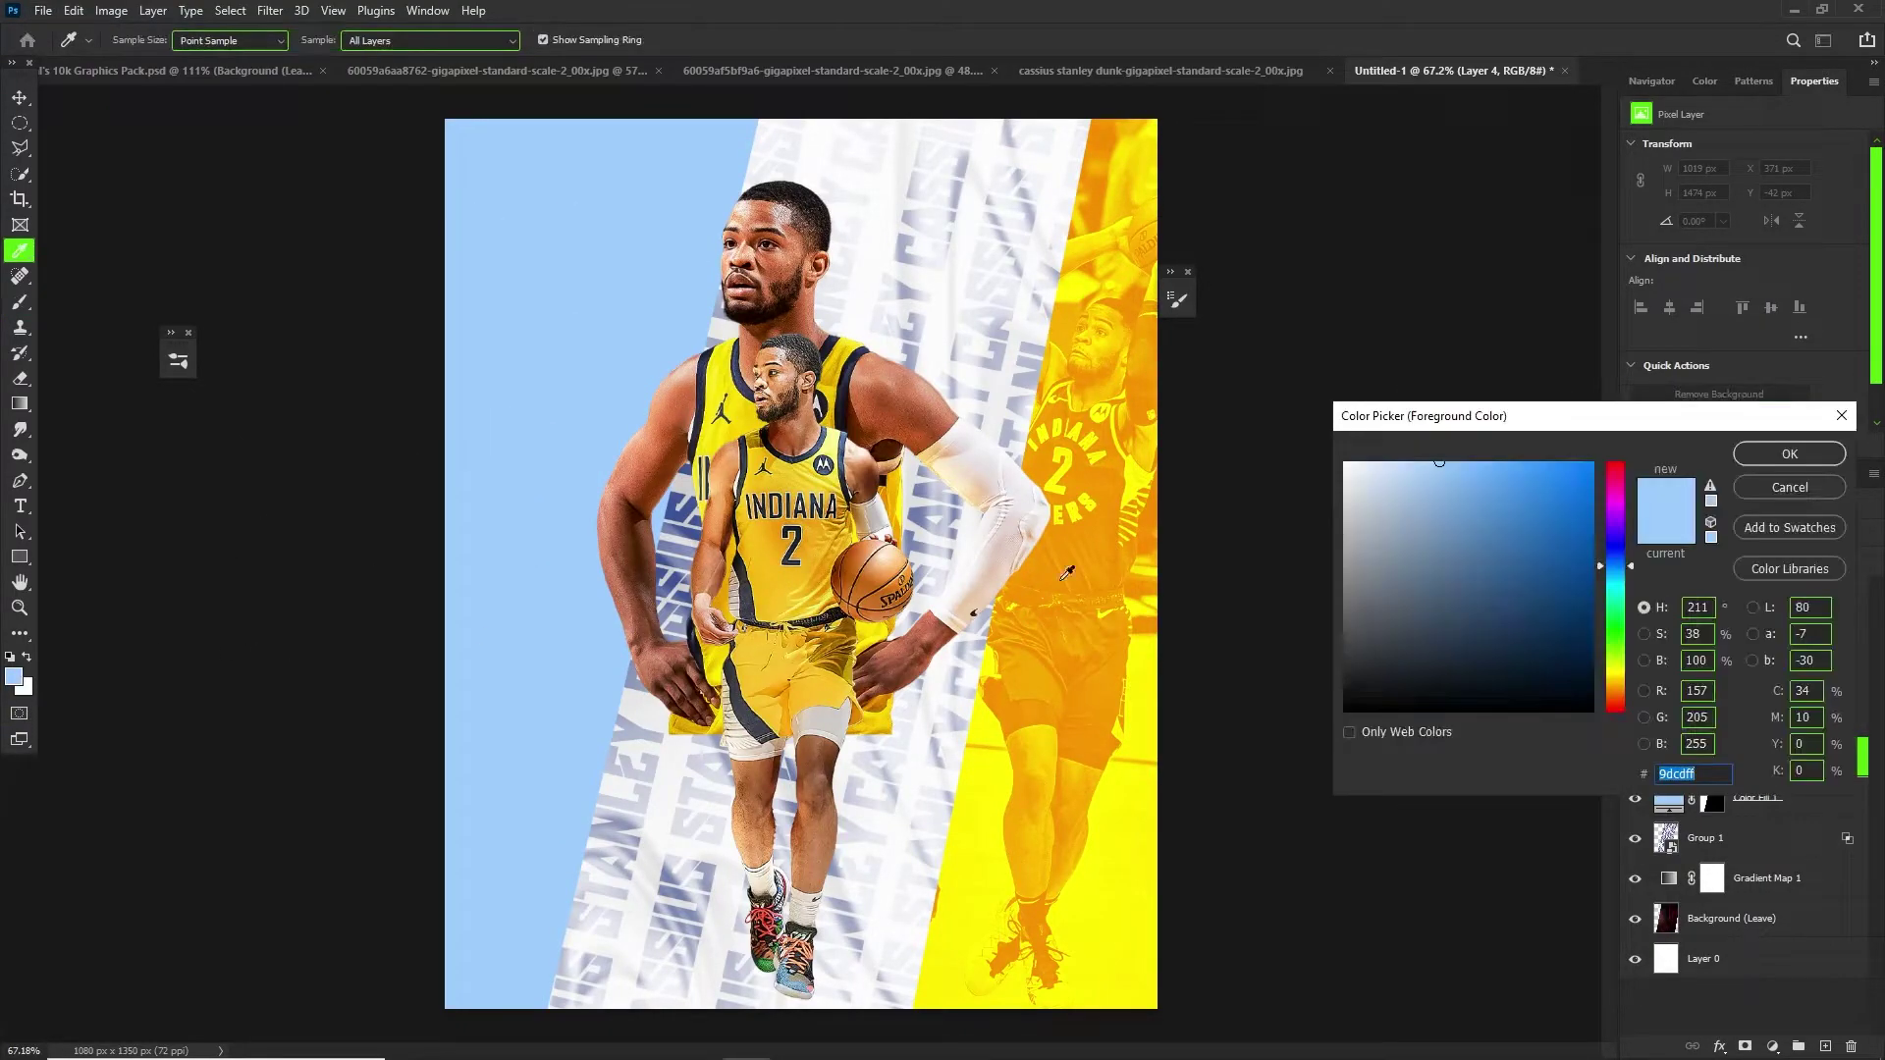
{"action": "left_click", "coordinate": [1756, 453]}
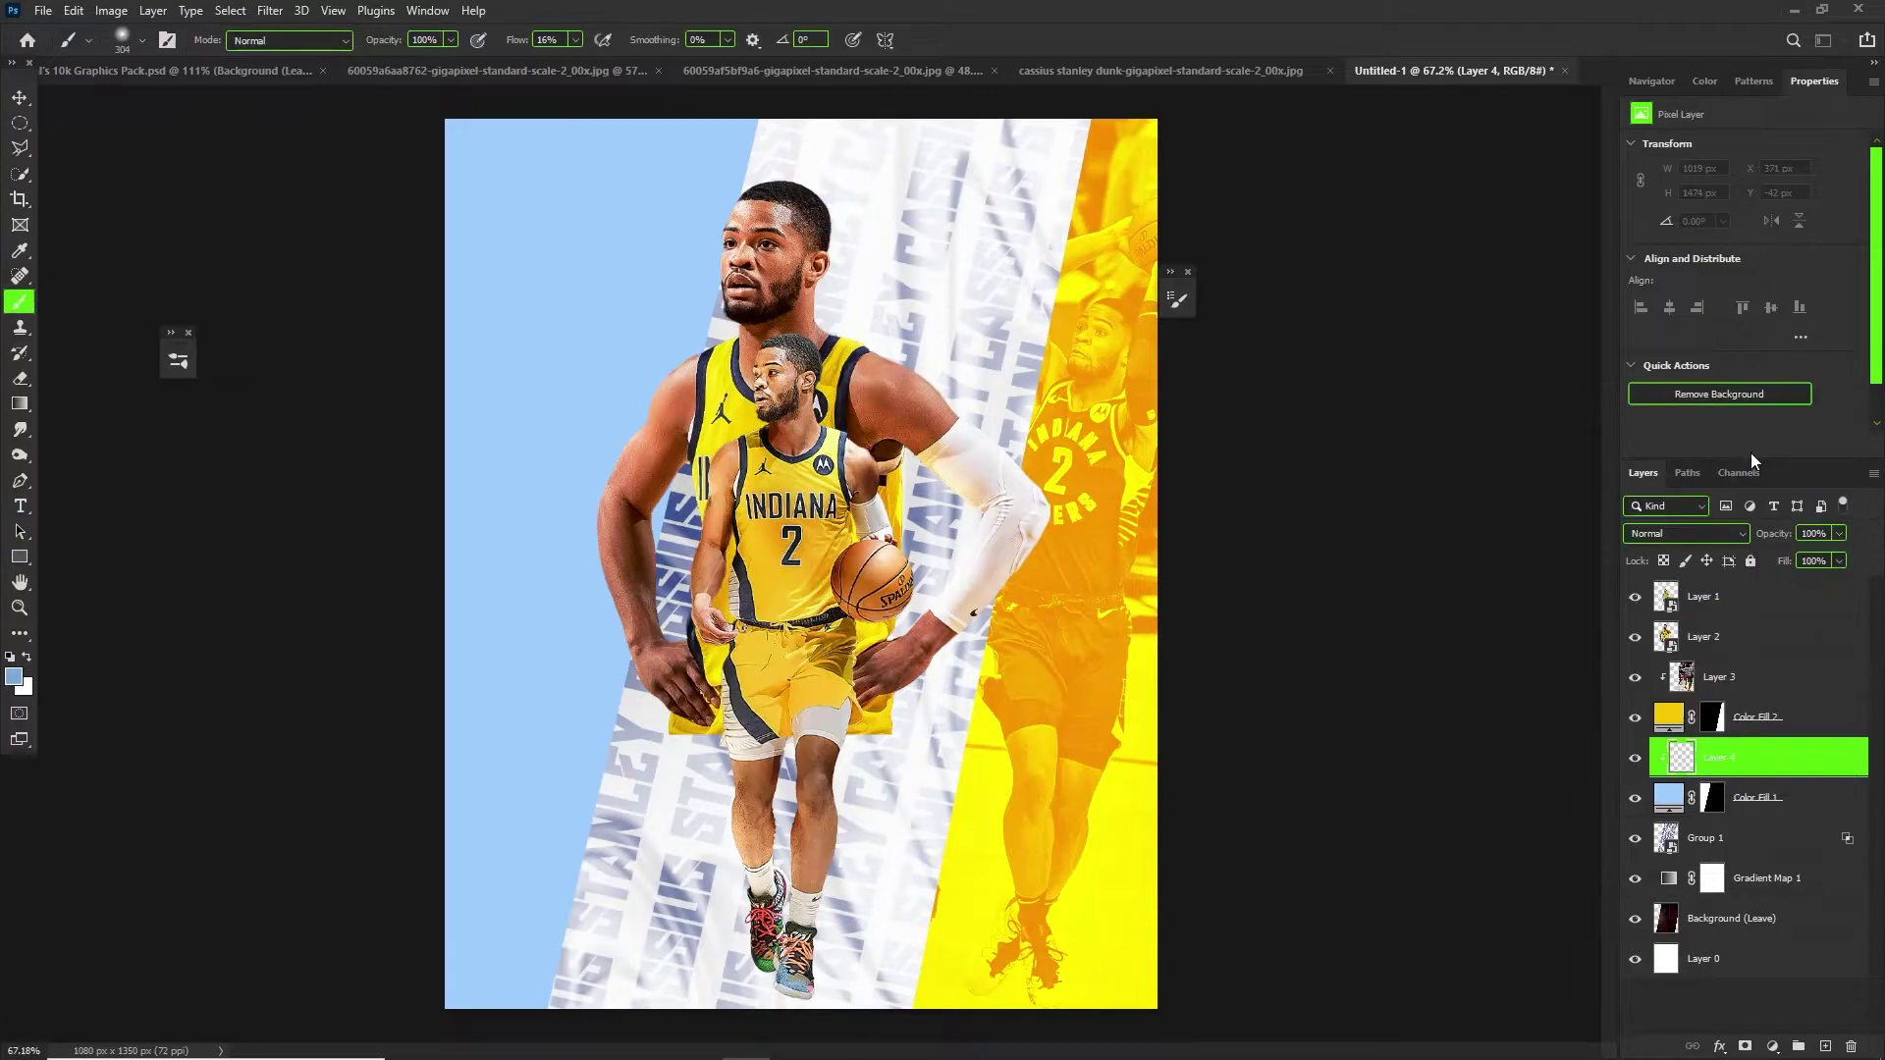
{"action": "left_click", "coordinate": [586, 854]}
{"action": "left_click", "coordinate": [472, 955]}
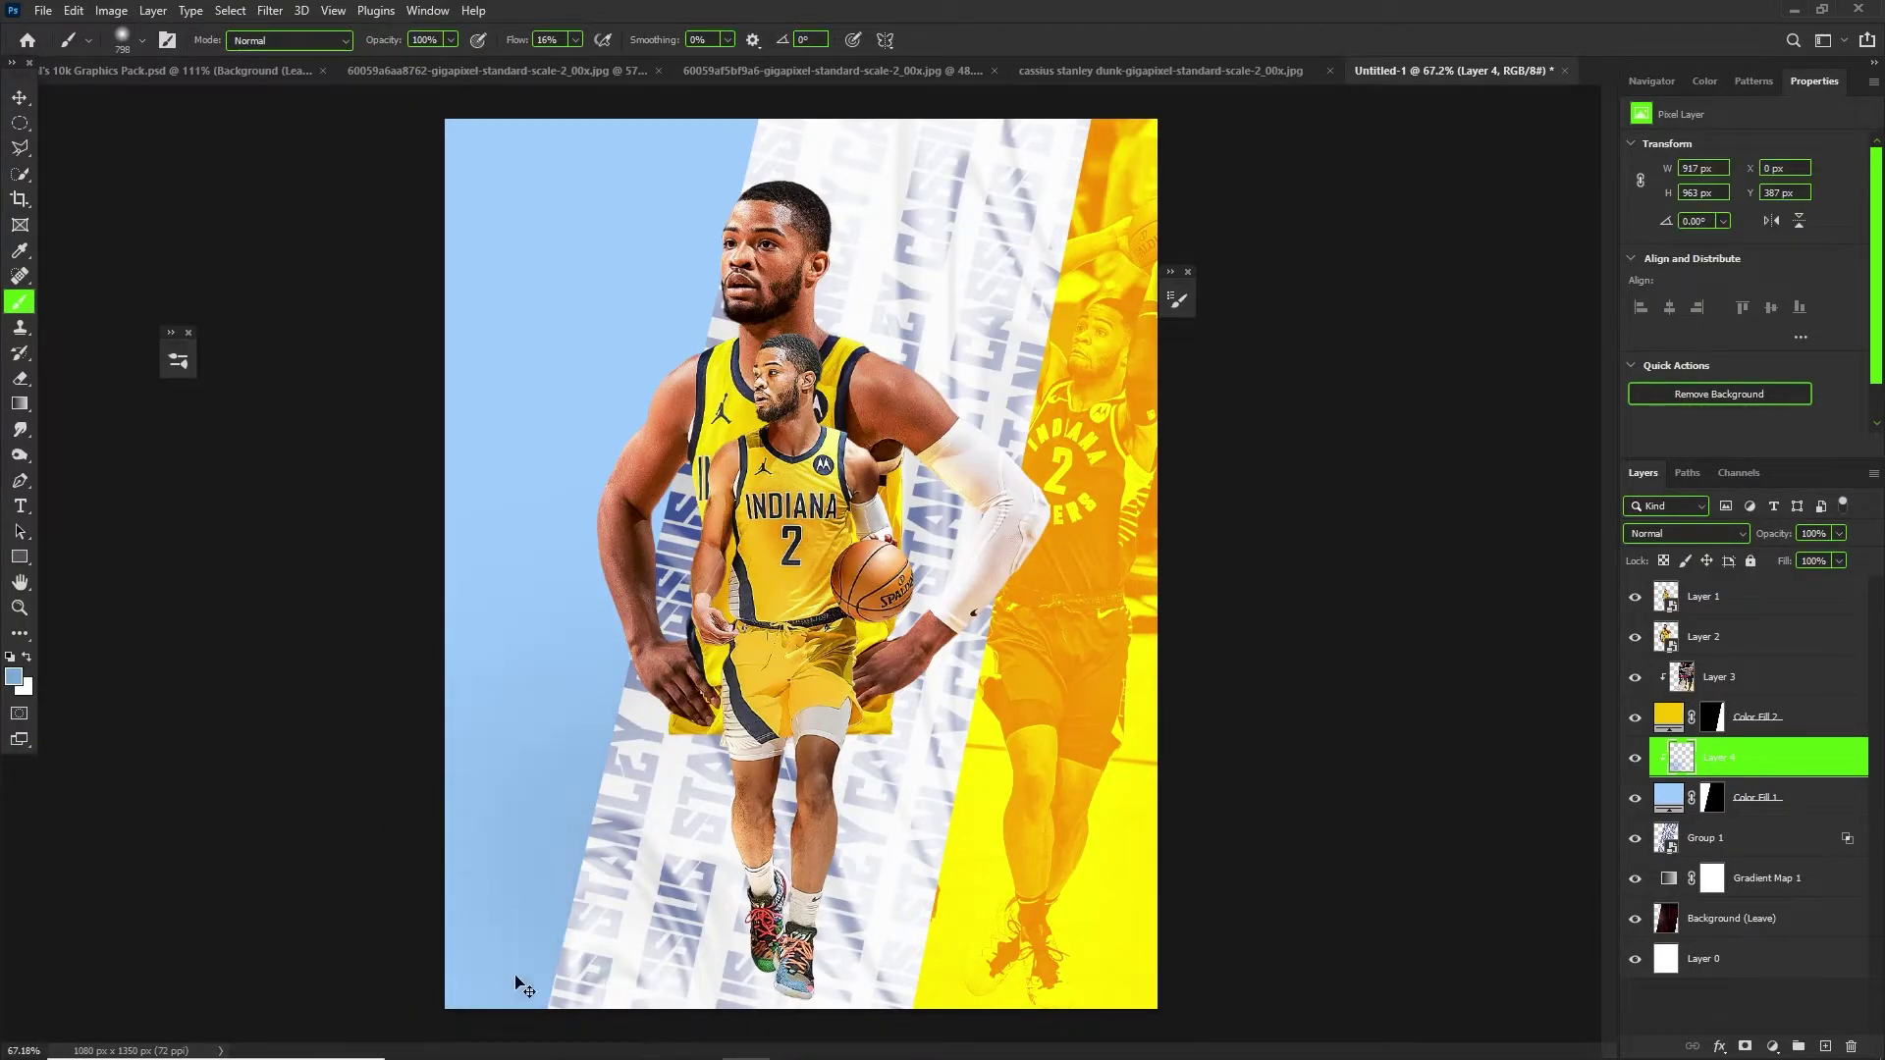
{"action": "scroll", "coordinate": [517, 989], "scroll_direction": "down", "scroll_amount": 3}
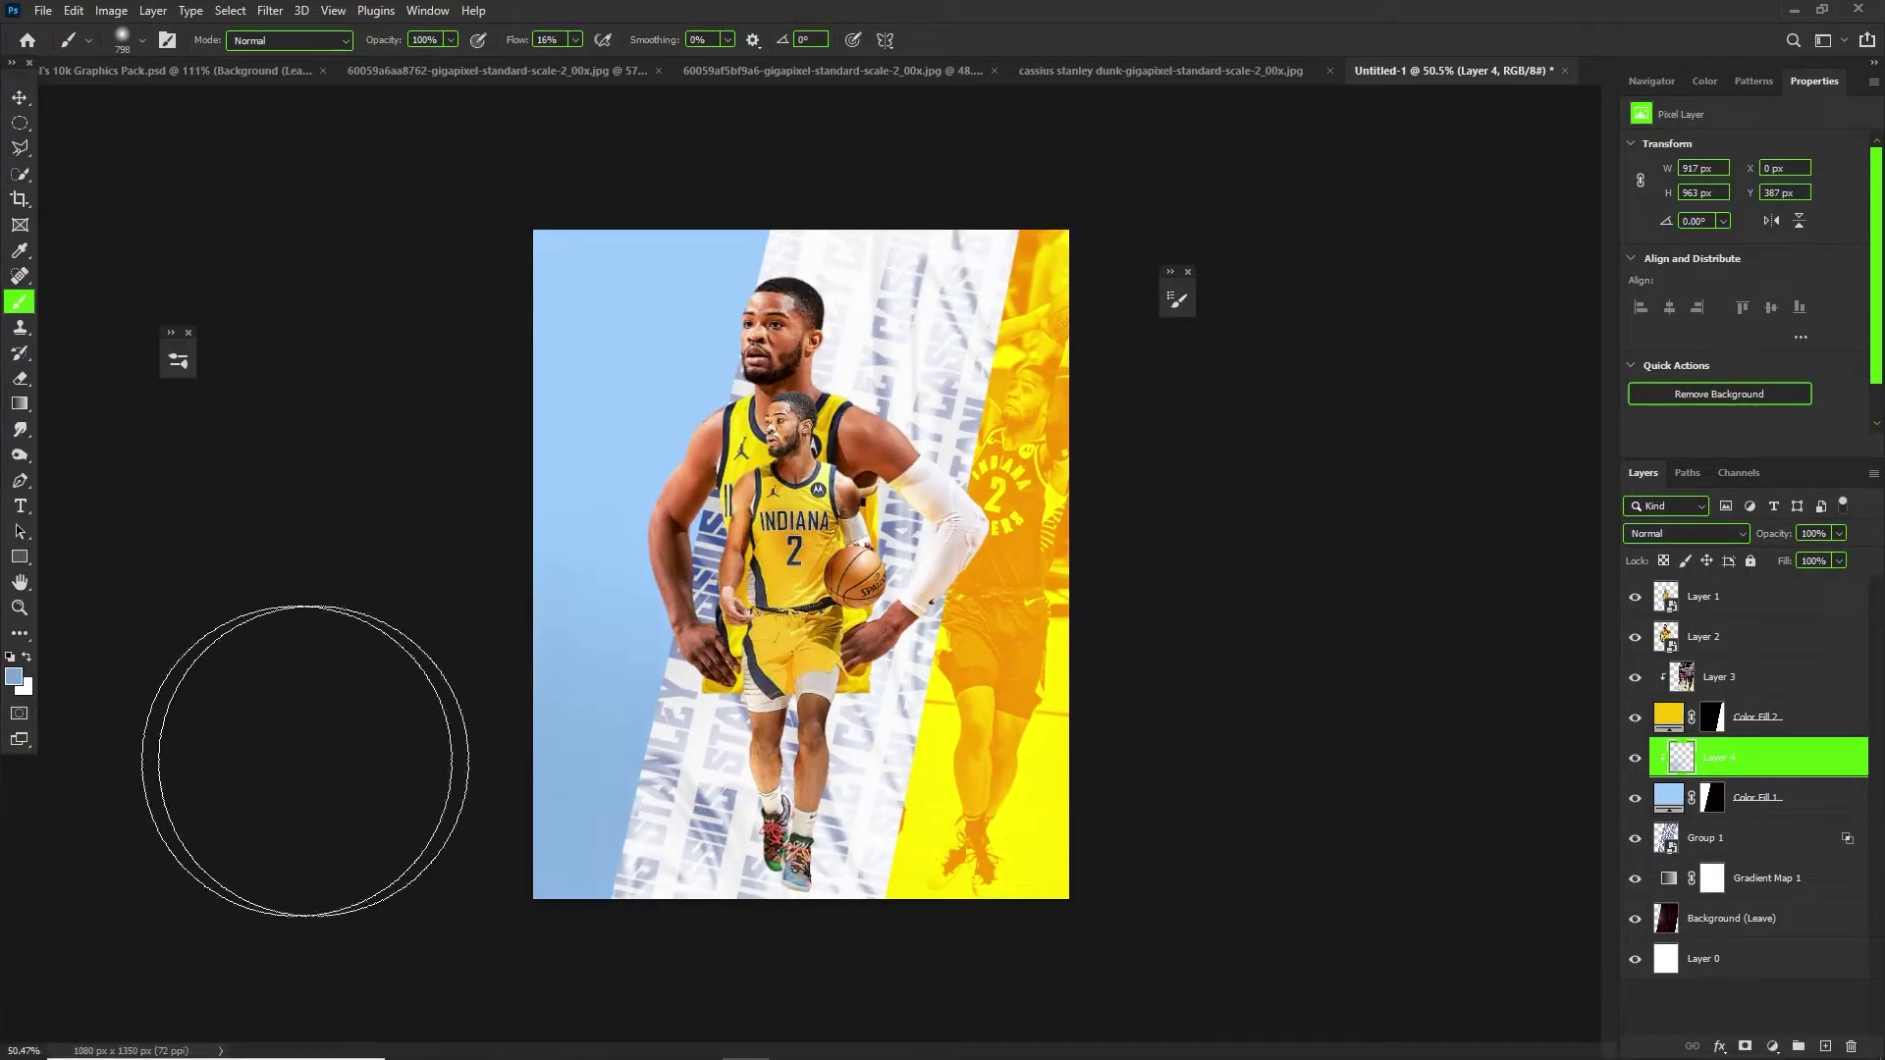
Set the brush color to saturated blue #1c81ff and paint soft shading around the edges of the blue panel.
{"action": "left_click", "coordinate": [14, 678]}
{"action": "type", "text": "1ca2ff"}
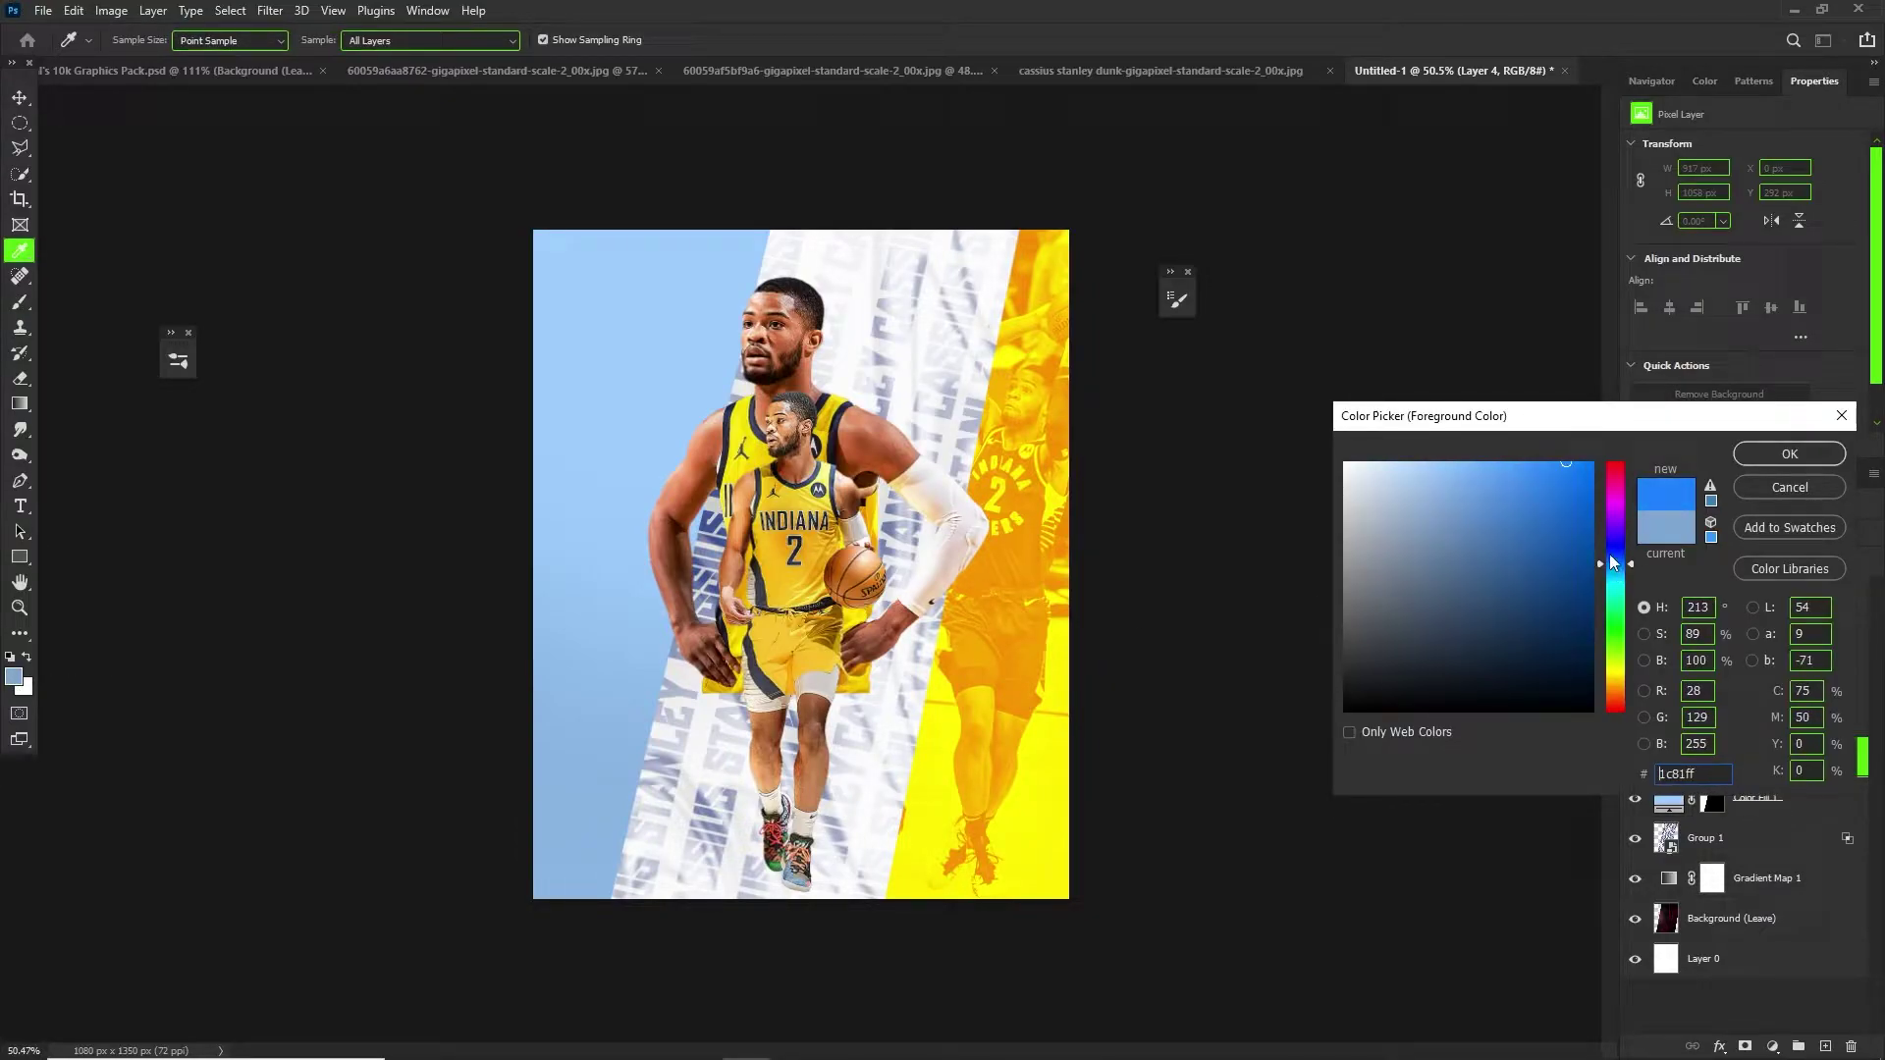
{"action": "left_click", "coordinate": [1788, 487]}
{"action": "left_click", "coordinate": [530, 496]}
{"action": "left_click", "coordinate": [444, 591]}
{"action": "left_click", "coordinate": [470, 487]}
{"action": "key", "text": "ctrl+z"}
{"action": "left_click", "coordinate": [724, 402]}
{"action": "left_click", "coordinate": [723, 619]}
{"action": "left_click", "coordinate": [632, 792]}
{"action": "left_click", "coordinate": [429, 420]}
{"action": "key", "text": "ctrl+z"}
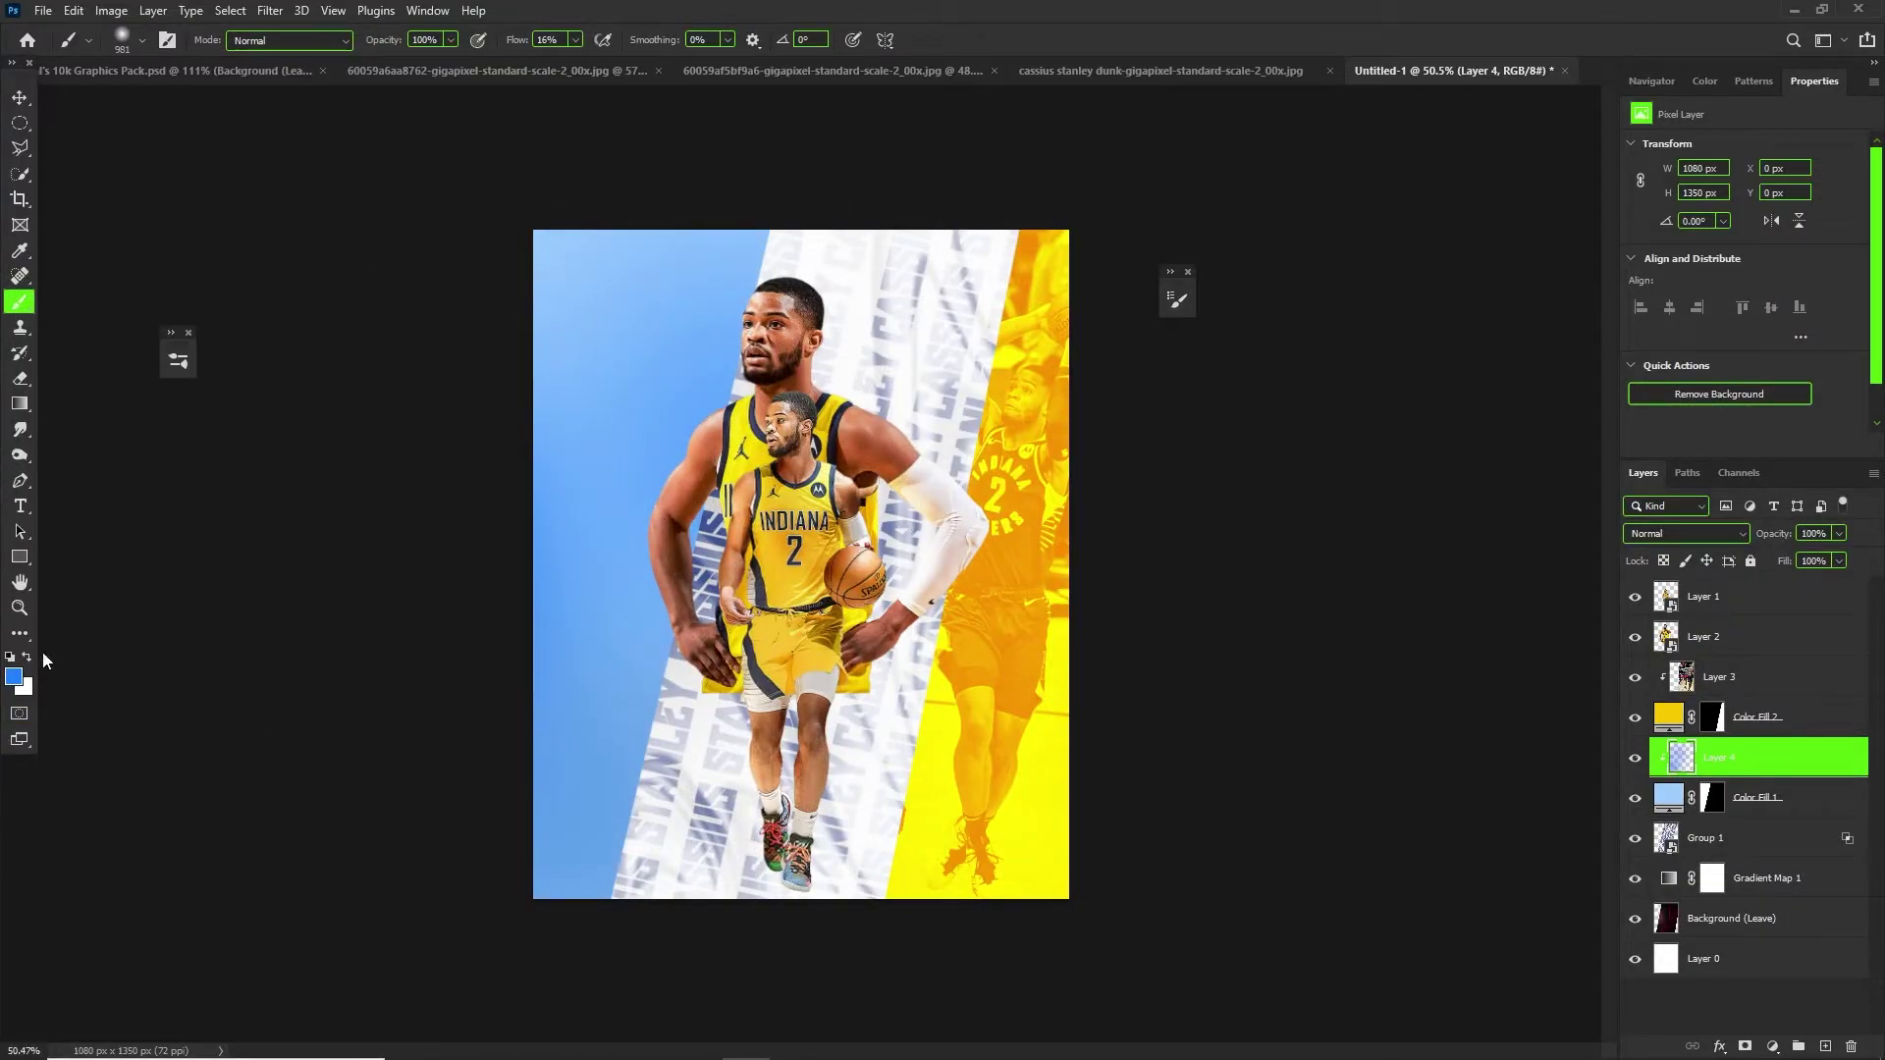
Choose a lighter blue brush color and dab a large soft highlight over the middle of the blue panel.
{"action": "left_click", "coordinate": [618, 543], "text": "alt"}
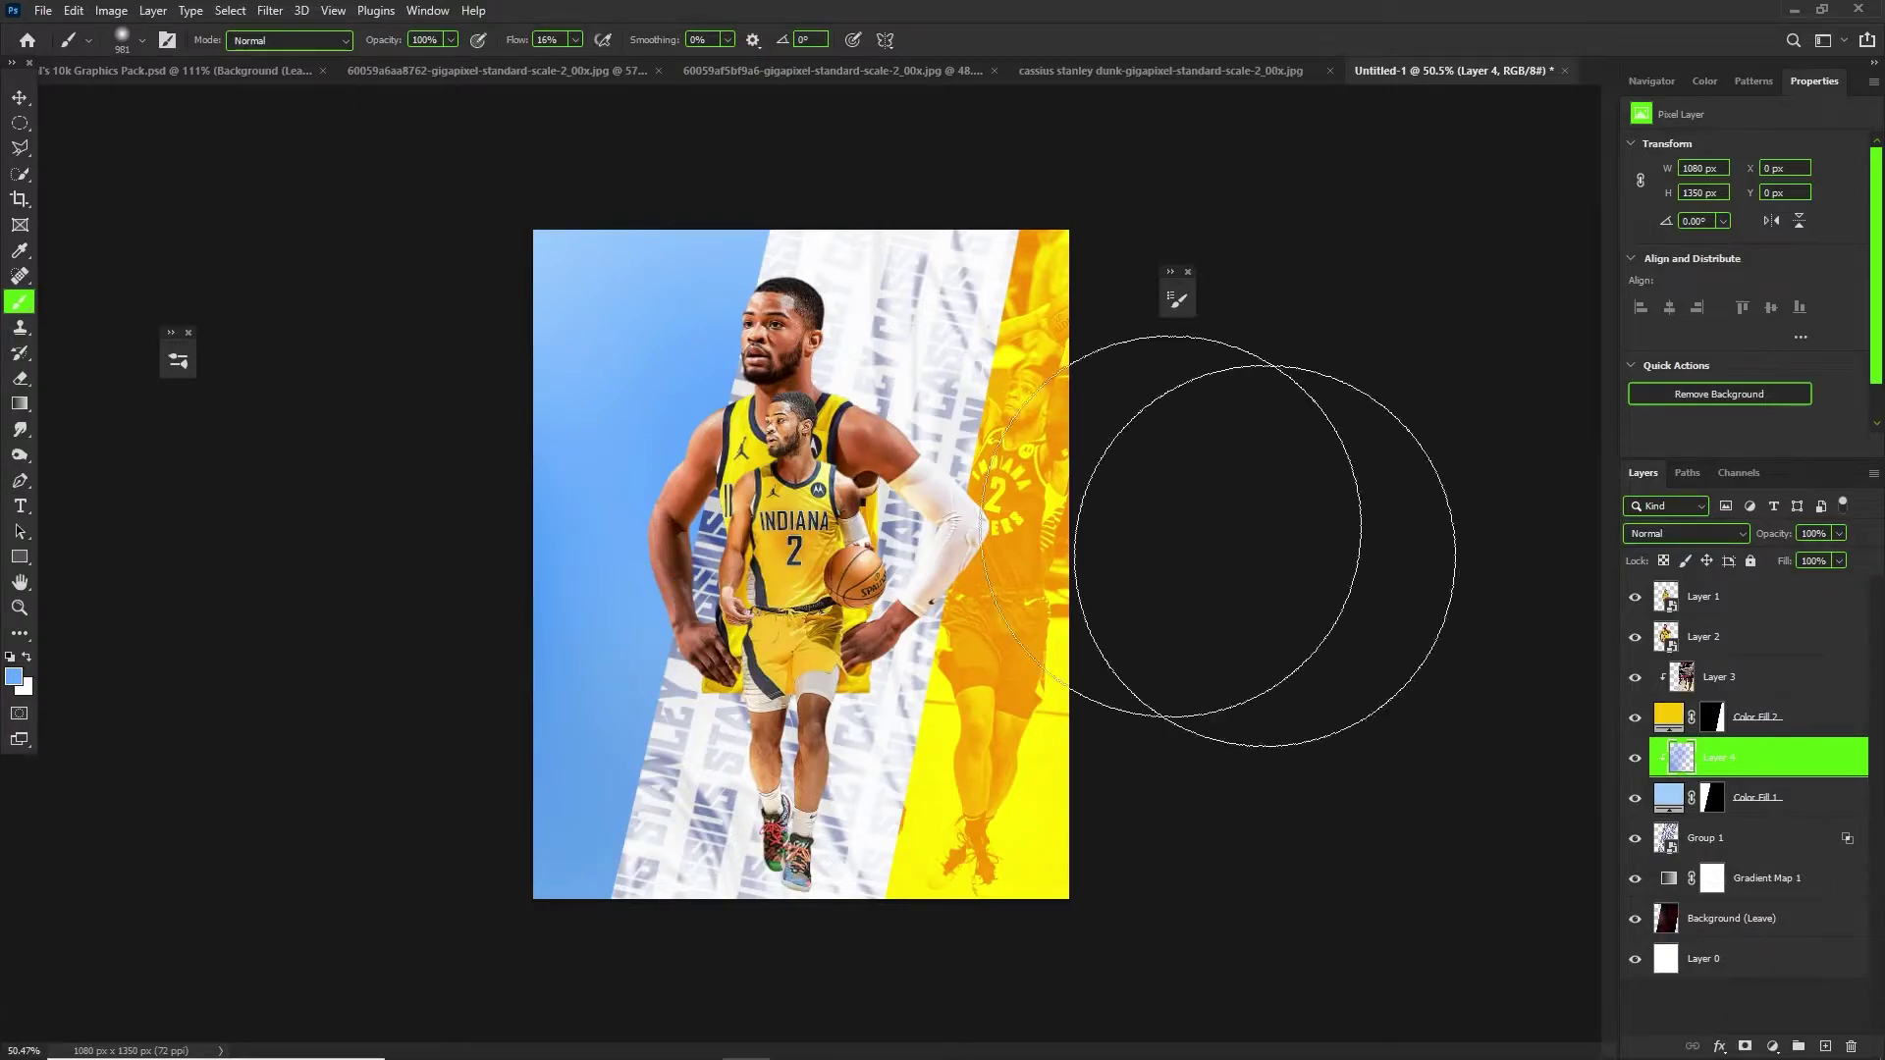
{"action": "left_click", "coordinate": [14, 676]}
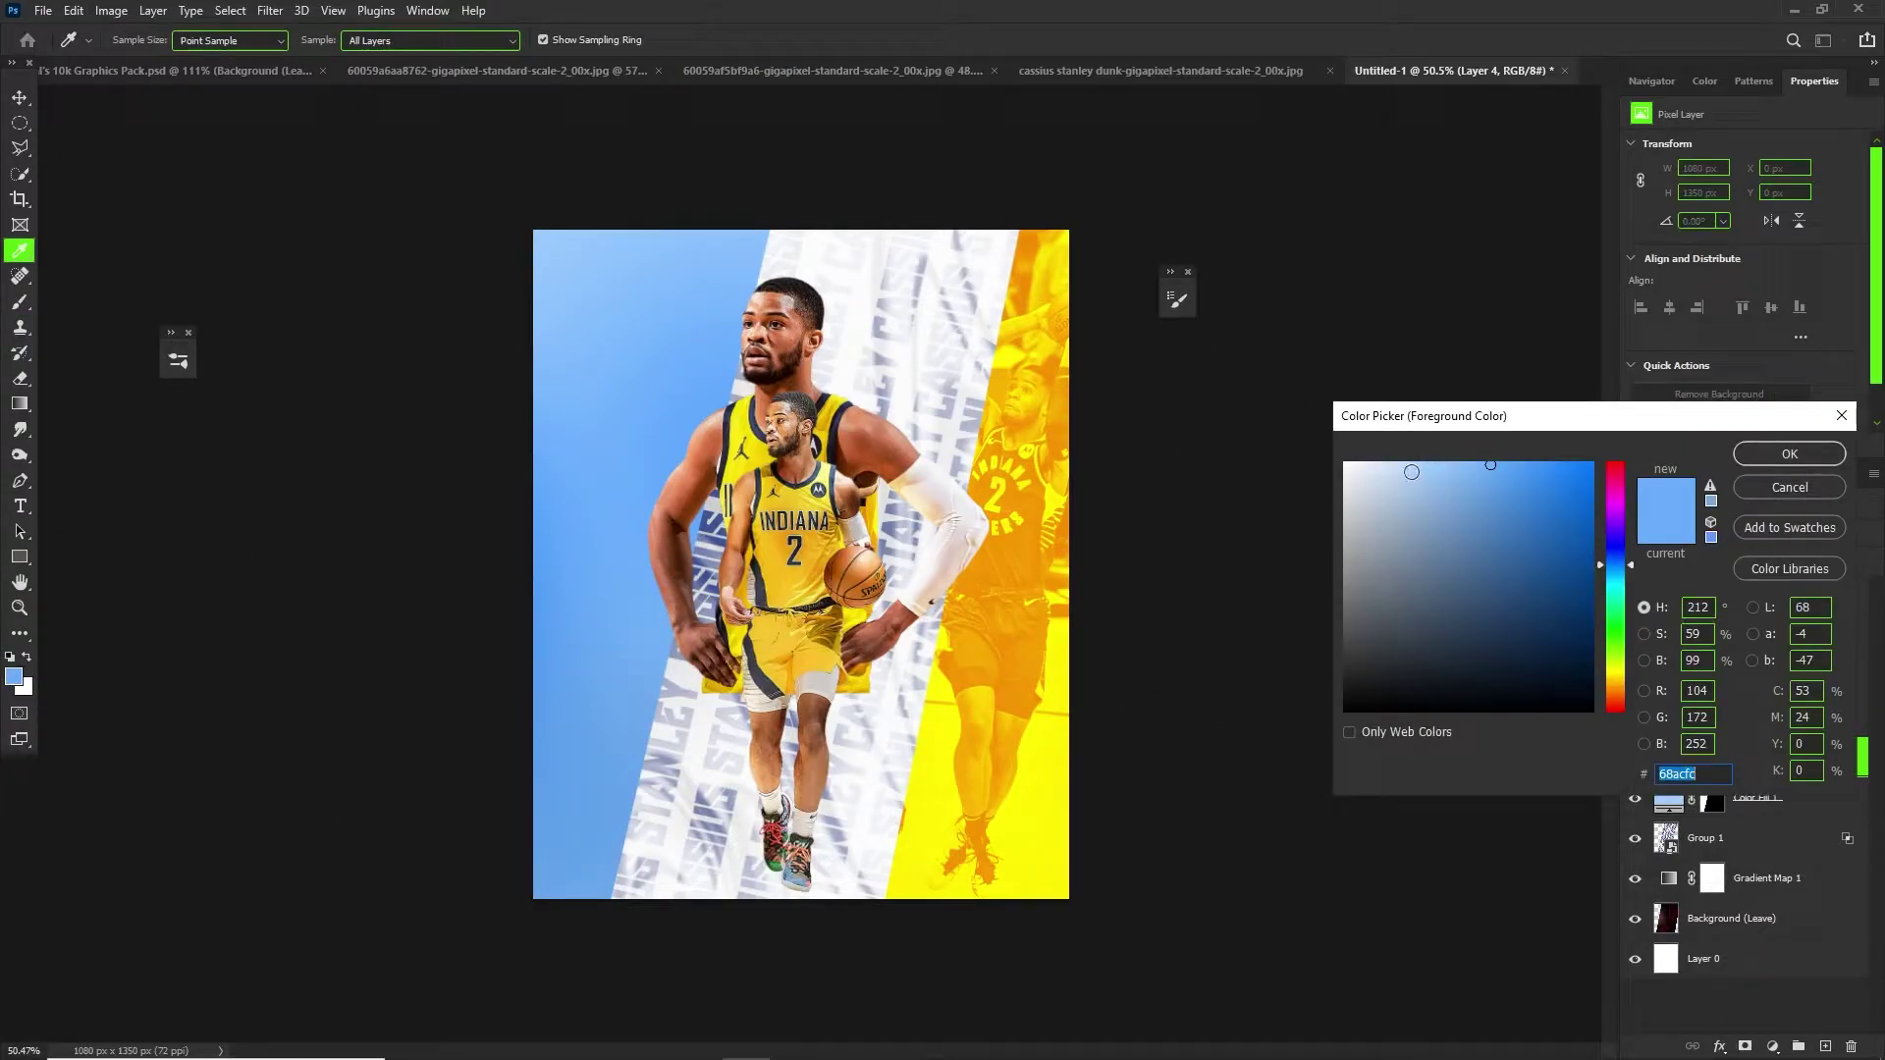
{"action": "left_click", "coordinate": [1775, 458]}
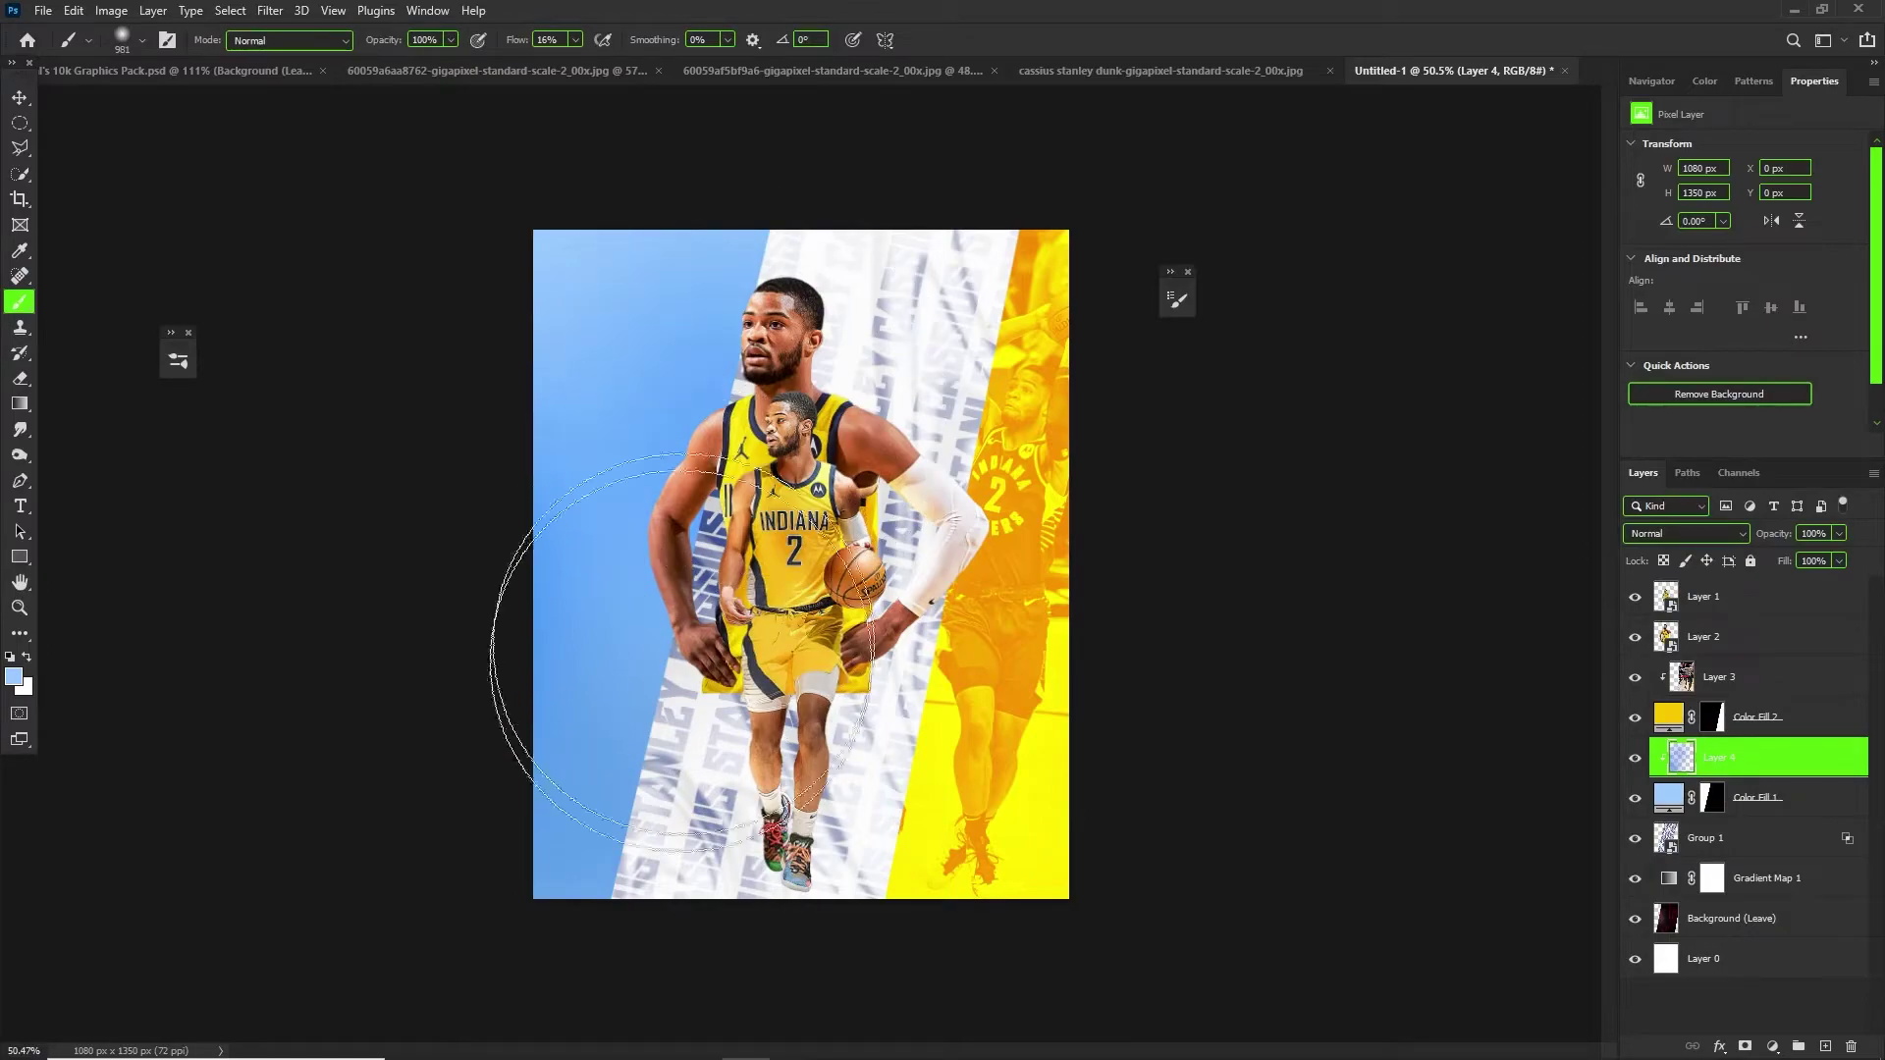
{"action": "left_click", "coordinate": [675, 634]}
{"action": "scroll", "coordinate": [755, 490], "scroll_direction": "down", "scroll_amount": 4}
{"action": "scroll", "coordinate": [755, 490], "scroll_direction": "up", "scroll_amount": 6}
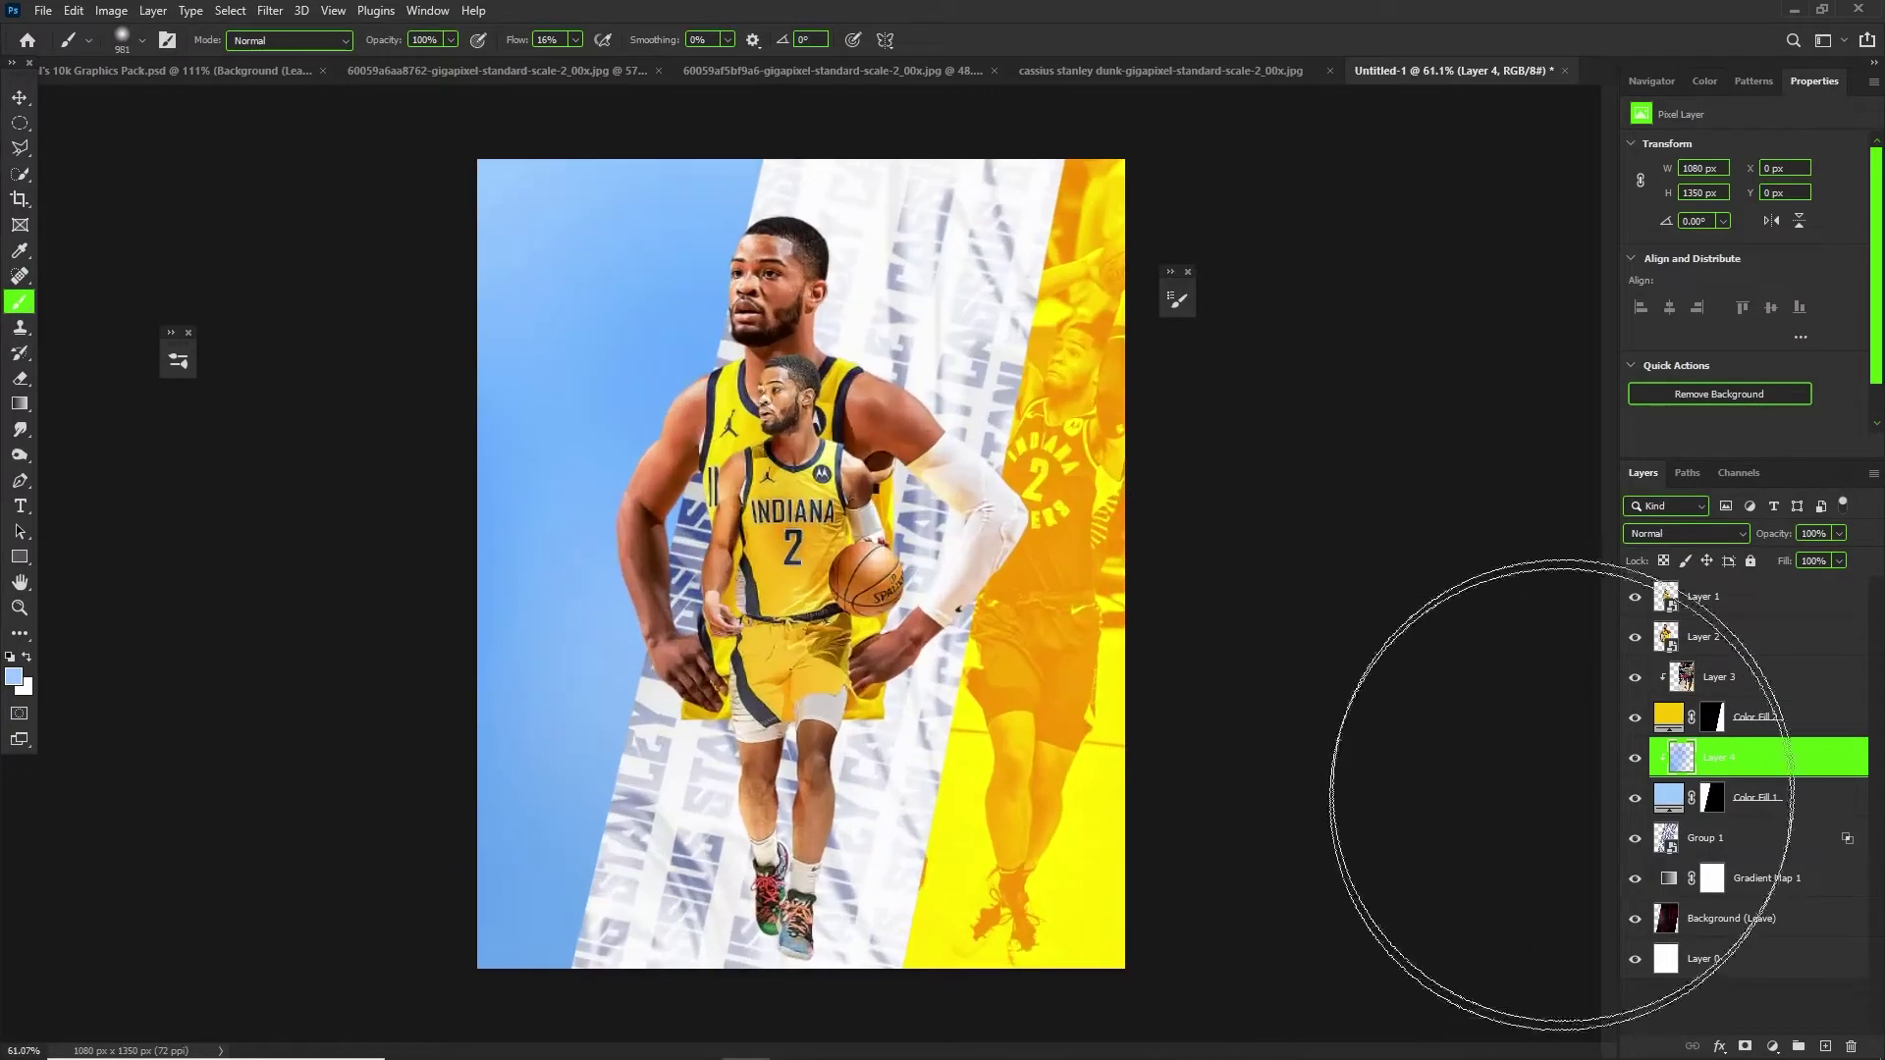
Add another empty layer clipped to the blue fill and paint white clouds along the blue panel with a cloud-shaped brush at 100% flow.
{"action": "left_click", "coordinate": [1821, 1044]}
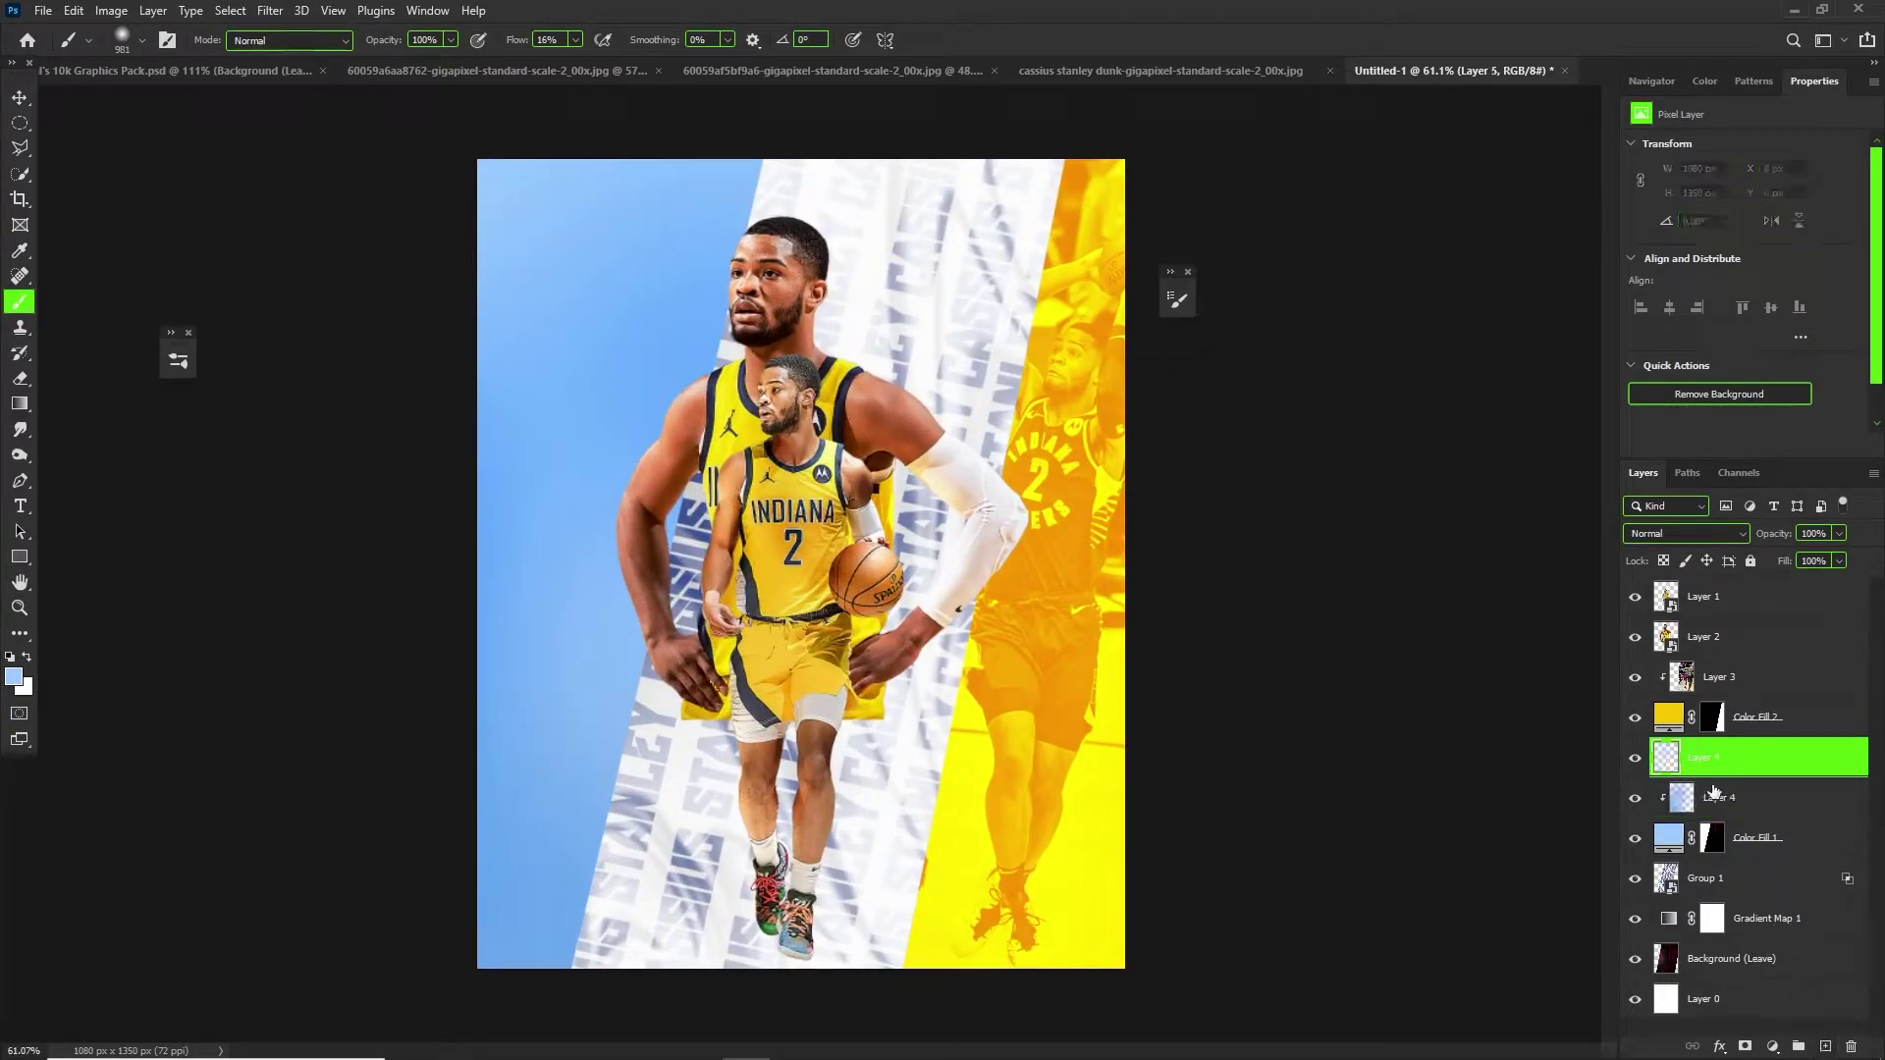
{"action": "left_click", "coordinate": [1715, 767], "text": "alt"}
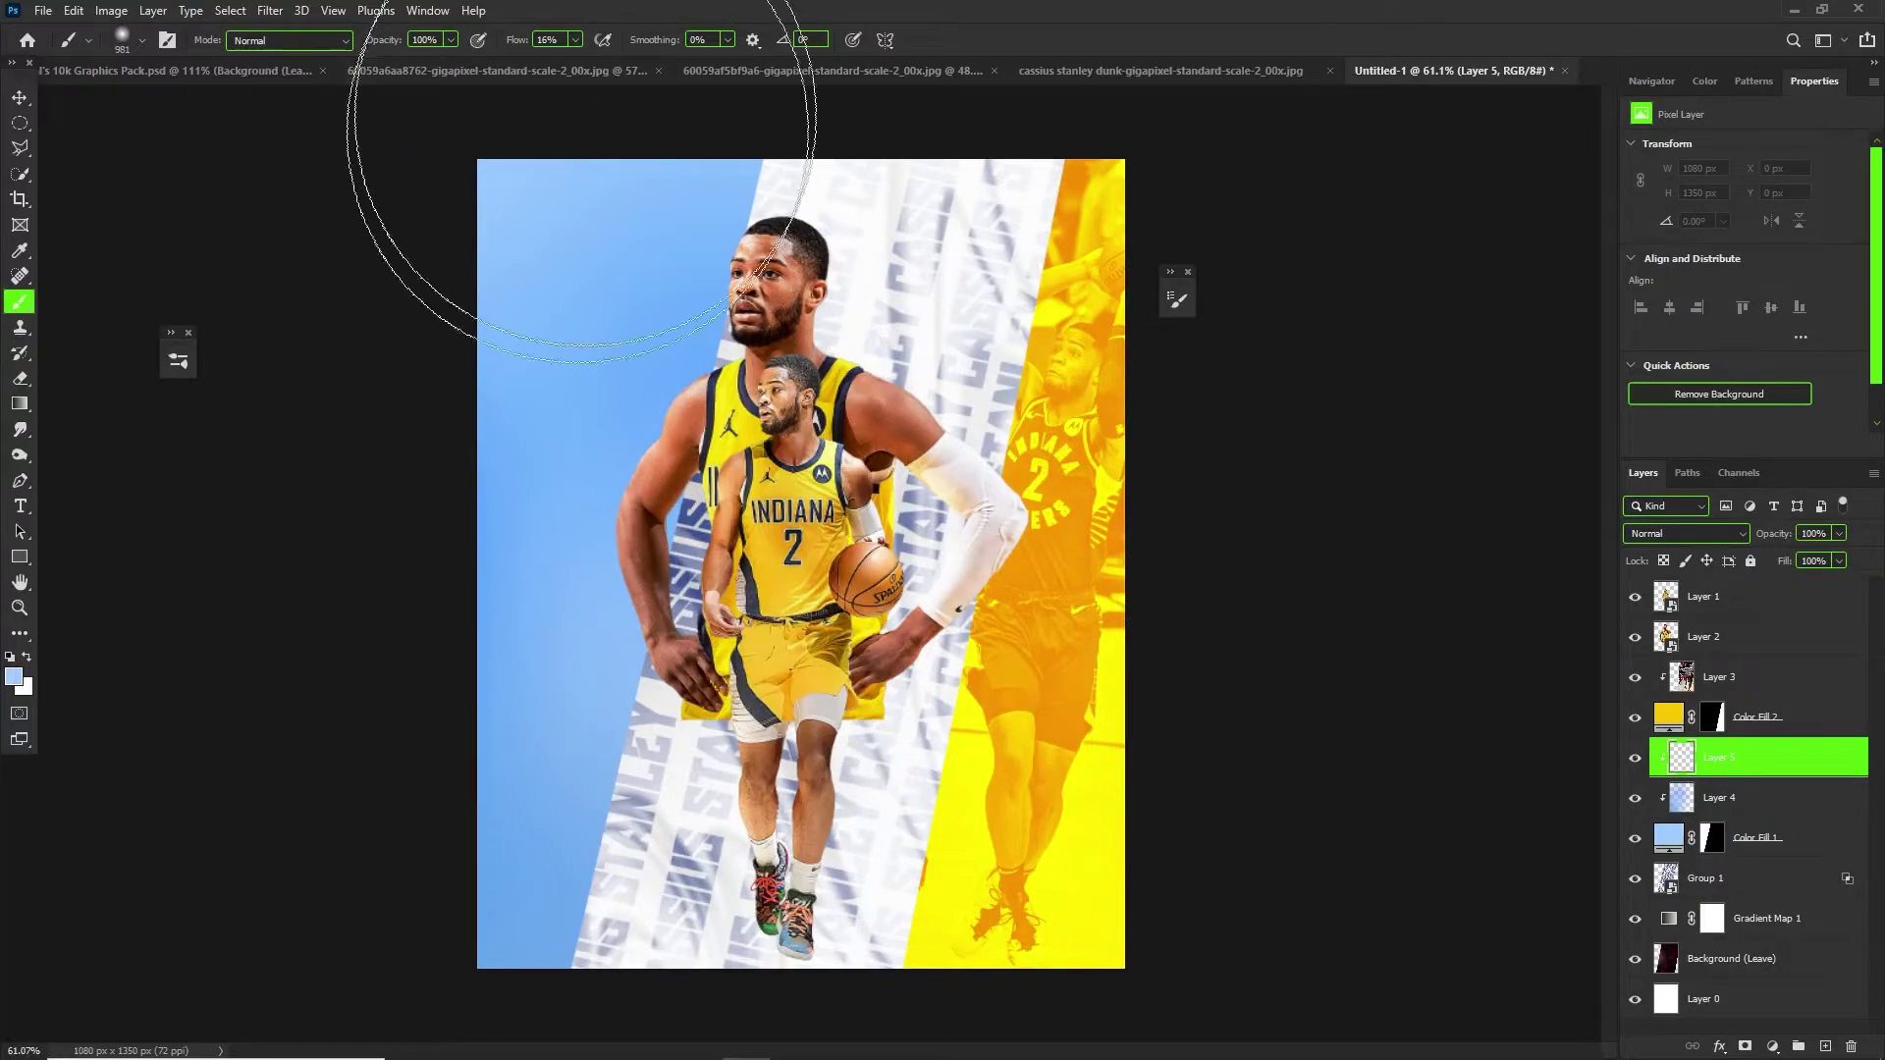
{"action": "scroll", "coordinate": [763, 472], "scroll_direction": "up", "scroll_amount": 3}
{"action": "scroll", "coordinate": [763, 472], "scroll_direction": "down", "scroll_amount": 2}
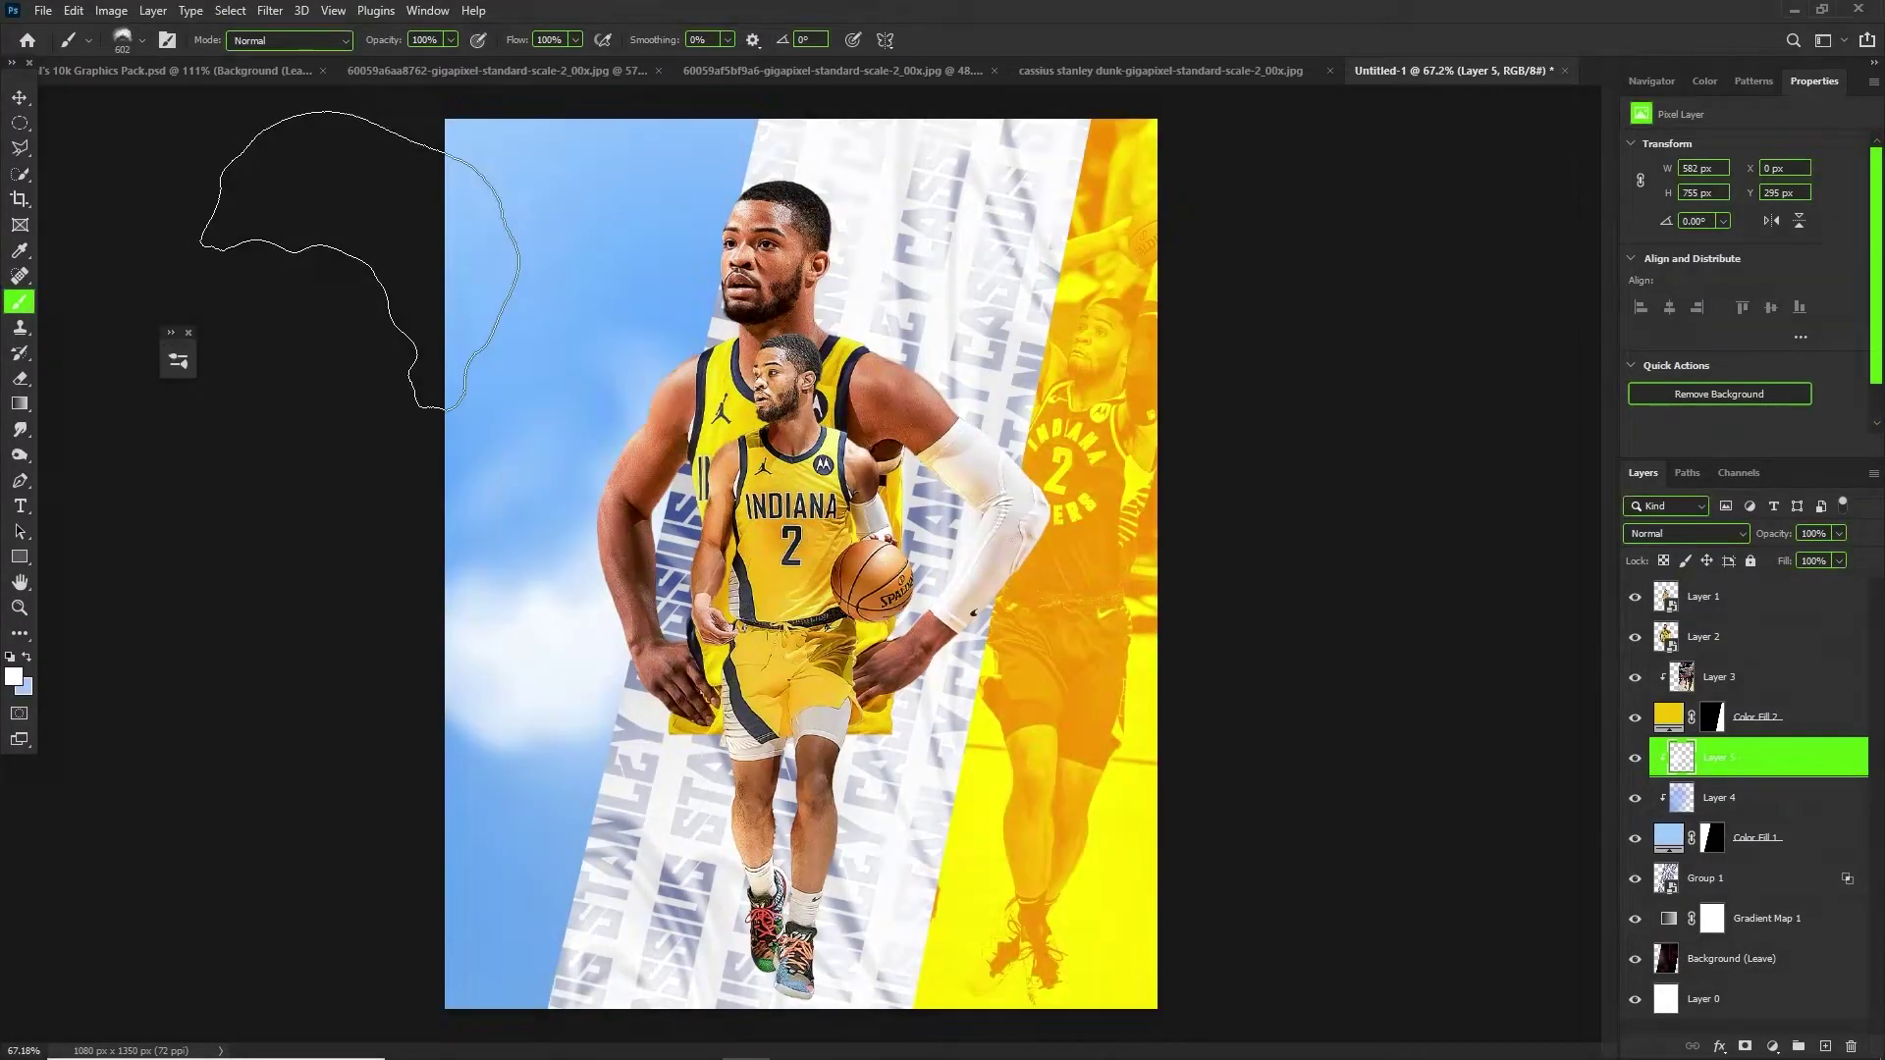
{"action": "left_click", "coordinate": [360, 260]}
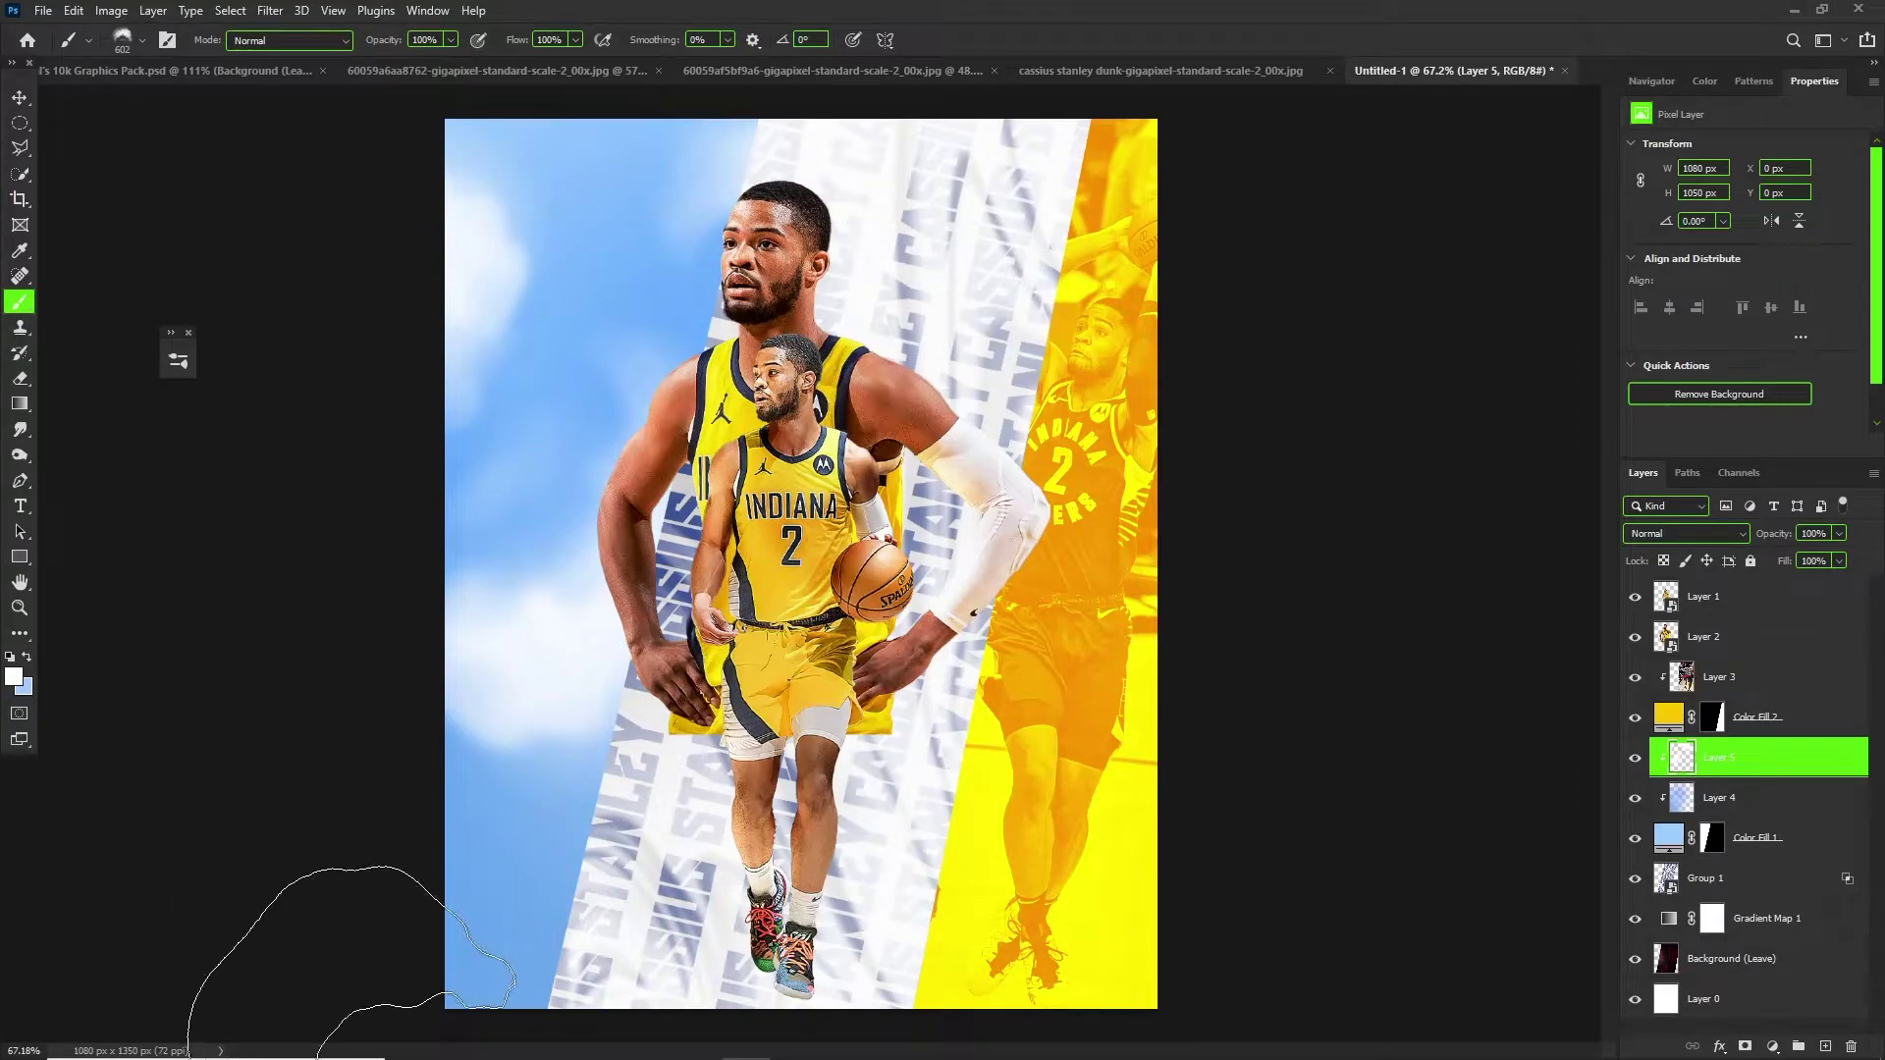
{"action": "left_click", "coordinate": [324, 922]}
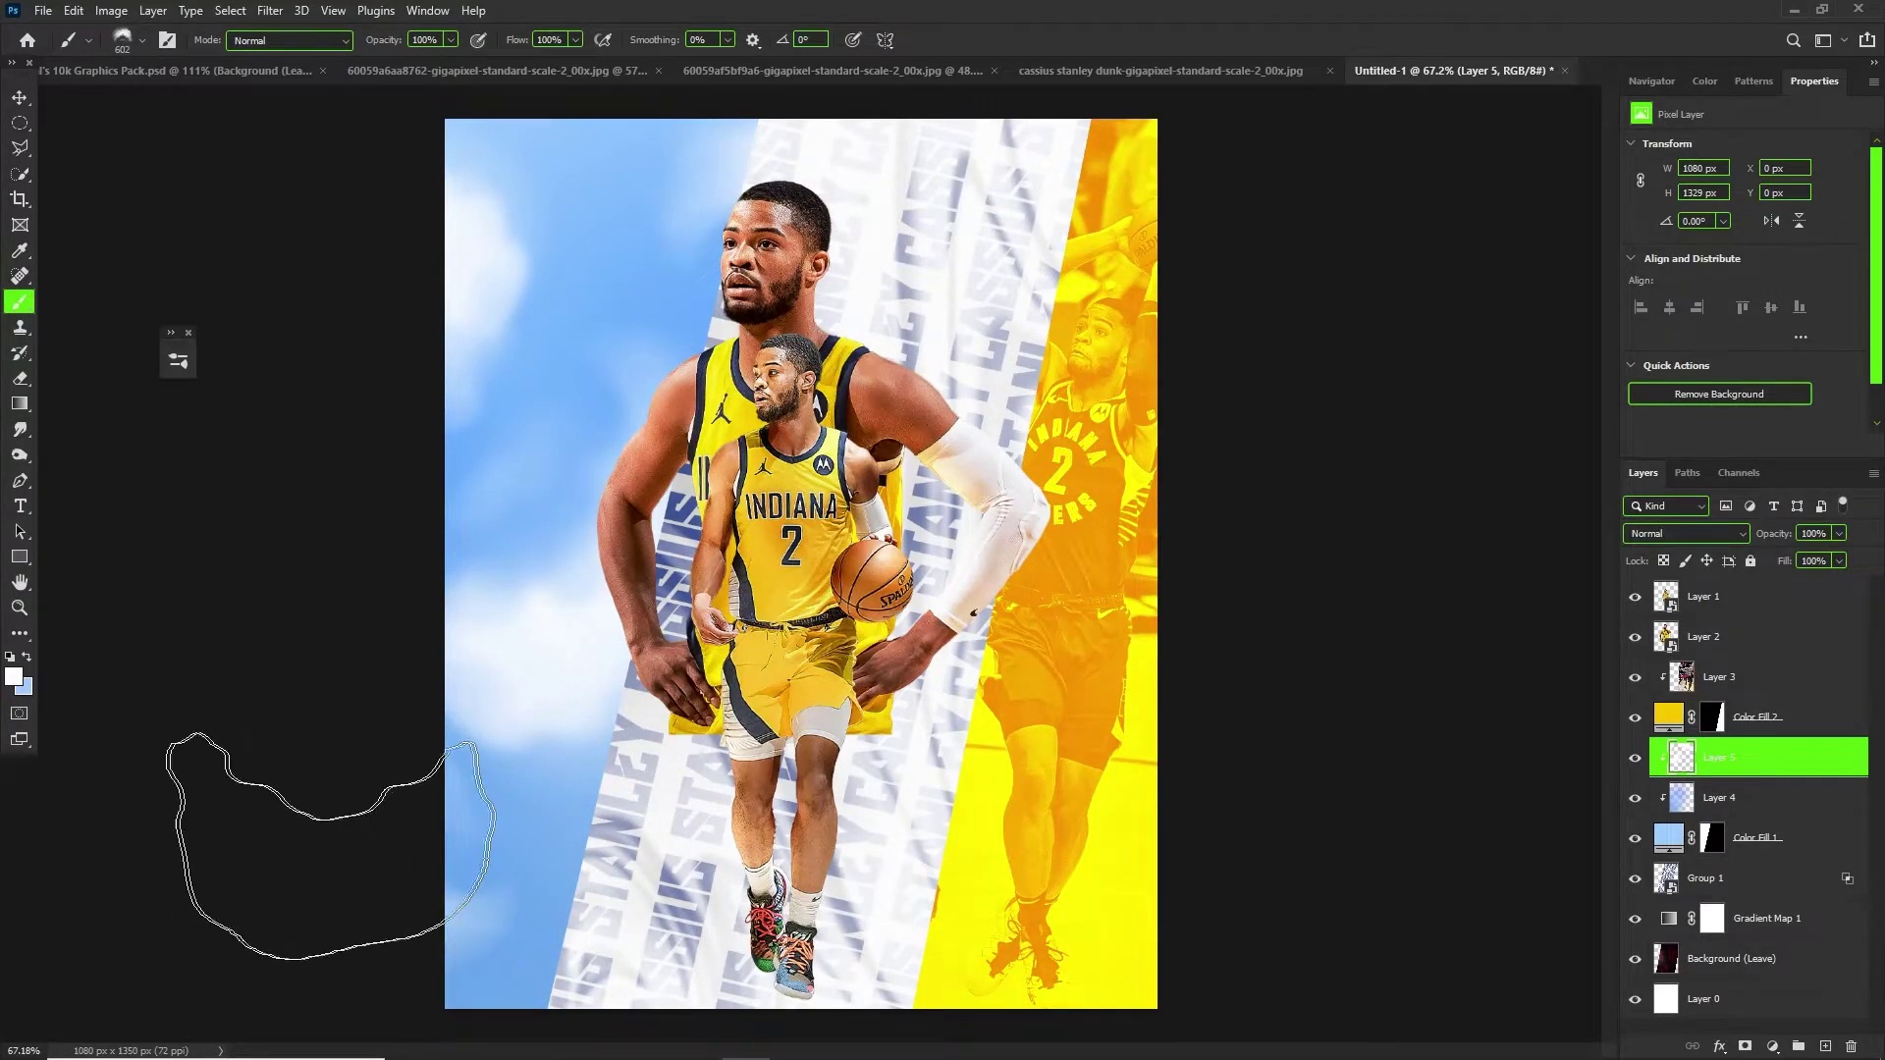
{"action": "scroll", "coordinate": [553, 399], "scroll_direction": "down", "scroll_amount": 1}
{"action": "scroll", "coordinate": [765, 550], "scroll_direction": "up", "scroll_amount": 1}
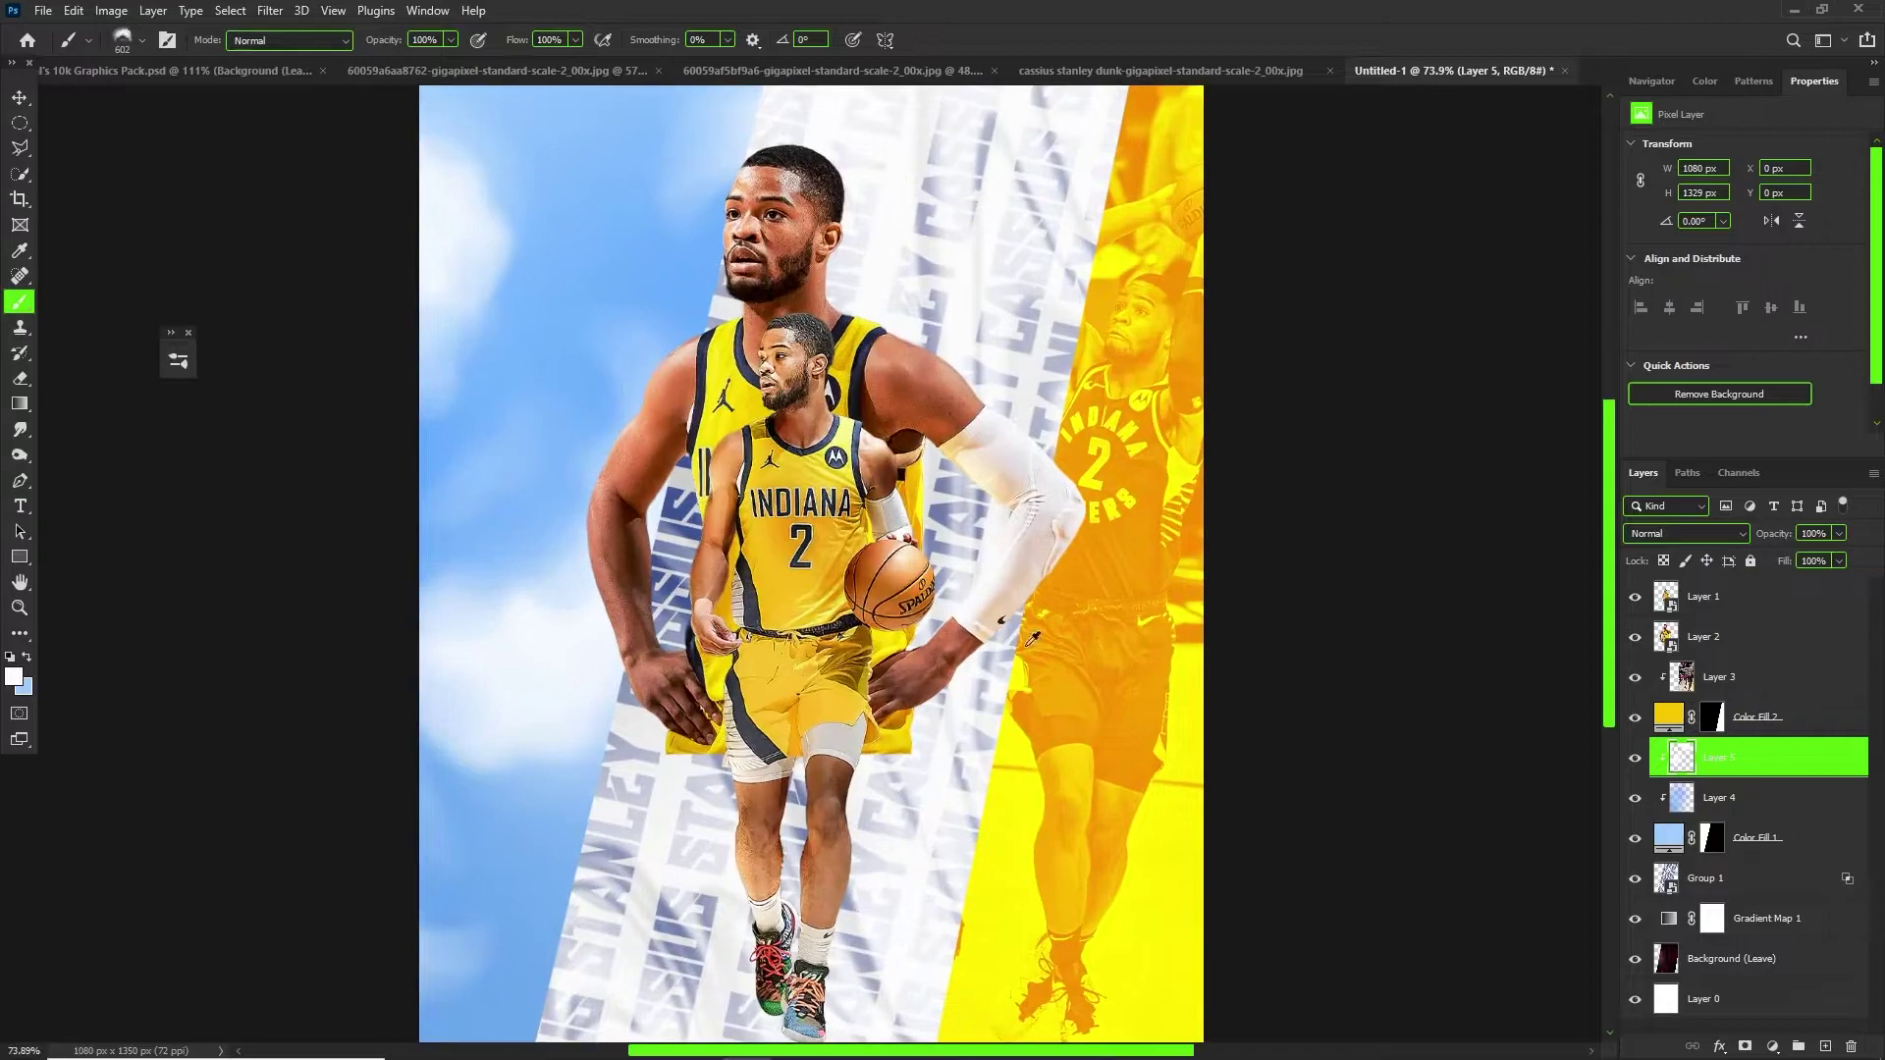
{"action": "scroll", "coordinate": [888, 574], "scroll_direction": "down", "scroll_amount": 2}
{"action": "scroll", "coordinate": [888, 574], "scroll_direction": "up", "scroll_amount": 2}
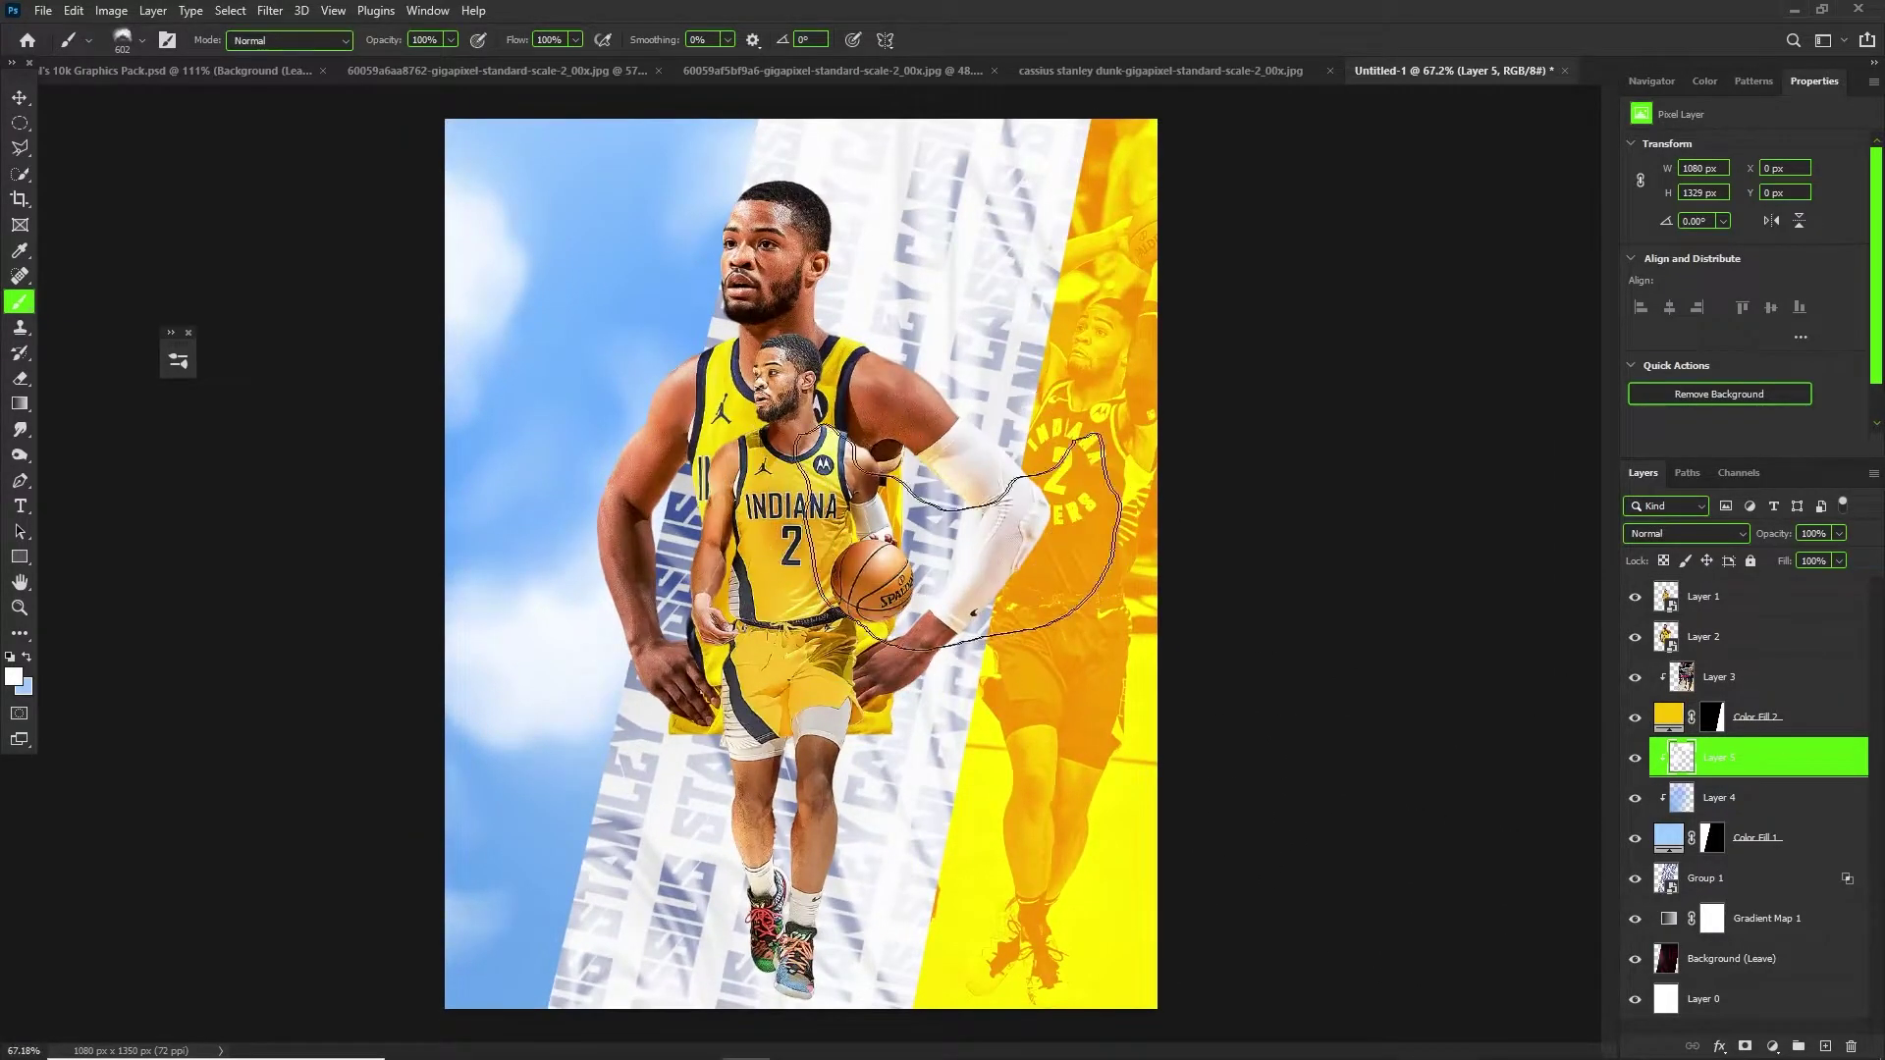
{"action": "key", "text": "v"}
{"action": "scroll", "coordinate": [648, 275], "scroll_direction": "up", "scroll_amount": 1}
{"action": "scroll", "coordinate": [991, 441], "scroll_direction": "down", "scroll_amount": 1}
{"action": "scroll", "coordinate": [919, 348], "scroll_direction": "up", "scroll_amount": 1}
{"action": "scroll", "coordinate": [687, 452], "scroll_direction": "down", "scroll_amount": 1}
{"action": "scroll", "coordinate": [828, 432], "scroll_direction": "up", "scroll_amount": 1}
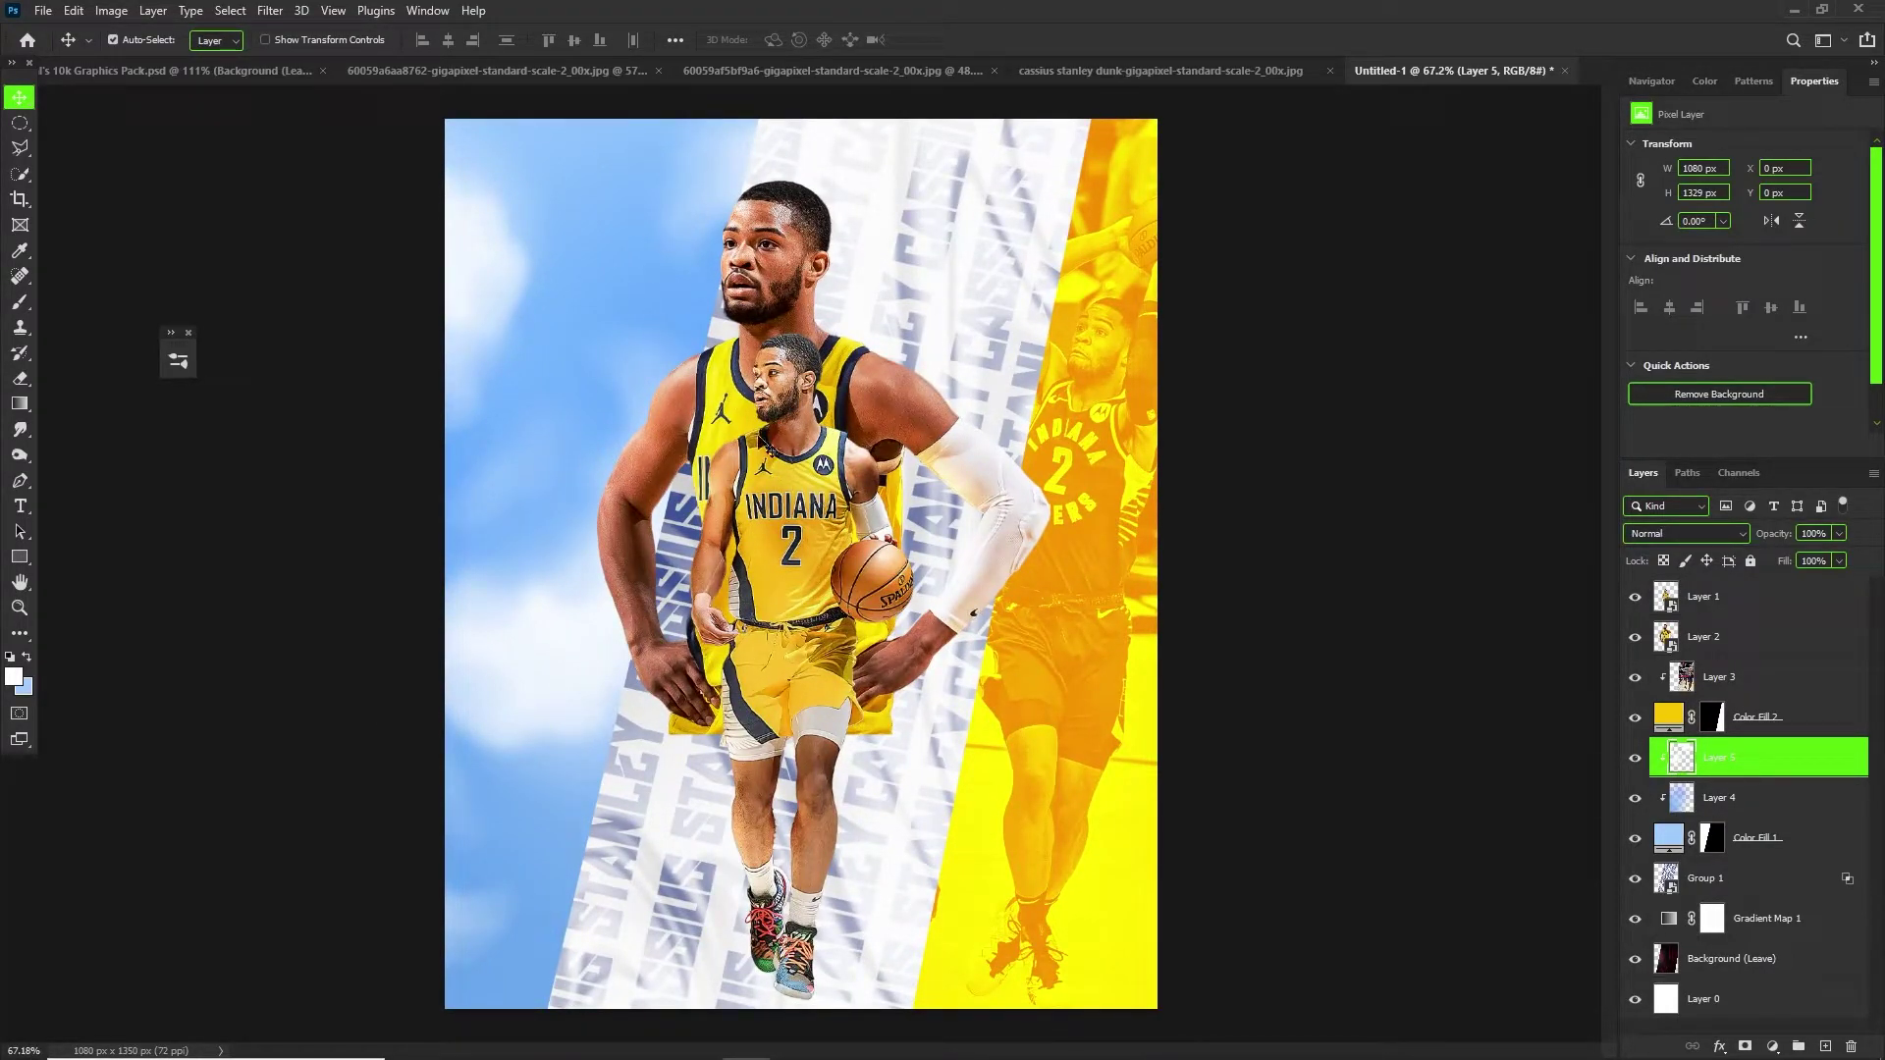
Add a large black CASSIUS text layer in Bebas Neue Bold directly above the large player cutout, with the small player hidden.
{"action": "left_click", "coordinate": [785, 279]}
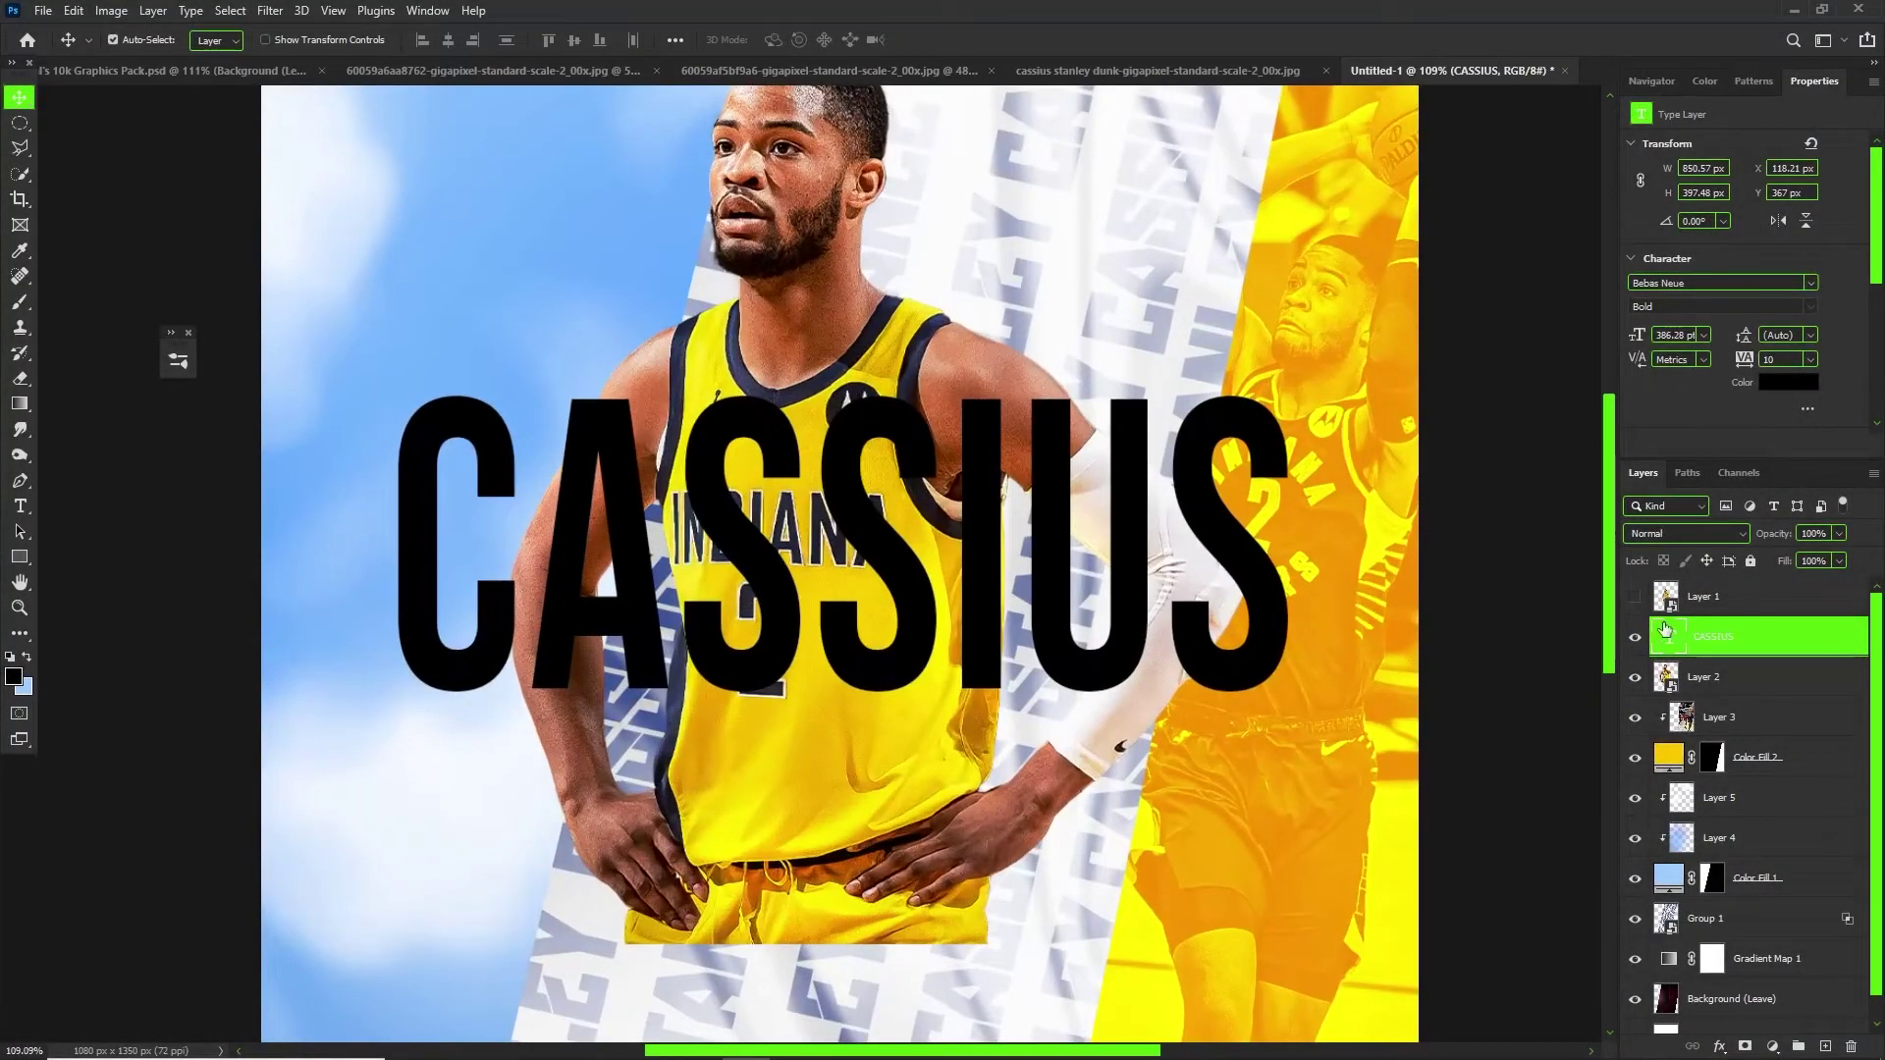
{"action": "double_click", "coordinate": [1665, 636]}
{"action": "left_click", "coordinate": [428, 45]}
{"action": "left_click", "coordinate": [428, 45]}
{"action": "left_click", "coordinate": [1706, 643]}
{"action": "scroll", "coordinate": [1168, 413], "scroll_direction": "down", "scroll_amount": 1}
{"action": "scroll", "coordinate": [908, 486], "scroll_direction": "up", "scroll_amount": 2}
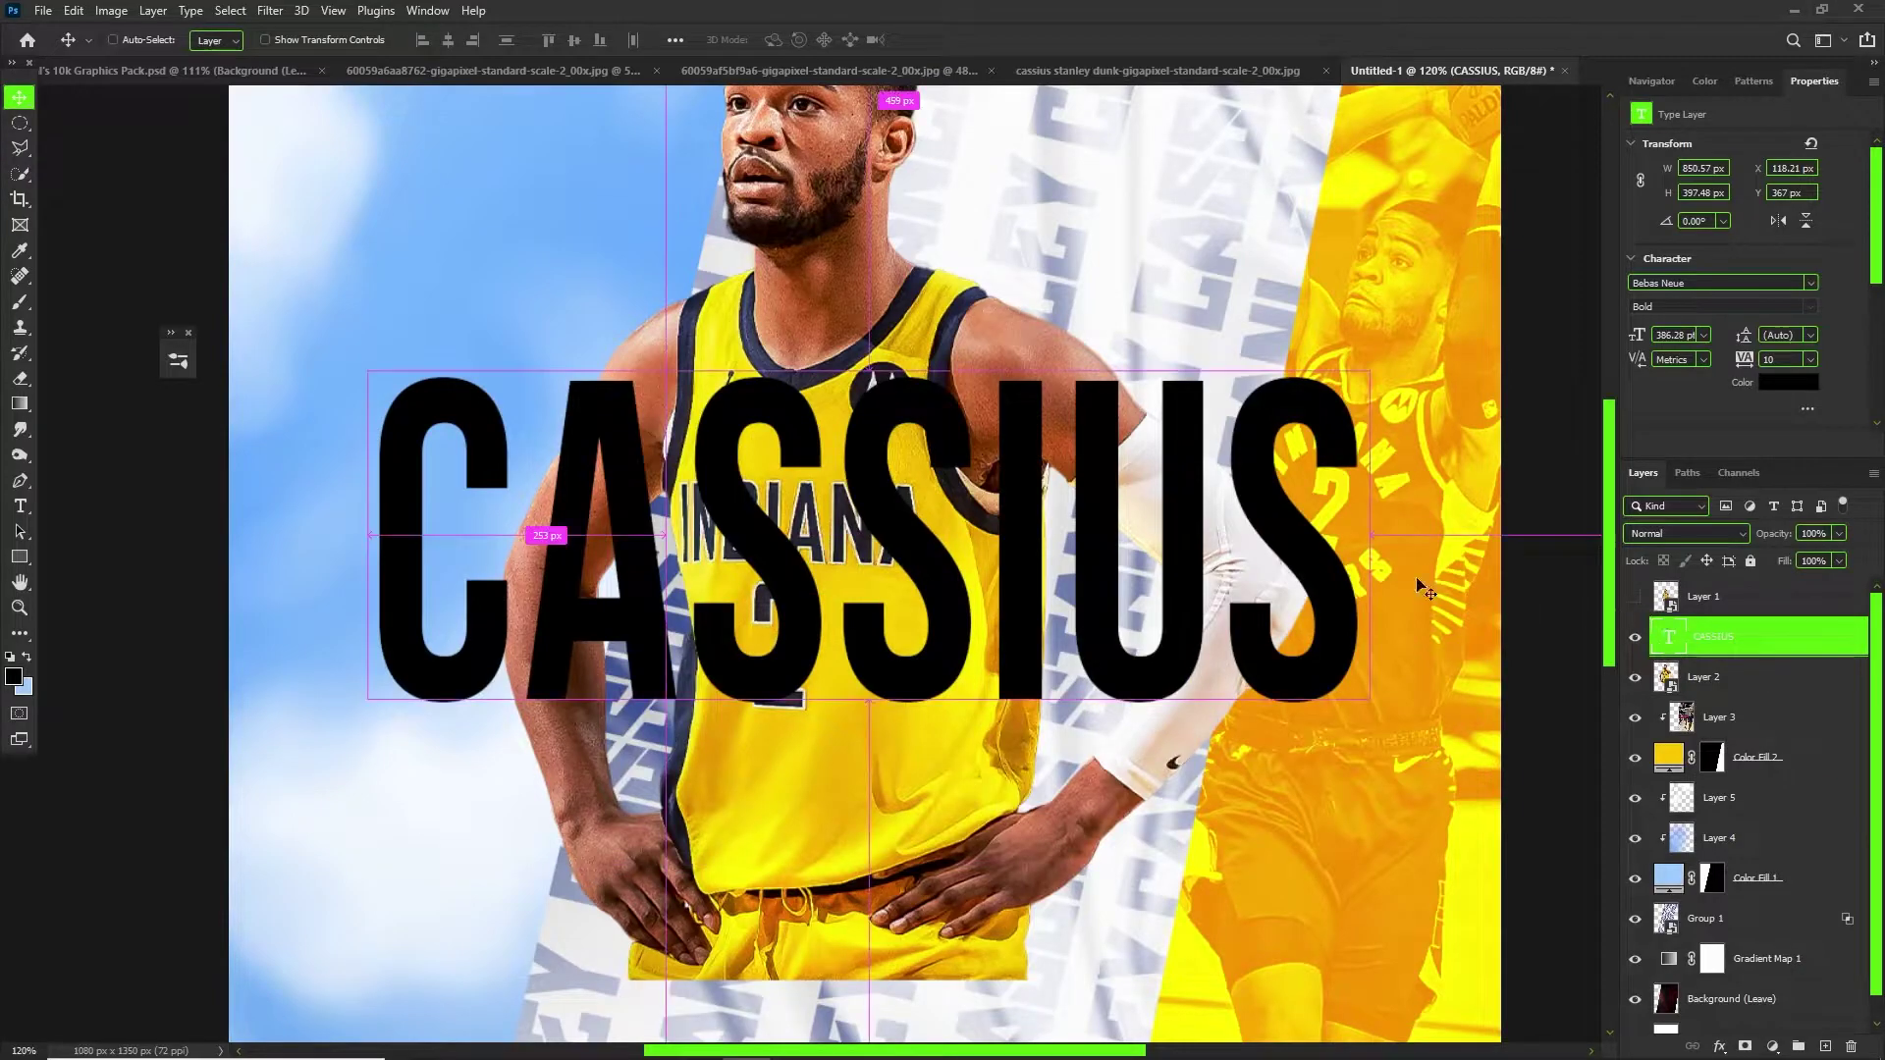
Skew the CASSIUS text horizontally by about -13° to follow the slanted panels and move it lower on the large player.
{"action": "key", "text": "ctrl+t"}
{"action": "right_click", "coordinate": [887, 495]}
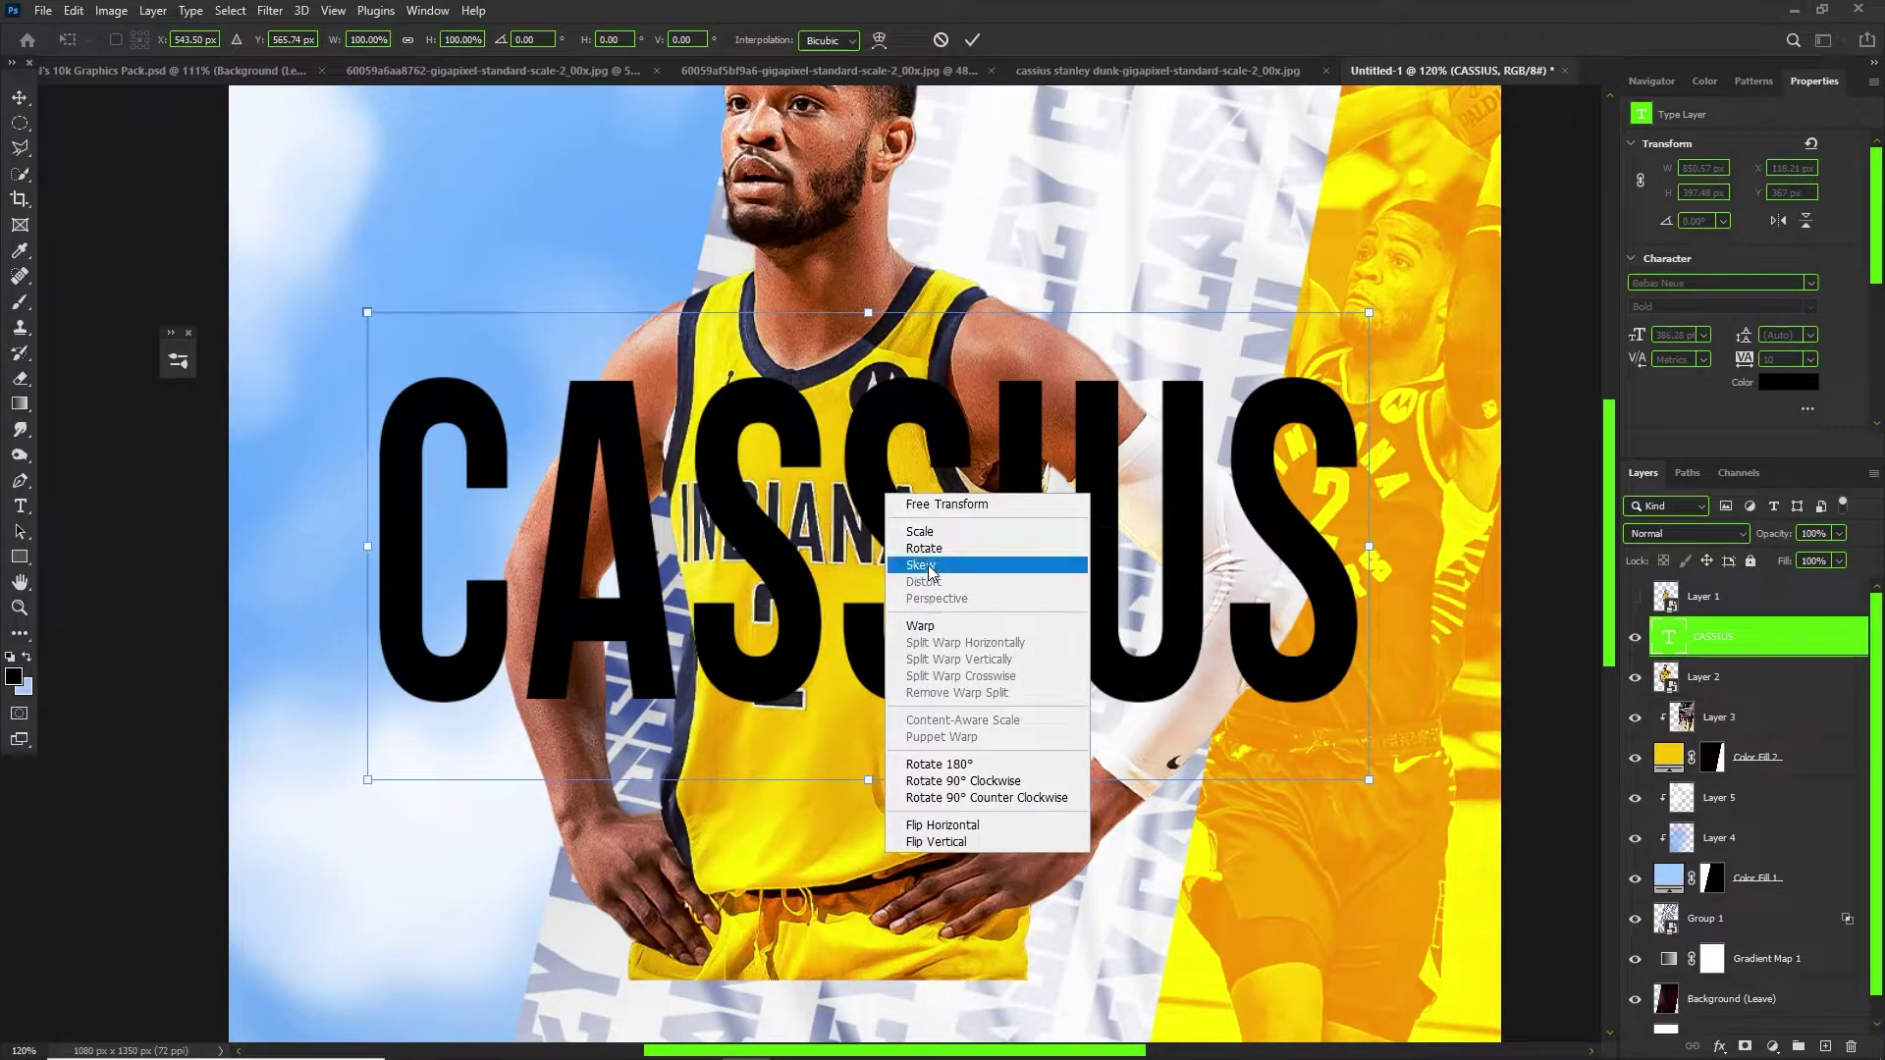
{"action": "left_click", "coordinate": [924, 565]}
{"action": "left_click_drag", "start_coordinate": [867, 312], "coordinate": [975, 310]}
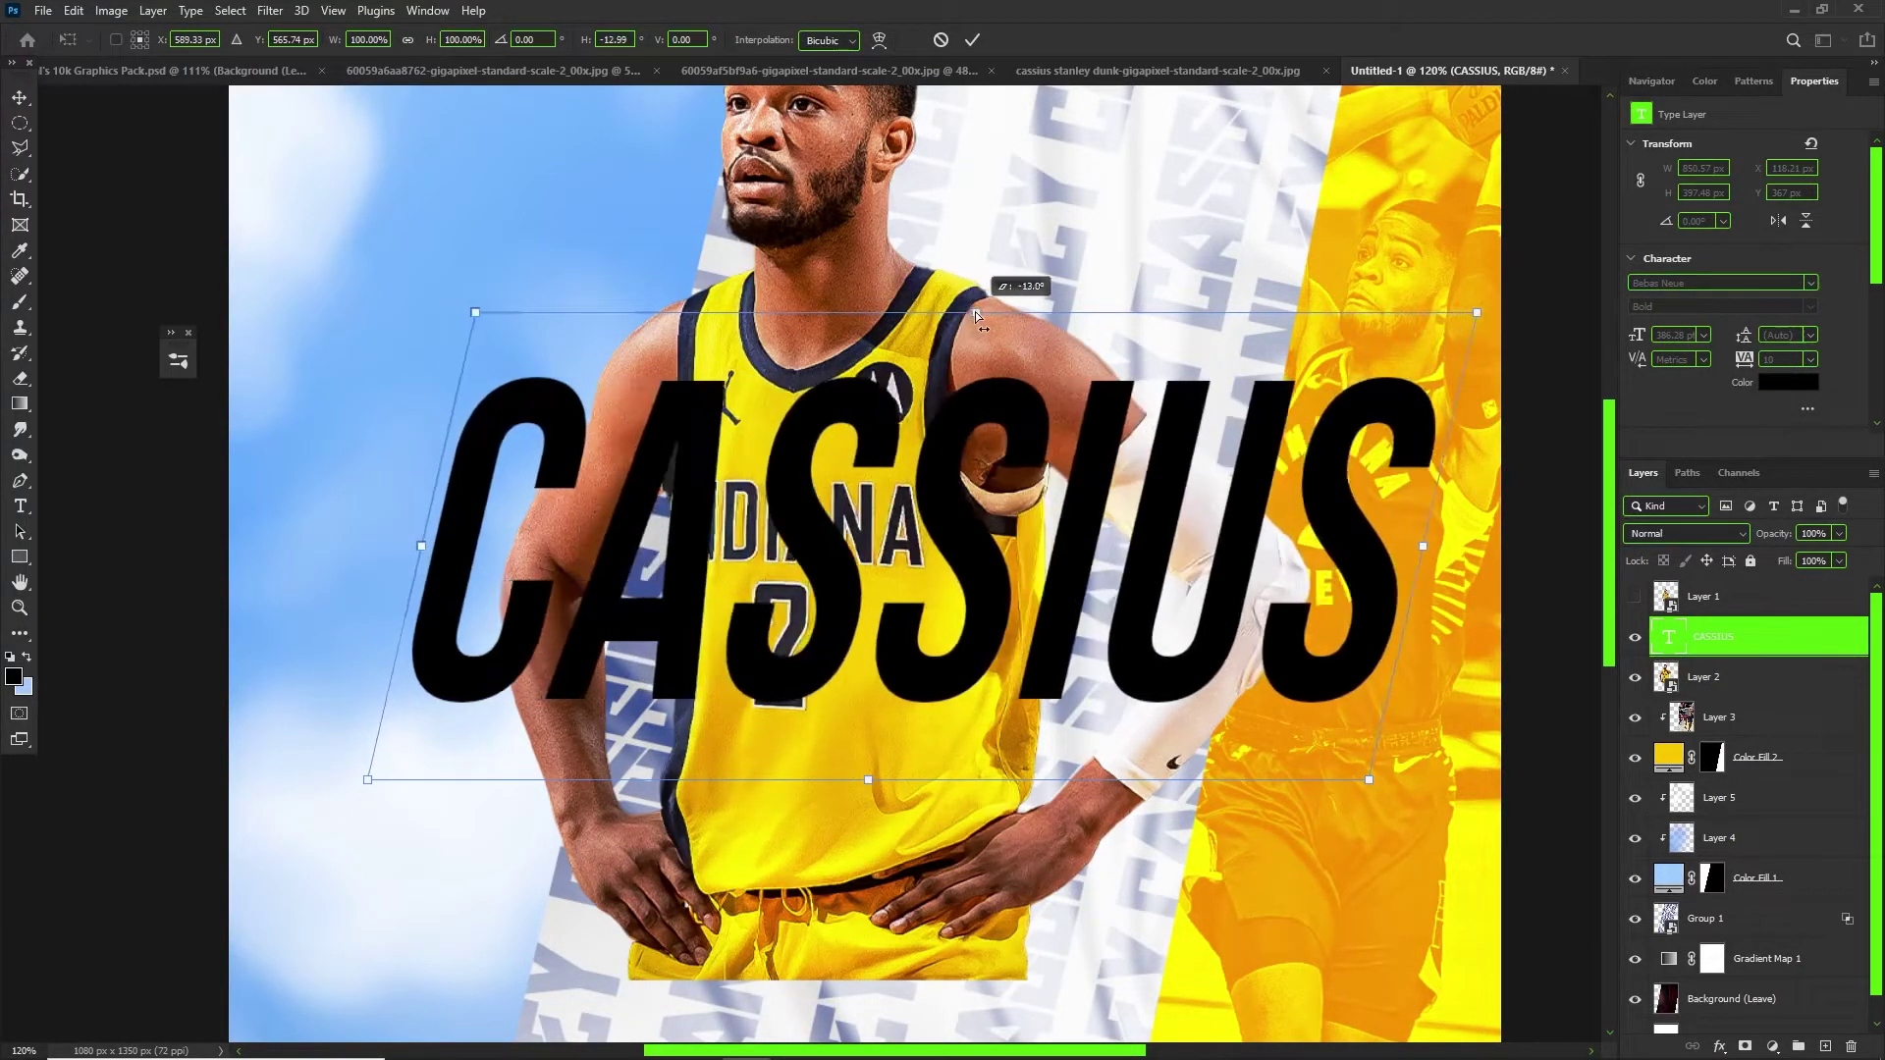
{"action": "left_click_drag", "start_coordinate": [1062, 459], "coordinate": [1048, 554]}
{"action": "scroll", "coordinate": [913, 549], "scroll_direction": "down", "scroll_amount": 3}
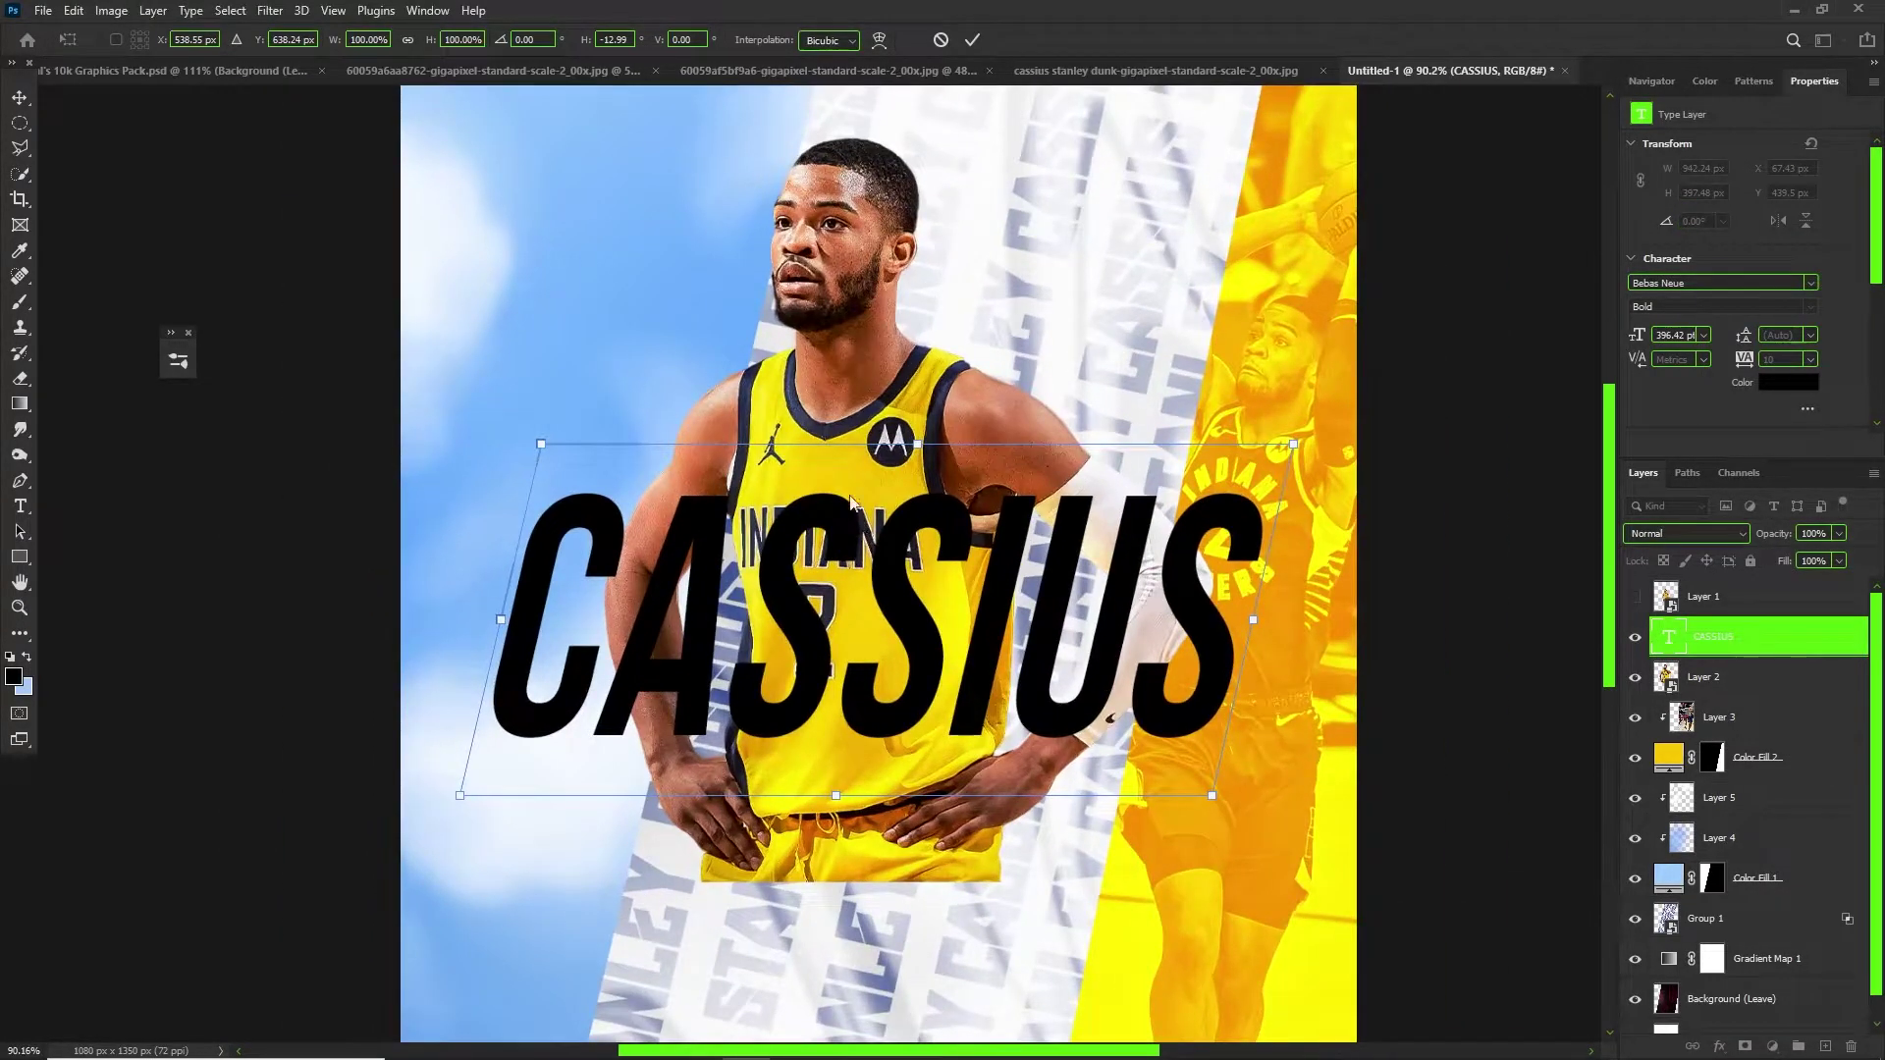
Increase the CASSIUS text's horizontal skew to about -18° and position it over the large player's torso.
{"action": "left_click_drag", "start_coordinate": [934, 448], "coordinate": [956, 446]}
{"action": "scroll", "coordinate": [736, 509], "scroll_direction": "up", "scroll_amount": 2}
{"action": "left_click_drag", "start_coordinate": [771, 522], "coordinate": [784, 598]}
{"action": "key", "text": "ctrl+0"}
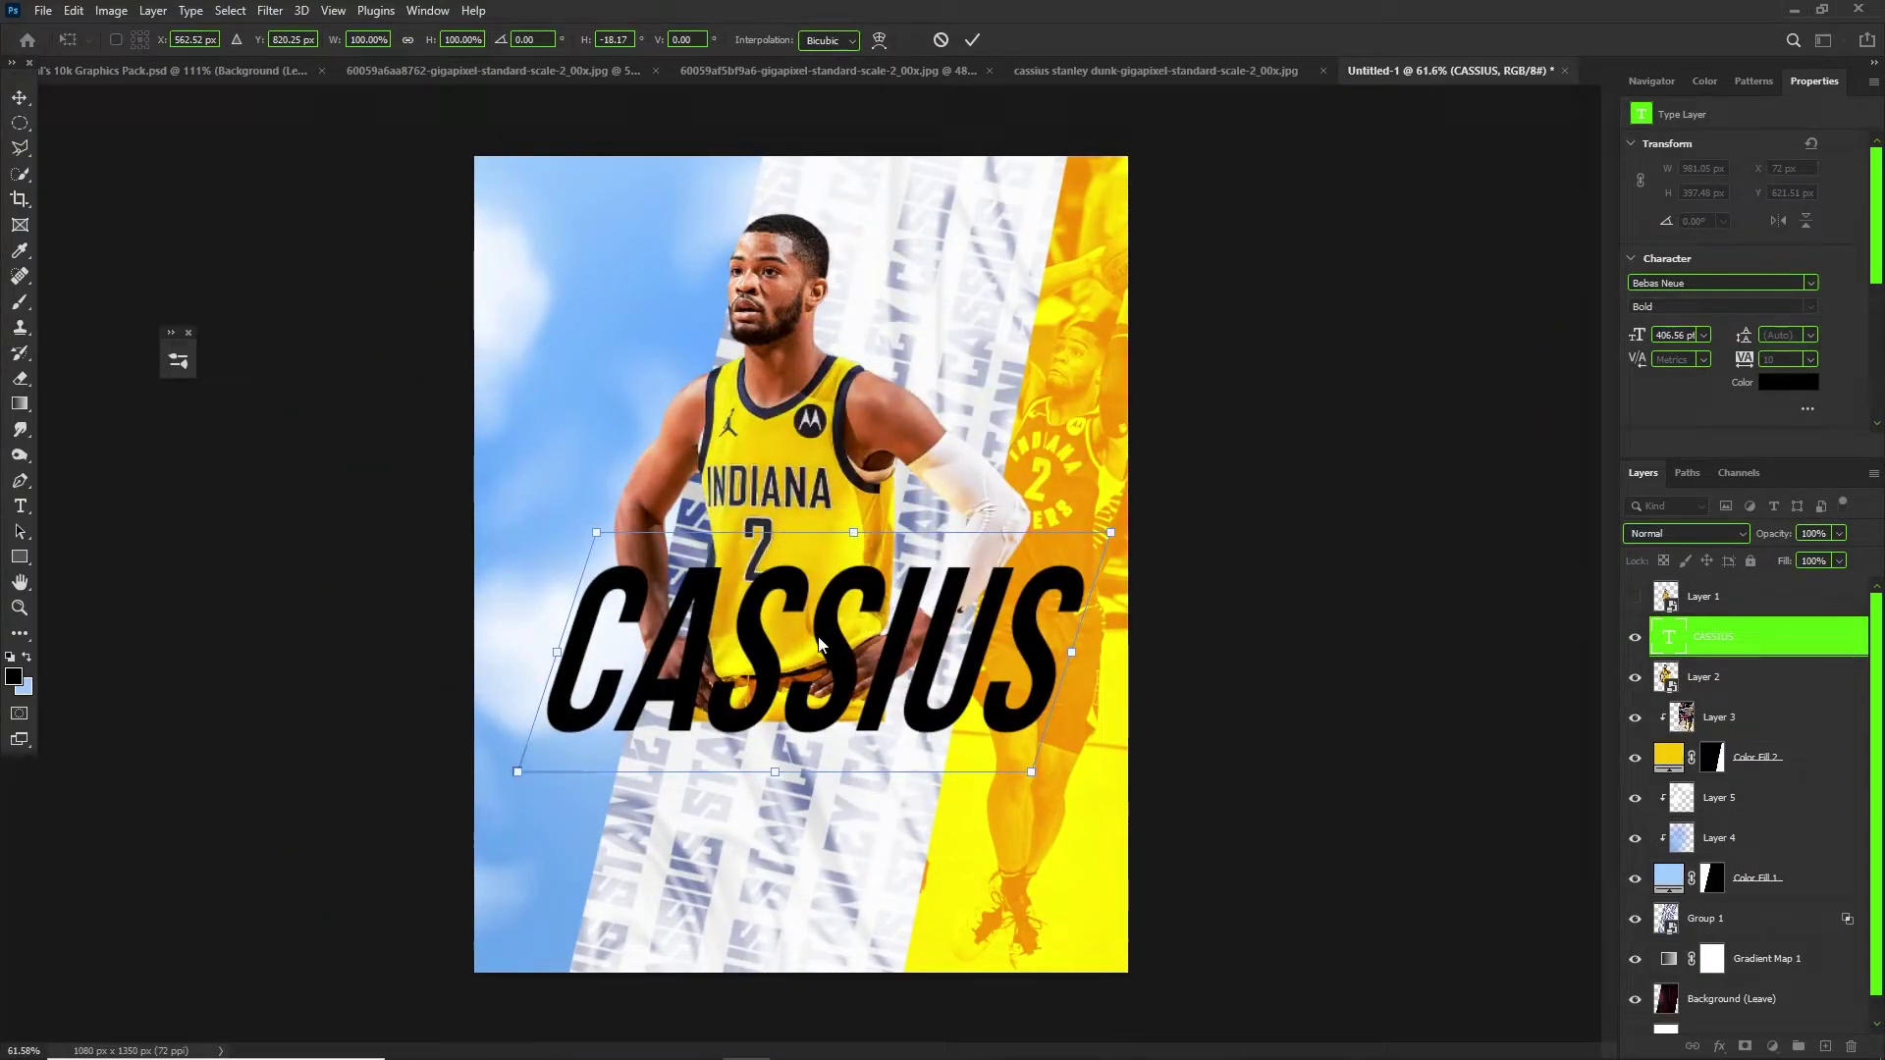
{"action": "left_click_drag", "start_coordinate": [804, 588], "coordinate": [805, 528]}
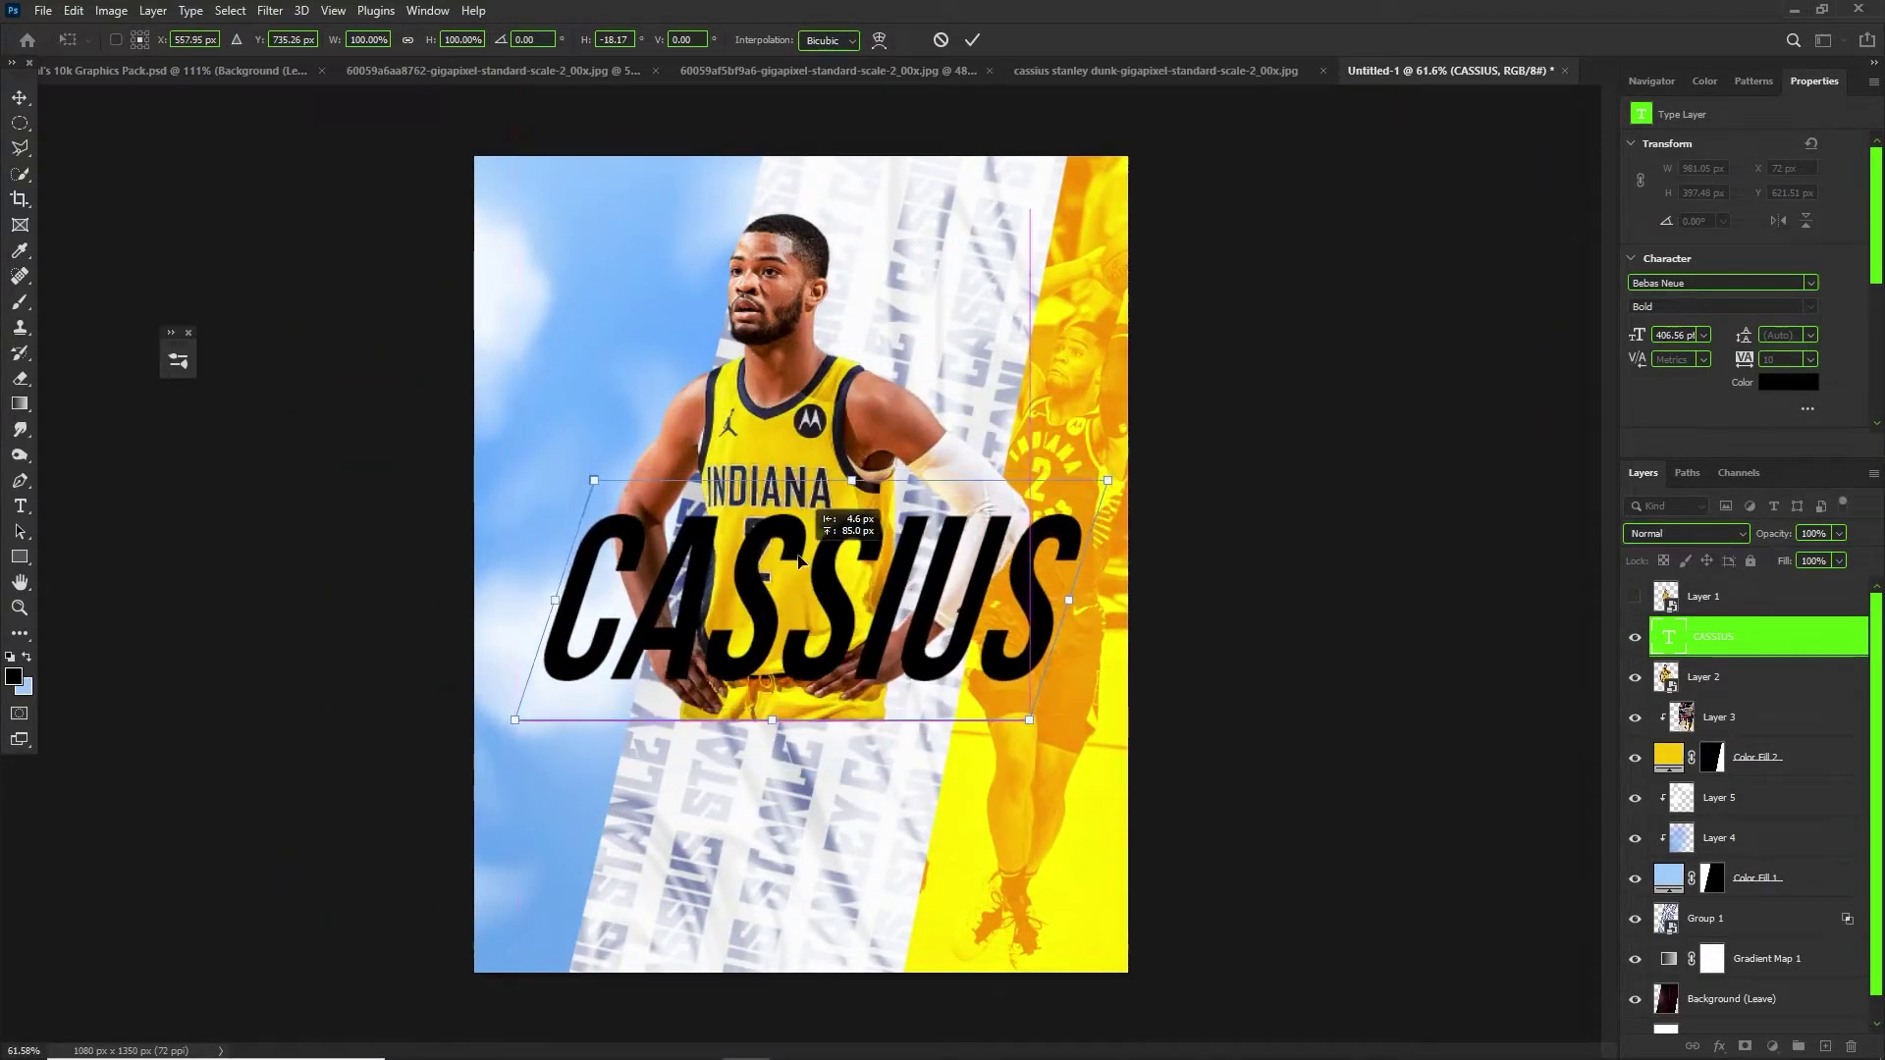
Show the small player cutout in front of the CASSIUS text and raise the text to the small player's chest and waist.
{"action": "left_click", "coordinate": [1635, 596]}
{"action": "scroll", "coordinate": [715, 545], "scroll_direction": "up", "scroll_amount": 2}
{"action": "left_click_drag", "start_coordinate": [986, 542], "coordinate": [992, 477]}
{"action": "scroll", "coordinate": [992, 477], "scroll_direction": "down", "scroll_amount": 2}
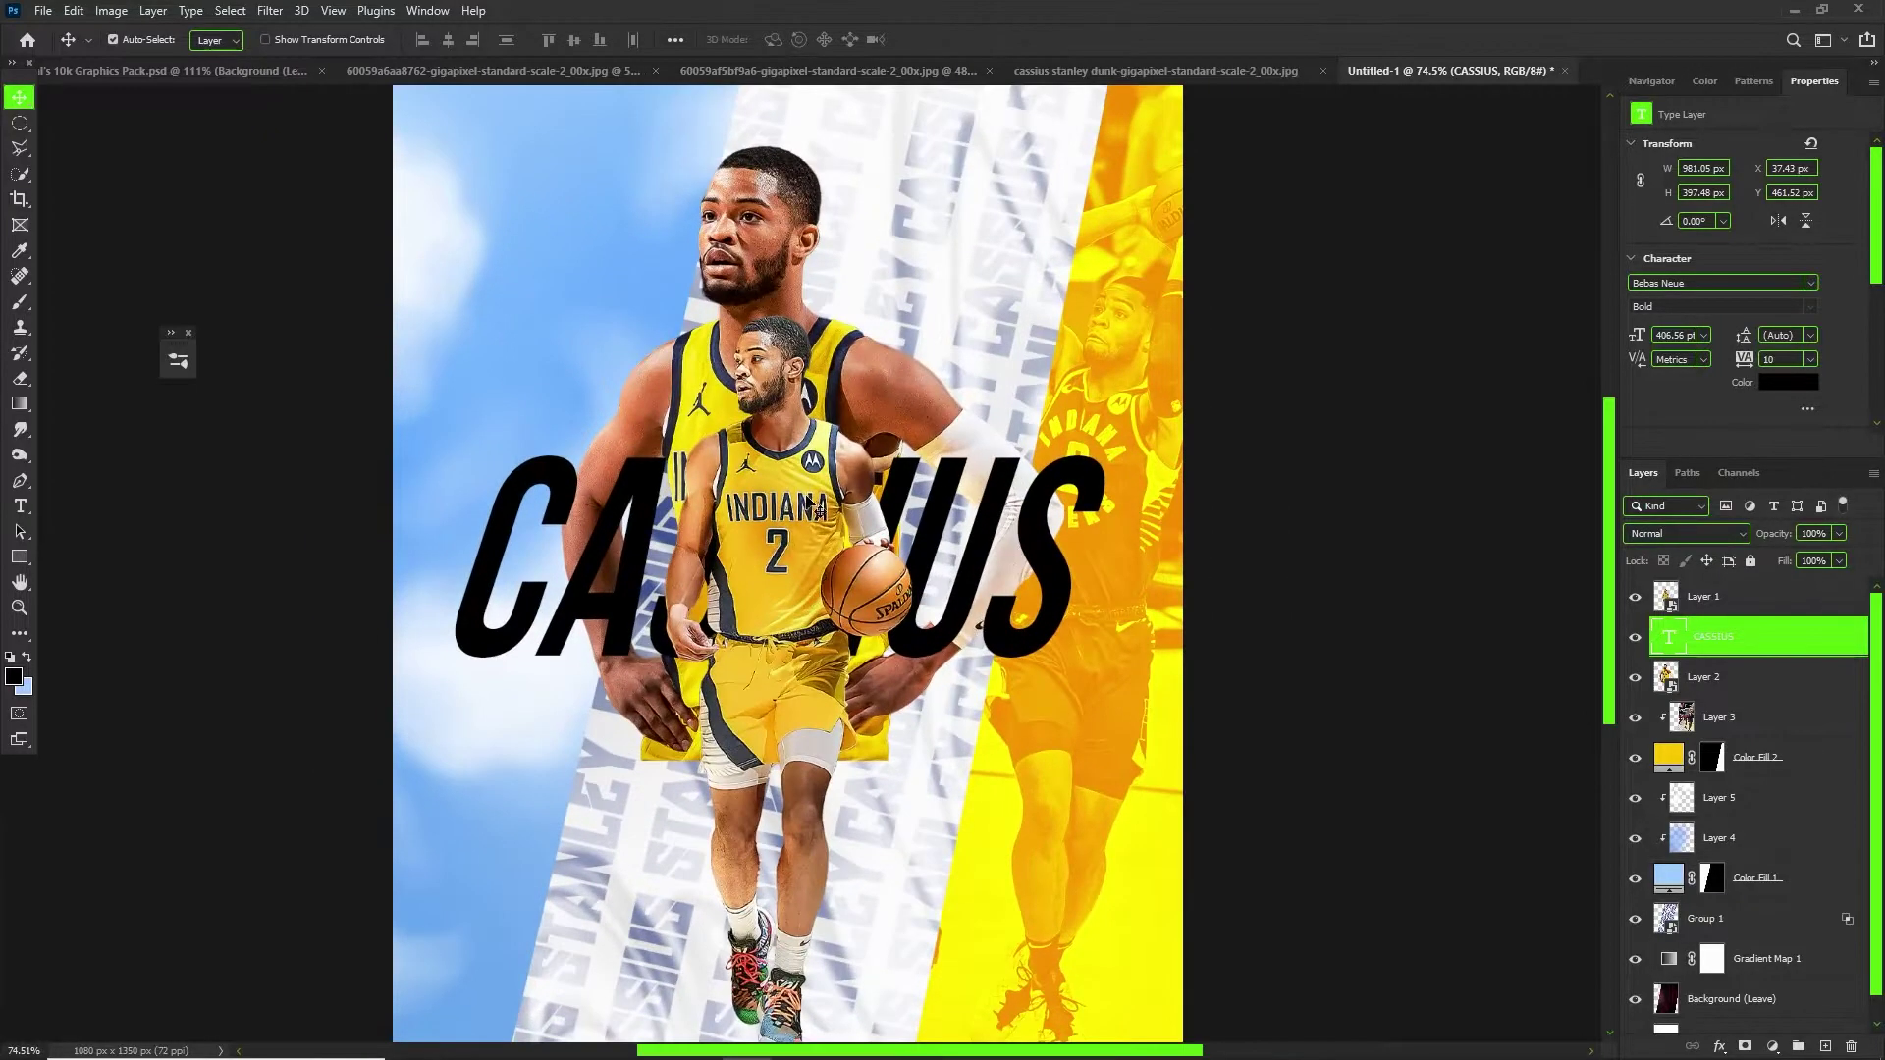
Scale the small player cutout down slightly to about 324 x 967 px.
{"action": "left_click", "coordinate": [806, 503]}
{"action": "scroll", "coordinate": [807, 506], "scroll_direction": "down", "scroll_amount": 2}
{"action": "key", "text": "ctrl+t"}
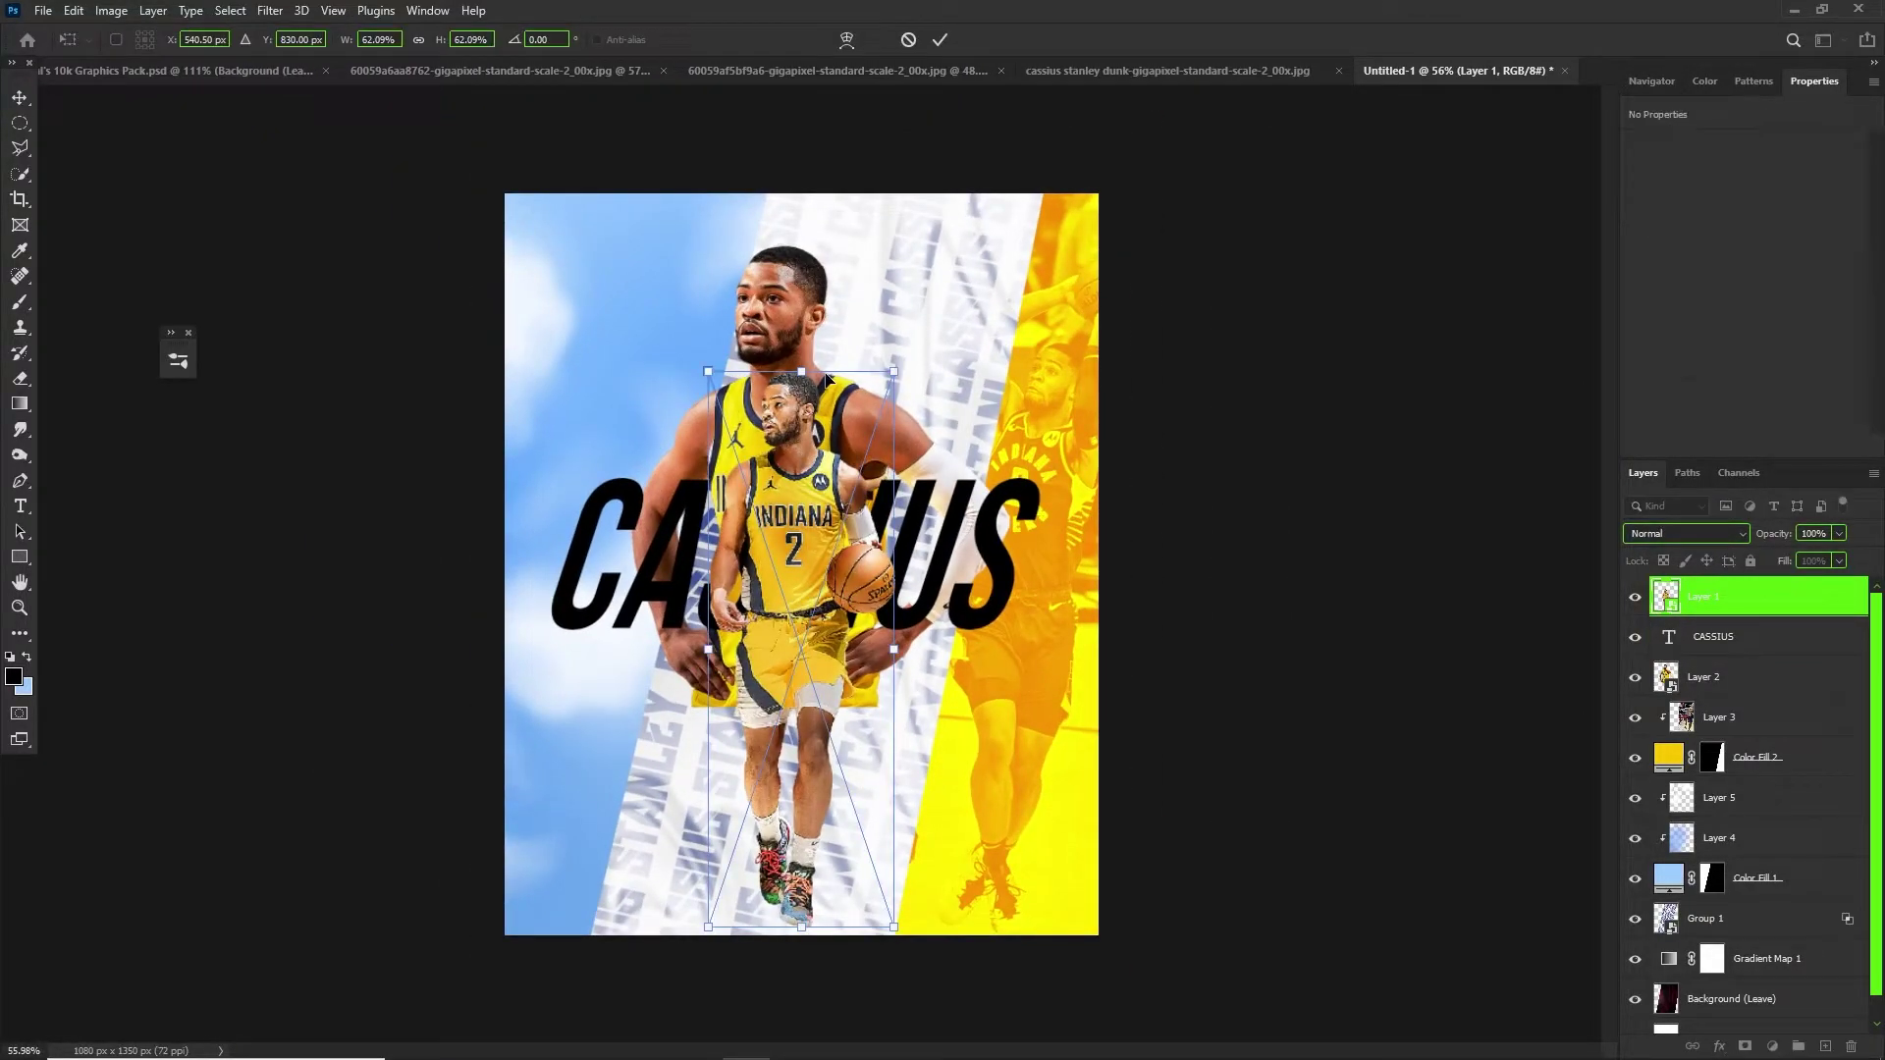
{"action": "left_click_drag", "start_coordinate": [805, 374], "coordinate": [806, 391]}
{"action": "key", "text": "Return"}
{"action": "scroll", "coordinate": [803, 521], "scroll_direction": "up", "scroll_amount": 2}
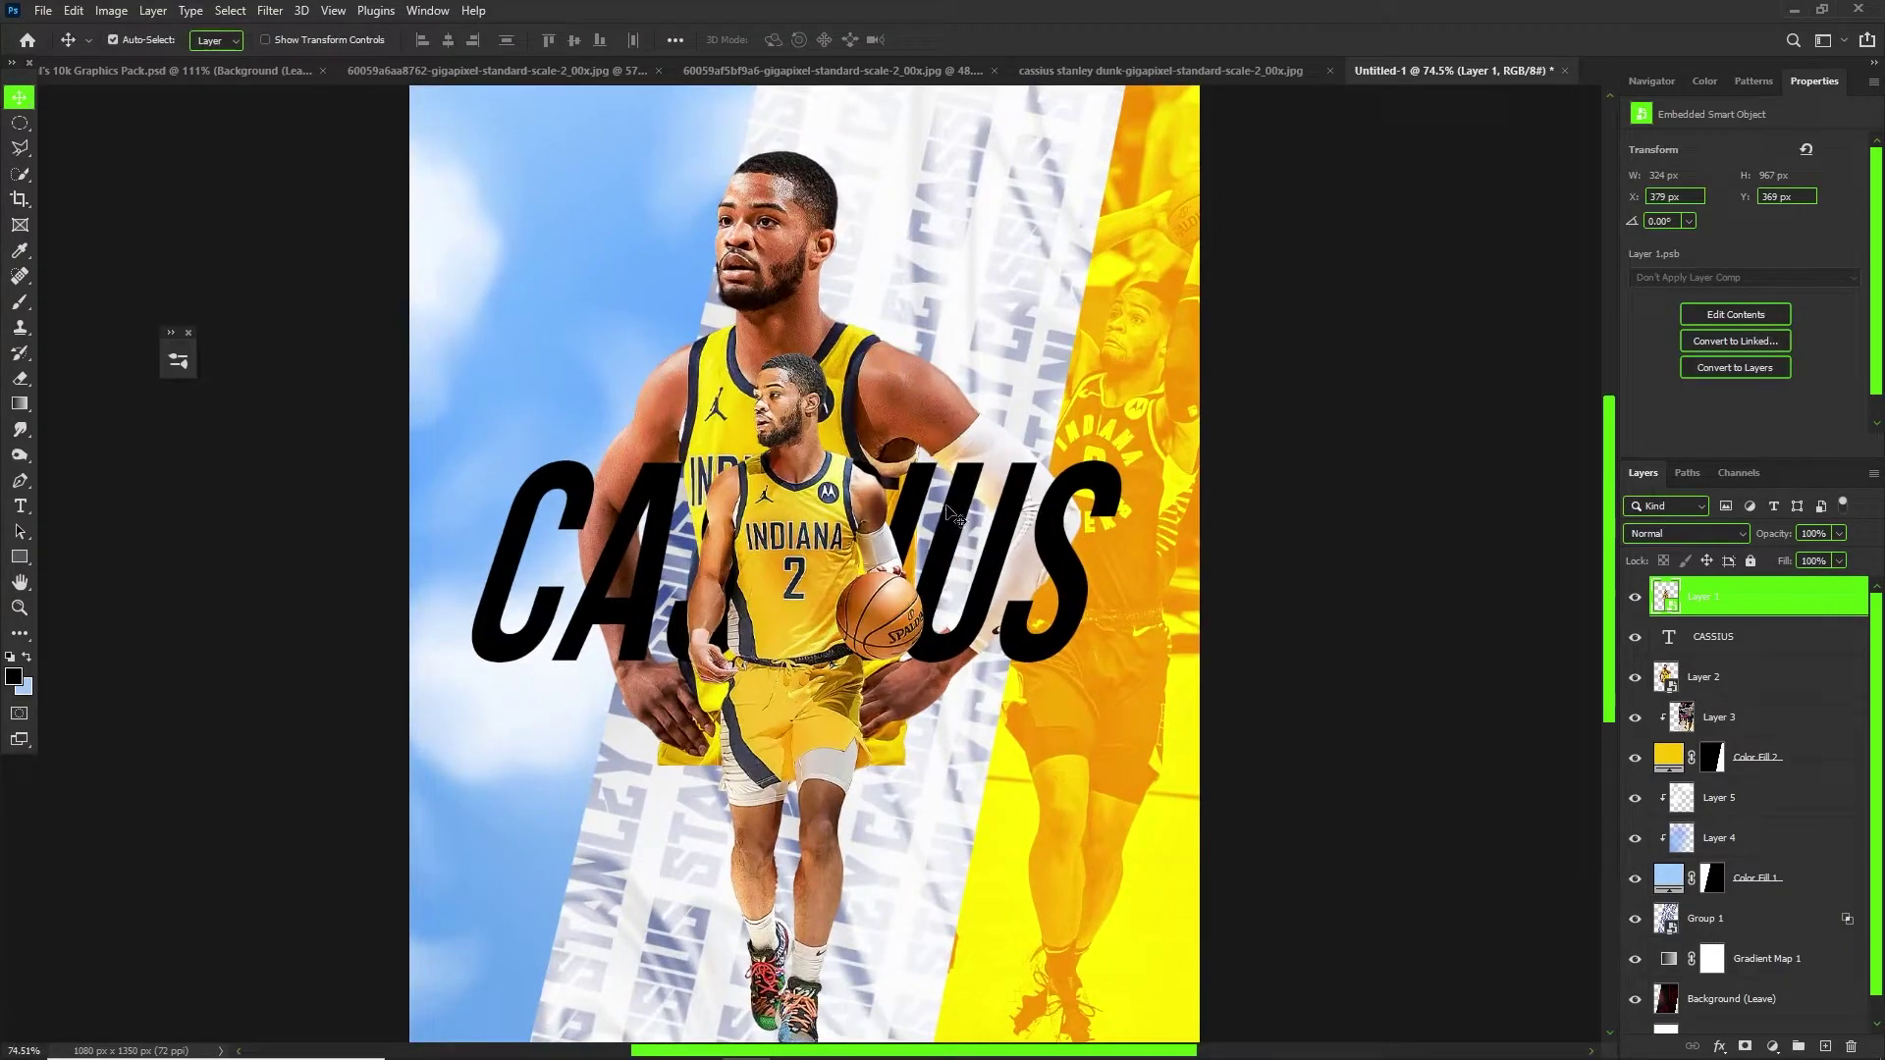
Move the CASSIUS text straight up to about Y 389 px, behind the small player's head and chest.
{"action": "left_click", "coordinate": [948, 493]}
{"action": "mouse_move", "coordinate": [947, 493]}
{"action": "left_mouse_down"}
{"action": "mouse_move", "coordinate": [950, 412]}
{"action": "mouse_move", "coordinate": [955, 457]}
{"action": "left_mouse_up"}
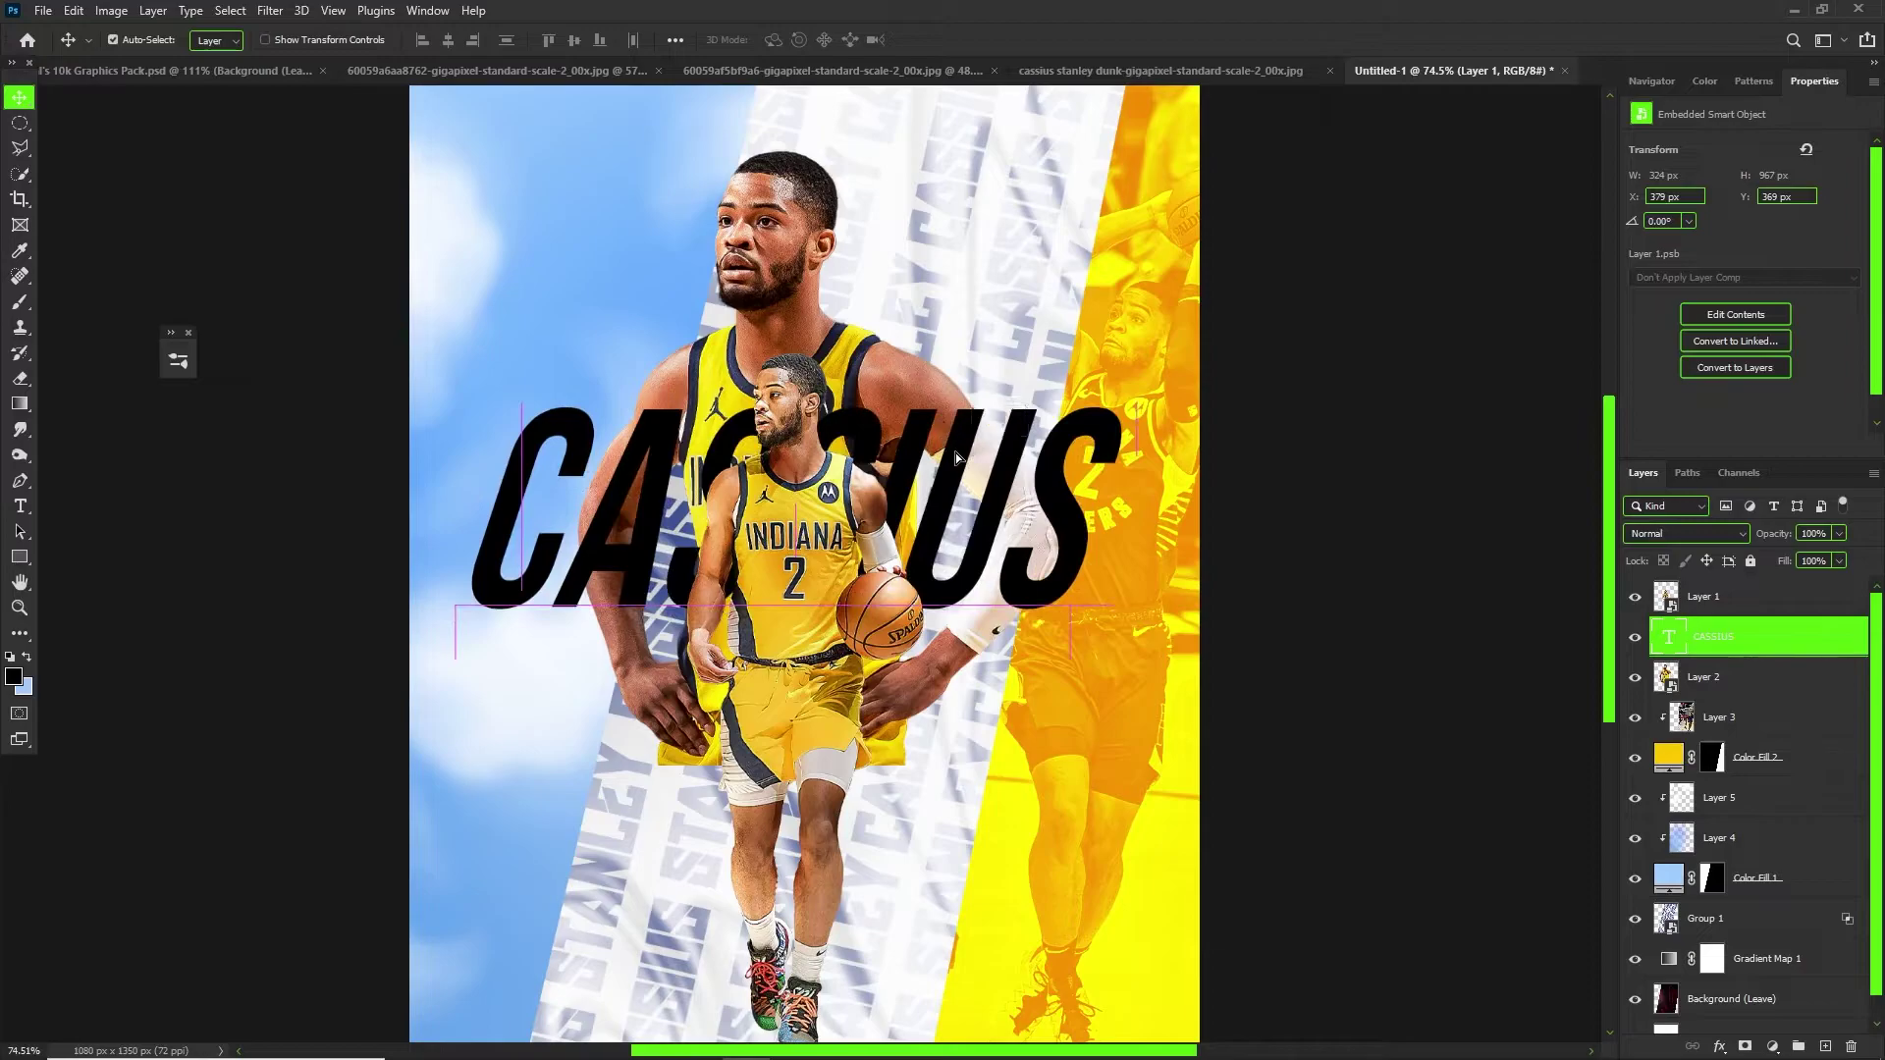
Add a layer mask to the large player cutout and fade out its shorts and hands with a soft black brush.
{"action": "left_click", "coordinate": [746, 240]}
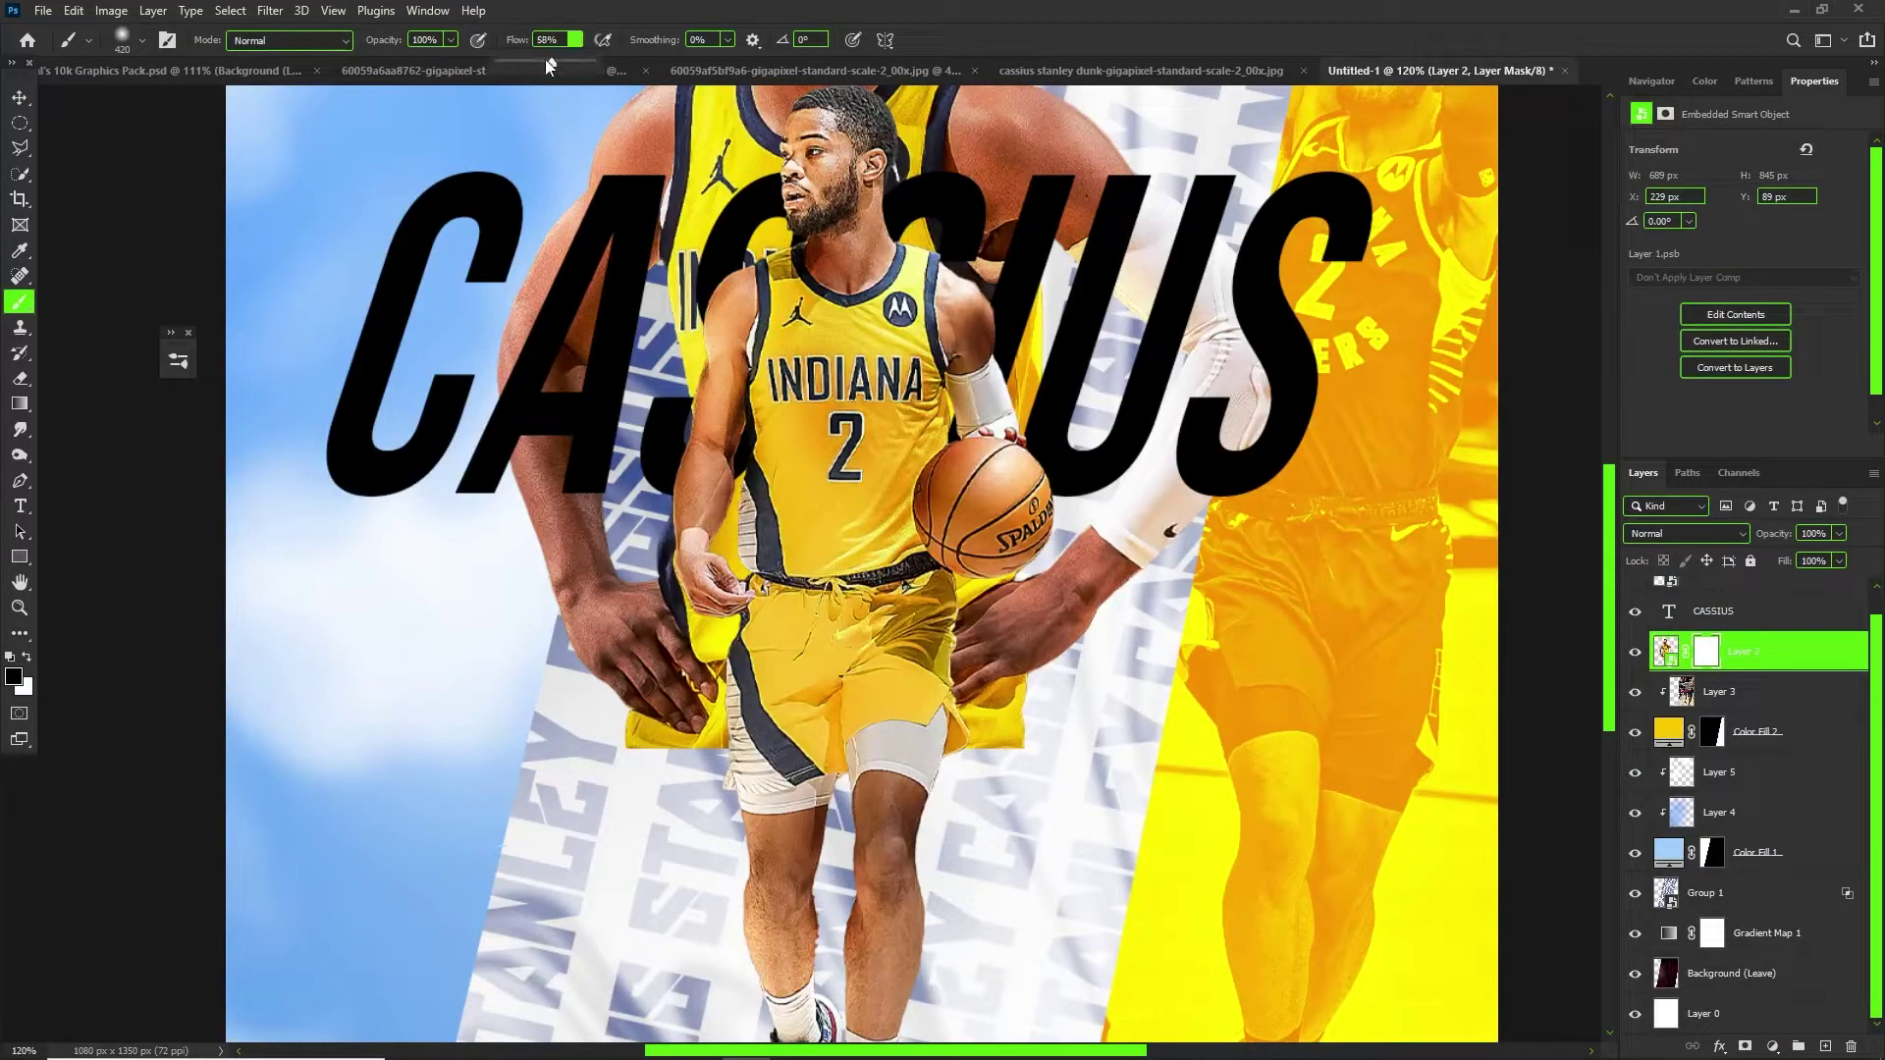
{"action": "left_click_drag", "start_coordinate": [546, 61], "coordinate": [527, 63]}
{"action": "key", "text": "Return"}
{"action": "mouse_move", "coordinate": [771, 803]}
{"action": "left_mouse_down"}
{"action": "mouse_move", "coordinate": [659, 694]}
{"action": "mouse_move", "coordinate": [580, 707]}
{"action": "left_mouse_up"}
{"action": "mouse_move", "coordinate": [549, 785]}
{"action": "left_mouse_down"}
{"action": "mouse_move", "coordinate": [728, 812]}
{"action": "mouse_move", "coordinate": [608, 799]}
{"action": "mouse_move", "coordinate": [828, 770]}
{"action": "mouse_move", "coordinate": [673, 770]}
{"action": "left_mouse_up"}
{"action": "mouse_move", "coordinate": [962, 854]}
{"action": "left_mouse_down"}
{"action": "mouse_move", "coordinate": [1081, 840]}
{"action": "mouse_move", "coordinate": [1102, 787]}
{"action": "left_mouse_up"}
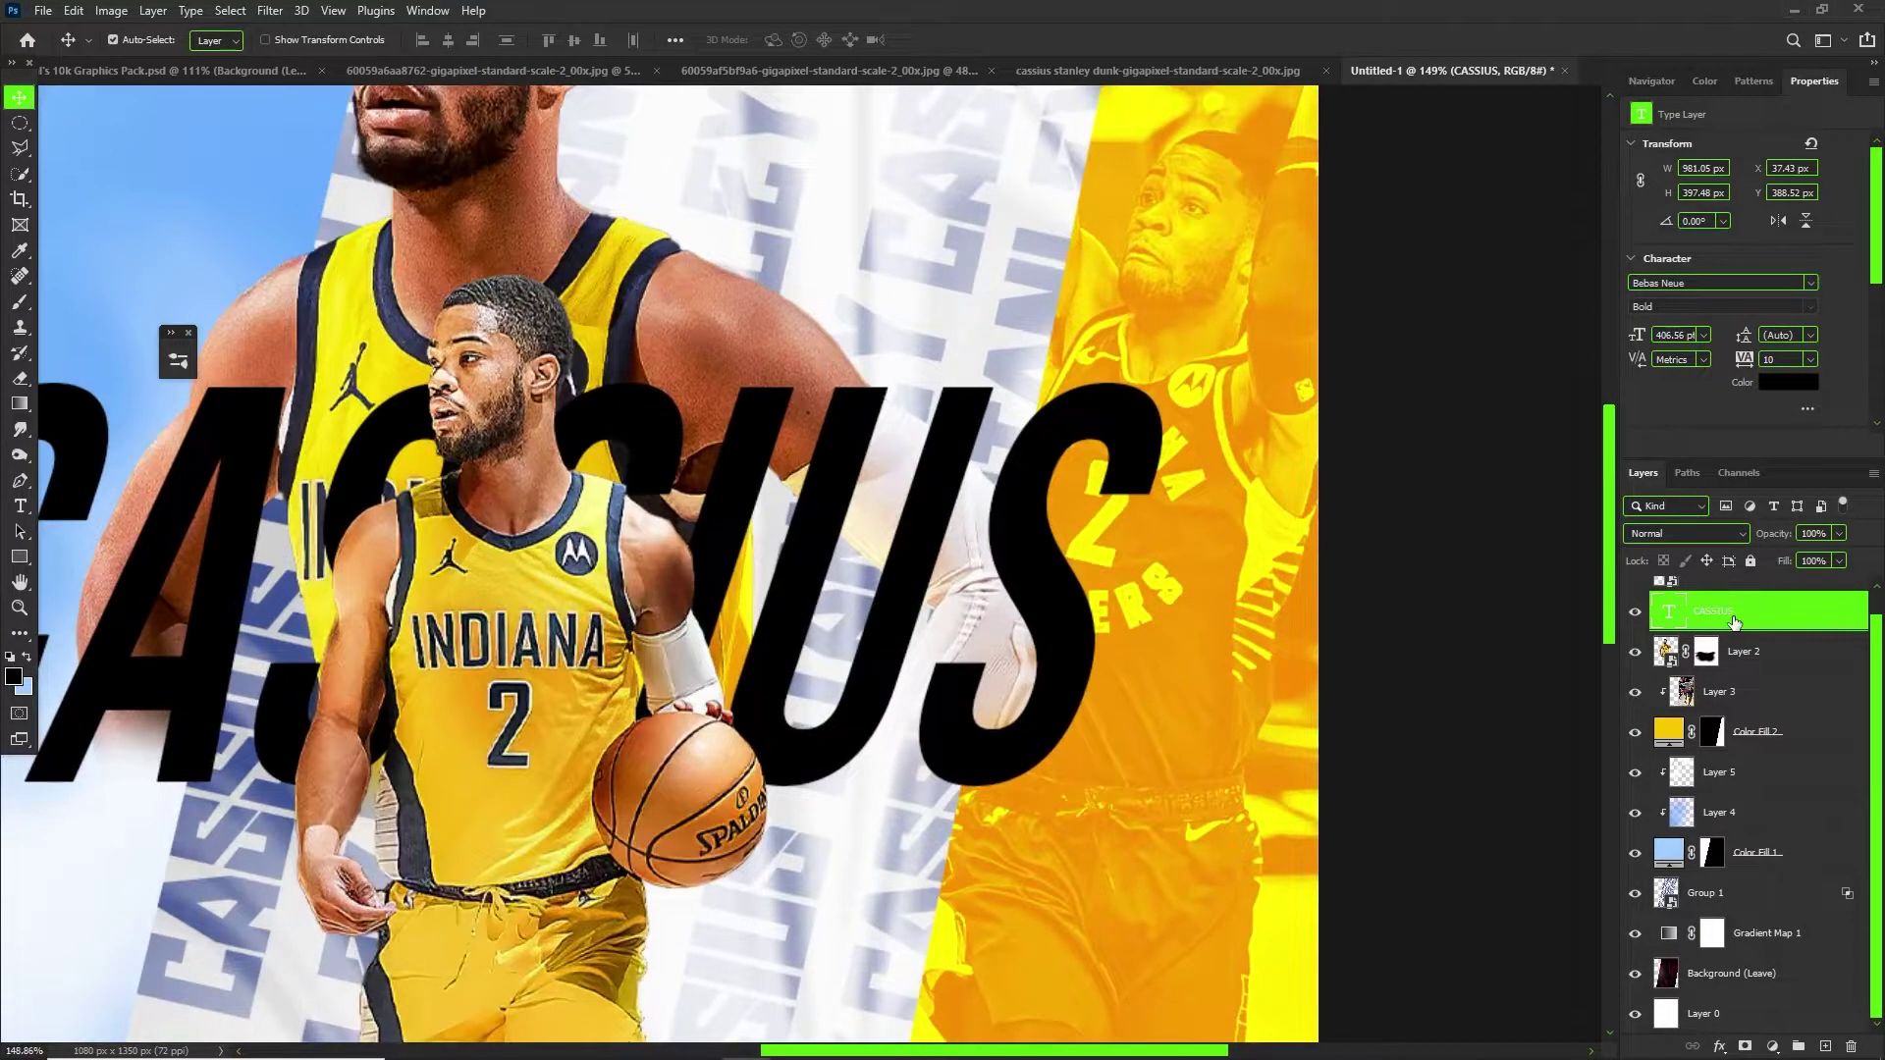
Duplicate the CASSIUS text, scale the copy to about 25% and place it below the end of the word, beside the ball.
{"action": "key", "text": "j"}
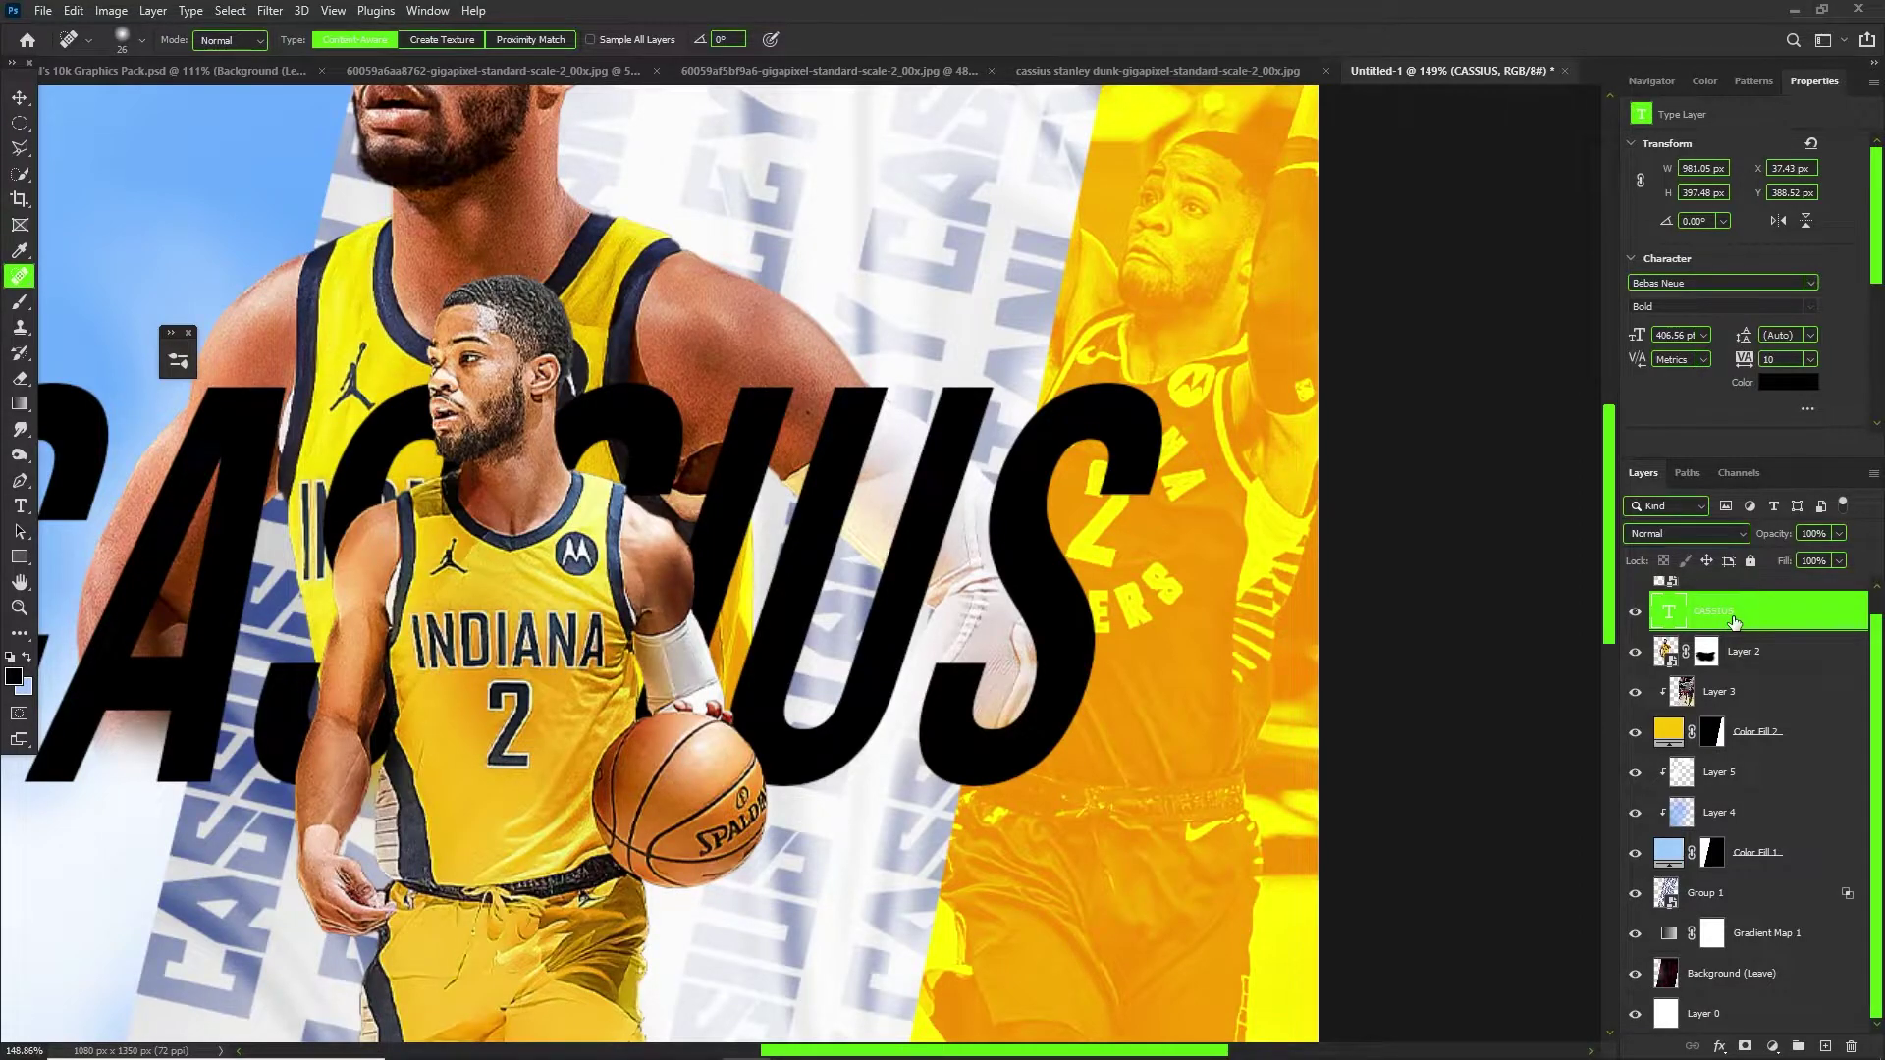
{"action": "key", "text": "ctrl+j"}
{"action": "key", "text": "ctrl+t"}
{"action": "scroll", "coordinate": [1148, 517], "scroll_direction": "down", "scroll_amount": 4}
{"action": "left_click_drag", "start_coordinate": [1067, 511], "coordinate": [1021, 775]}
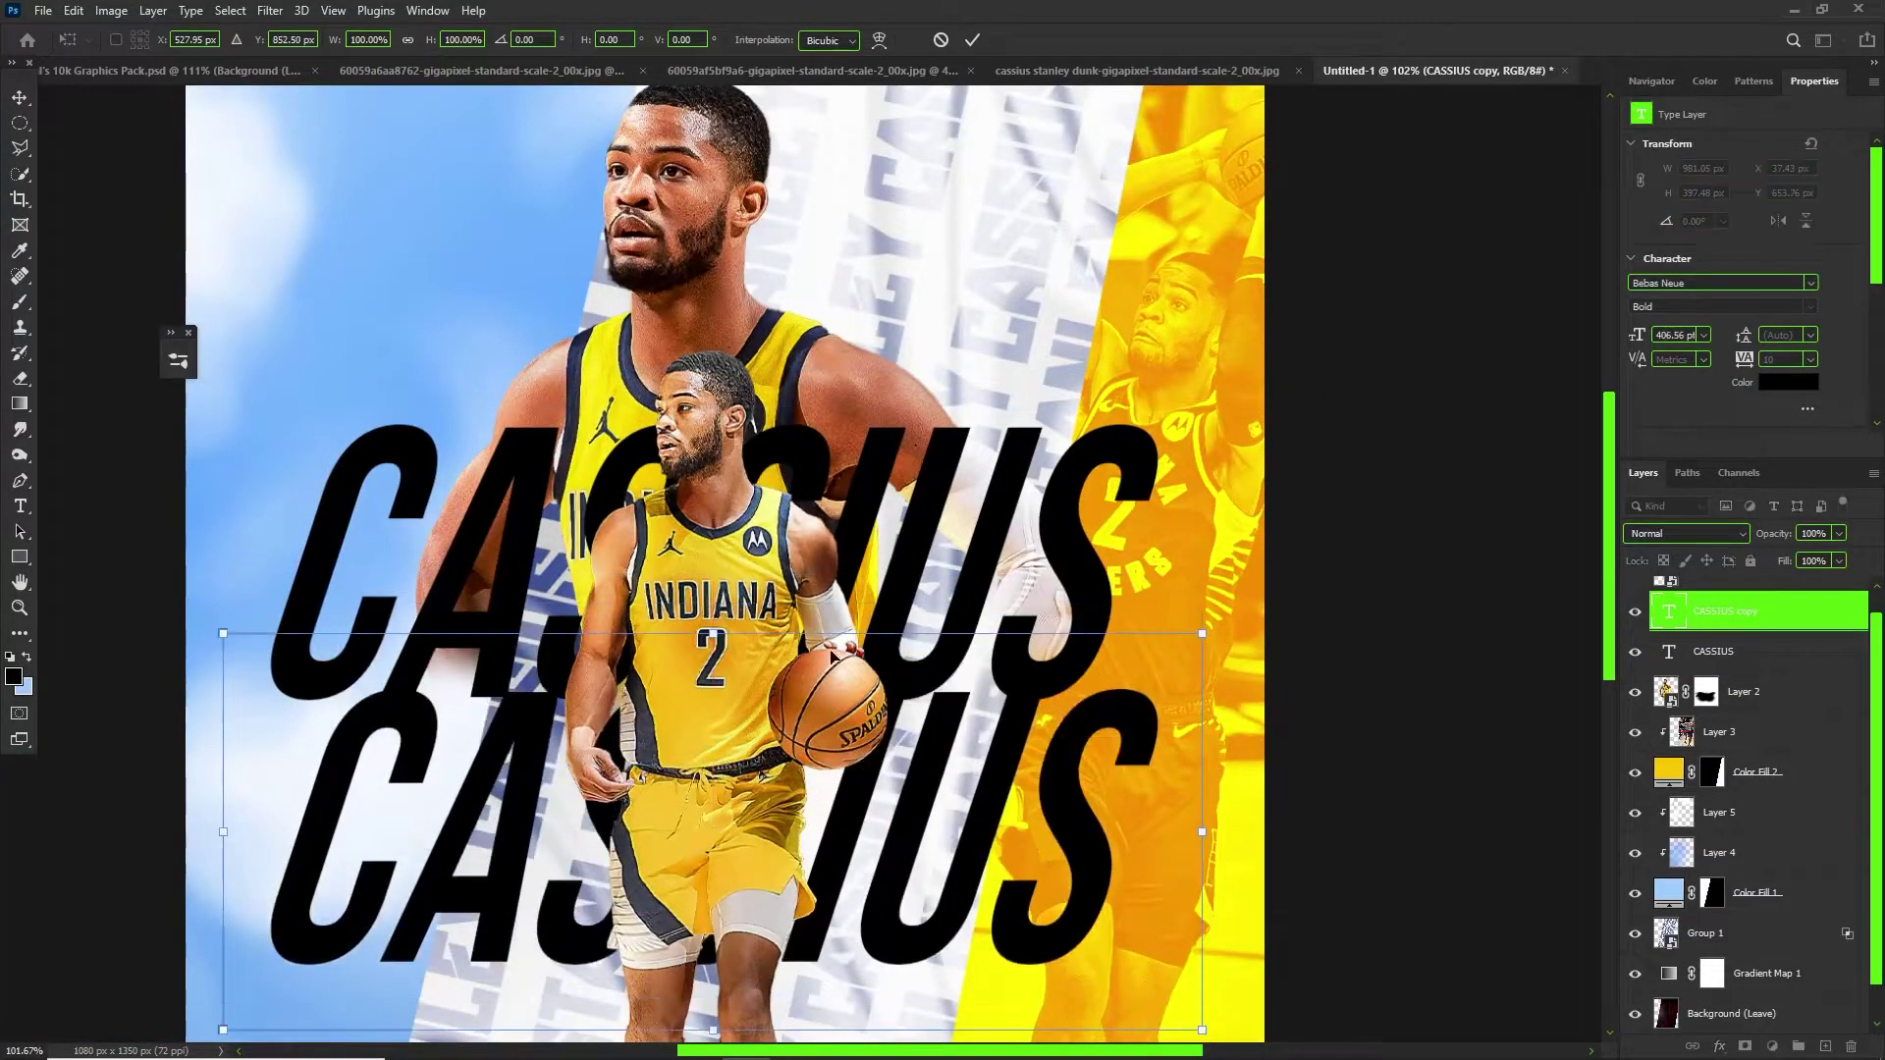
{"action": "left_click_drag", "start_coordinate": [719, 636], "coordinate": [1013, 753]}
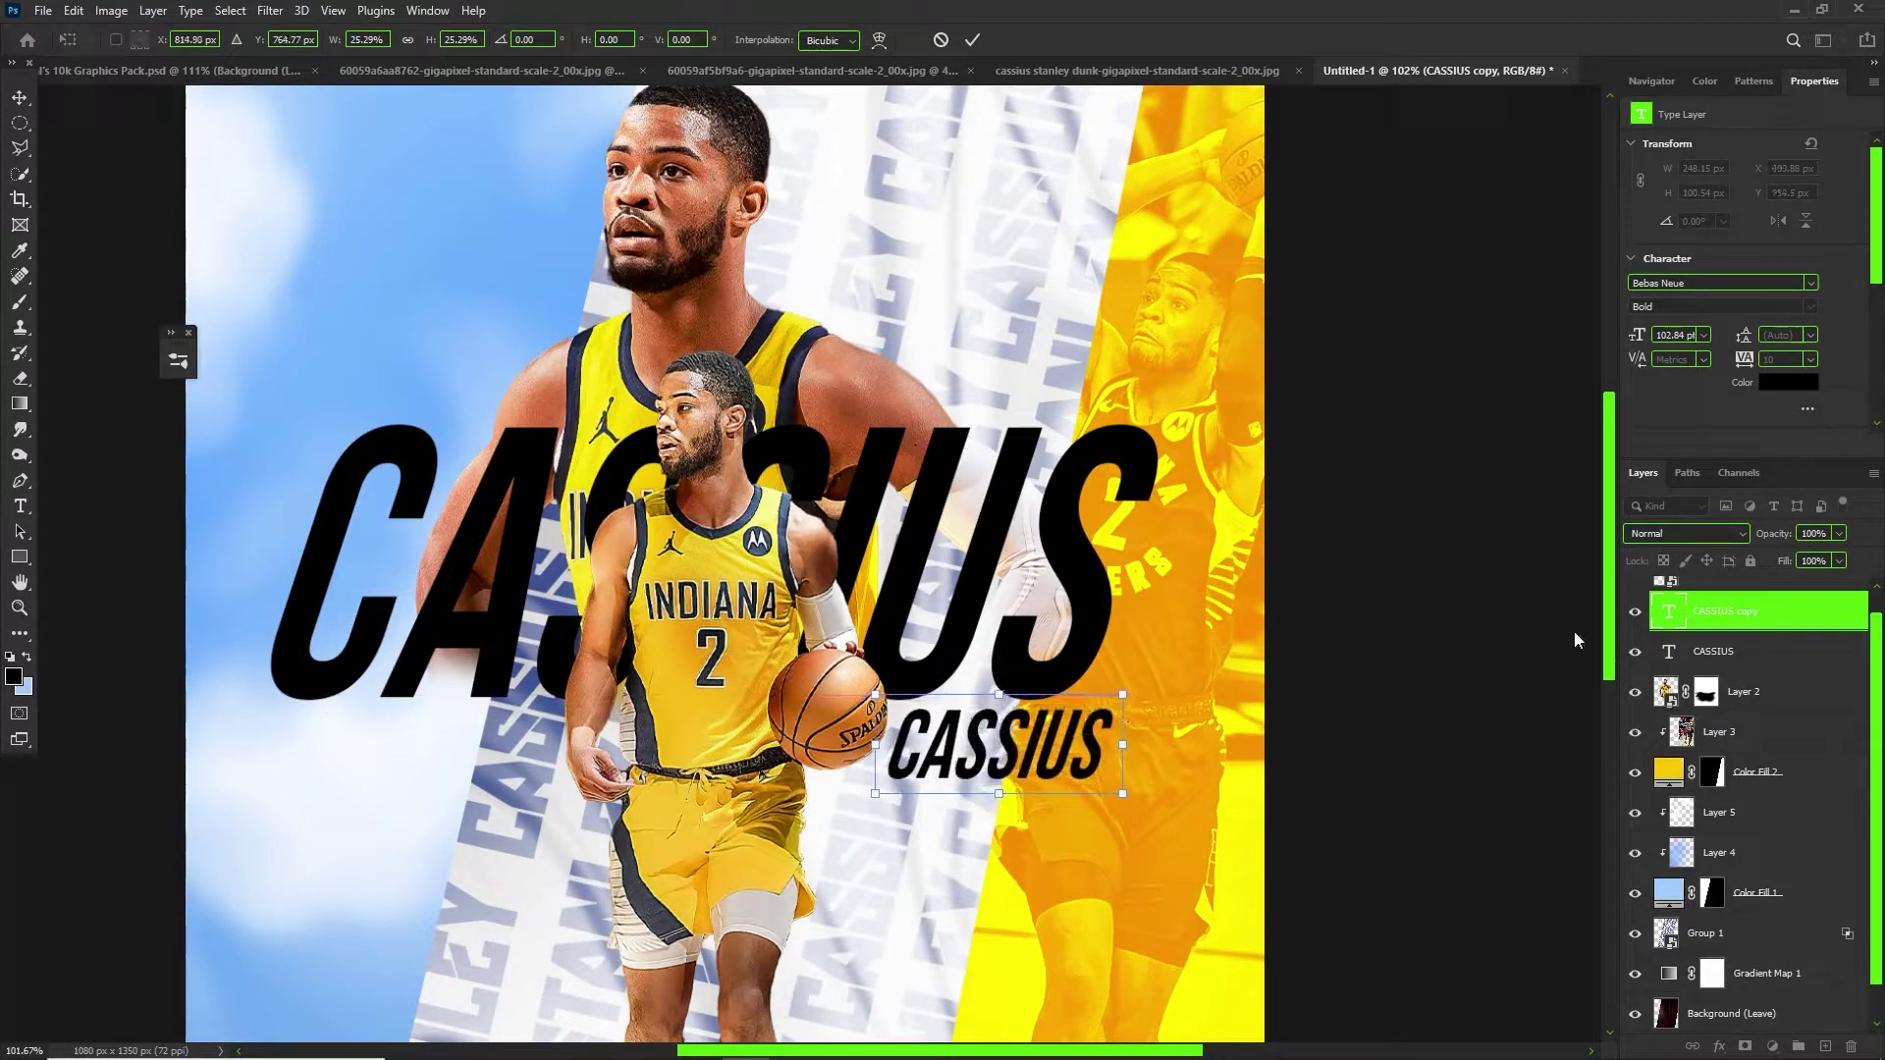
Change the wording of the small text copy to STANLEY.
{"action": "double_click", "coordinate": [1670, 615]}
{"action": "type", "text": "STANLEY"}
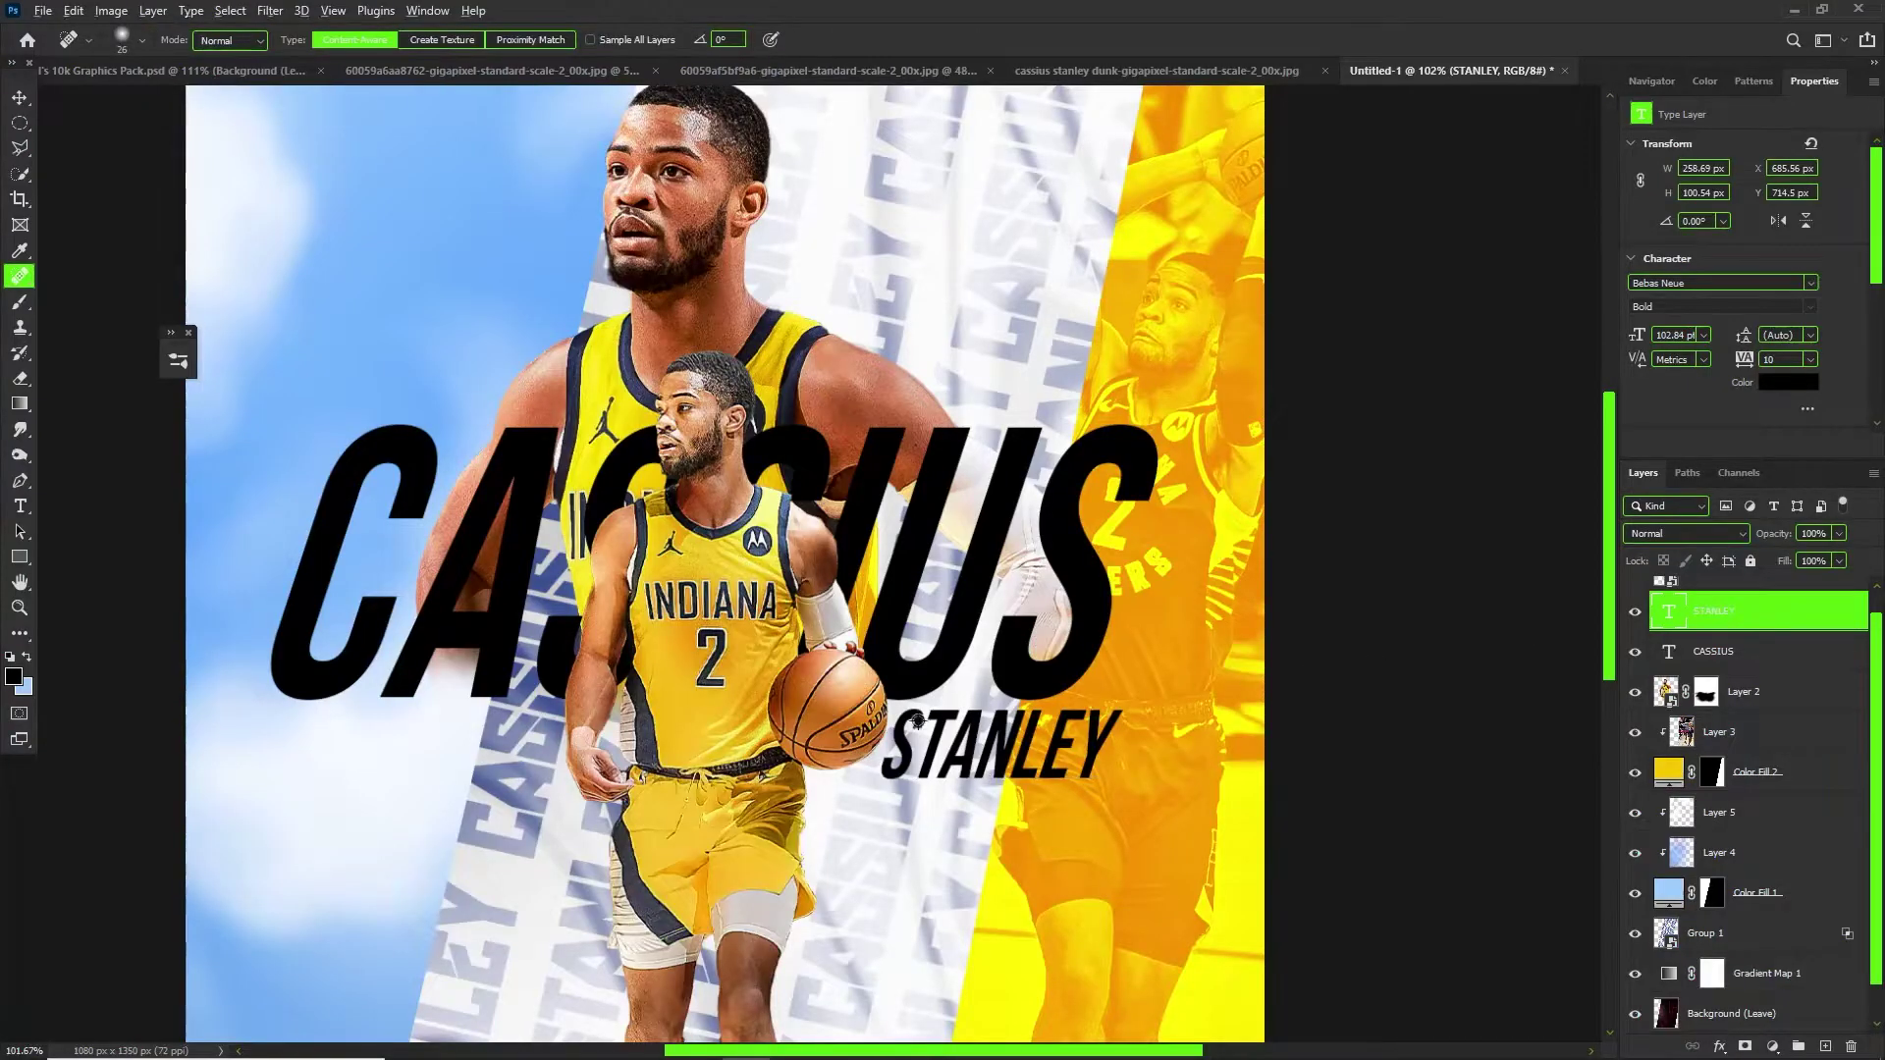
{"action": "scroll", "coordinate": [507, 762], "scroll_direction": "down", "scroll_amount": 2}
{"action": "scroll", "coordinate": [508, 762], "scroll_direction": "up", "scroll_amount": 2}
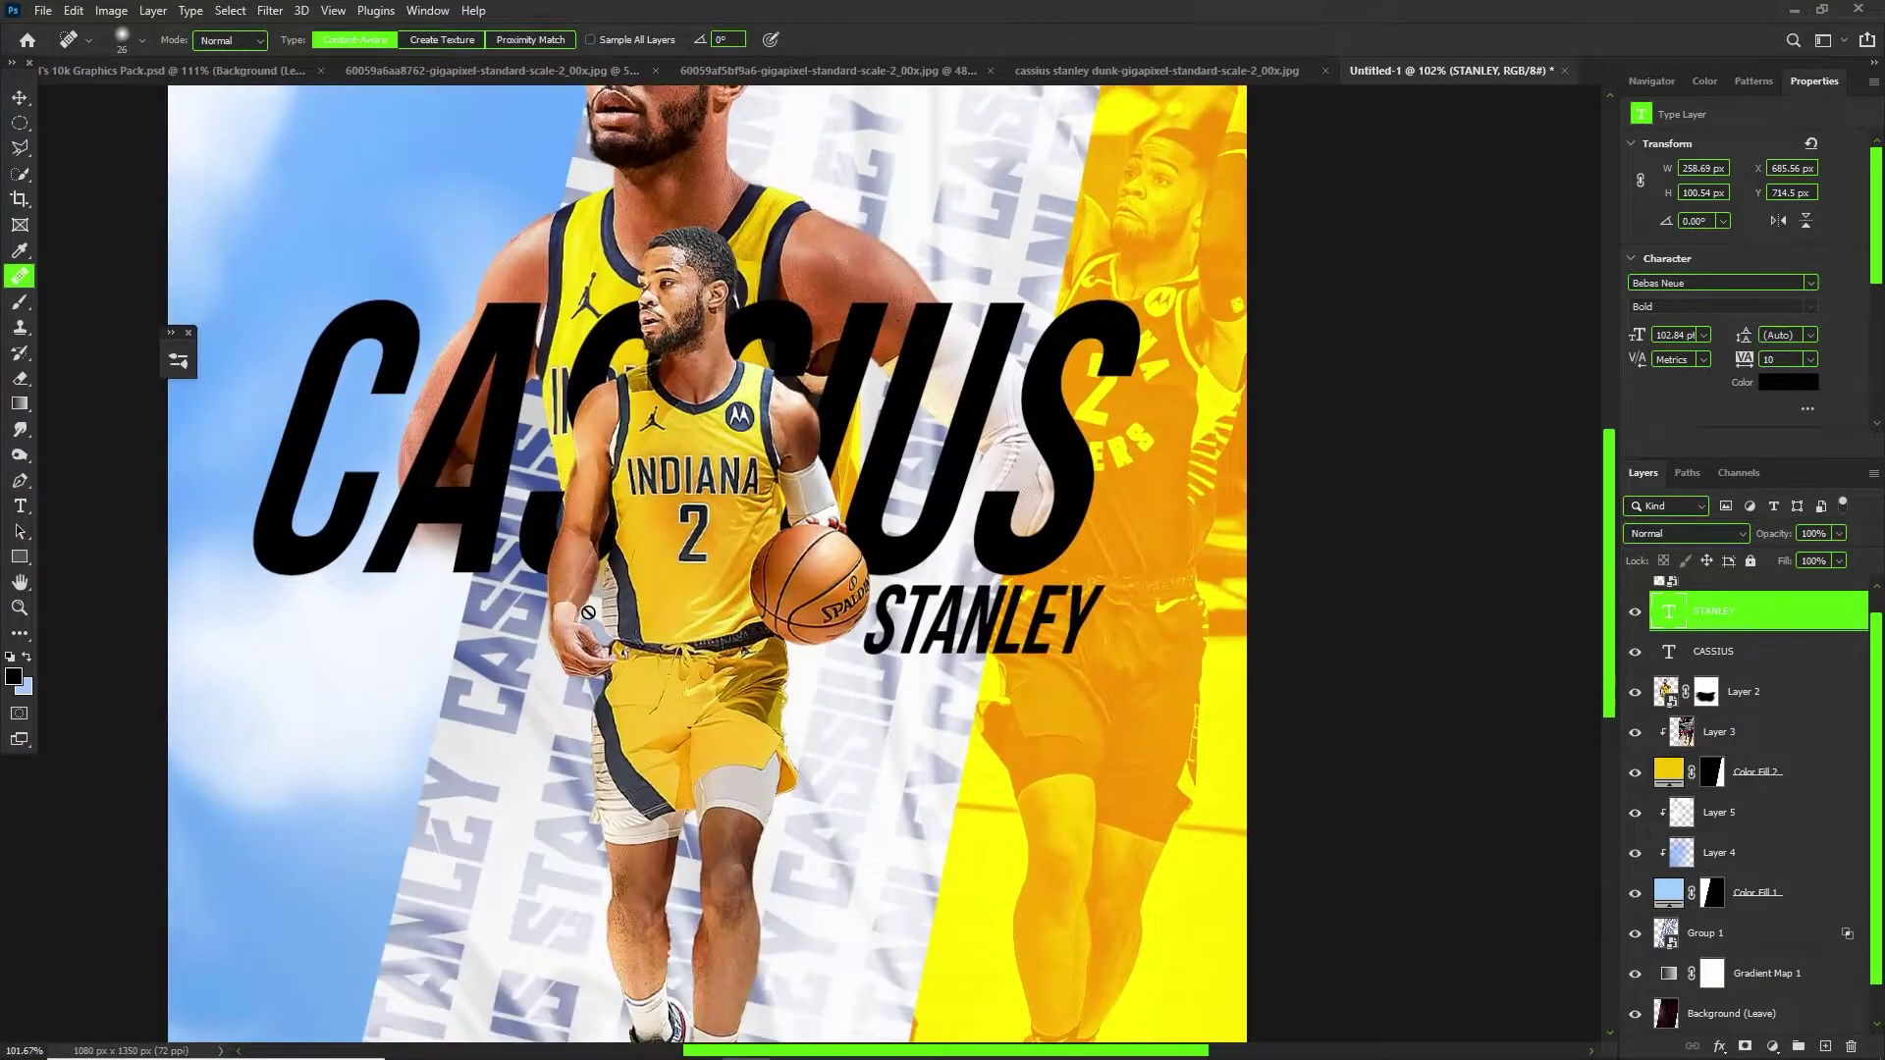
{"action": "key", "text": "v"}
{"action": "scroll", "coordinate": [678, 636], "scroll_direction": "down", "scroll_amount": 3}
{"action": "scroll", "coordinate": [643, 557], "scroll_direction": "up", "scroll_amount": 1}
{"action": "scroll", "coordinate": [643, 558], "scroll_direction": "down", "scroll_amount": 1}
{"action": "scroll", "coordinate": [637, 758], "scroll_direction": "down", "scroll_amount": 2}
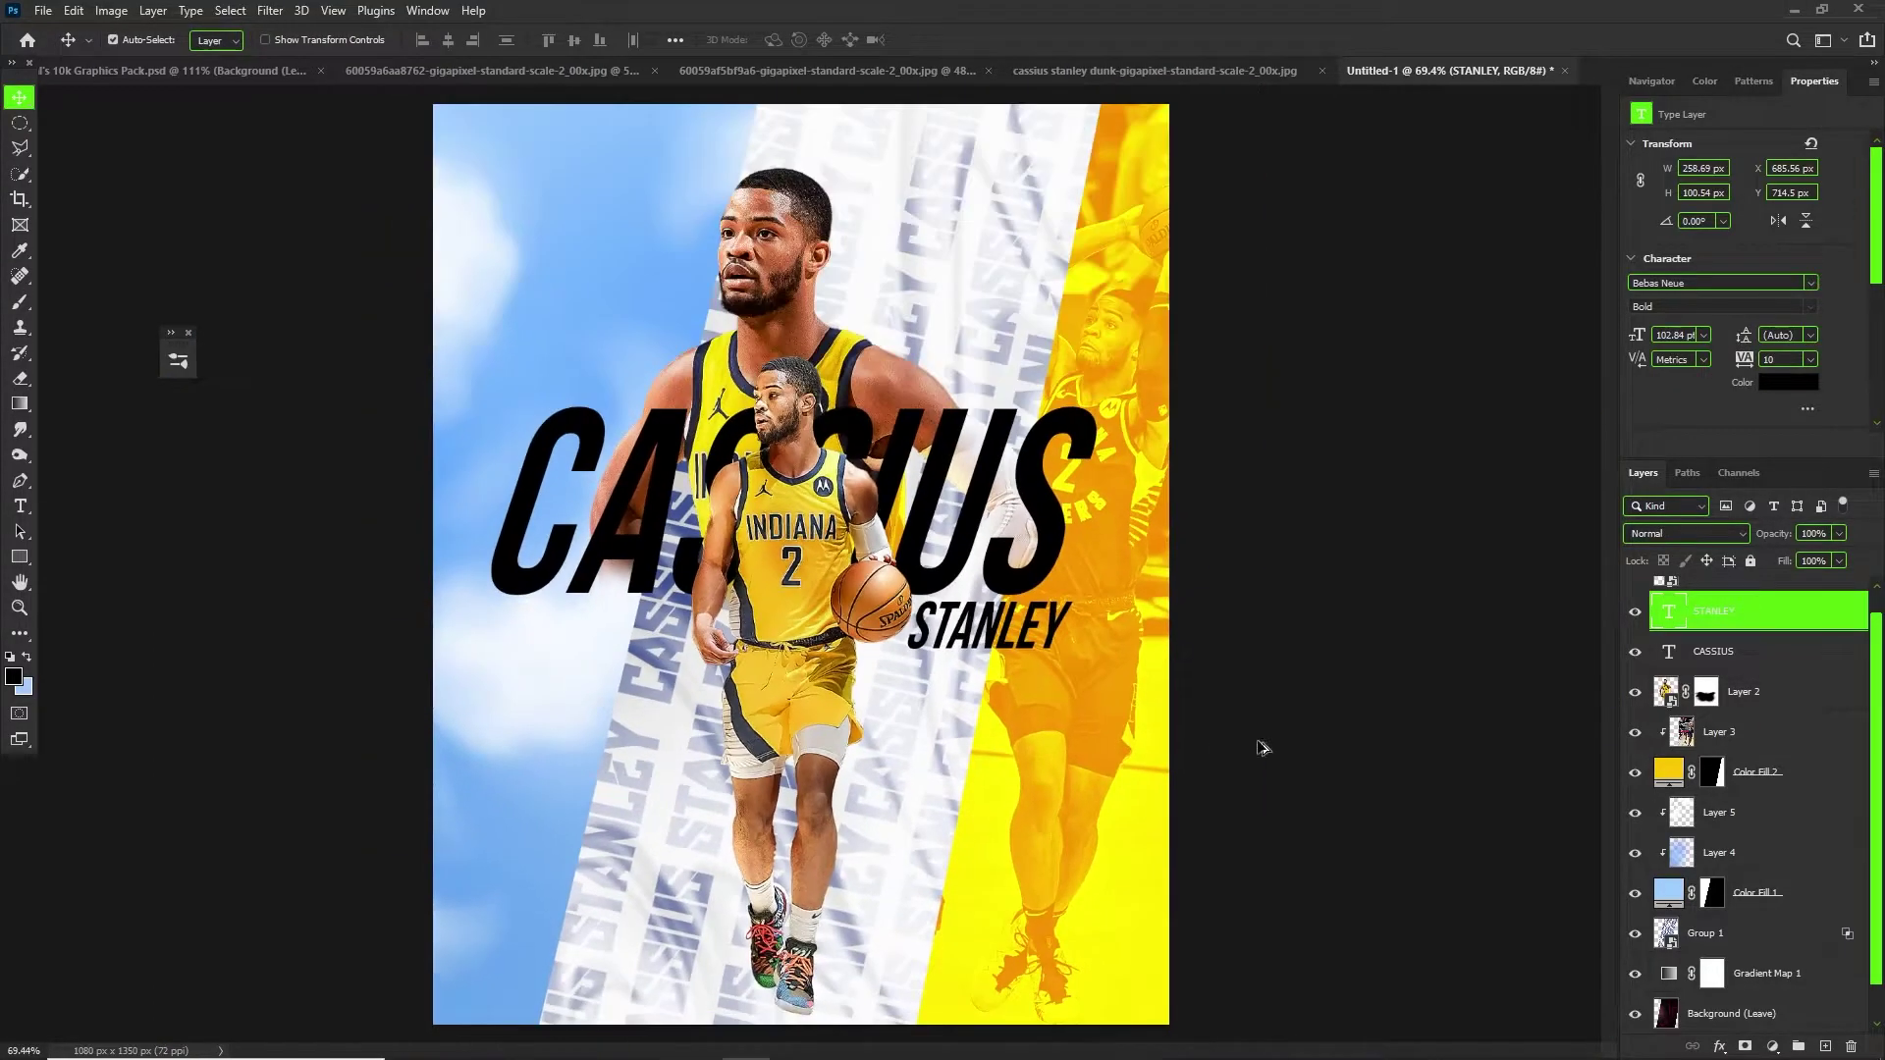
Draw a white, strokeless vertical bar about 12 x 1399 px above Layer 5, spanning the full poster height over the cloud panel.
{"action": "left_click", "coordinate": [589, 746]}
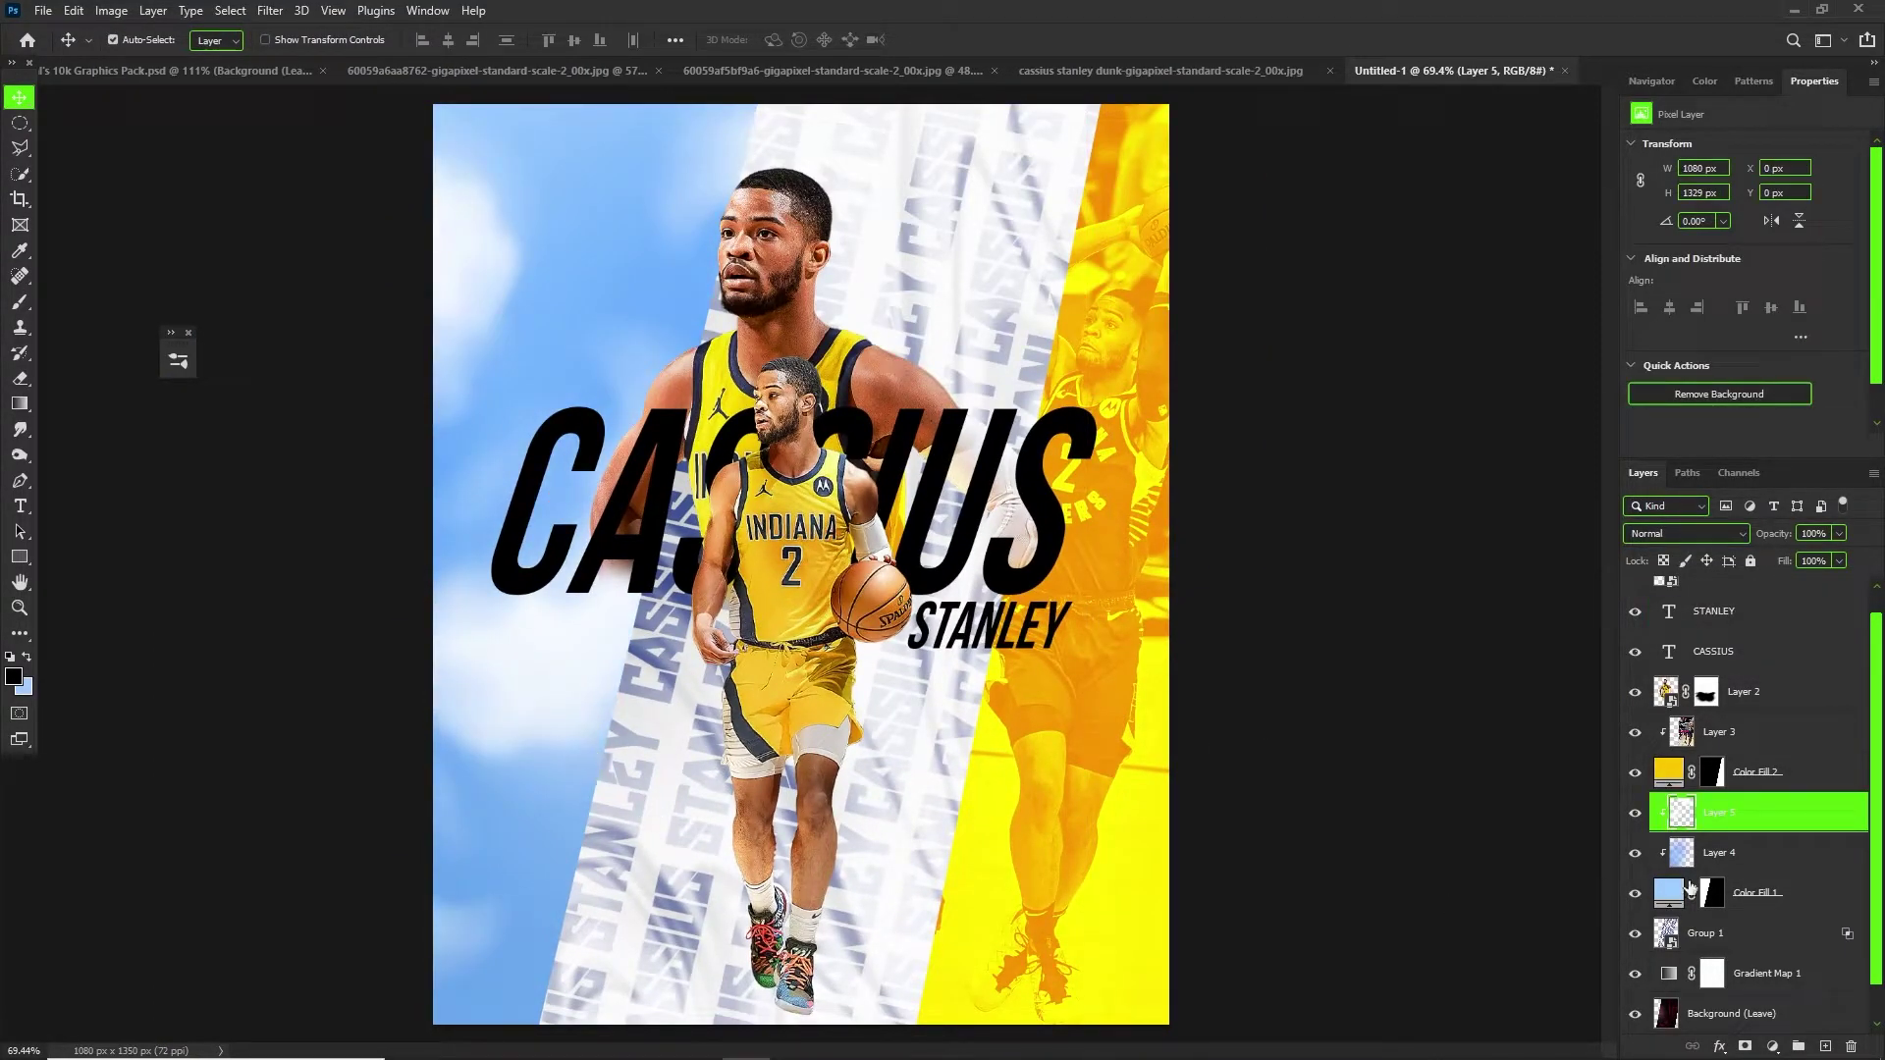
{"action": "left_click", "coordinate": [1635, 773]}
{"action": "left_click", "coordinate": [1636, 772]}
{"action": "scroll", "coordinate": [608, 732], "scroll_direction": "up", "scroll_amount": 2}
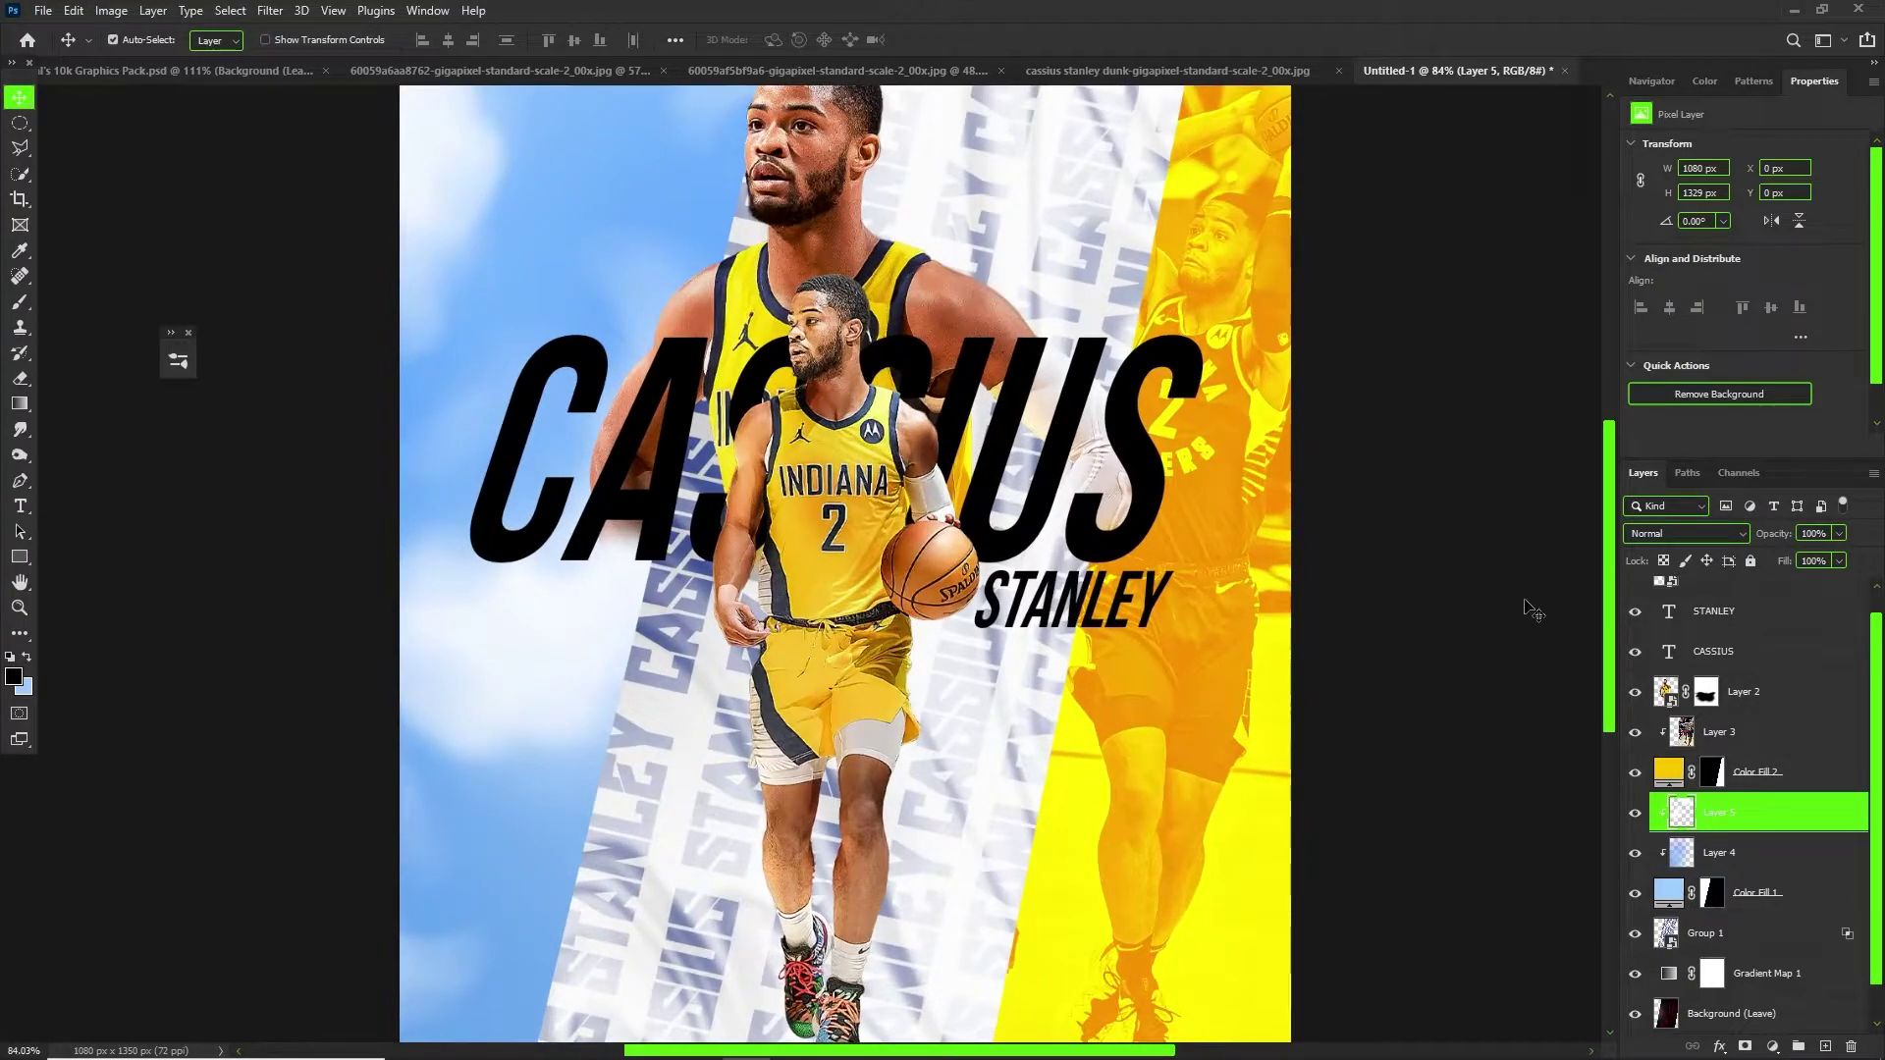
{"action": "scroll", "coordinate": [621, 731], "scroll_direction": "down", "scroll_amount": 2}
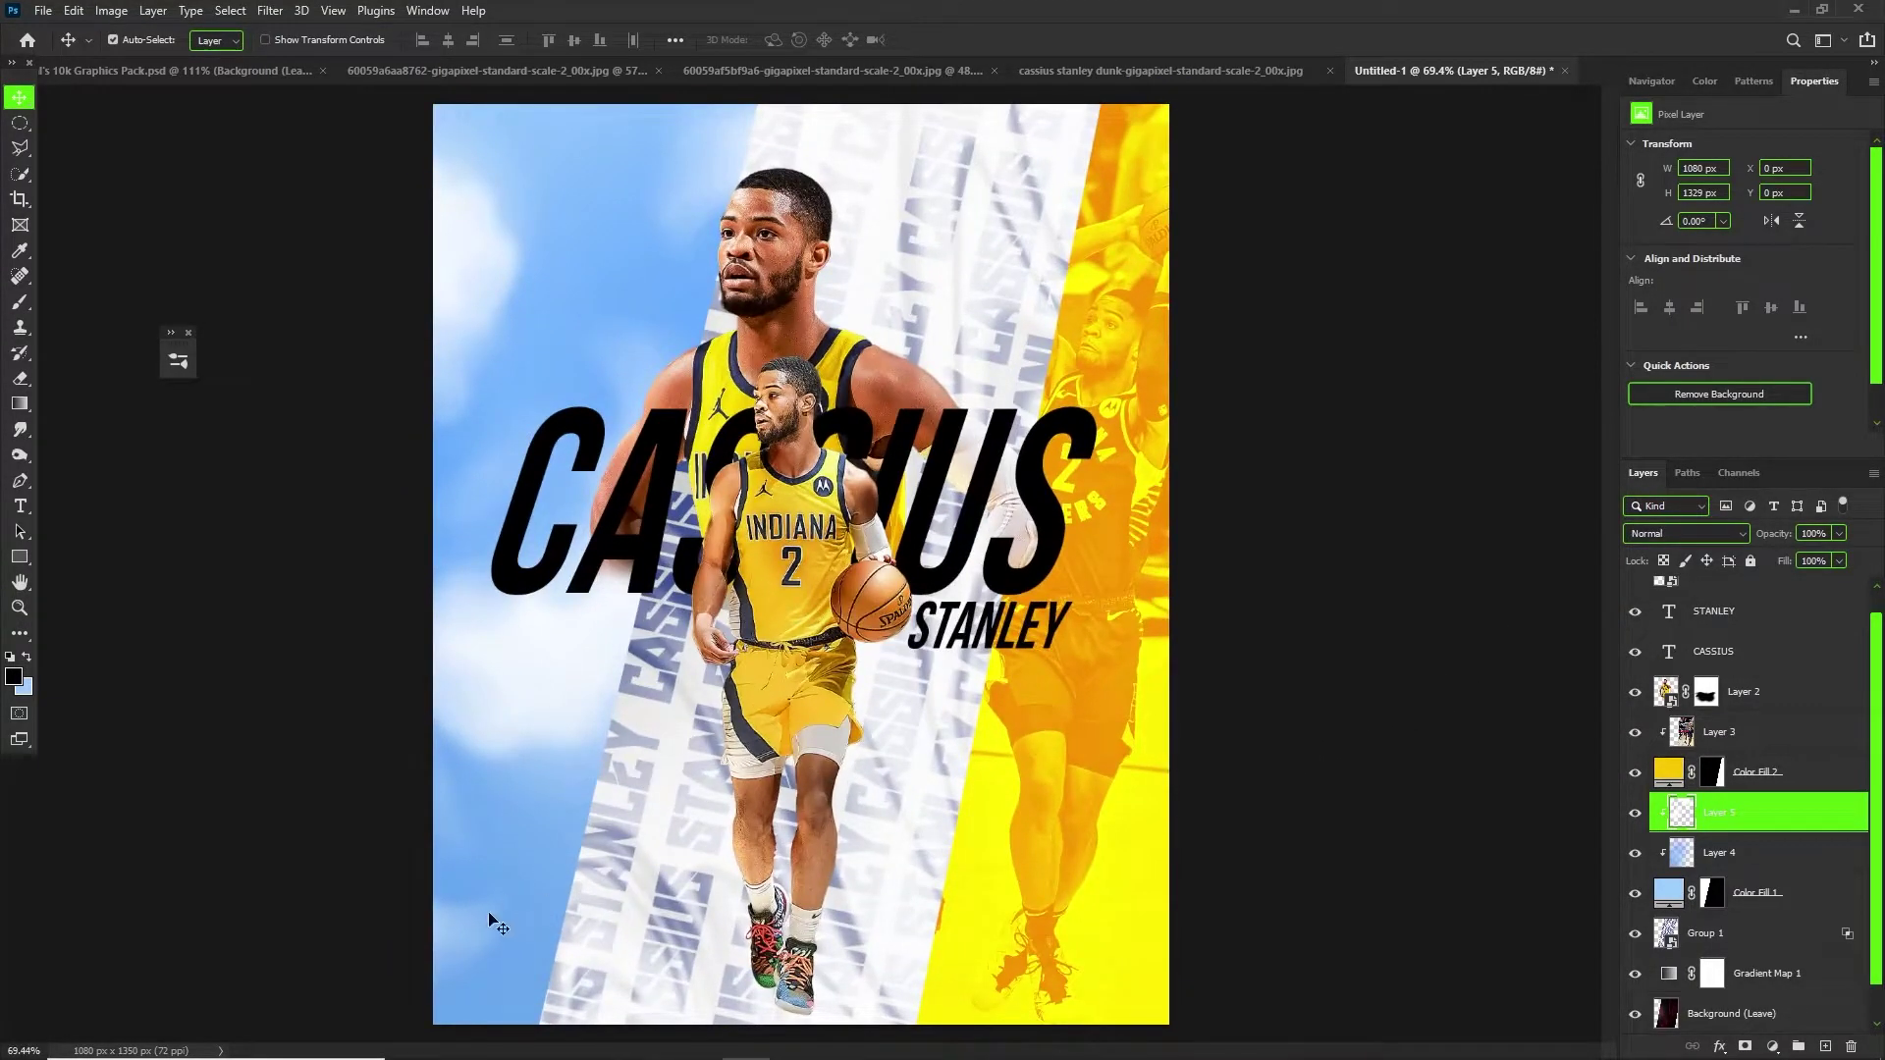
{"action": "left_click", "coordinate": [18, 558]}
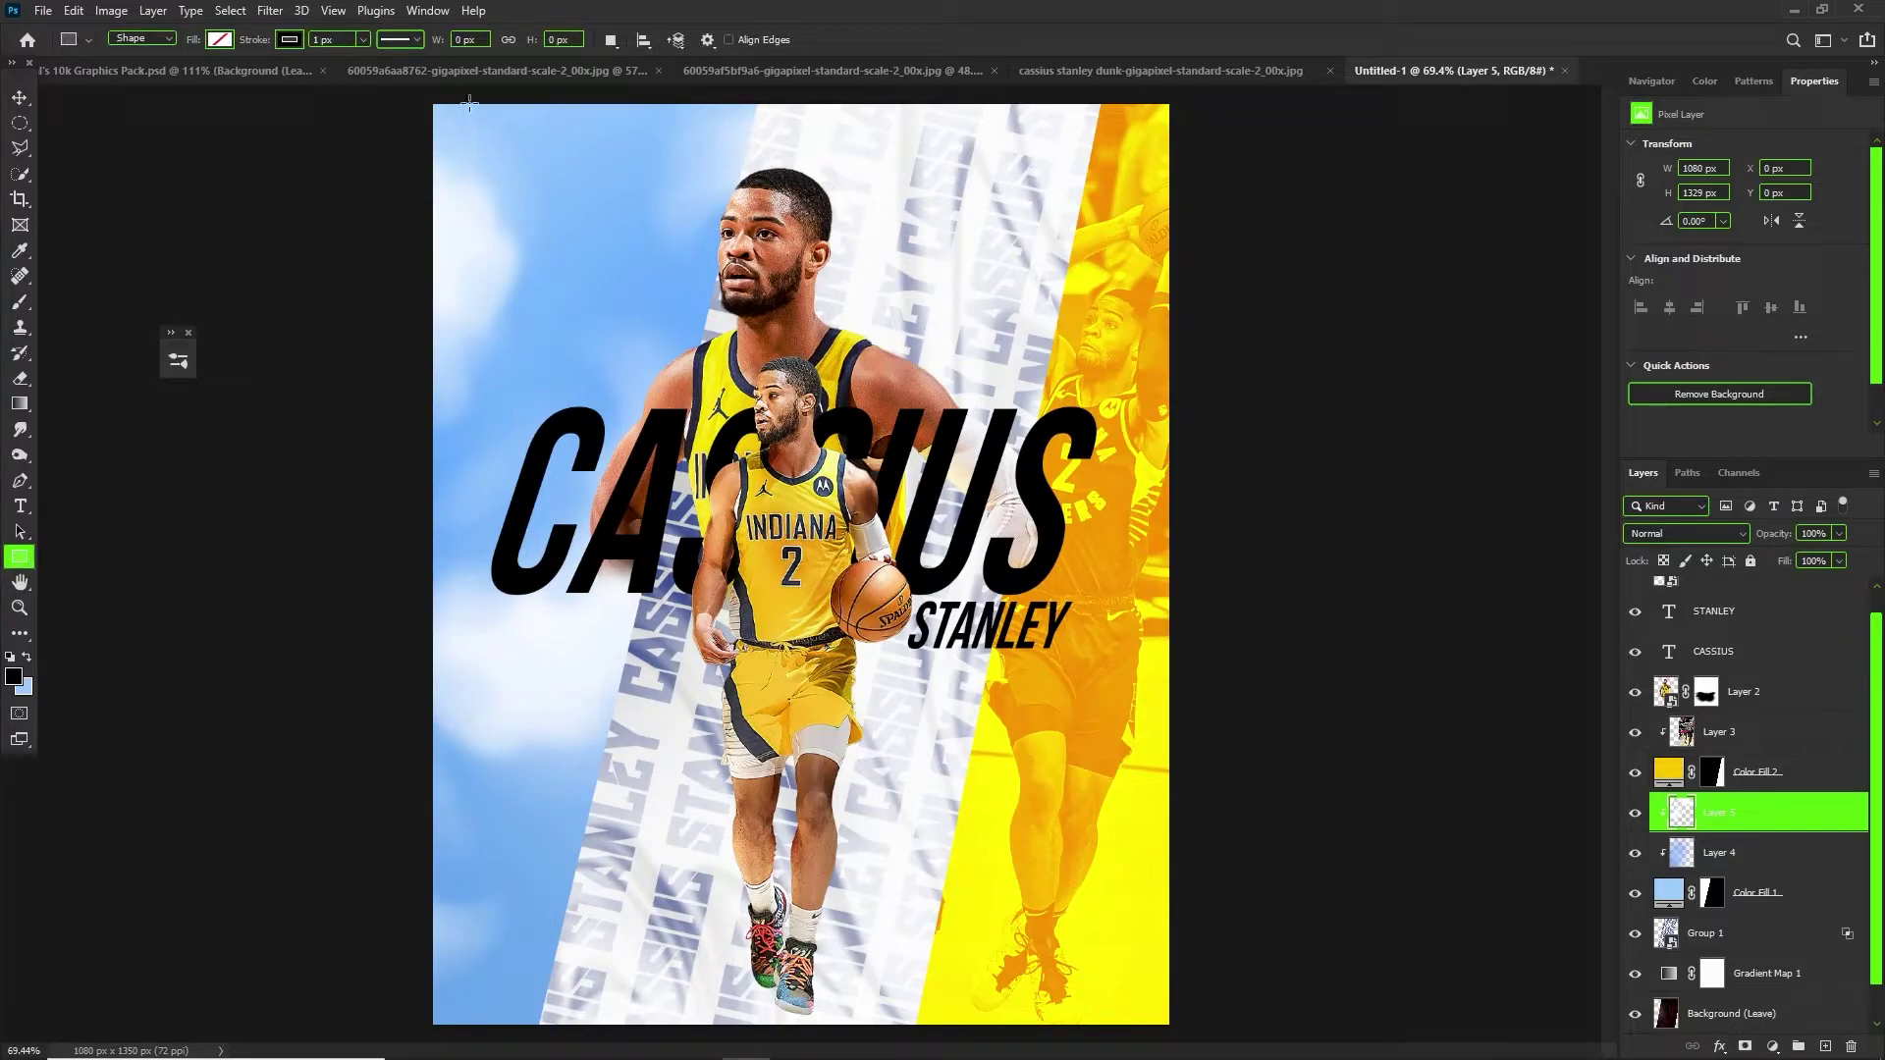
{"action": "left_click", "coordinate": [220, 42]}
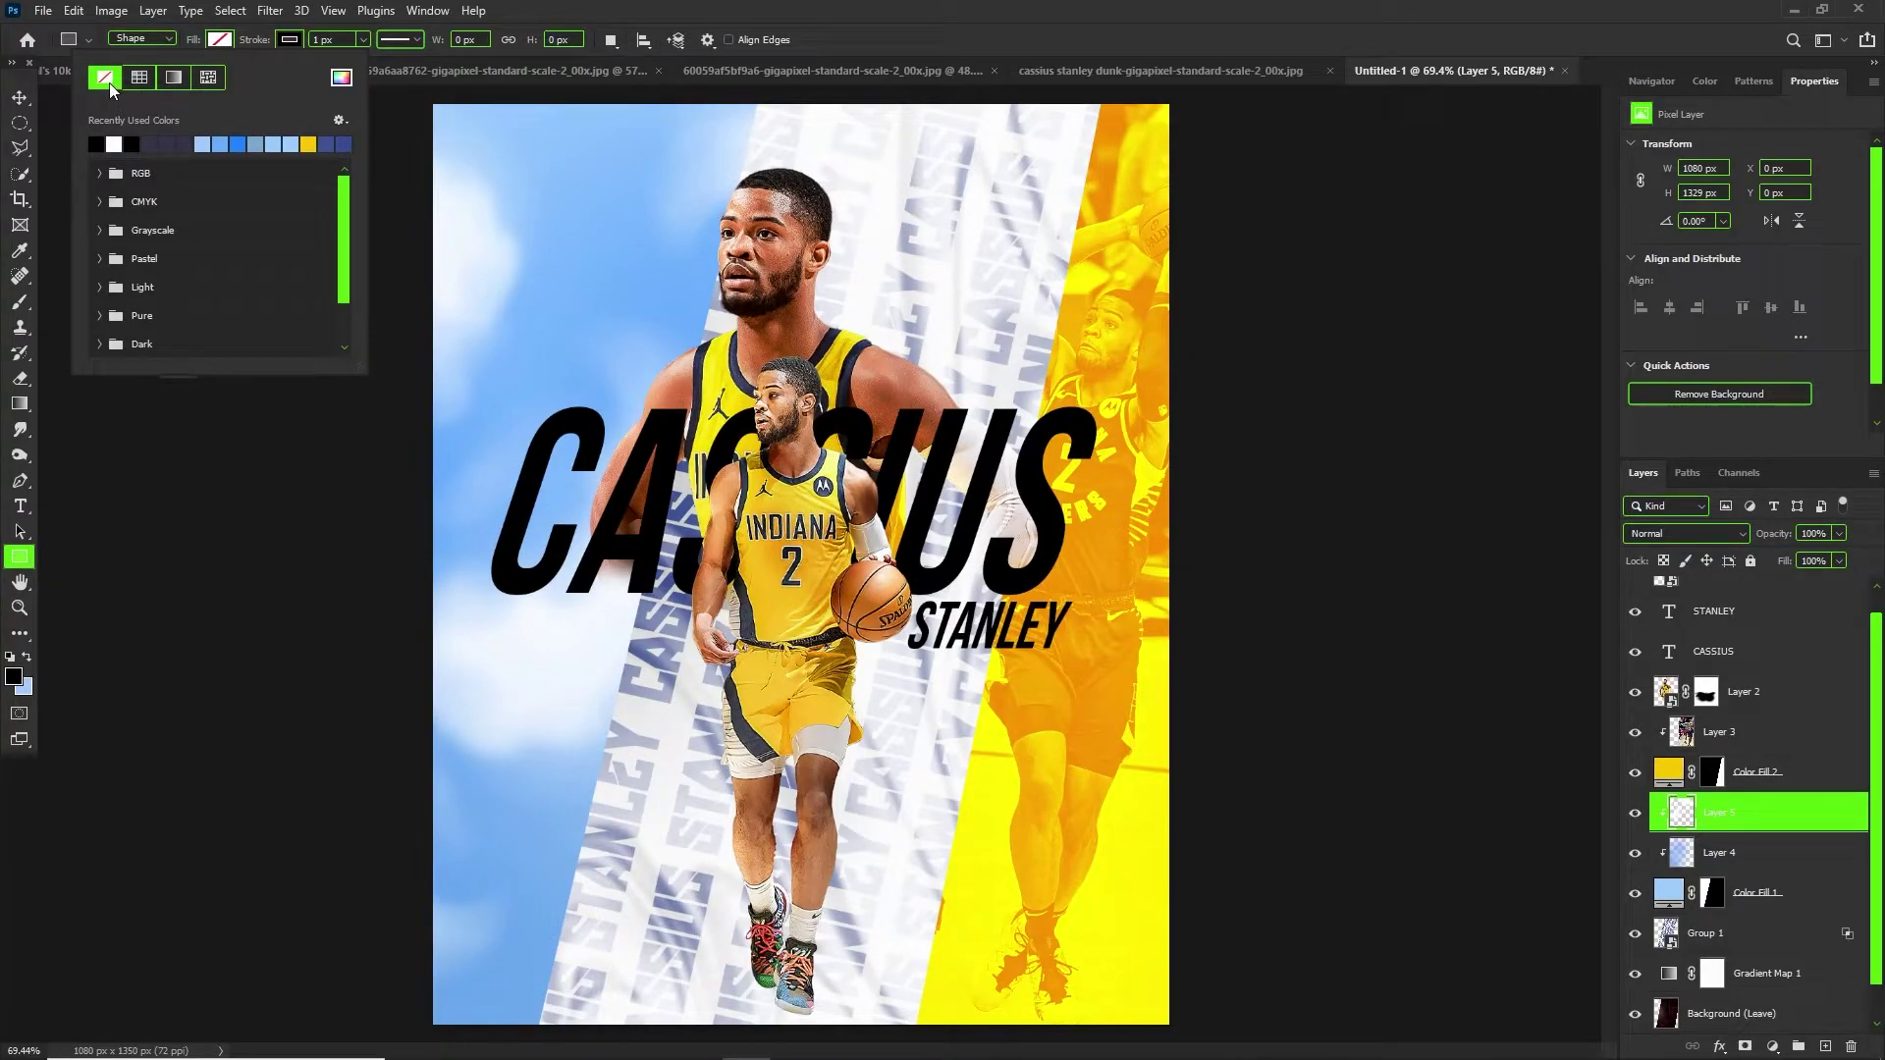
{"action": "left_click", "coordinate": [114, 143]}
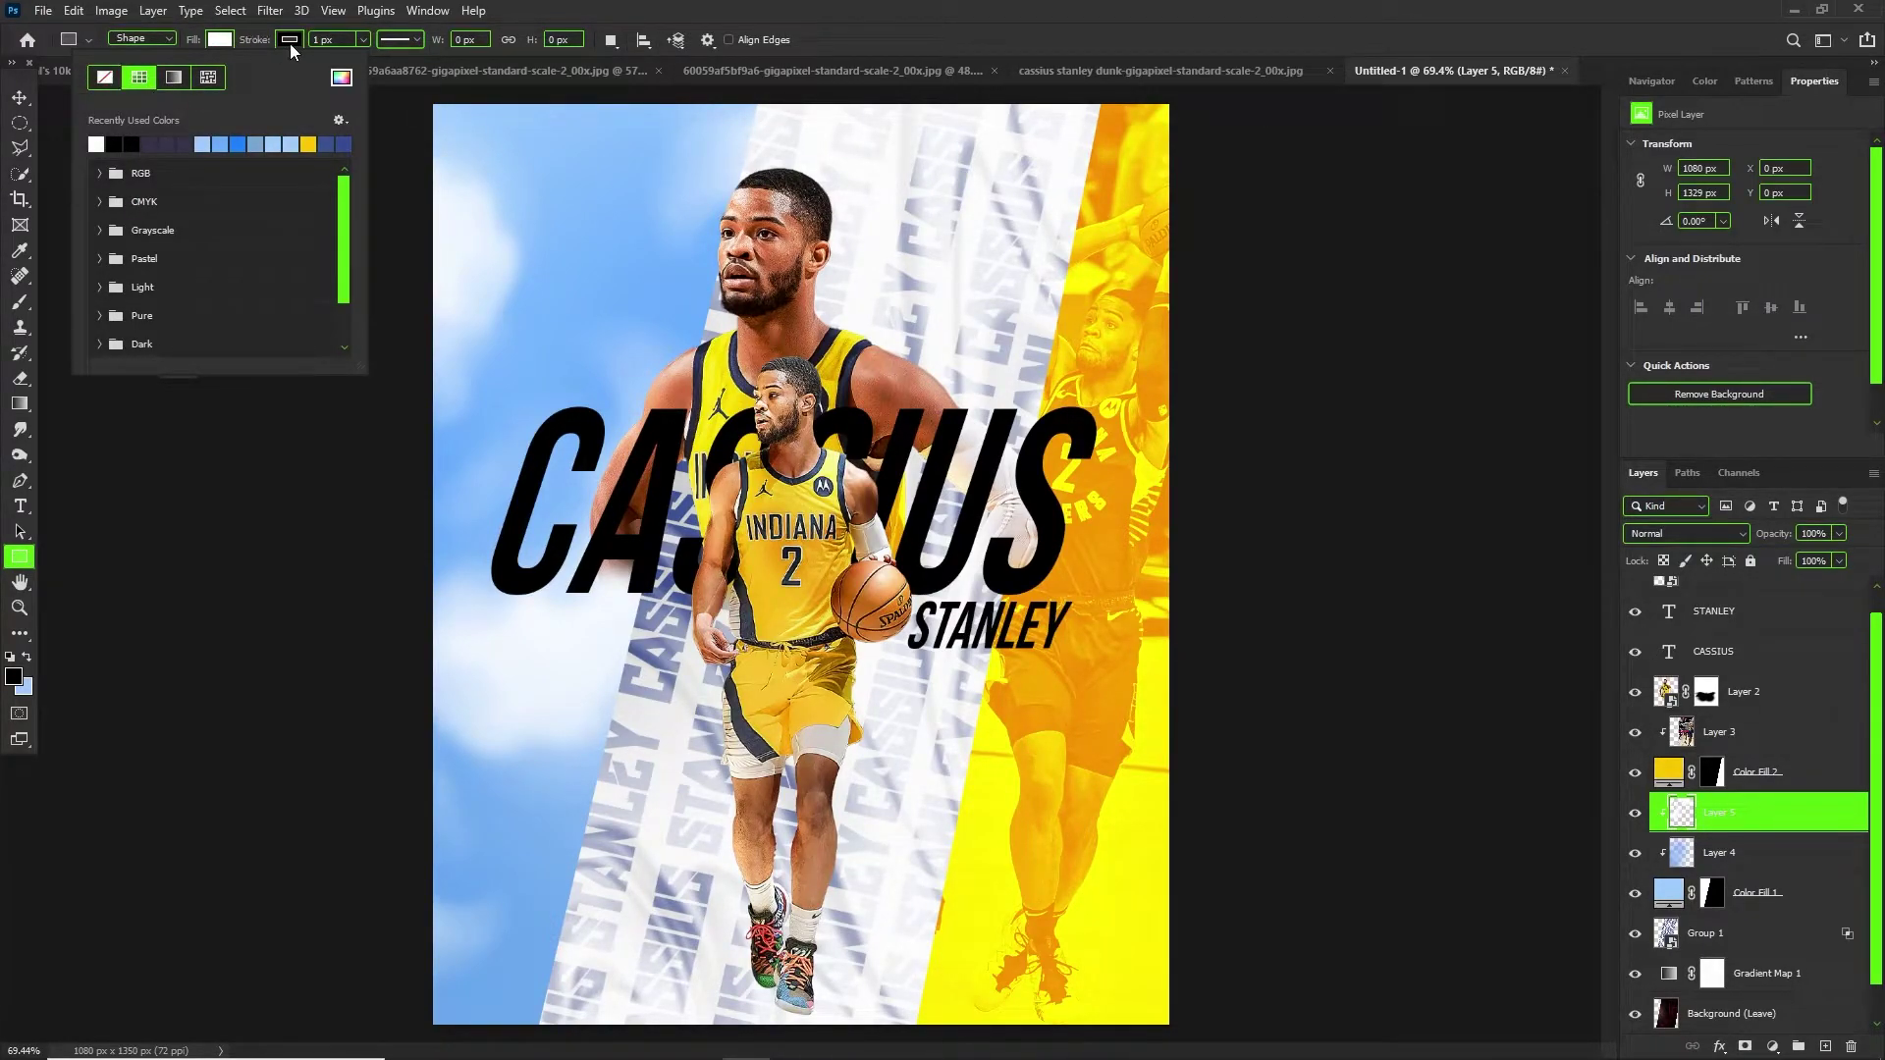
{"action": "left_click", "coordinate": [288, 40]}
{"action": "left_click", "coordinate": [176, 77]}
{"action": "left_click", "coordinate": [491, 167]}
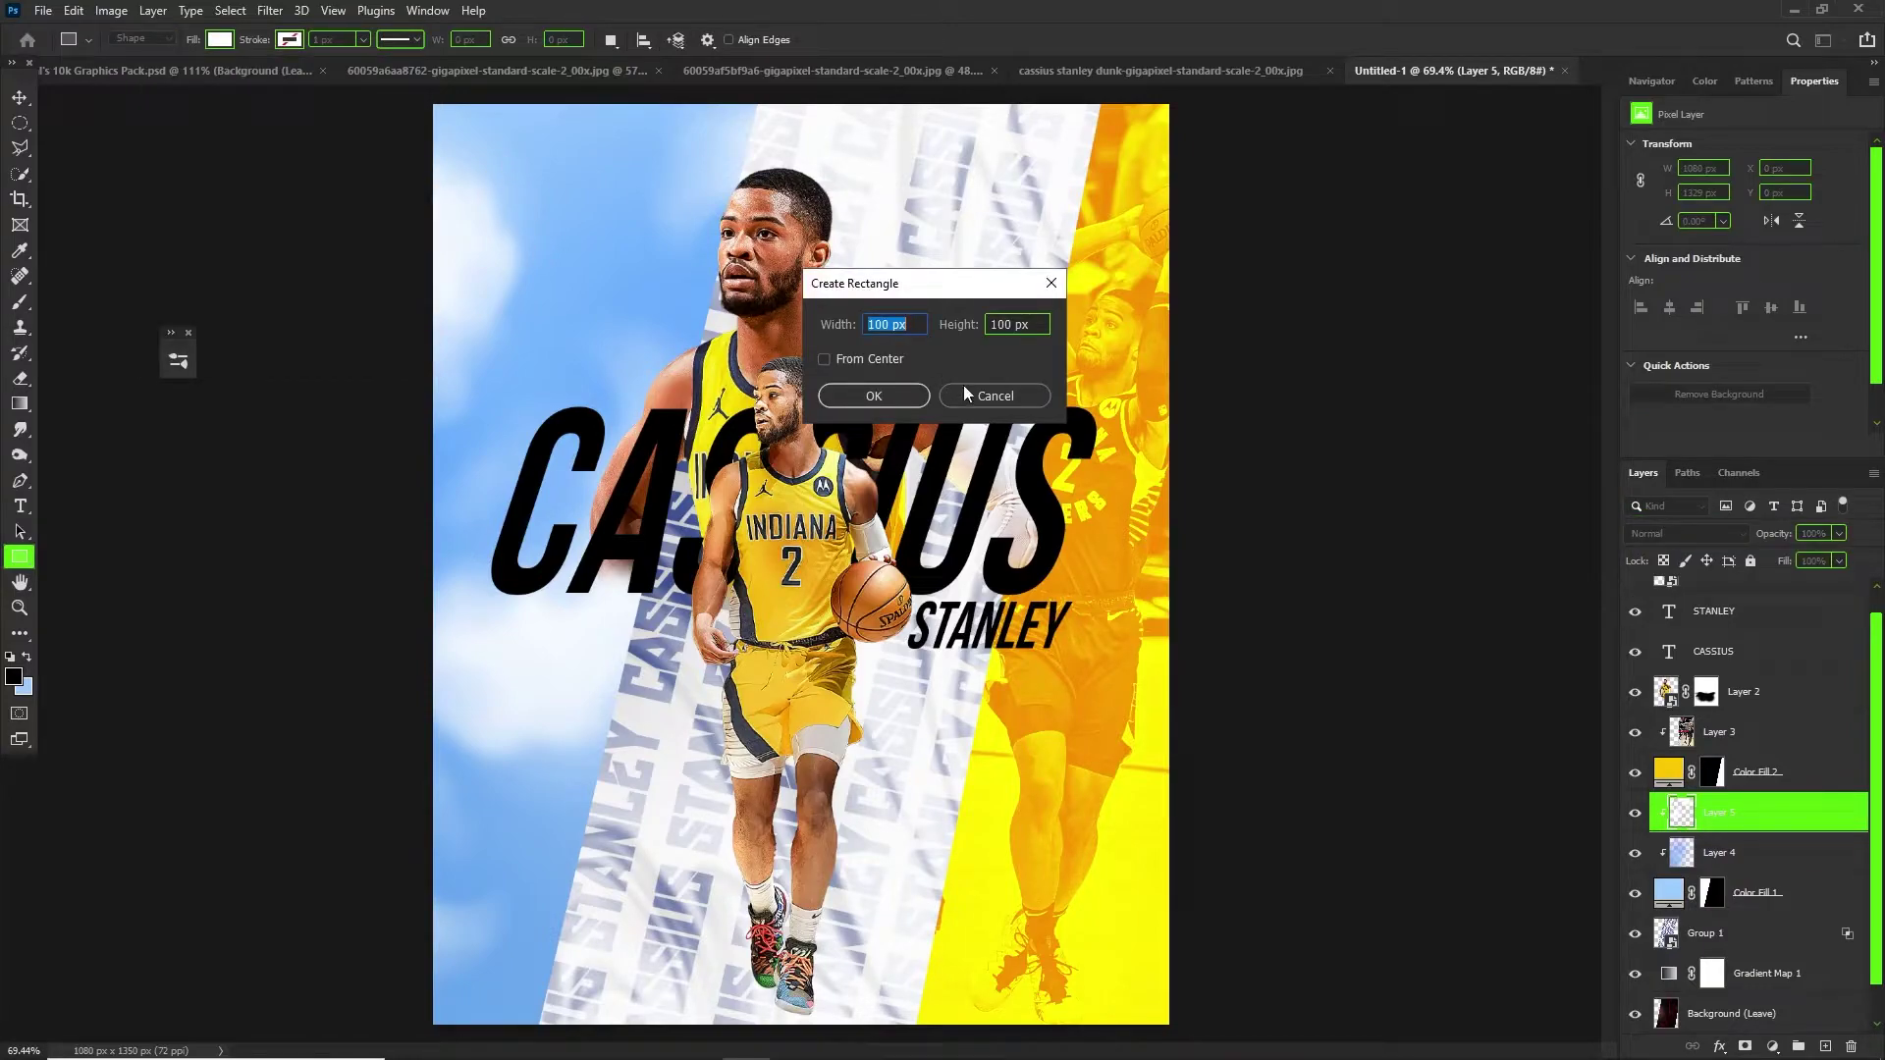
{"action": "left_click", "coordinate": [993, 395]}
{"action": "left_click_drag", "start_coordinate": [548, 94], "coordinate": [556, 1045]}
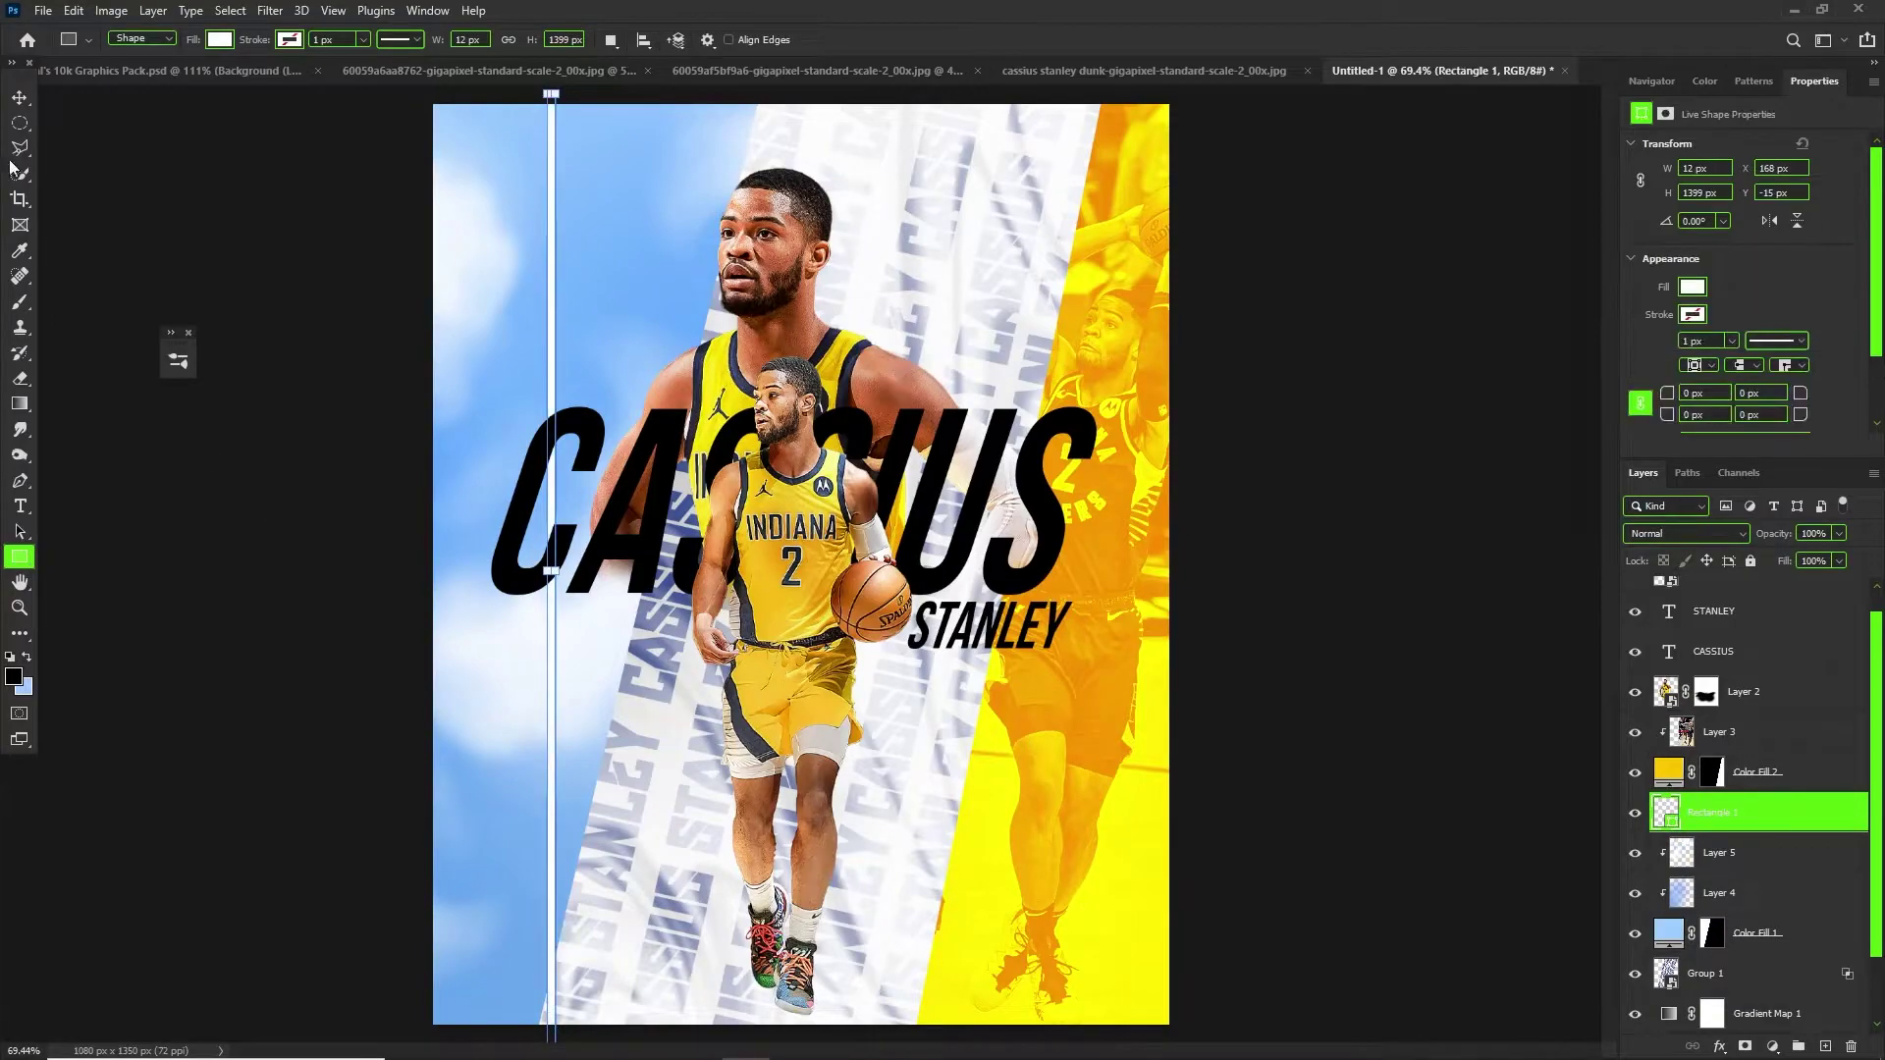
Rotate the white bar to about 13.5° and align it with the slanted edge between the cloud panel and the white text panel.
{"action": "key", "text": "ctrl+t"}
{"action": "left_click_drag", "start_coordinate": [622, 218], "coordinate": [709, 208]}
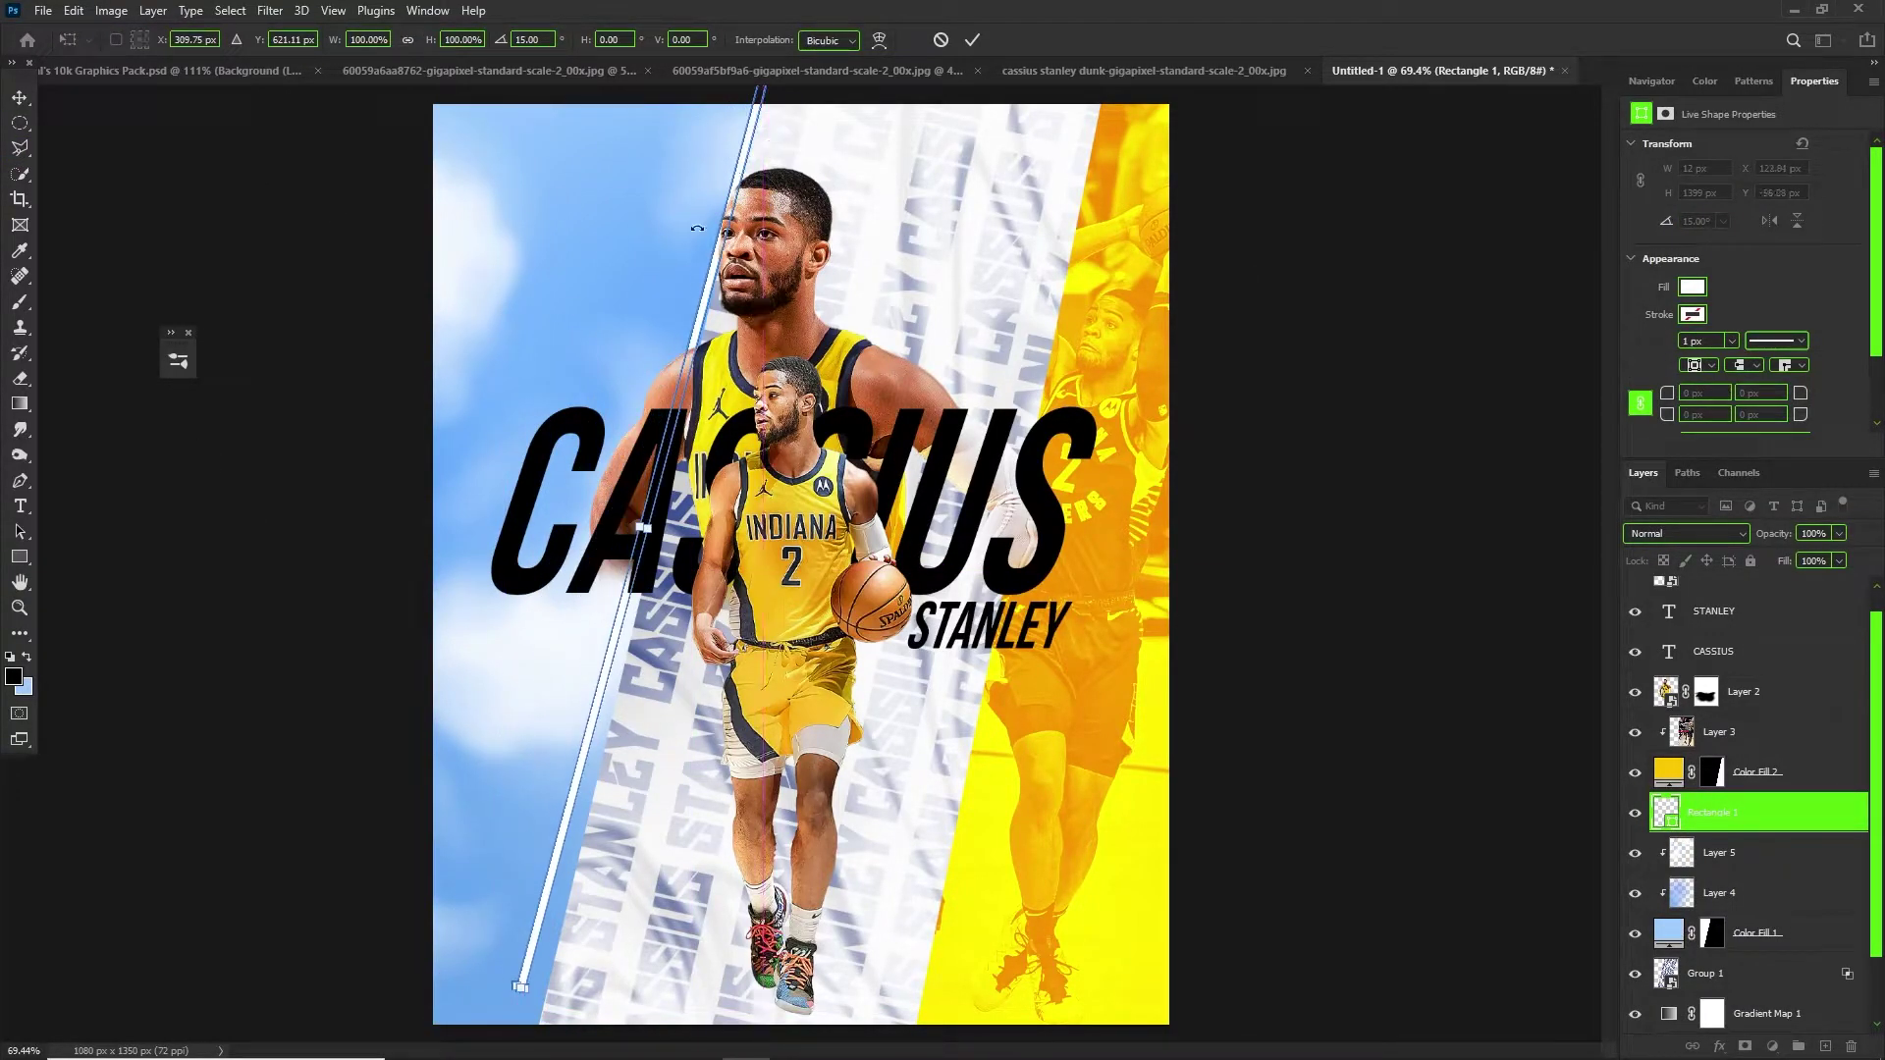
{"action": "scroll", "coordinate": [526, 994], "scroll_direction": "up", "scroll_amount": 2}
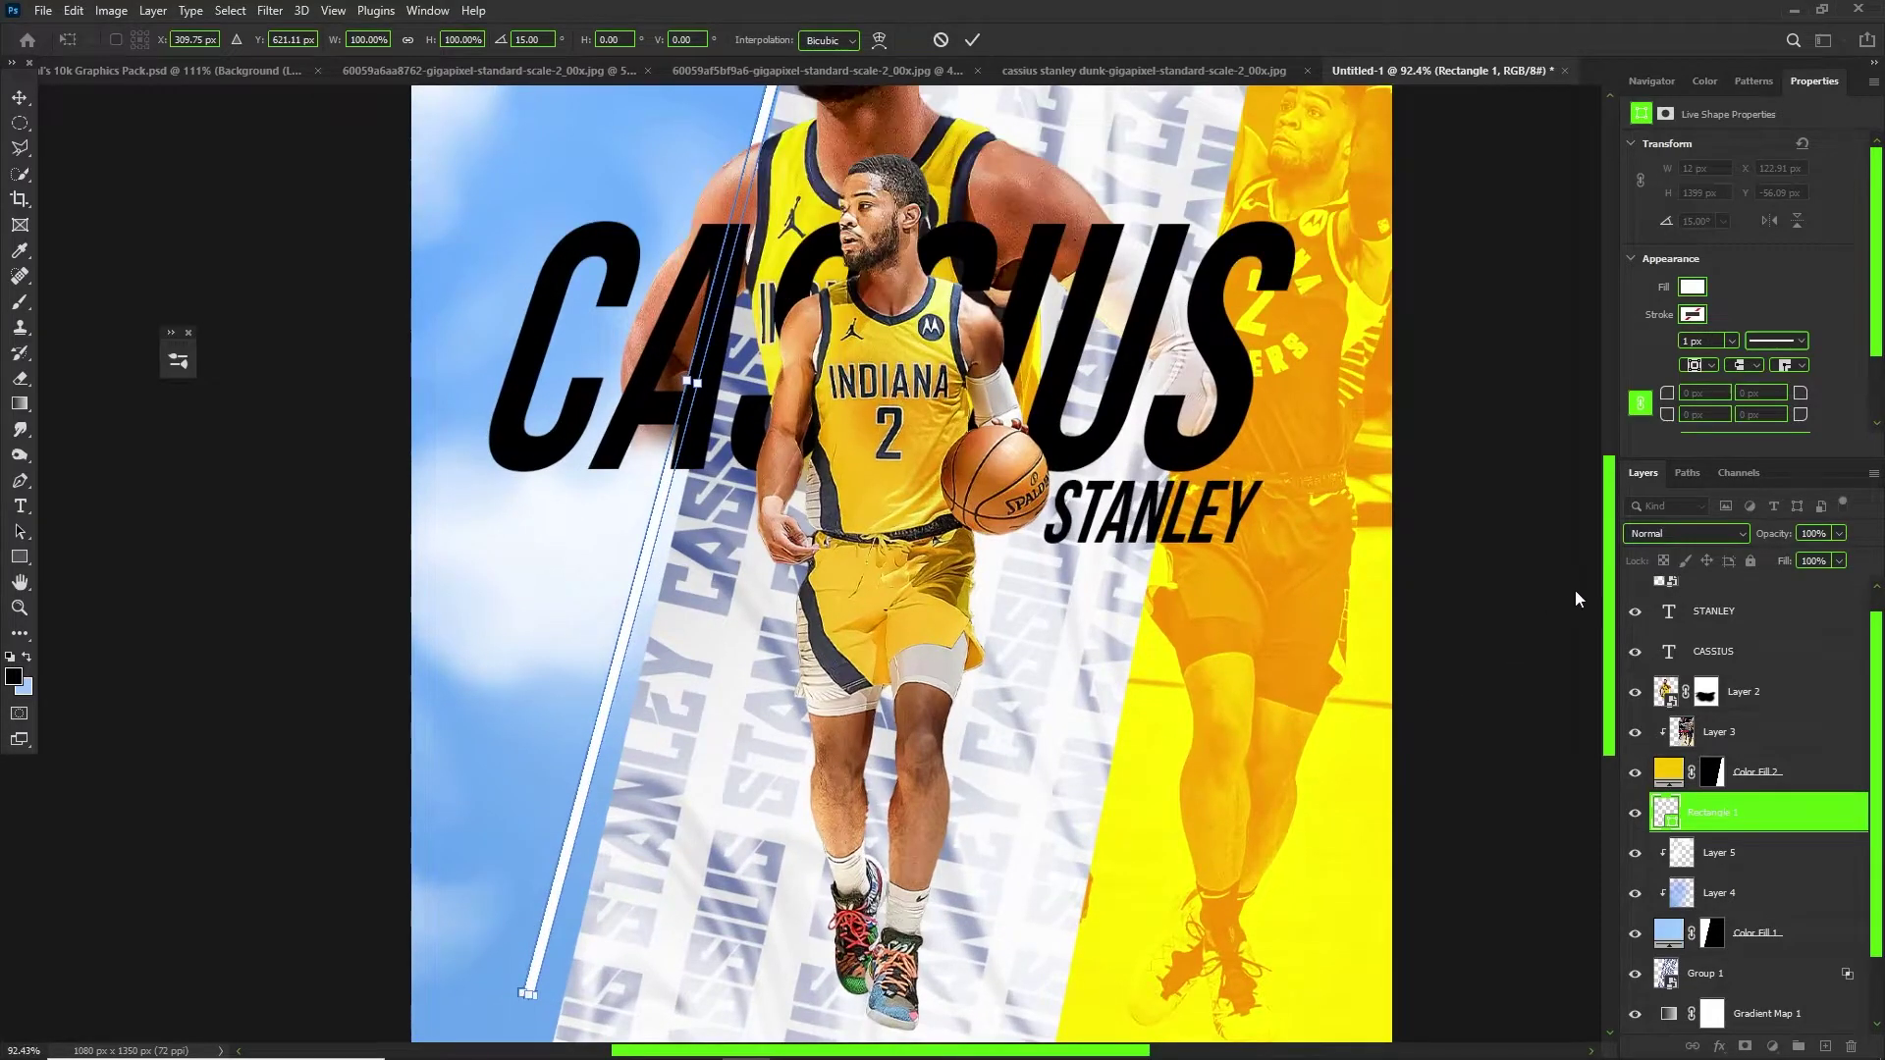
{"action": "scroll", "coordinate": [527, 756], "scroll_direction": "down", "scroll_amount": 3}
{"action": "scroll", "coordinate": [528, 793], "scroll_direction": "up", "scroll_amount": 2}
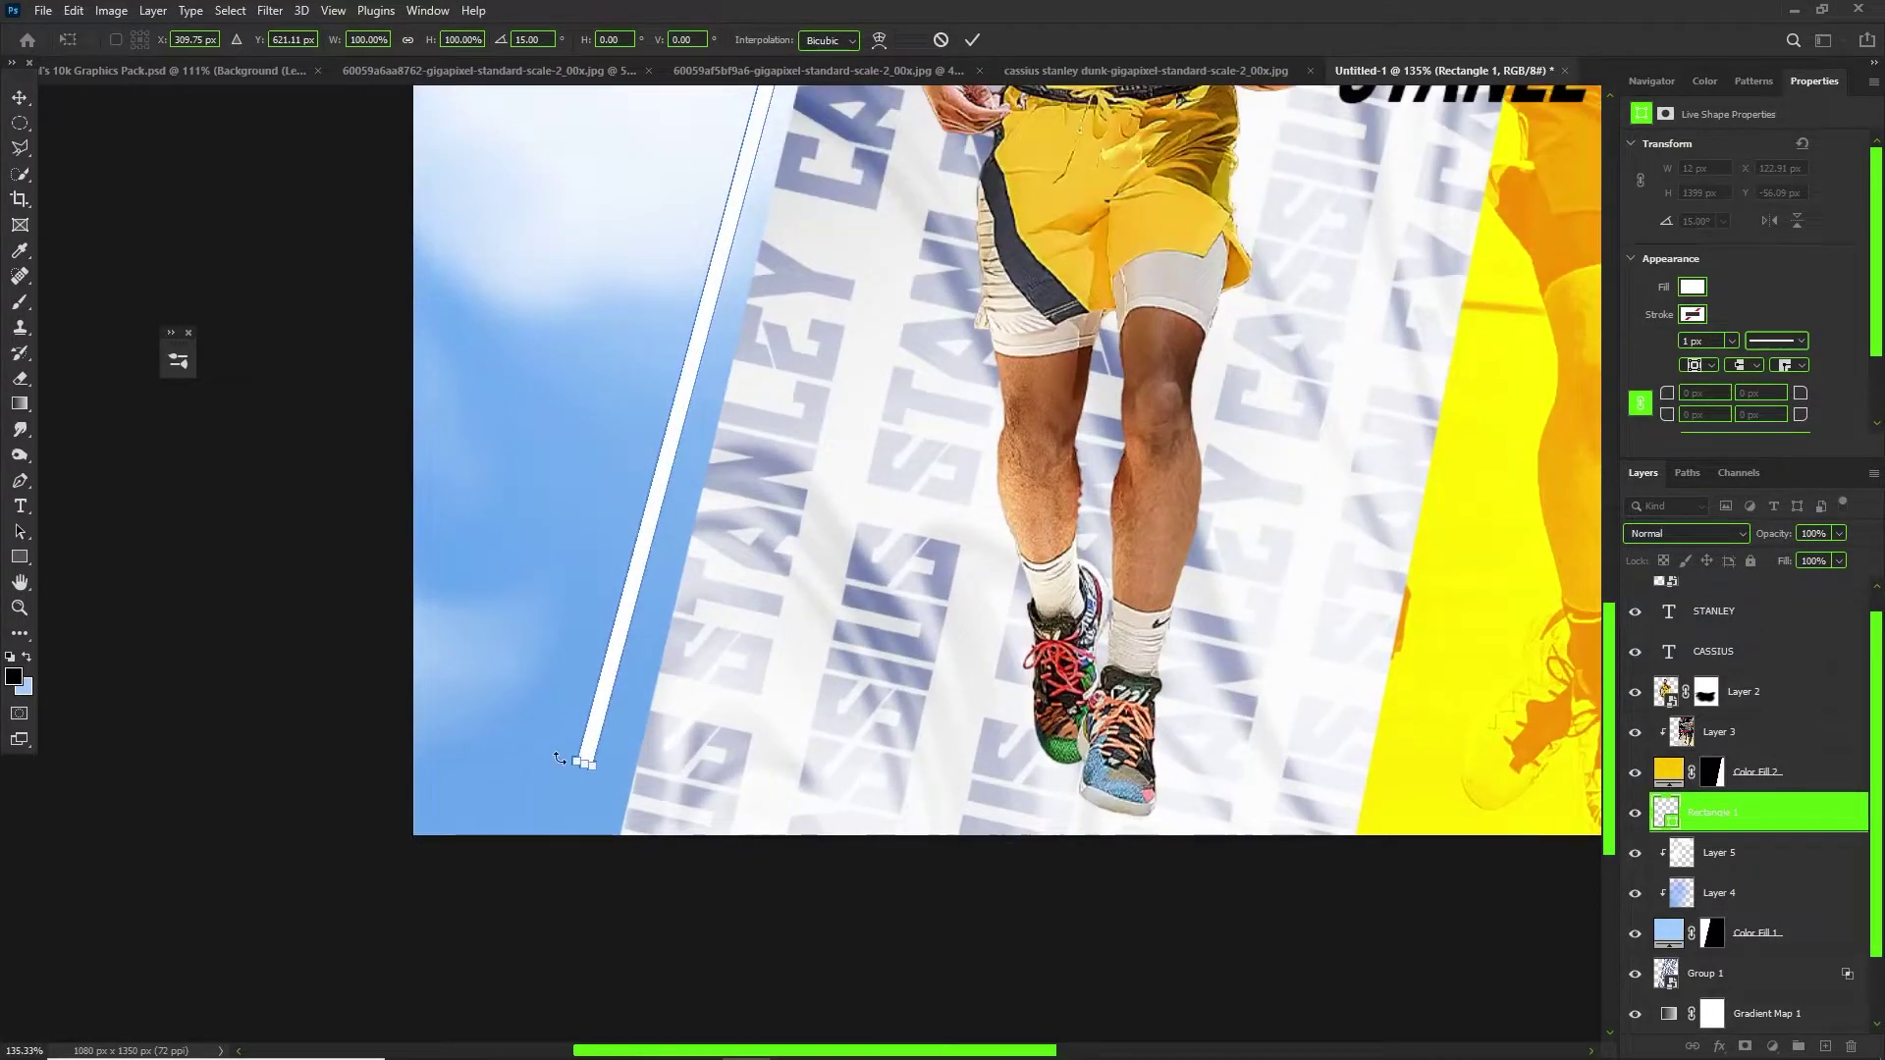
{"action": "left_click_drag", "start_coordinate": [559, 757], "coordinate": [579, 863]}
{"action": "scroll", "coordinate": [584, 1032], "scroll_direction": "down", "scroll_amount": 4}
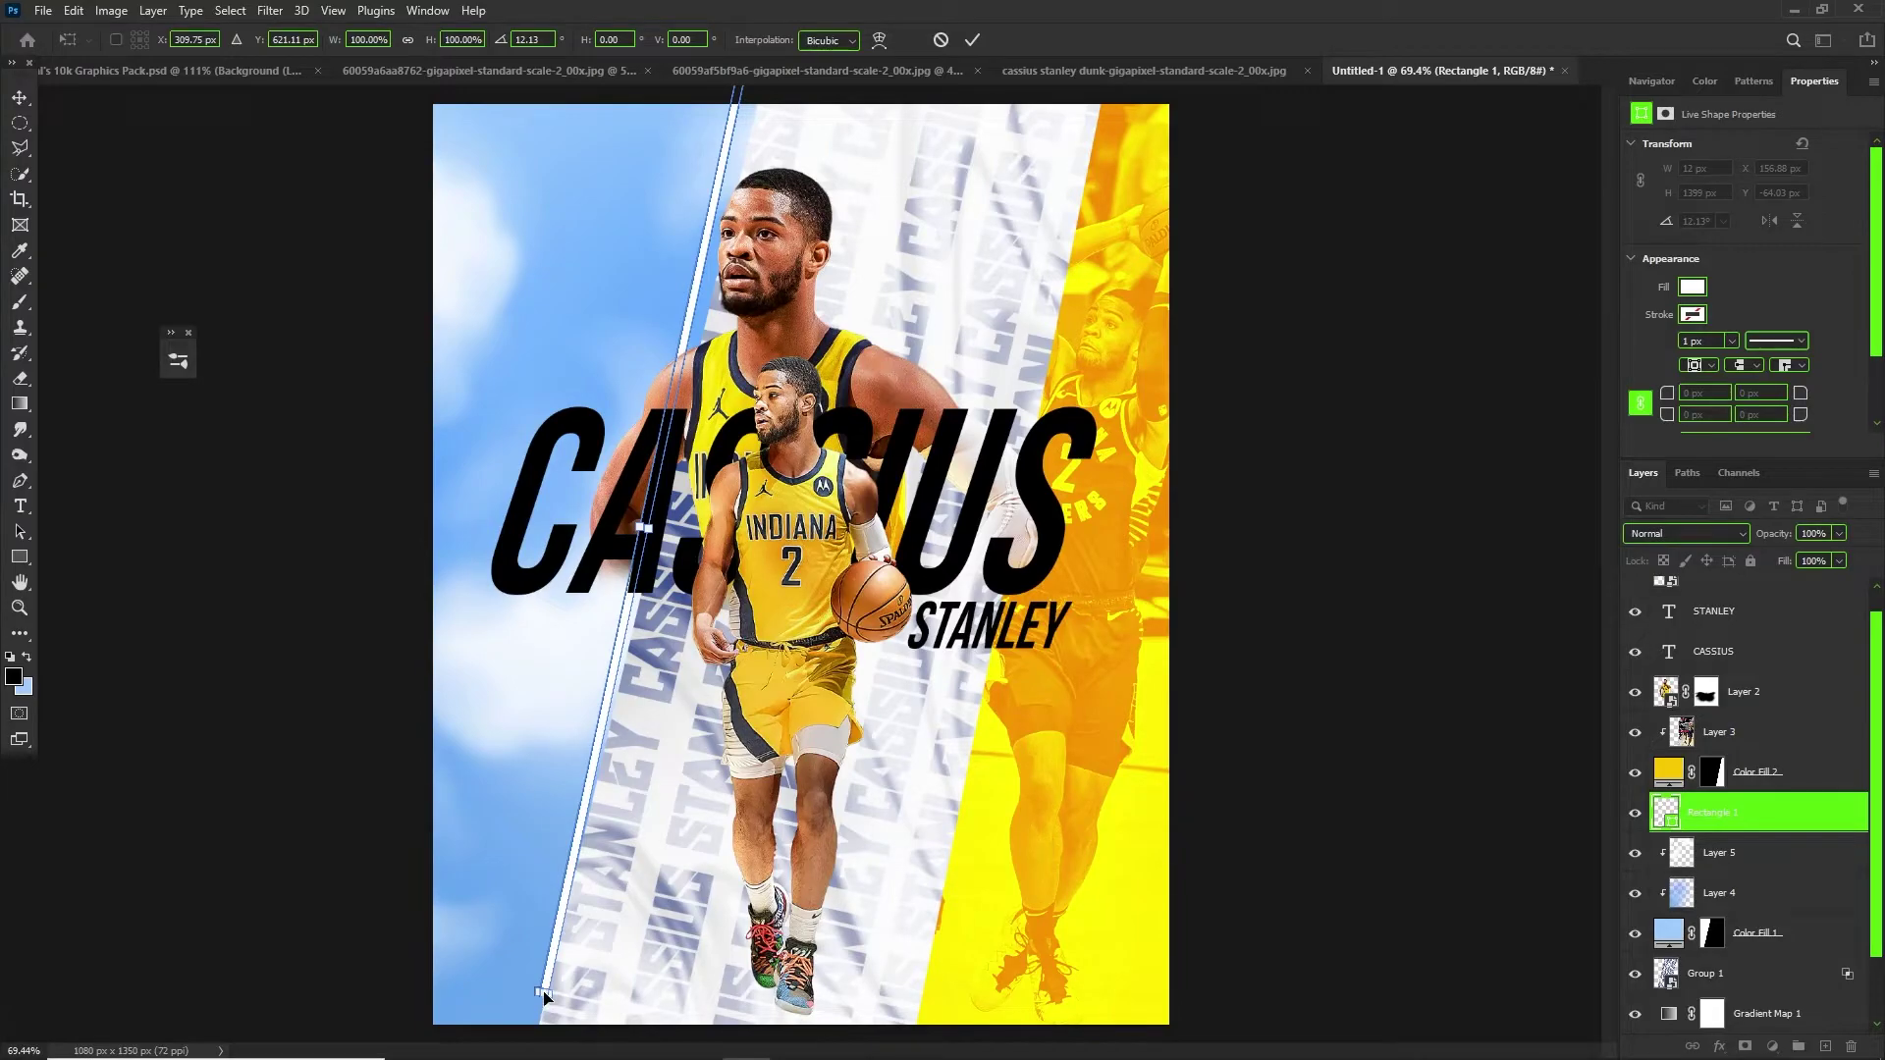
{"action": "scroll", "coordinate": [545, 996], "scroll_direction": "up", "scroll_amount": 3}
{"action": "left_click_drag", "start_coordinate": [569, 994], "coordinate": [552, 1001]}
{"action": "scroll", "coordinate": [551, 1002], "scroll_direction": "down", "scroll_amount": 3}
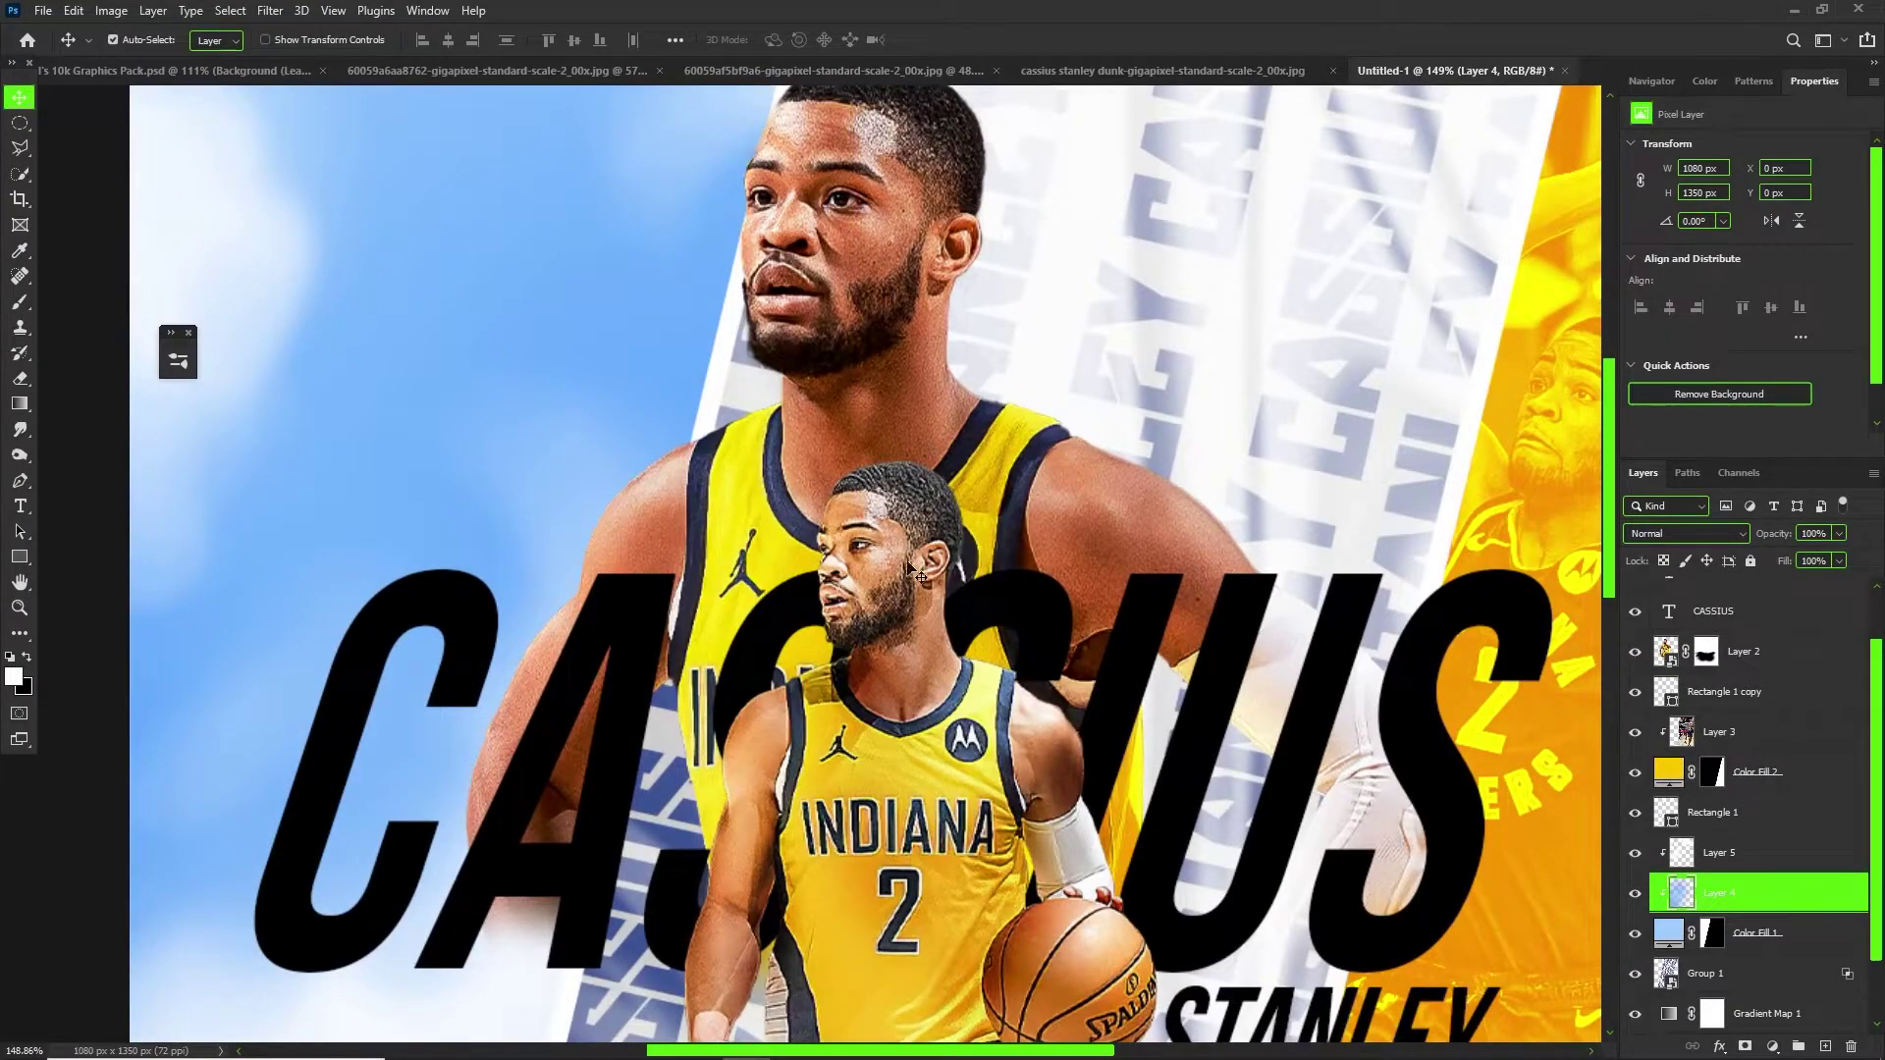
Hide the large and small player cutouts and check each white divider bar by toggling its visibility.
{"action": "scroll", "coordinate": [962, 584], "scroll_direction": "down", "scroll_amount": 5}
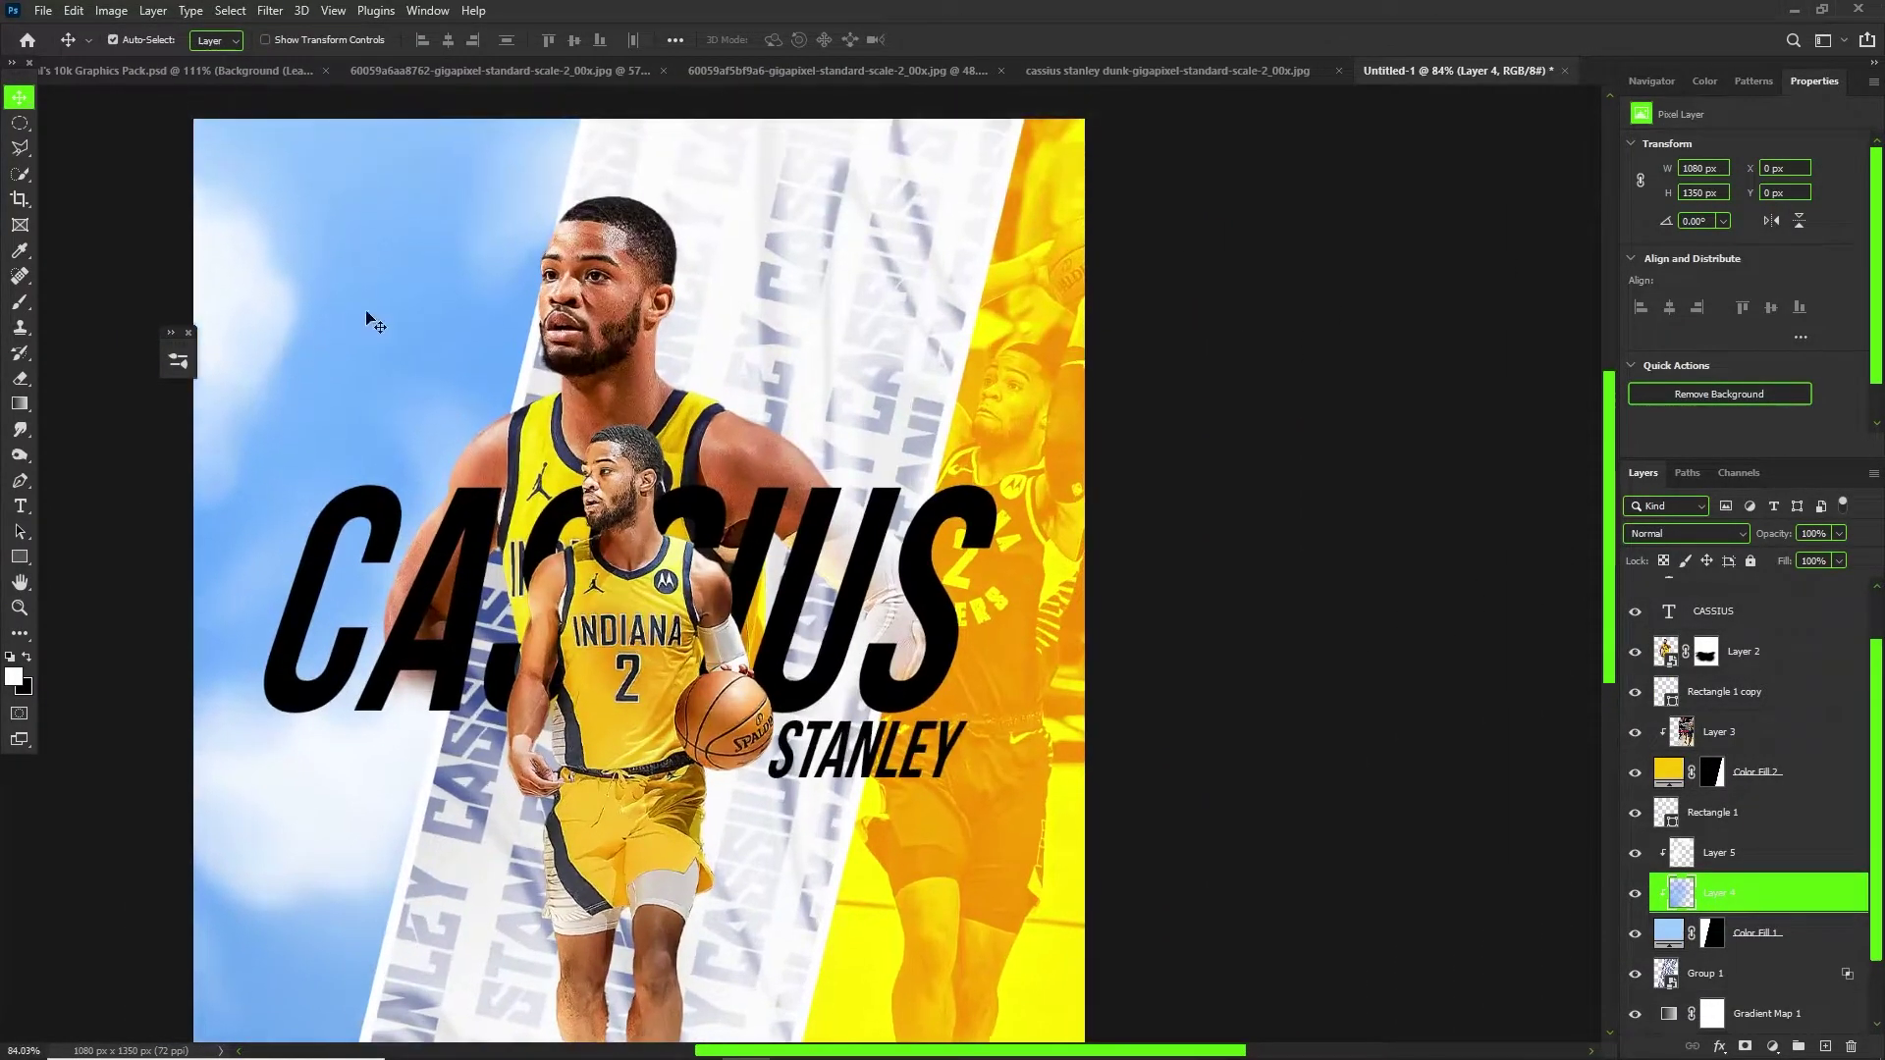
{"action": "left_click", "coordinate": [1704, 699]}
{"action": "left_click", "coordinate": [1705, 815]}
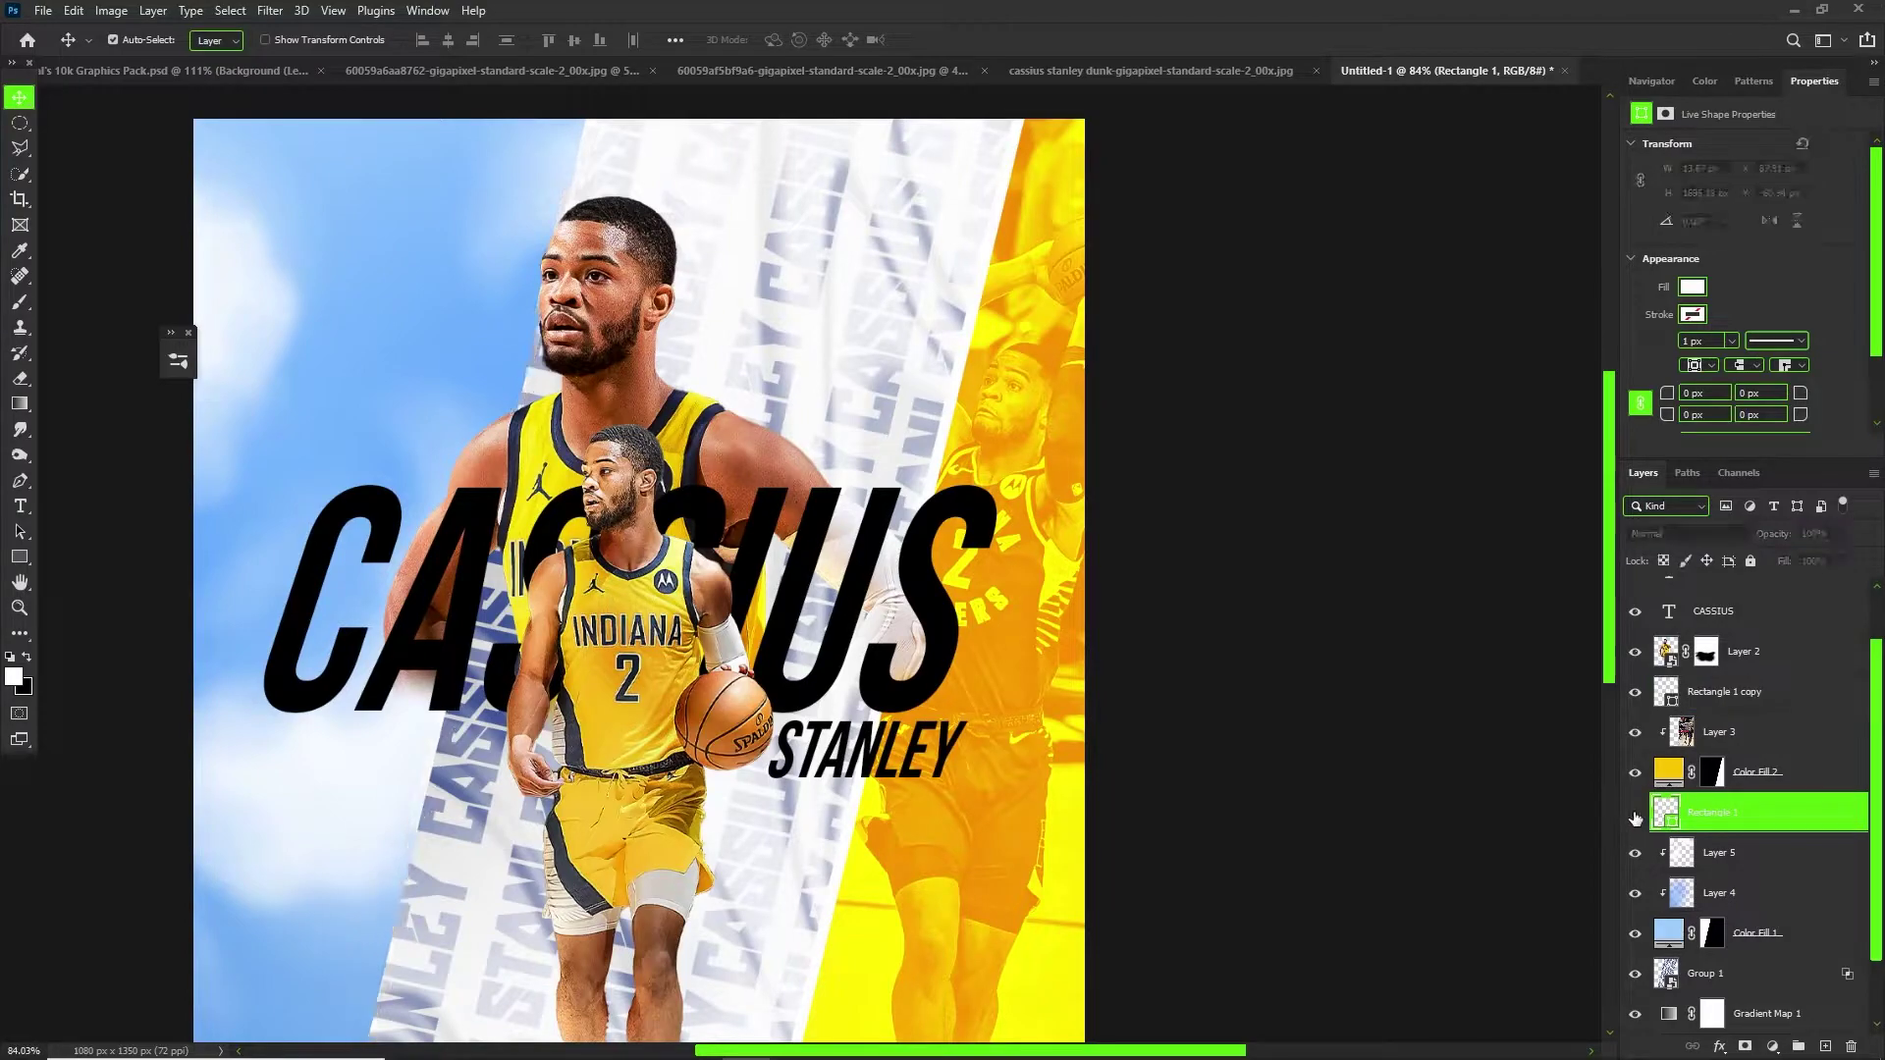
{"action": "left_click", "coordinate": [1635, 651]}
{"action": "scroll", "coordinate": [1641, 677], "scroll_direction": "up", "scroll_amount": 1}
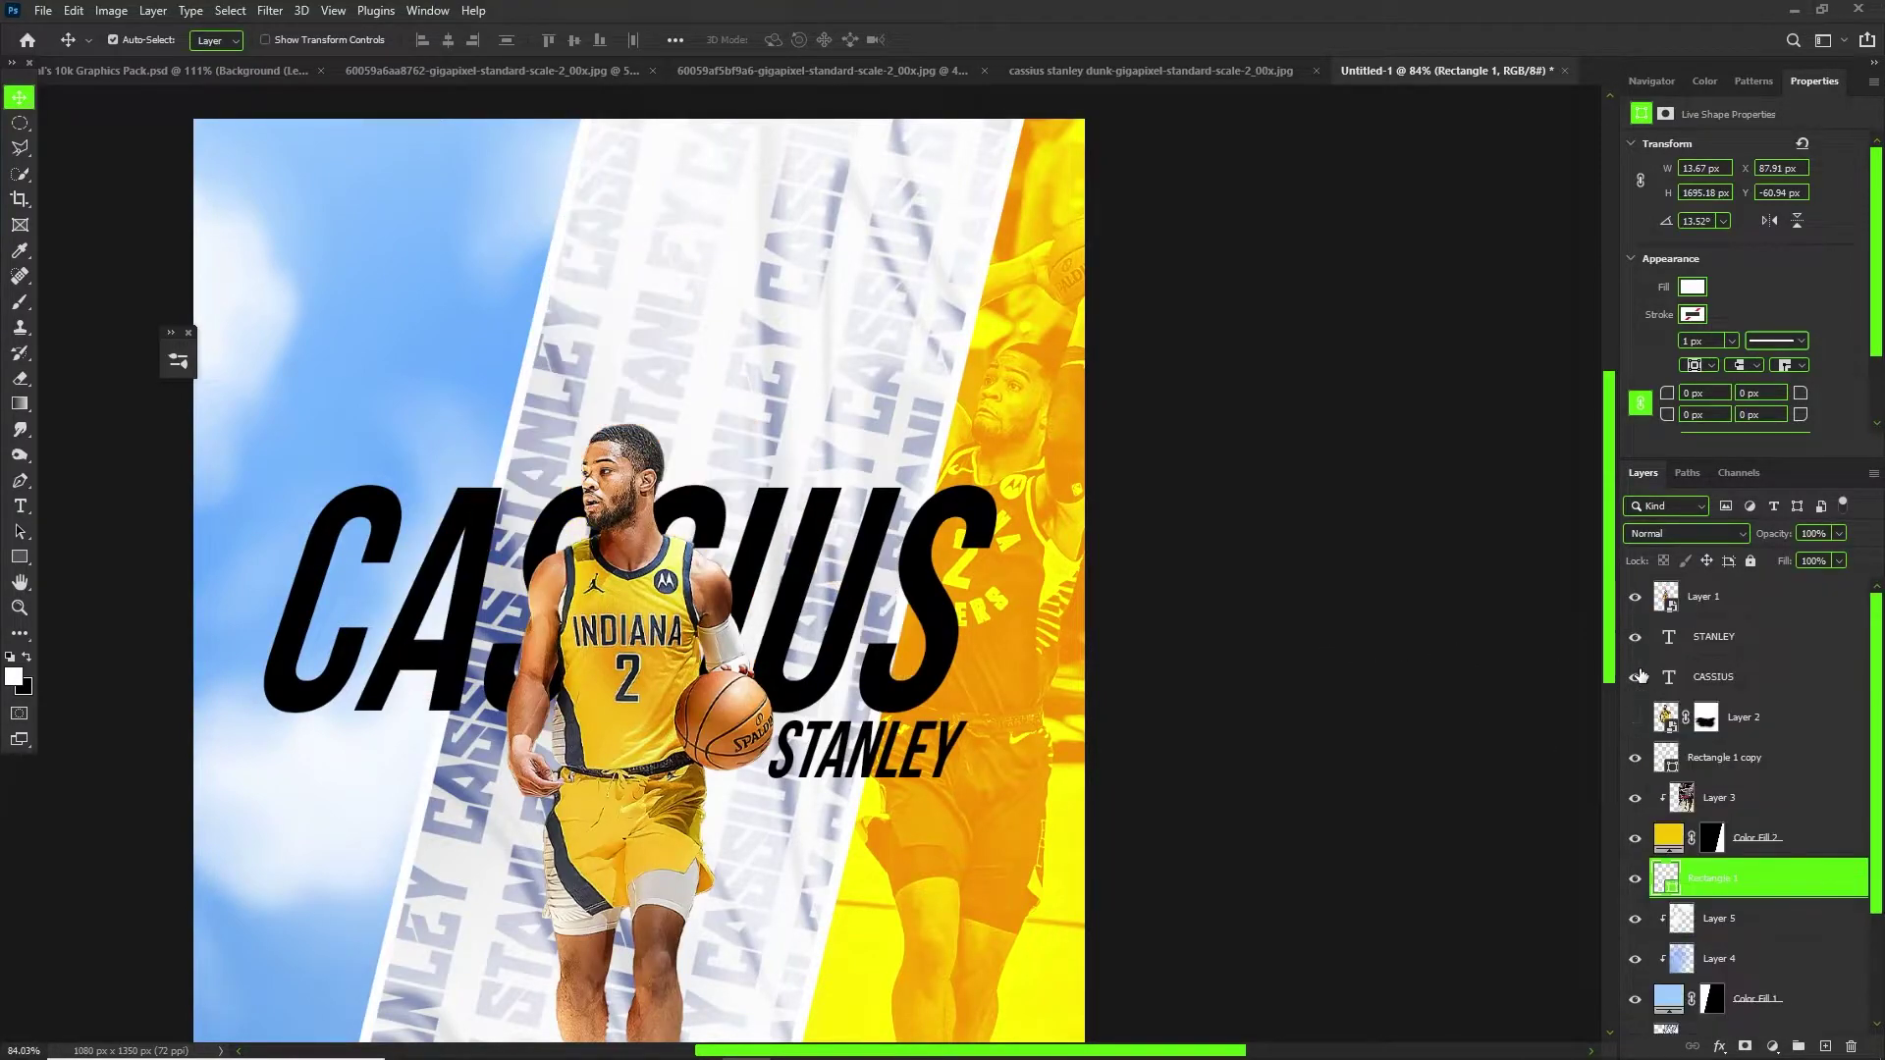
{"action": "left_click", "coordinate": [1634, 597]}
{"action": "left_click", "coordinate": [1635, 880]}
{"action": "left_click", "coordinate": [1634, 879]}
{"action": "left_click", "coordinate": [1636, 759]}
{"action": "left_click", "coordinate": [1636, 759]}
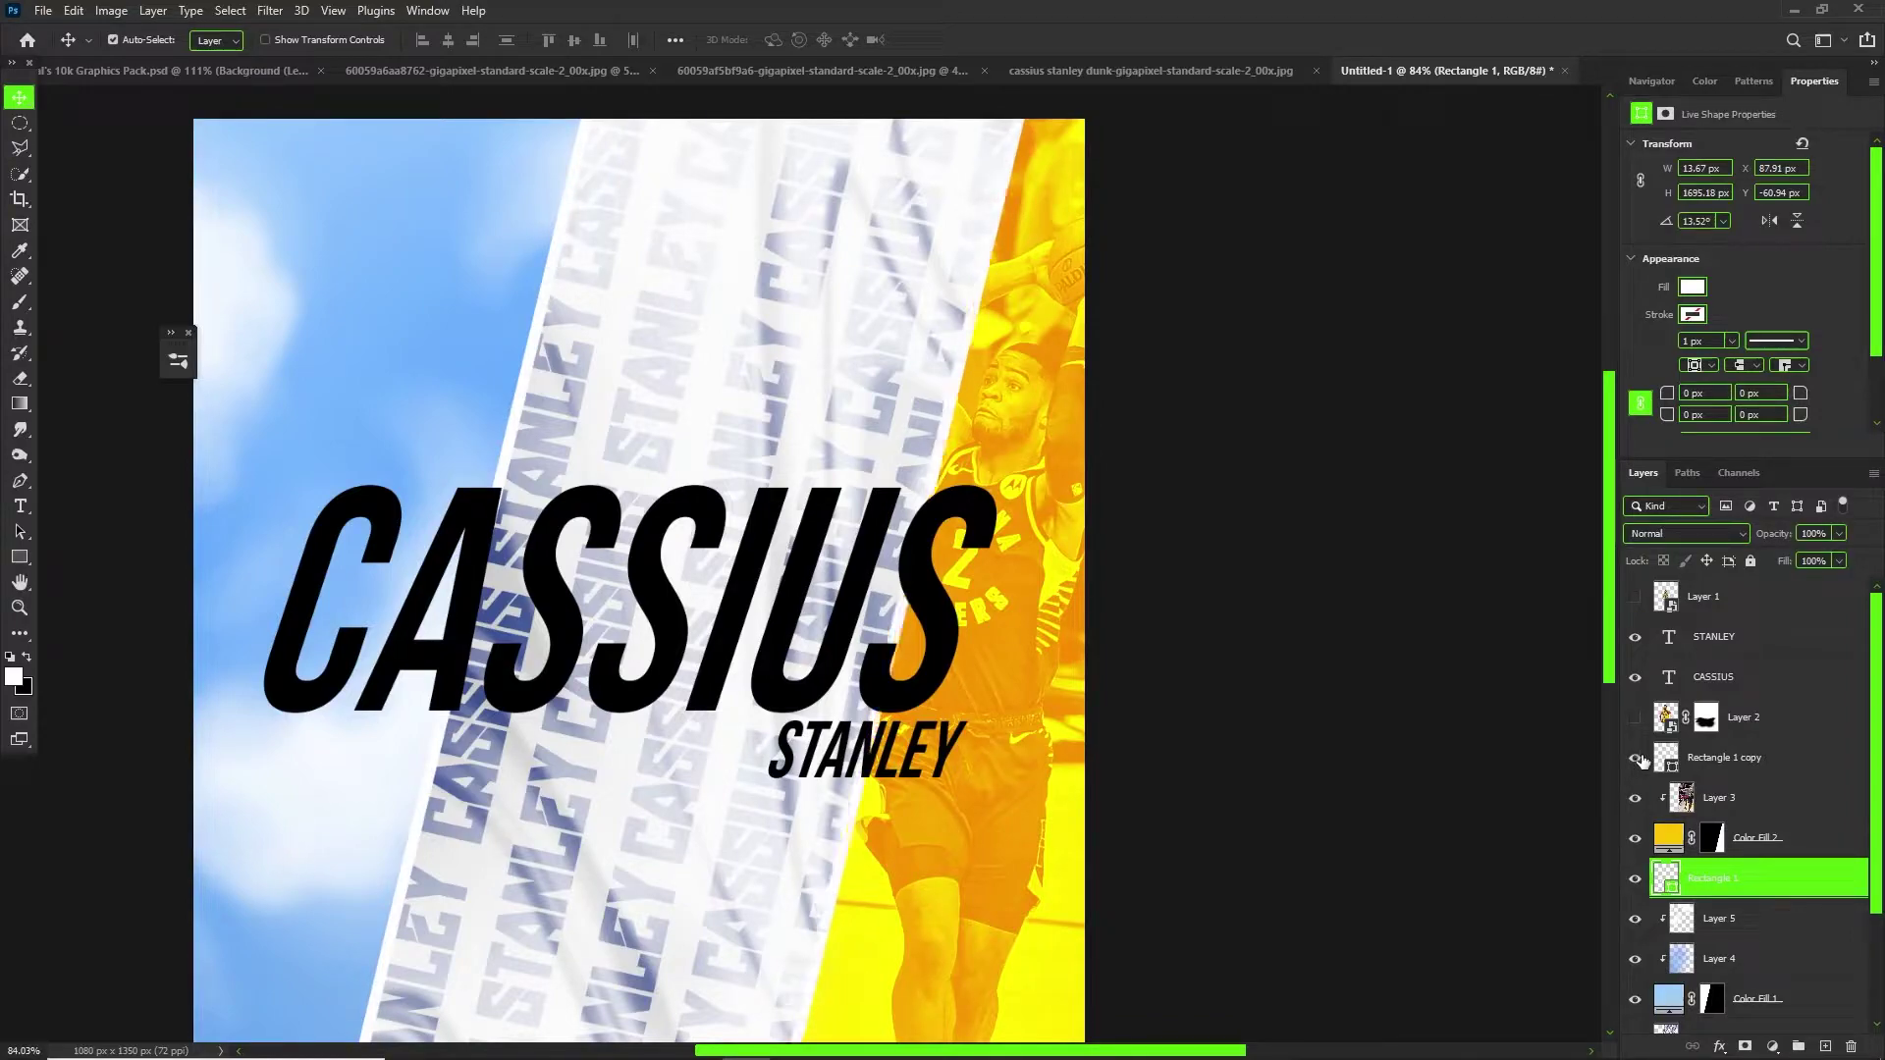
Add a drop shadow to the white bar beside the yellow panel with 50% opacity, 3 px distance and 13 px size.
{"action": "left_click", "coordinate": [1768, 791]}
{"action": "left_click", "coordinate": [1722, 769]}
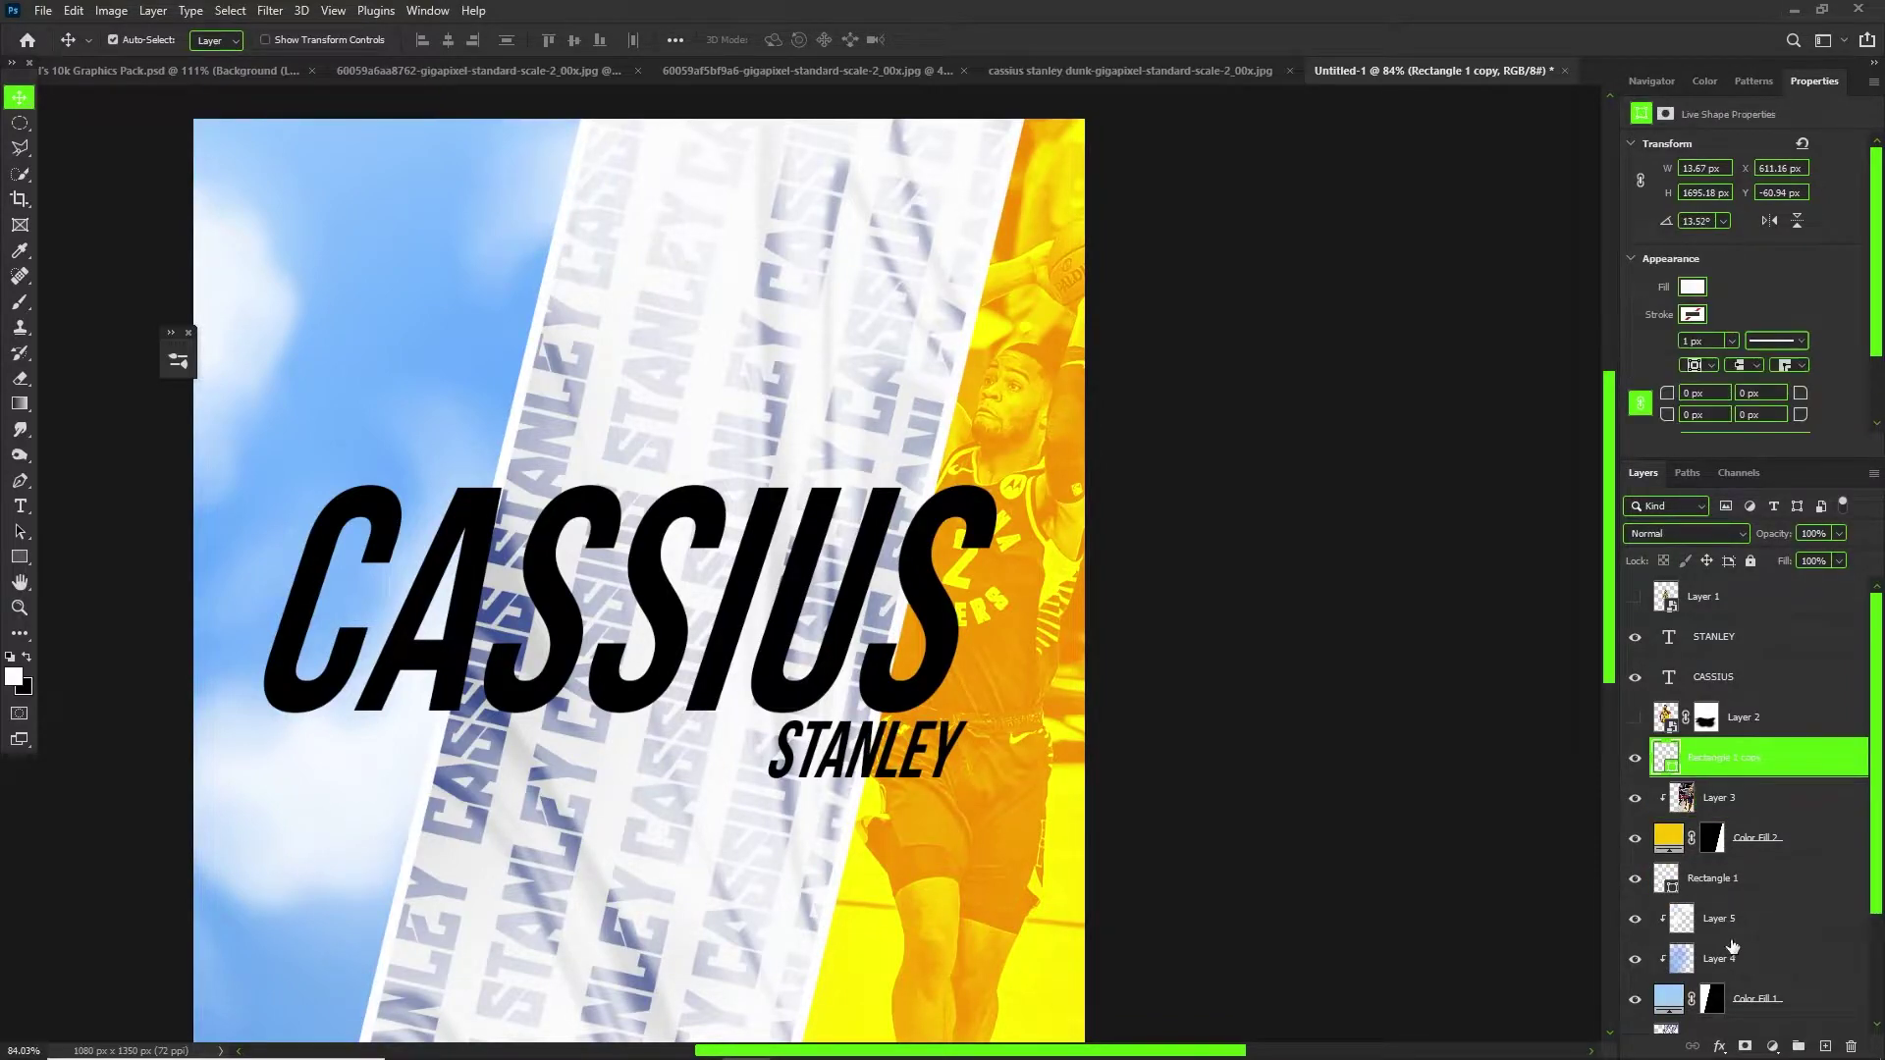
{"action": "left_click", "coordinate": [1723, 1049]}
{"action": "left_click", "coordinate": [1737, 1038]}
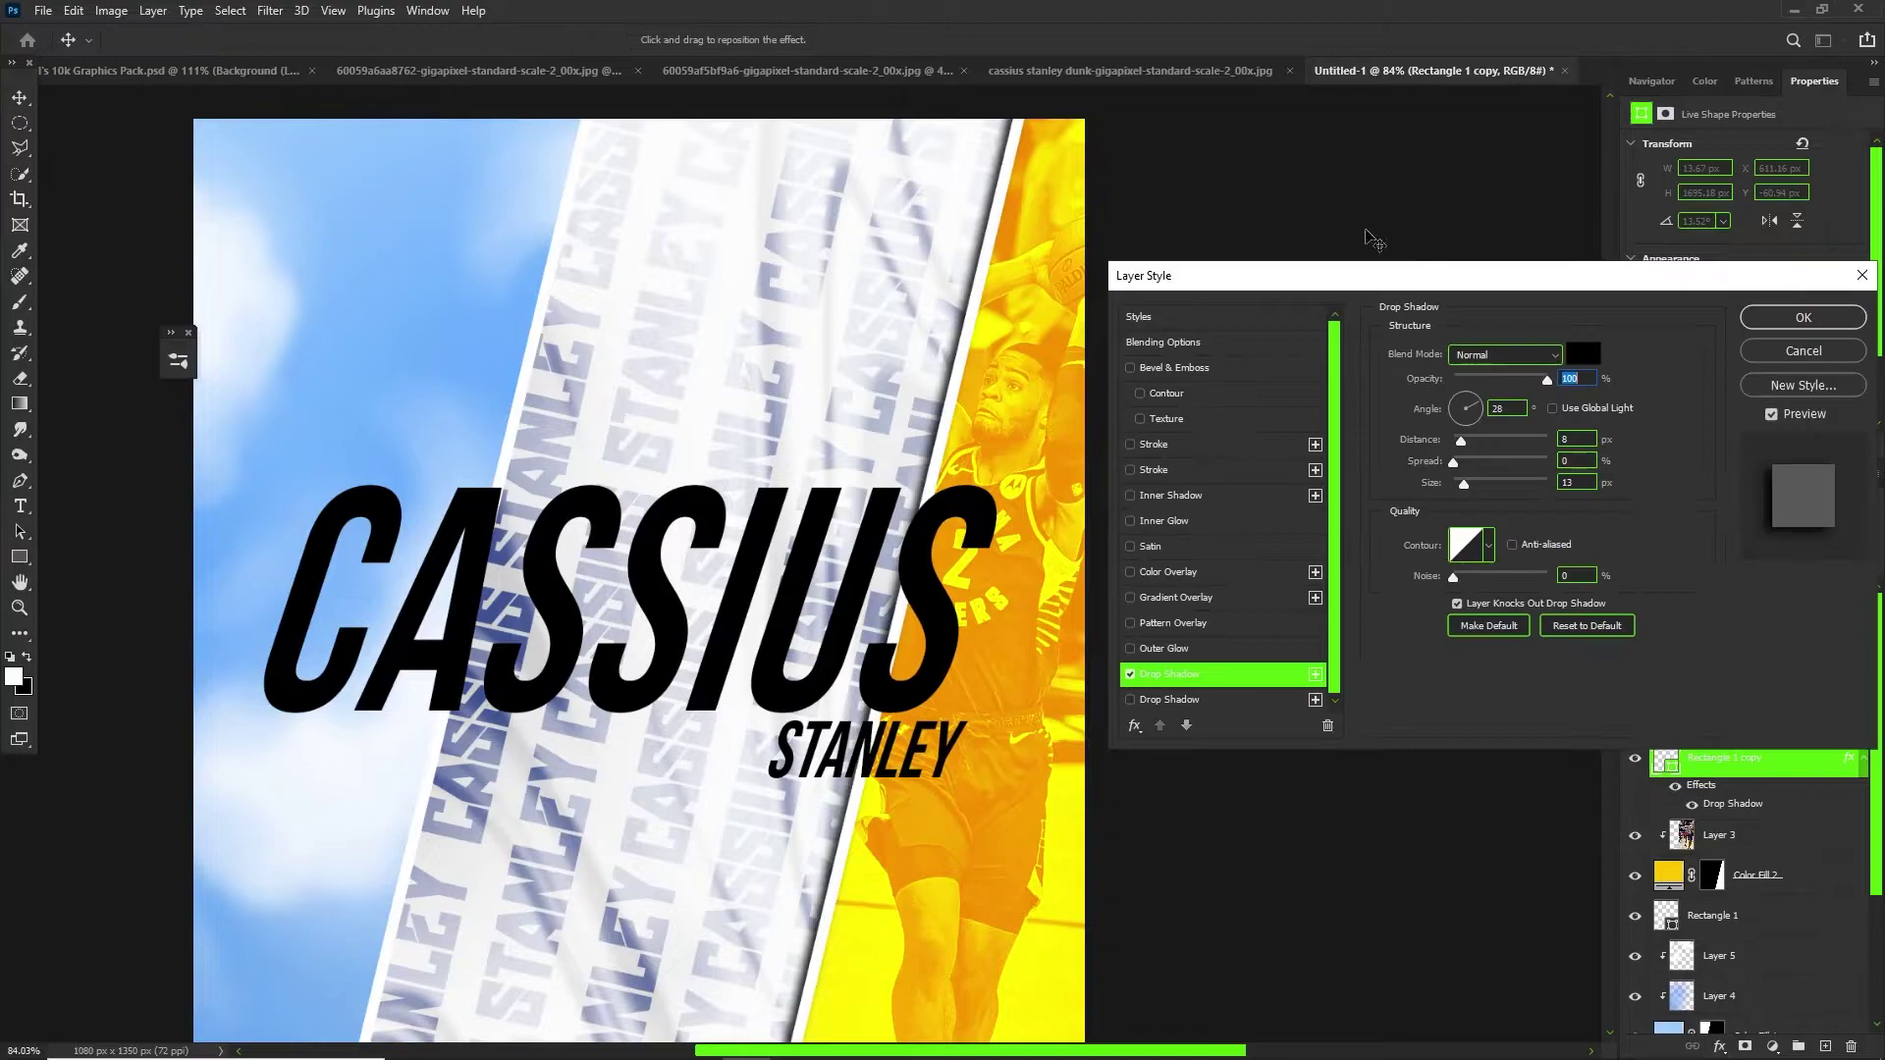
{"action": "left_click_drag", "start_coordinate": [1463, 442], "coordinate": [1457, 441]}
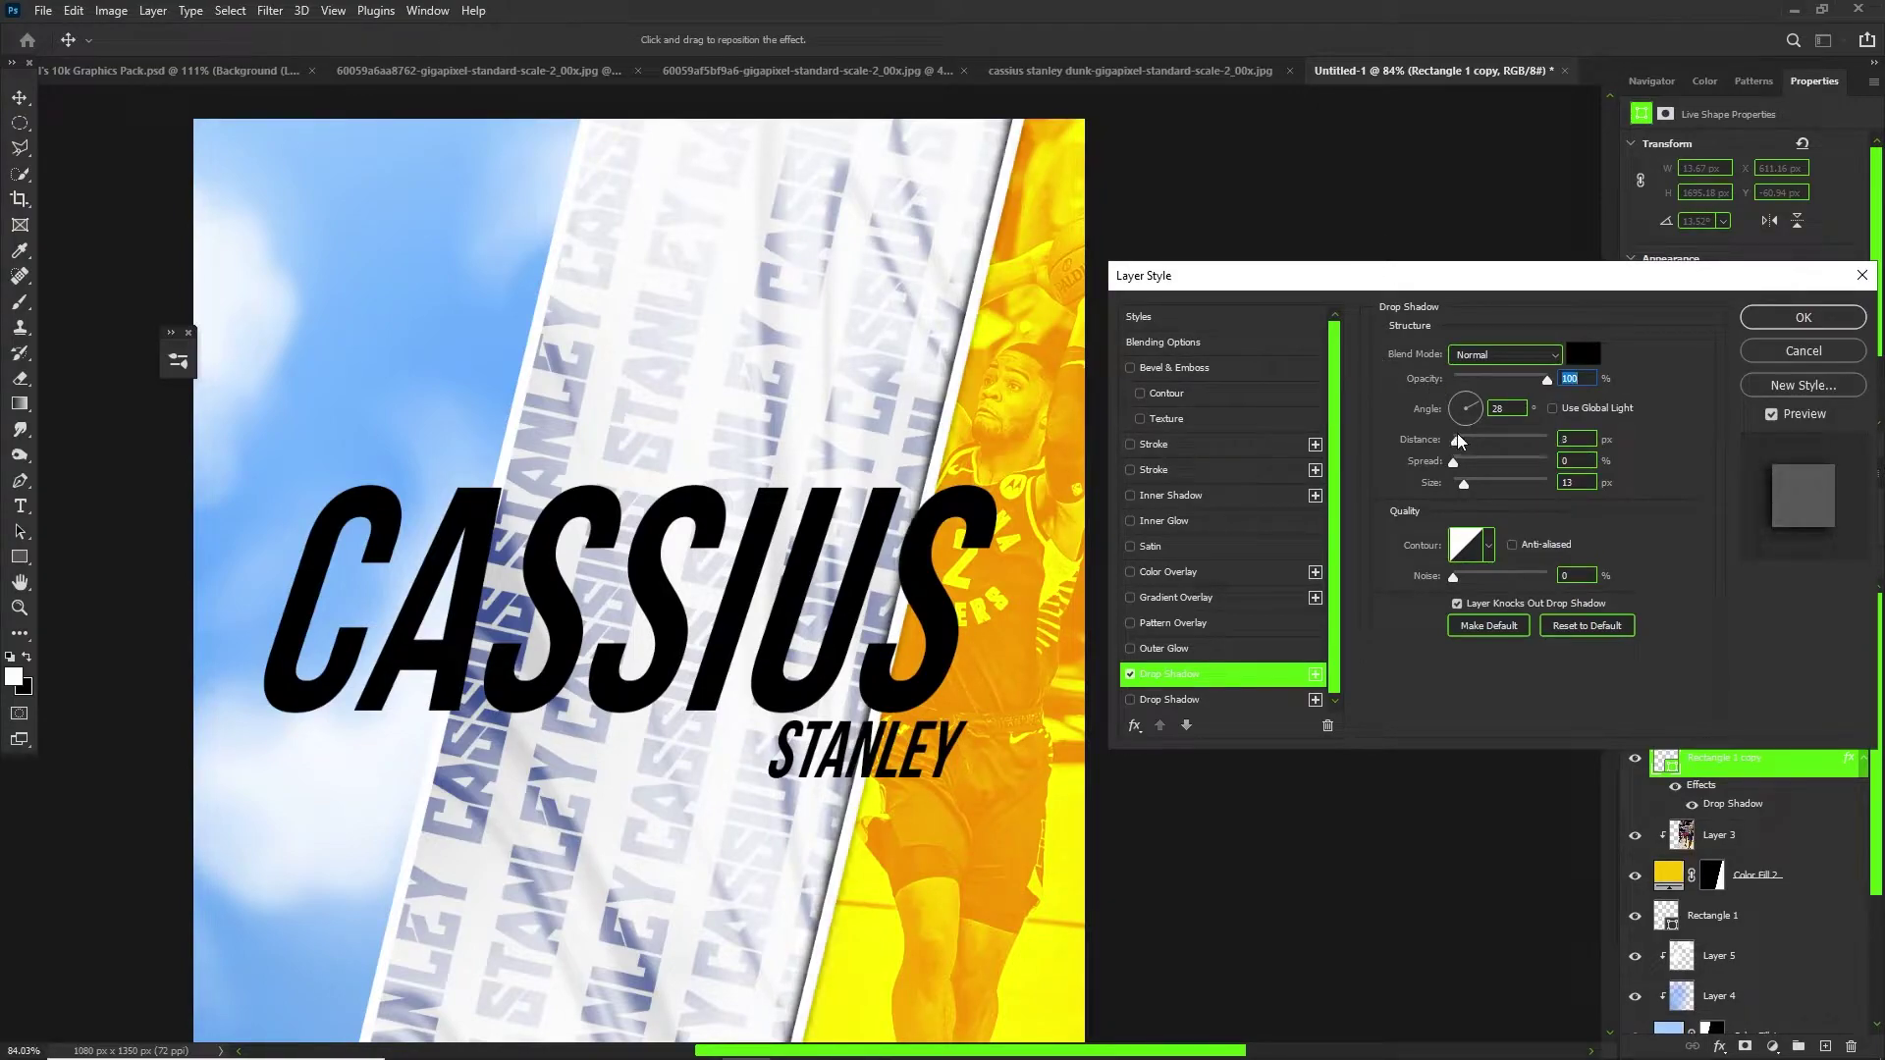
{"action": "left_click_drag", "start_coordinate": [1522, 380], "coordinate": [1504, 378]}
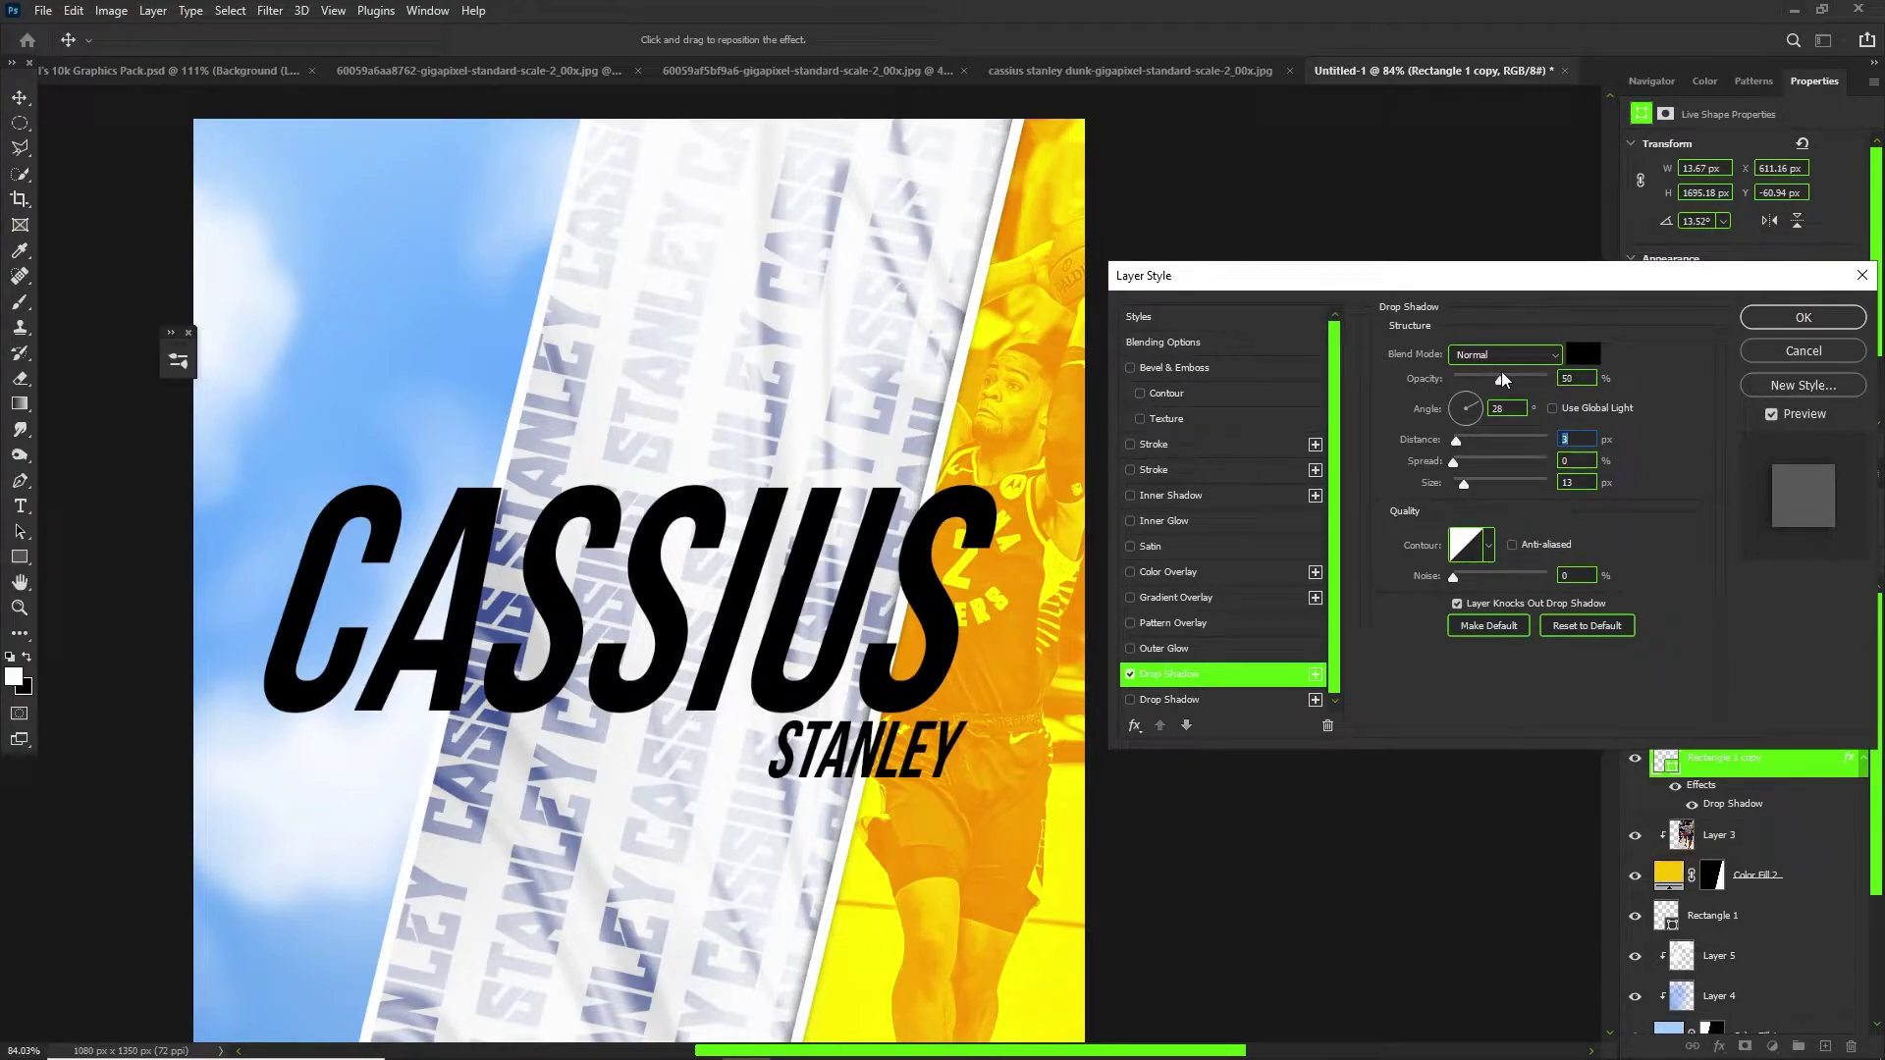
{"action": "left_click", "coordinate": [1784, 324]}
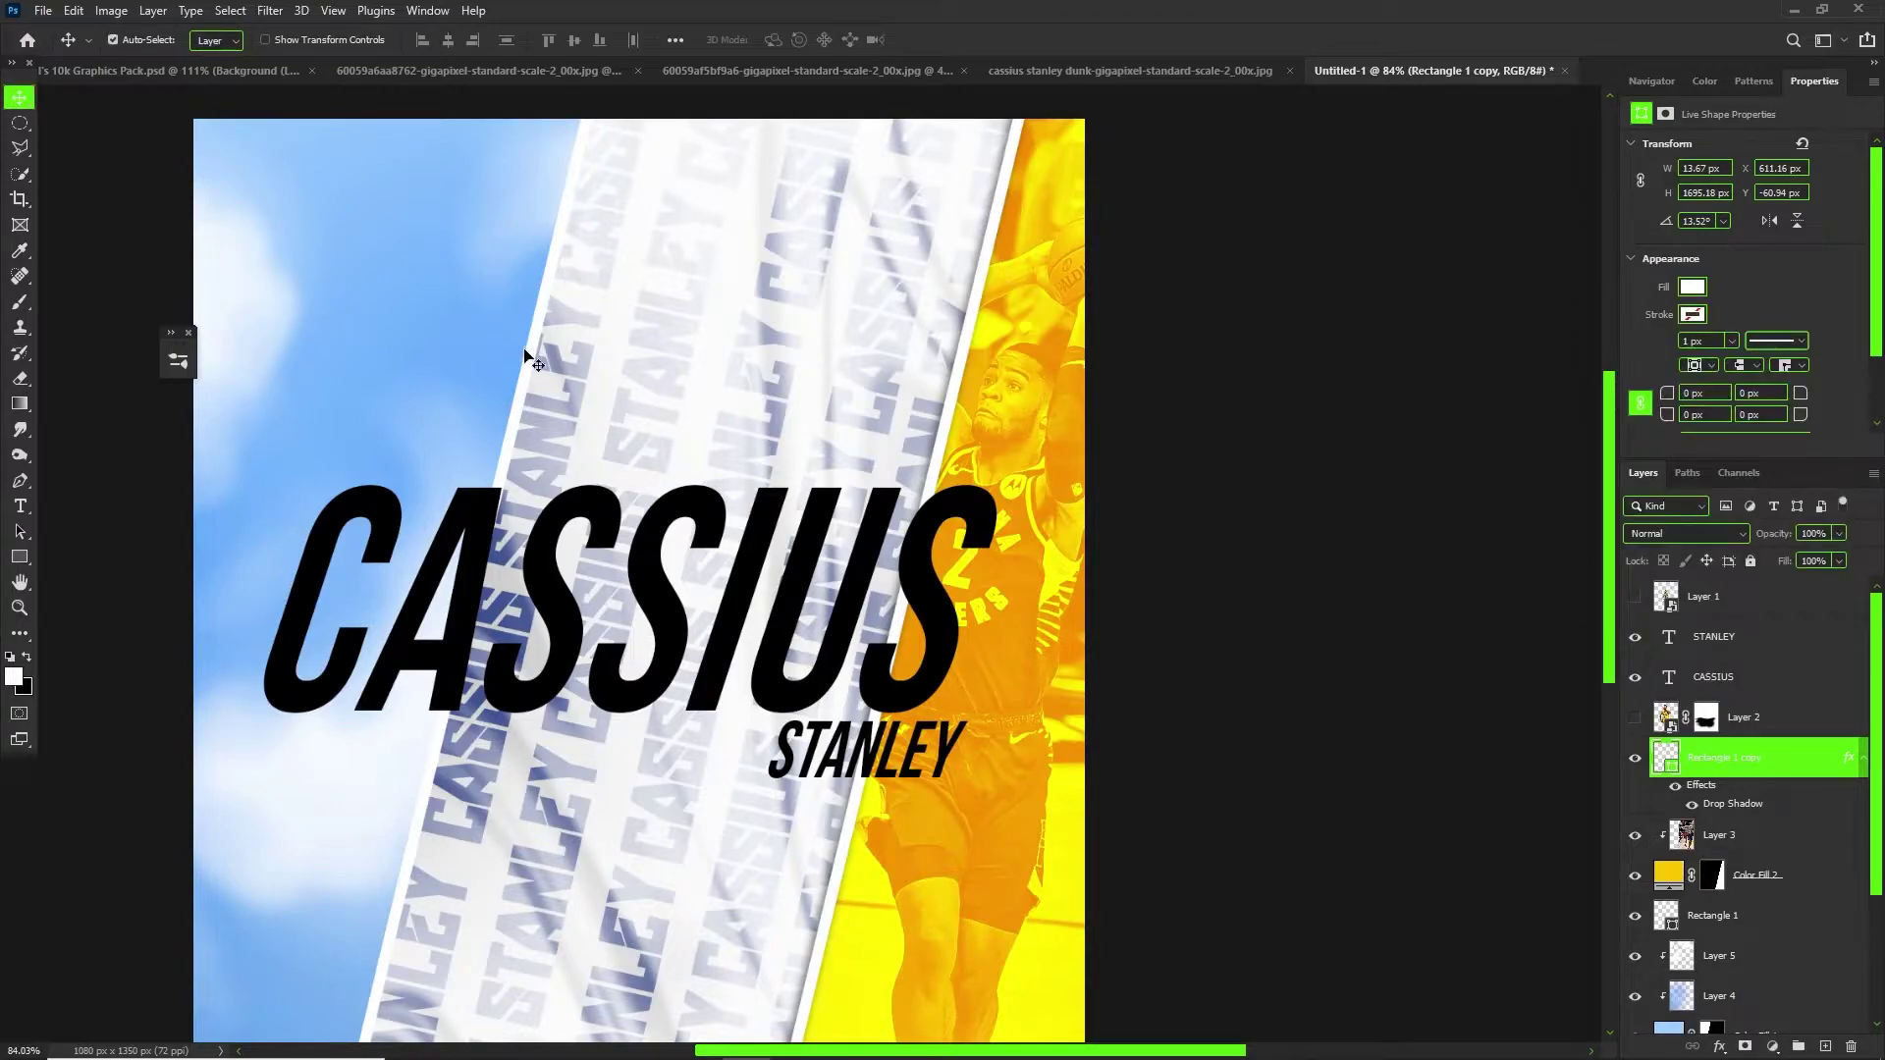
Add a drop shadow to the white bar along the cloud panel's edge.
{"action": "left_click", "coordinate": [532, 358]}
{"action": "left_click", "coordinate": [1718, 1046]}
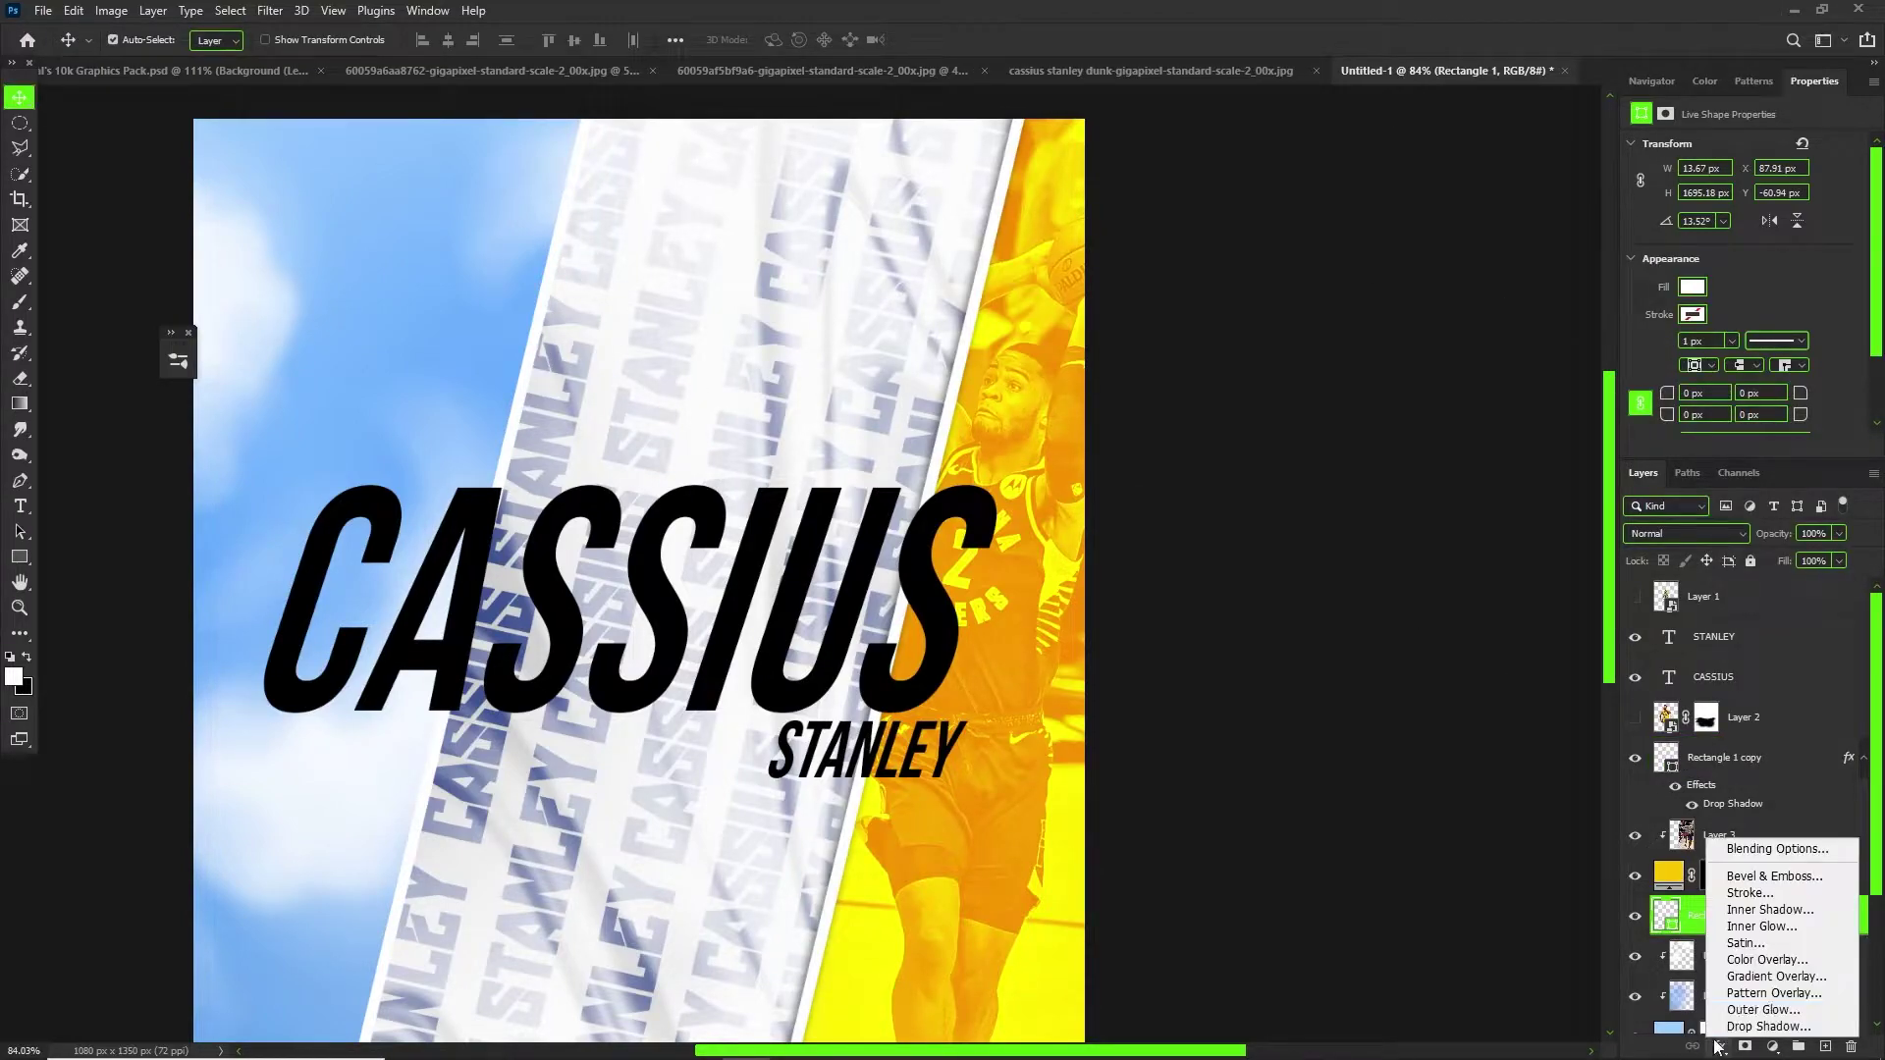
{"action": "left_click", "coordinate": [1723, 1017]}
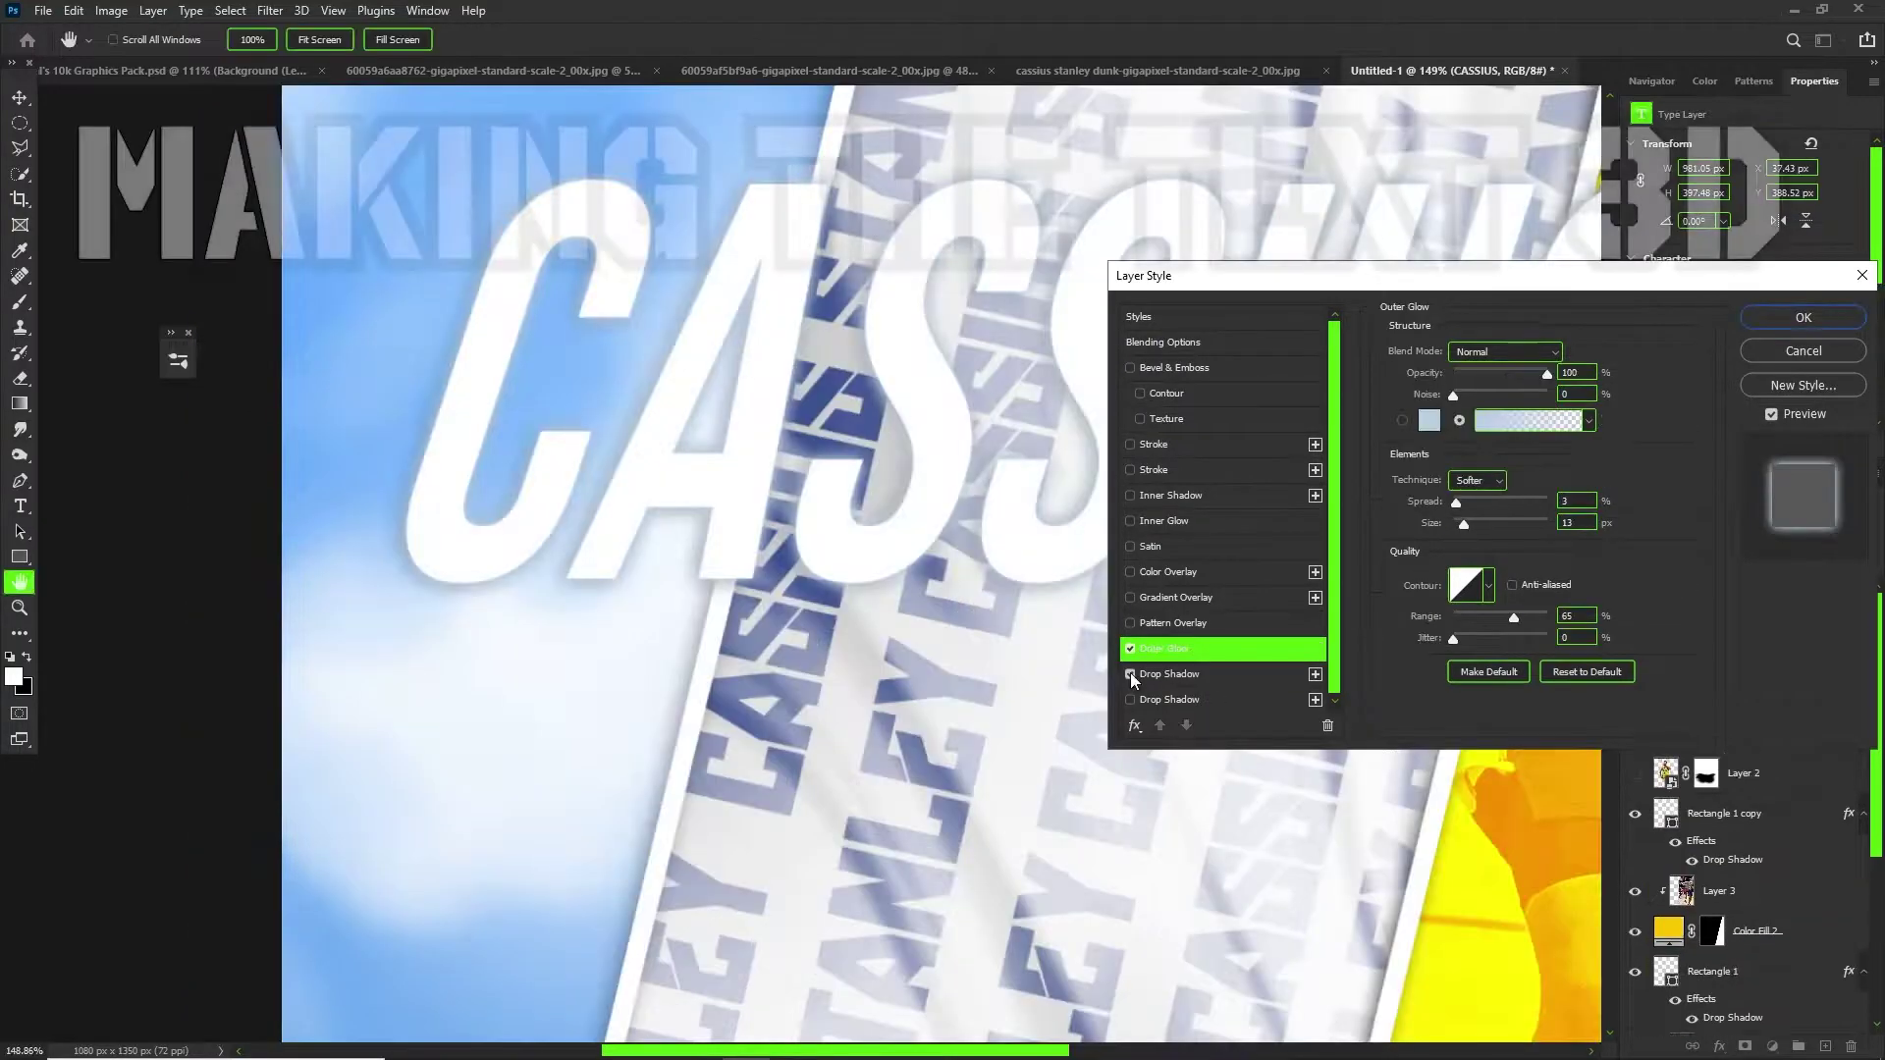
Give the CASSIUS text a hard drop shadow with 100% opacity, 18 px distance and 0 px size, and turn off its outer glow.
{"action": "left_click", "coordinate": [1132, 675]}
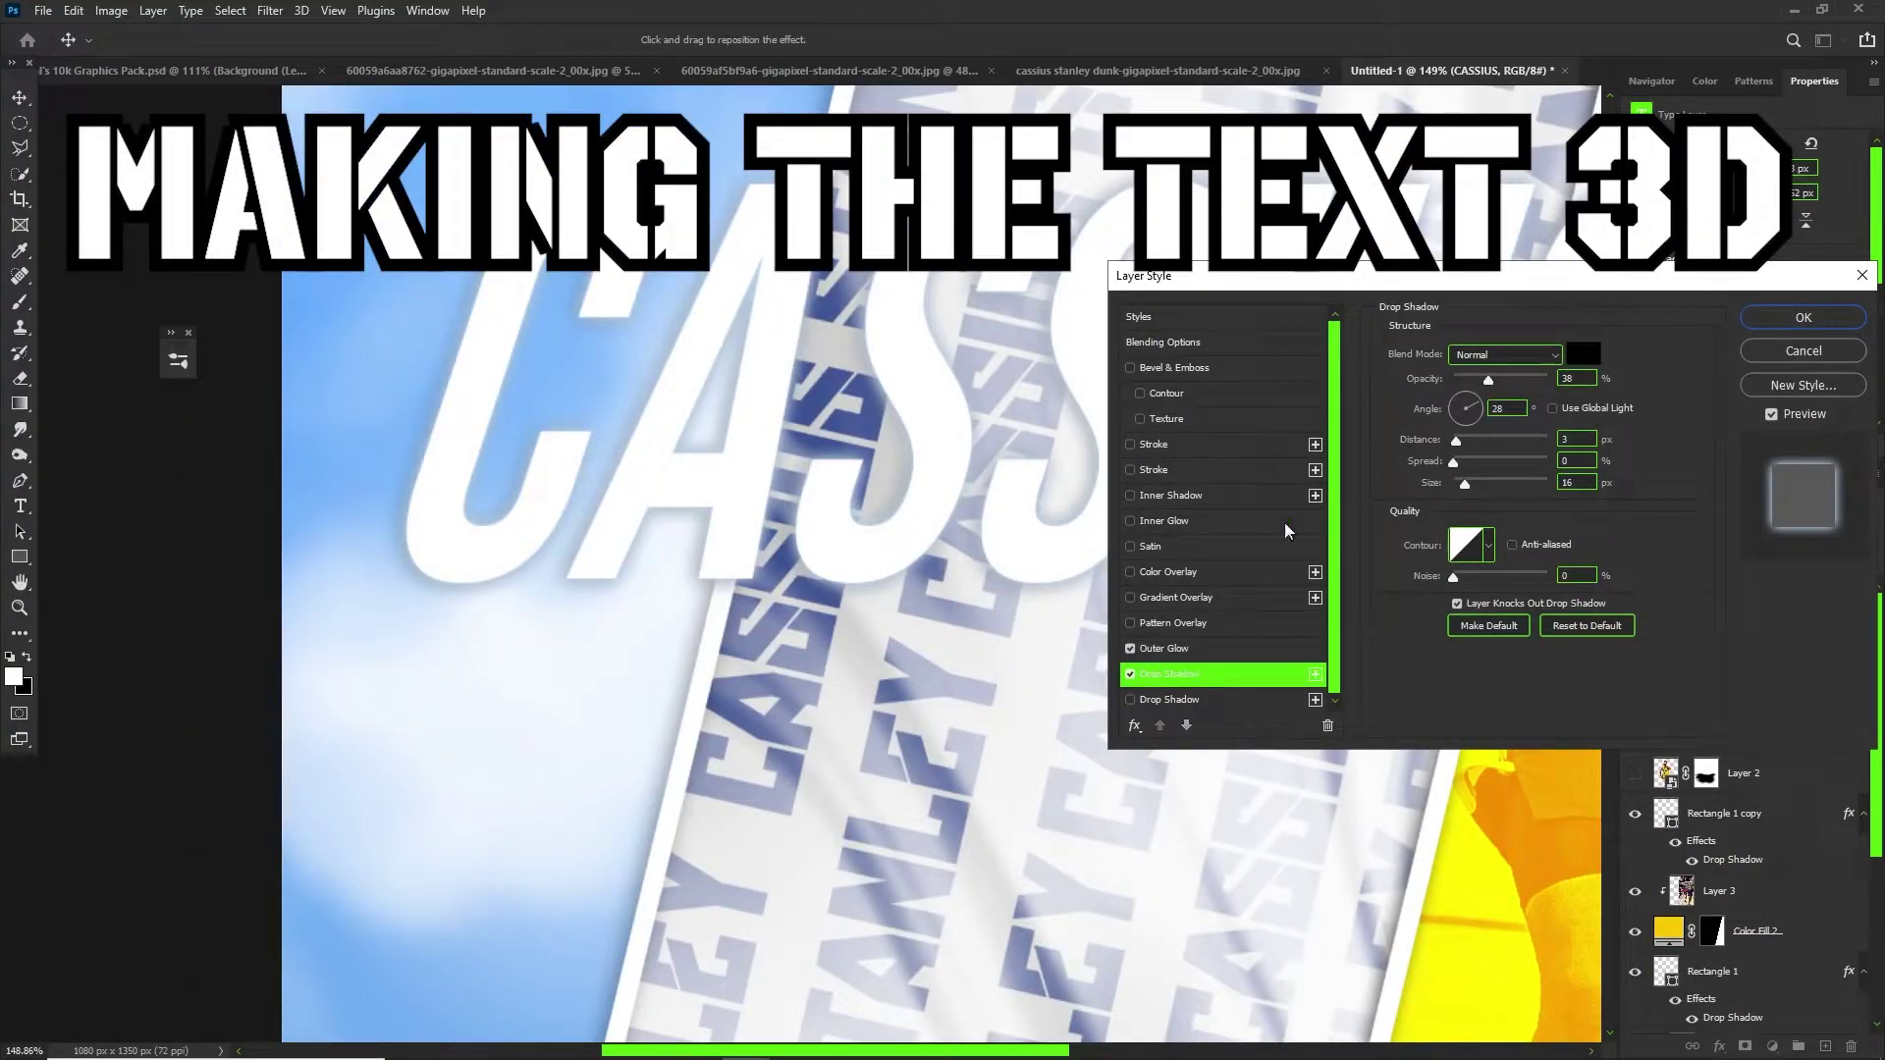
{"action": "left_click", "coordinate": [1130, 649]}
{"action": "left_click_drag", "start_coordinate": [1487, 379], "coordinate": [1550, 379]}
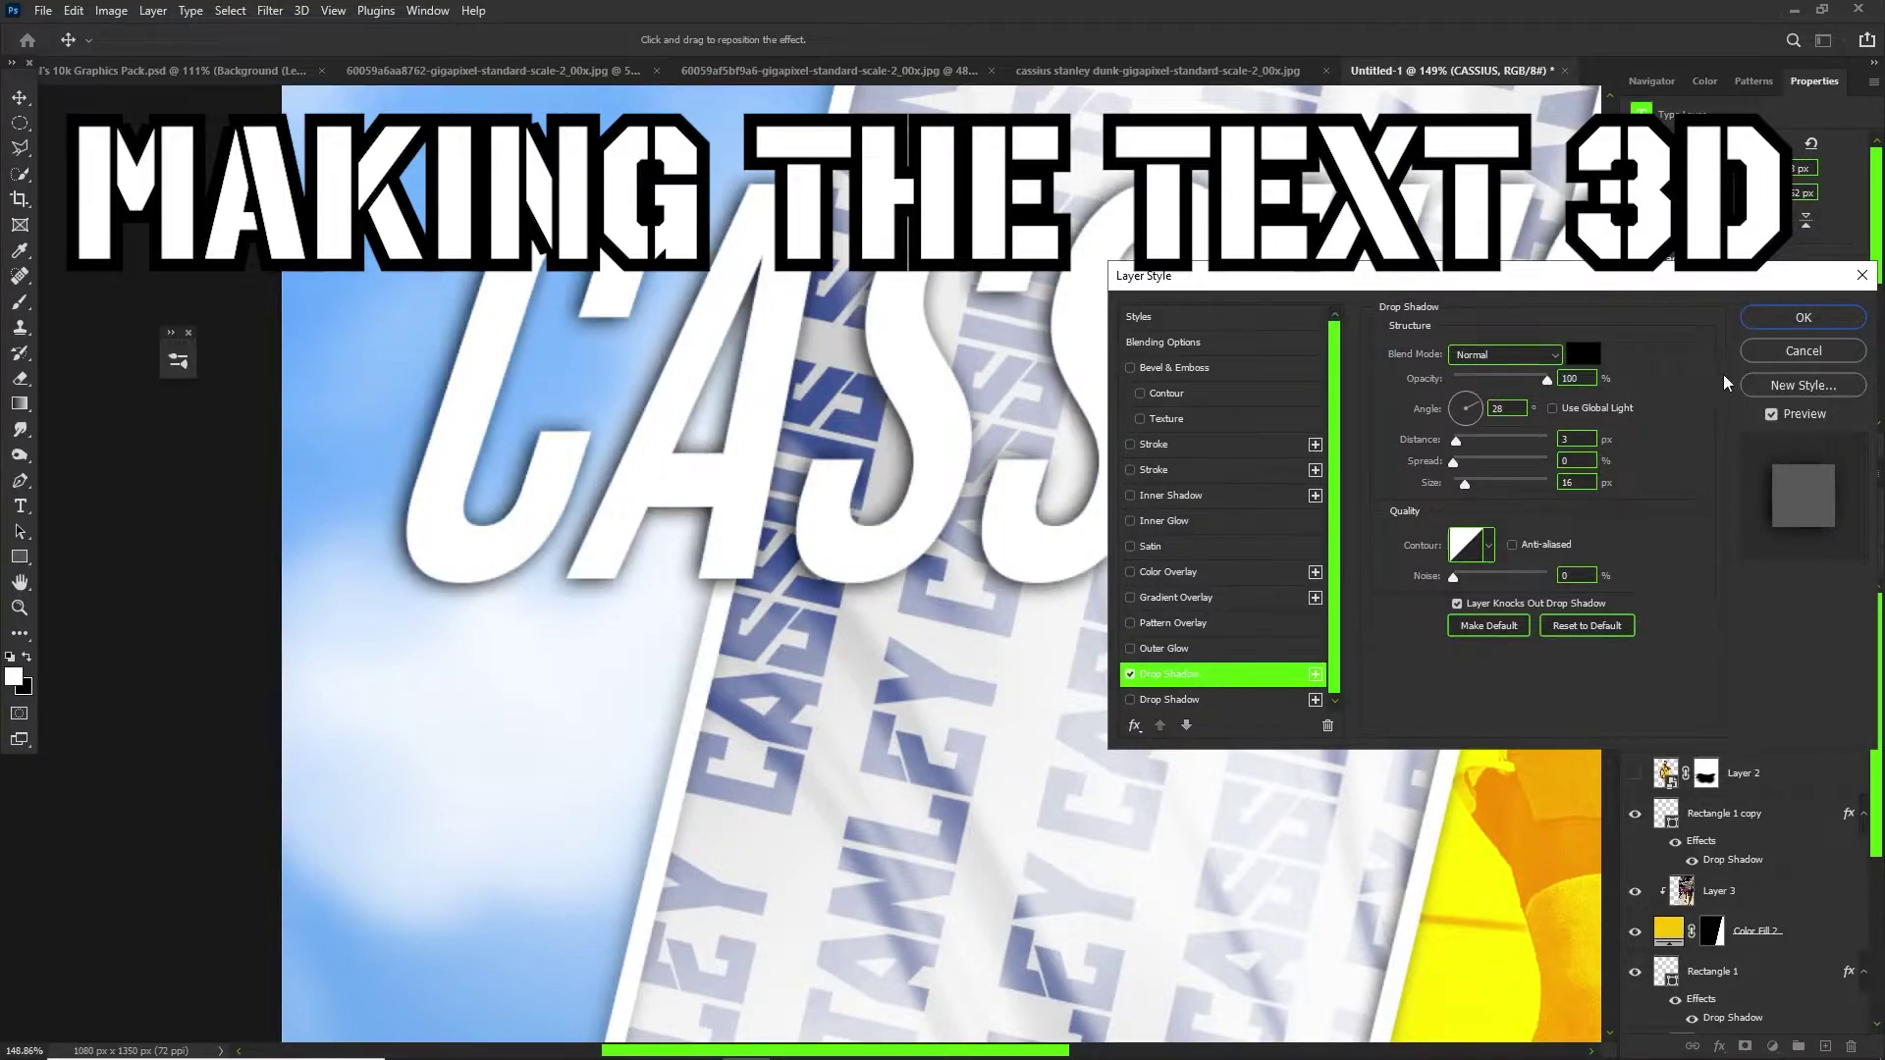
{"action": "left_click_drag", "start_coordinate": [1465, 483], "coordinate": [1420, 456]}
{"action": "left_click", "coordinate": [1780, 326]}
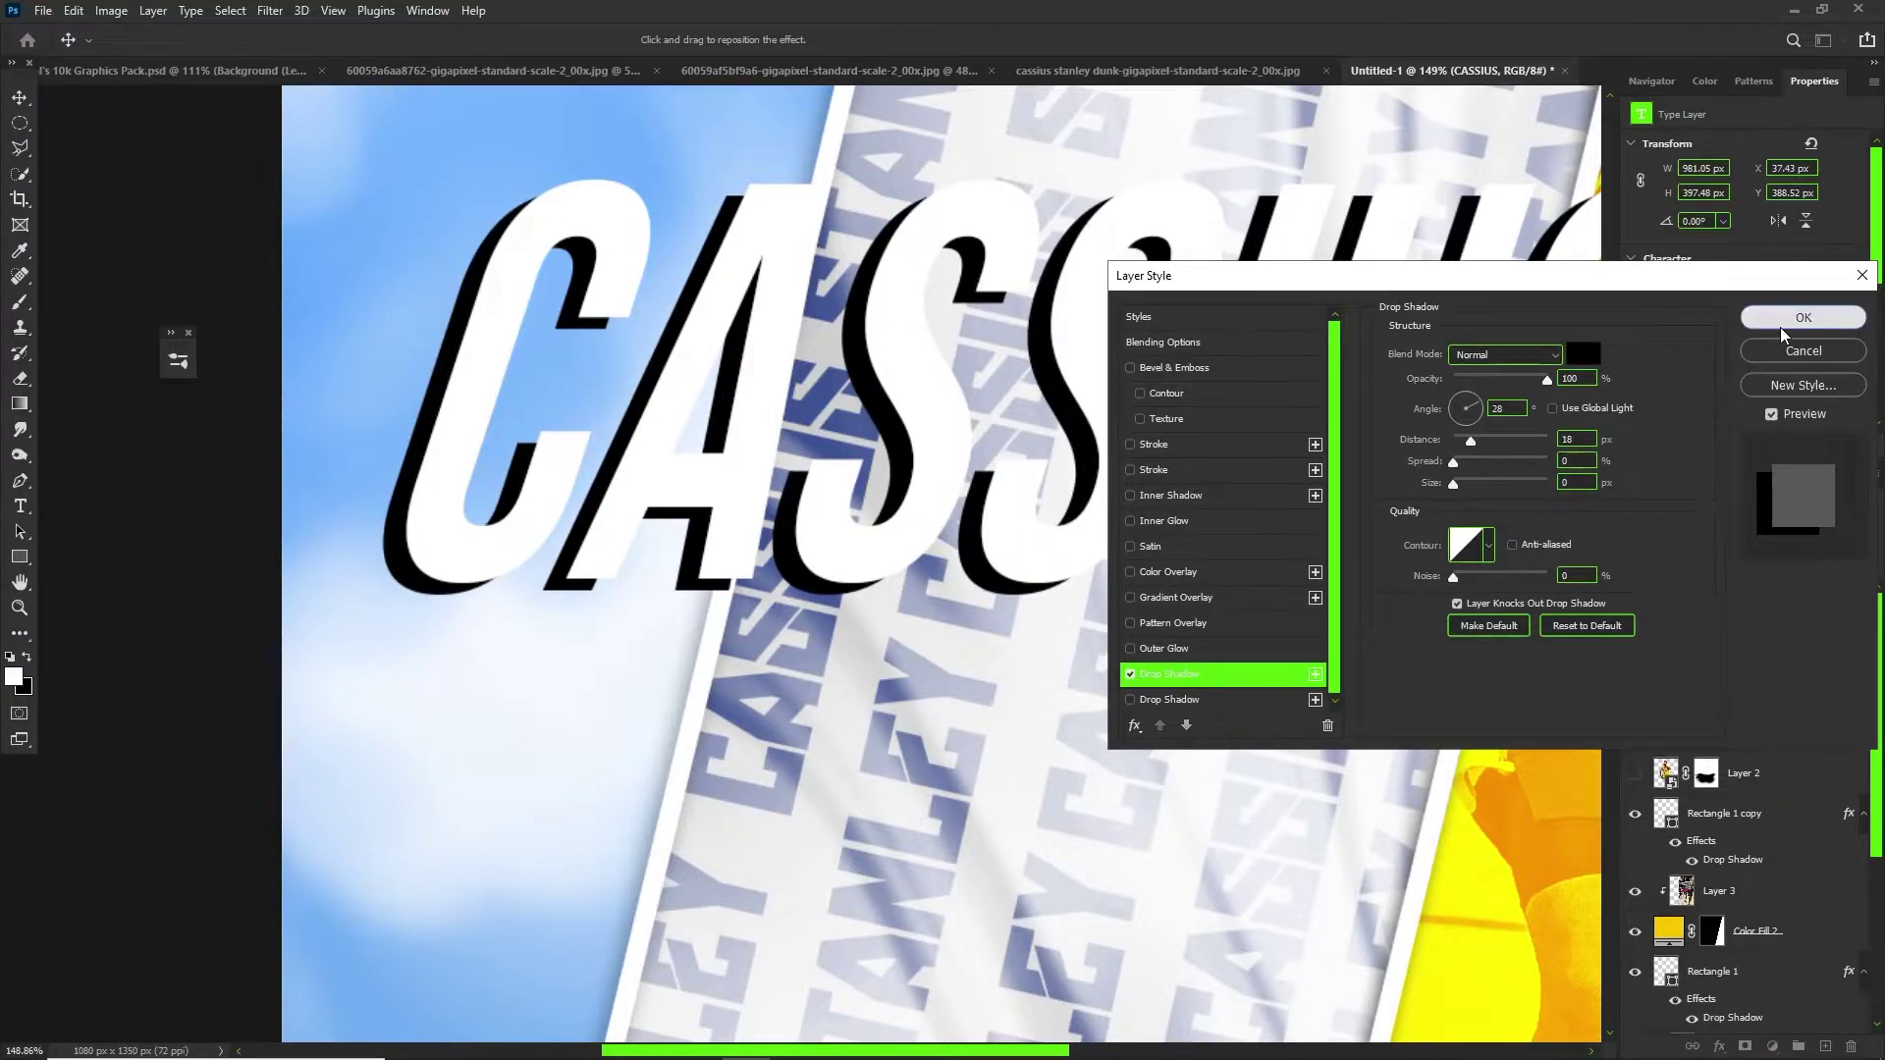
Add a new empty layer directly beneath the CASSIUS text and activate the Pen tool.
{"action": "scroll", "coordinate": [962, 355], "scroll_direction": "down", "scroll_amount": 5}
{"action": "scroll", "coordinate": [785, 299], "scroll_direction": "up", "scroll_amount": 4}
{"action": "scroll", "coordinate": [866, 319], "scroll_direction": "up", "scroll_amount": 1}
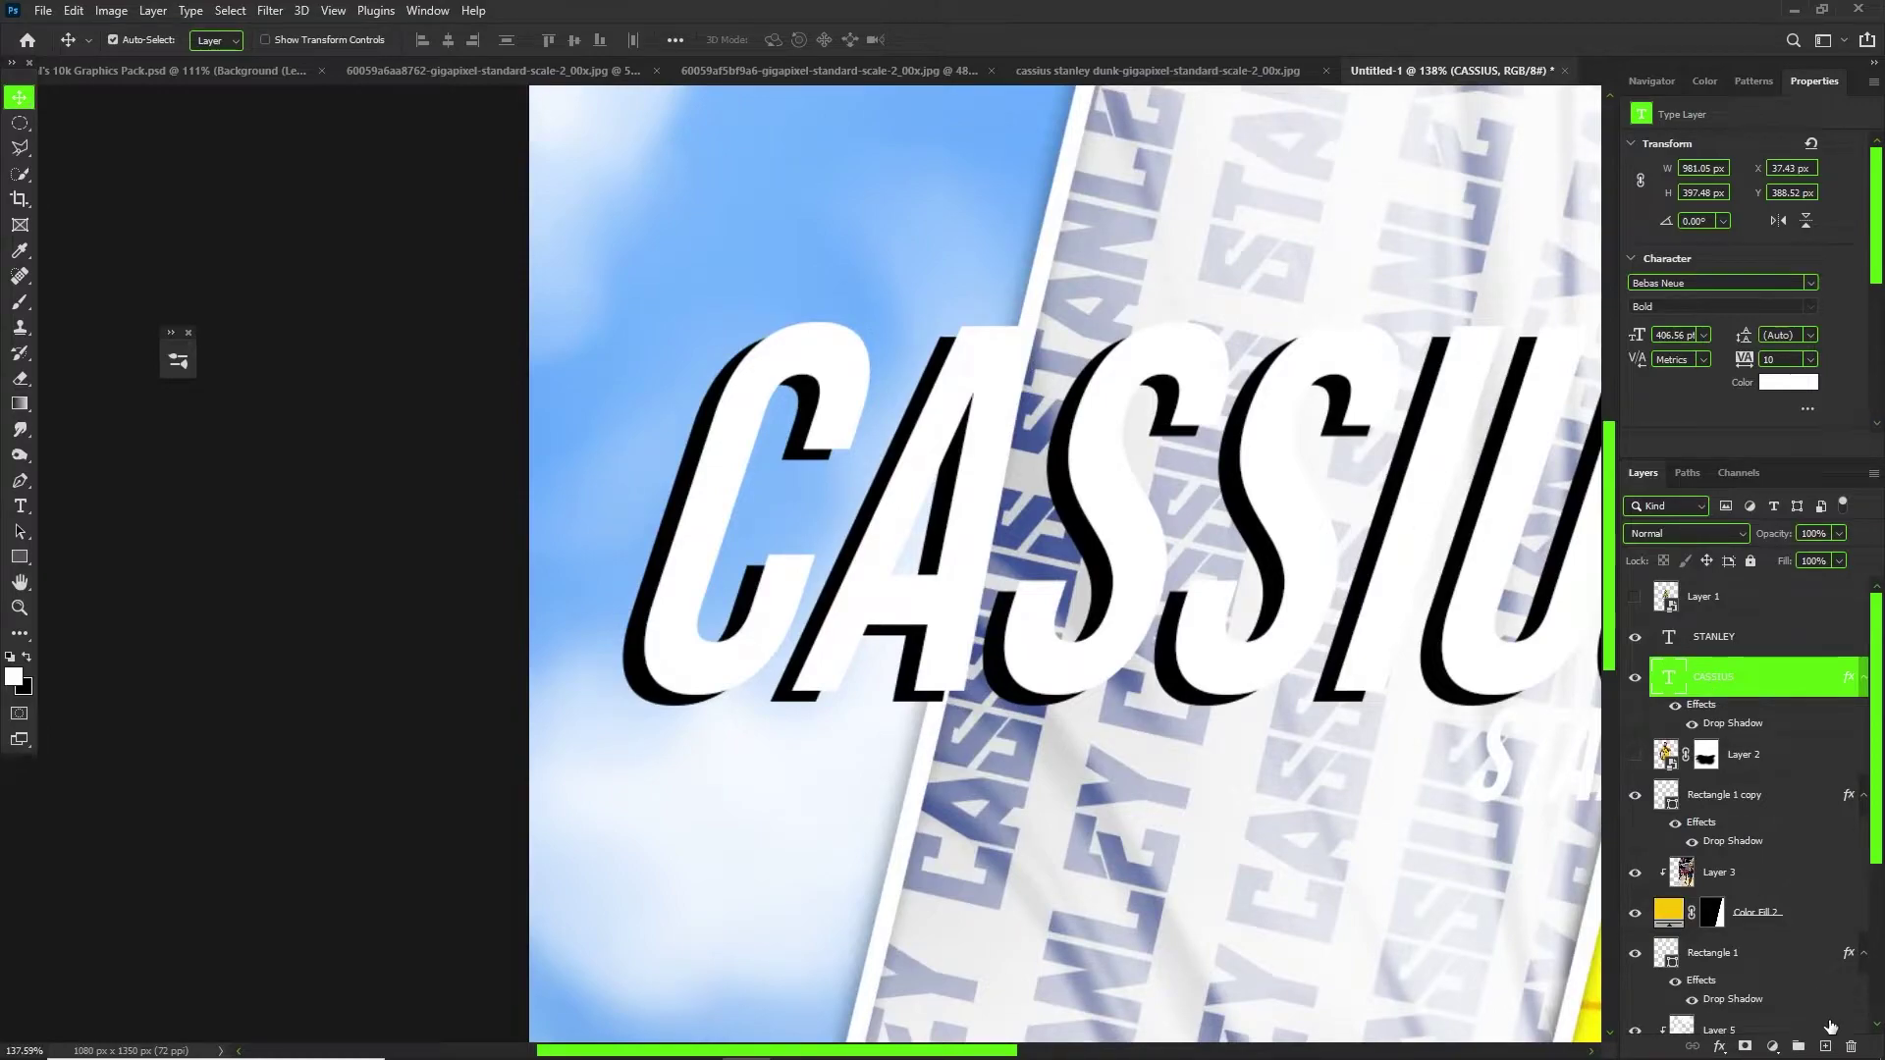
{"action": "left_click", "coordinate": [1825, 1047], "text": "ctrl"}
{"action": "key", "text": "o"}
{"action": "key", "text": "p"}
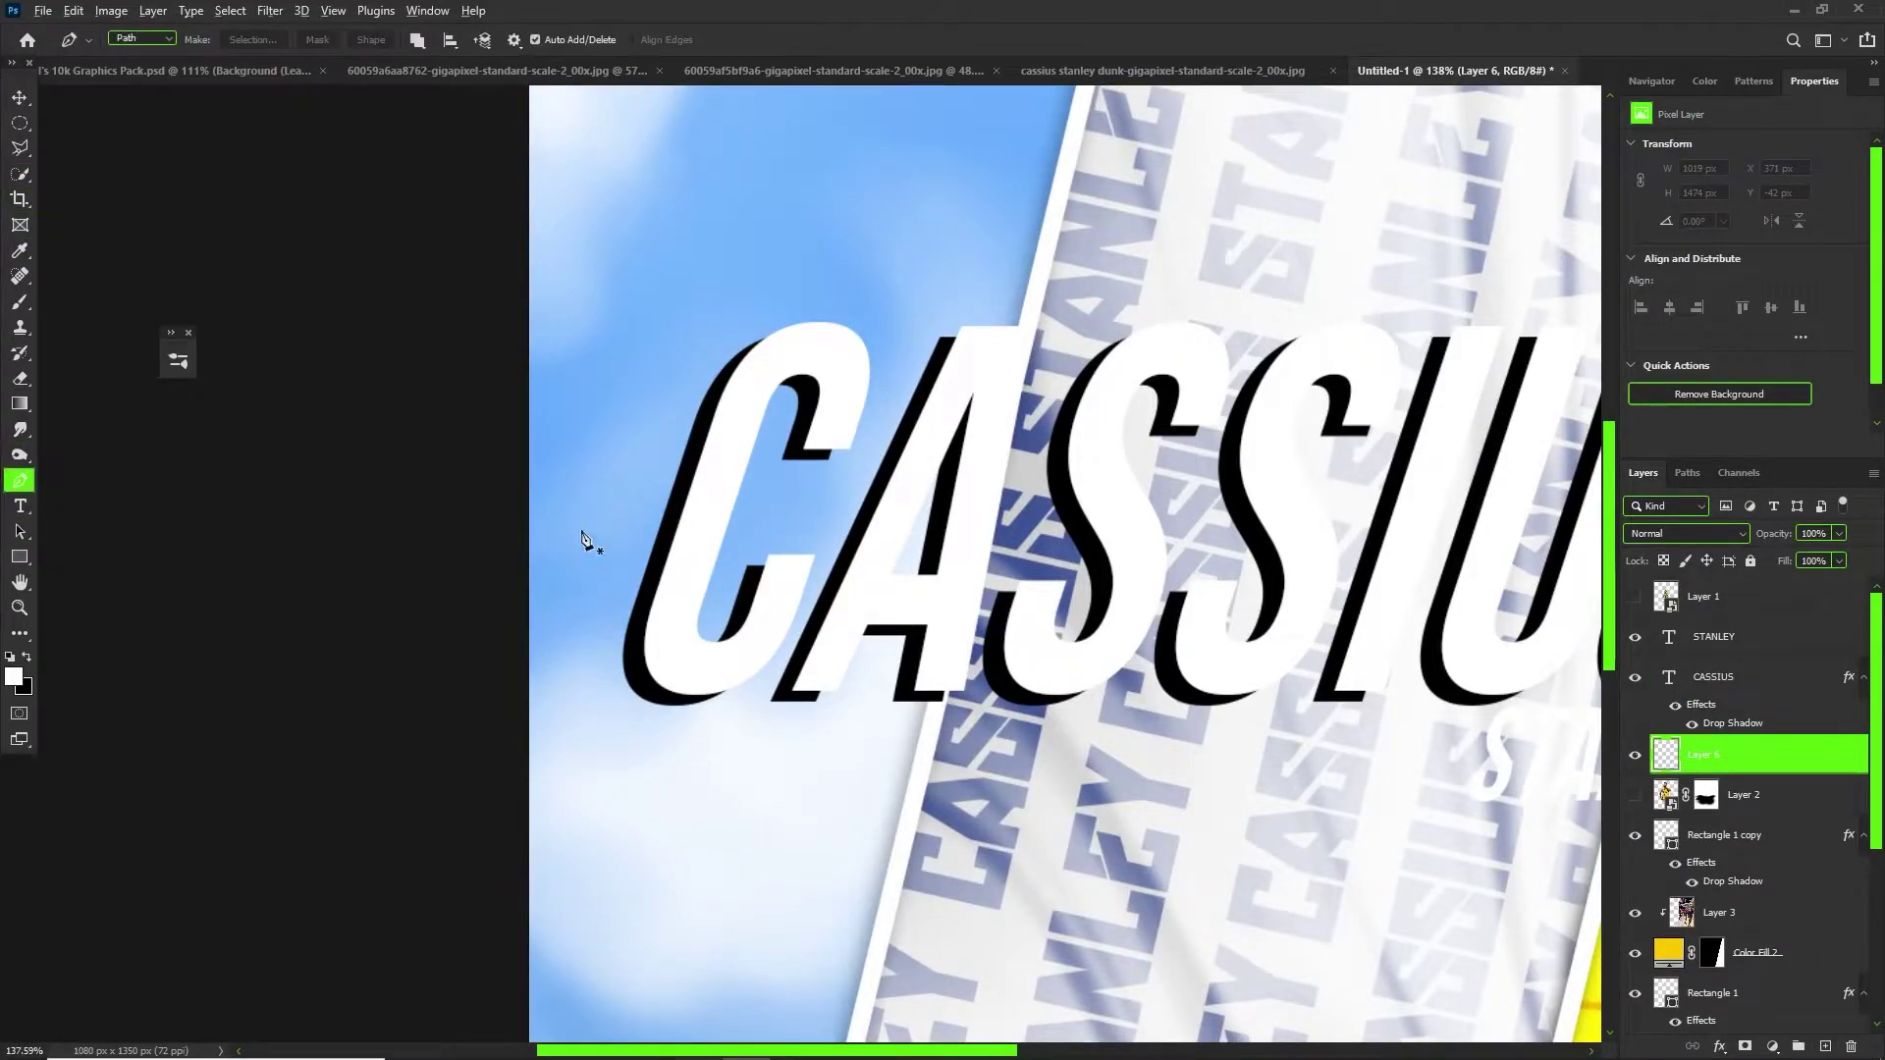
Trace the gap between the C's lower curve and its shadow with the Pen tool and convert the path to a selection with 0 px feather.
{"action": "scroll", "coordinate": [724, 821], "scroll_direction": "up", "scroll_amount": 5}
{"action": "left_click", "coordinate": [672, 846]}
{"action": "left_click_drag", "start_coordinate": [883, 741], "coordinate": [968, 655]}
{"action": "key", "text": "ctrl+z"}
{"action": "left_click_drag", "start_coordinate": [893, 735], "coordinate": [972, 645]}
{"action": "key", "text": "ctrl+z"}
{"action": "left_click_drag", "start_coordinate": [854, 769], "coordinate": [957, 678]}
{"action": "left_click", "coordinate": [965, 642]}
{"action": "left_click", "coordinate": [966, 619]}
{"action": "left_click_drag", "start_coordinate": [924, 610], "coordinate": [913, 611]}
{"action": "left_click_drag", "start_coordinate": [793, 722], "coordinate": [751, 743]}
{"action": "left_click_drag", "start_coordinate": [657, 778], "coordinate": [638, 793]}
{"action": "right_click", "coordinate": [580, 754]}
{"action": "left_click", "coordinate": [687, 330]}
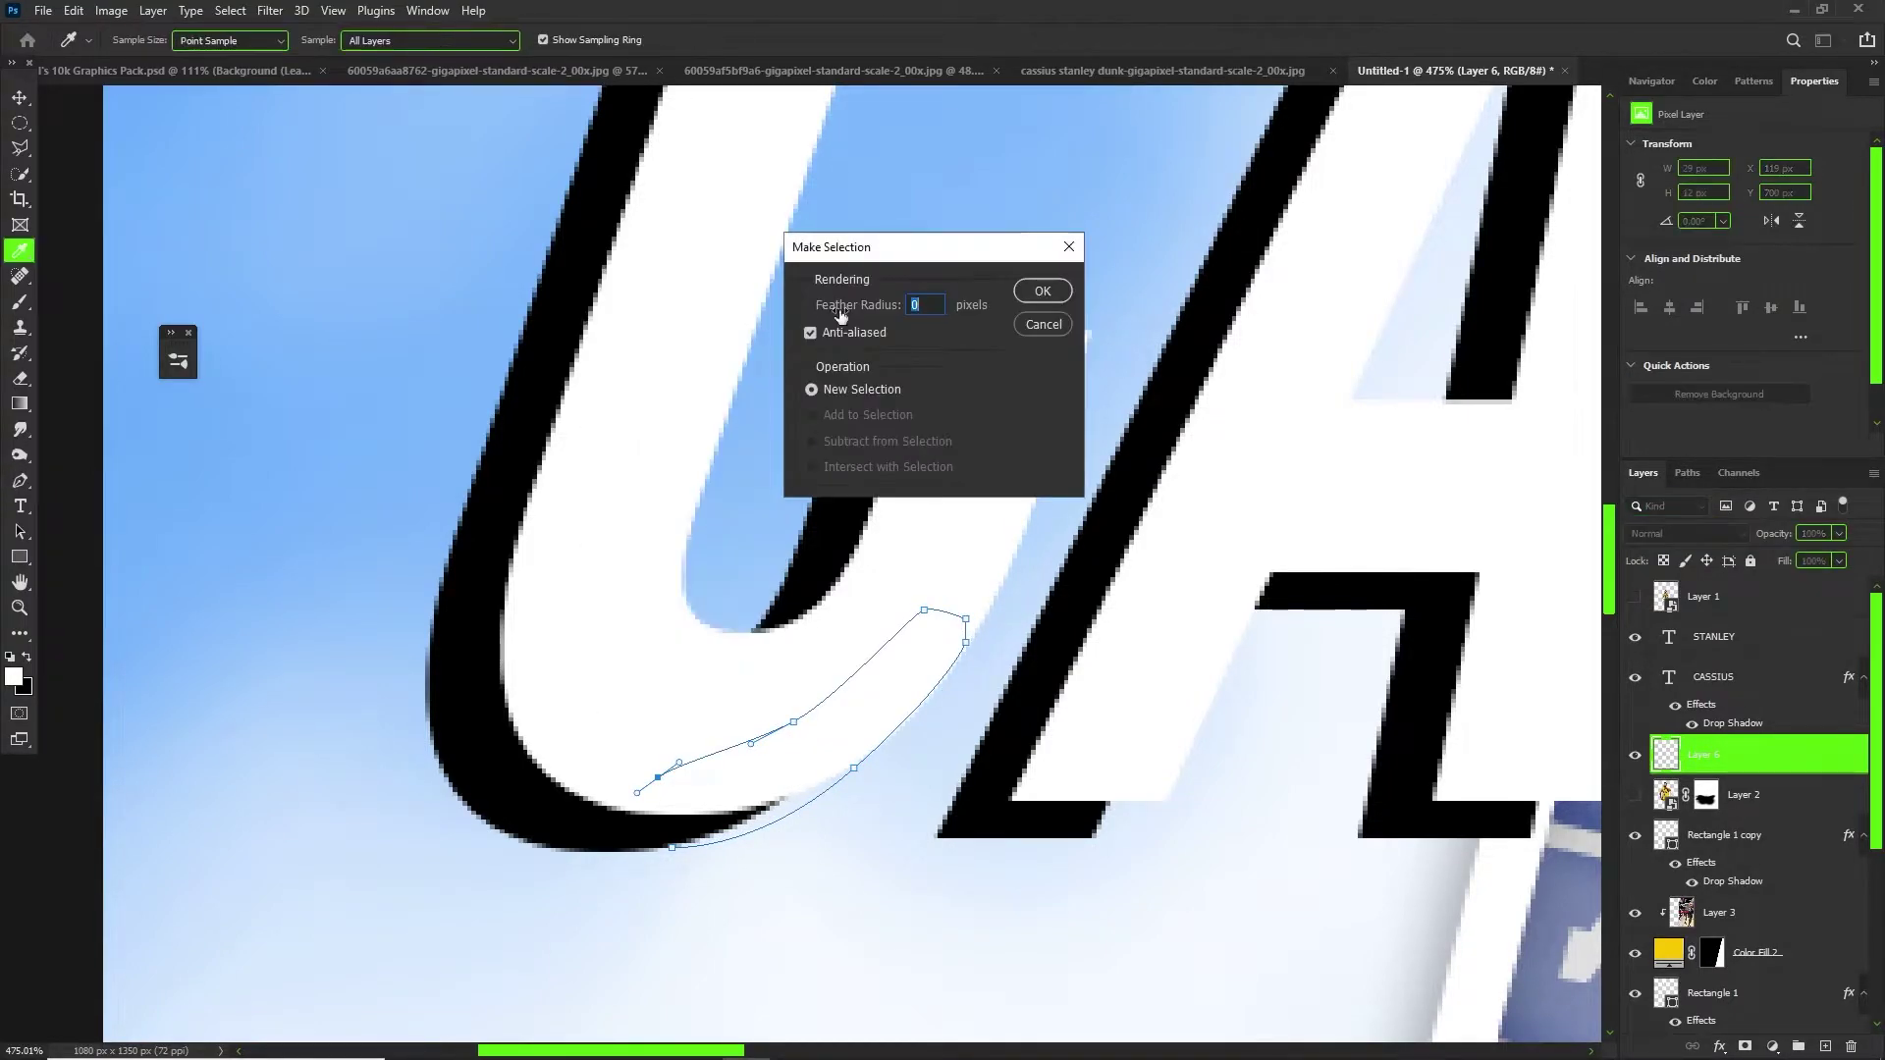
{"action": "left_click", "coordinate": [1039, 291]}
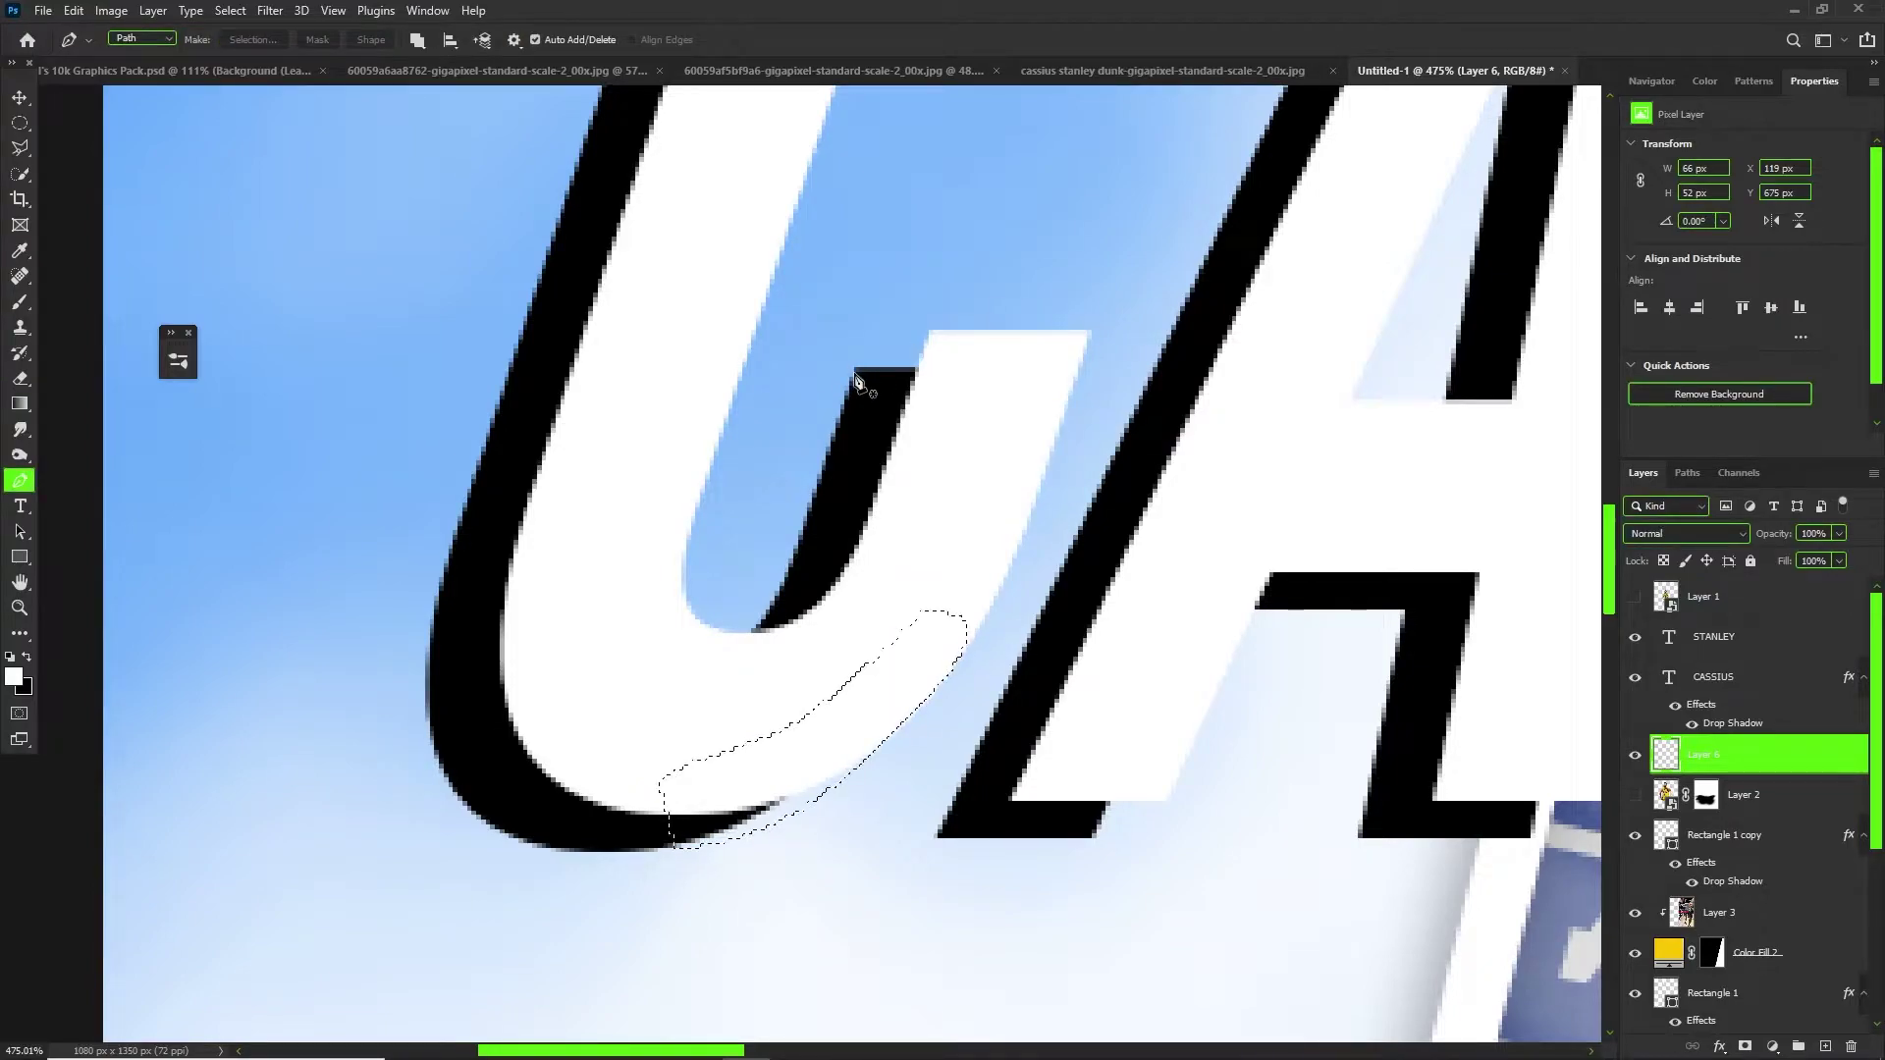
Trace the corner gap at the tip of the C's lower arm and add it to the selection with 0 px feather.
{"action": "left_click", "coordinate": [859, 369]}
{"action": "left_click", "coordinate": [933, 331]}
{"action": "left_click", "coordinate": [932, 409]}
{"action": "left_click", "coordinate": [862, 460]}
{"action": "right_click", "coordinate": [901, 470]}
{"action": "left_click", "coordinate": [916, 498]}
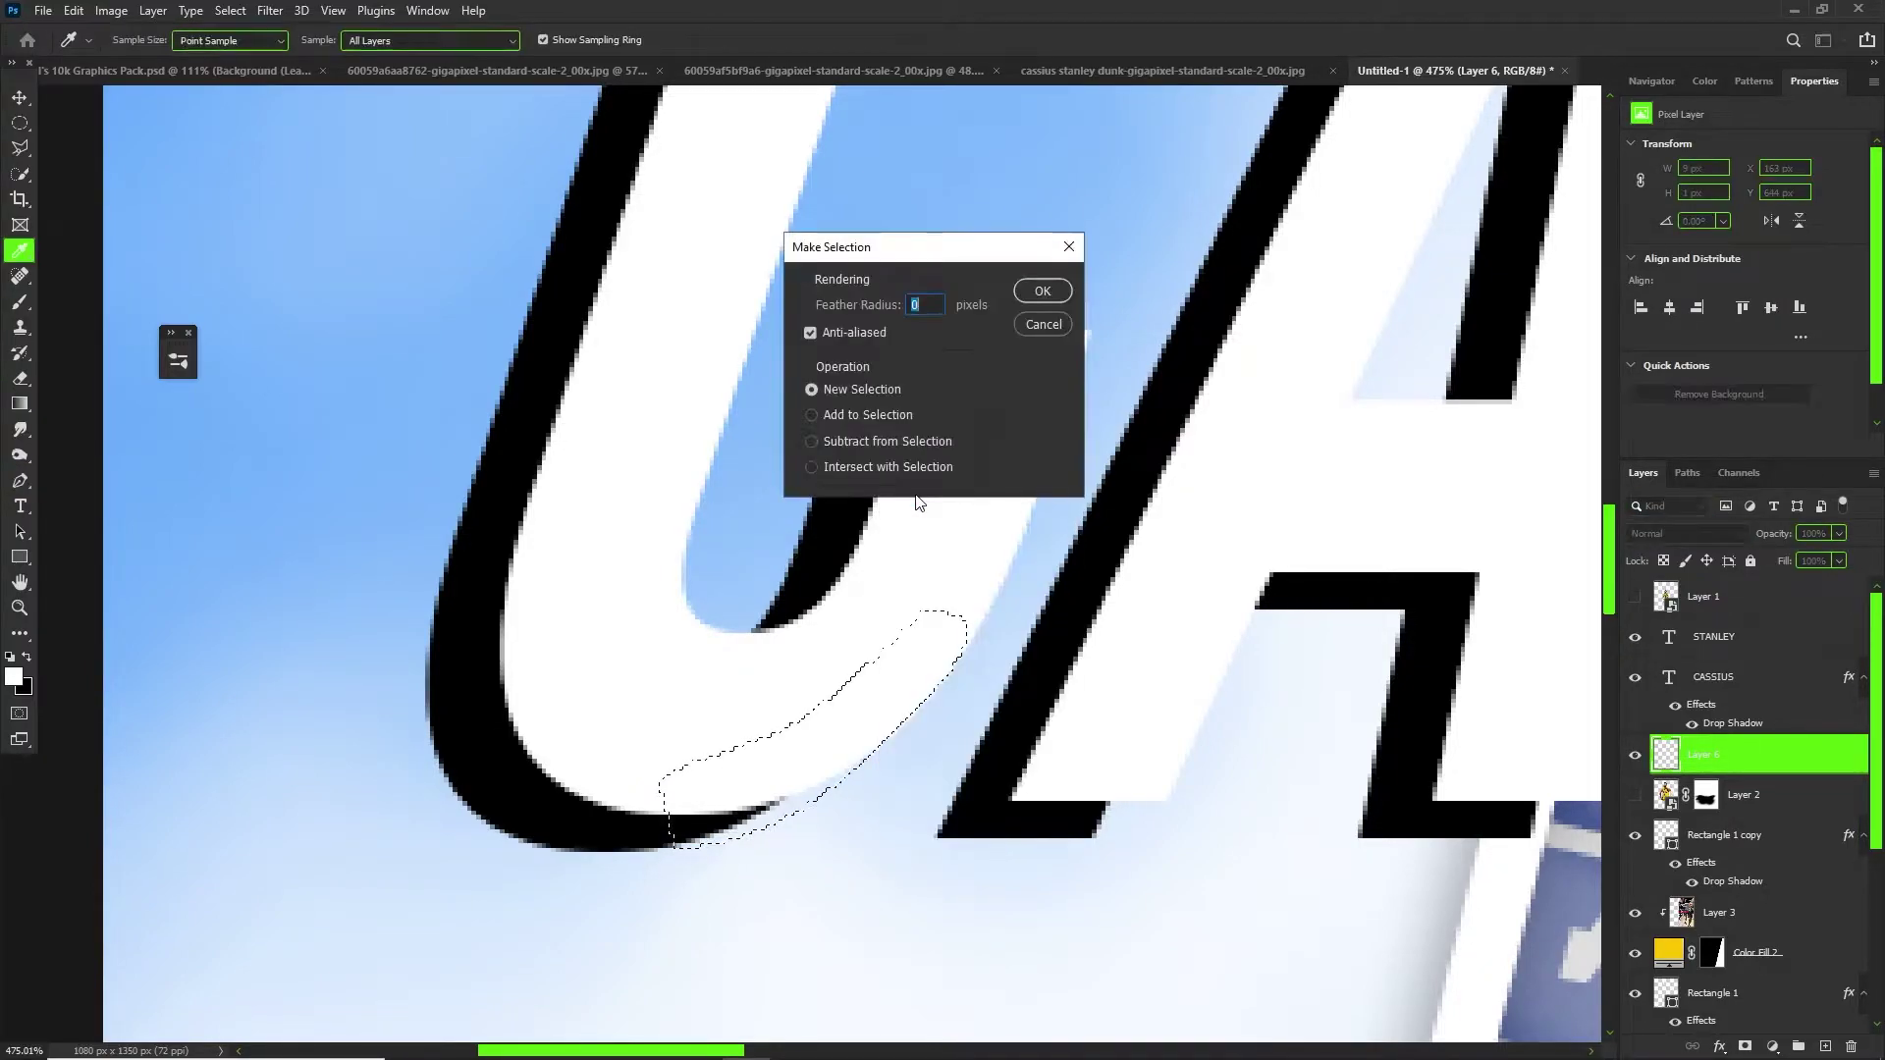
{"action": "left_click", "coordinate": [1030, 294]}
Trace the gap between the end of the C's upper arm and its shadow and add it to the selection.
{"action": "scroll", "coordinate": [927, 329], "scroll_direction": "down", "scroll_amount": 4}
{"action": "scroll", "coordinate": [982, 343], "scroll_direction": "up", "scroll_amount": 2}
{"action": "scroll", "coordinate": [1005, 366], "scroll_direction": "up", "scroll_amount": 5}
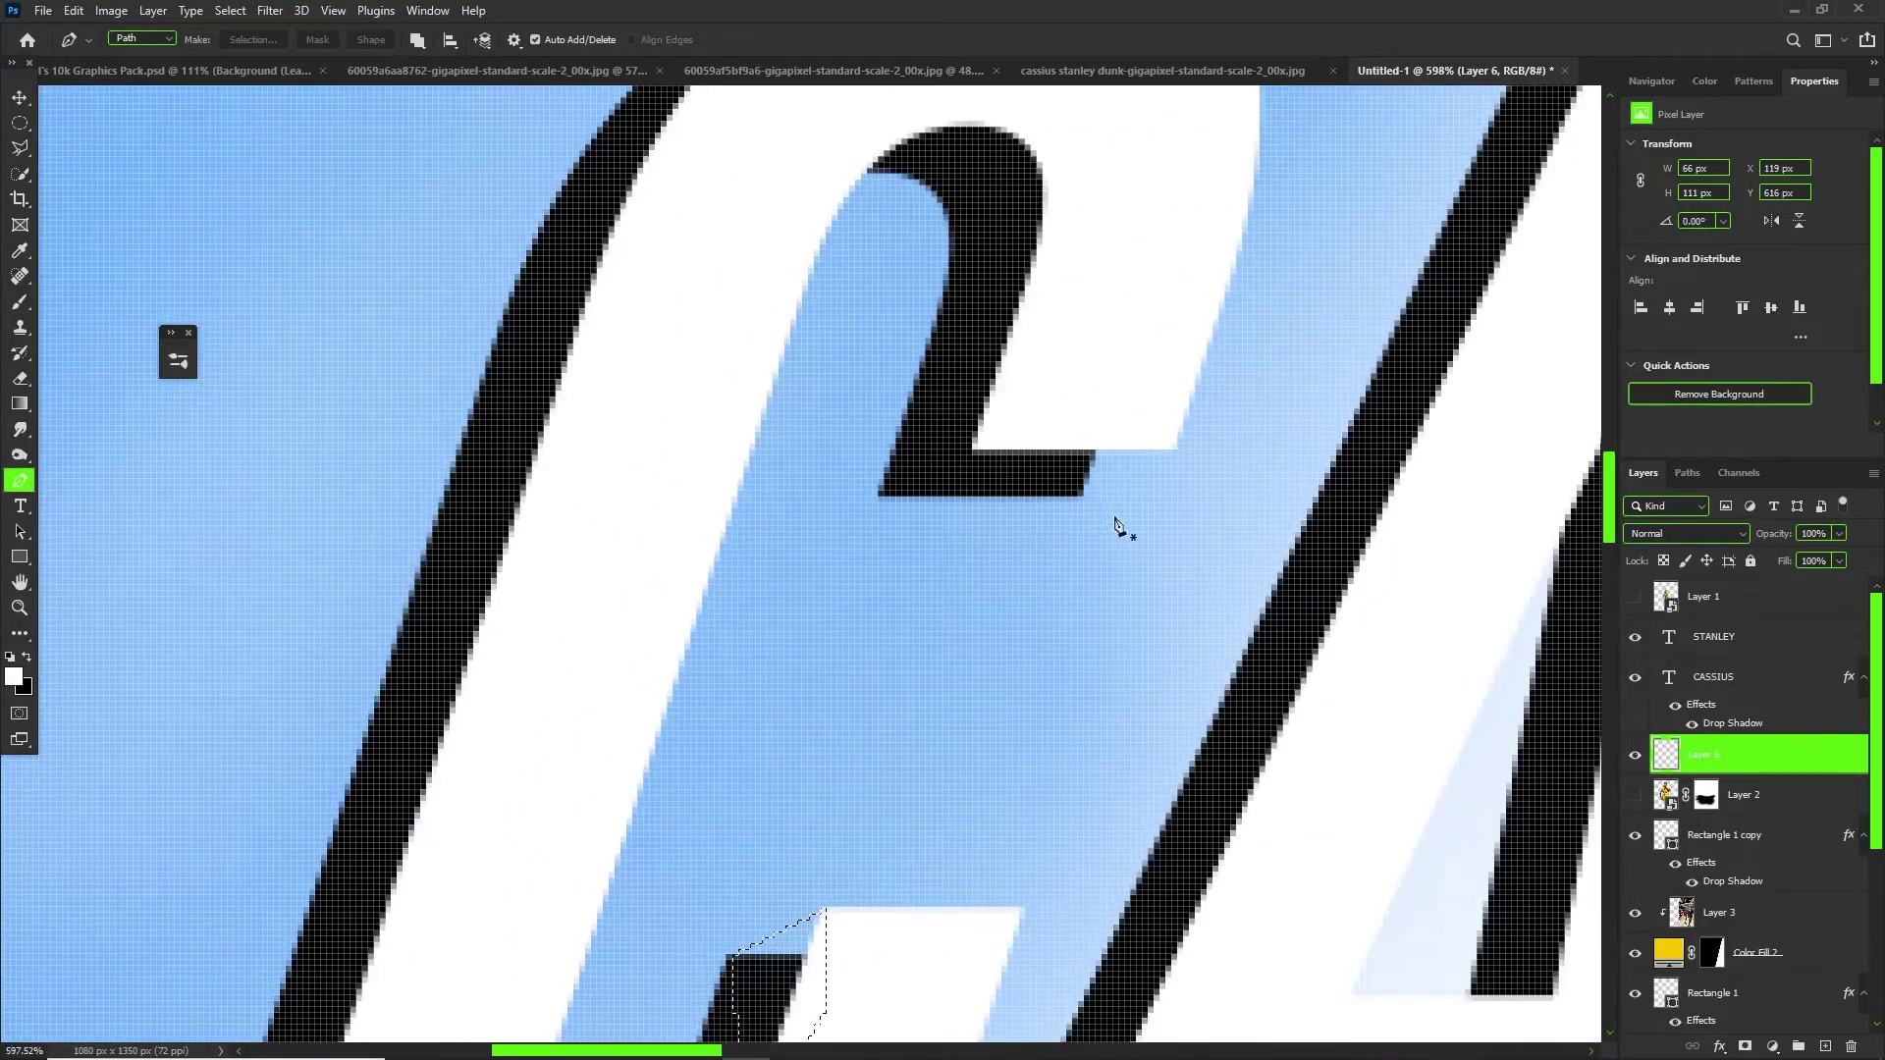
{"action": "scroll", "coordinate": [1115, 526], "scroll_direction": "up", "scroll_amount": 2}
{"action": "left_click", "coordinate": [1078, 494]}
{"action": "left_click", "coordinate": [1209, 428]}
{"action": "left_click", "coordinate": [1186, 369]}
{"action": "left_click", "coordinate": [1115, 345]}
{"action": "left_click", "coordinate": [1054, 377]}
{"action": "left_click", "coordinate": [983, 447]}
{"action": "left_click", "coordinate": [975, 471]}
{"action": "right_click", "coordinate": [1061, 371]}
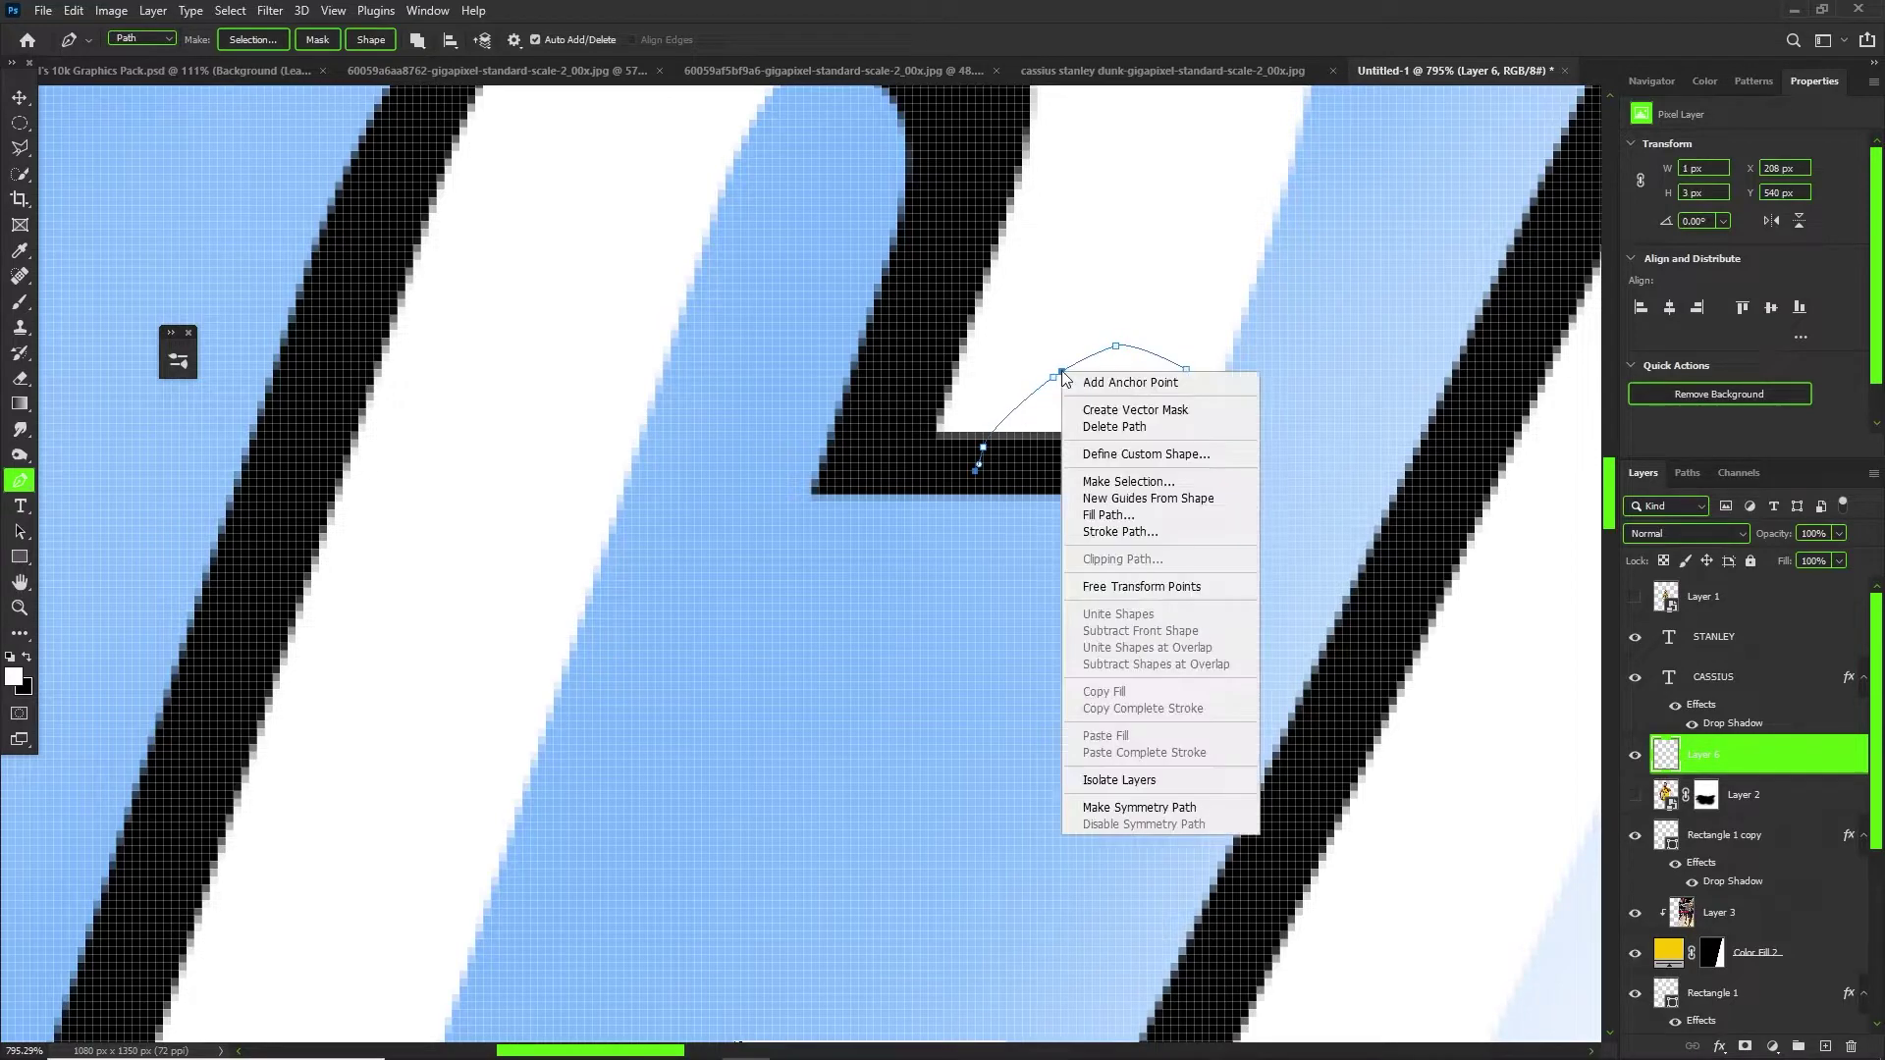
{"action": "left_click", "coordinate": [1128, 481]}
{"action": "key", "text": "Return"}
{"action": "scroll", "coordinate": [982, 392], "scroll_direction": "down", "scroll_amount": 5}
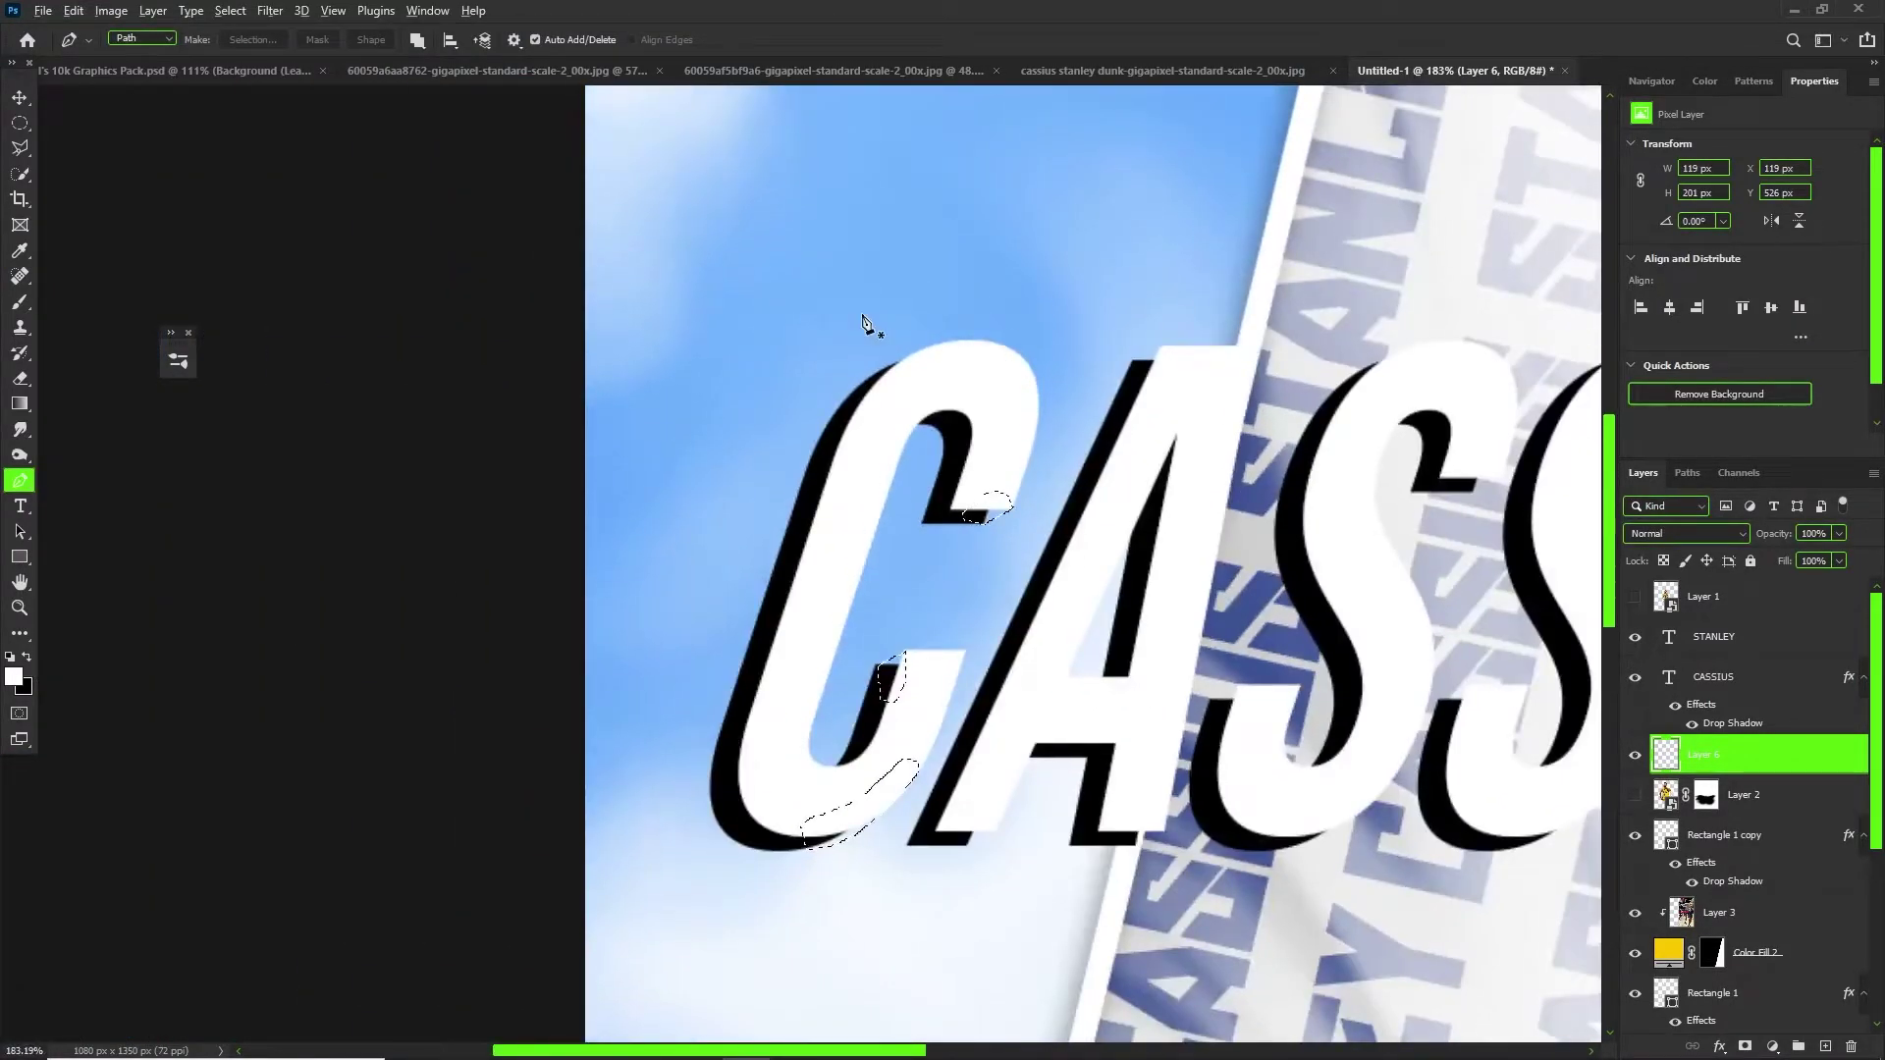
Trace the shadow gap at the C's top curve and those on the remaining CASSIUS letters, adding each to the selection.
{"action": "scroll", "coordinate": [892, 399], "scroll_direction": "up", "scroll_amount": 5}
{"action": "left_click_drag", "start_coordinate": [938, 389], "coordinate": [807, 451]}
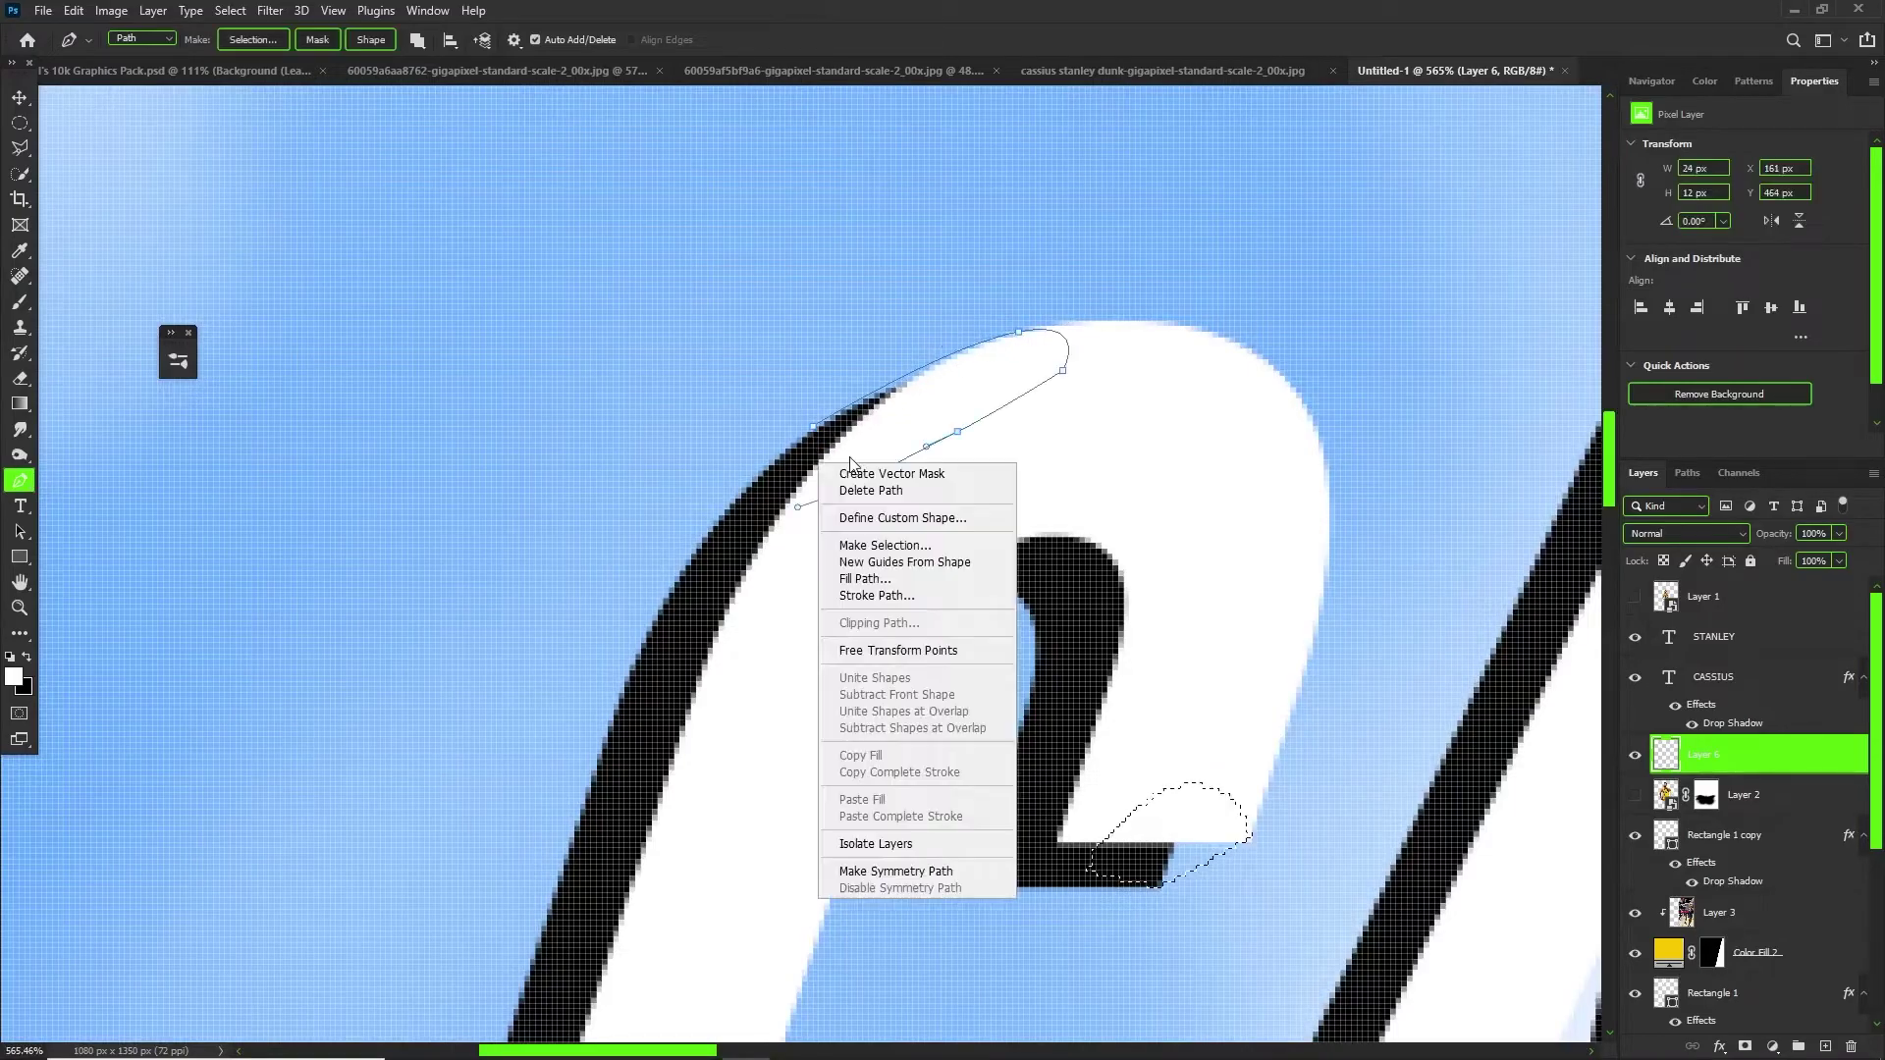
{"action": "left_click_drag", "start_coordinate": [750, 692], "coordinate": [1078, 568]}
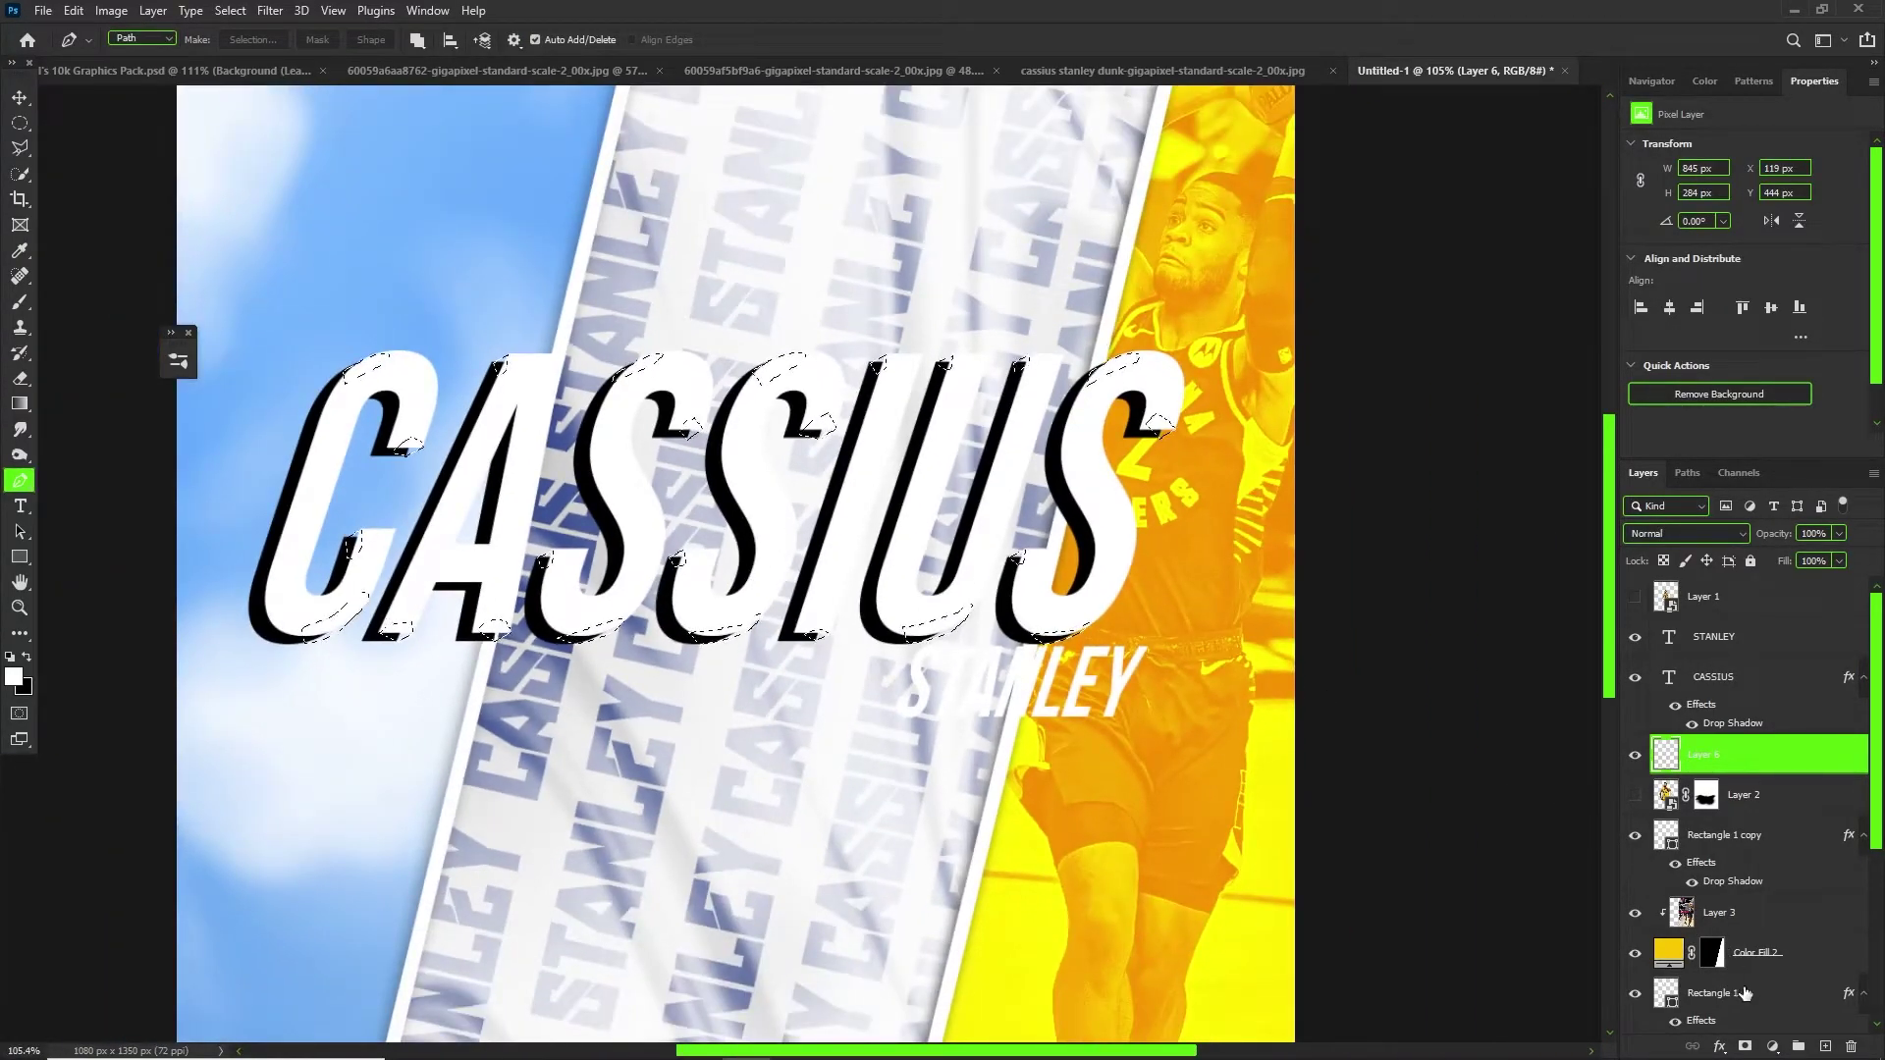
Fill the selected shadow gaps with a solid color fill layer set to black (000000).
{"action": "left_click", "coordinate": [1771, 1047]}
{"action": "left_click", "coordinate": [1768, 705]}
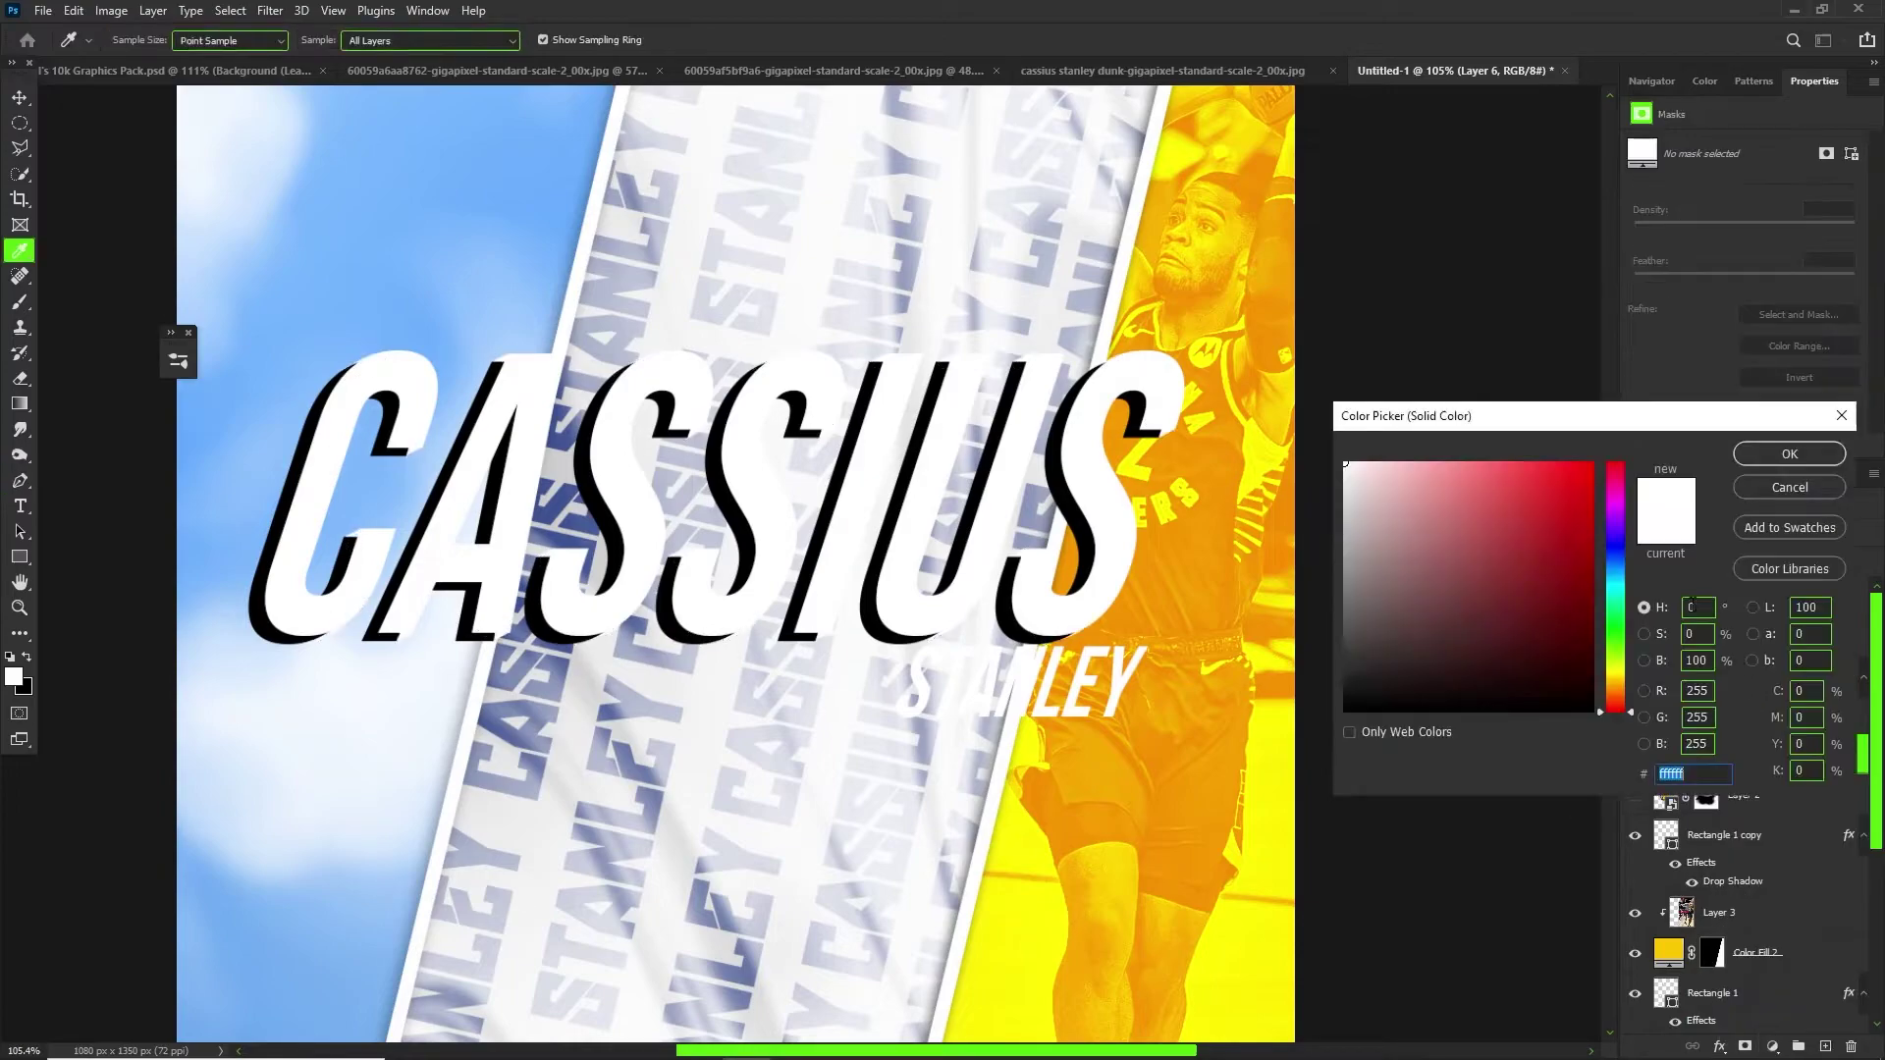
{"action": "left_click_drag", "start_coordinate": [1450, 564], "coordinate": [1113, 820]}
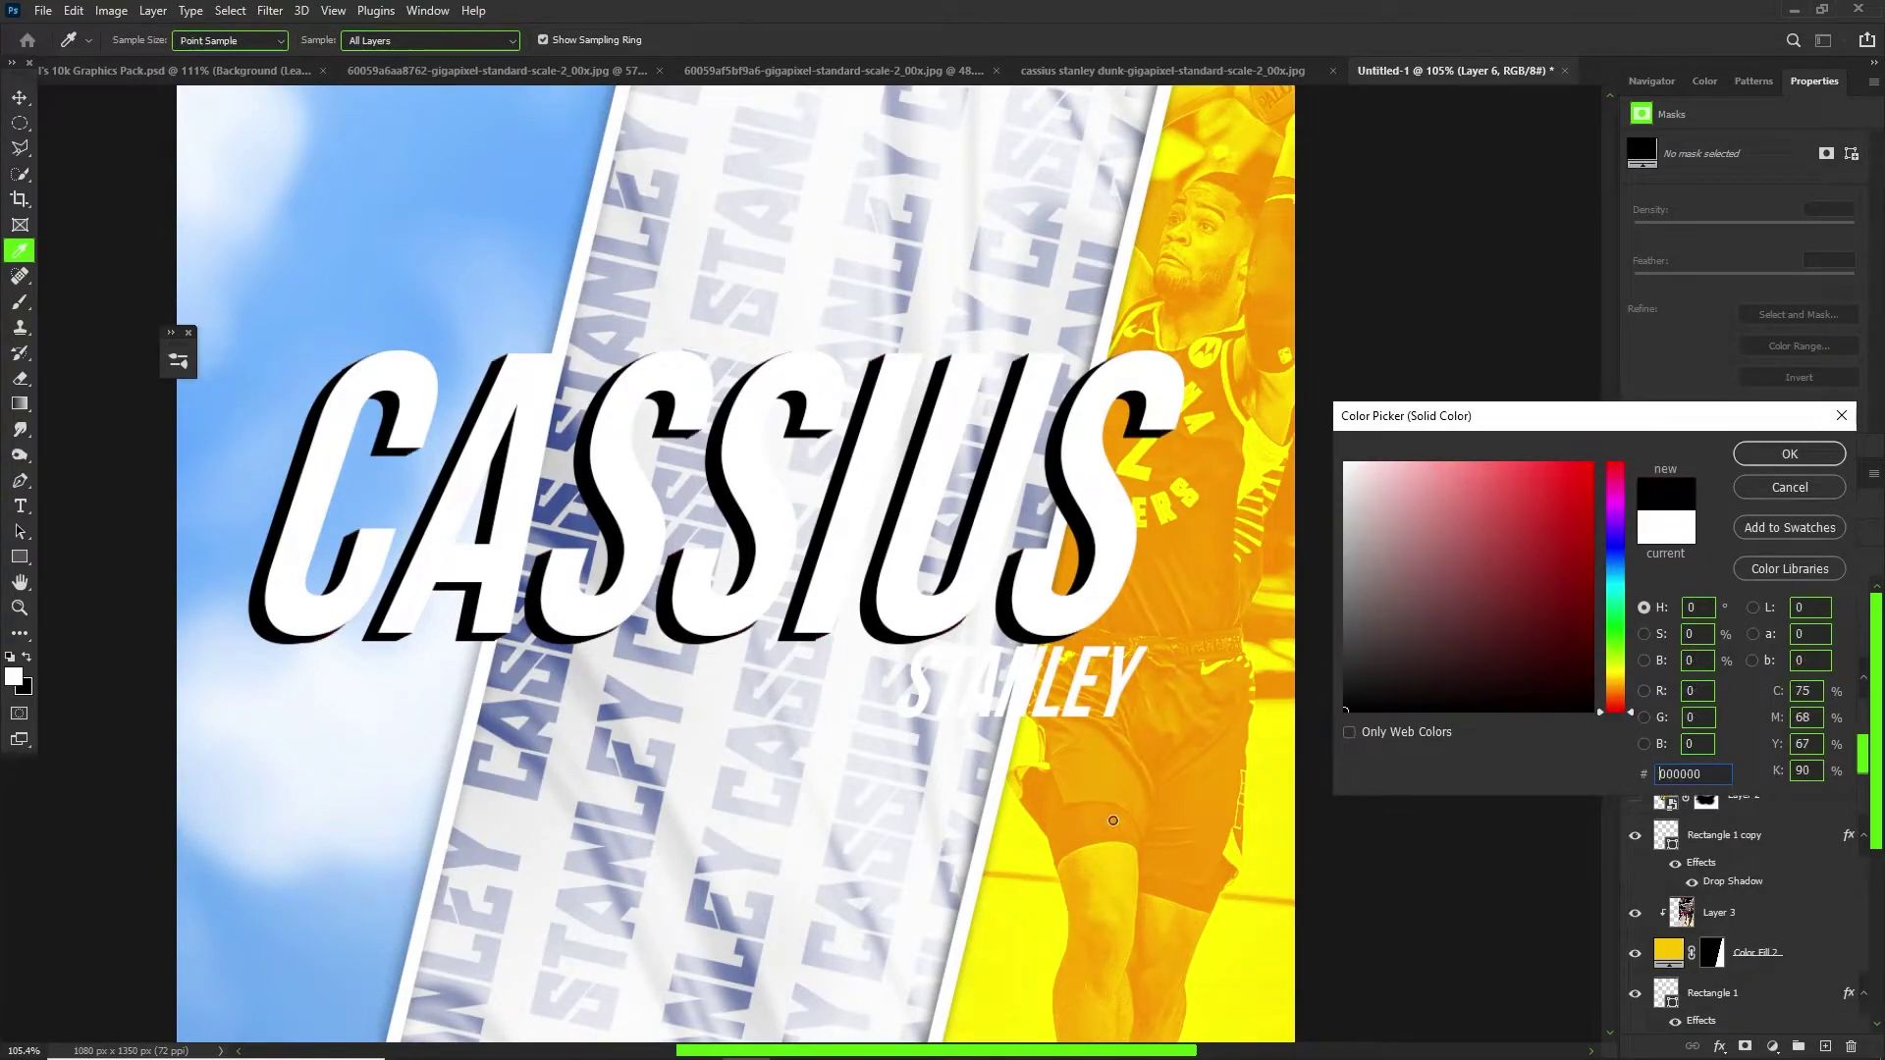
{"action": "left_click", "coordinate": [1784, 461]}
{"action": "scroll", "coordinate": [913, 579], "scroll_direction": "down", "scroll_amount": 2}
{"action": "scroll", "coordinate": [825, 546], "scroll_direction": "up", "scroll_amount": 4}
{"action": "scroll", "coordinate": [818, 478], "scroll_direction": "down", "scroll_amount": 3}
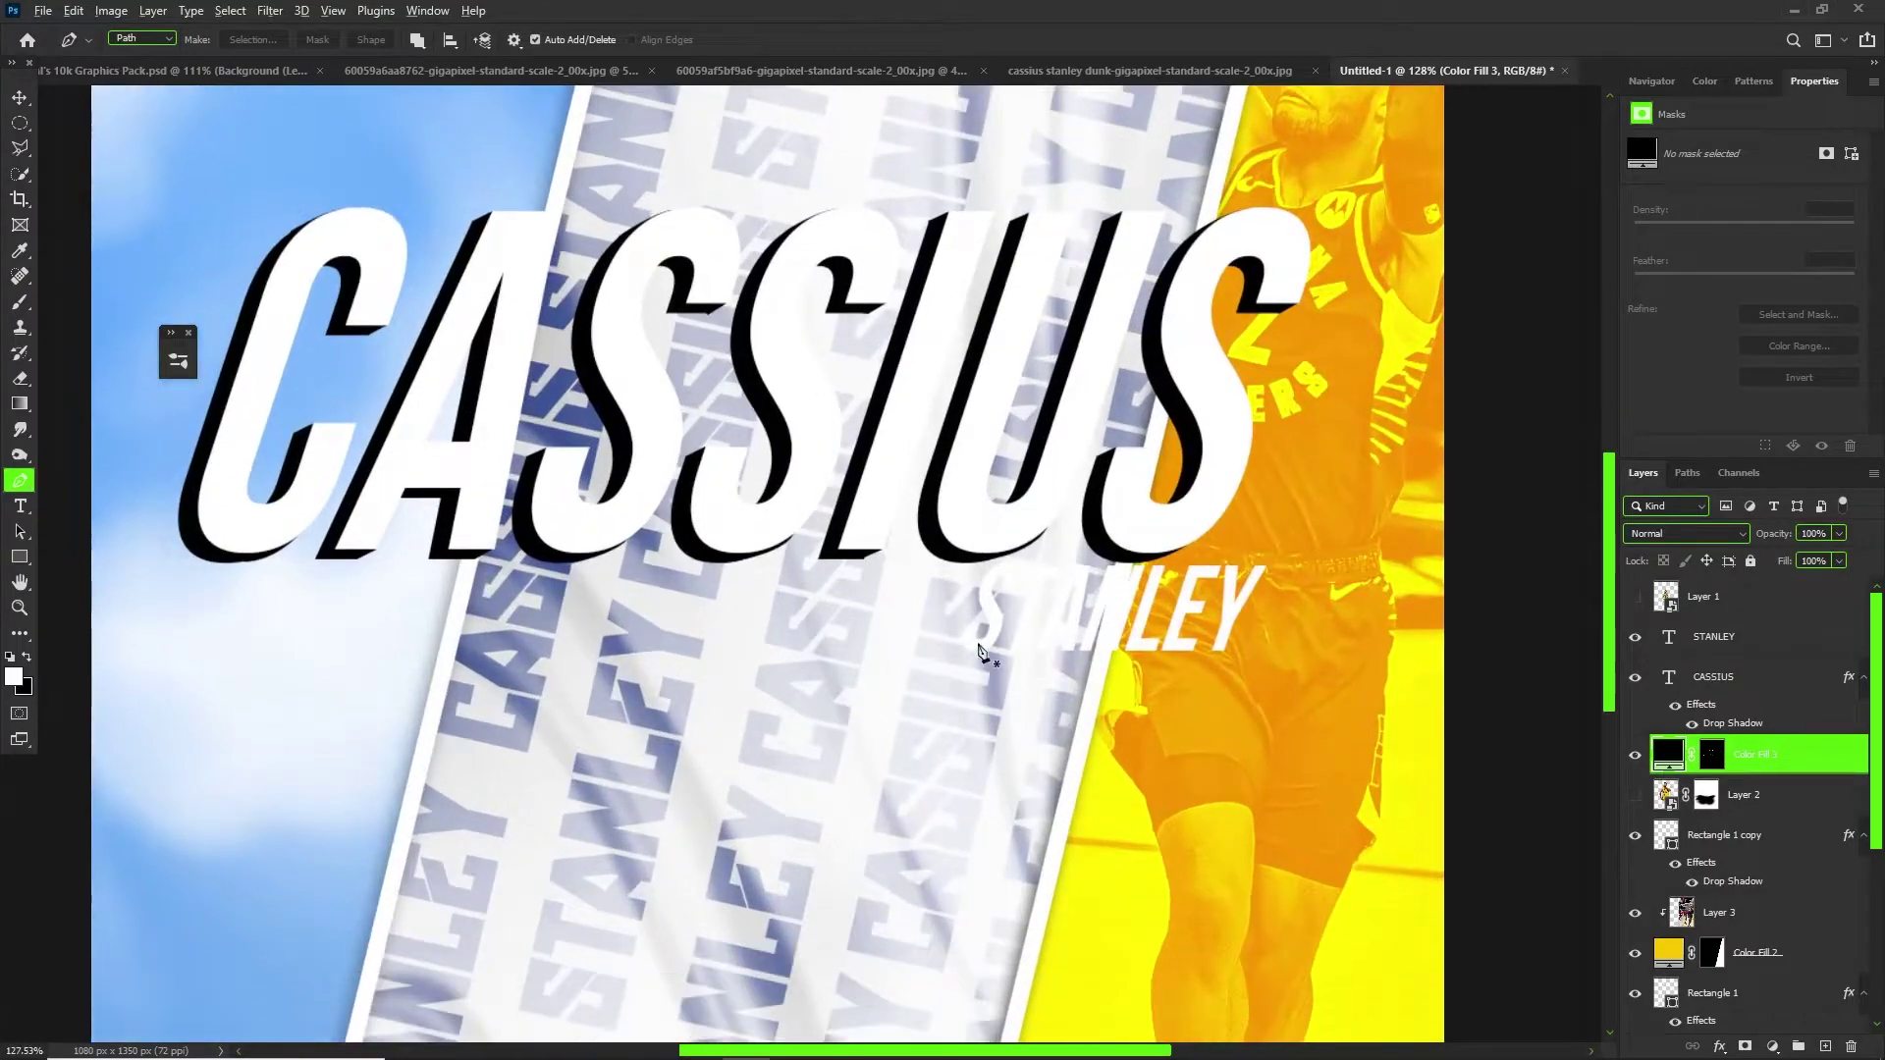
Select the STANLEY text below the CASSIUS text with the Move tool.
{"action": "scroll", "coordinate": [1109, 636], "scroll_direction": "up", "scroll_amount": 5}
{"action": "scroll", "coordinate": [1109, 636], "scroll_direction": "up", "scroll_amount": 2}
{"action": "key", "text": "v"}
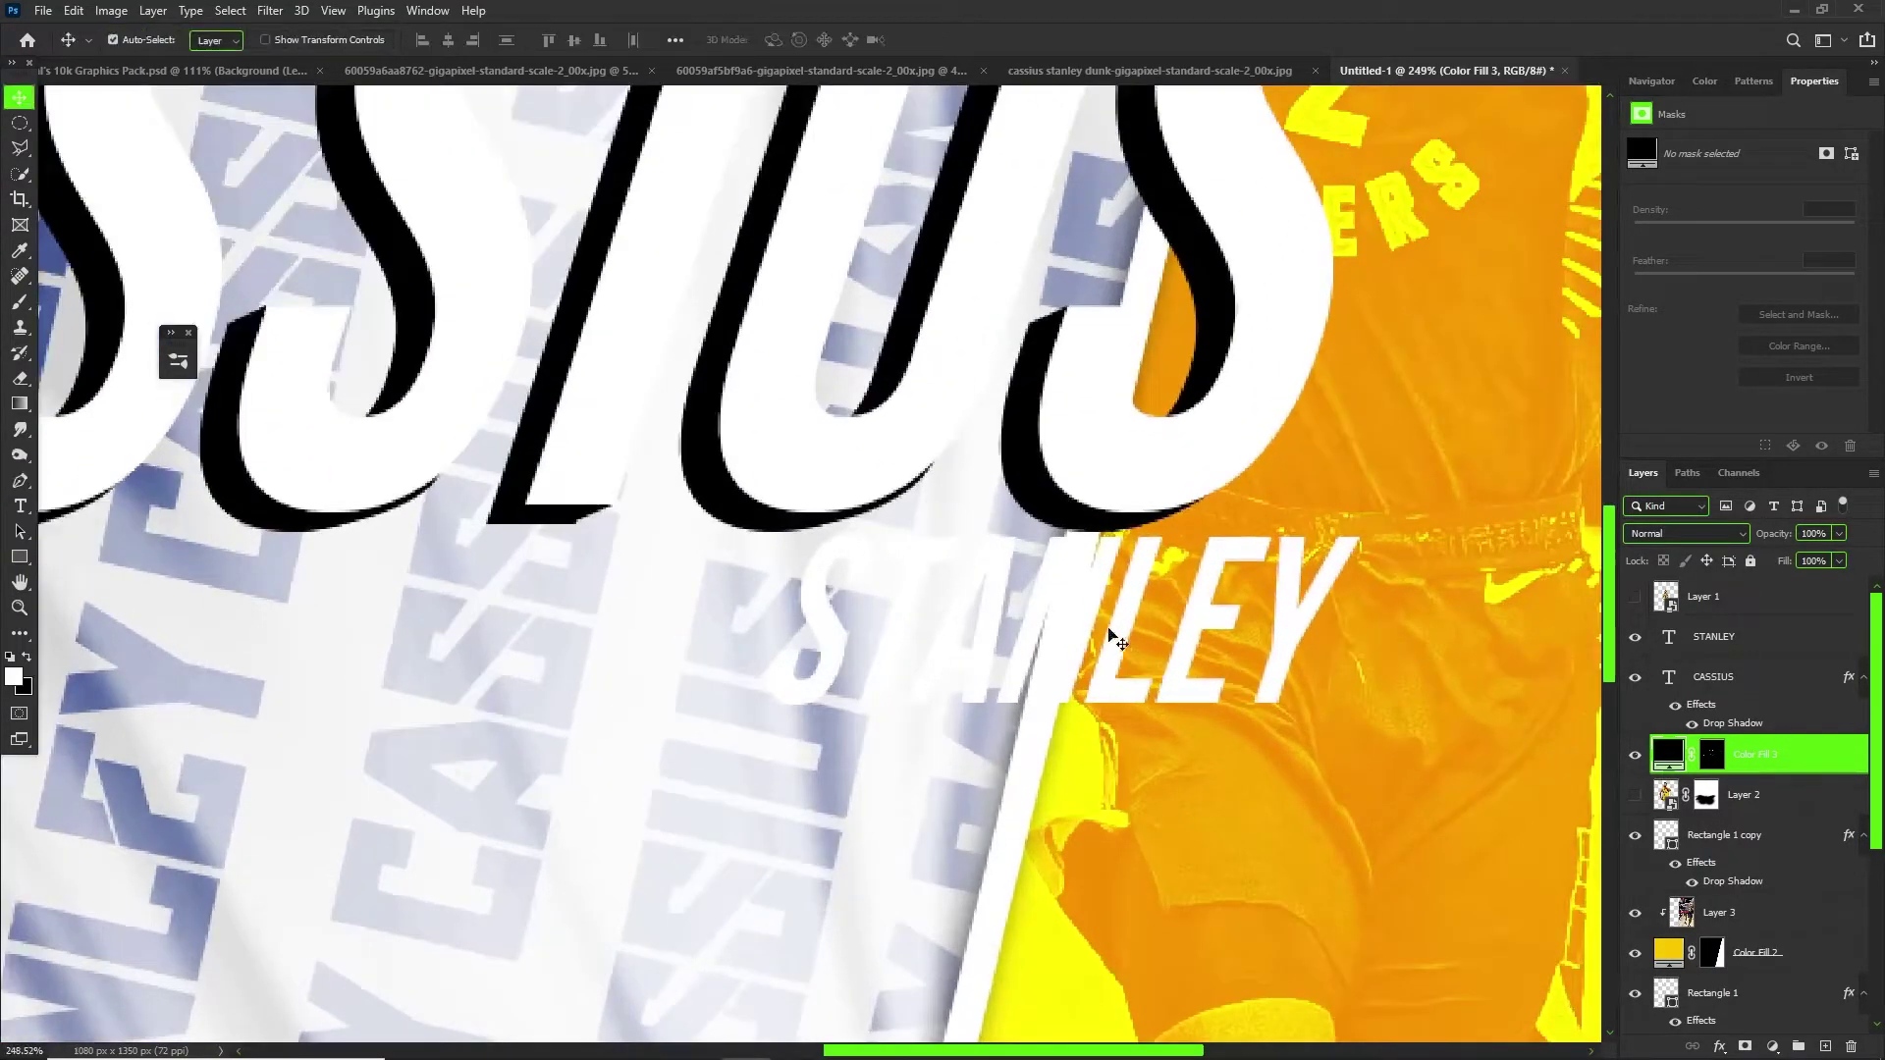
{"action": "left_click", "coordinate": [1134, 650]}
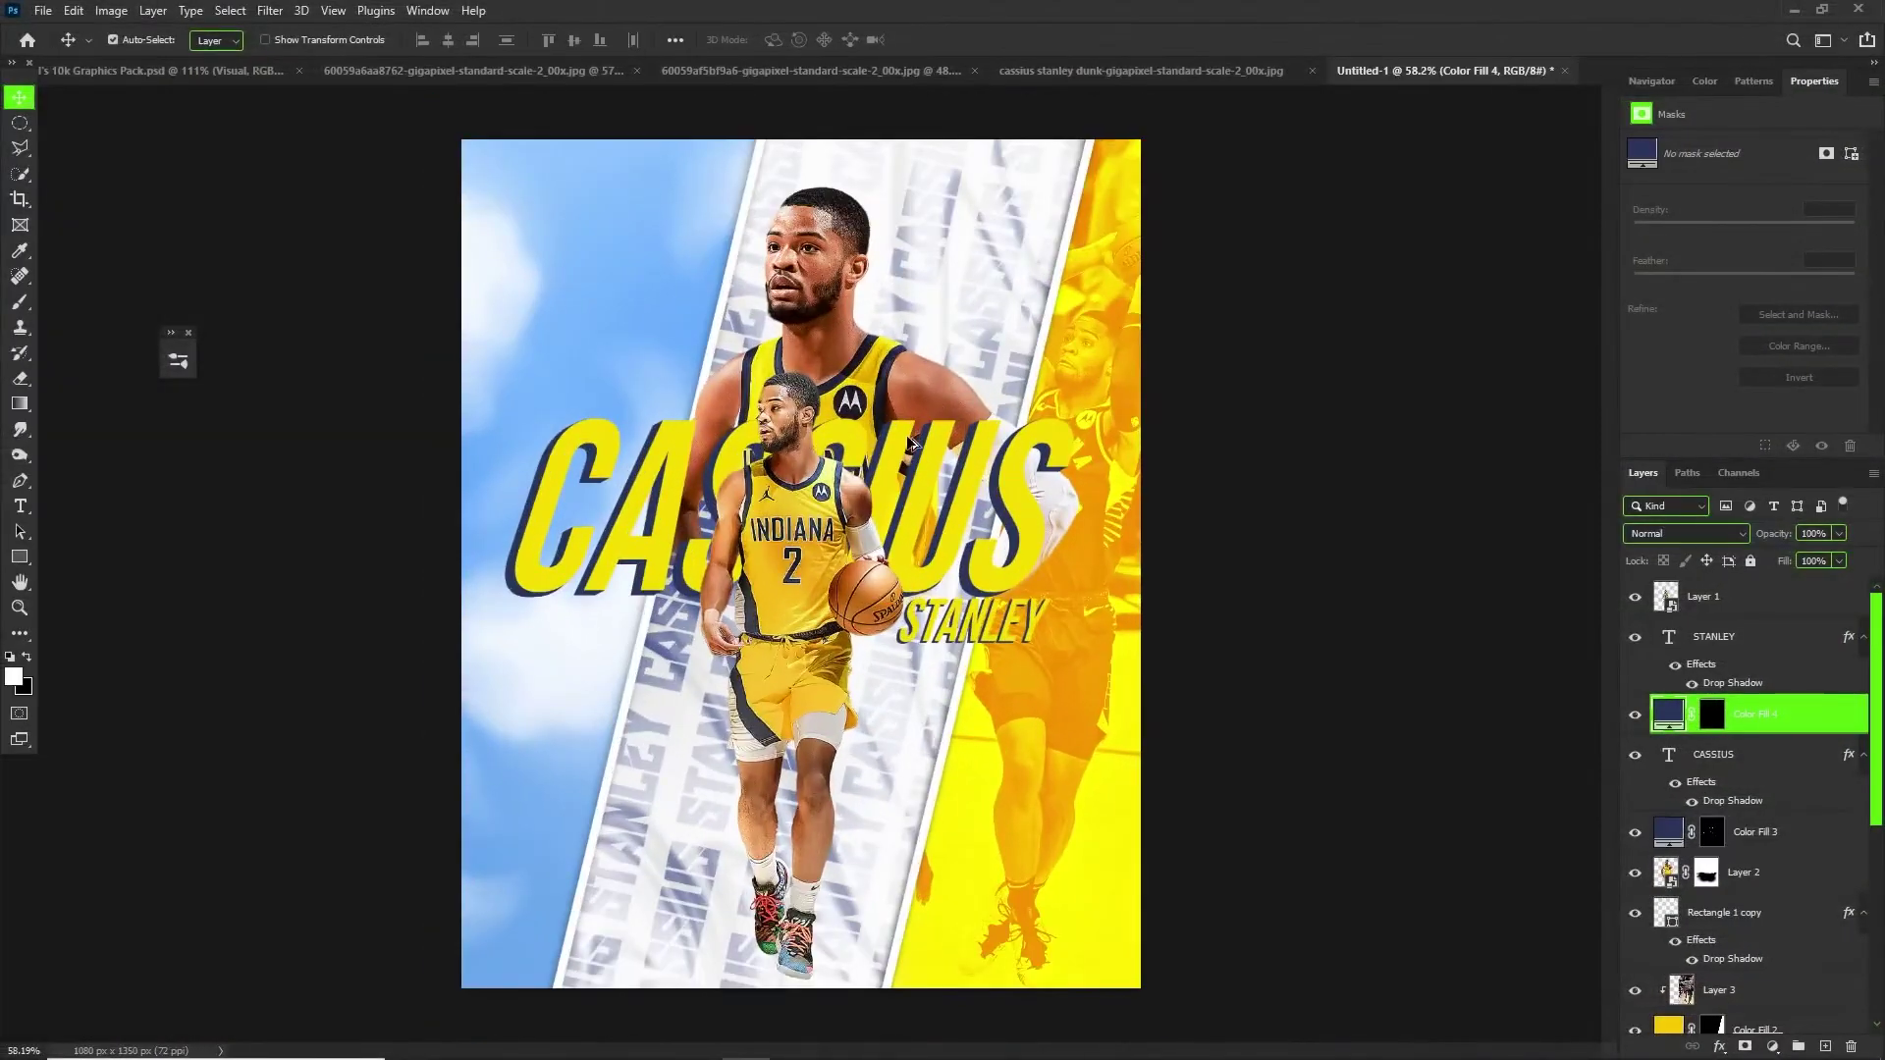
Paste the gold texture above the Color Fill 4 layer and scale it to 72.67% so it covers the CASSIUS text.
{"action": "scroll", "coordinate": [1082, 535], "scroll_direction": "up", "scroll_amount": 4}
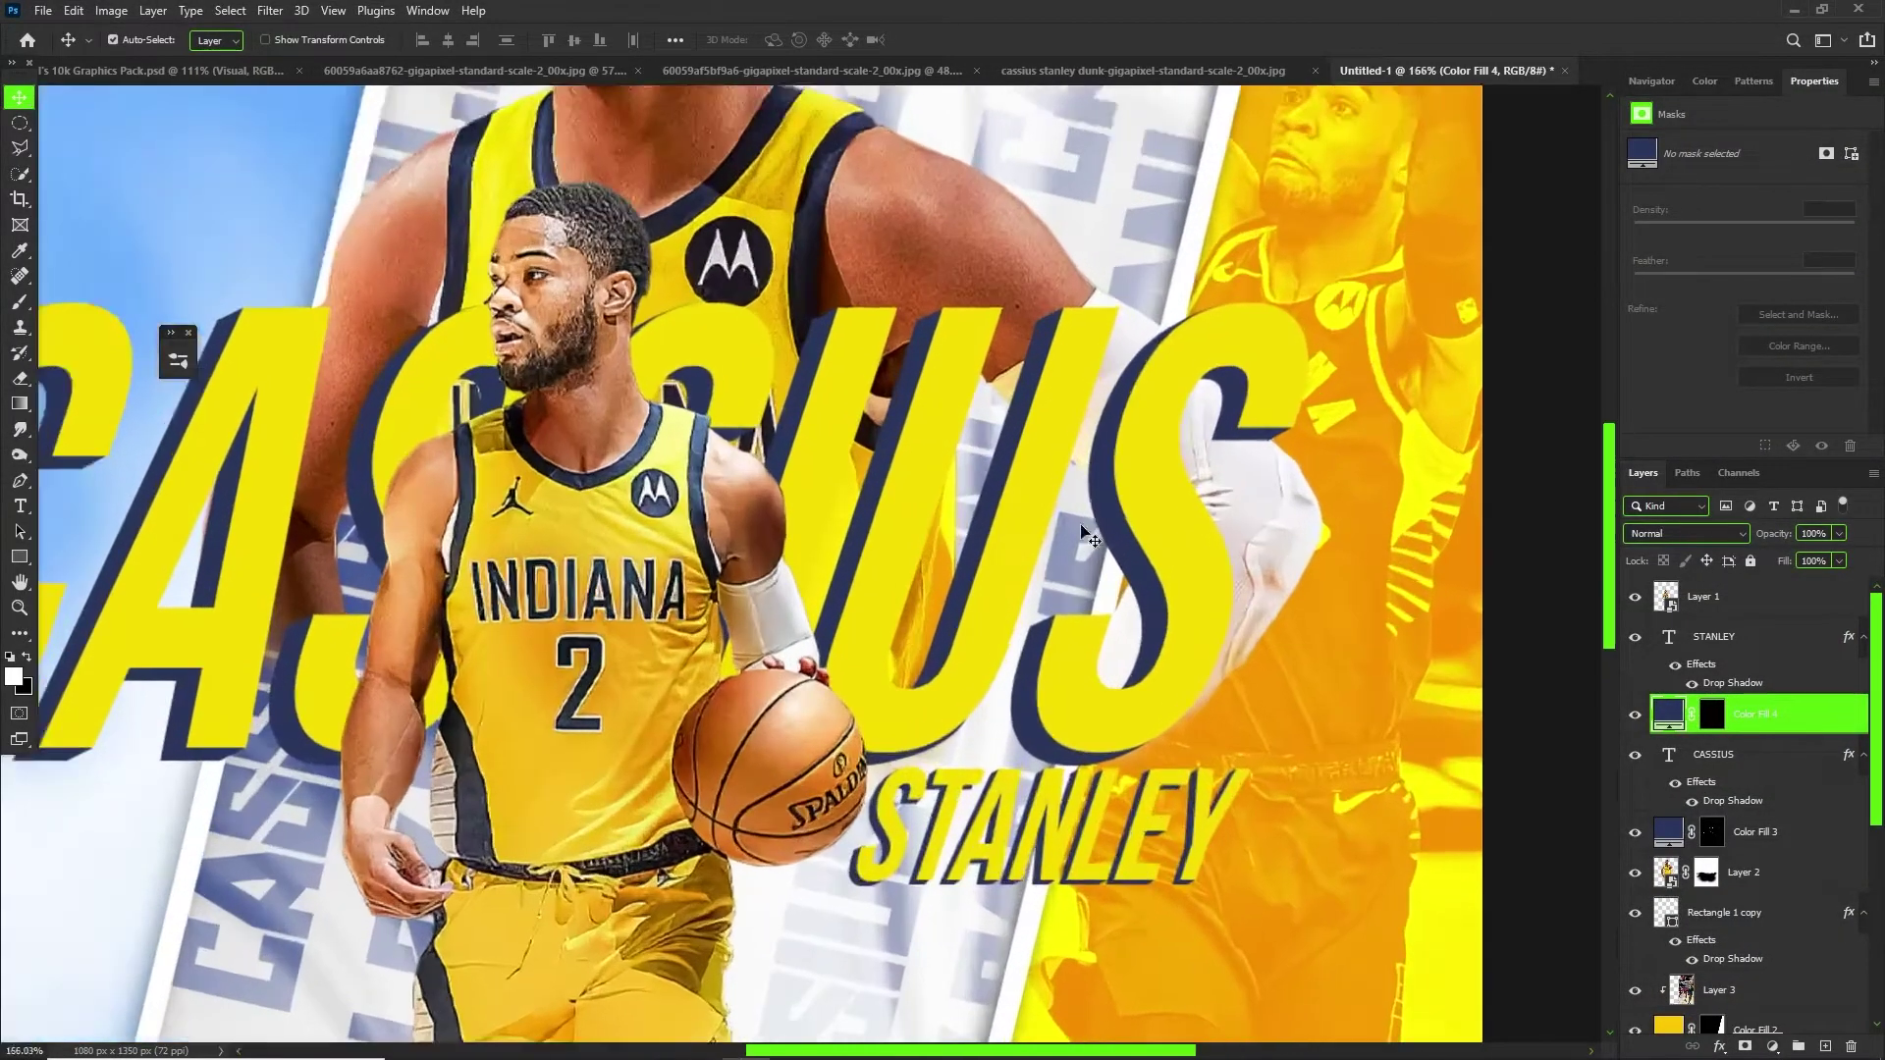
{"action": "left_click", "coordinate": [1028, 486]}
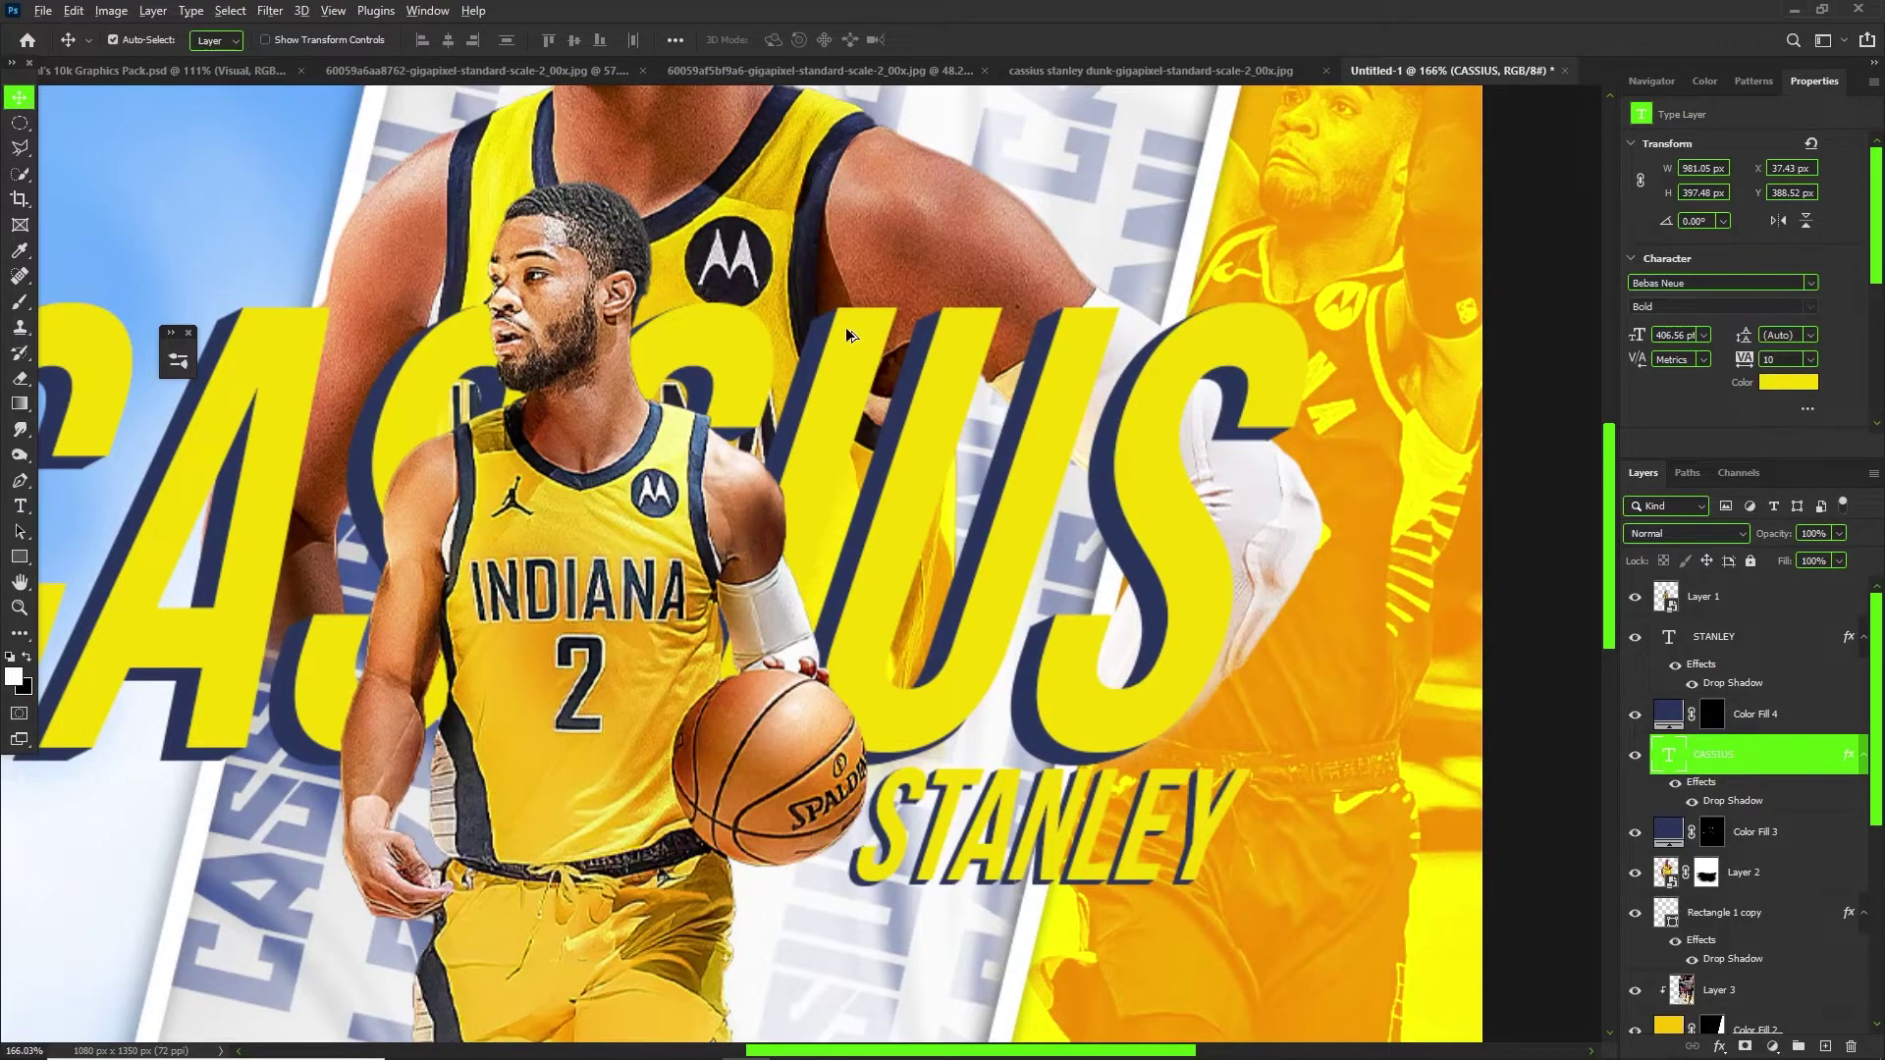
{"action": "scroll", "coordinate": [849, 334], "scroll_direction": "down", "scroll_amount": 3}
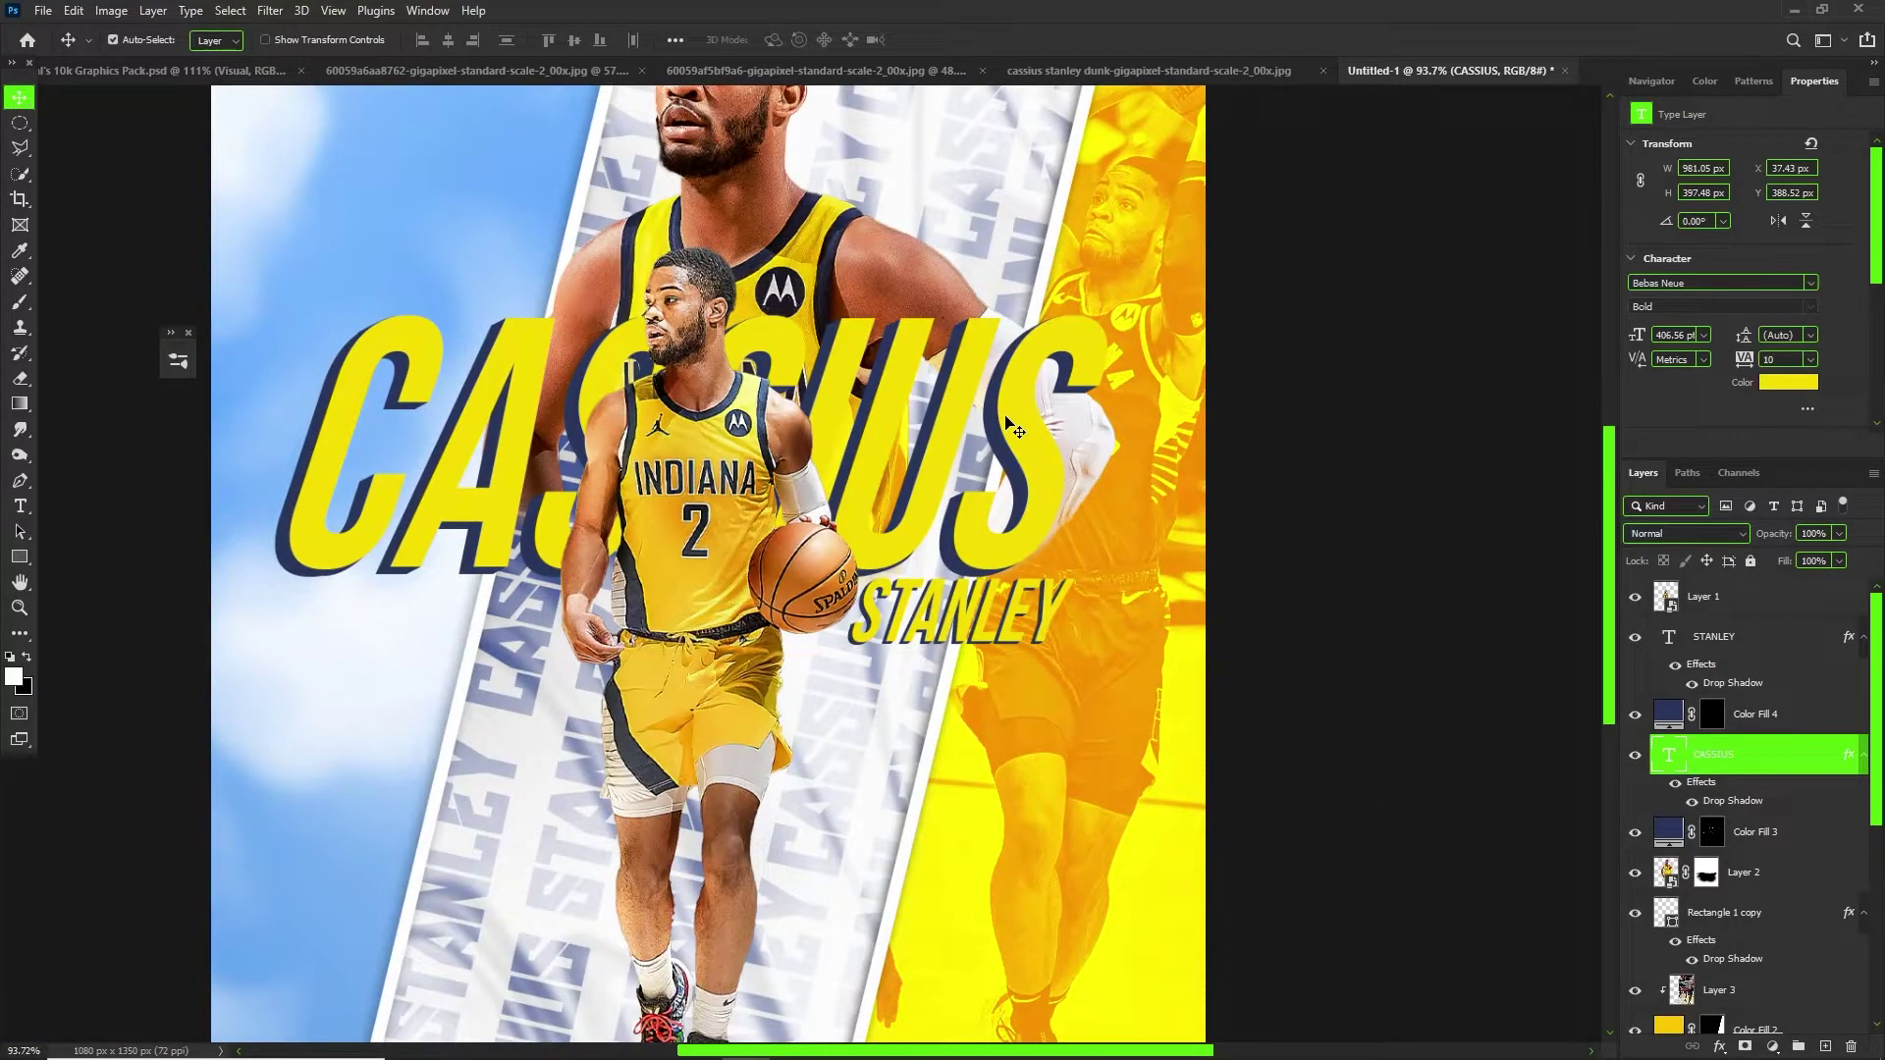
{"action": "left_click", "coordinate": [1746, 717]}
{"action": "key", "text": "ctrl+v"}
{"action": "key", "text": "ctrl+t"}
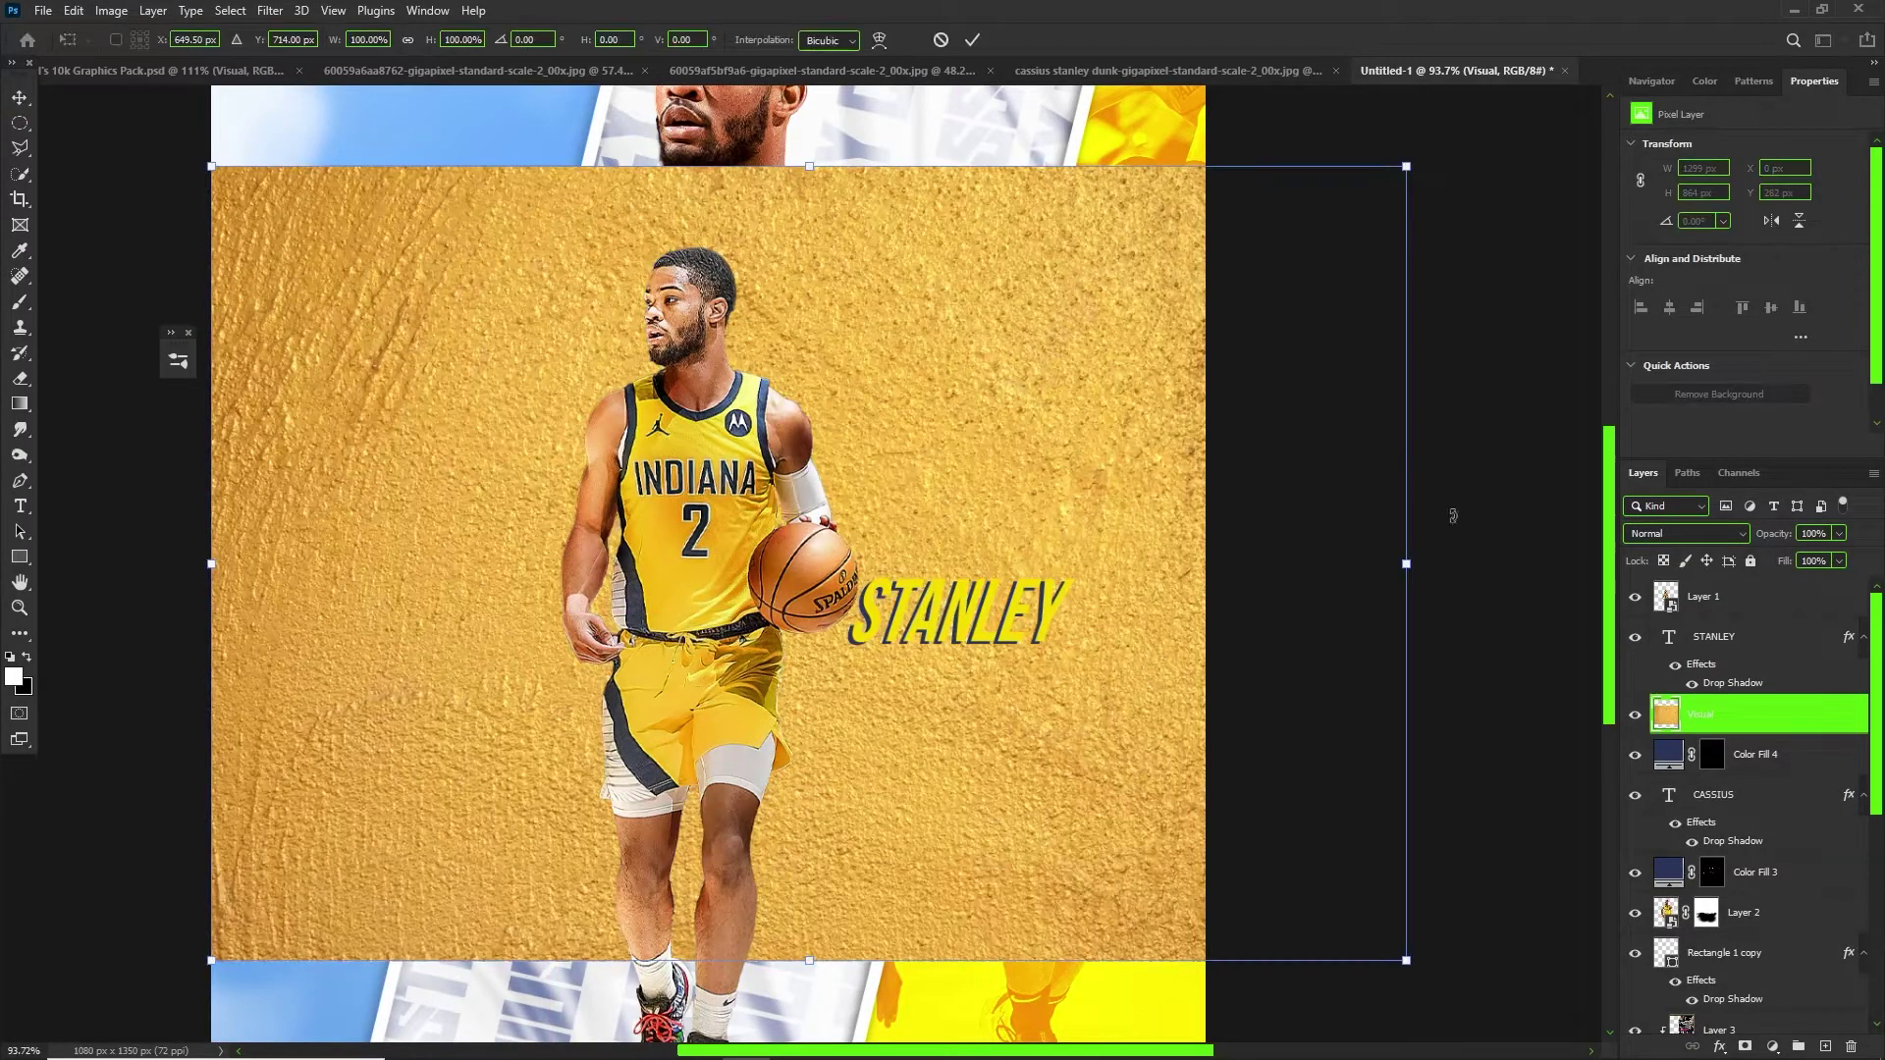
{"action": "left_click_drag", "start_coordinate": [1404, 565], "coordinate": [1141, 446]}
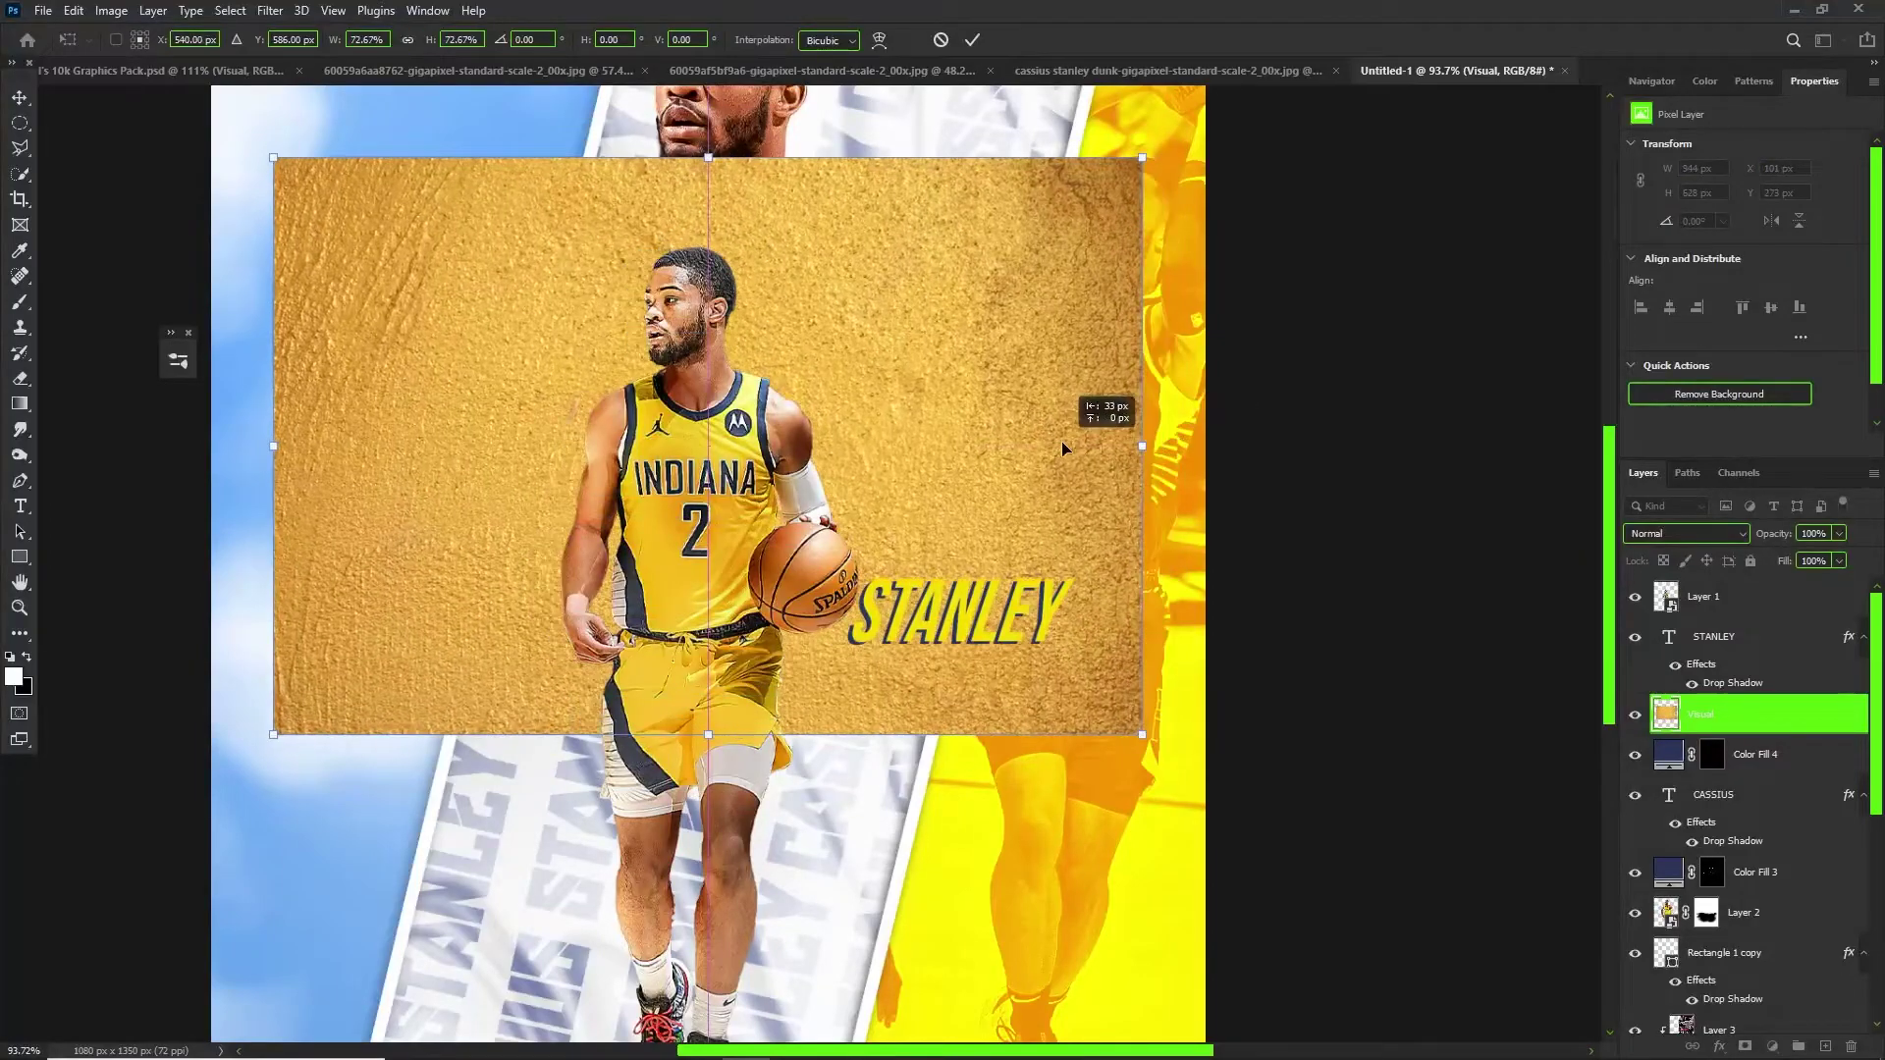
{"action": "key", "text": "Return"}
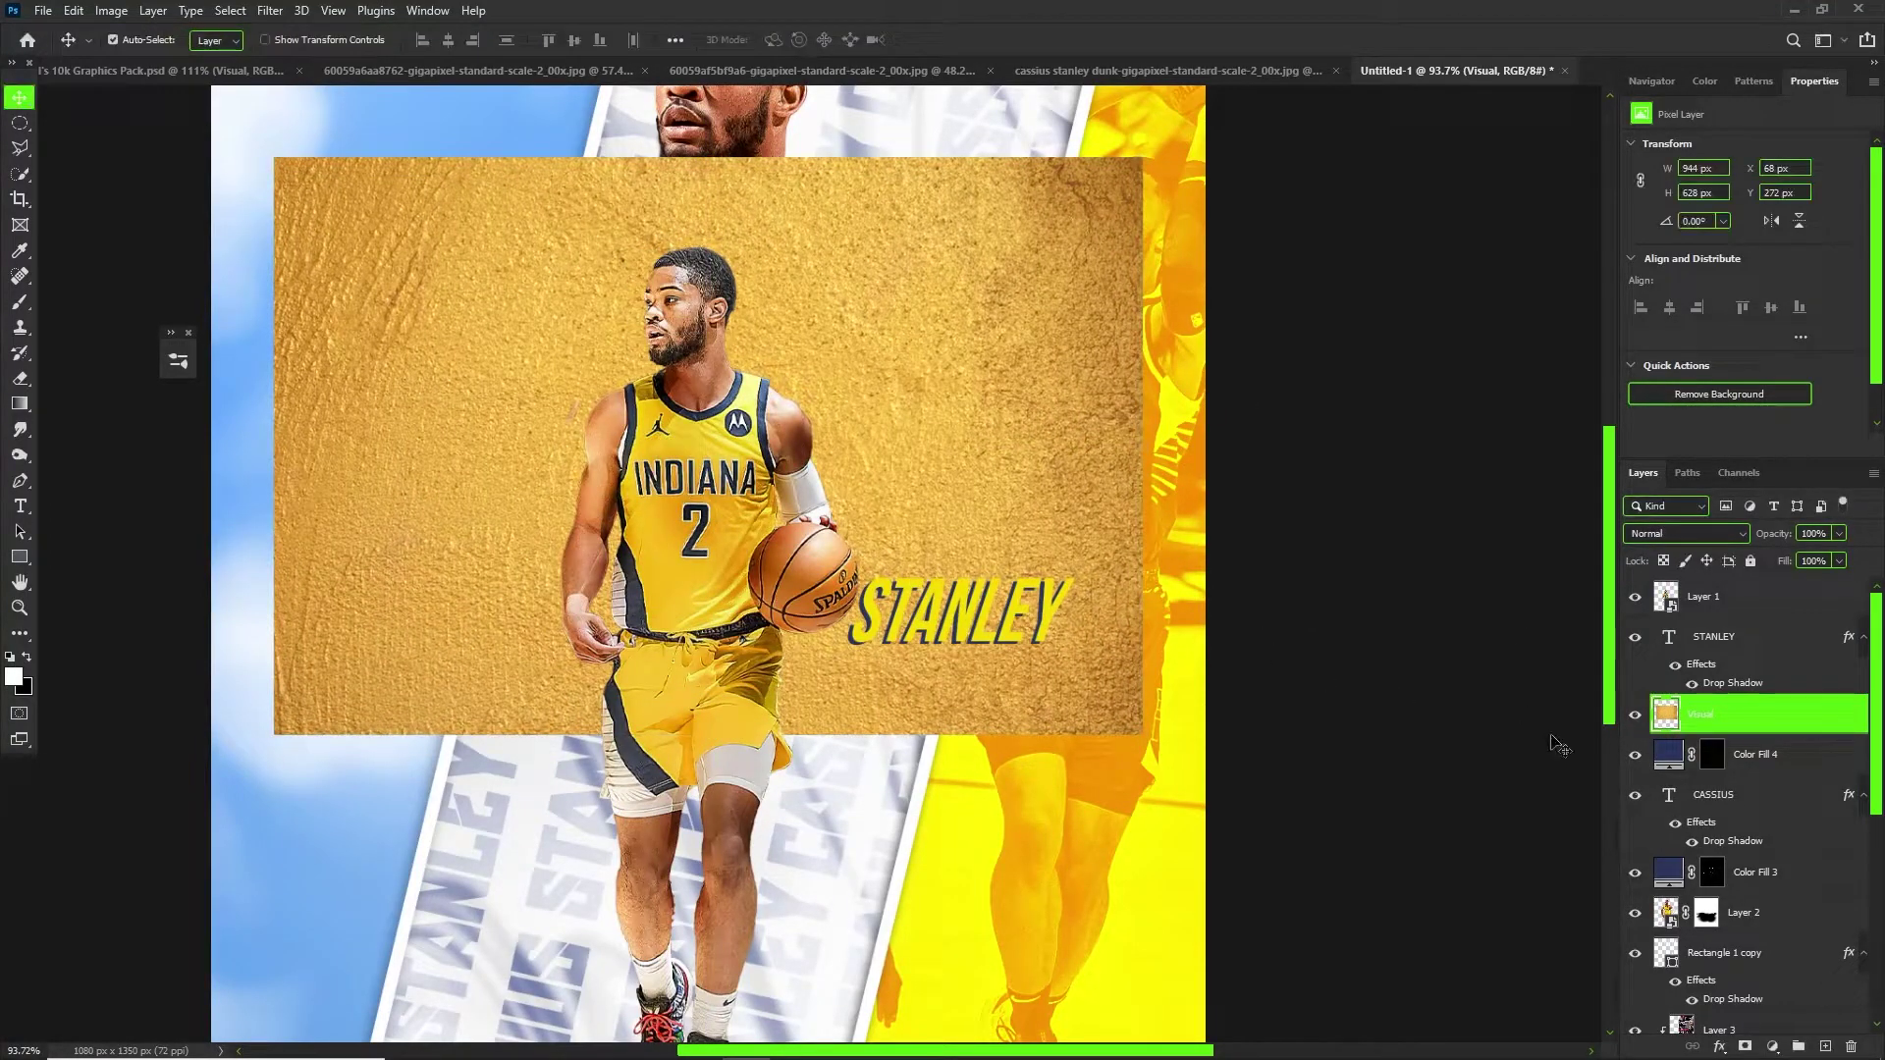
Move the gold texture layer directly above the CASSIUS text and clip it to the lettering.
{"action": "left_click_drag", "start_coordinate": [1703, 723], "coordinate": [1722, 800]}
{"action": "key", "text": "ctrl+alt+g"}
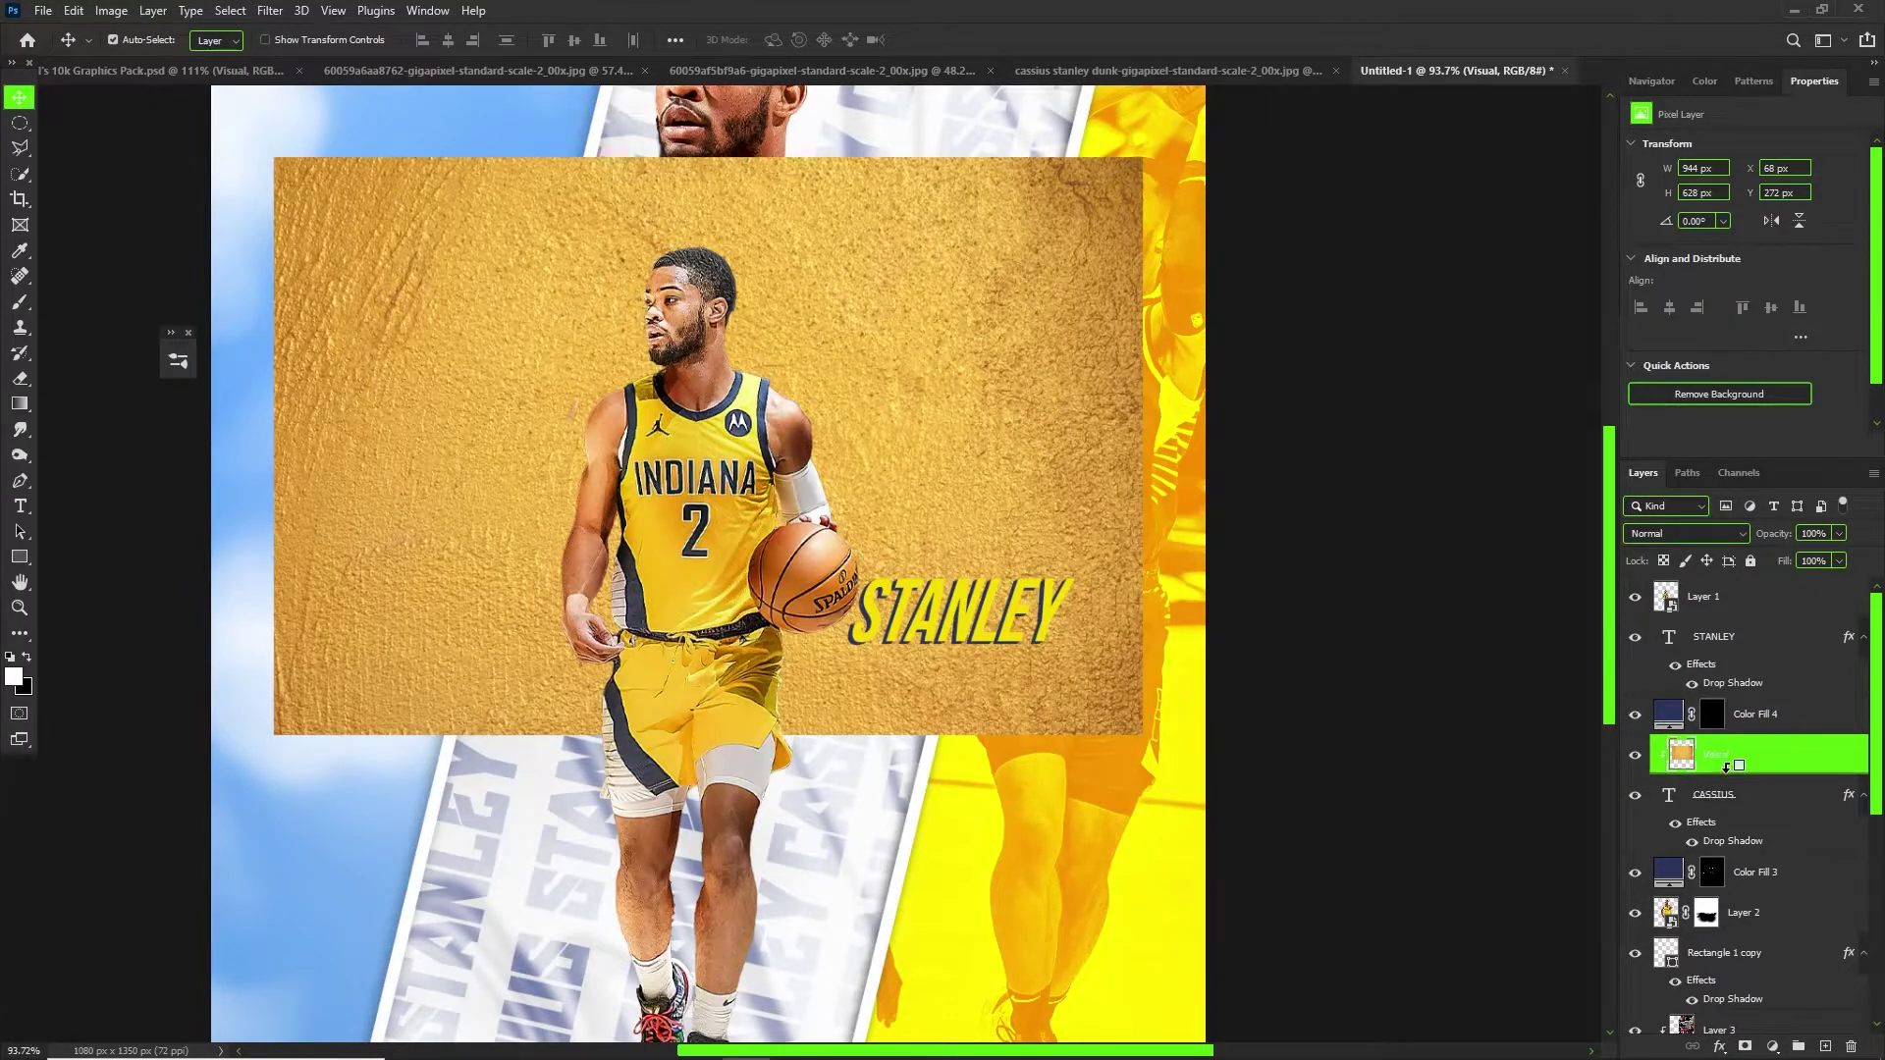
{"action": "scroll", "coordinate": [756, 339], "scroll_direction": "up", "scroll_amount": 2, "text": "alt"}
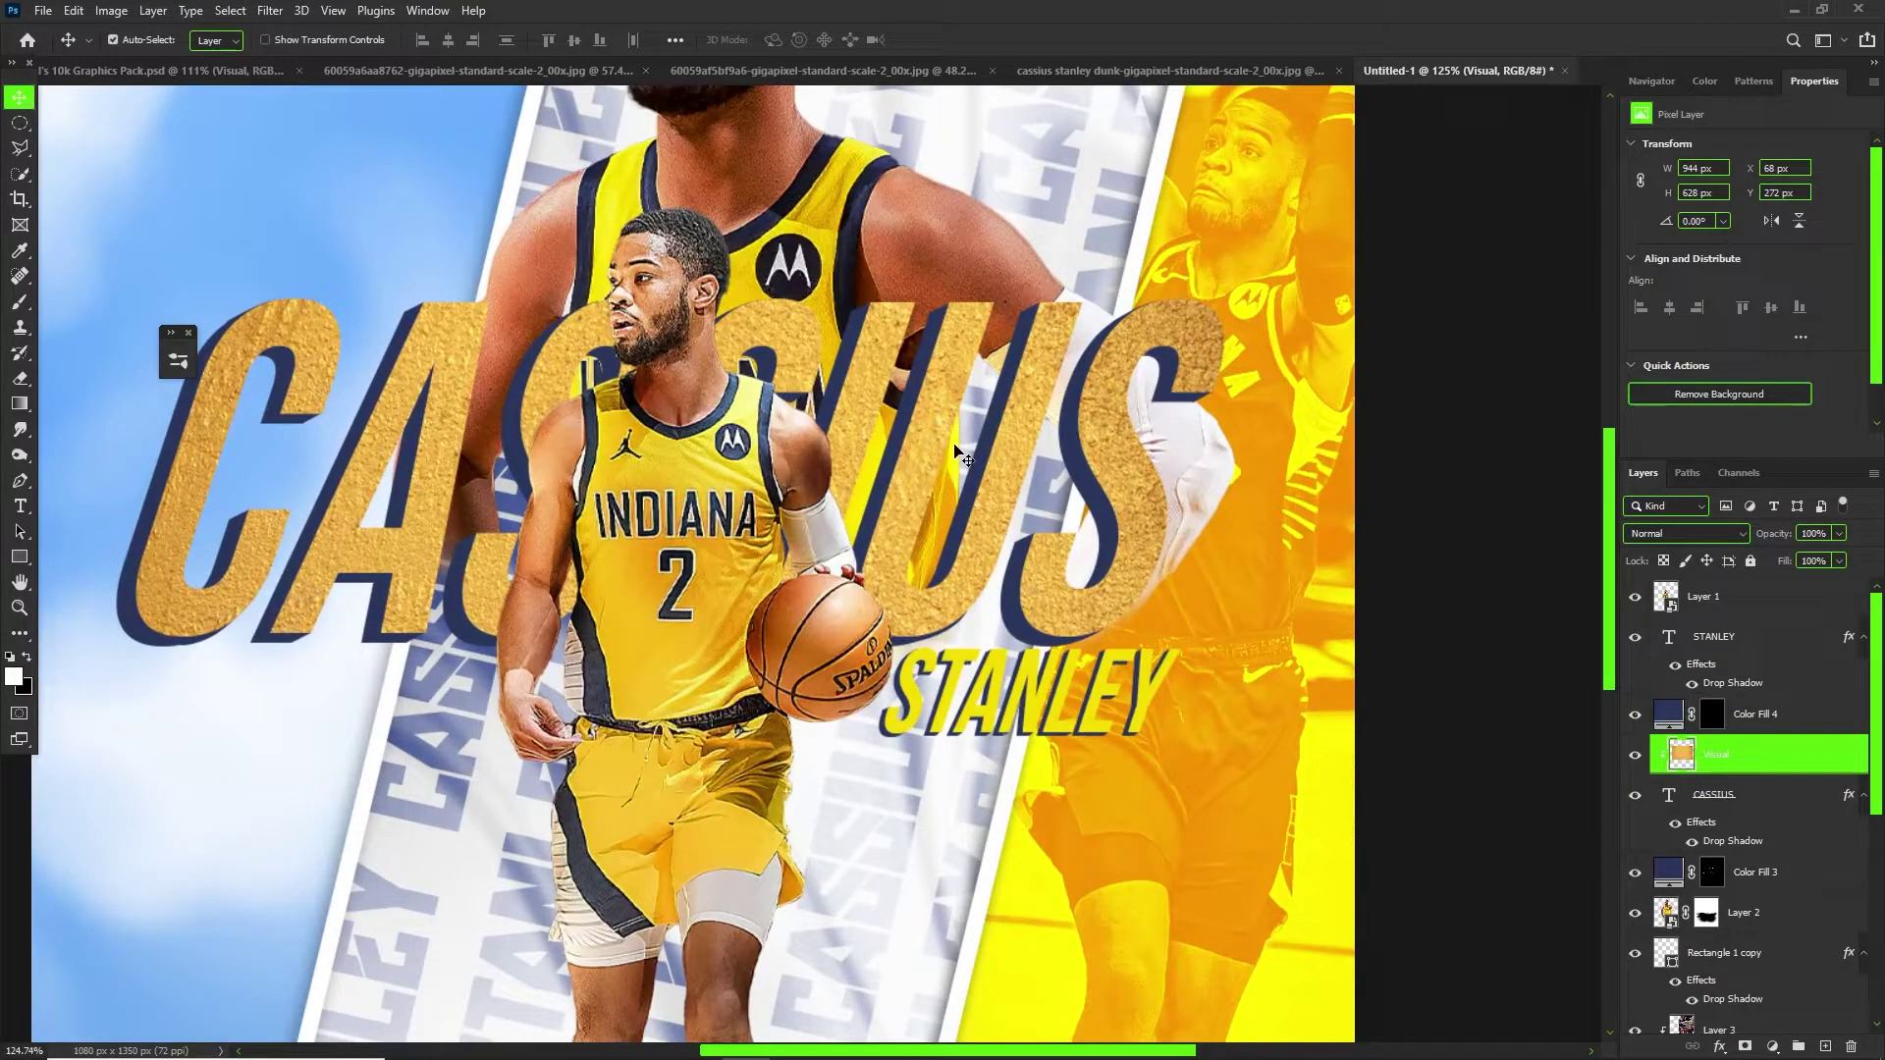
Fully desaturate the clipped texture with Hue/Saturation and set its blend mode to Linear Light.
{"action": "key", "text": "ctrl+u"}
{"action": "left_click_drag", "start_coordinate": [1263, 411], "coordinate": [1178, 411]}
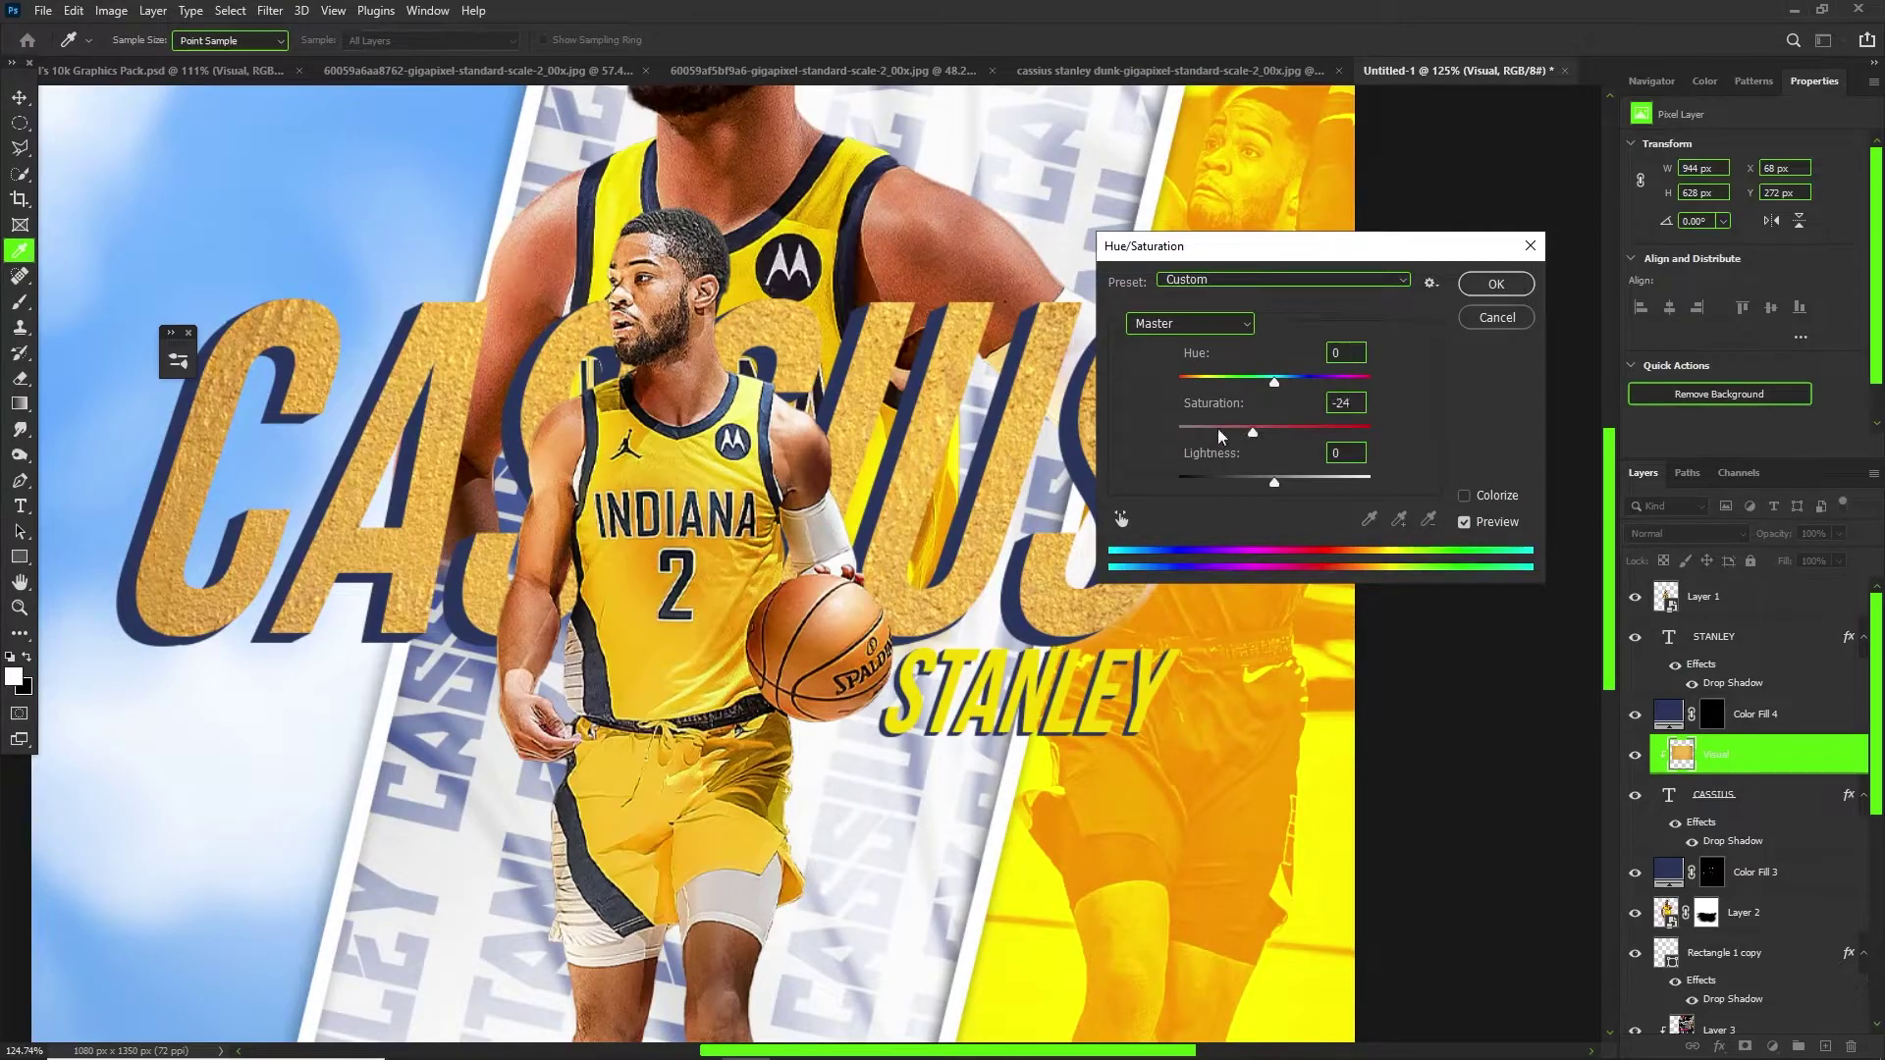
{"action": "left_click", "coordinate": [1495, 284]}
{"action": "key", "text": "v"}
{"action": "left_click", "coordinate": [1679, 535]}
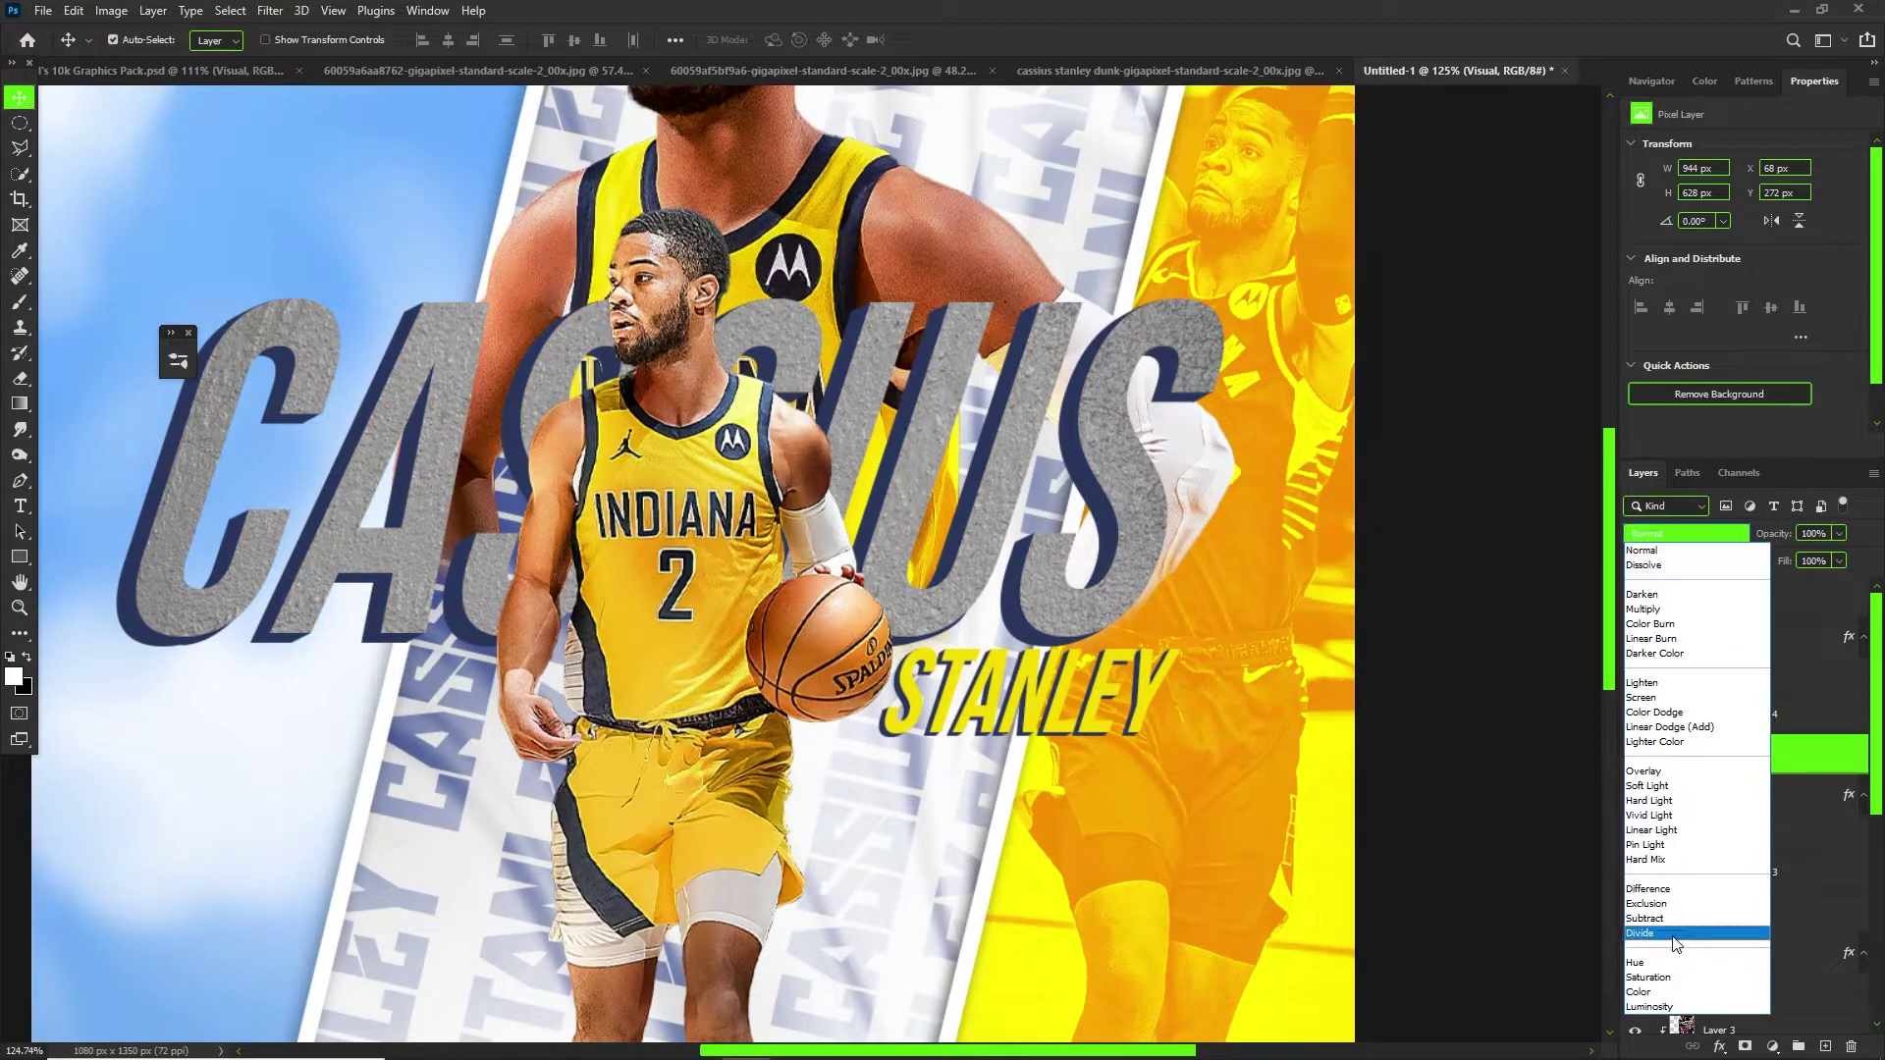
{"action": "left_click", "coordinate": [1659, 830]}
{"action": "scroll", "coordinate": [1686, 776], "scroll_direction": "down", "scroll_amount": 2}
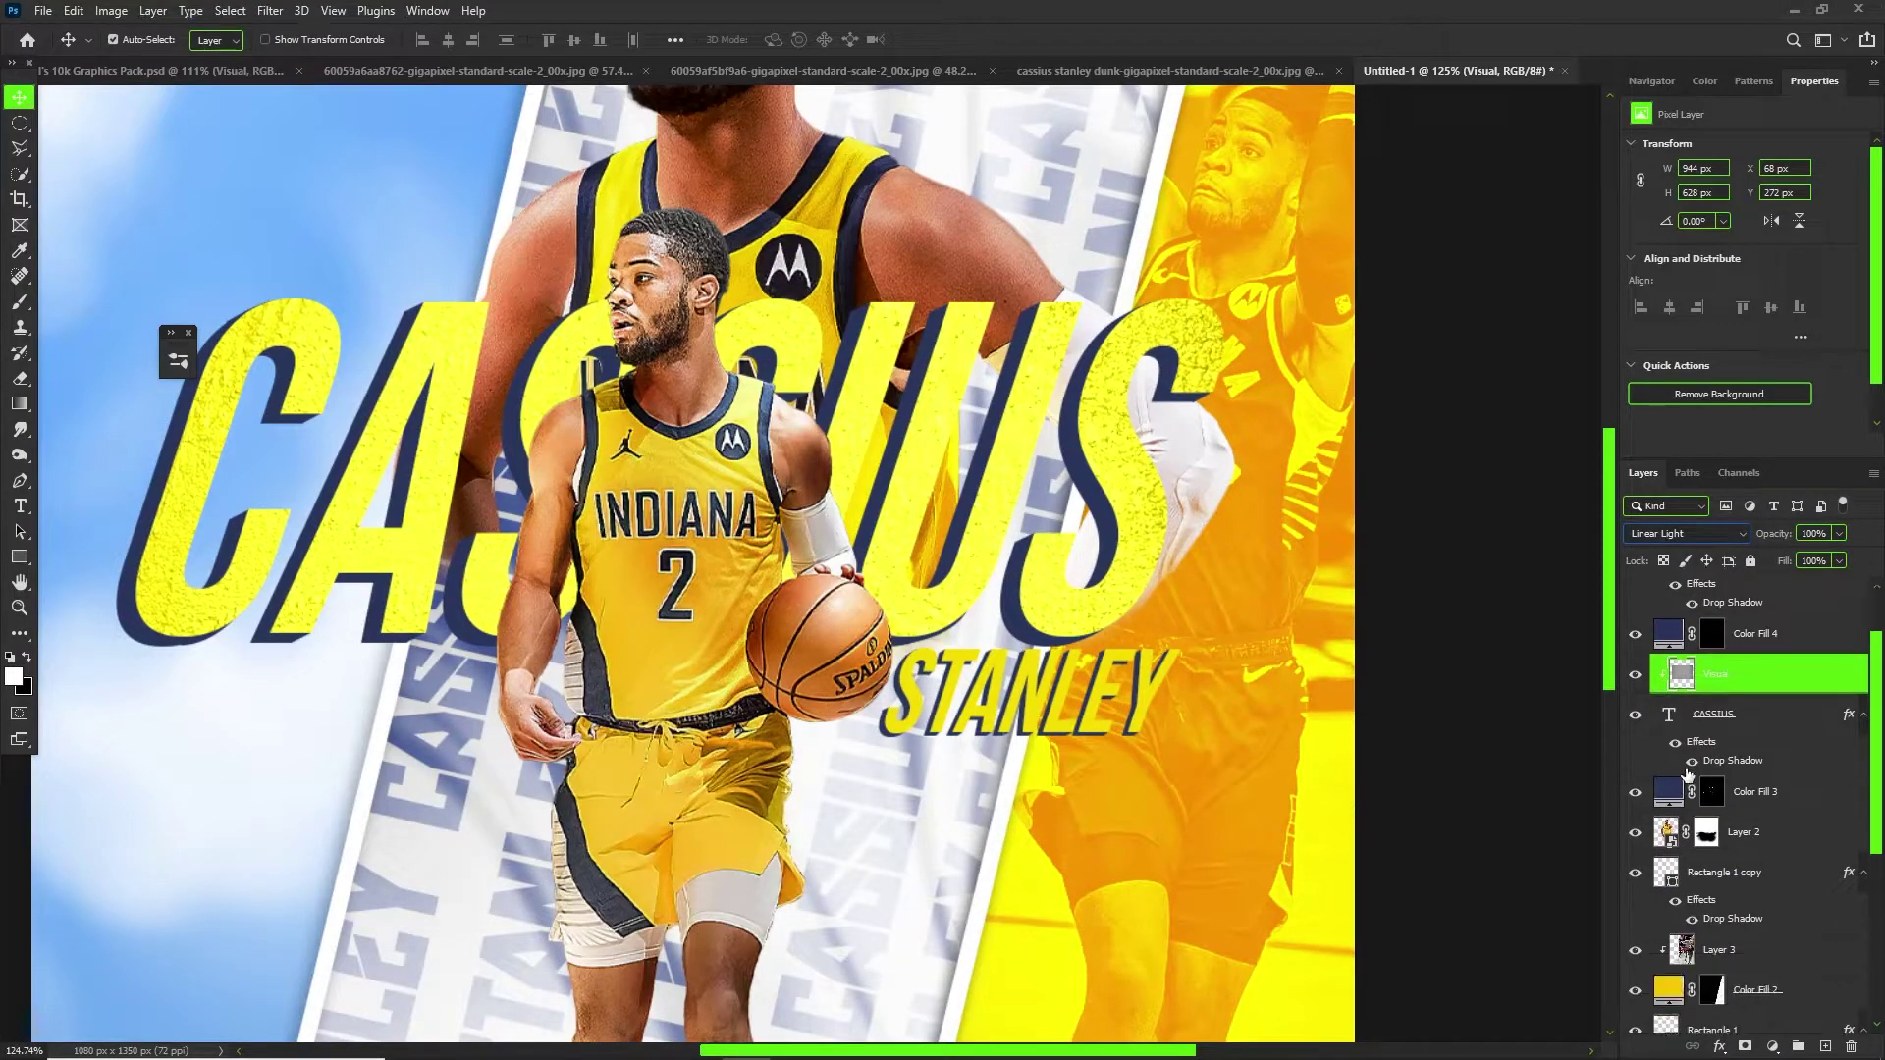
Duplicate the texture layer above the STANLEY text and clip the copy to it.
{"action": "scroll", "coordinate": [1723, 729], "scroll_direction": "up", "scroll_amount": 2}
{"action": "left_click_drag", "start_coordinate": [1729, 754], "coordinate": [1716, 651]}
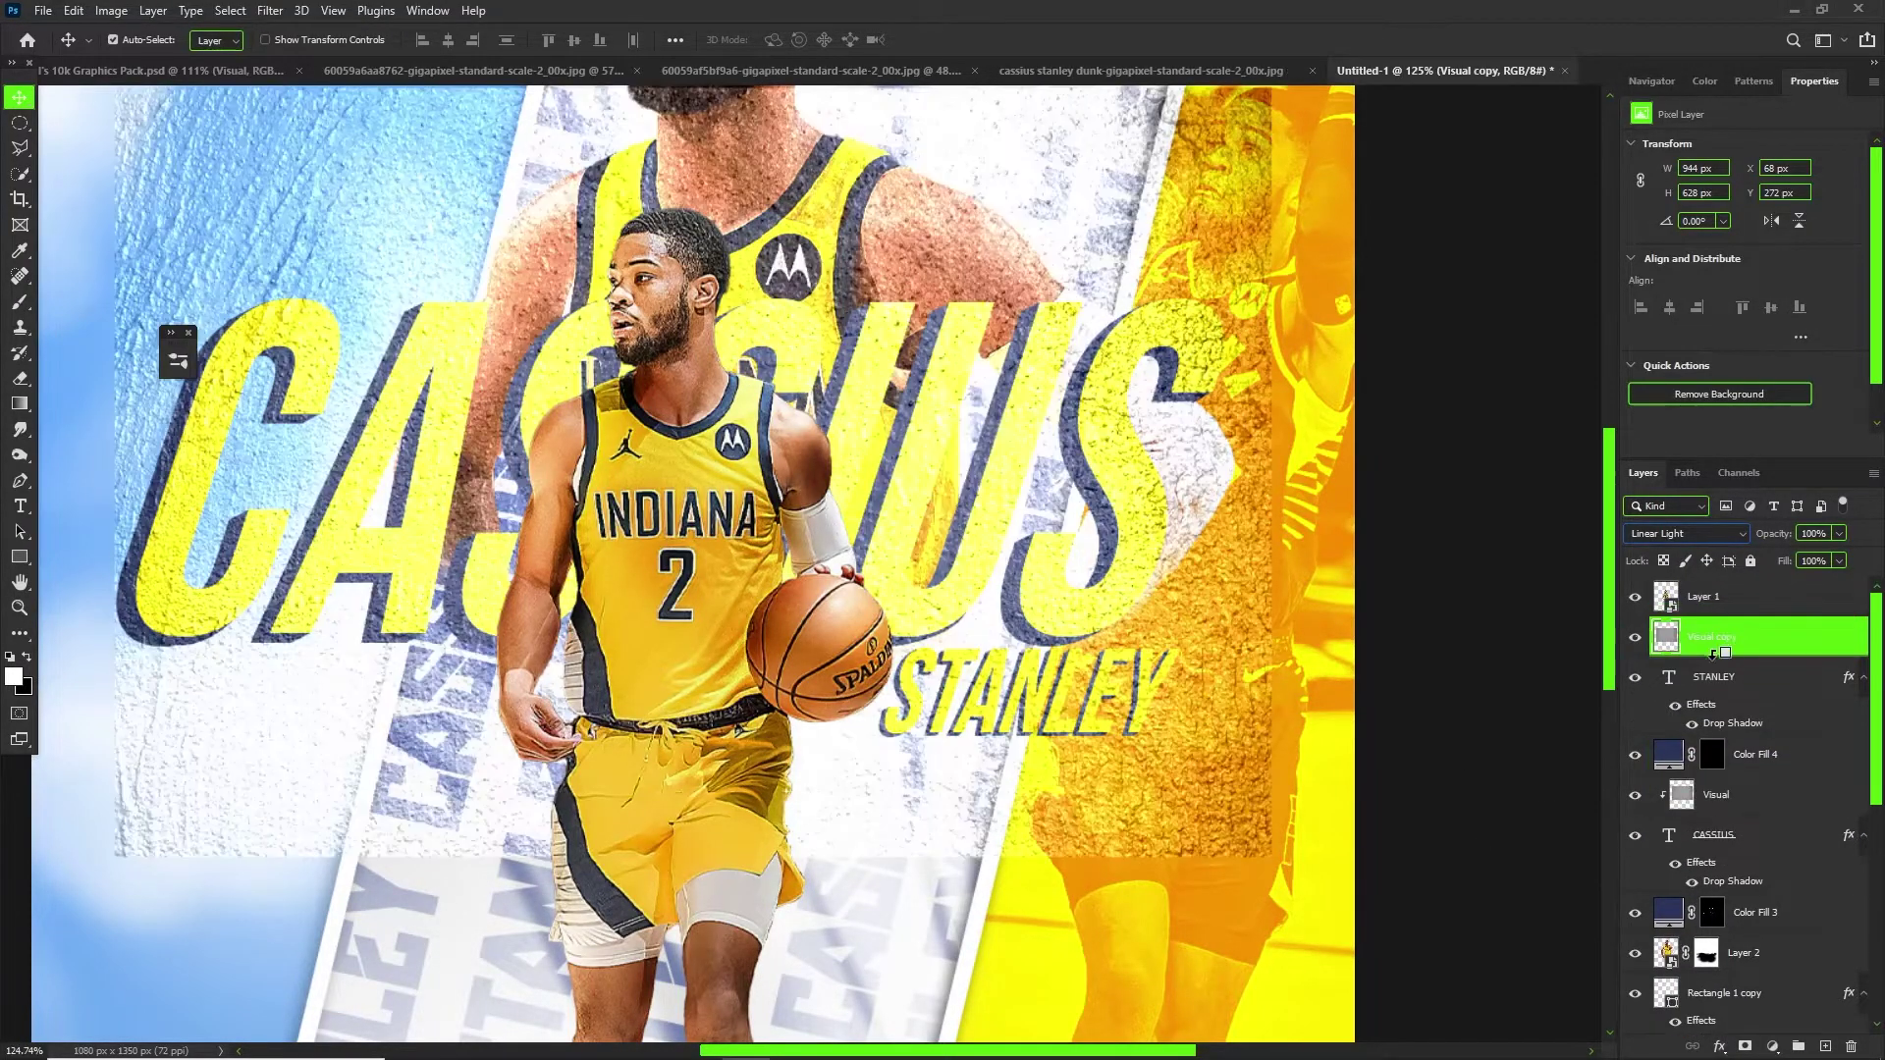
{"action": "left_click", "coordinate": [1734, 654], "text": "alt"}
Scale the texture copy to 28.18% and position it over the STANLEY text.
{"action": "key", "text": "ctrl+t"}
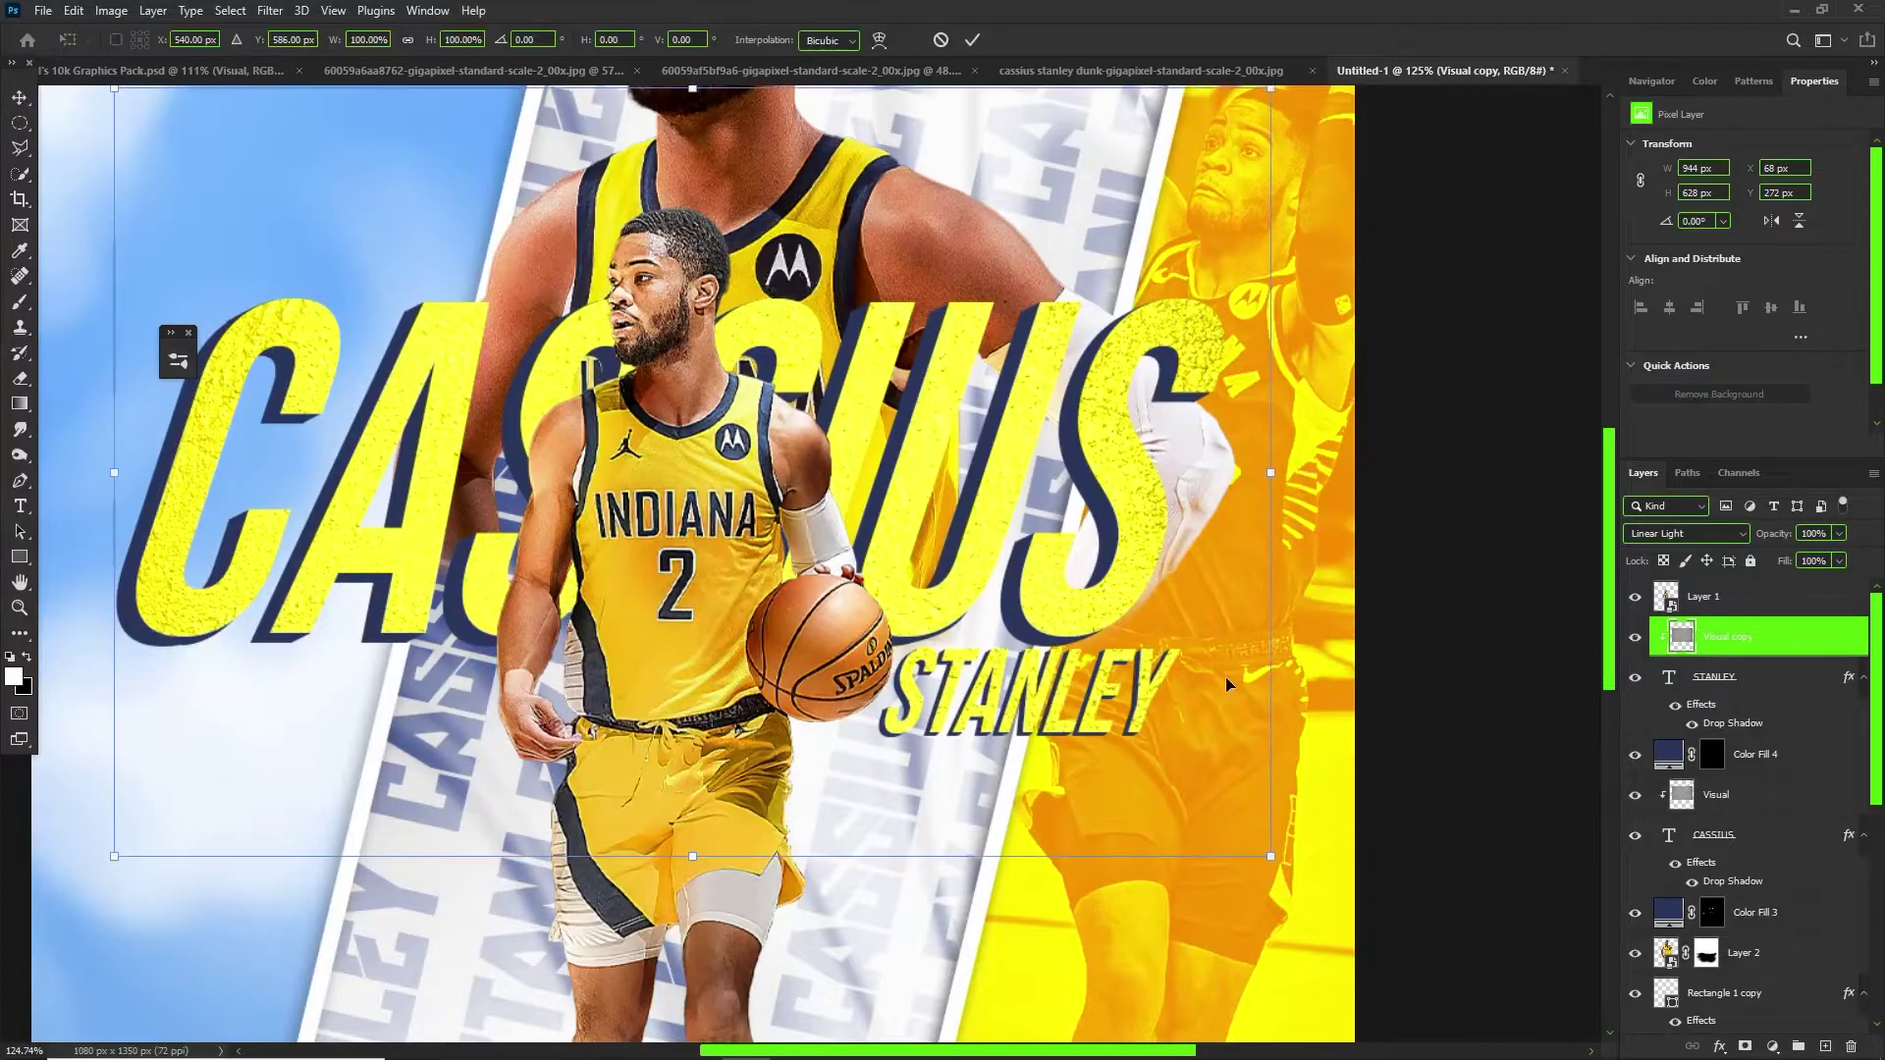
{"action": "left_click_drag", "start_coordinate": [114, 474], "coordinate": [945, 535]}
{"action": "left_click_drag", "start_coordinate": [1101, 480], "coordinate": [1015, 714]}
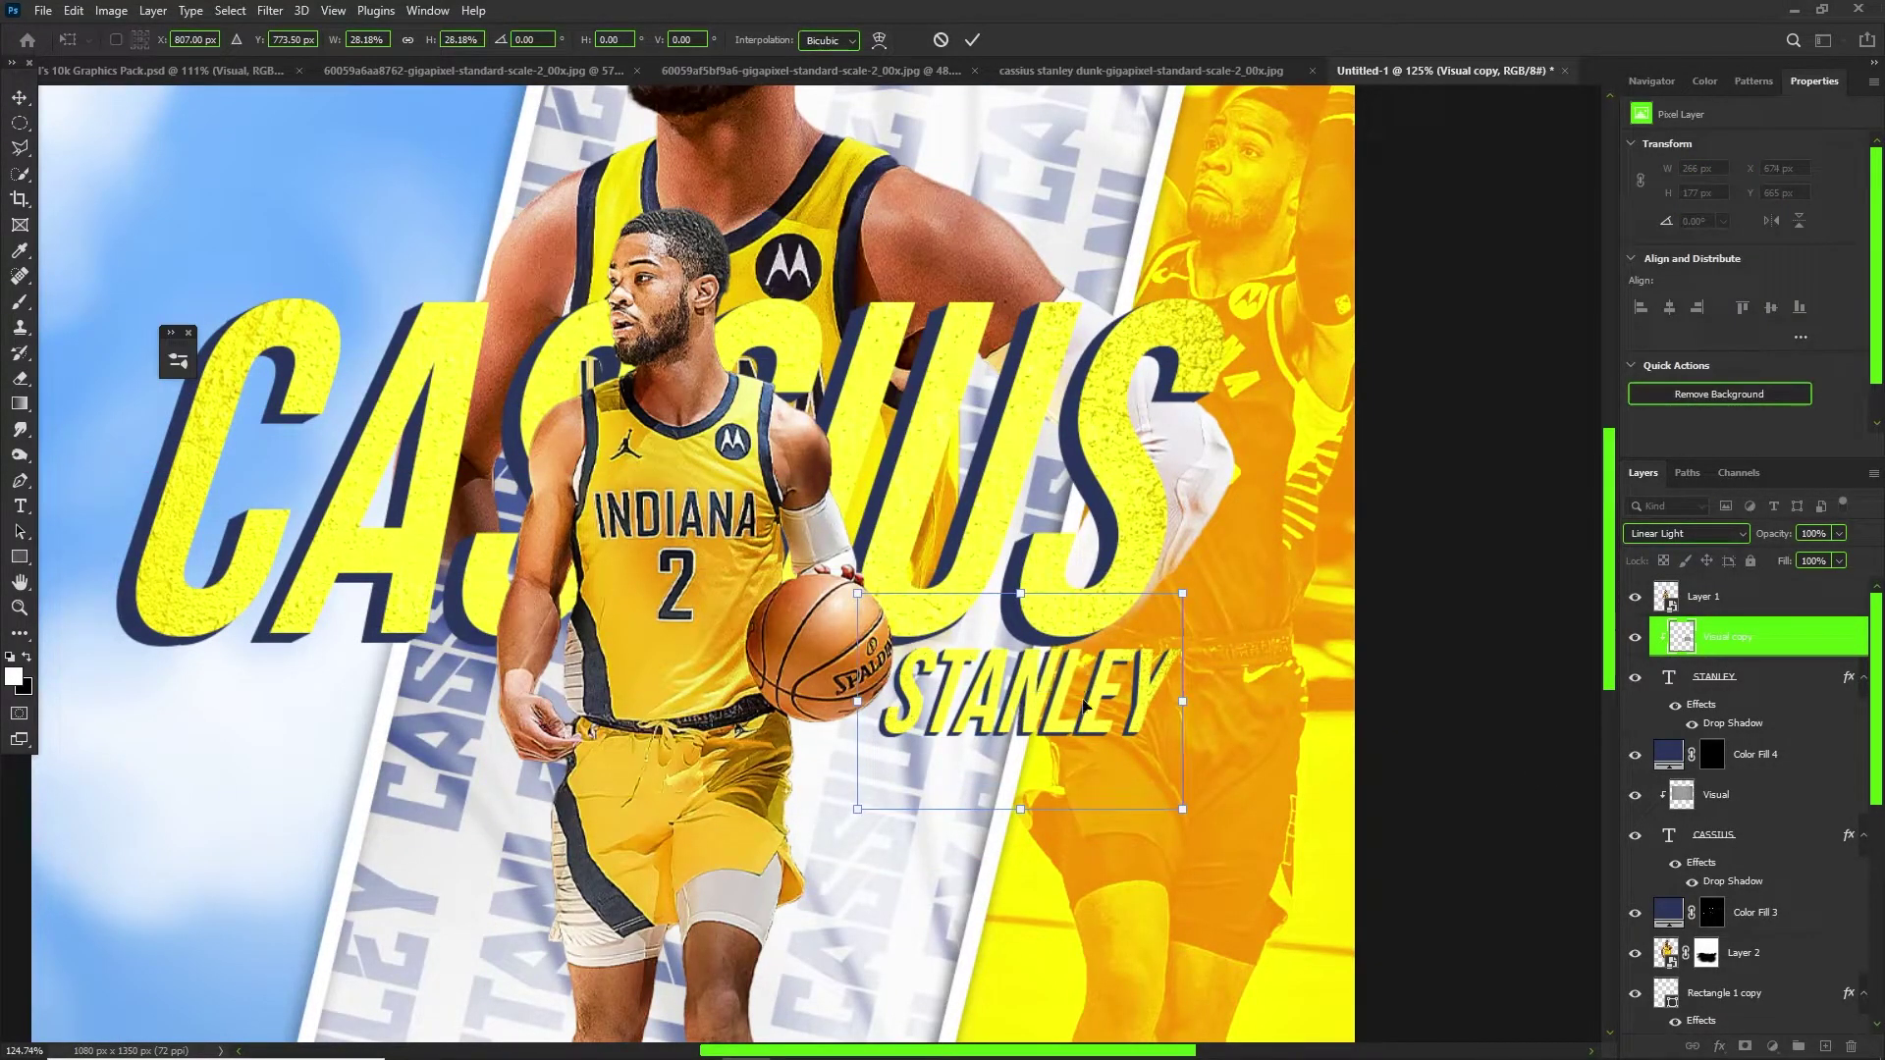
{"action": "key", "text": "Return"}
Draw a flat black ellipse about 245 x 14 px beneath the small player's shoes.
{"action": "key", "text": "e"}
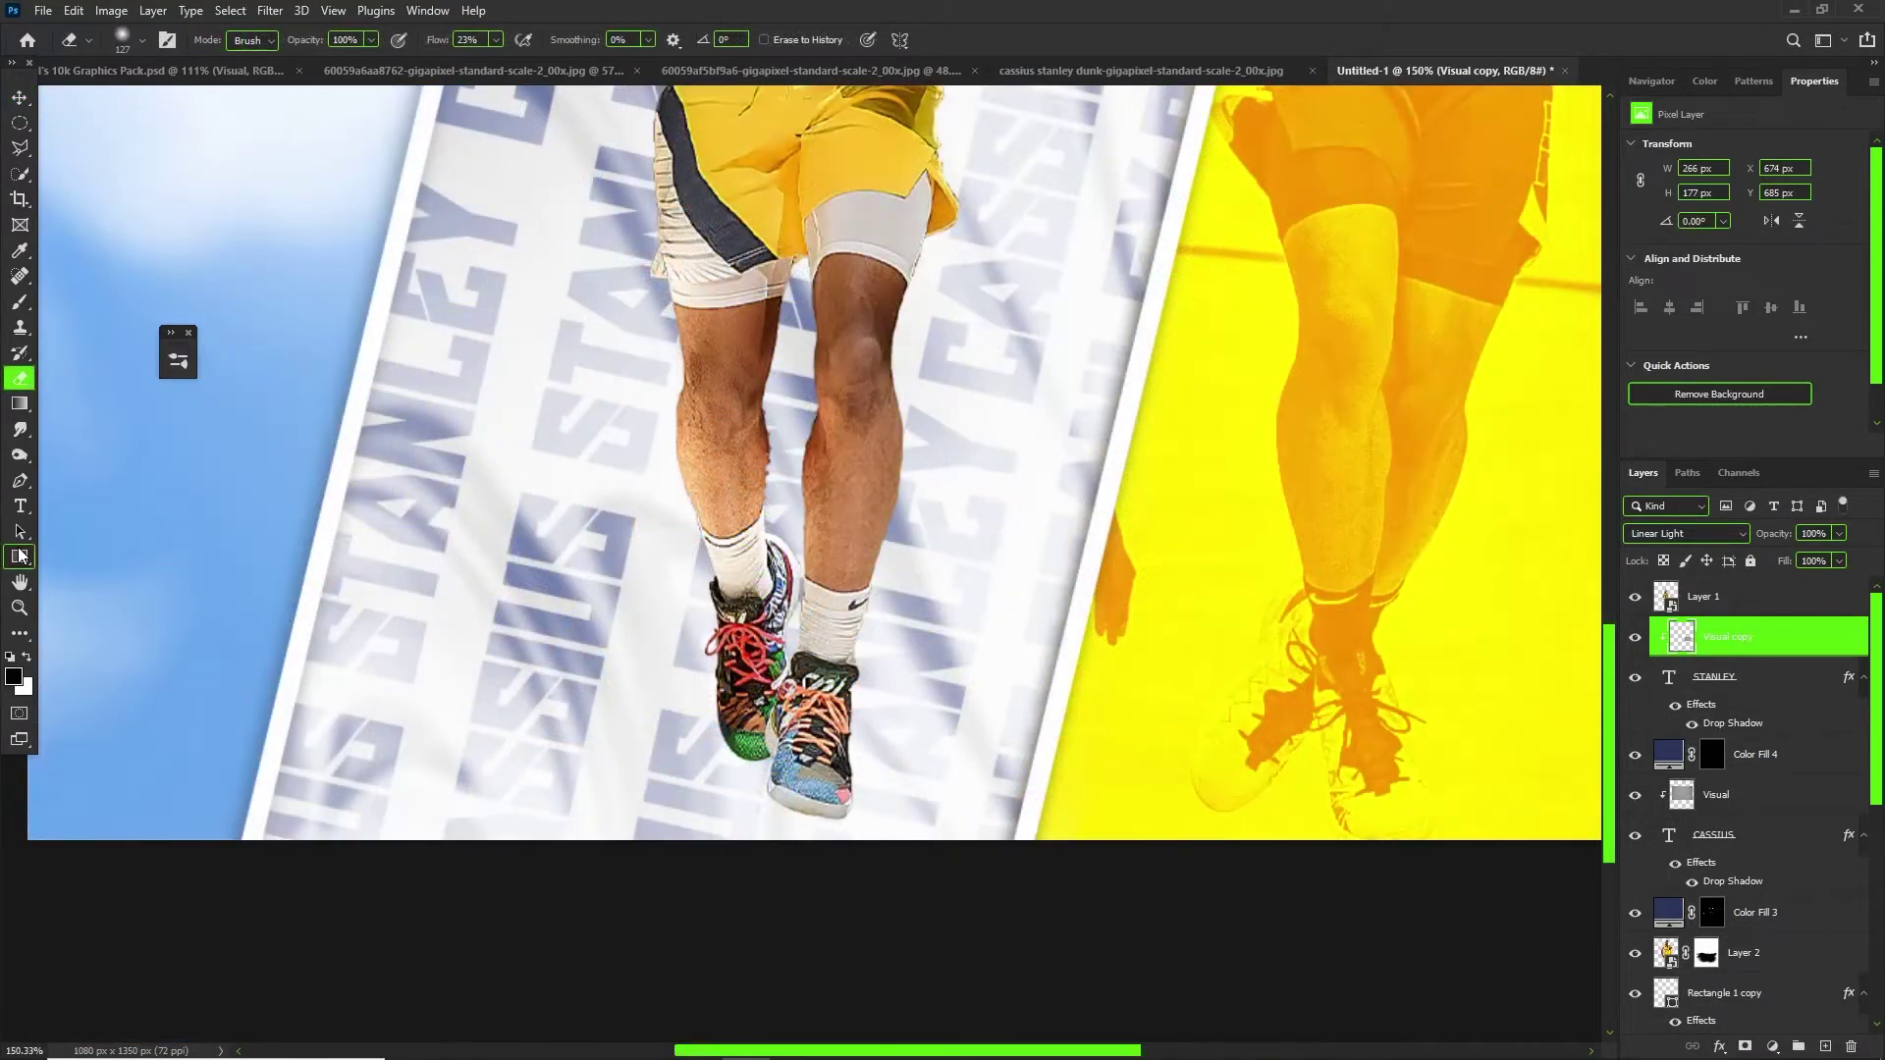
{"action": "right_click", "coordinate": [20, 555]}
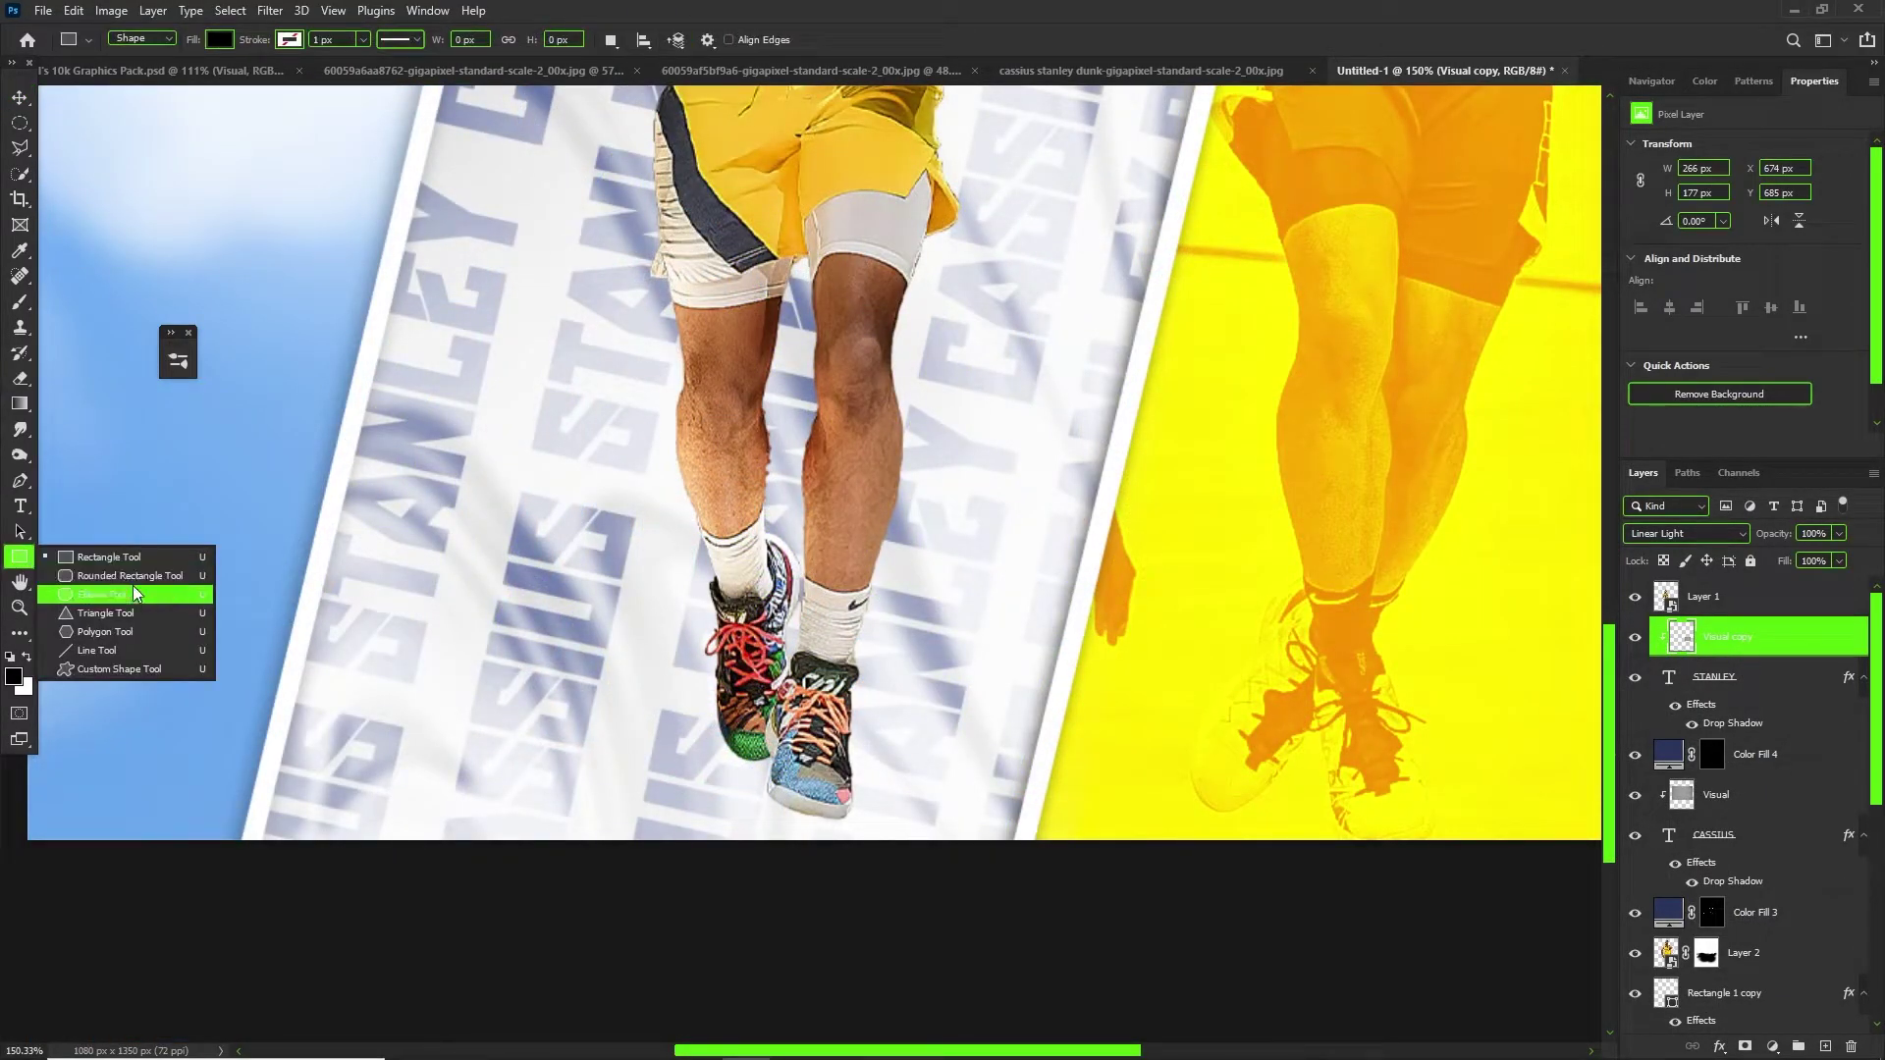
{"action": "left_click", "coordinate": [118, 577]}
{"action": "left_click_drag", "start_coordinate": [620, 788], "coordinate": [867, 826]}
Nudge the black ellipse 2 px left and 1 px up under the shoes and switch to the Move tool.
{"action": "key", "text": "ctrl+t"}
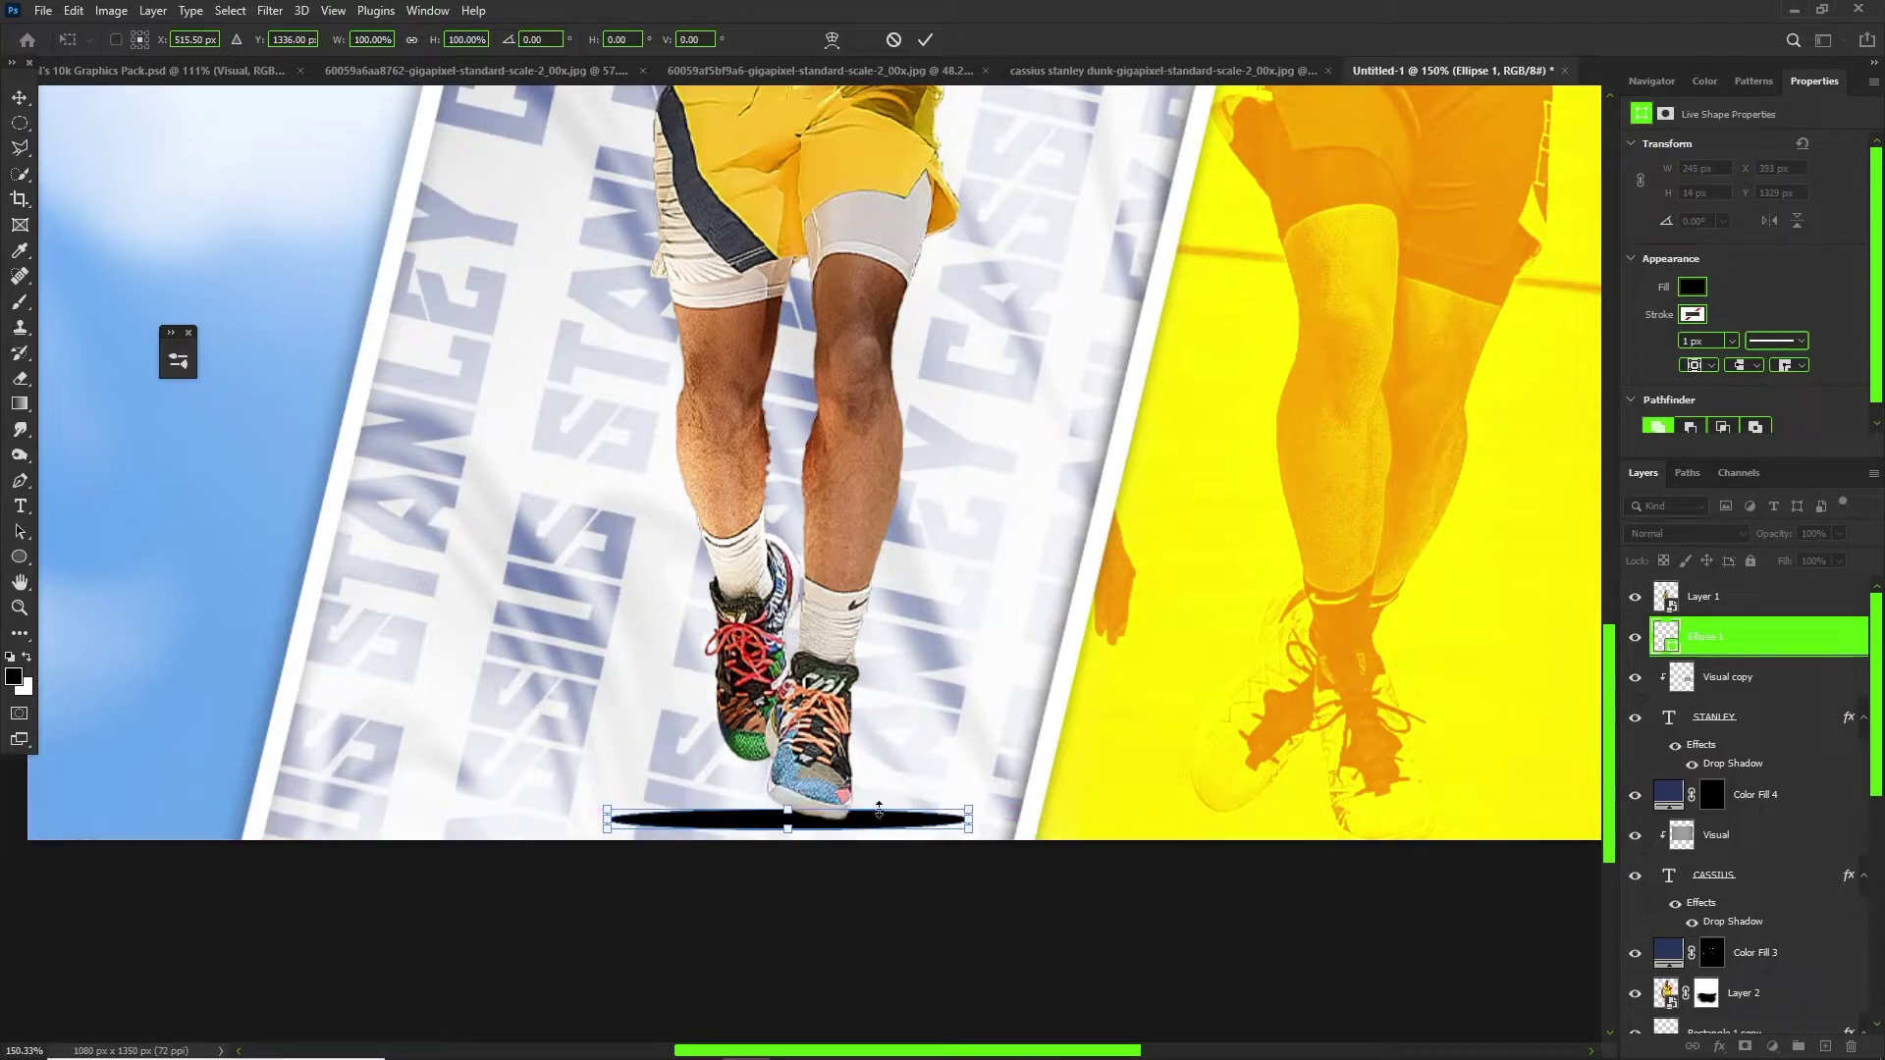
{"action": "key", "text": "Left"}
{"action": "key", "text": "Left"}
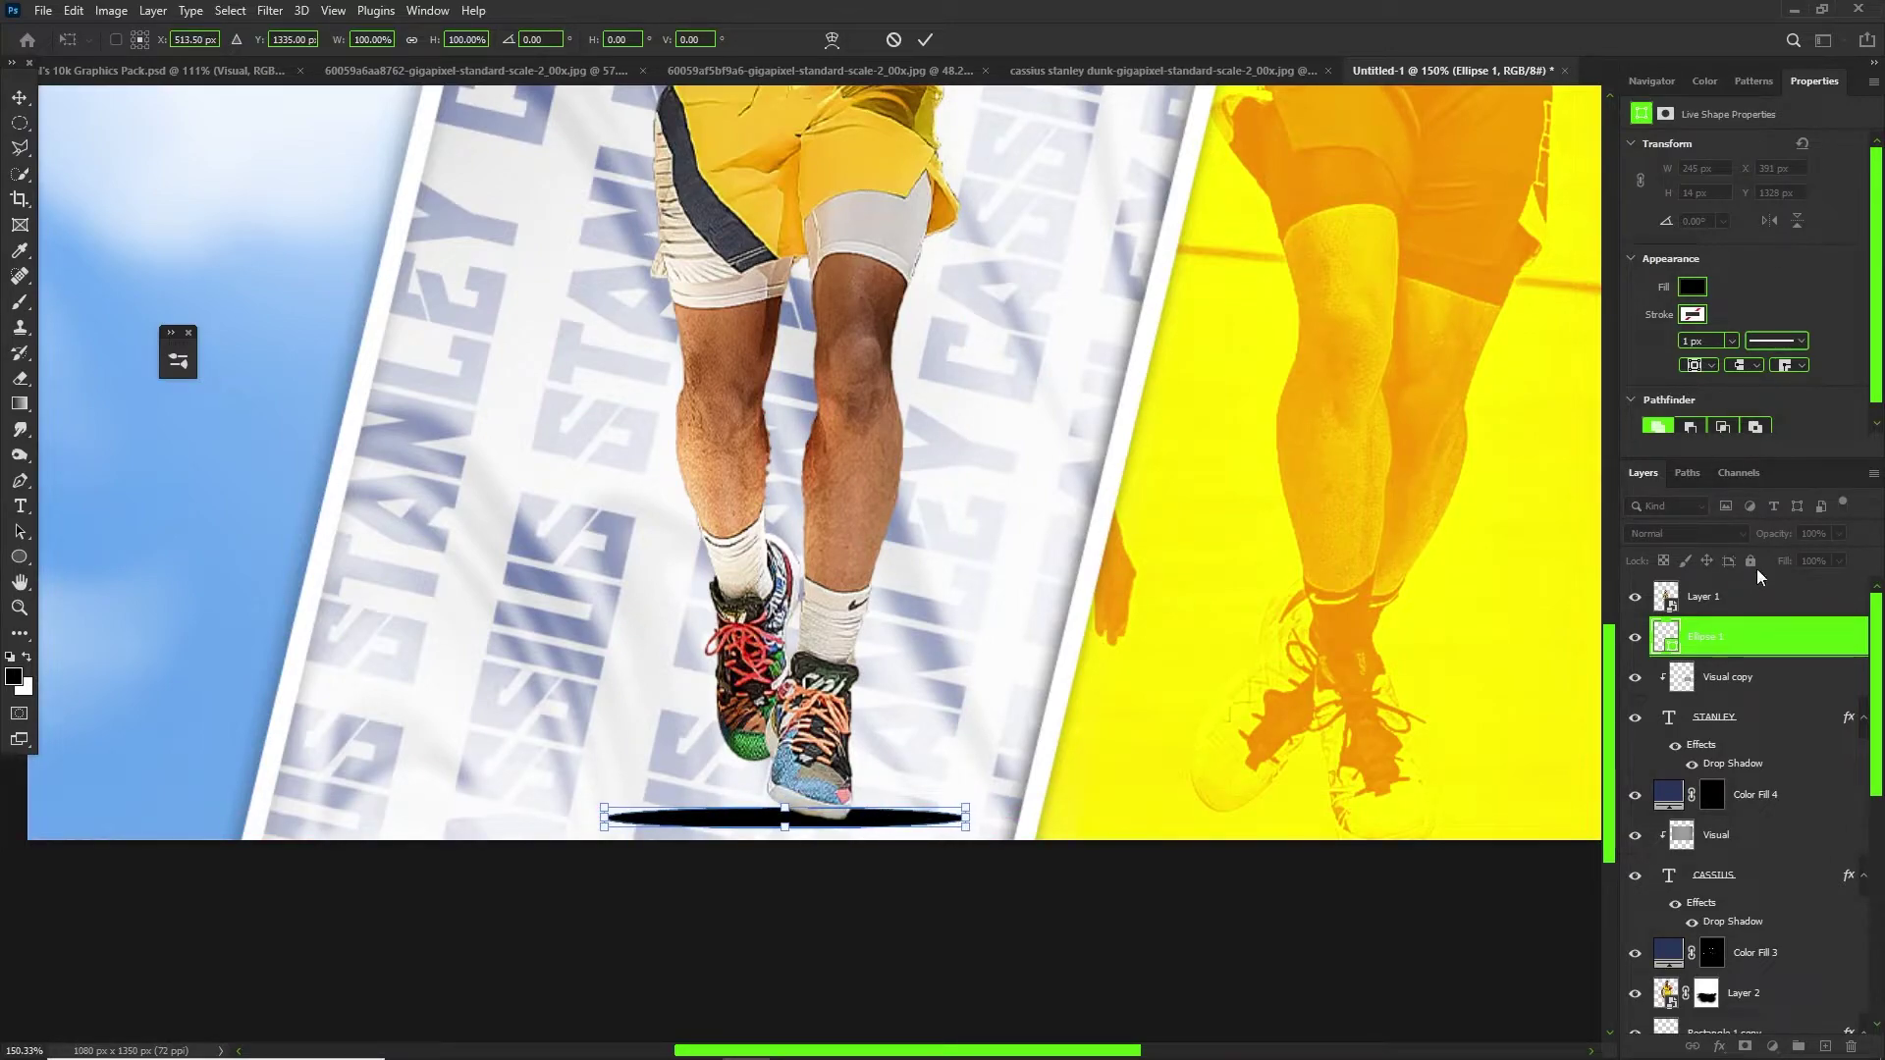
{"action": "key", "text": "Return"}
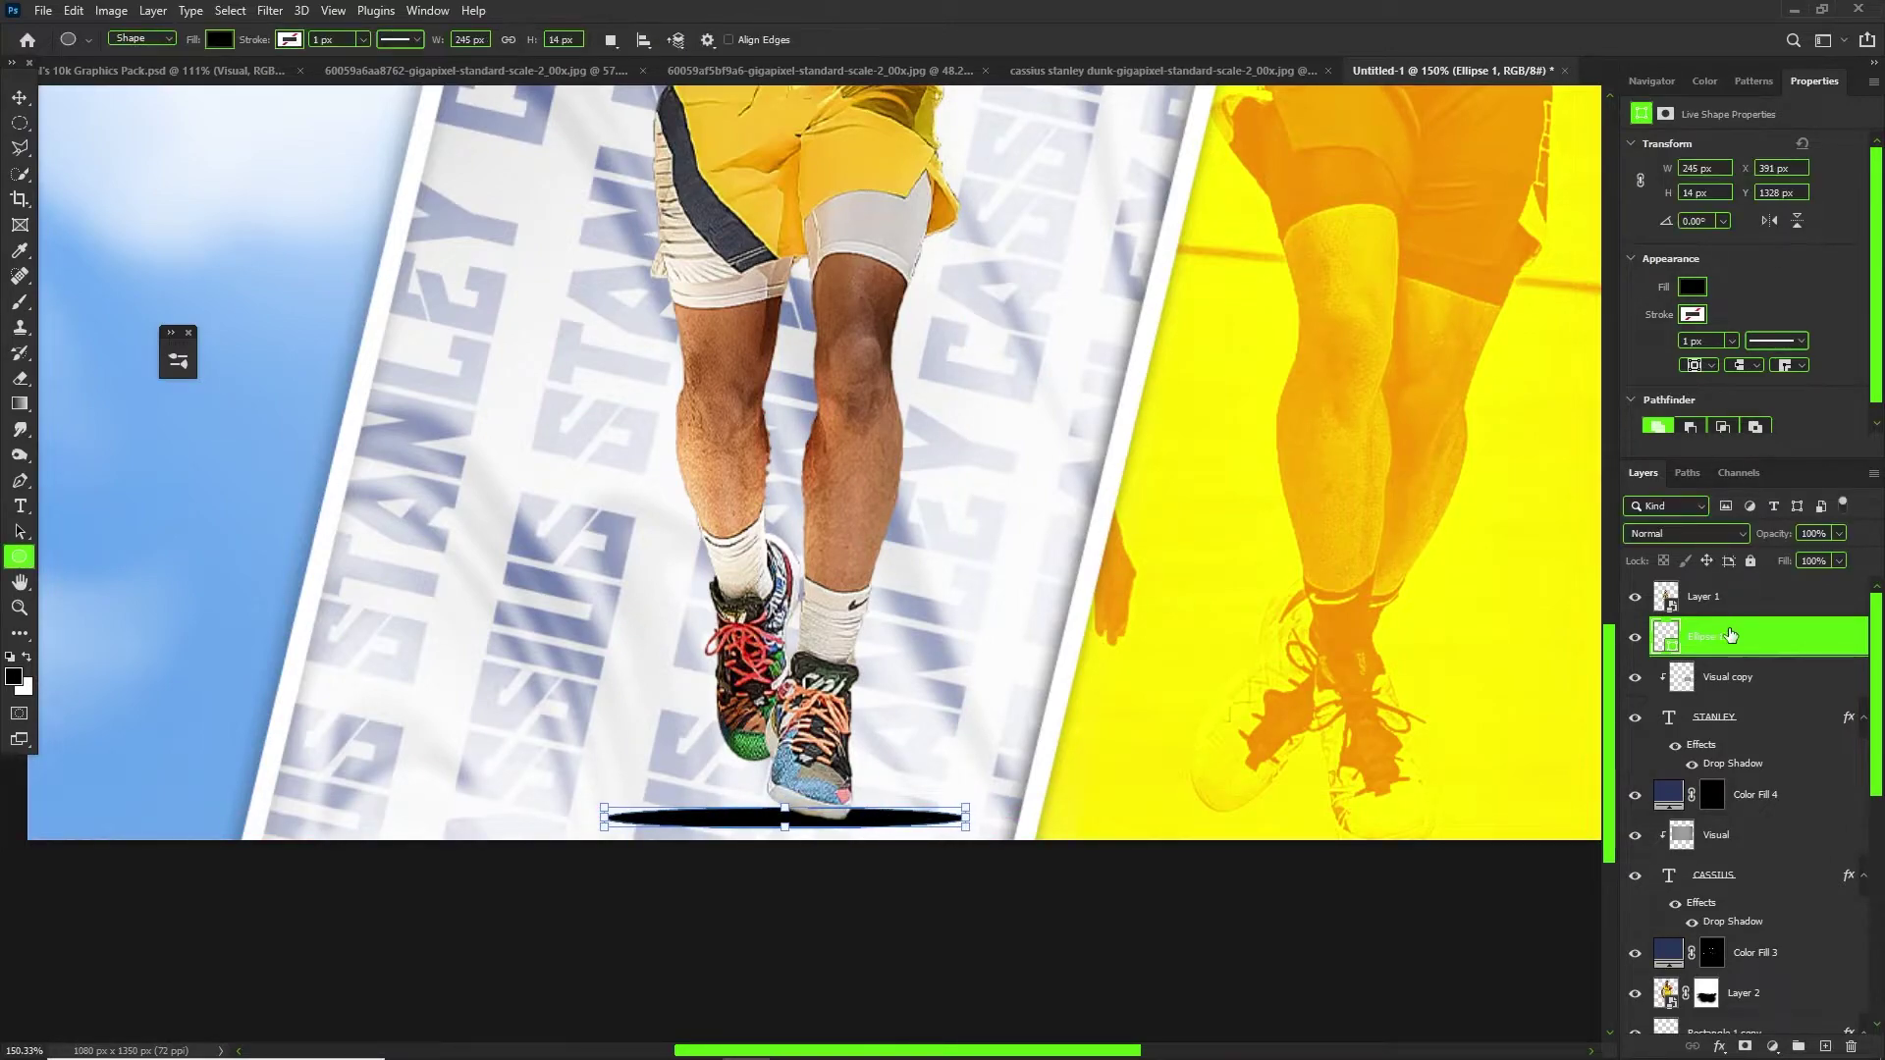
{"action": "left_click", "coordinate": [22, 120]}
{"action": "left_click", "coordinate": [23, 102]}
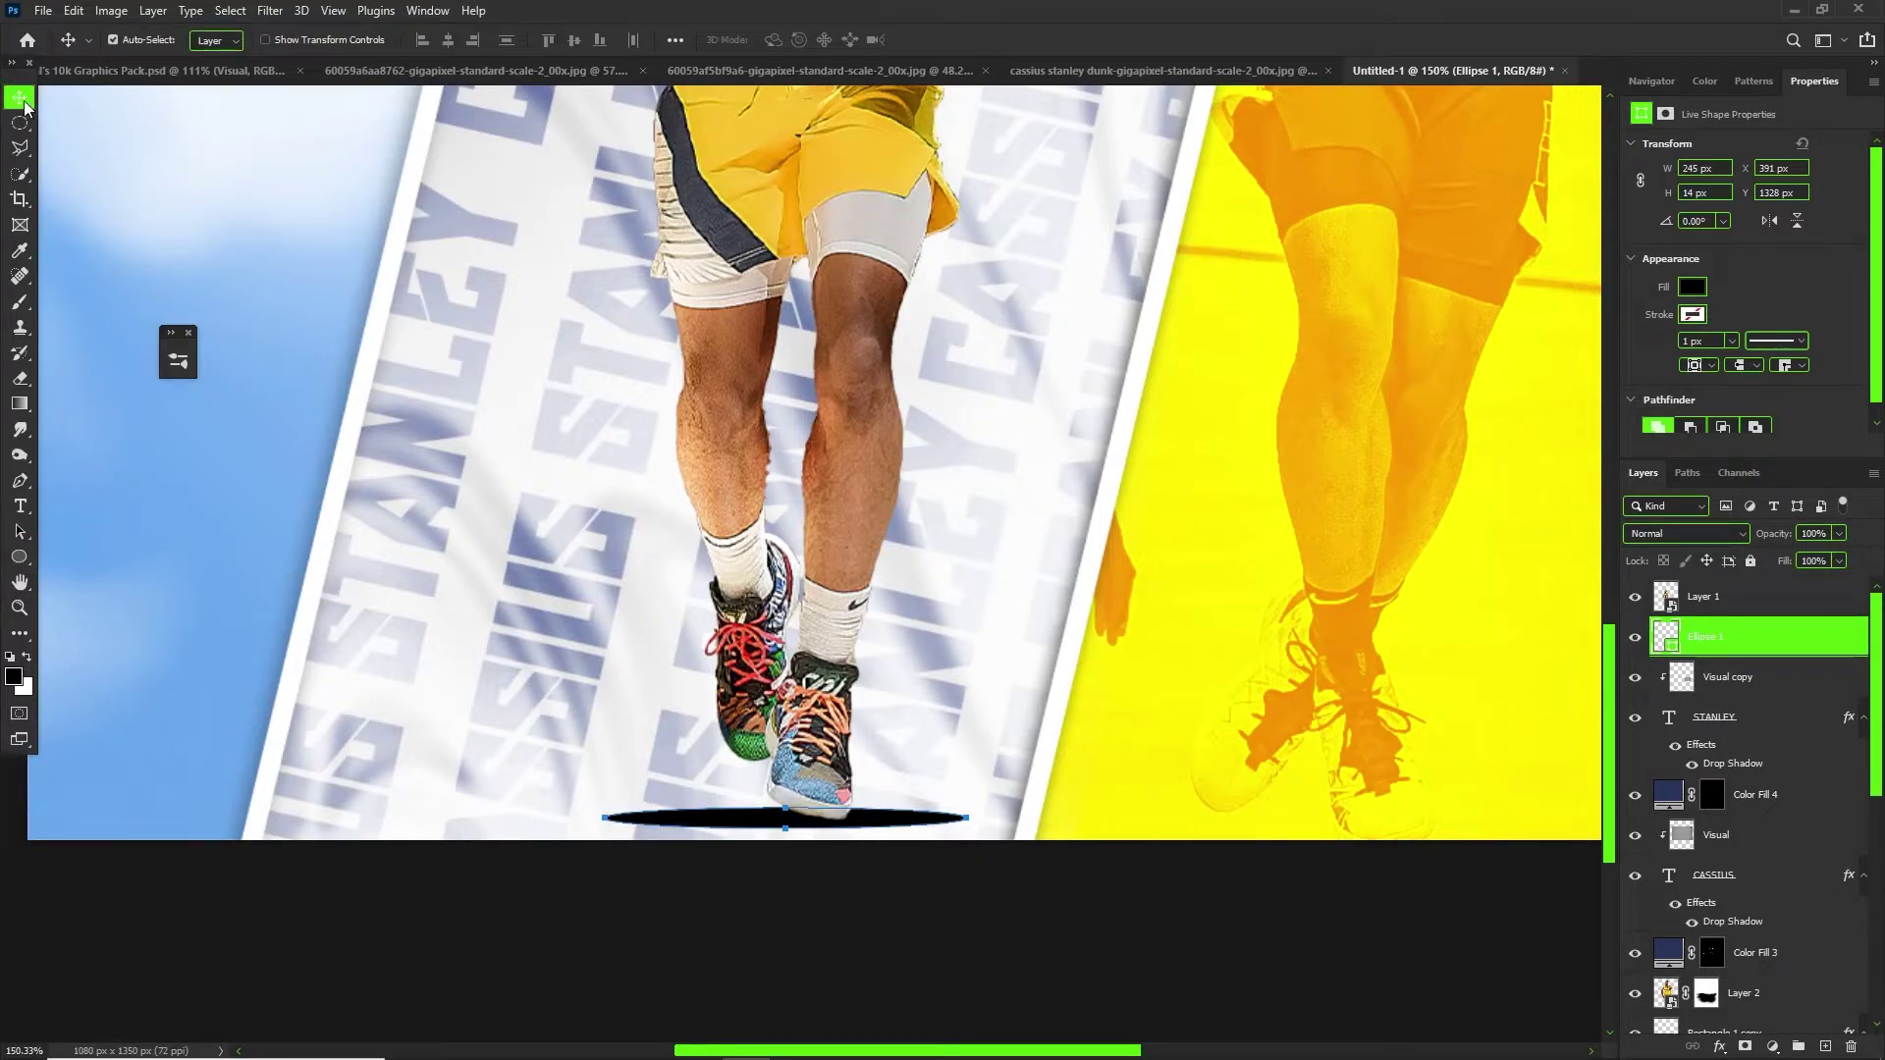
Convert the black ellipse under the small player's shoes to a smart object and rasterize it into a pixel layer.
{"action": "right_click", "coordinate": [1713, 630]}
{"action": "left_click", "coordinate": [1508, 503]}
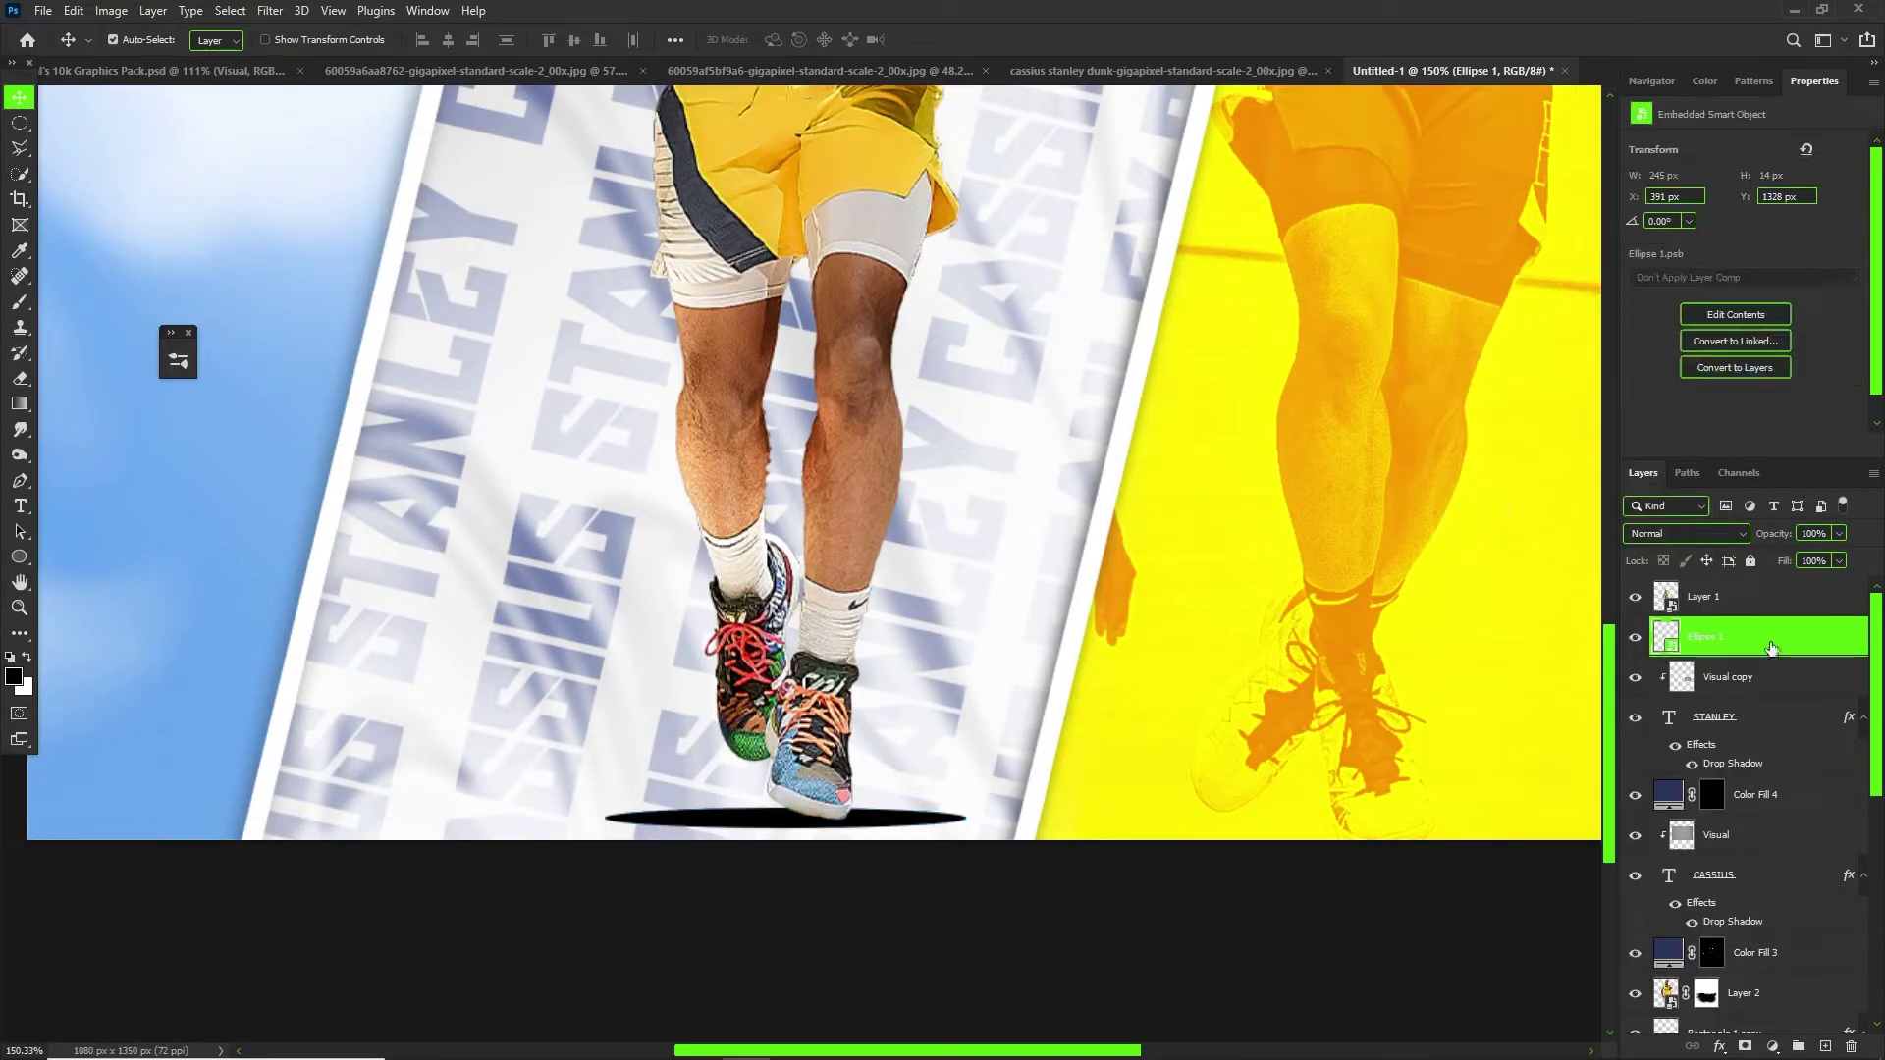
{"action": "right_click", "coordinate": [1768, 611]}
{"action": "right_click", "coordinate": [1785, 650]}
{"action": "left_click", "coordinate": [1570, 574]}
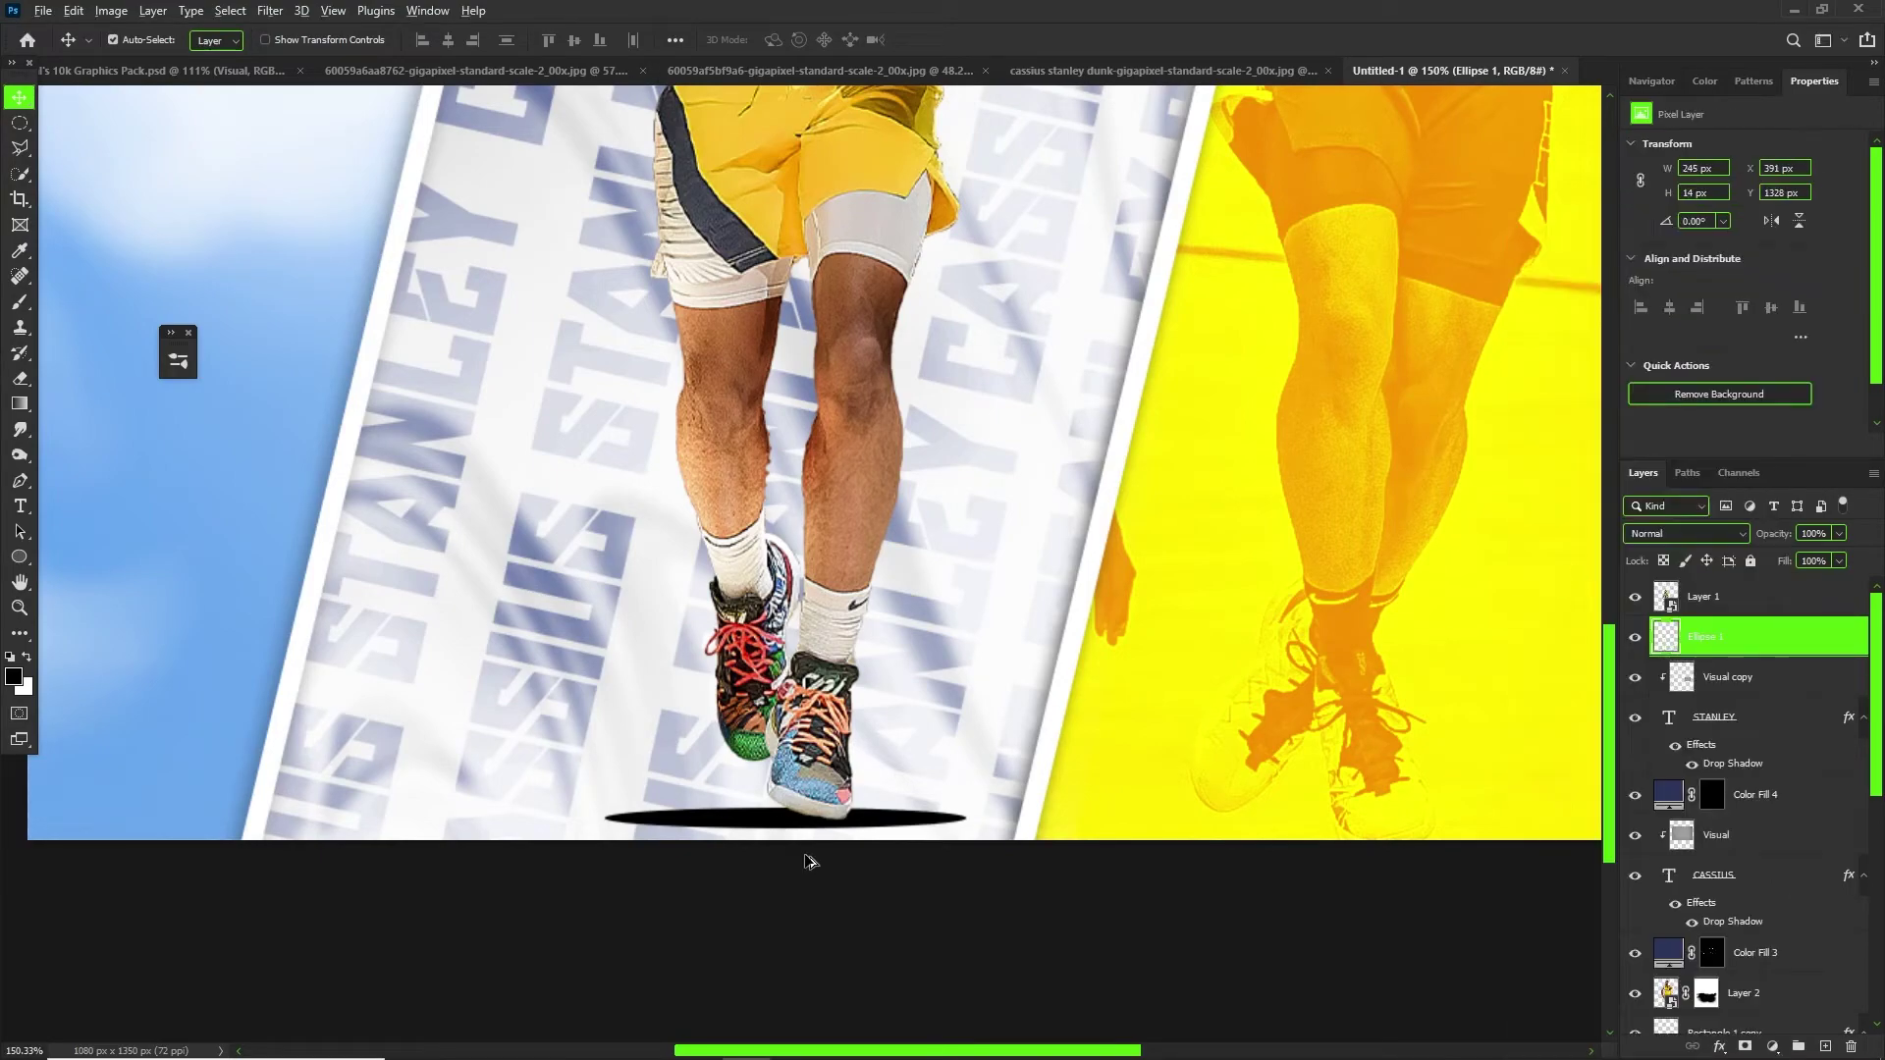
Add a layer mask to the ellipse and fade its tapered end with a soft black brush at 100% flow.
{"action": "key", "text": "ctrl+plus"}
{"action": "left_click", "coordinate": [1743, 1044]}
{"action": "key", "text": "b"}
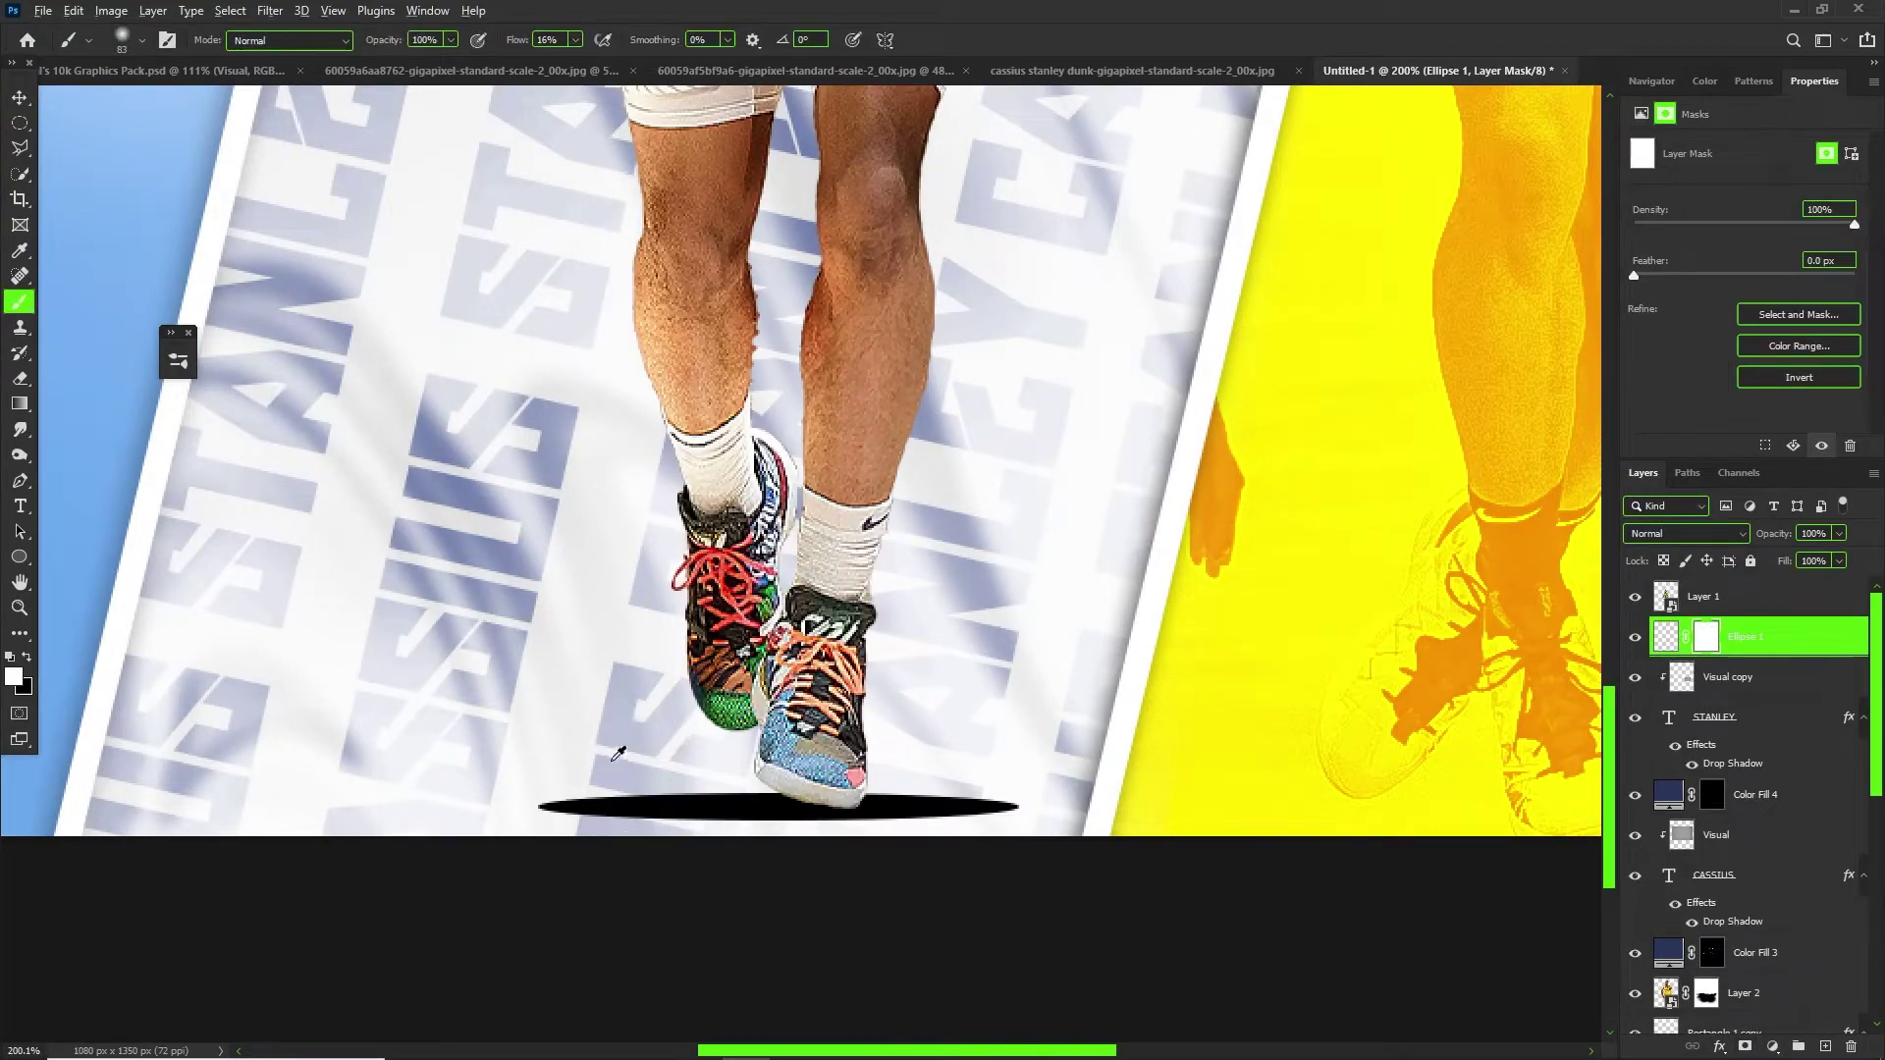
{"action": "left_click_drag", "start_coordinate": [509, 828], "coordinate": [662, 845]}
{"action": "left_click_drag", "start_coordinate": [556, 786], "coordinate": [529, 801]}
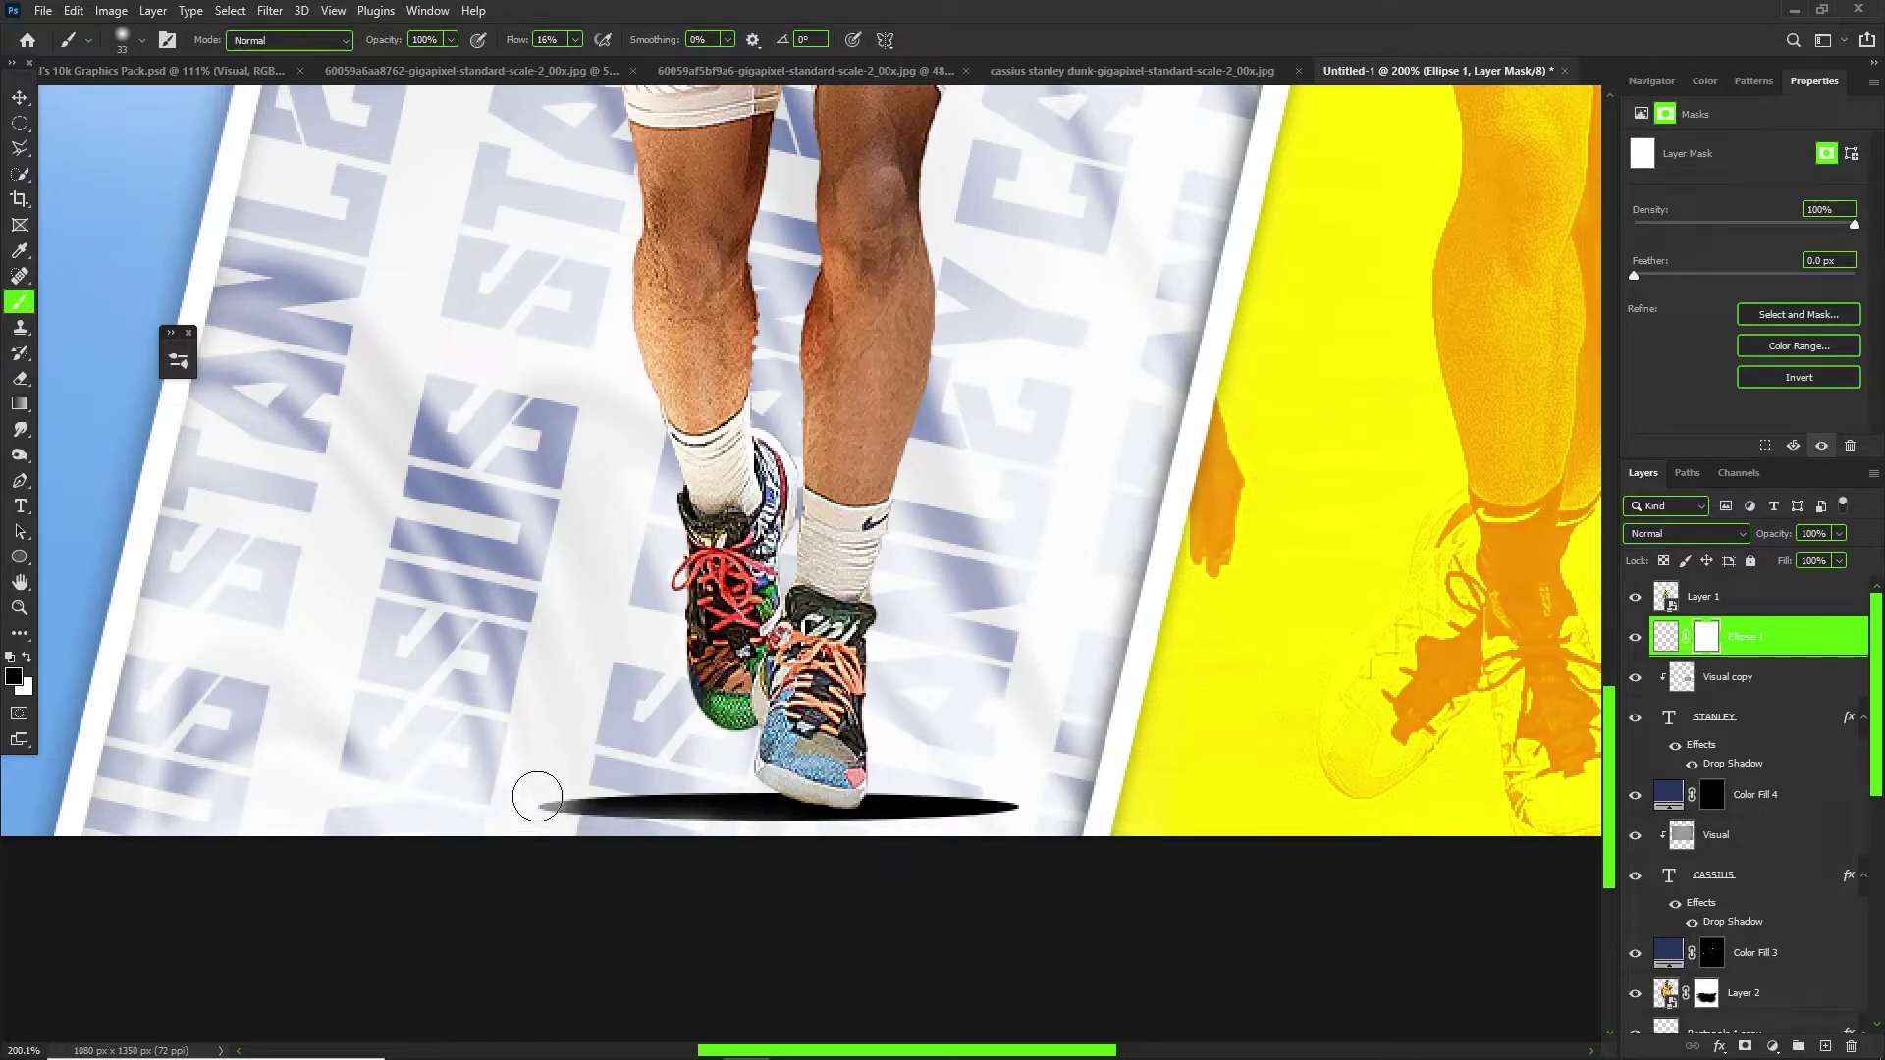
{"action": "left_click", "coordinate": [574, 40]}
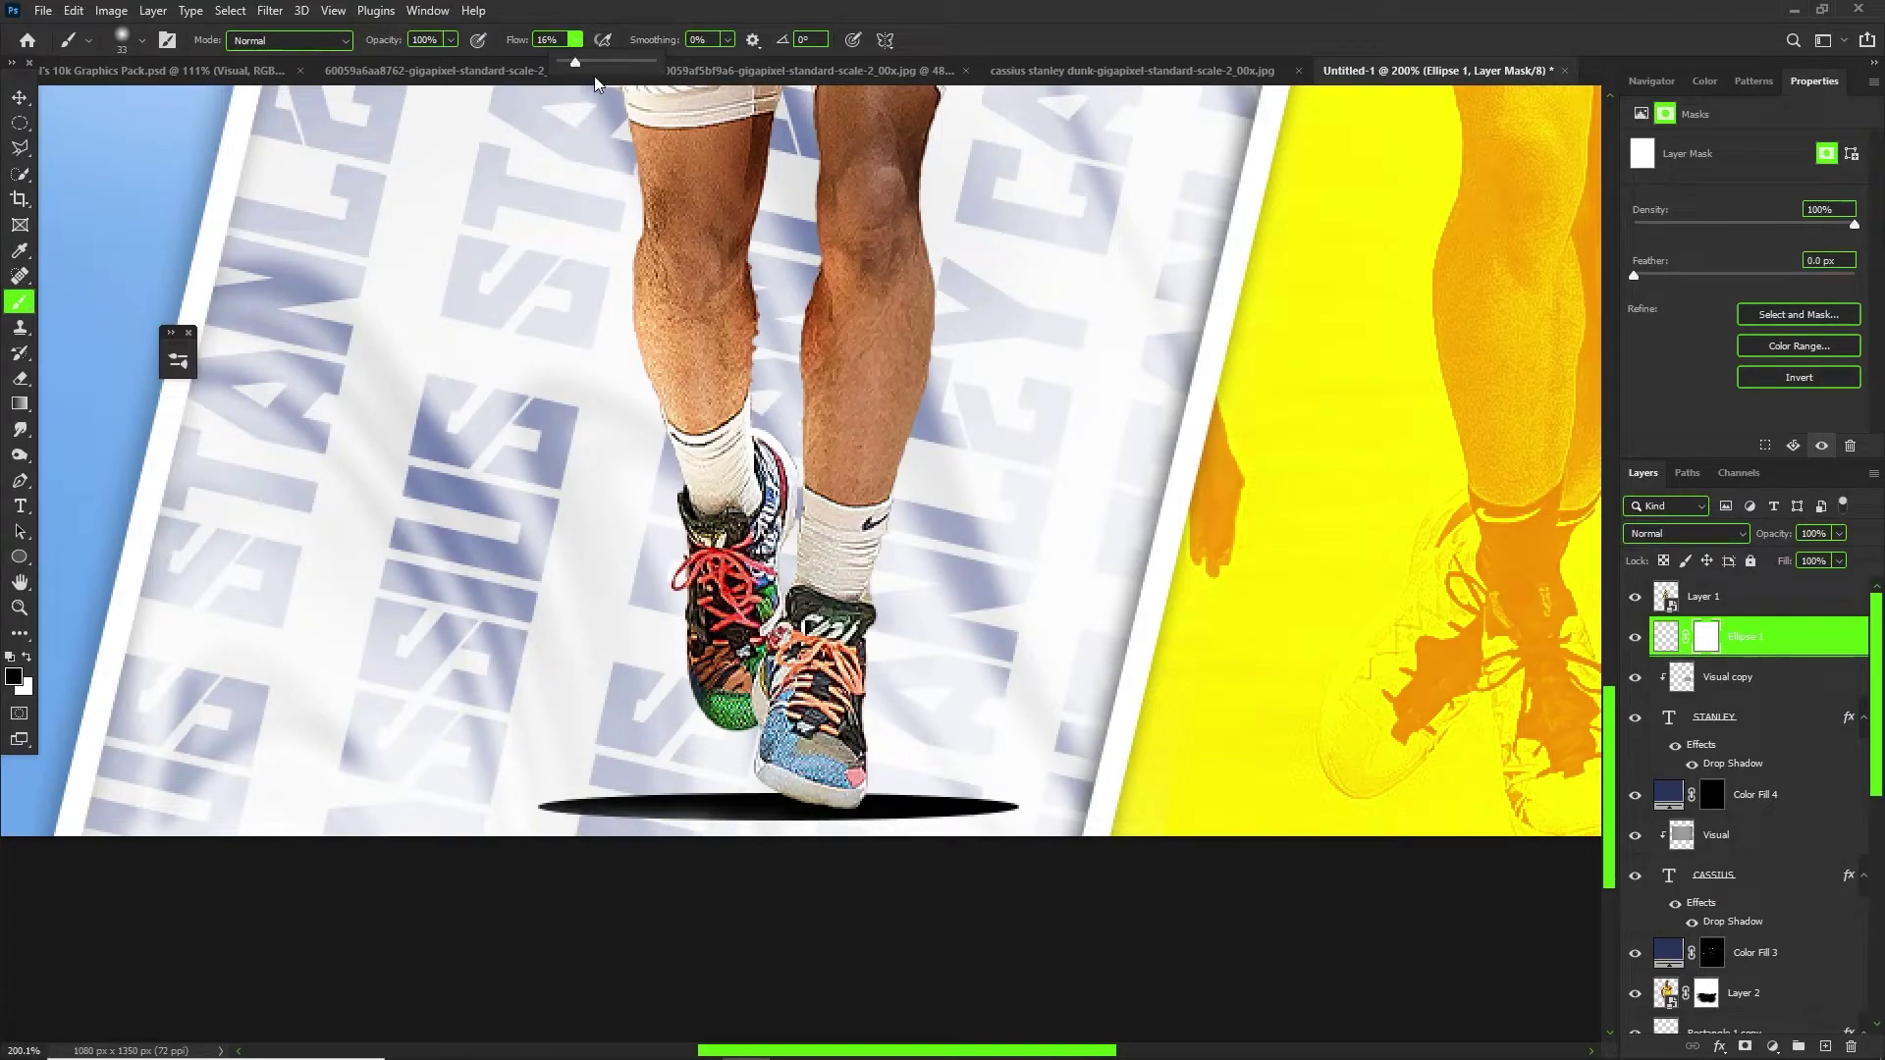
{"action": "left_click", "coordinate": [477, 785]}
{"action": "mouse_move", "coordinate": [477, 800]}
{"action": "left_mouse_down"}
{"action": "mouse_move", "coordinate": [547, 776]}
{"action": "mouse_move", "coordinate": [501, 787]}
{"action": "mouse_move", "coordinate": [740, 761]}
{"action": "mouse_move", "coordinate": [627, 766]}
{"action": "mouse_move", "coordinate": [906, 760]}
{"action": "mouse_move", "coordinate": [548, 786]}
{"action": "mouse_move", "coordinate": [692, 767]}
{"action": "left_mouse_up"}
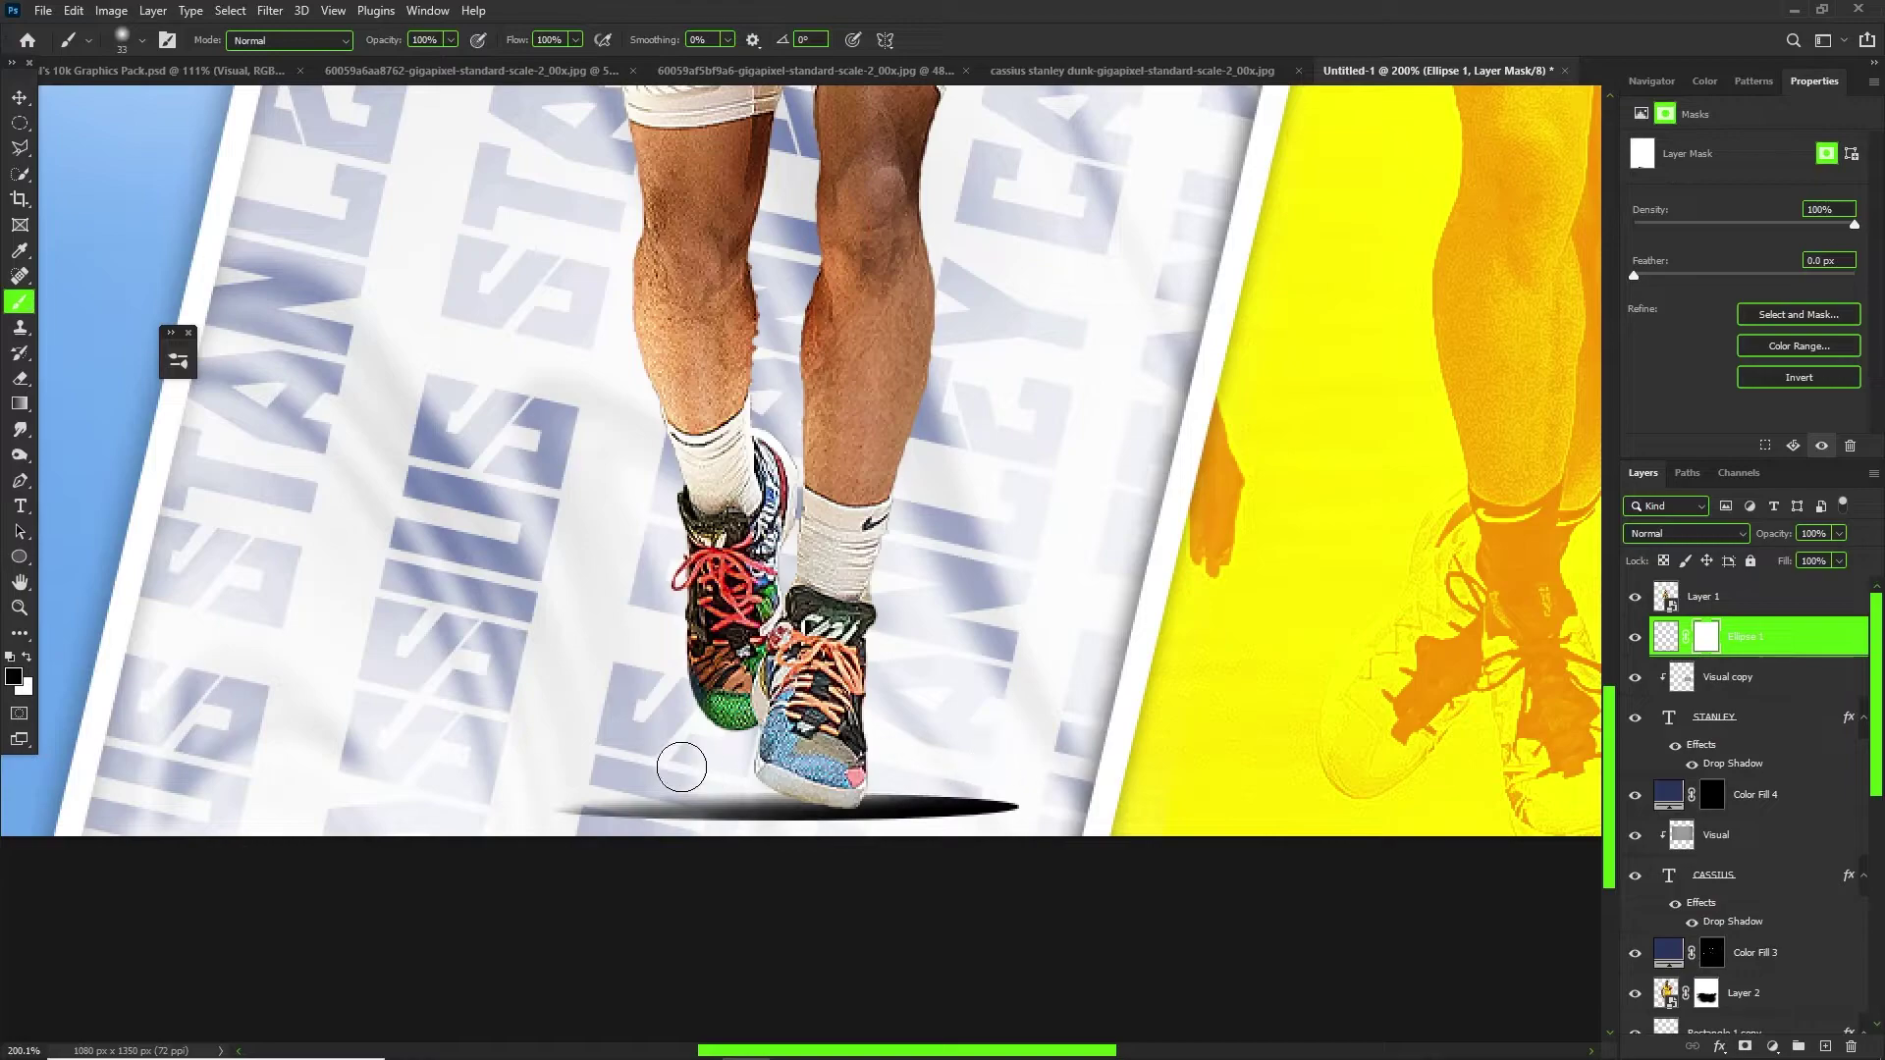
Soften the ellipse itself into a faint blurred ground shadow beneath the shoes.
{"action": "key", "text": "ctrl+t"}
{"action": "left_click", "coordinate": [1666, 638]}
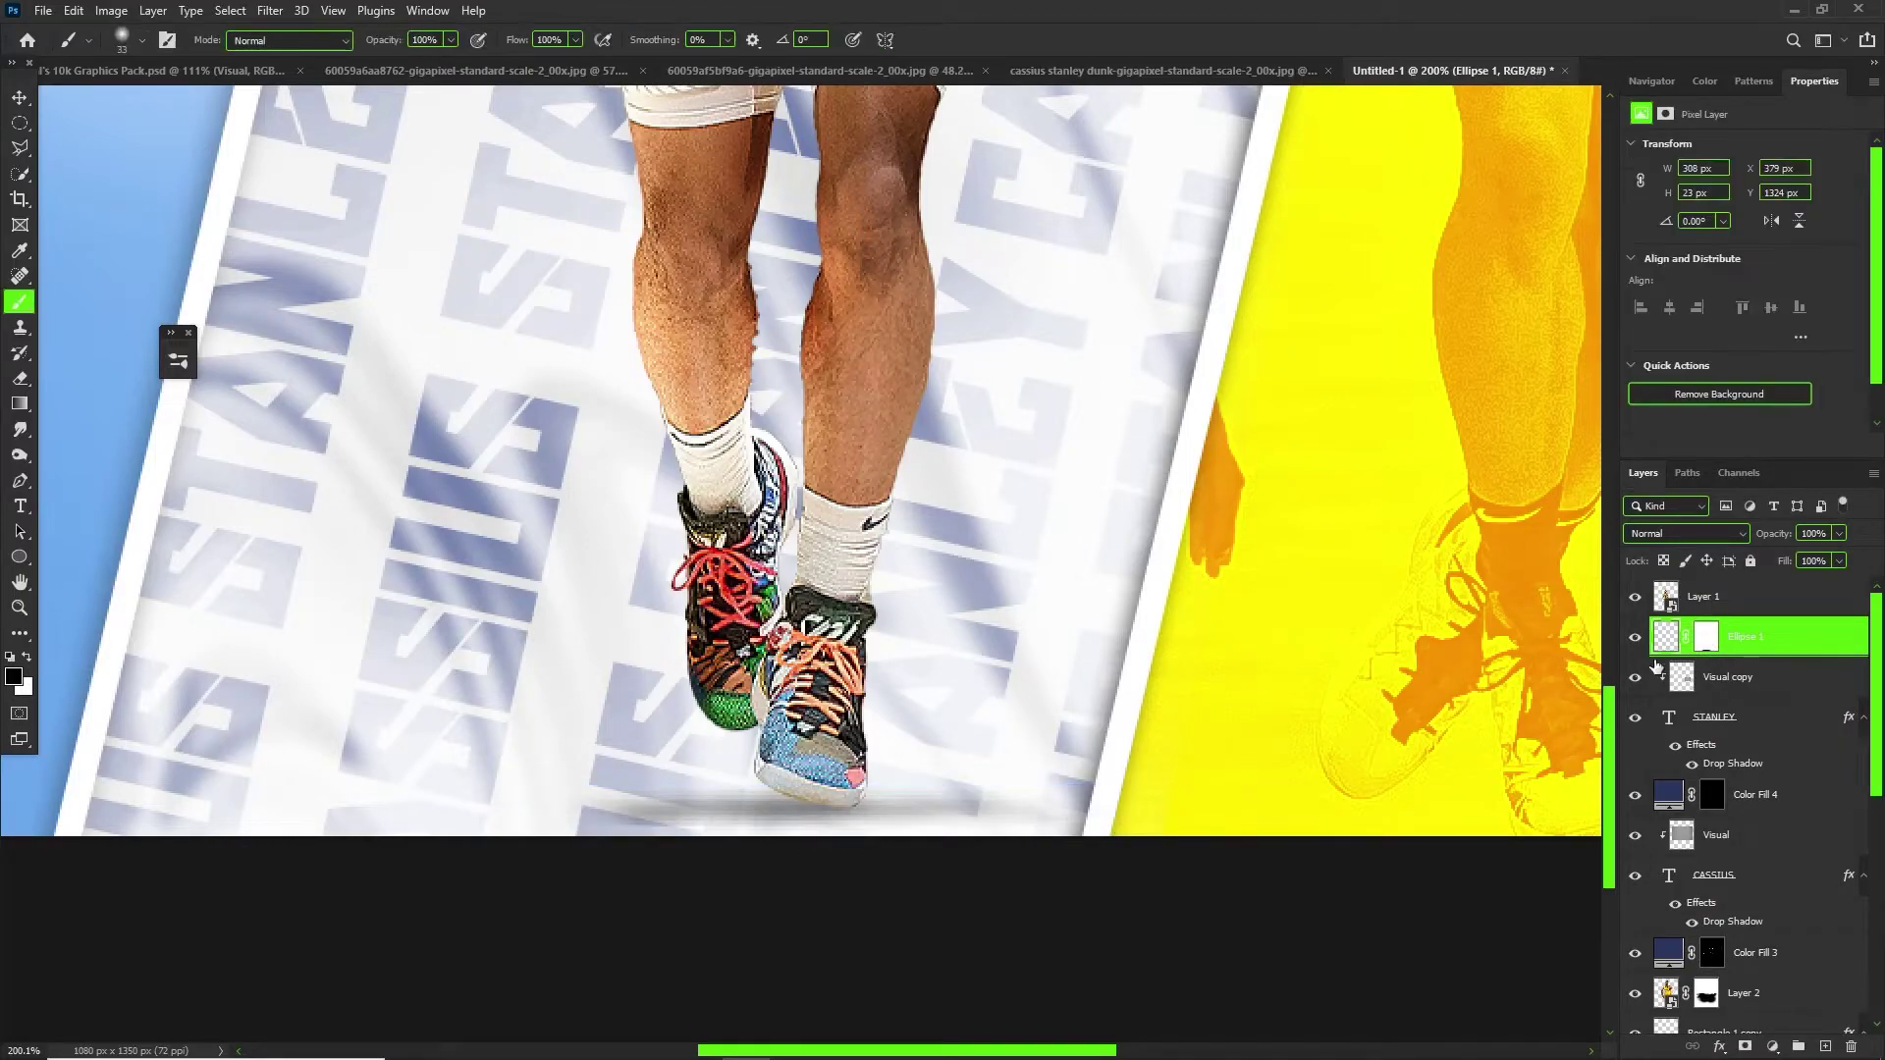
{"action": "scroll", "coordinate": [840, 775], "scroll_direction": "down", "scroll_amount": 13}
{"action": "scroll", "coordinate": [772, 780], "scroll_direction": "up", "scroll_amount": 1}
{"action": "key", "text": "v"}
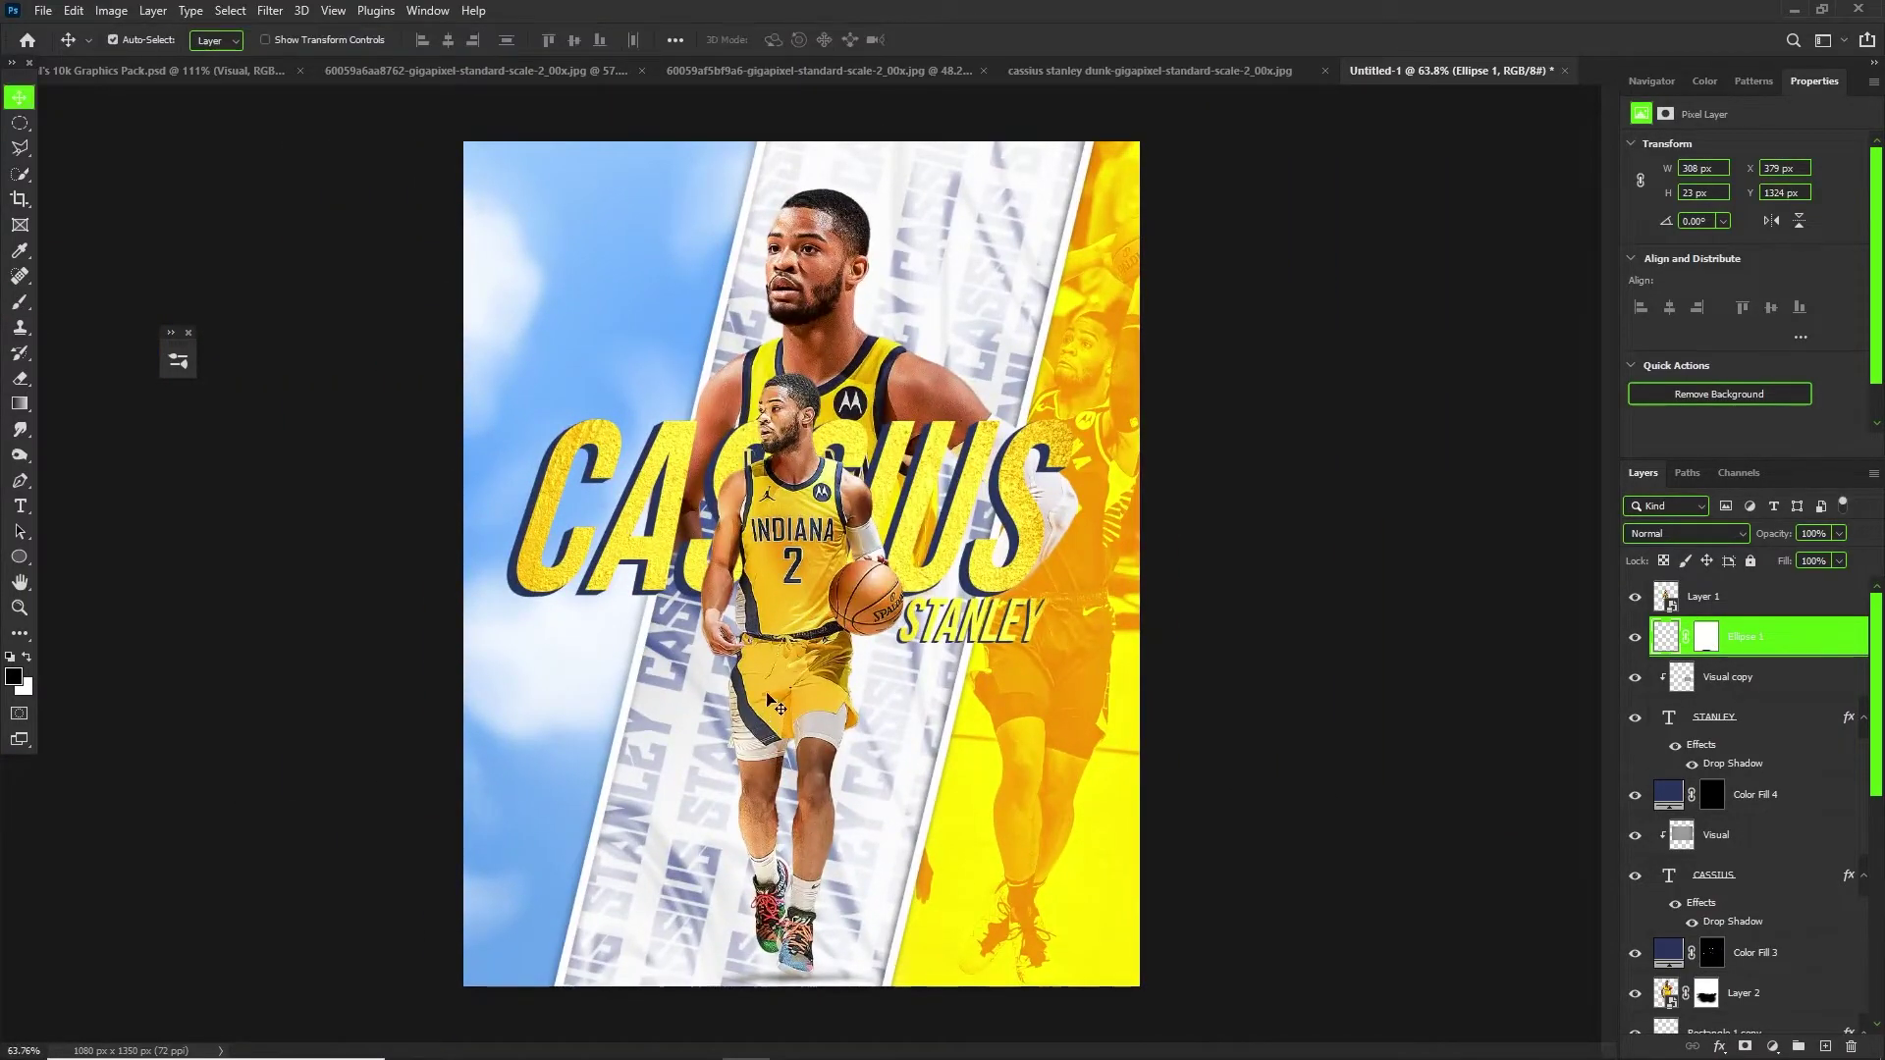
Add a new empty layer above the clipped cloud layers of the blue sky panel and ready the Brush tool.
{"action": "scroll", "coordinate": [632, 423], "scroll_direction": "up", "scroll_amount": 2}
{"action": "scroll", "coordinate": [619, 148], "scroll_direction": "down", "scroll_amount": 3}
{"action": "scroll", "coordinate": [618, 265], "scroll_direction": "up", "scroll_amount": 2}
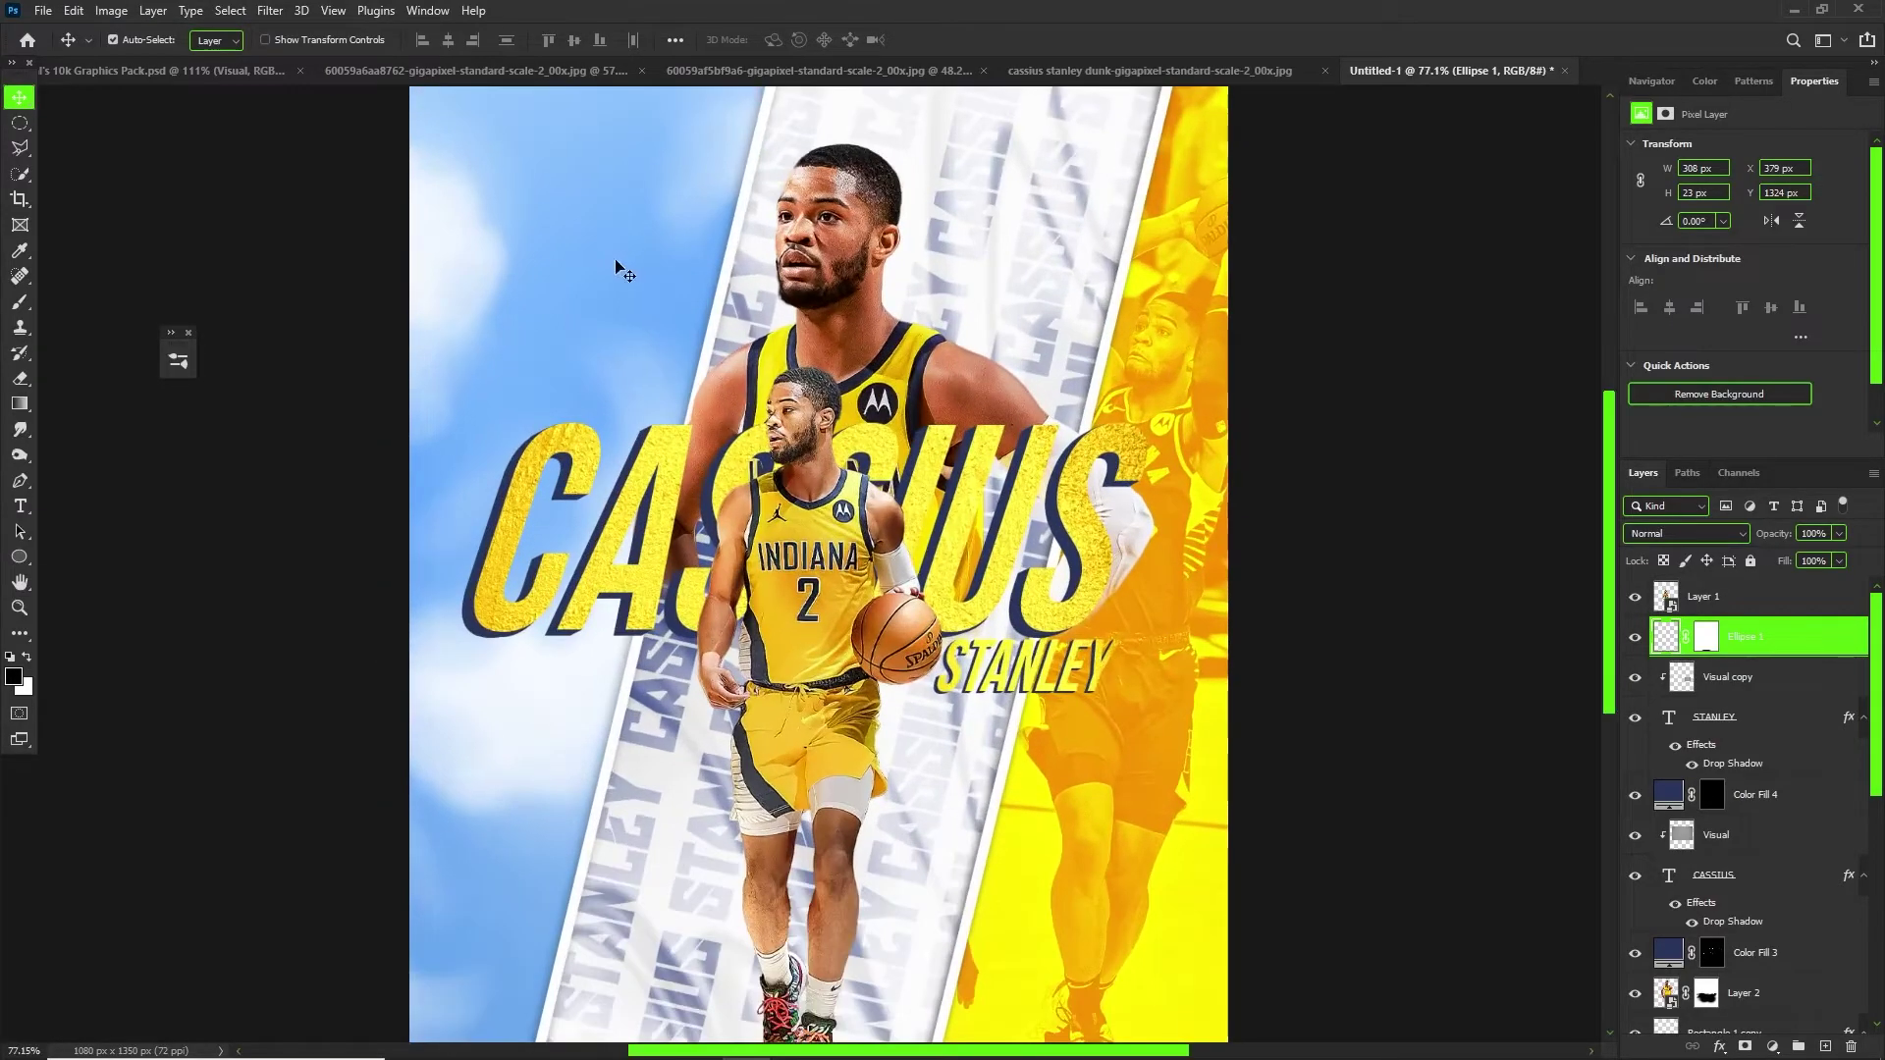
{"action": "left_click", "coordinate": [687, 272]}
{"action": "left_click", "coordinate": [1728, 972]}
{"action": "scroll", "coordinate": [1767, 982], "scroll_direction": "down", "scroll_amount": 2}
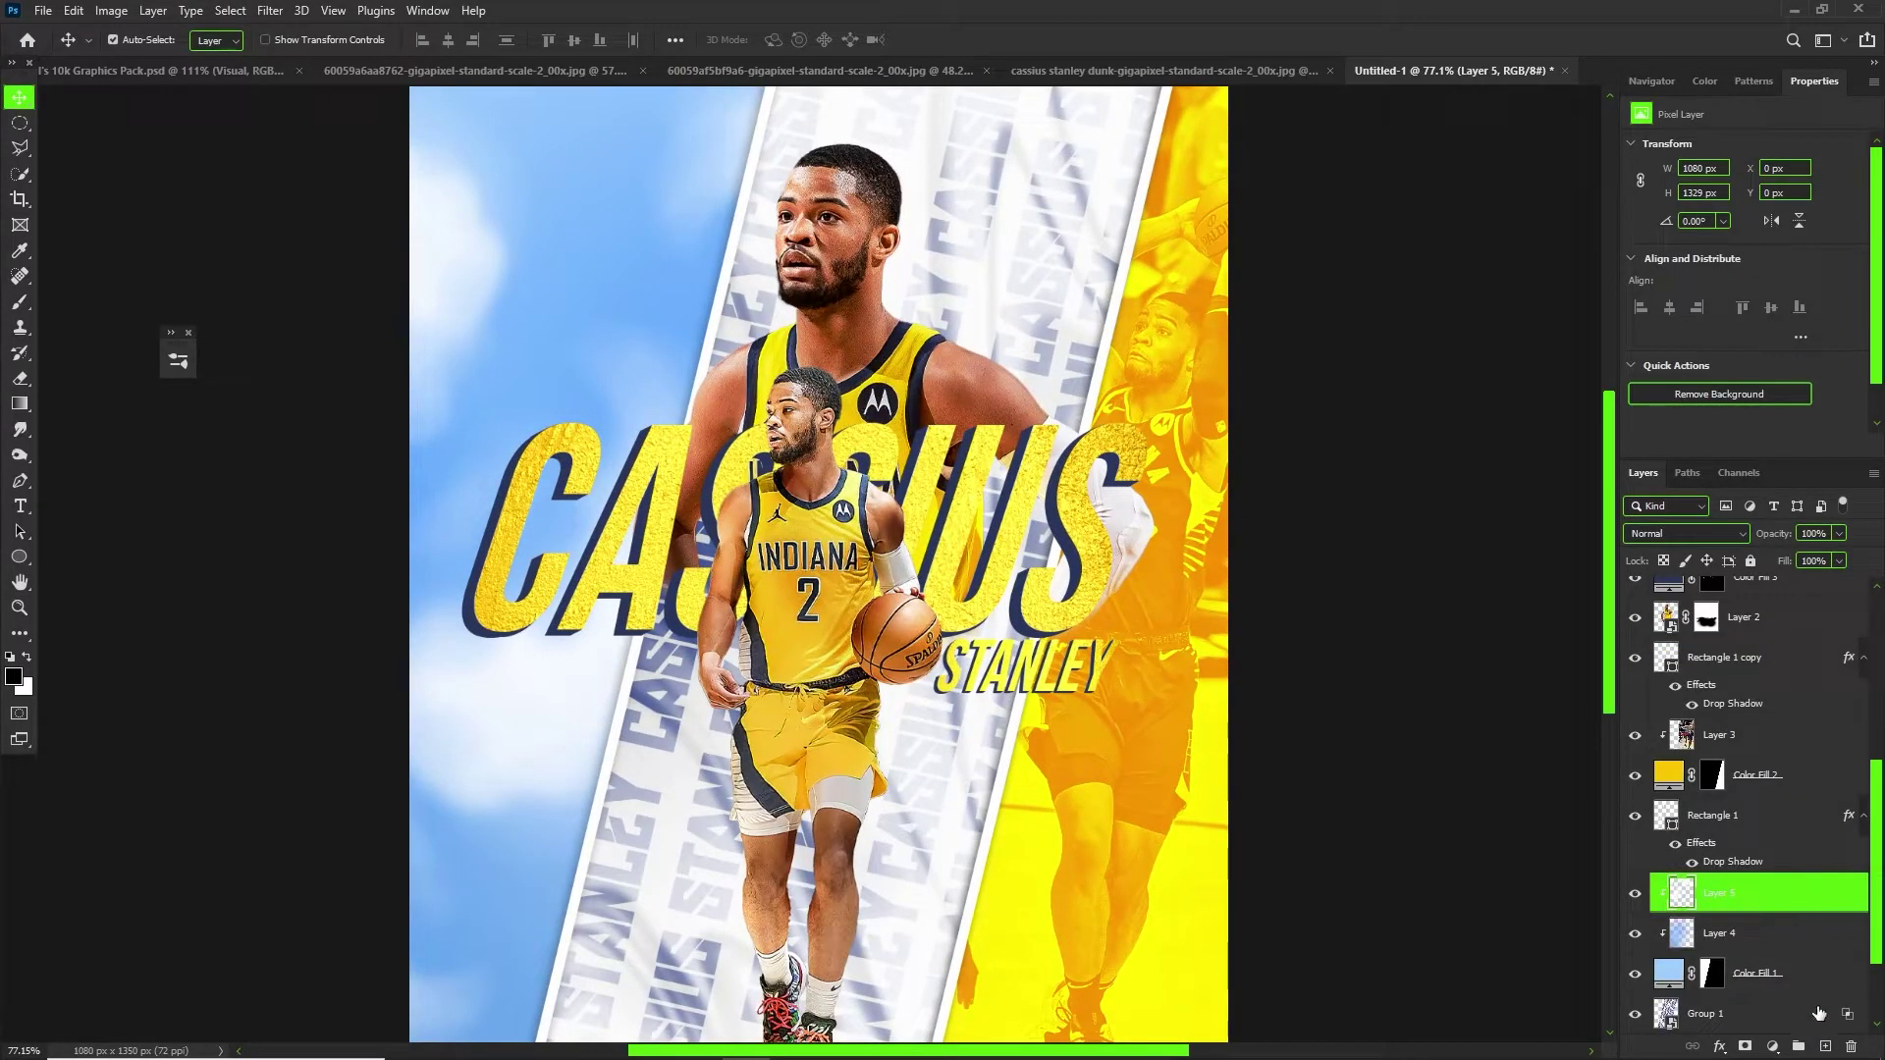
{"action": "left_click", "coordinate": [1826, 1048]}
{"action": "key", "text": "b"}
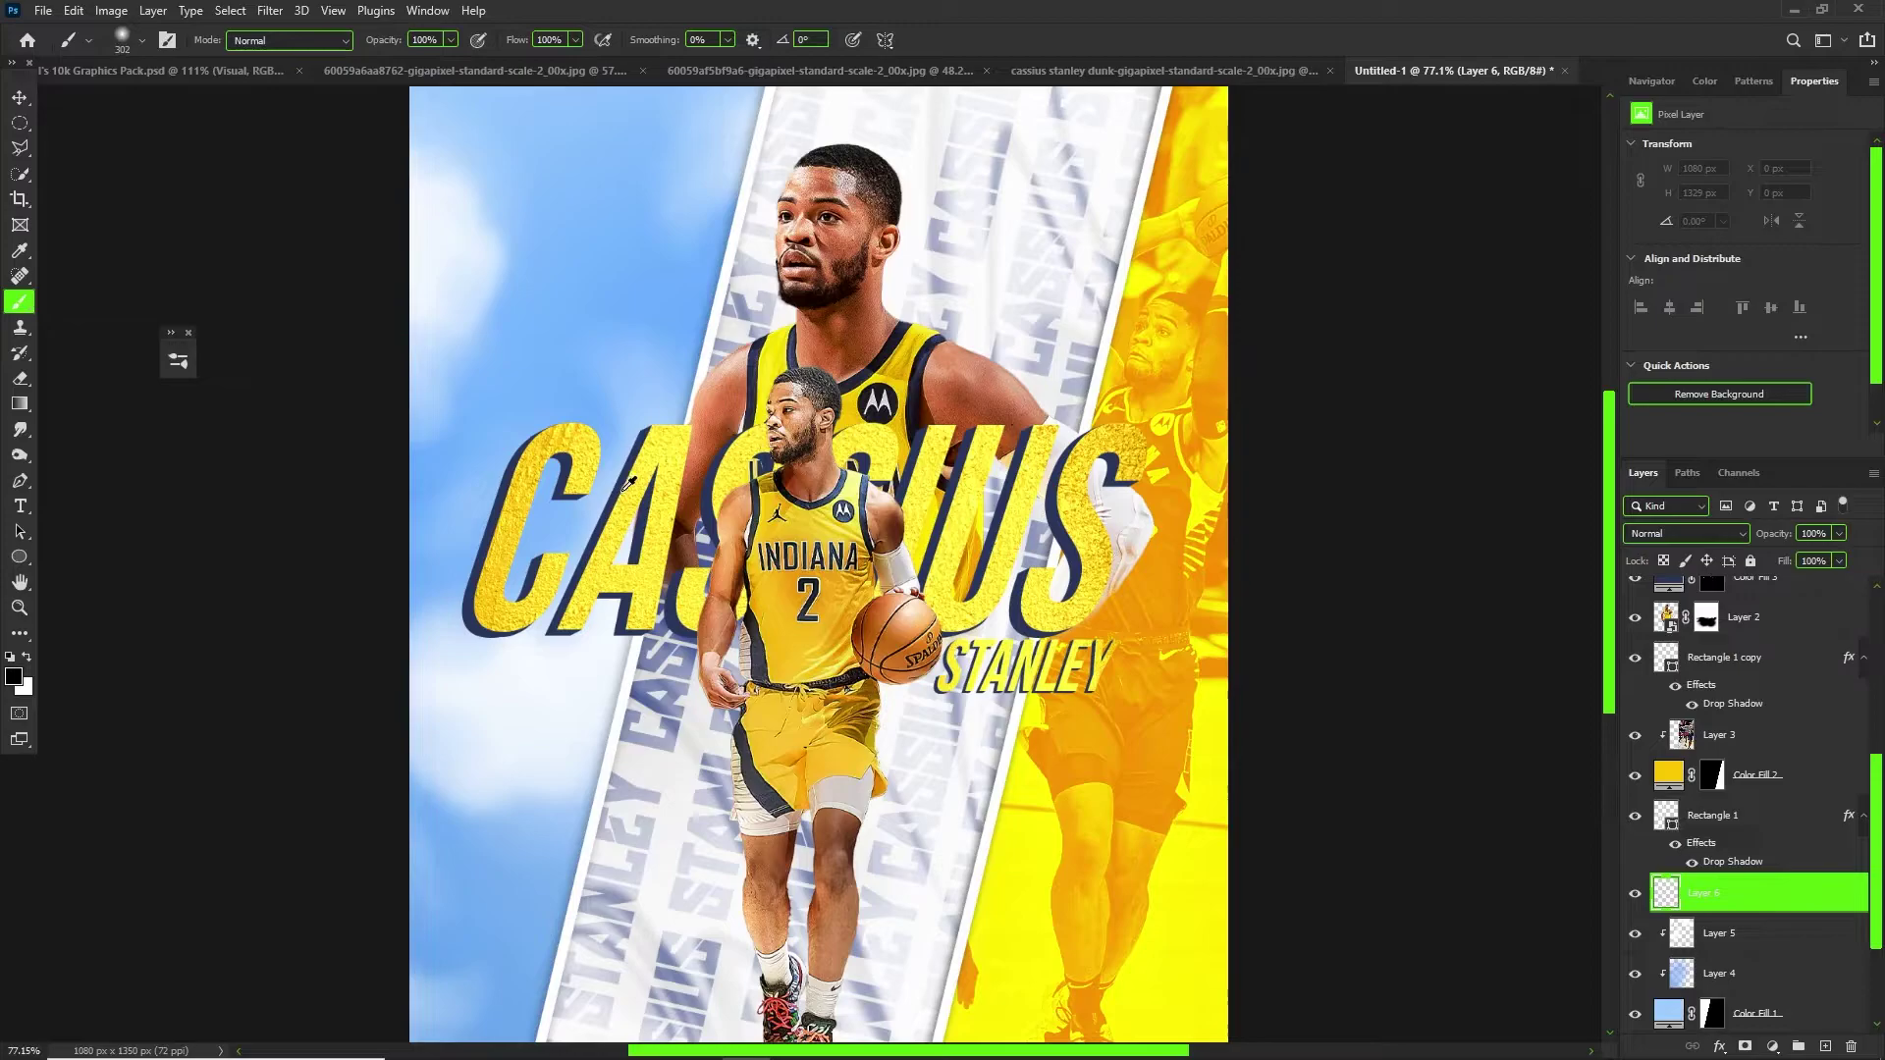
Sample yellow from the CASSIUS text, try a brush dab on the sky, and set the new layer's blend mode to Linear Dodge (Add).
{"action": "left_click", "coordinate": [644, 455], "text": "alt"}
{"action": "right_click", "coordinate": [523, 302], "text": "alt"}
{"action": "left_click", "coordinate": [461, 235]}
{"action": "key", "text": "ctrl+z"}
{"action": "left_click", "coordinate": [1669, 535]}
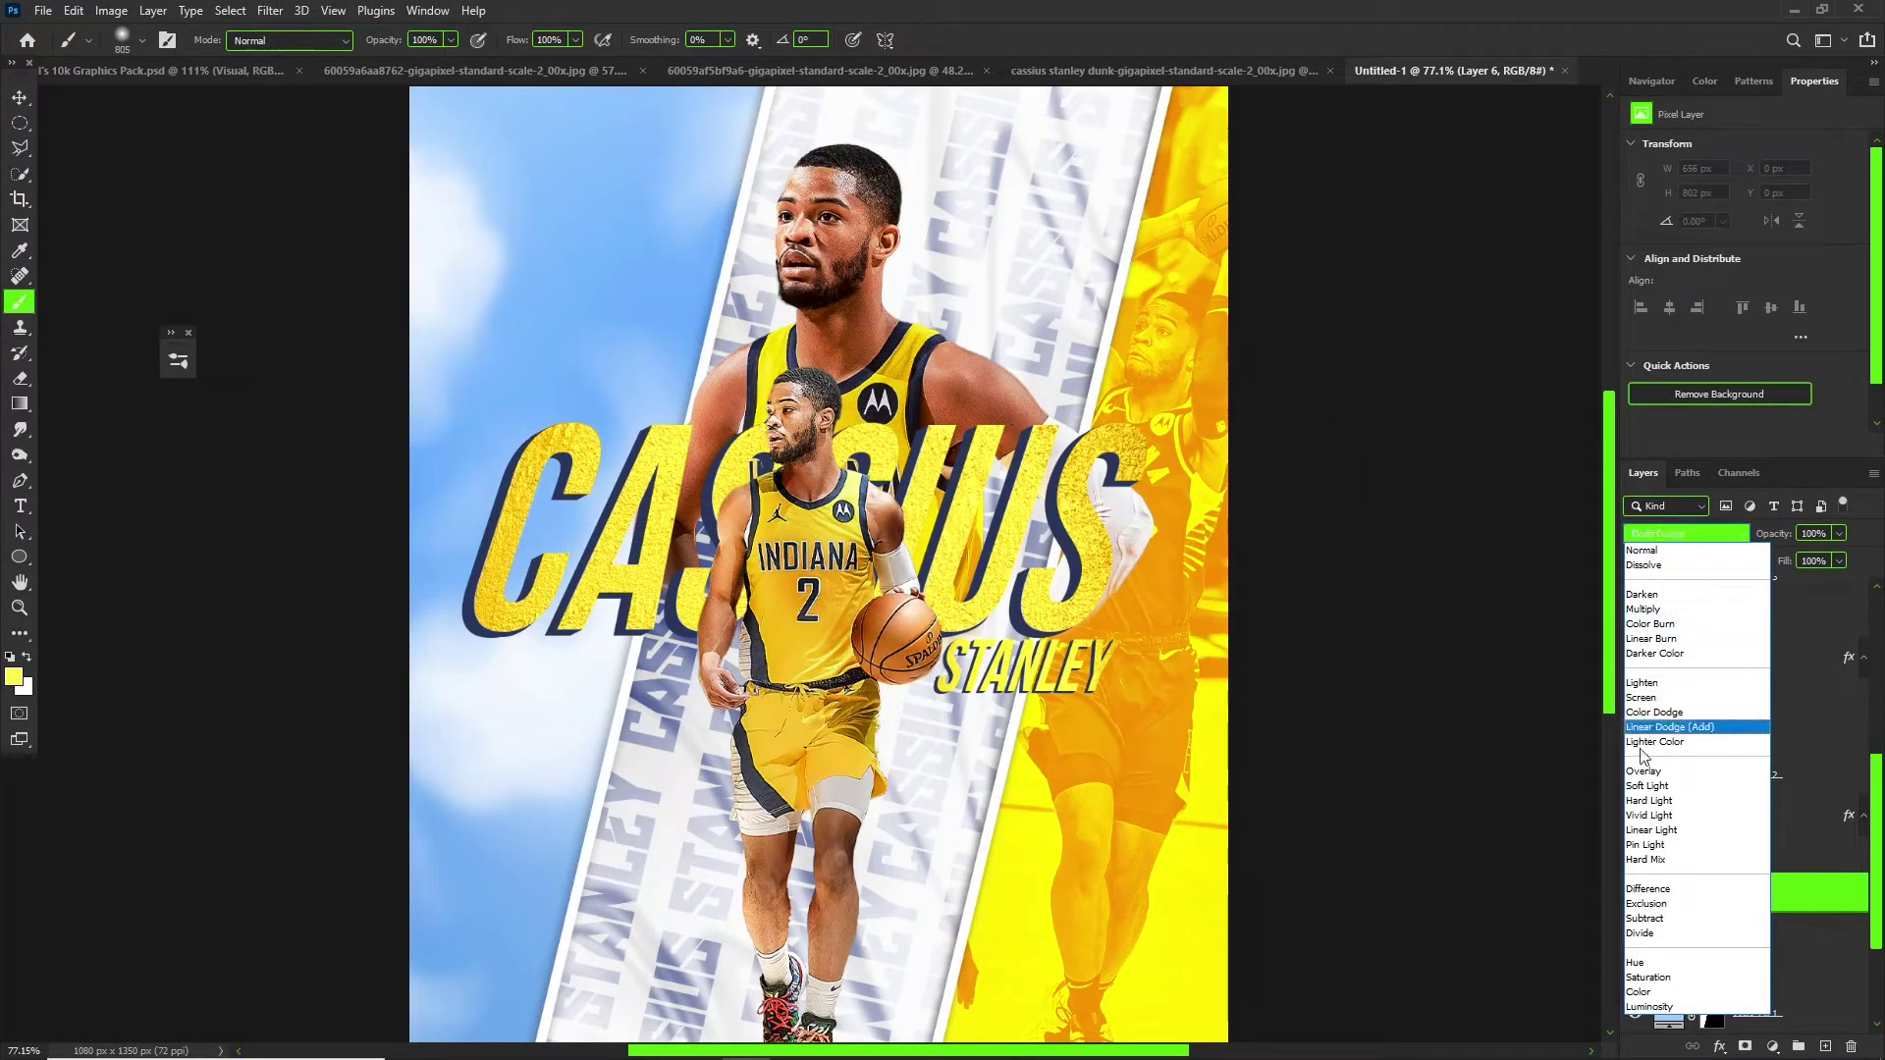
{"action": "left_click", "coordinate": [1667, 727]}
Undo the test dab on the sky, resize the brush and set the foreground color to 6d6700.
{"action": "left_click", "coordinate": [468, 226]}
{"action": "key", "text": "ctrl+z"}
{"action": "right_click", "coordinate": [421, 245], "text": "alt"}
{"action": "left_click", "coordinate": [14, 675]}
{"action": "left_click_drag", "start_coordinate": [1570, 511], "coordinate": [1590, 599]}
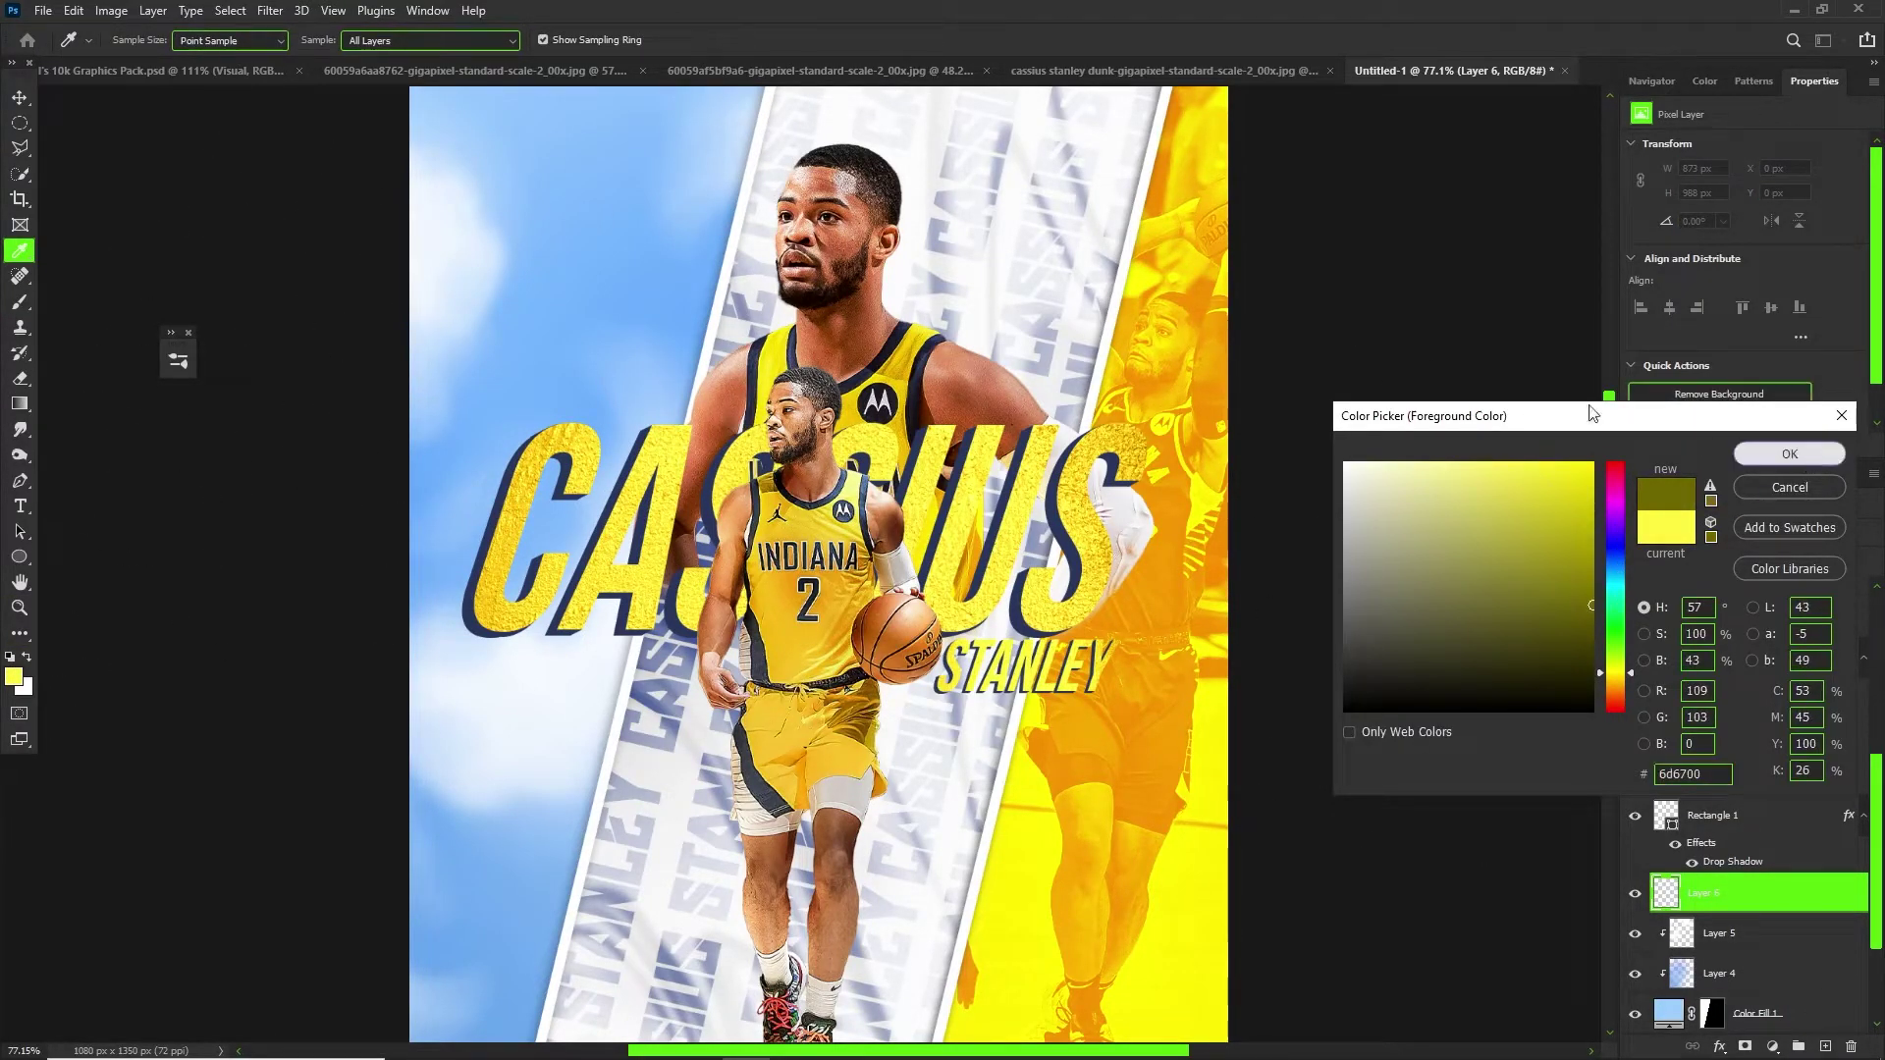
{"action": "left_click", "coordinate": [1789, 454]}
Paint a large soft light glow in the upper part of the blue sky panel, undoing the unsuitable dabs.
{"action": "scroll", "coordinate": [540, 187], "scroll_direction": "up", "scroll_amount": 2}
{"action": "left_click", "coordinate": [417, 275]}
{"action": "key", "text": "ctrl+z"}
{"action": "left_click", "coordinate": [495, 289]}
{"action": "key", "text": "ctrl+z"}
{"action": "left_click", "coordinate": [506, 316]}
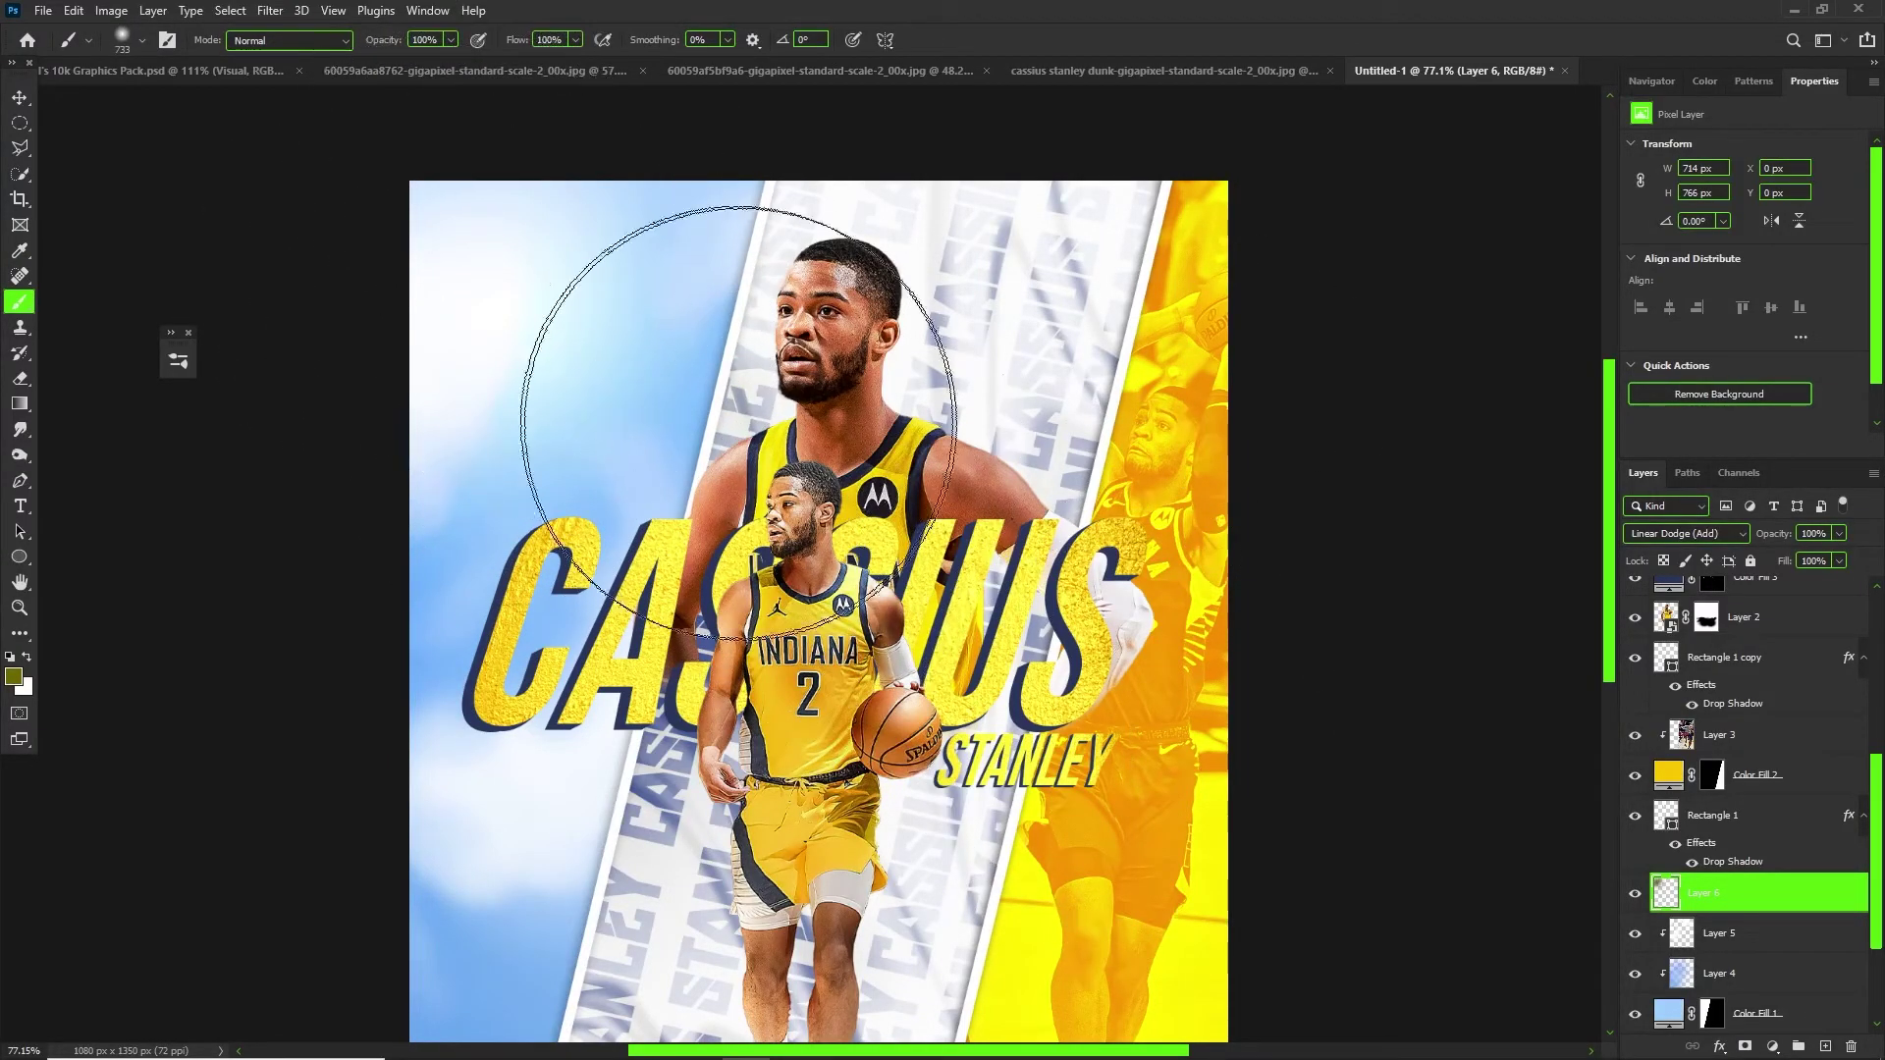
{"action": "key", "text": "v"}
{"action": "scroll", "coordinate": [720, 402], "scroll_direction": "down", "scroll_amount": 2}
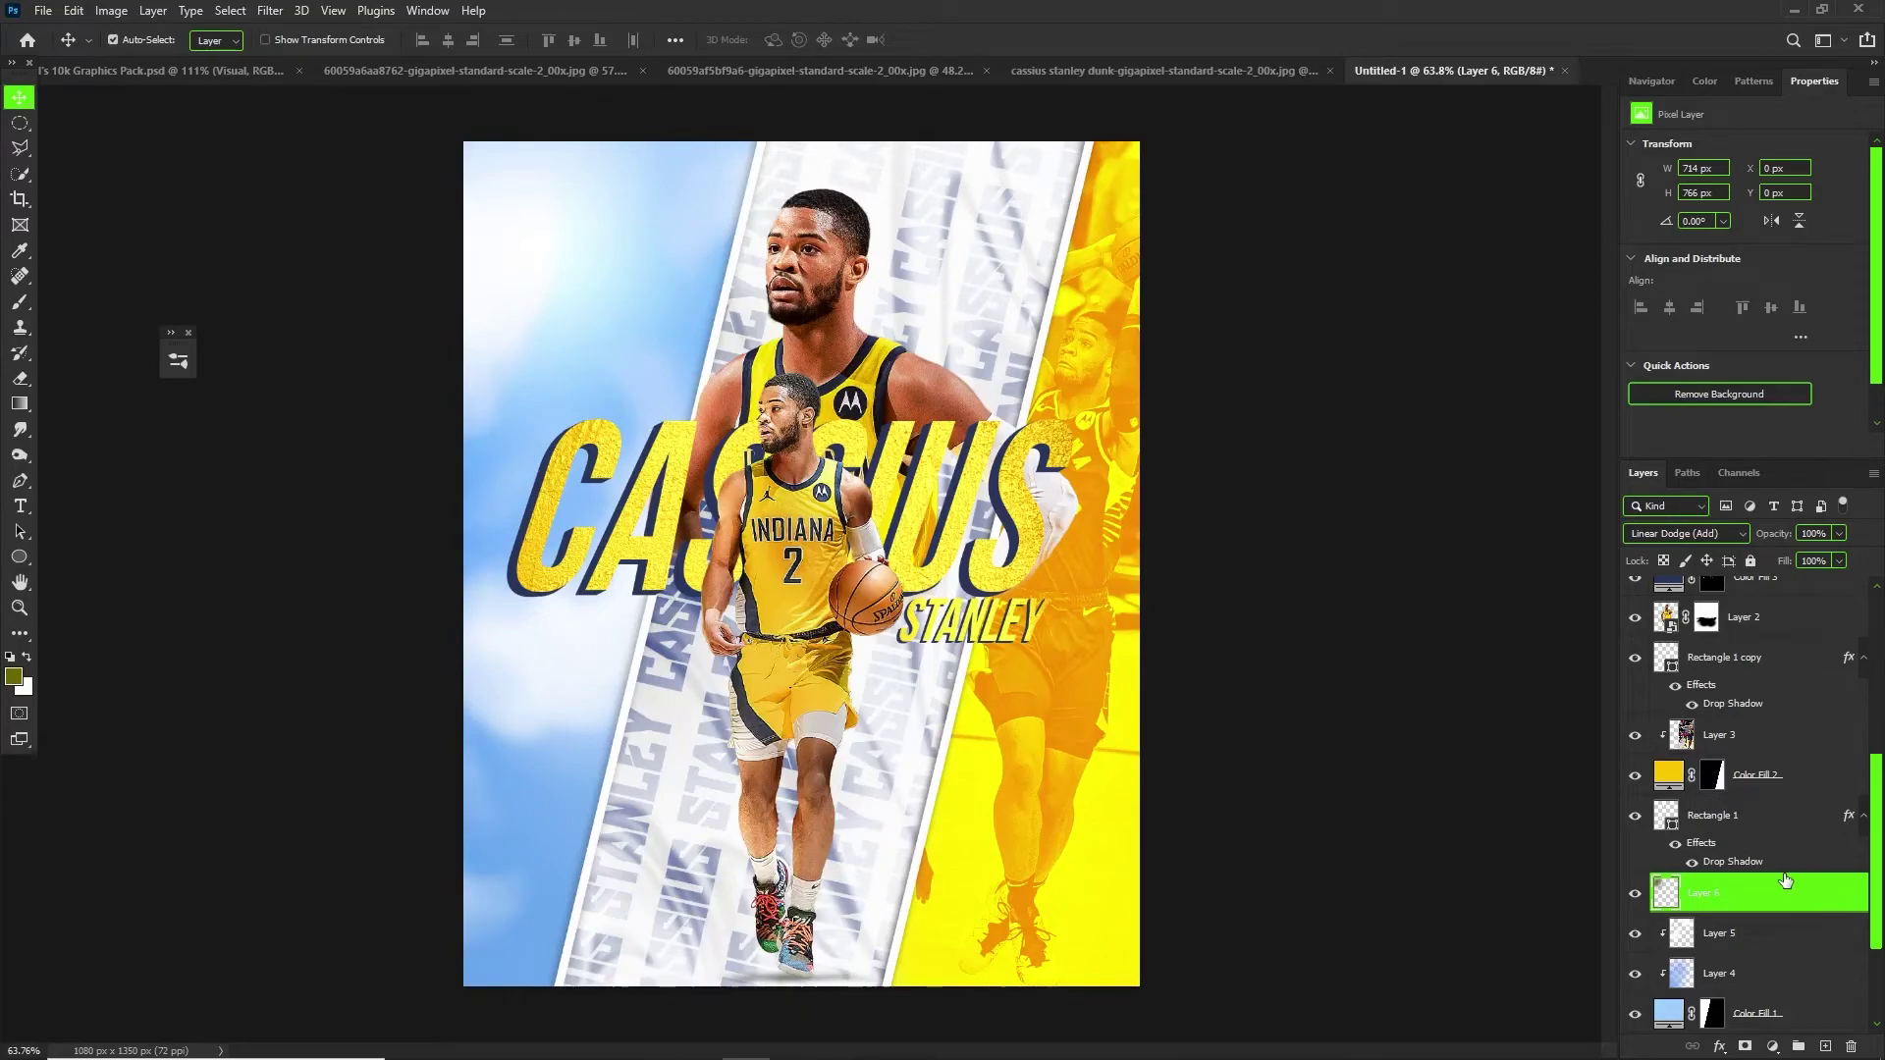
Add a muted teal-blue solid color fill above all layers and set its blend mode to Color Dodge.
{"action": "scroll", "coordinate": [1785, 880], "scroll_direction": "up", "scroll_amount": 5}
{"action": "left_click", "coordinate": [1760, 652]}
{"action": "left_click", "coordinate": [1771, 610]}
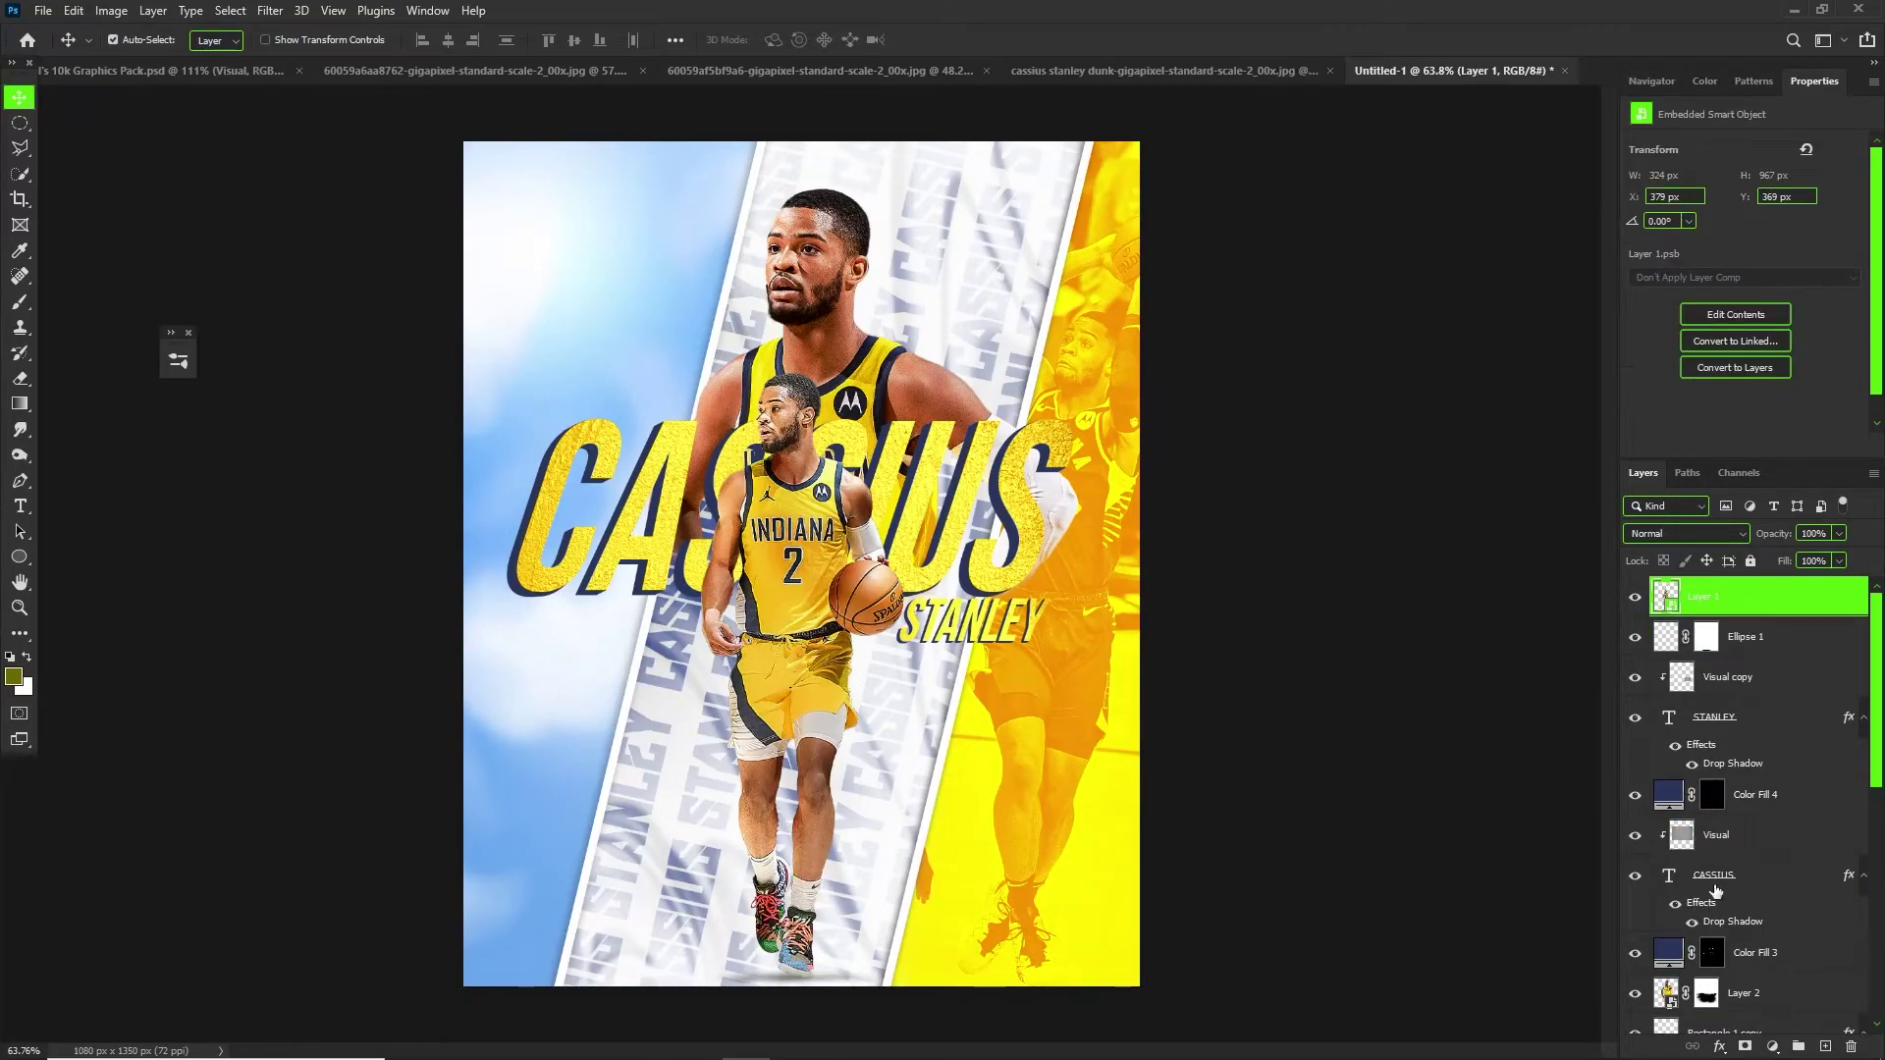
{"action": "left_click", "coordinate": [1782, 1049]}
{"action": "left_click", "coordinate": [1793, 701]}
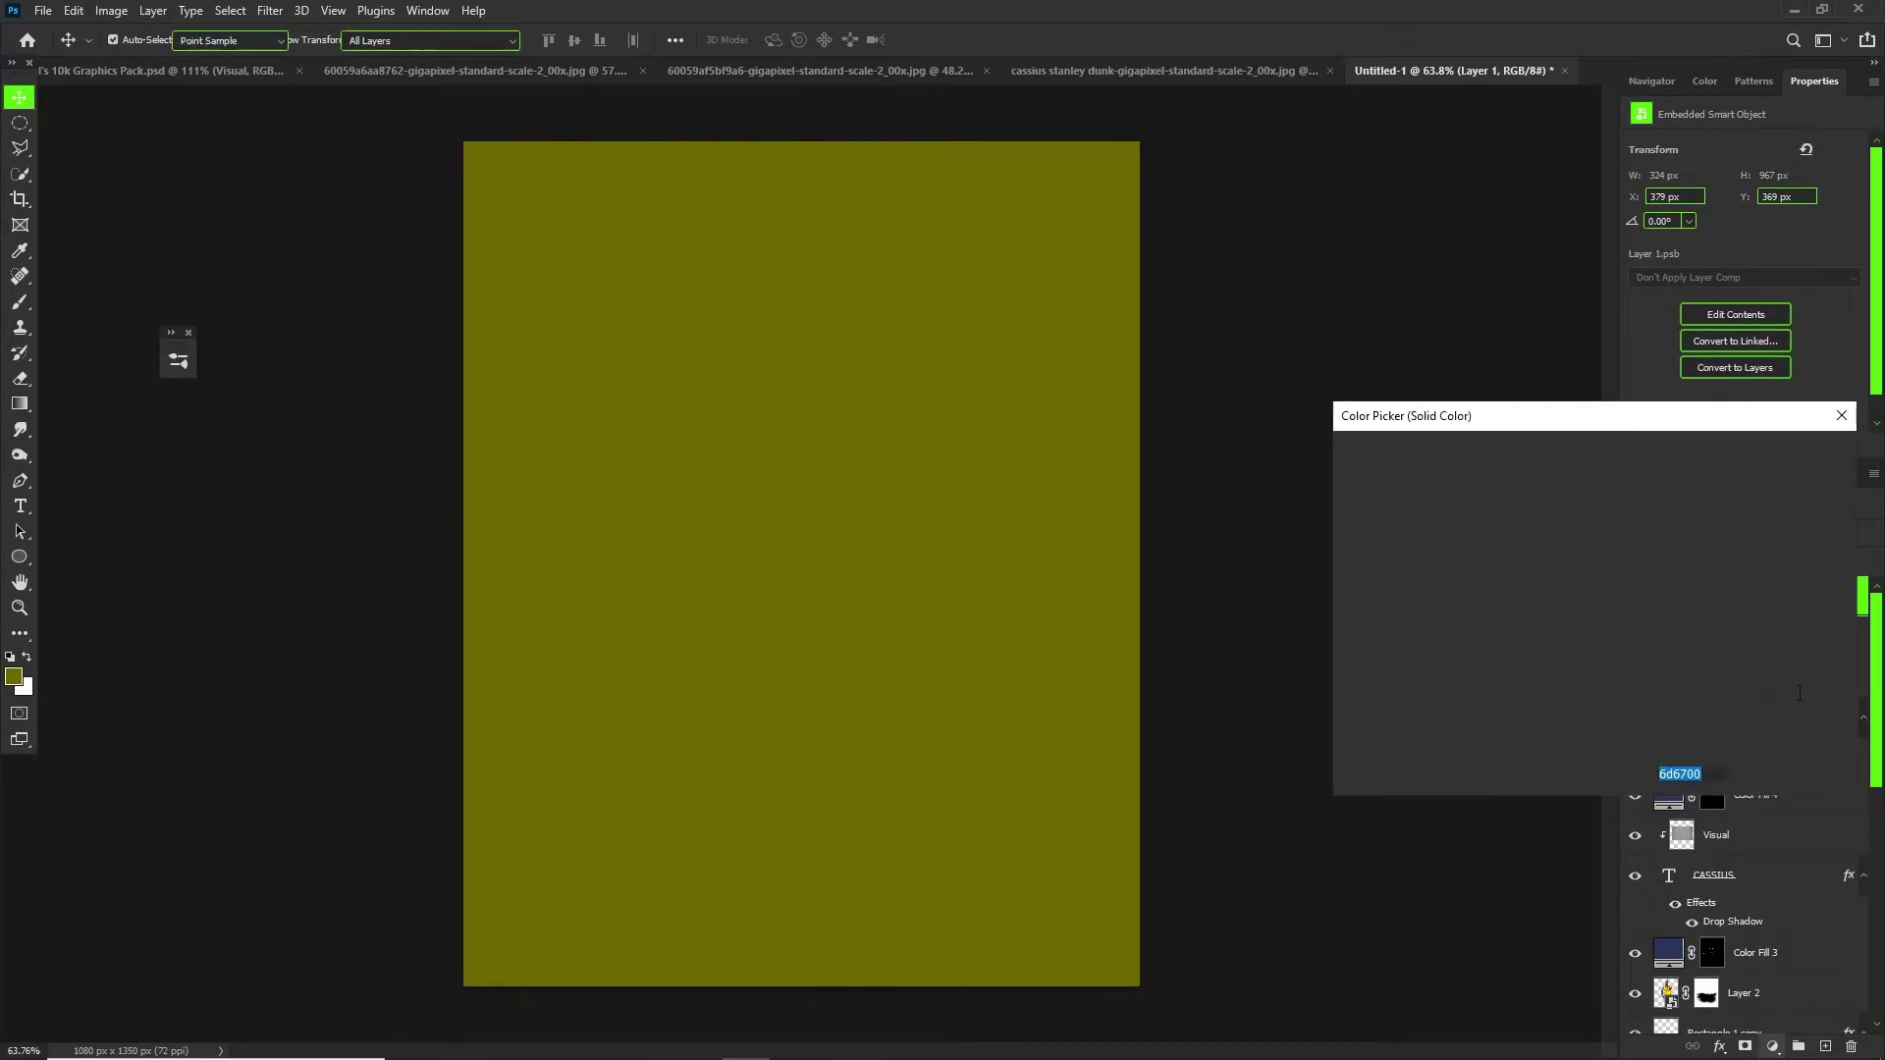
{"action": "left_click_drag", "start_coordinate": [1616, 580], "coordinate": [1456, 549]}
{"action": "left_click", "coordinate": [1789, 453]}
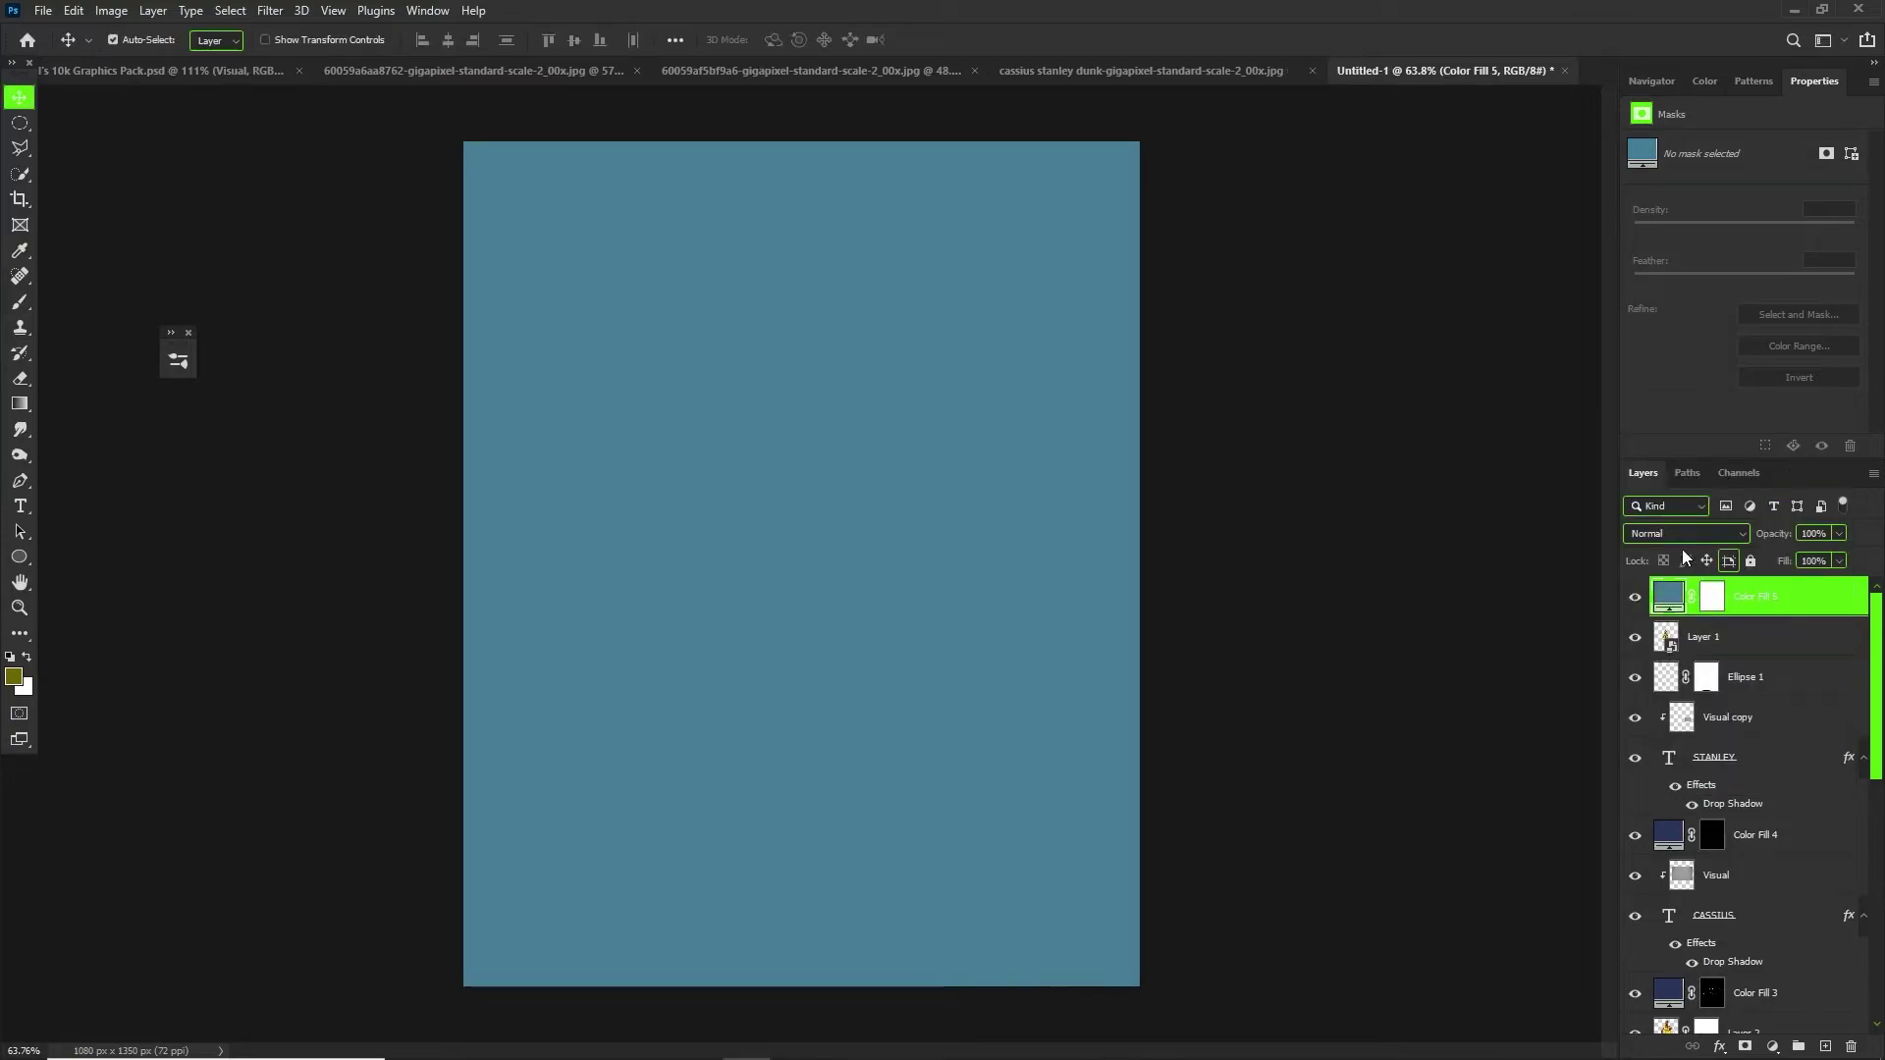
{"action": "left_click", "coordinate": [1685, 533]}
{"action": "left_click", "coordinate": [1660, 714]}
Mask the color fill with a horizontal gradient confining it to the sky side, and compare the poster with the fill hidden and shown.
{"action": "left_click", "coordinate": [1711, 596]}
{"action": "left_click", "coordinate": [21, 410]}
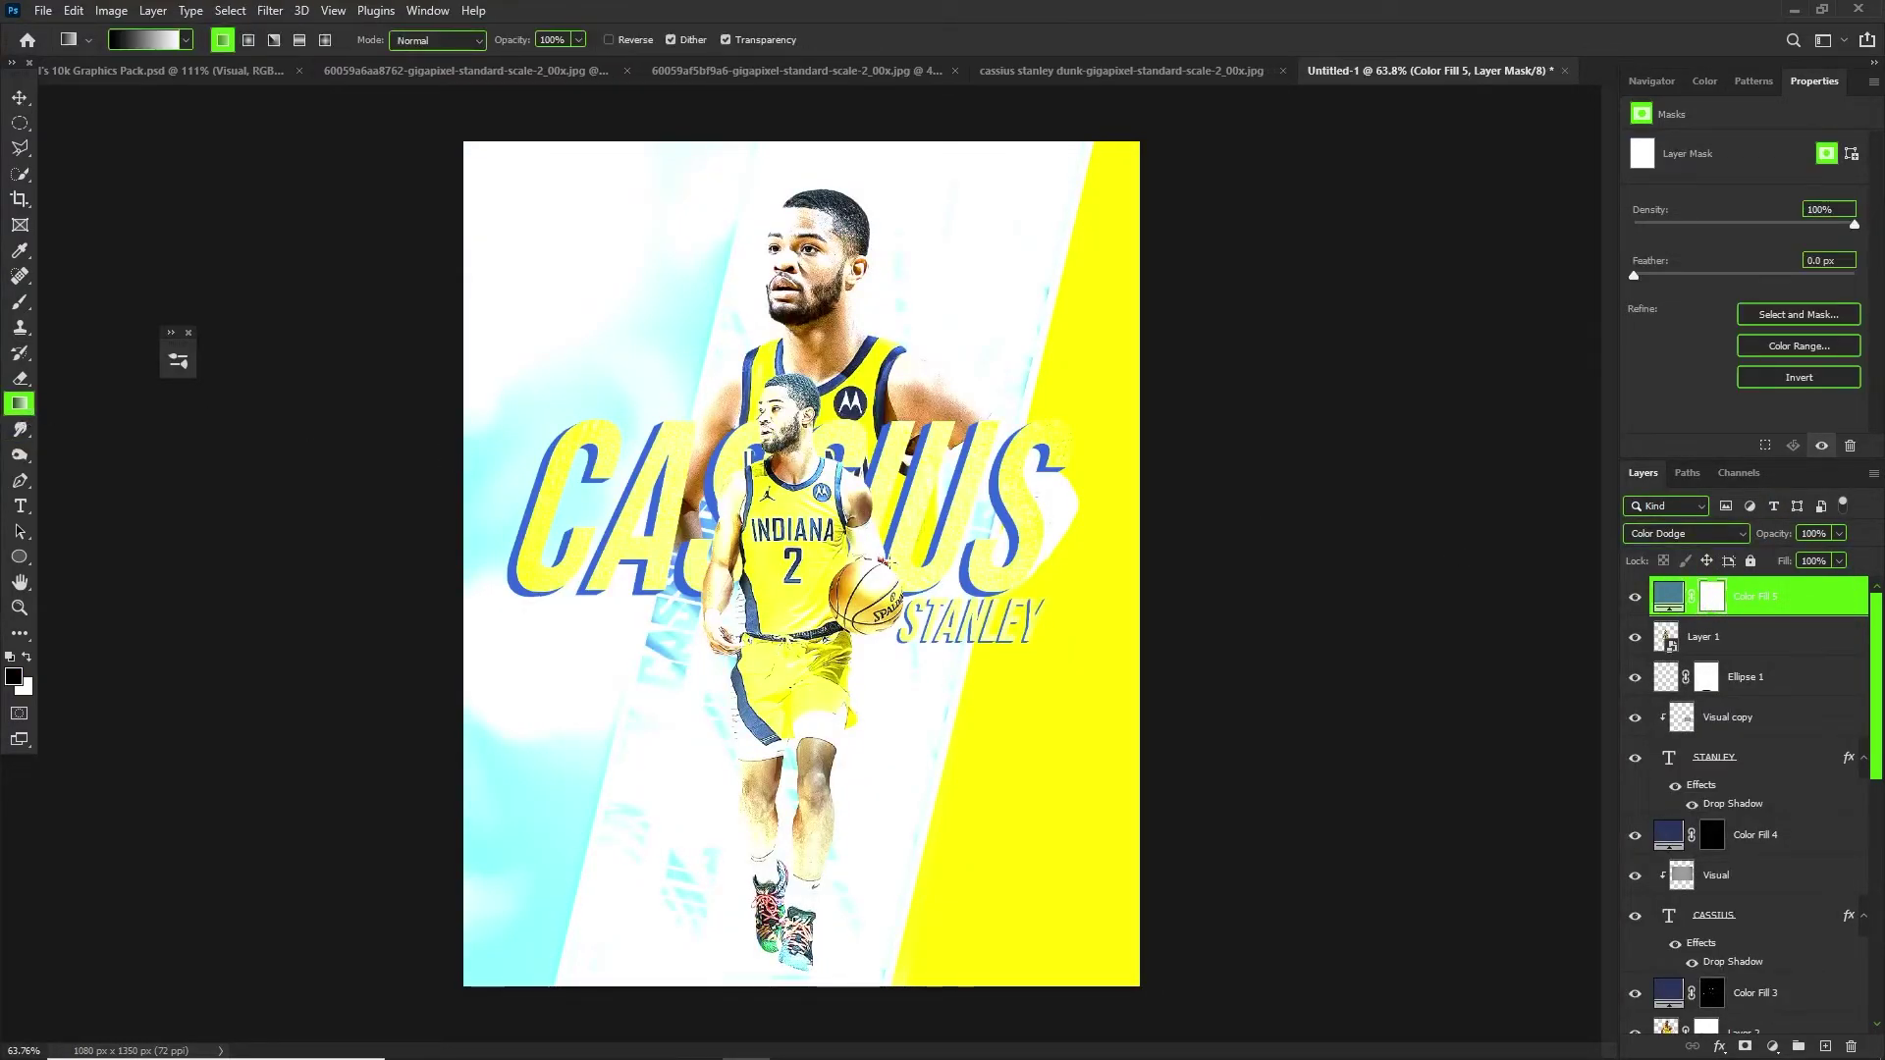
{"action": "left_click_drag", "start_coordinate": [1017, 510], "coordinate": [713, 543]}
{"action": "key", "text": "ctrl+z"}
{"action": "left_click_drag", "start_coordinate": [986, 537], "coordinate": [194, 527]}
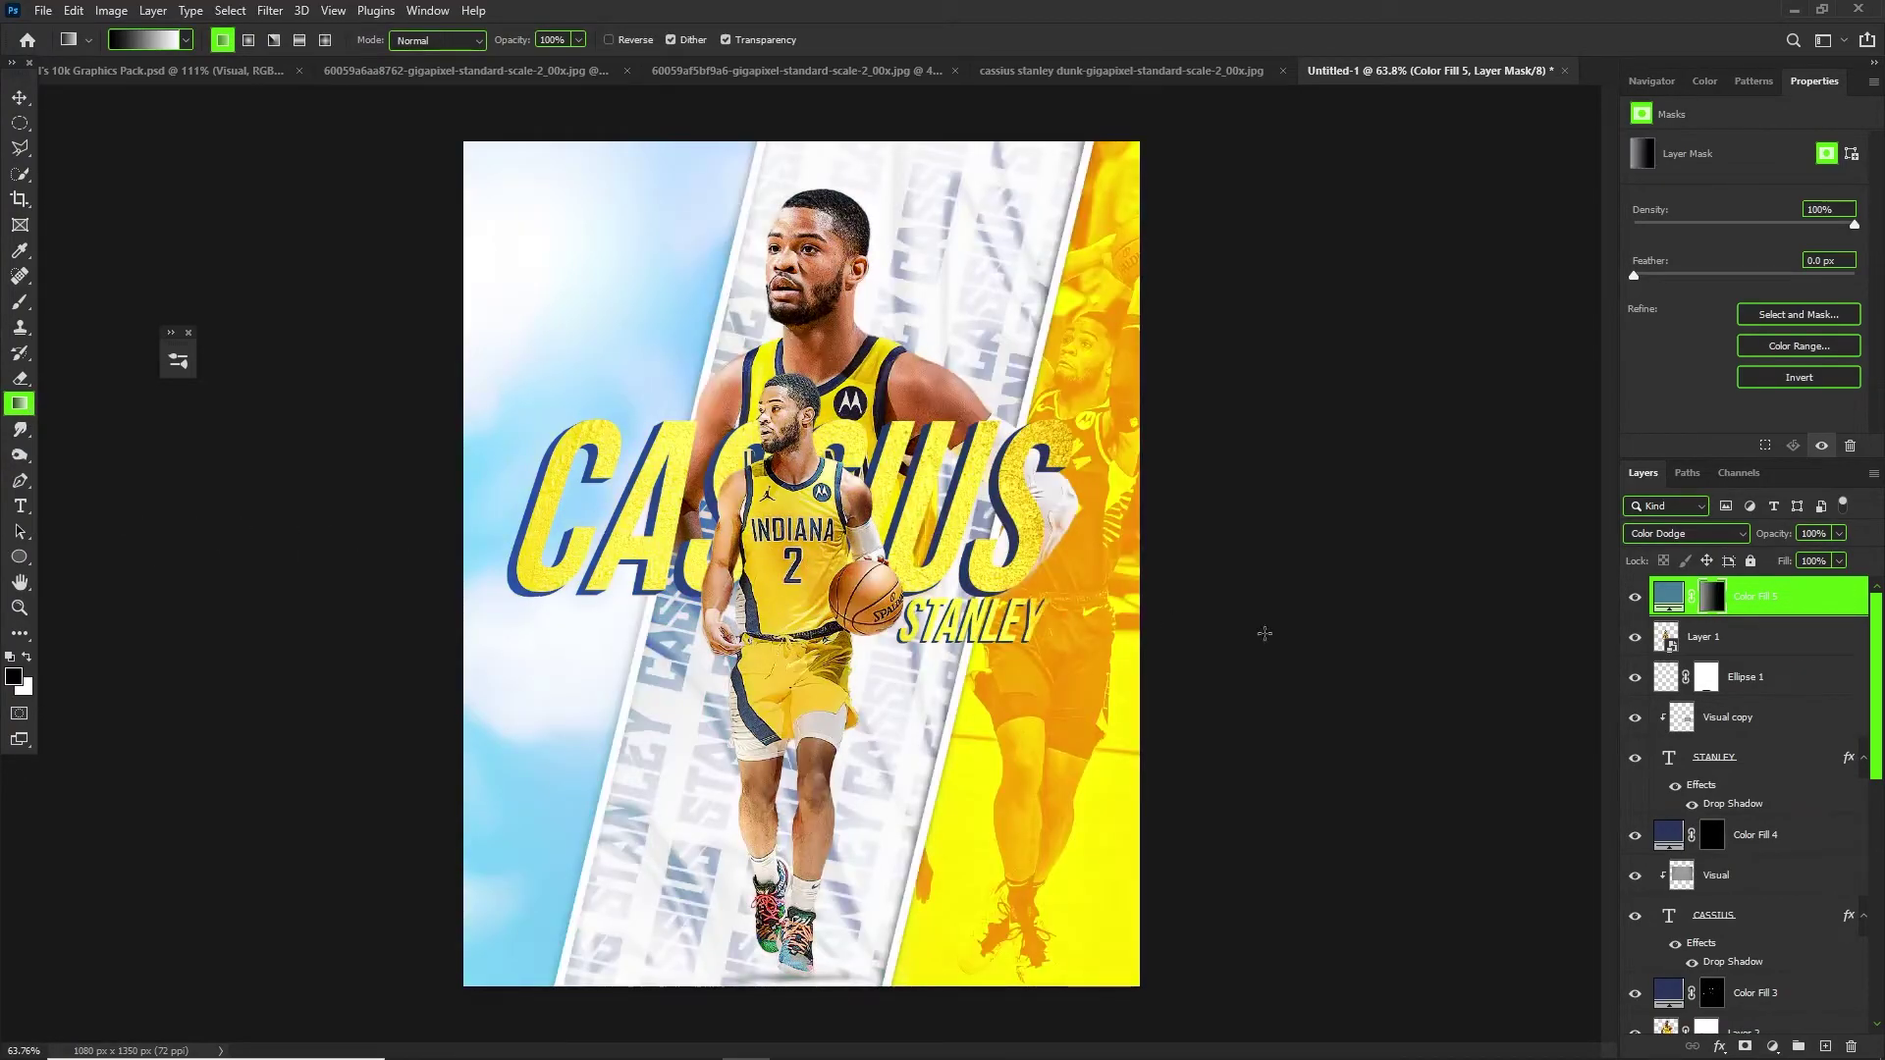
{"action": "left_click", "coordinate": [1631, 595]}
{"action": "left_click", "coordinate": [1632, 595]}
{"action": "left_click", "coordinate": [1635, 597]}
{"action": "left_click", "coordinate": [1635, 597]}
{"action": "scroll", "coordinate": [837, 424], "scroll_direction": "up", "scroll_amount": 2}
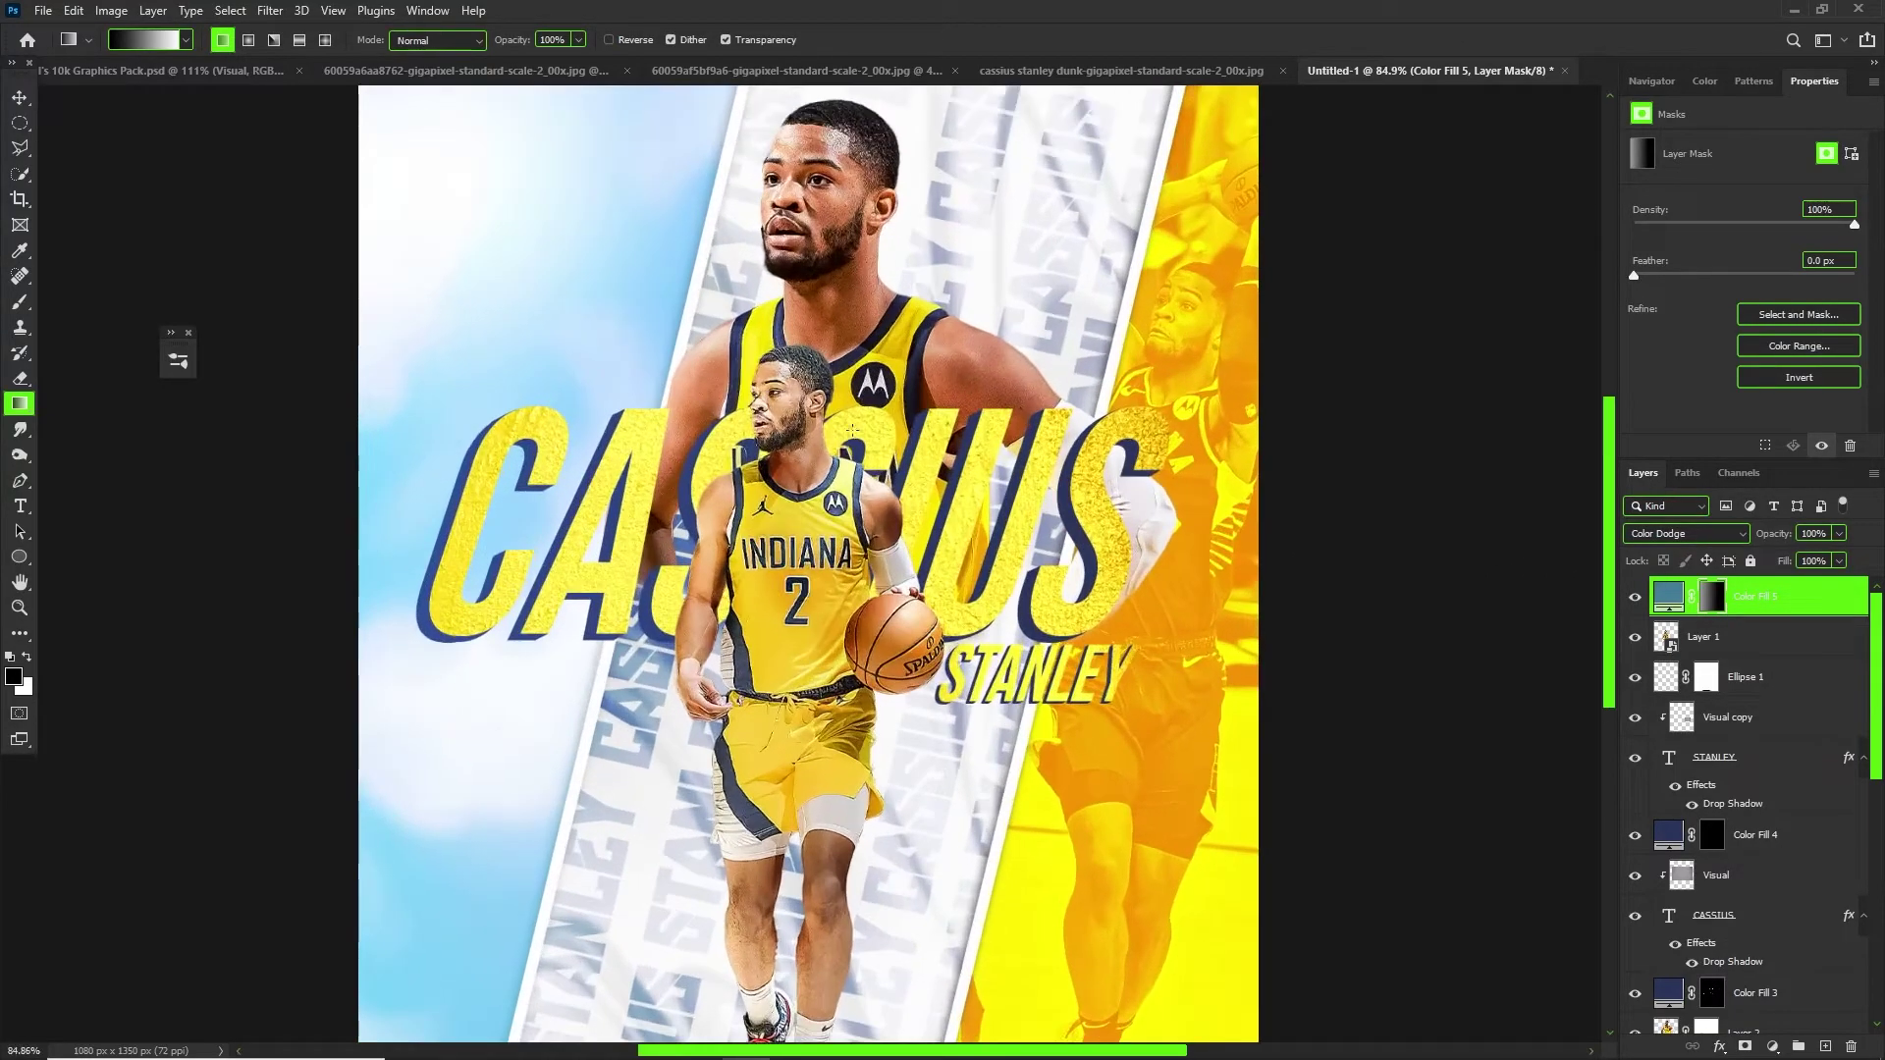
{"action": "scroll", "coordinate": [852, 482], "scroll_direction": "down", "scroll_amount": 1}
Tone down the color fill's effect on the sky by brushing its mask with large soft black strokes at 2% flow.
{"action": "key", "text": "b"}
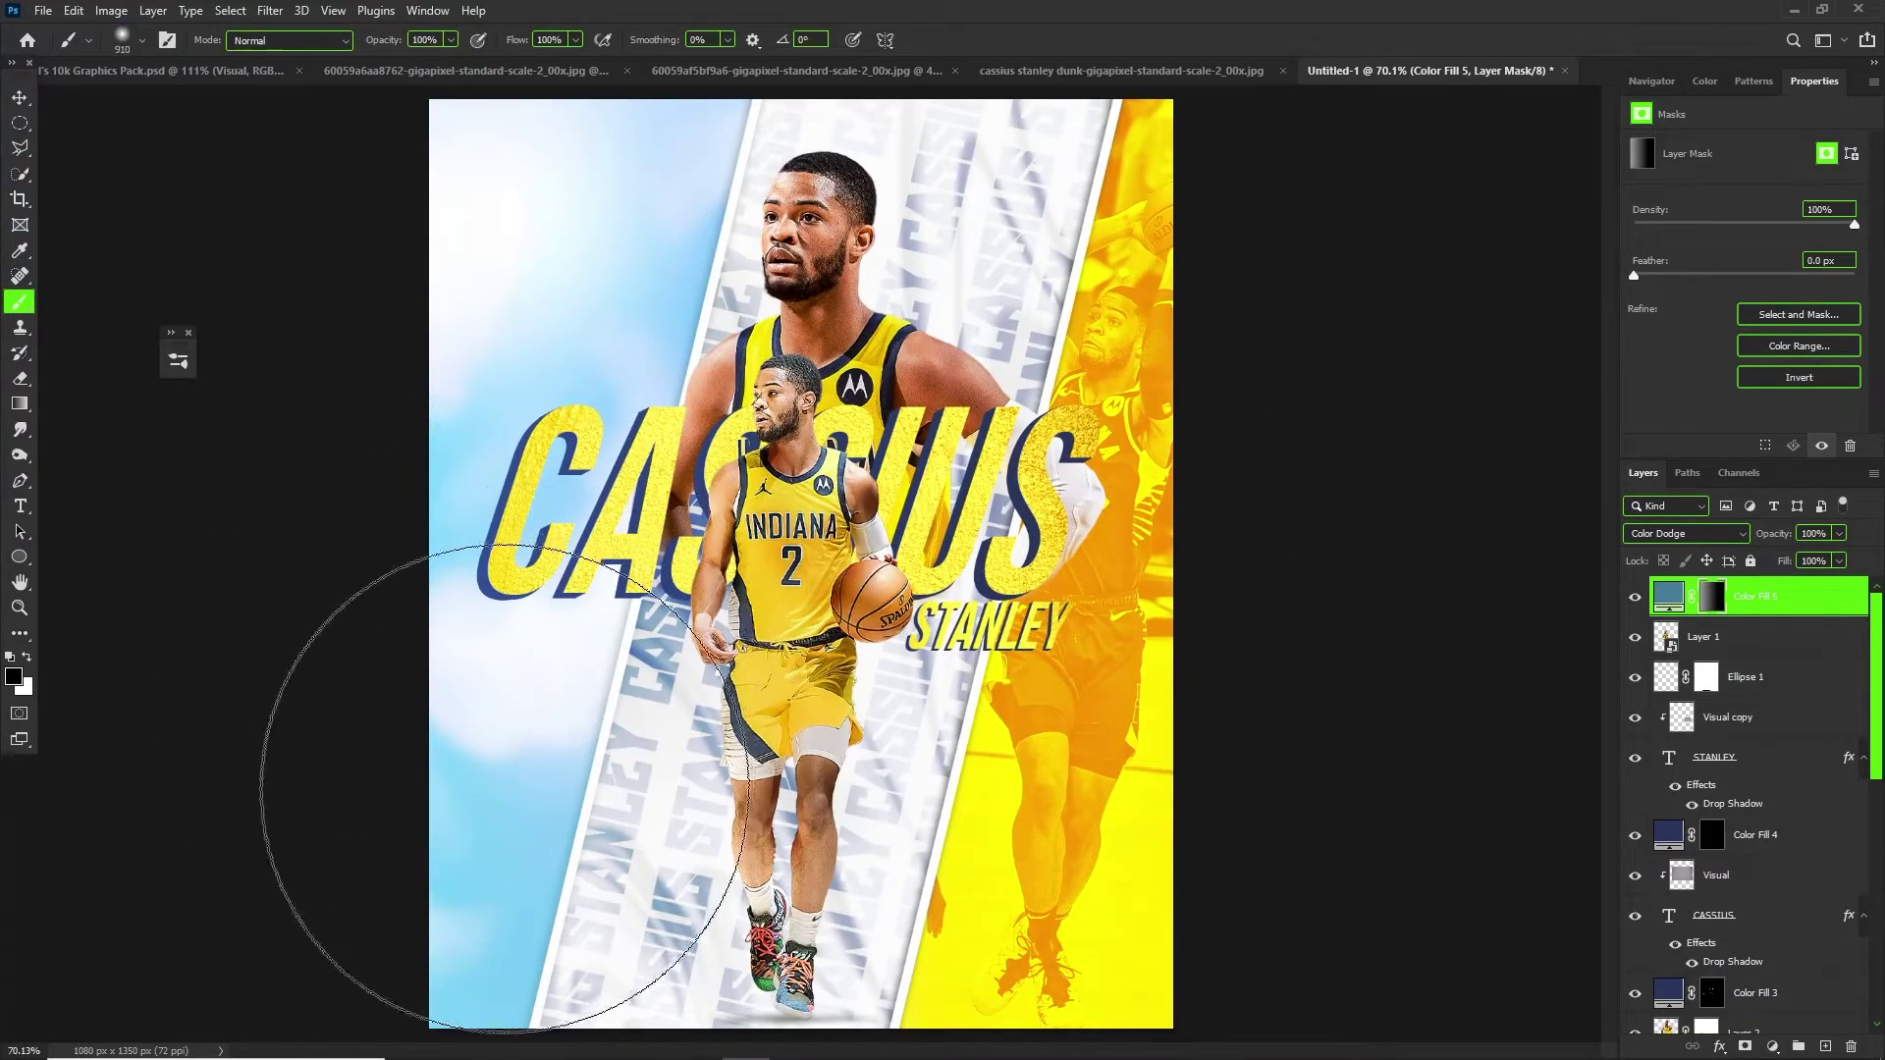
{"action": "key", "text": "ctrl+z"}
{"action": "right_click", "coordinate": [568, 707], "text": "alt"}
{"action": "left_click", "coordinate": [577, 39]}
{"action": "left_click_drag", "start_coordinate": [570, 62], "coordinate": [484, 63]}
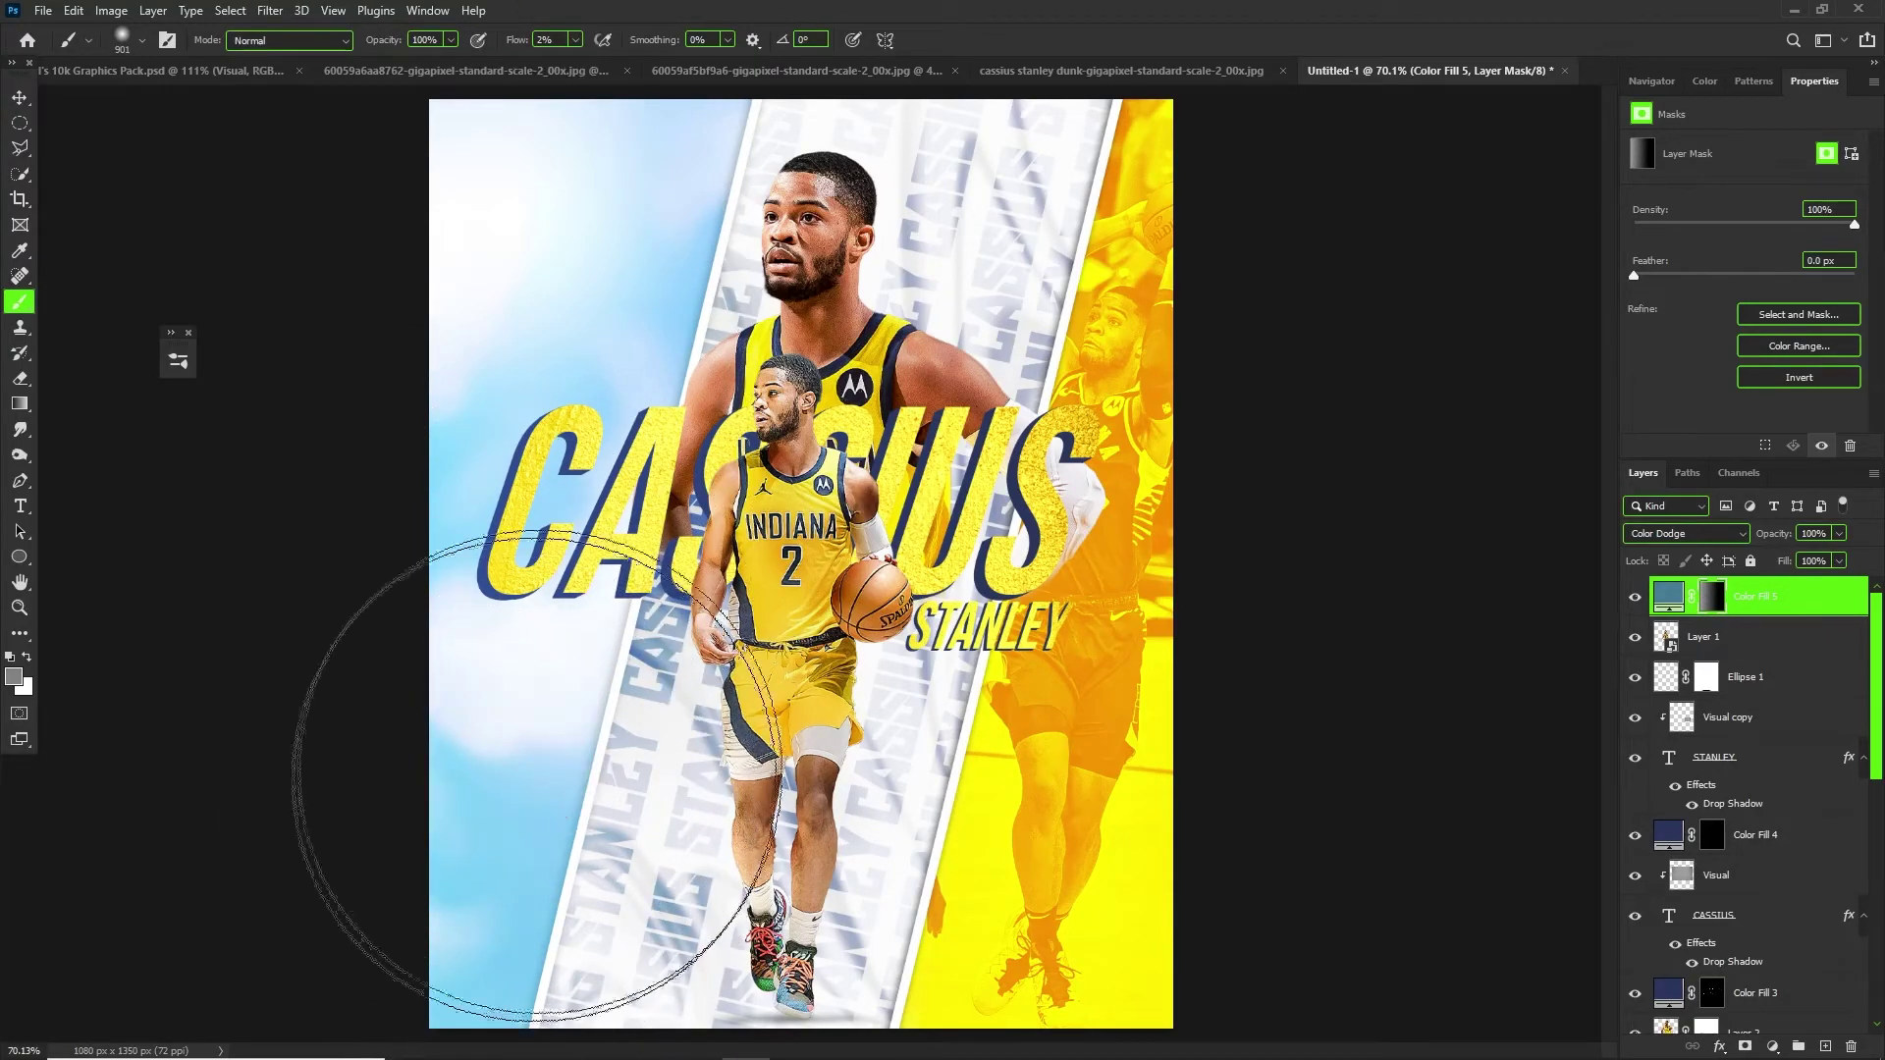
{"action": "left_click", "coordinate": [10, 656]}
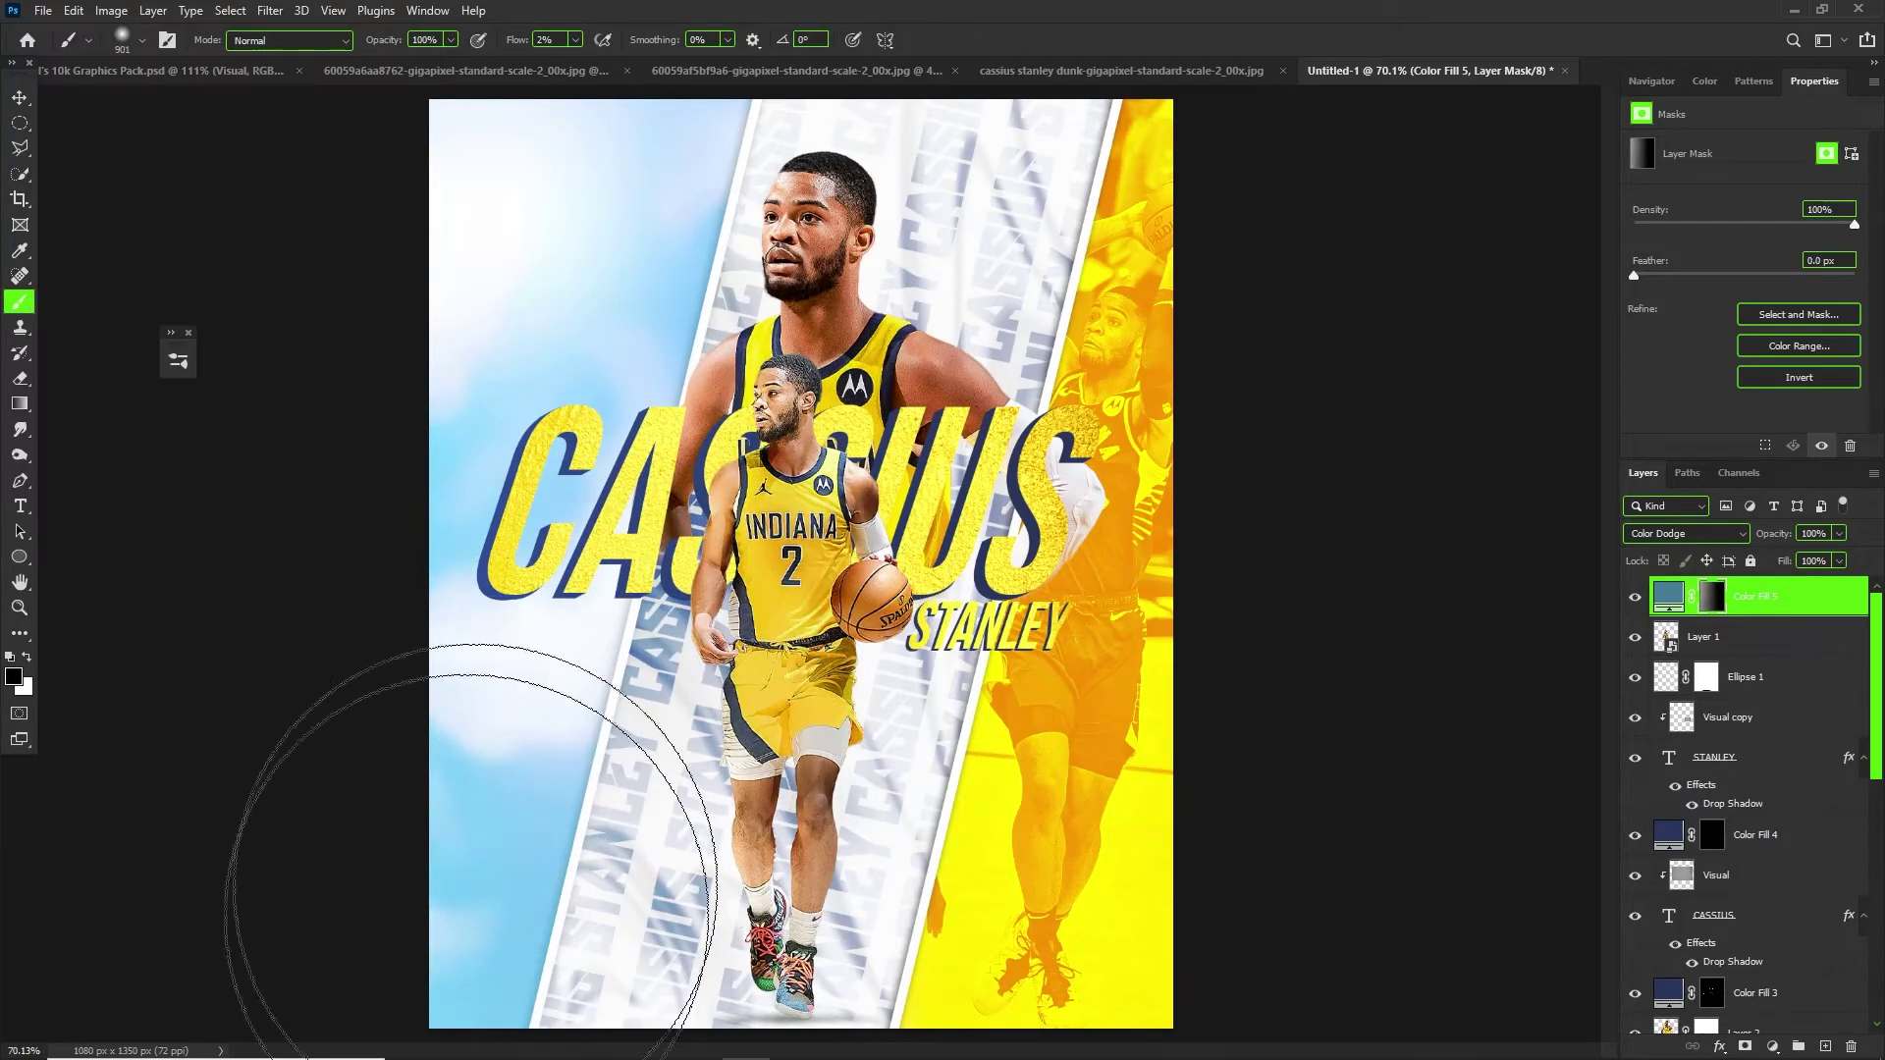
{"action": "scroll", "coordinate": [595, 836], "scroll_direction": "down", "scroll_amount": 3}
{"action": "key", "text": "ctrl+0"}
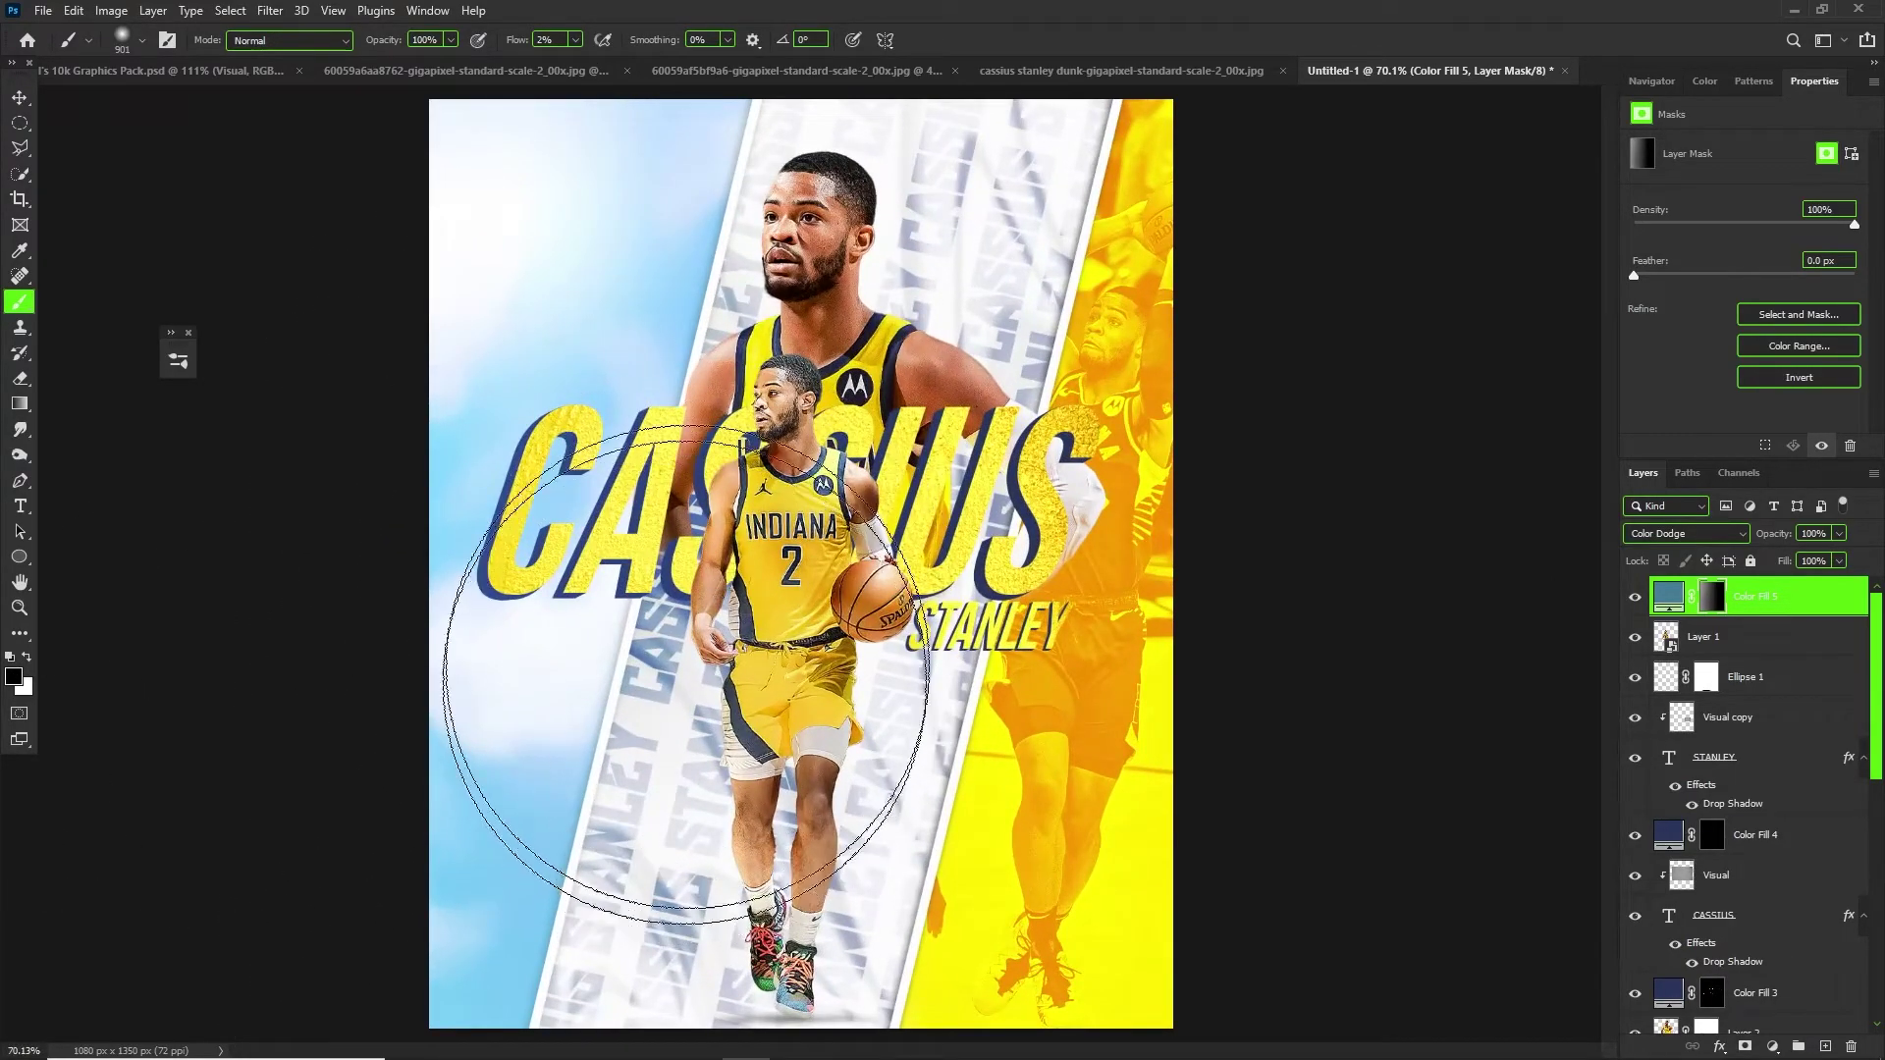
{"action": "key", "text": "v"}
{"action": "scroll", "coordinate": [811, 969], "scroll_direction": "up", "scroll_amount": 3}
{"action": "scroll", "coordinate": [892, 946], "scroll_direction": "down", "scroll_amount": 5}
{"action": "scroll", "coordinate": [863, 904], "scroll_direction": "up", "scroll_amount": 4}
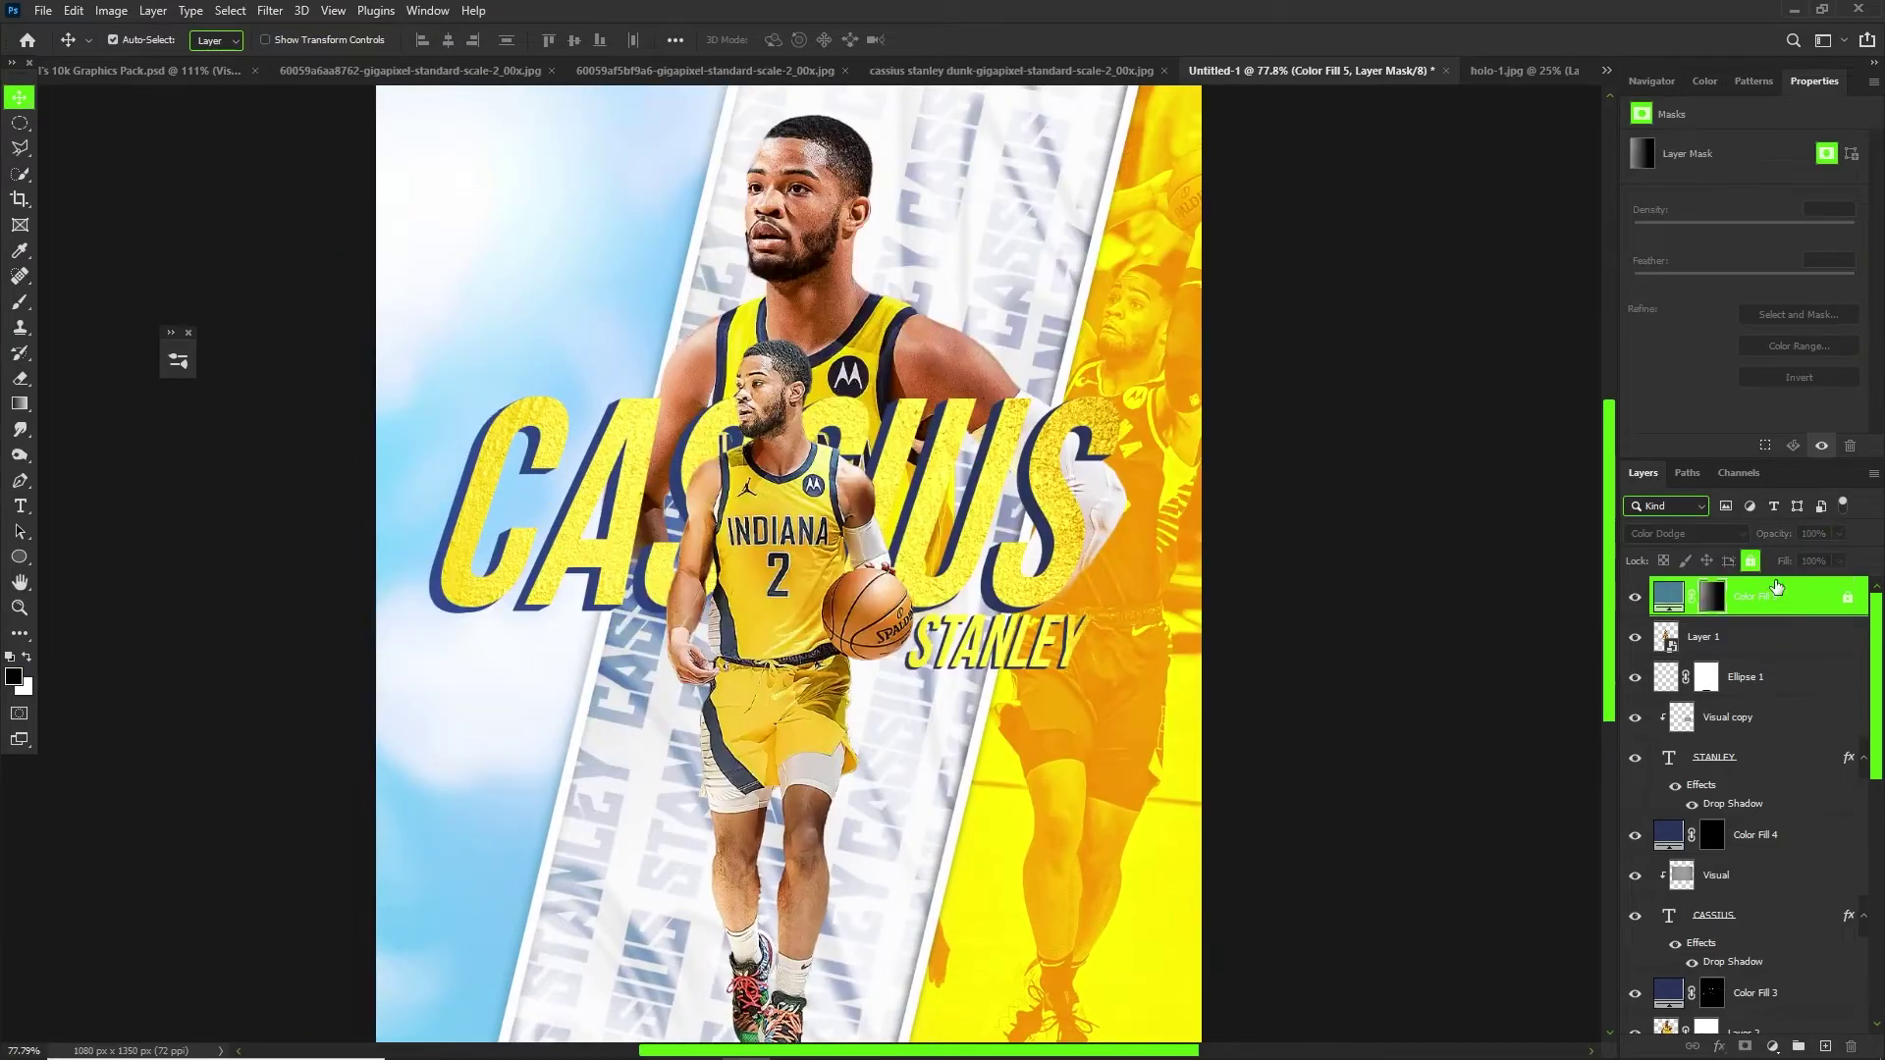
Paste the holographic gradient image on top, rotate it -90°, scale it to 33.02% and position it over the whole poster.
{"action": "key", "text": "ctrl+v"}
{"action": "key", "text": "ctrl+t"}
{"action": "scroll", "coordinate": [1064, 530], "scroll_direction": "down", "scroll_amount": 3}
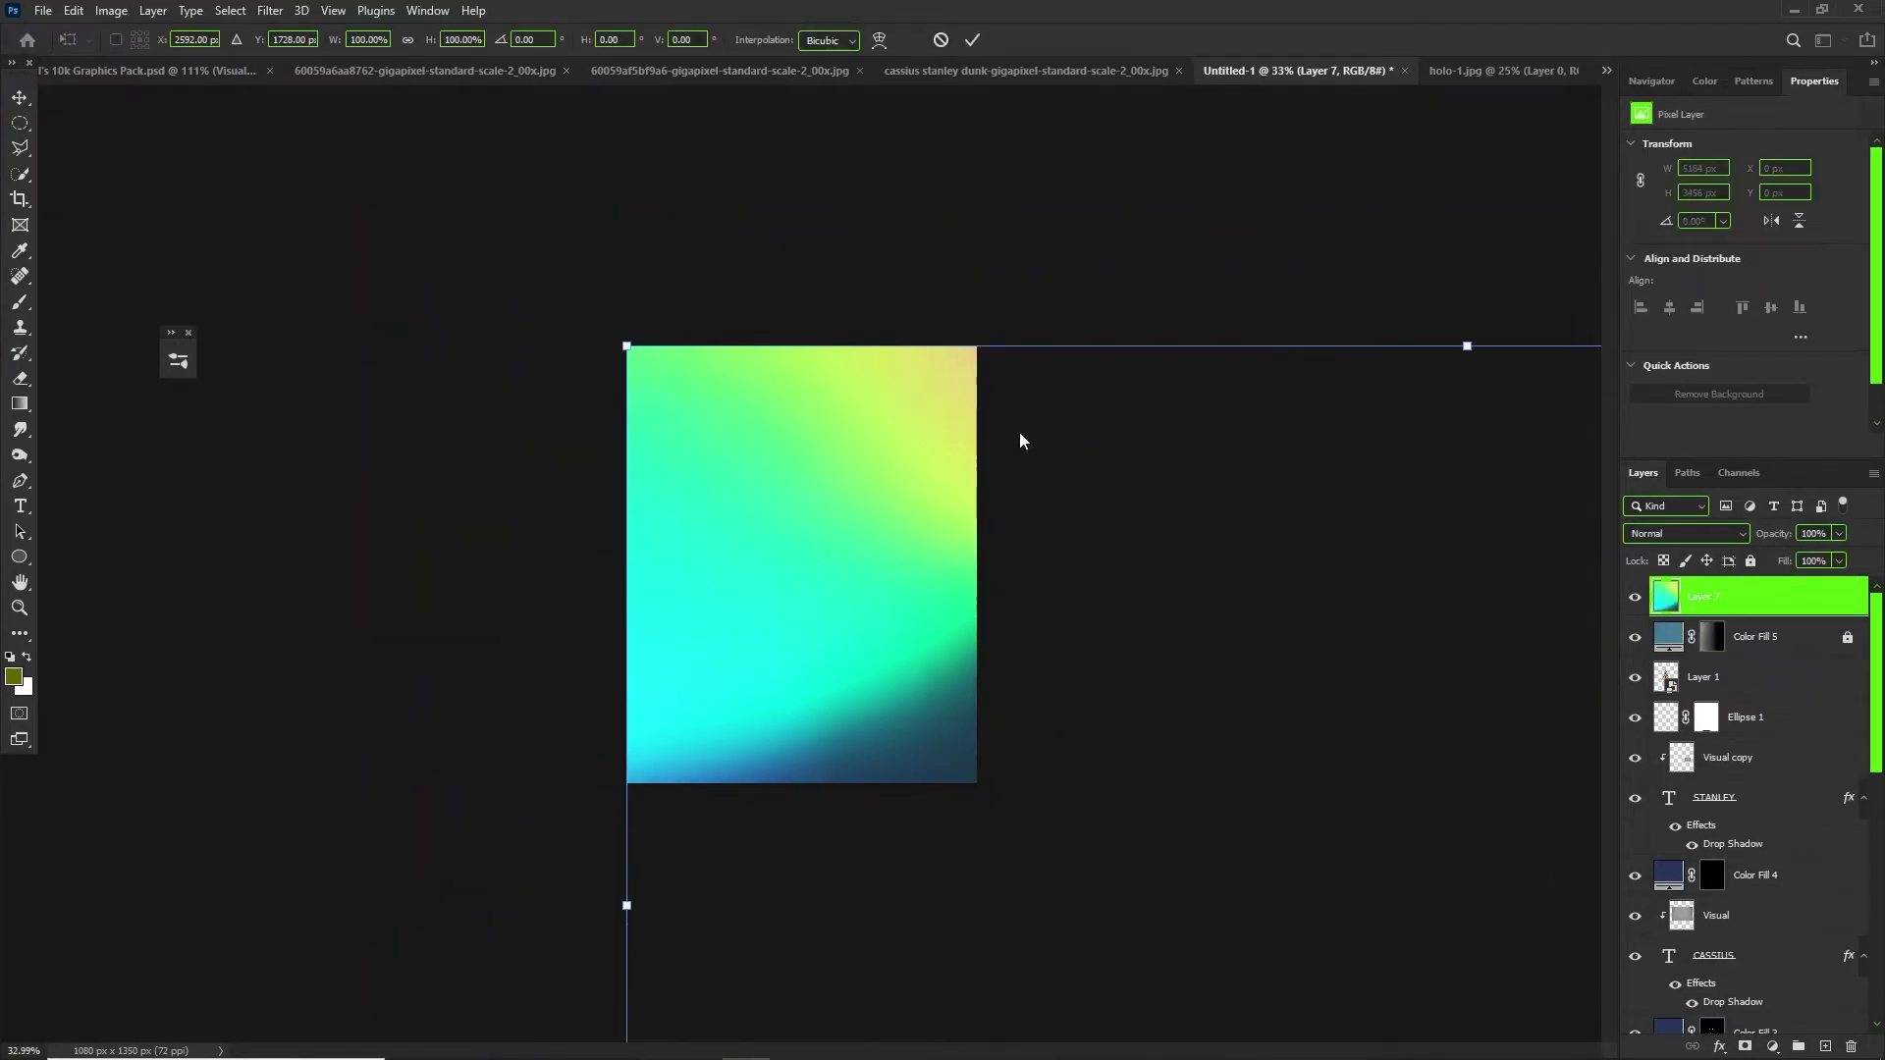
{"action": "left_click_drag", "start_coordinate": [1461, 348], "coordinate": [799, 440]}
{"action": "left_click_drag", "start_coordinate": [1324, 400], "coordinate": [629, 324]}
{"action": "left_click_drag", "start_coordinate": [817, 521], "coordinate": [811, 289]}
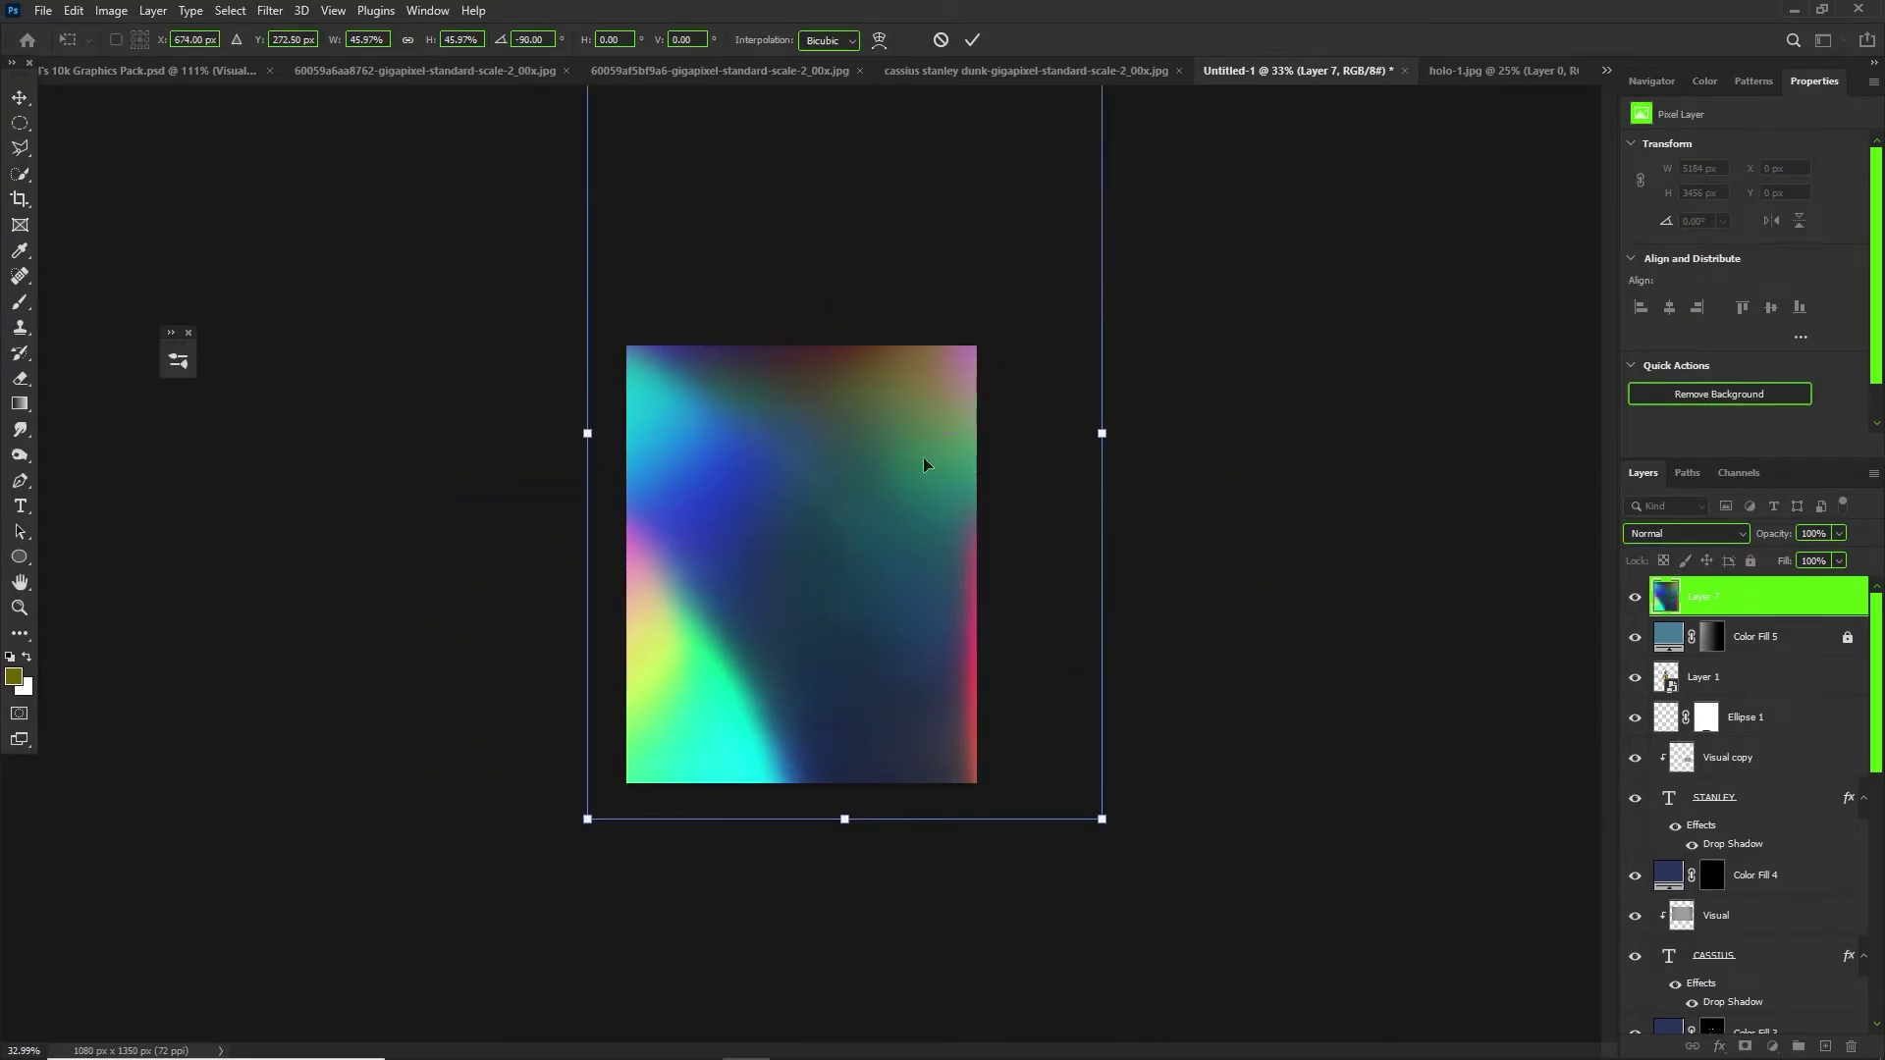
{"action": "left_click_drag", "start_coordinate": [1096, 441], "coordinate": [880, 559]}
{"action": "key", "text": "Return"}
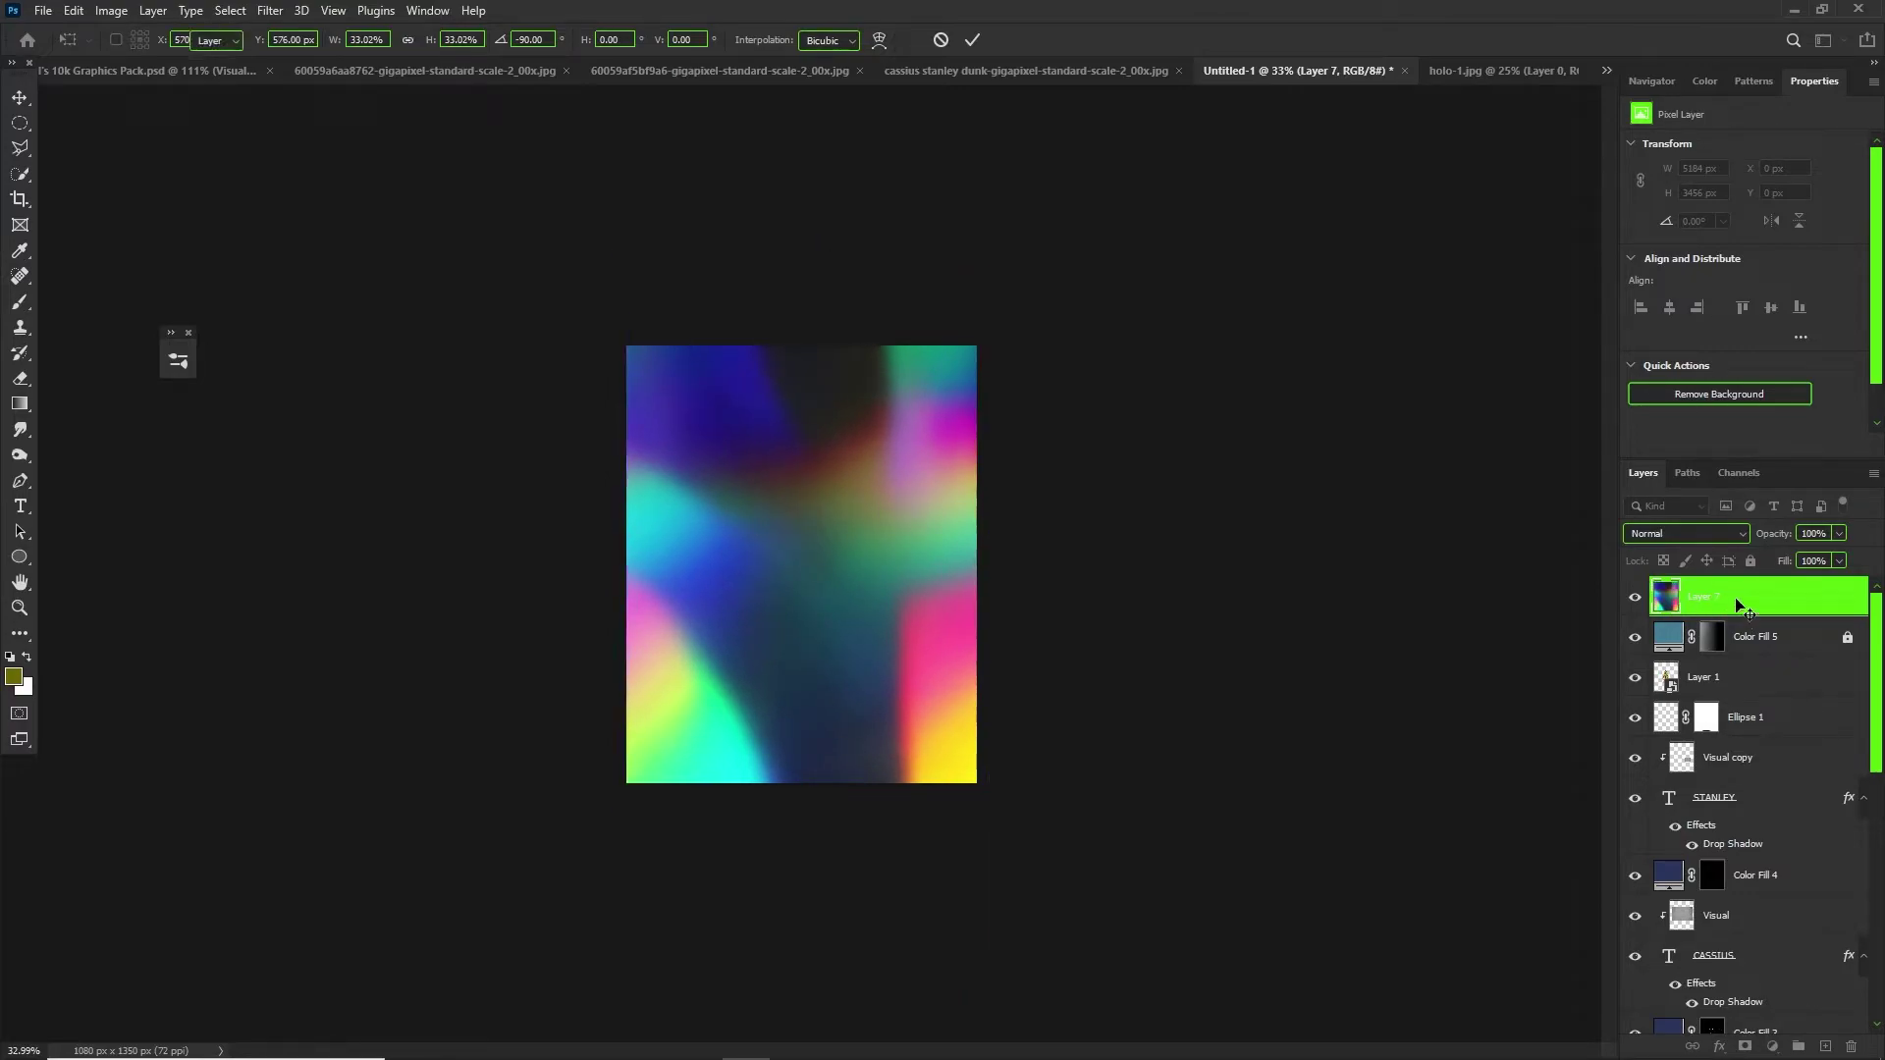
Set the holographic layer's blend mode to Lighten and split its Blend If underlying sliders to 0/177 and 186/255.
{"action": "left_click", "coordinate": [1698, 538]}
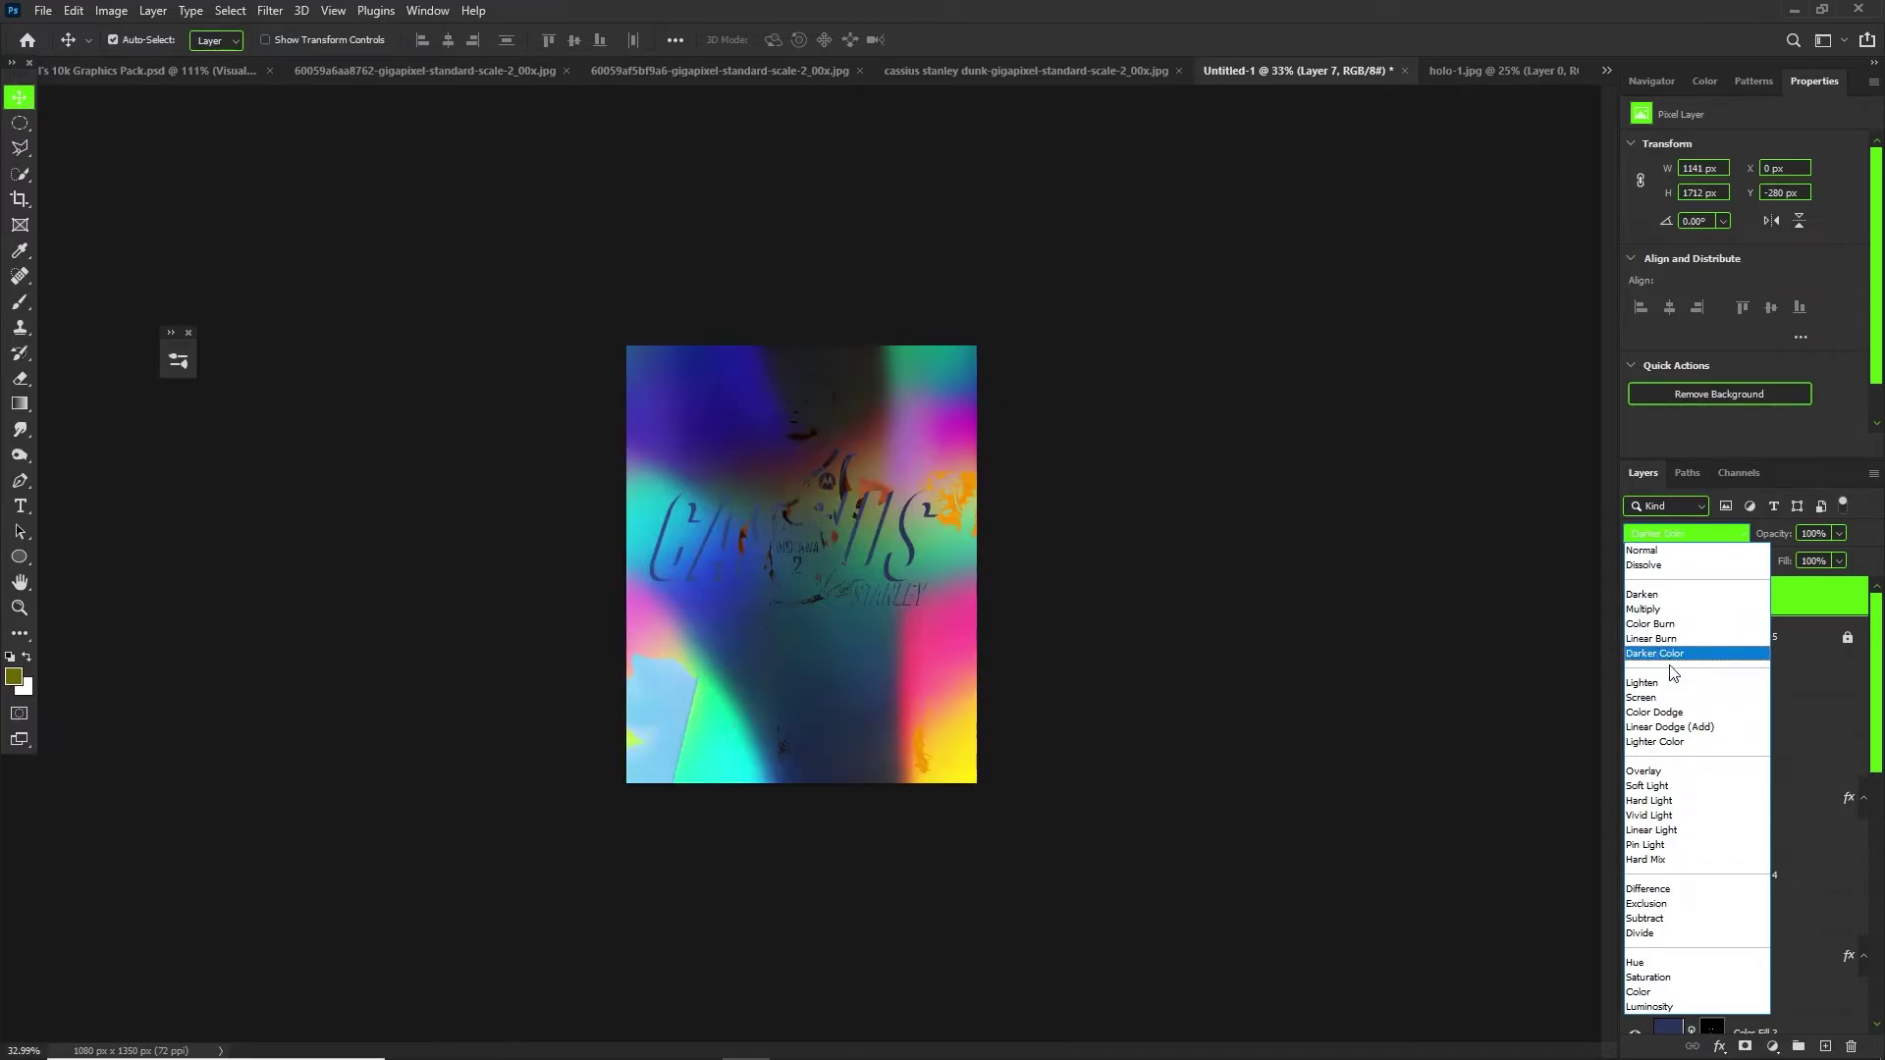
{"action": "left_click", "coordinate": [1672, 683]}
{"action": "scroll", "coordinate": [1021, 481], "scroll_direction": "up", "scroll_amount": 5}
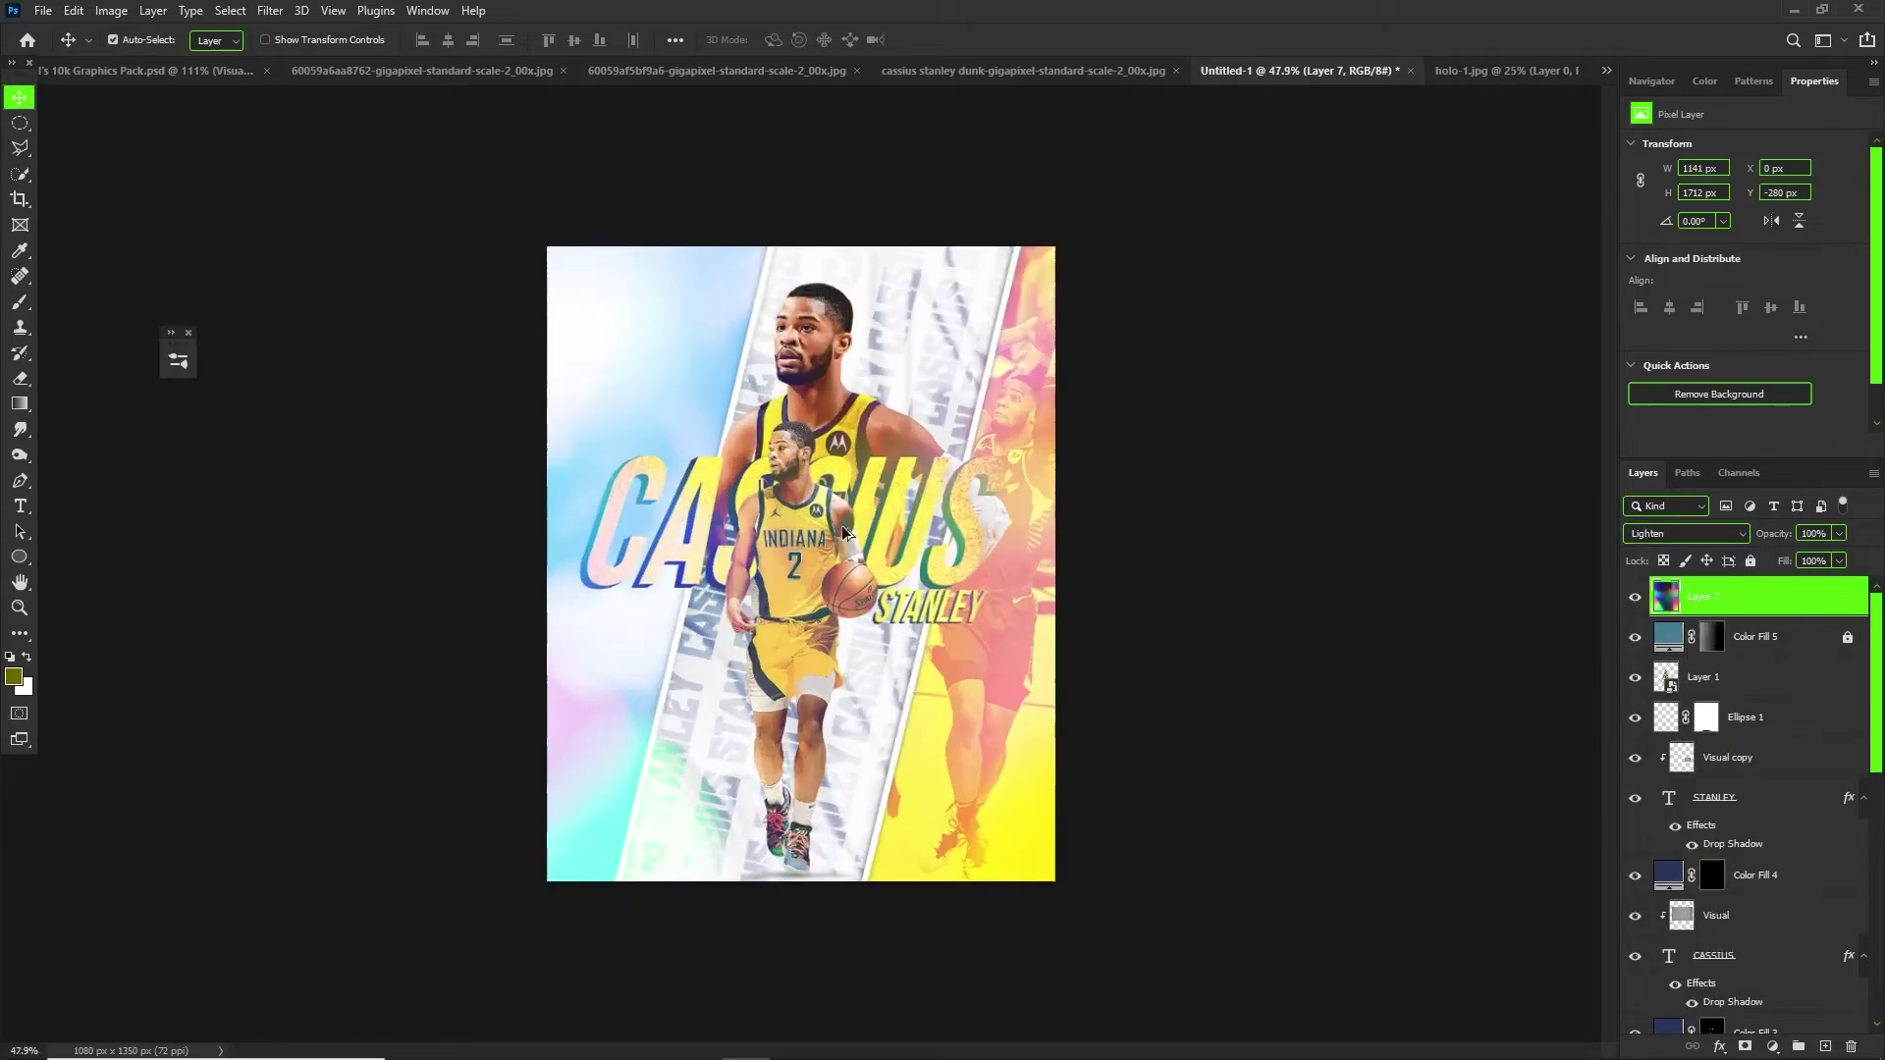
{"action": "right_click", "coordinate": [1669, 603]}
{"action": "left_click", "coordinate": [1688, 611]}
{"action": "left_click_drag", "start_coordinate": [1385, 663], "coordinate": [1564, 660]}
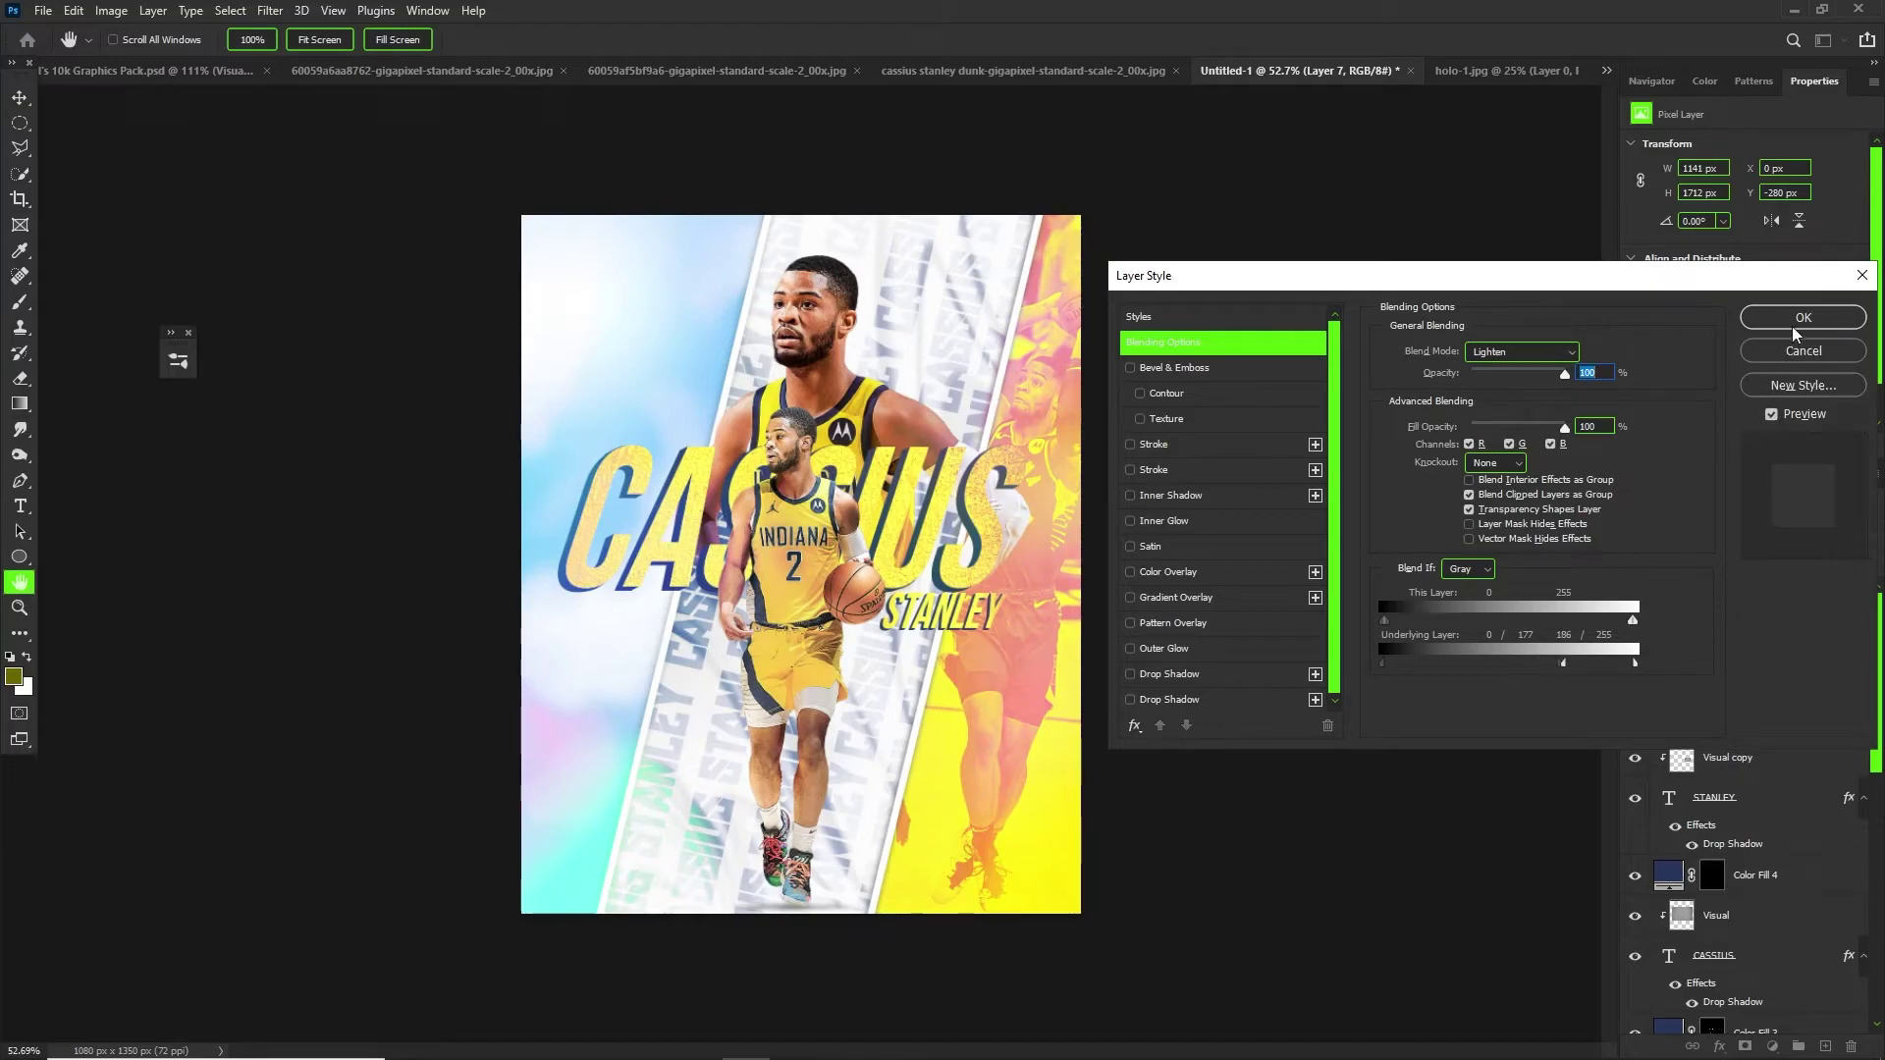
{"action": "left_click", "coordinate": [1802, 317]}
Examine the whole poster with the holographic color overlay at several magnifications.
{"action": "key", "text": "ctrl+0"}
{"action": "key", "text": "v"}
{"action": "scroll", "coordinate": [736, 354], "scroll_direction": "down", "scroll_amount": 6}
{"action": "scroll", "coordinate": [736, 353], "scroll_direction": "up", "scroll_amount": 6}
{"action": "scroll", "coordinate": [738, 353], "scroll_direction": "down", "scroll_amount": 2}
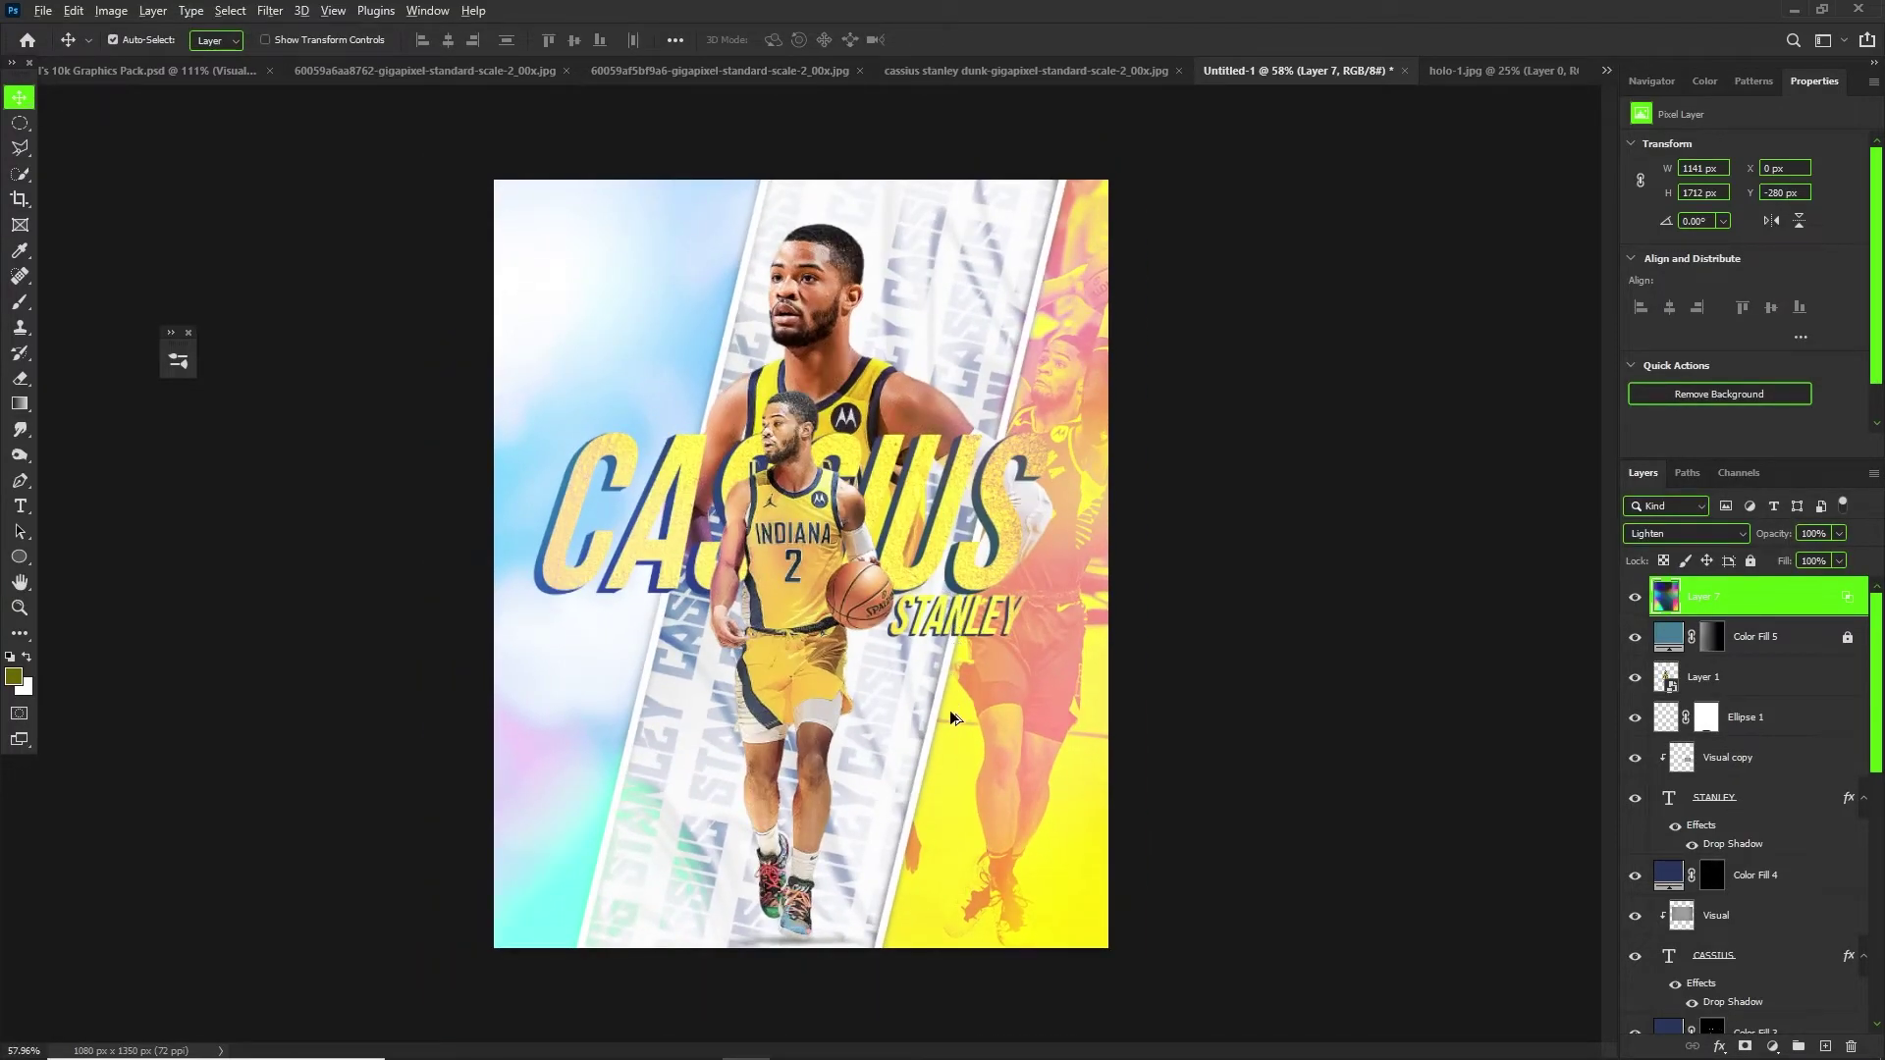
{"action": "scroll", "coordinate": [950, 705], "scroll_direction": "up", "scroll_amount": 2}
{"action": "scroll", "coordinate": [876, 535], "scroll_direction": "down", "scroll_amount": 1}
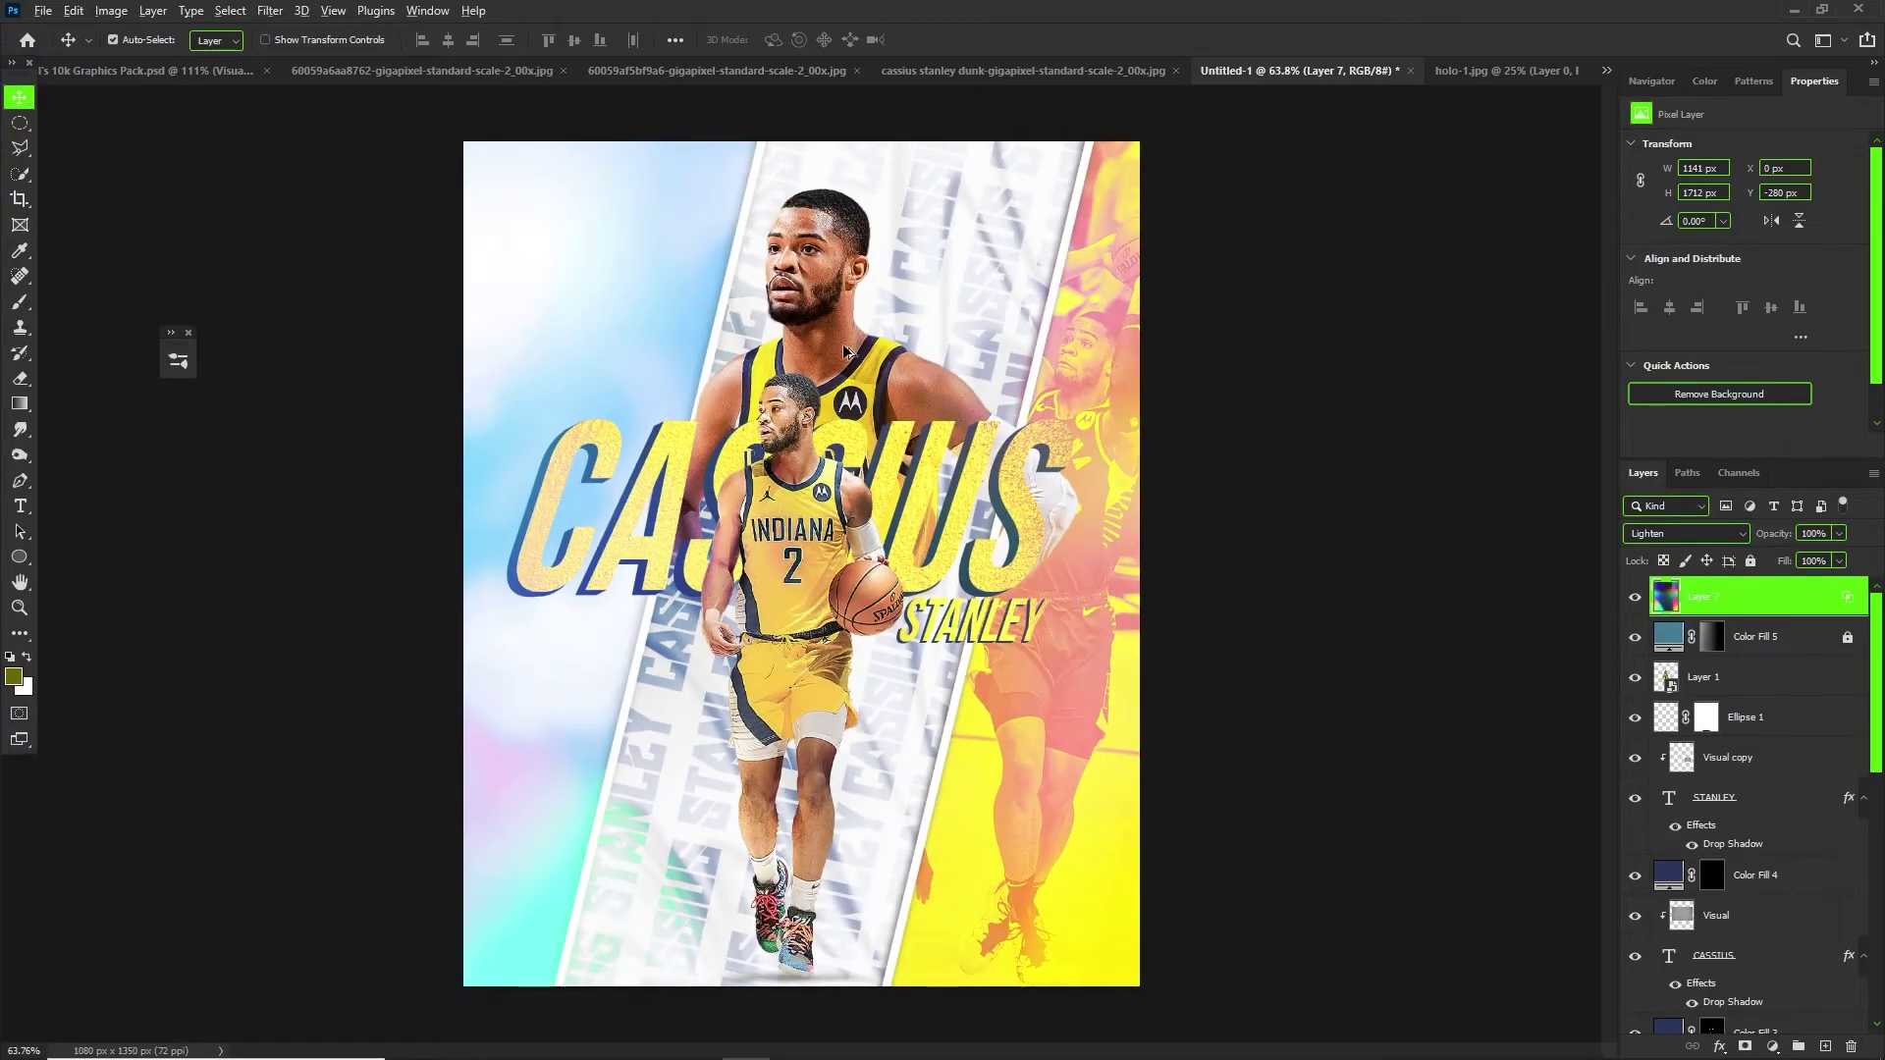
{"action": "scroll", "coordinate": [839, 402], "scroll_direction": "up", "scroll_amount": 2}
{"action": "scroll", "coordinate": [1011, 505], "scroll_direction": "down", "scroll_amount": 1}
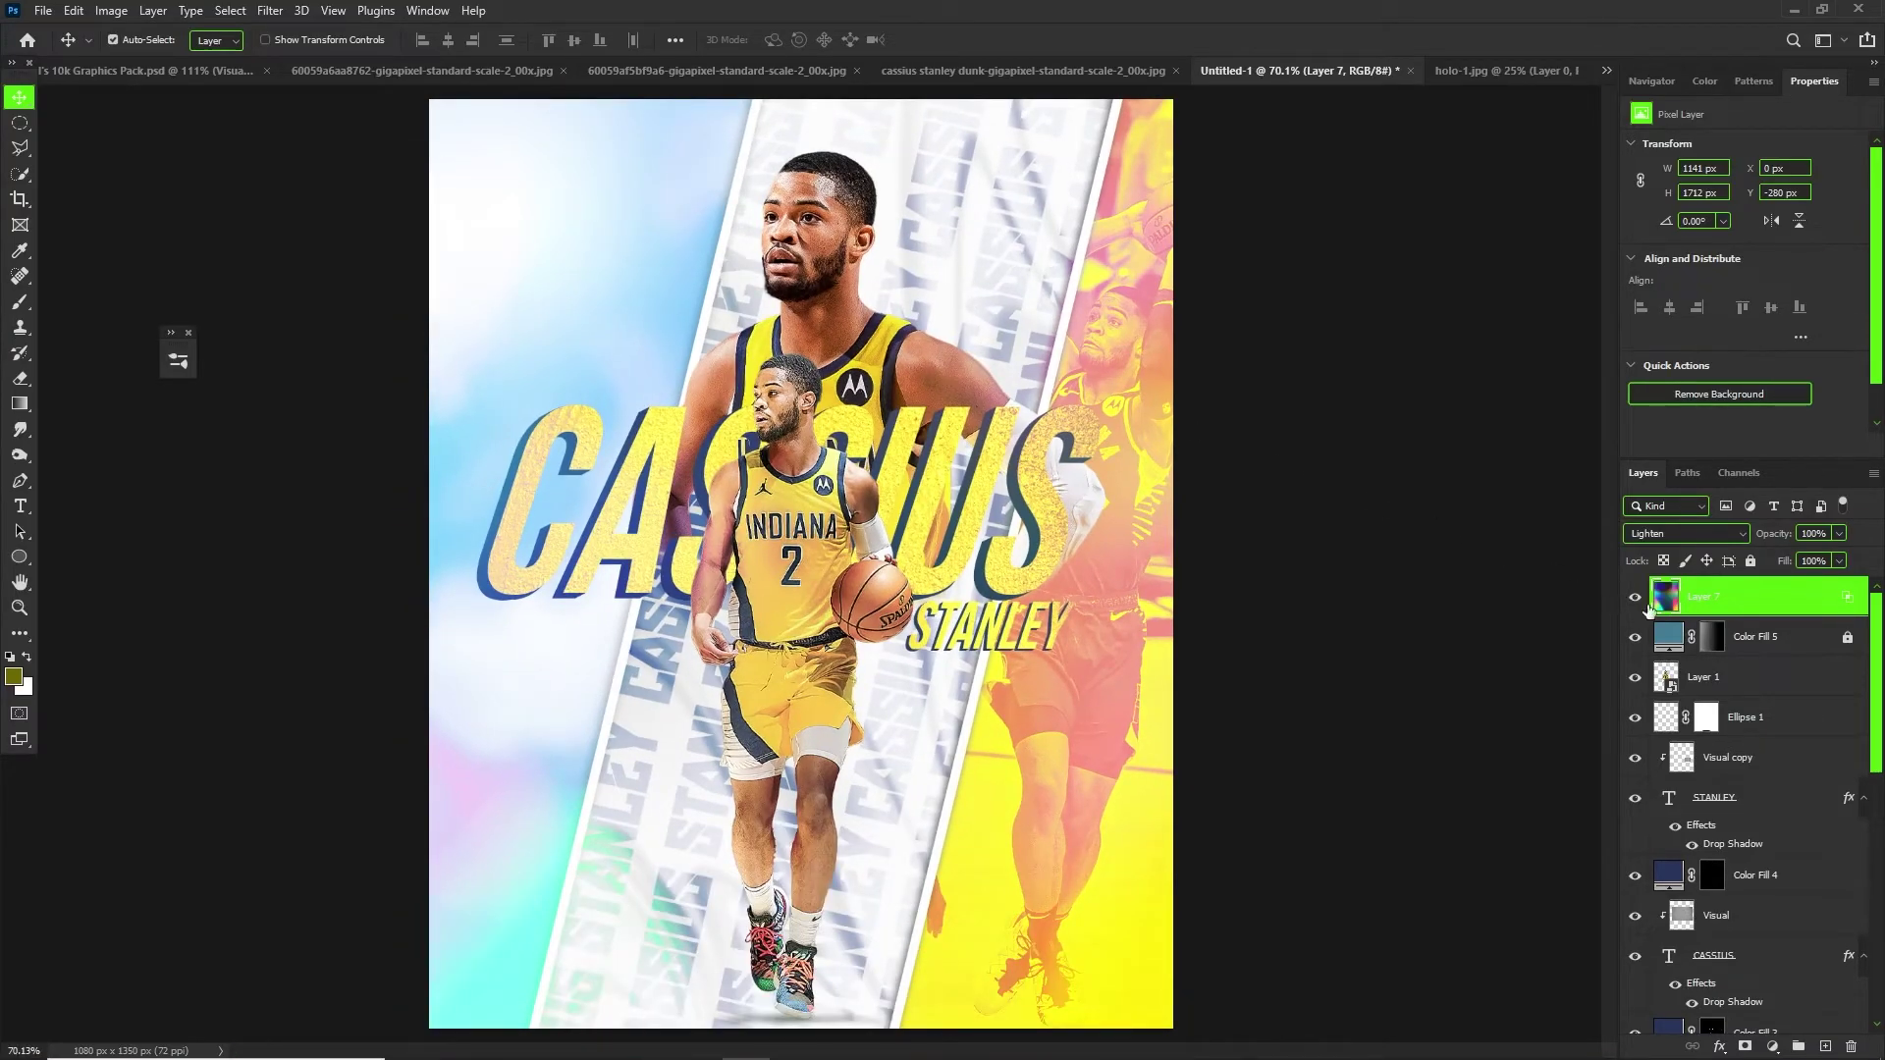
Add a mask to the holographic layer and remove its colors from the lower part of the sky panel with a soft black brush at 43% flow.
{"action": "left_click", "coordinate": [1748, 1049]}
{"action": "key", "text": "b"}
{"action": "key", "text": "d"}
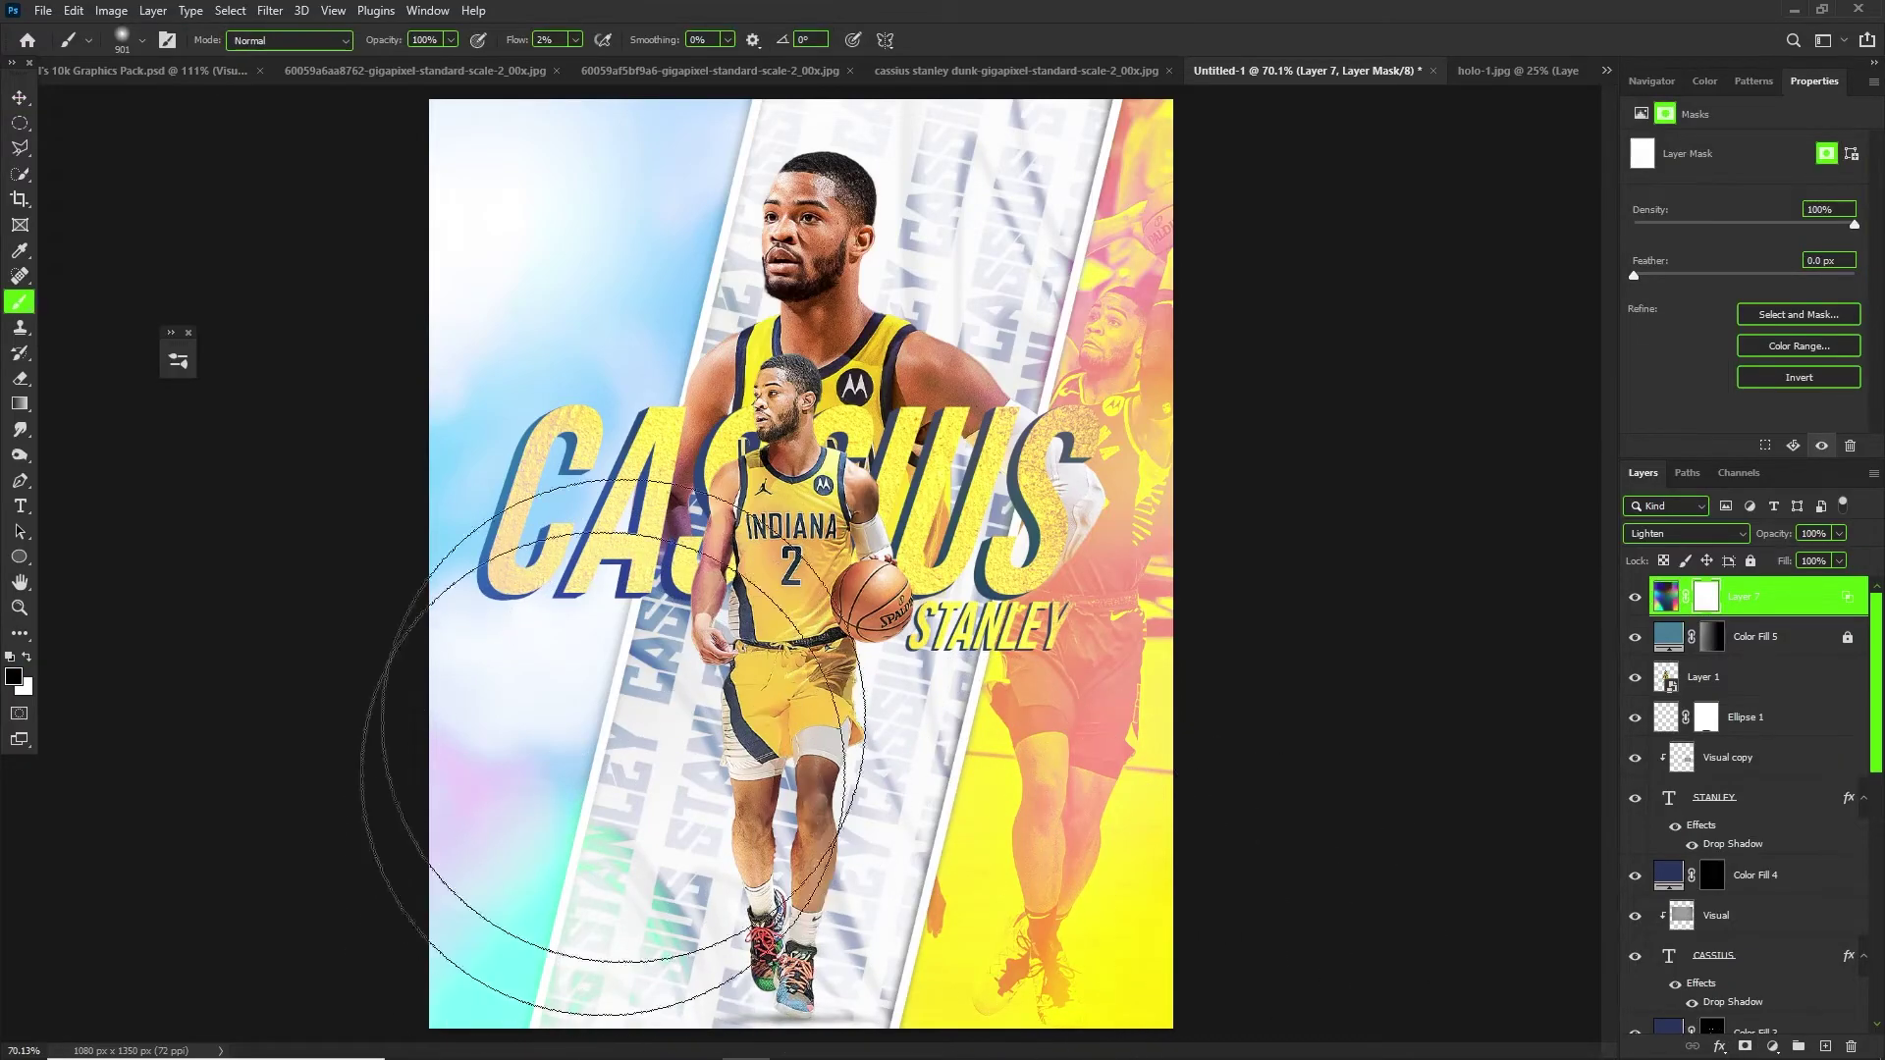
{"action": "left_click", "coordinate": [574, 40]}
{"action": "left_click_drag", "start_coordinate": [593, 64], "coordinate": [615, 64]}
{"action": "mouse_move", "coordinate": [597, 750]}
{"action": "left_mouse_down"}
{"action": "mouse_move", "coordinate": [570, 823]}
{"action": "mouse_move", "coordinate": [631, 780]}
{"action": "mouse_move", "coordinate": [603, 736]}
{"action": "left_mouse_up"}
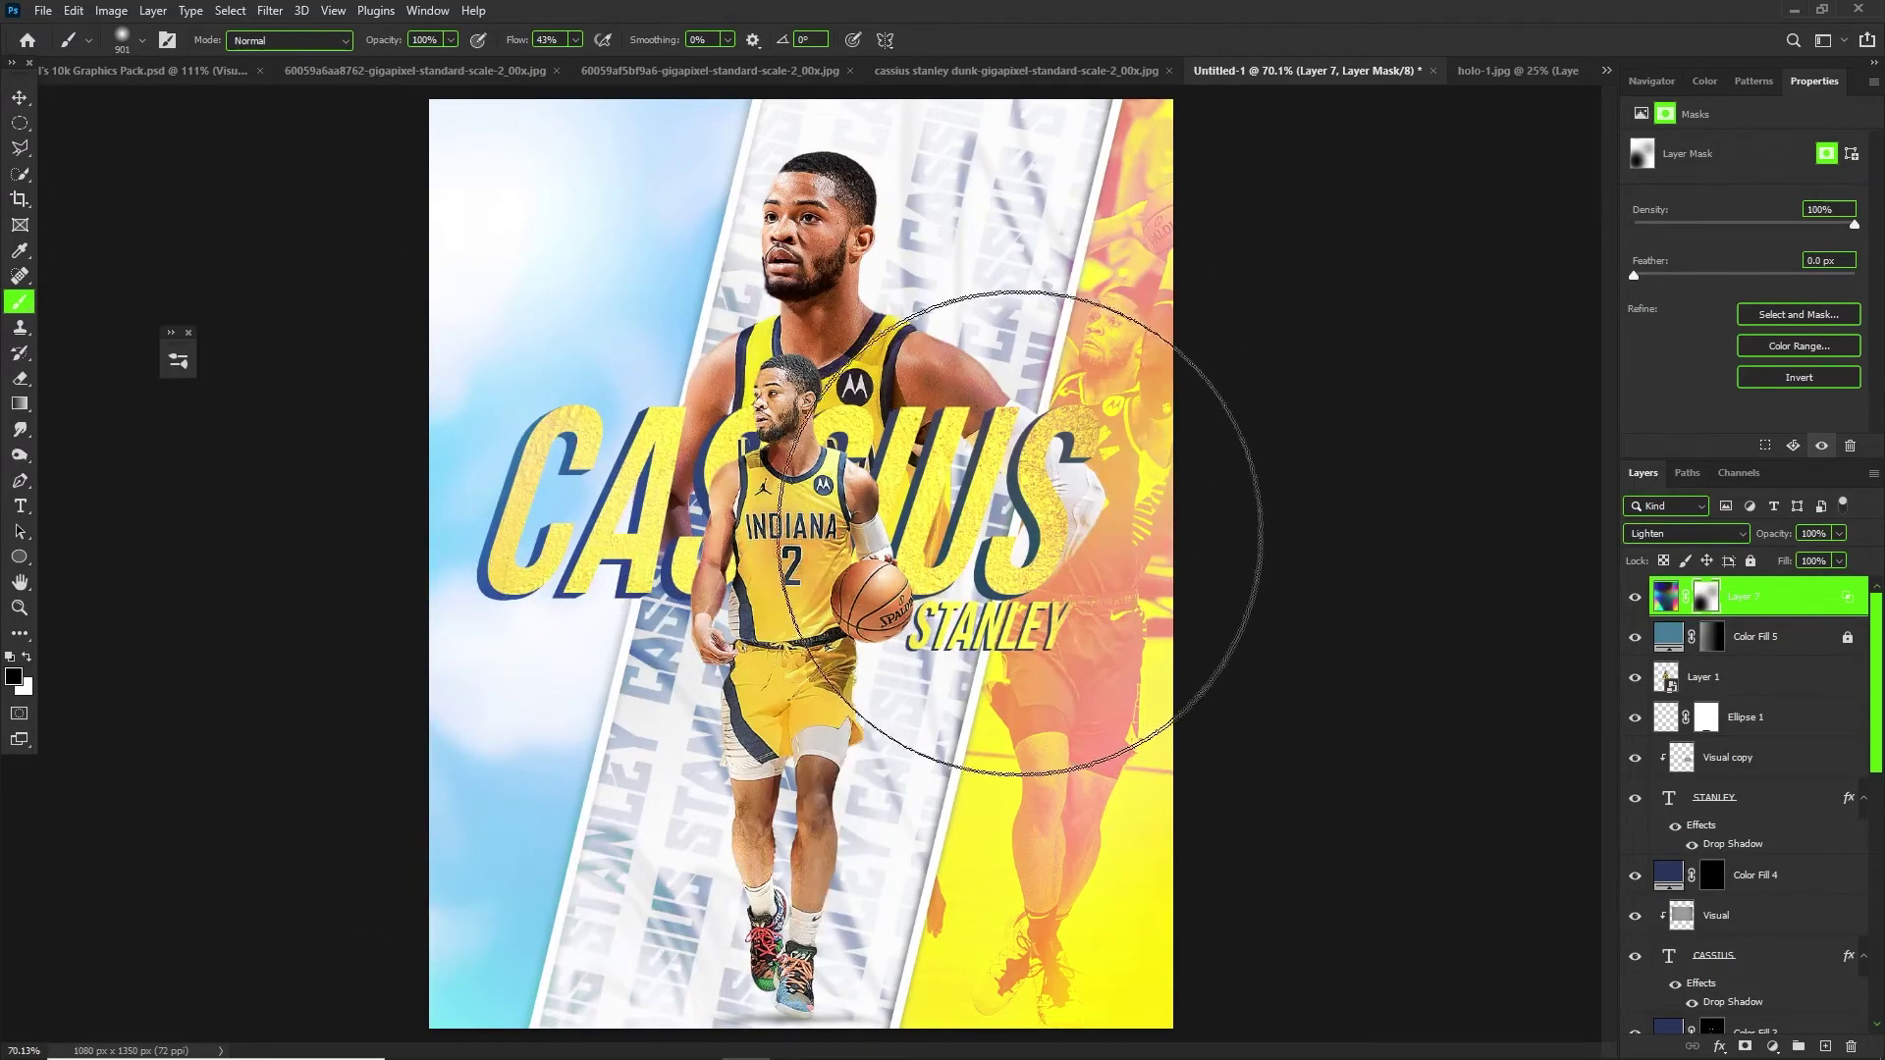
Stamp all visible layers into a new layer above the holographic overlay and convert it to a smart object.
{"action": "left_click", "coordinate": [1746, 595]}
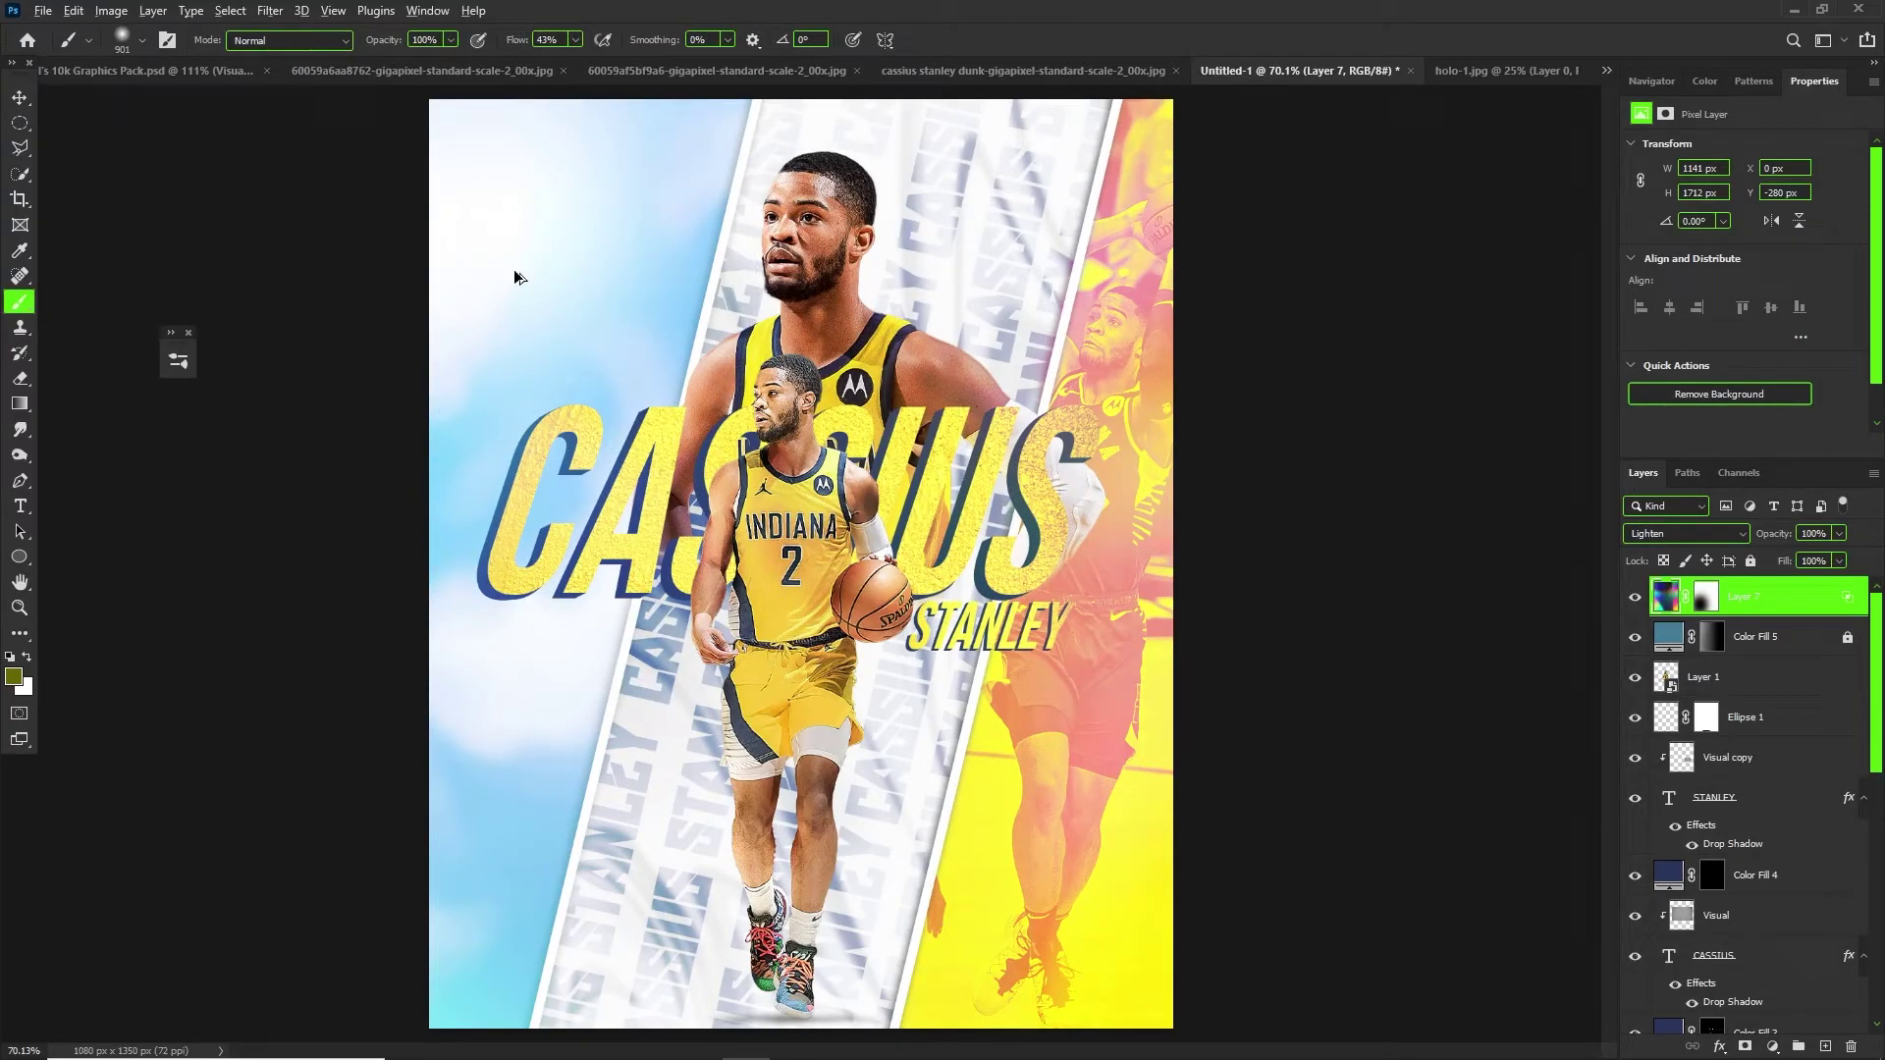
{"action": "key", "text": "ctrl+shift+alt+e"}
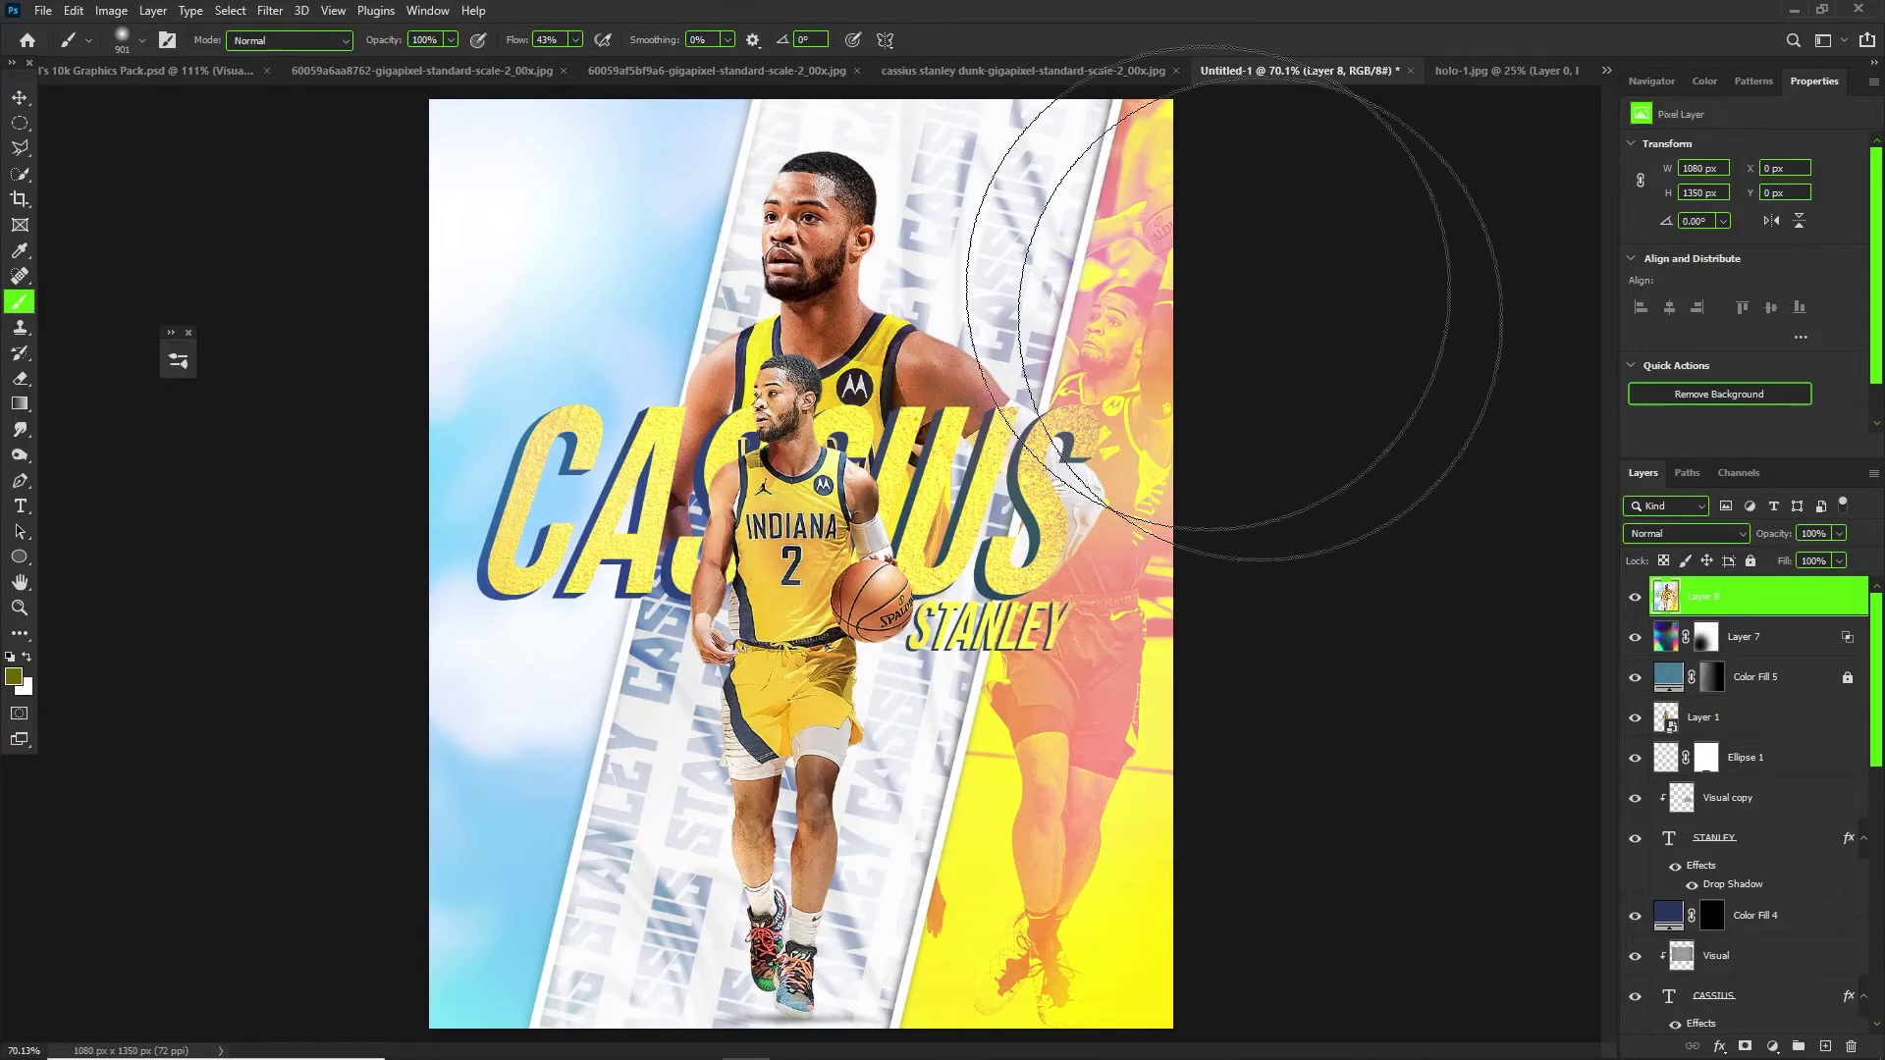
{"action": "key", "text": "ctrl+alt+s"}
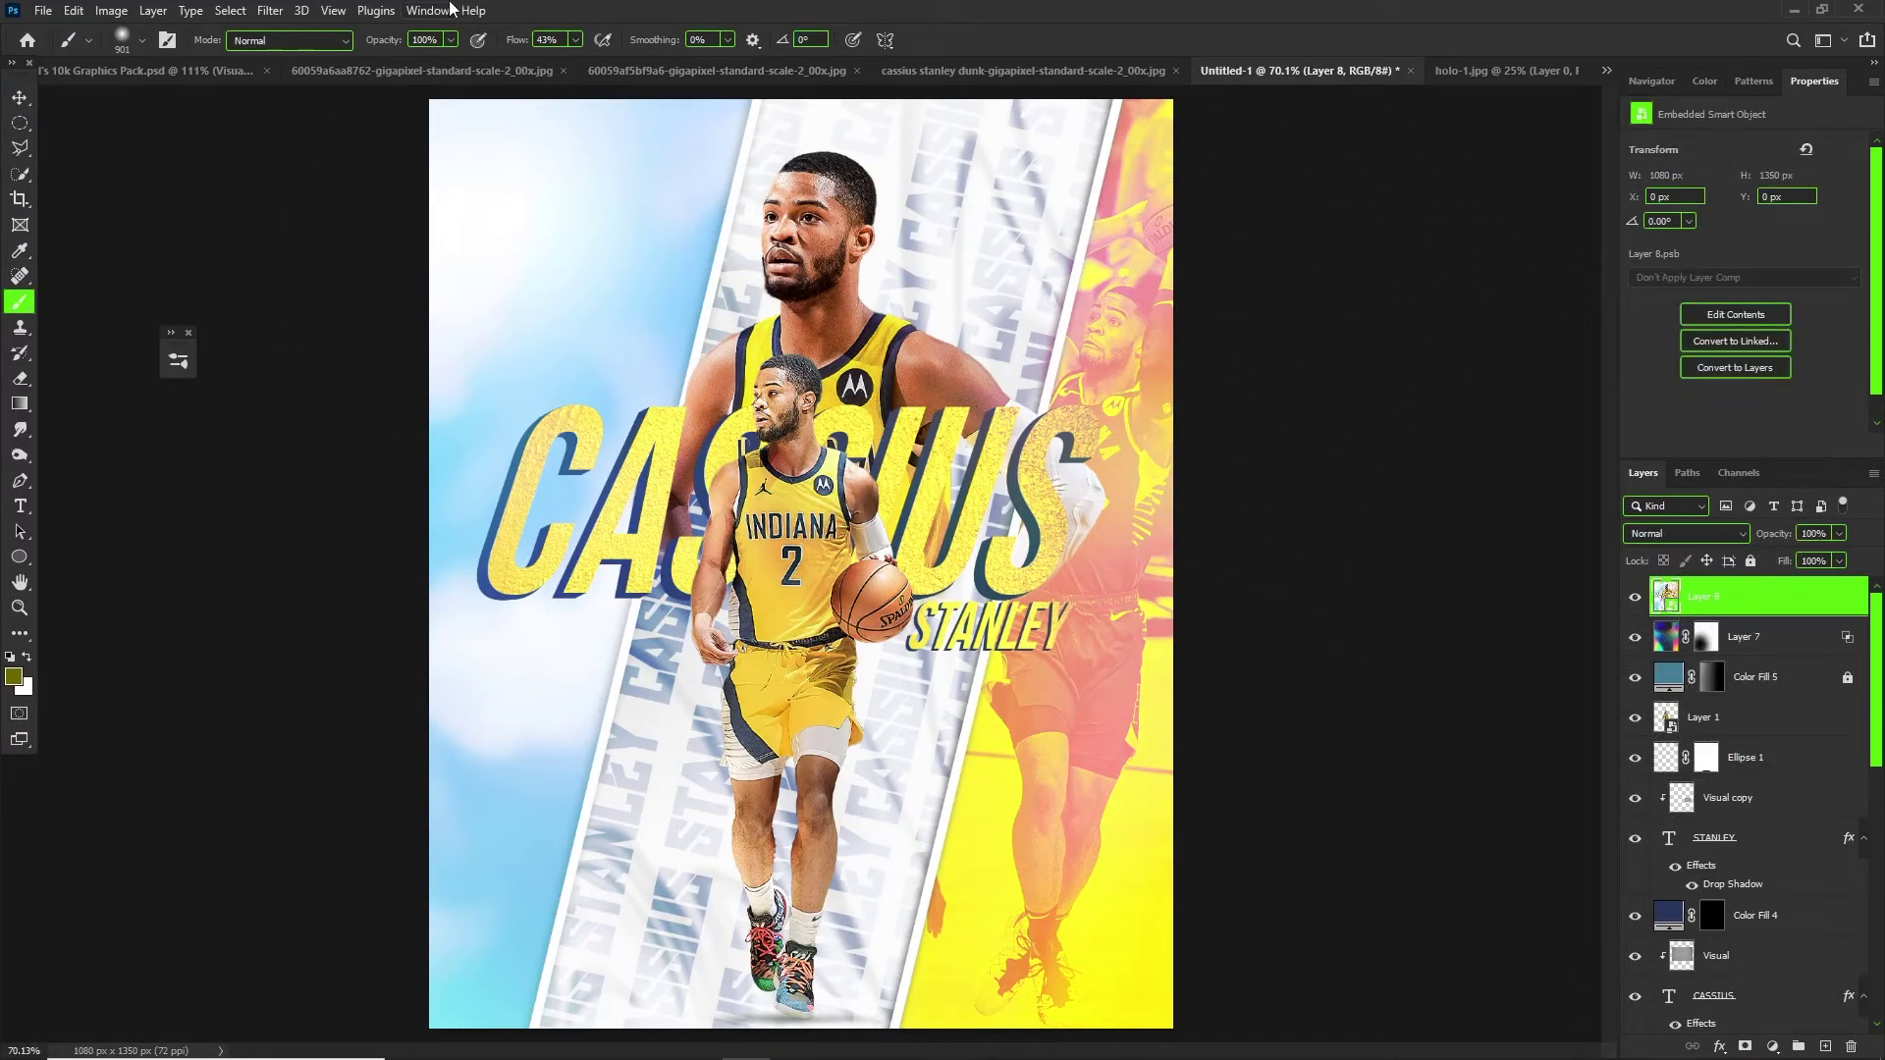
In the Camera Raw filter, set Temperature -5, Tint +2, Contrast +44, Shadows -5, Whites +10, Blacks +27, Clarity -24 and Dehaze +35.
{"action": "left_click", "coordinate": [263, 9]}
{"action": "left_click", "coordinate": [304, 155]}
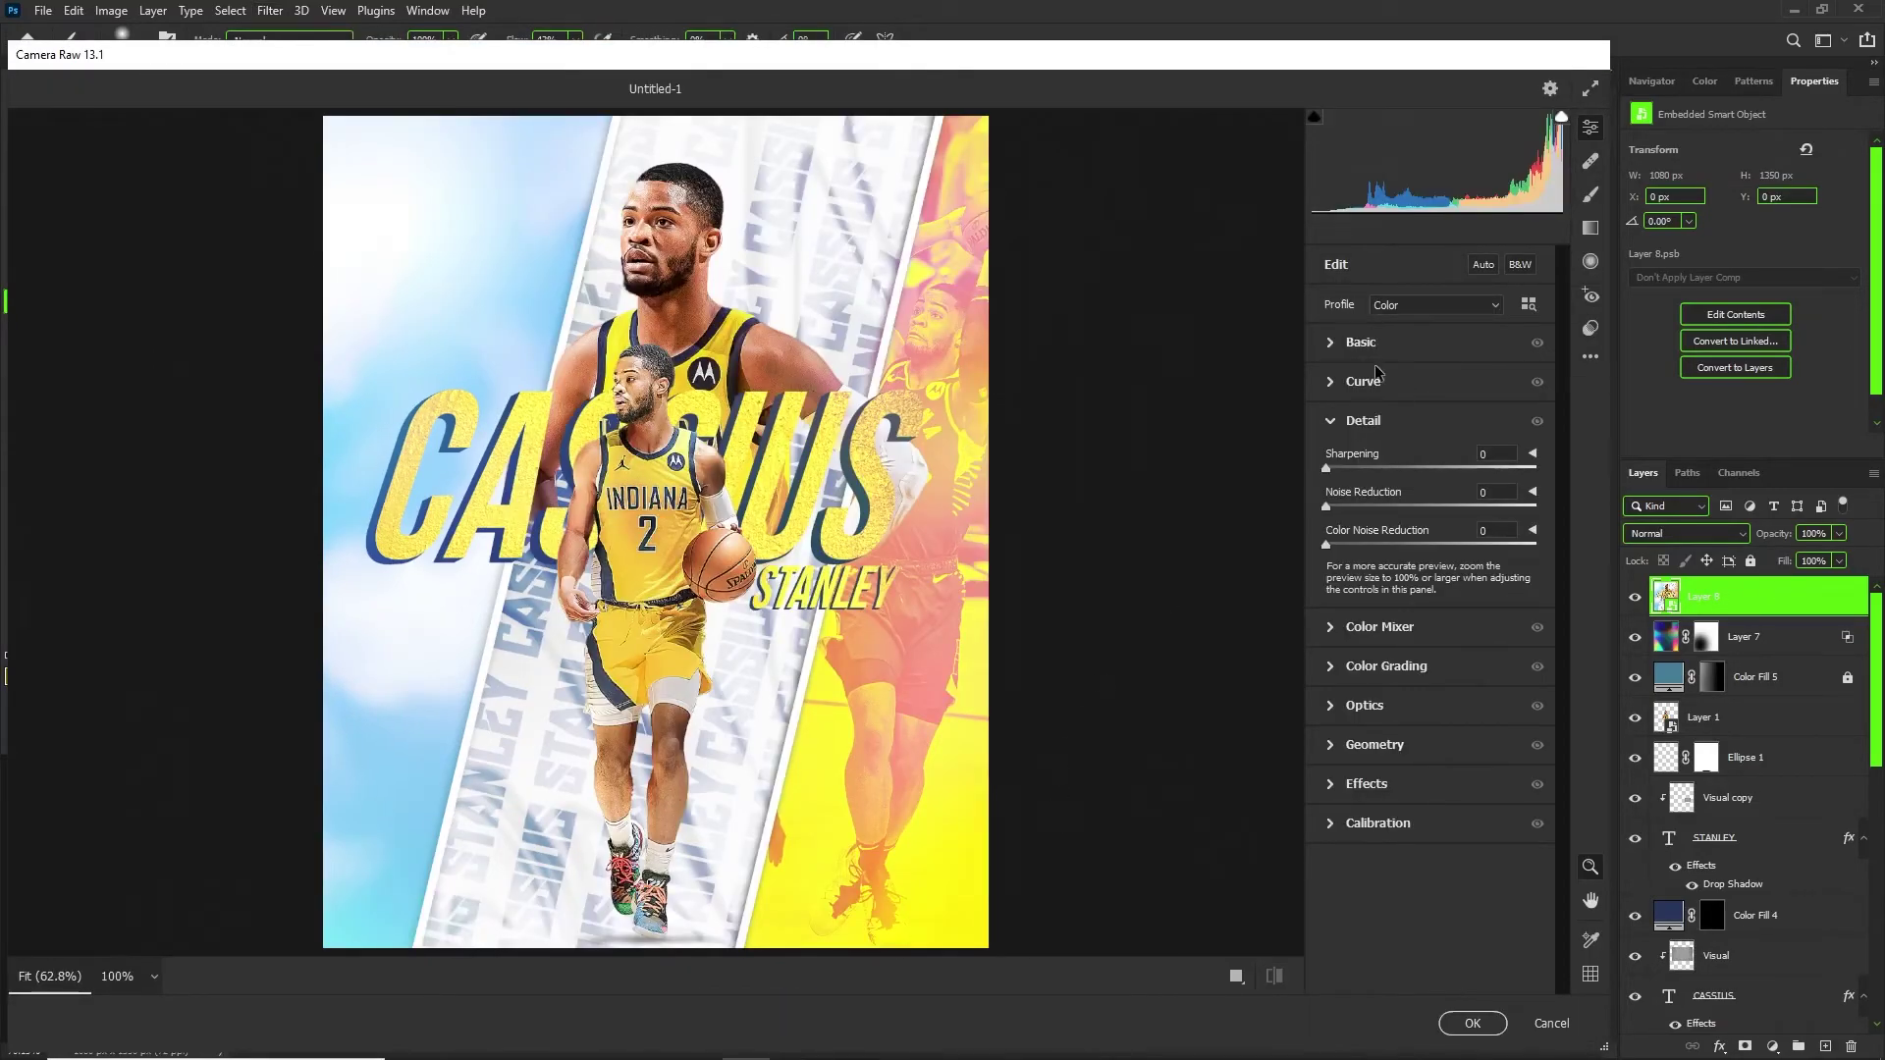
{"action": "mouse_move", "coordinate": [1437, 422]}
{"action": "left_mouse_down"}
{"action": "mouse_move", "coordinate": [1458, 428]}
{"action": "mouse_move", "coordinate": [1434, 442]}
{"action": "left_mouse_up"}
{"action": "left_click_drag", "start_coordinate": [1433, 525], "coordinate": [1441, 616]}
{"action": "left_click_drag", "start_coordinate": [1432, 755], "coordinate": [1454, 752]}
{"action": "mouse_move", "coordinate": [1430, 723]}
{"action": "left_mouse_down"}
{"action": "mouse_move", "coordinate": [1410, 722]}
{"action": "mouse_move", "coordinate": [1445, 727]}
{"action": "mouse_move", "coordinate": [1404, 724]}
{"action": "left_mouse_up"}
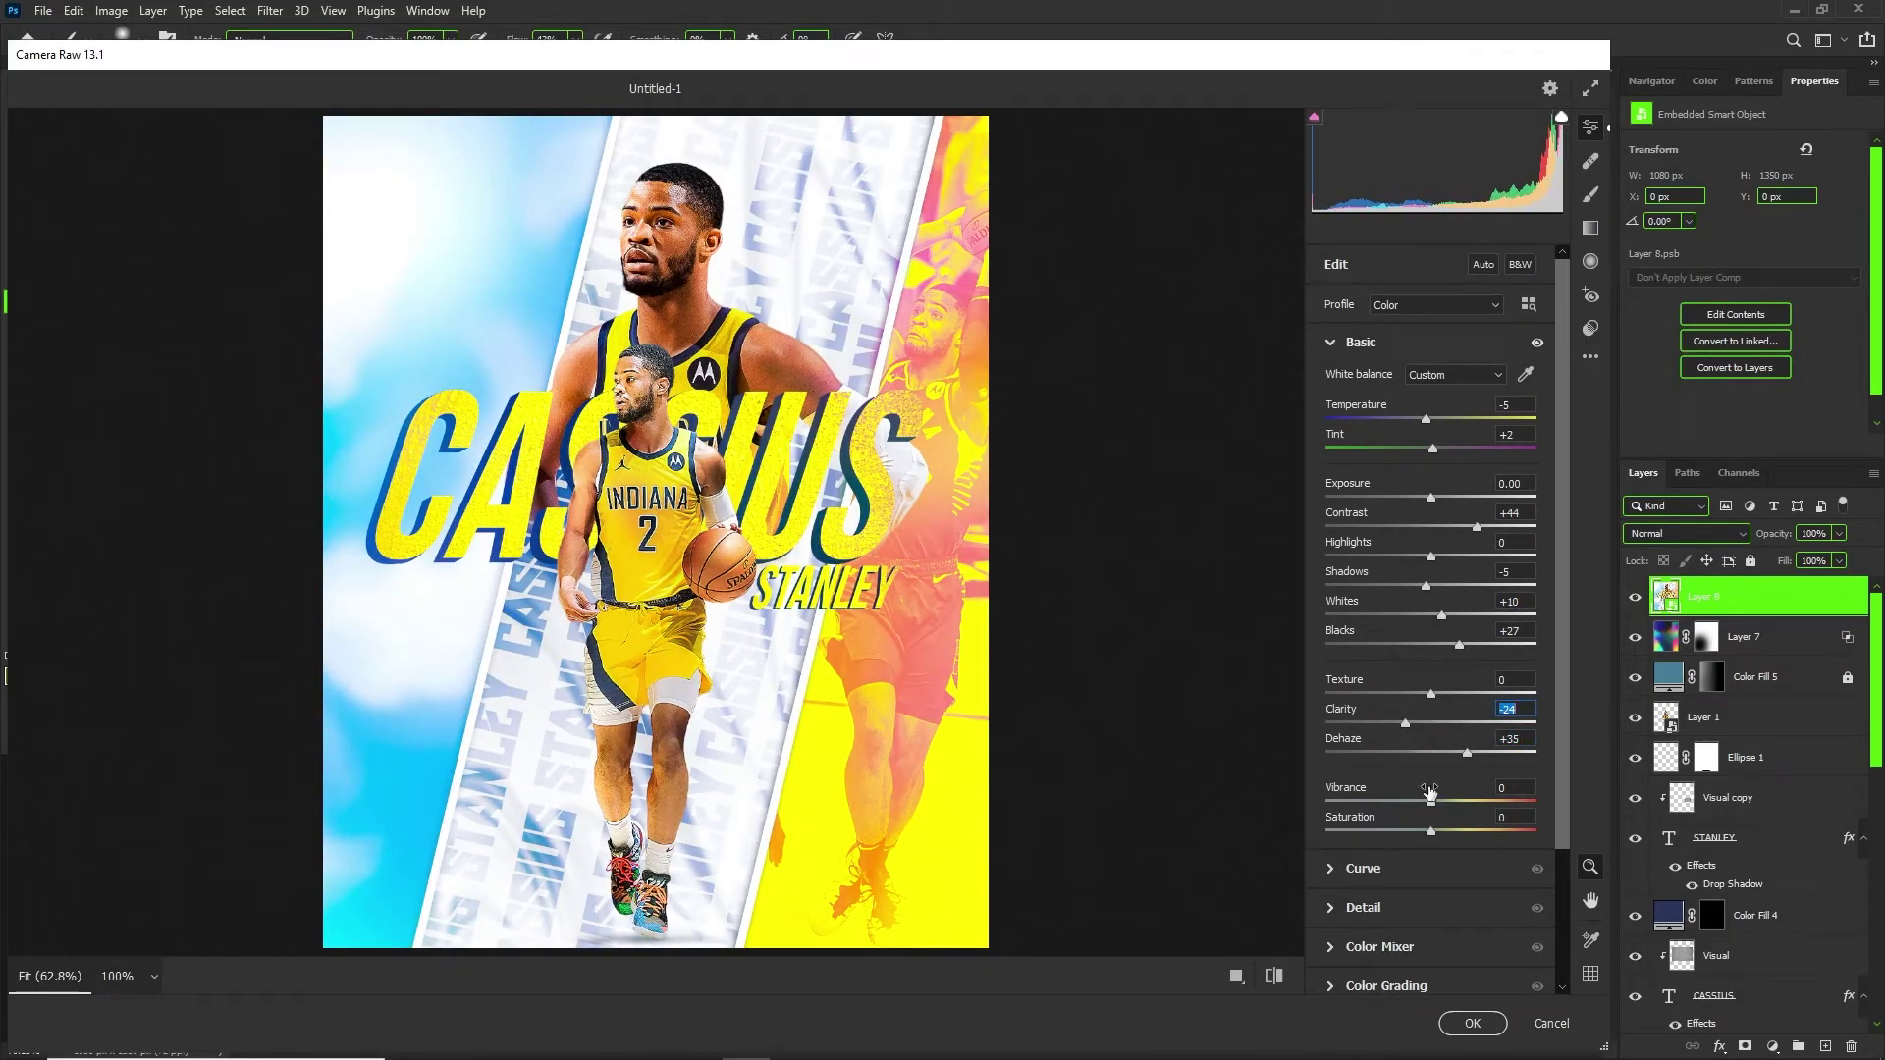
Bend the tone curve to darken the shadows and midtones, and undo the last two adjustments.
{"action": "left_click", "coordinate": [1364, 872]}
{"action": "left_click_drag", "start_coordinate": [1392, 587], "coordinate": [1395, 613]}
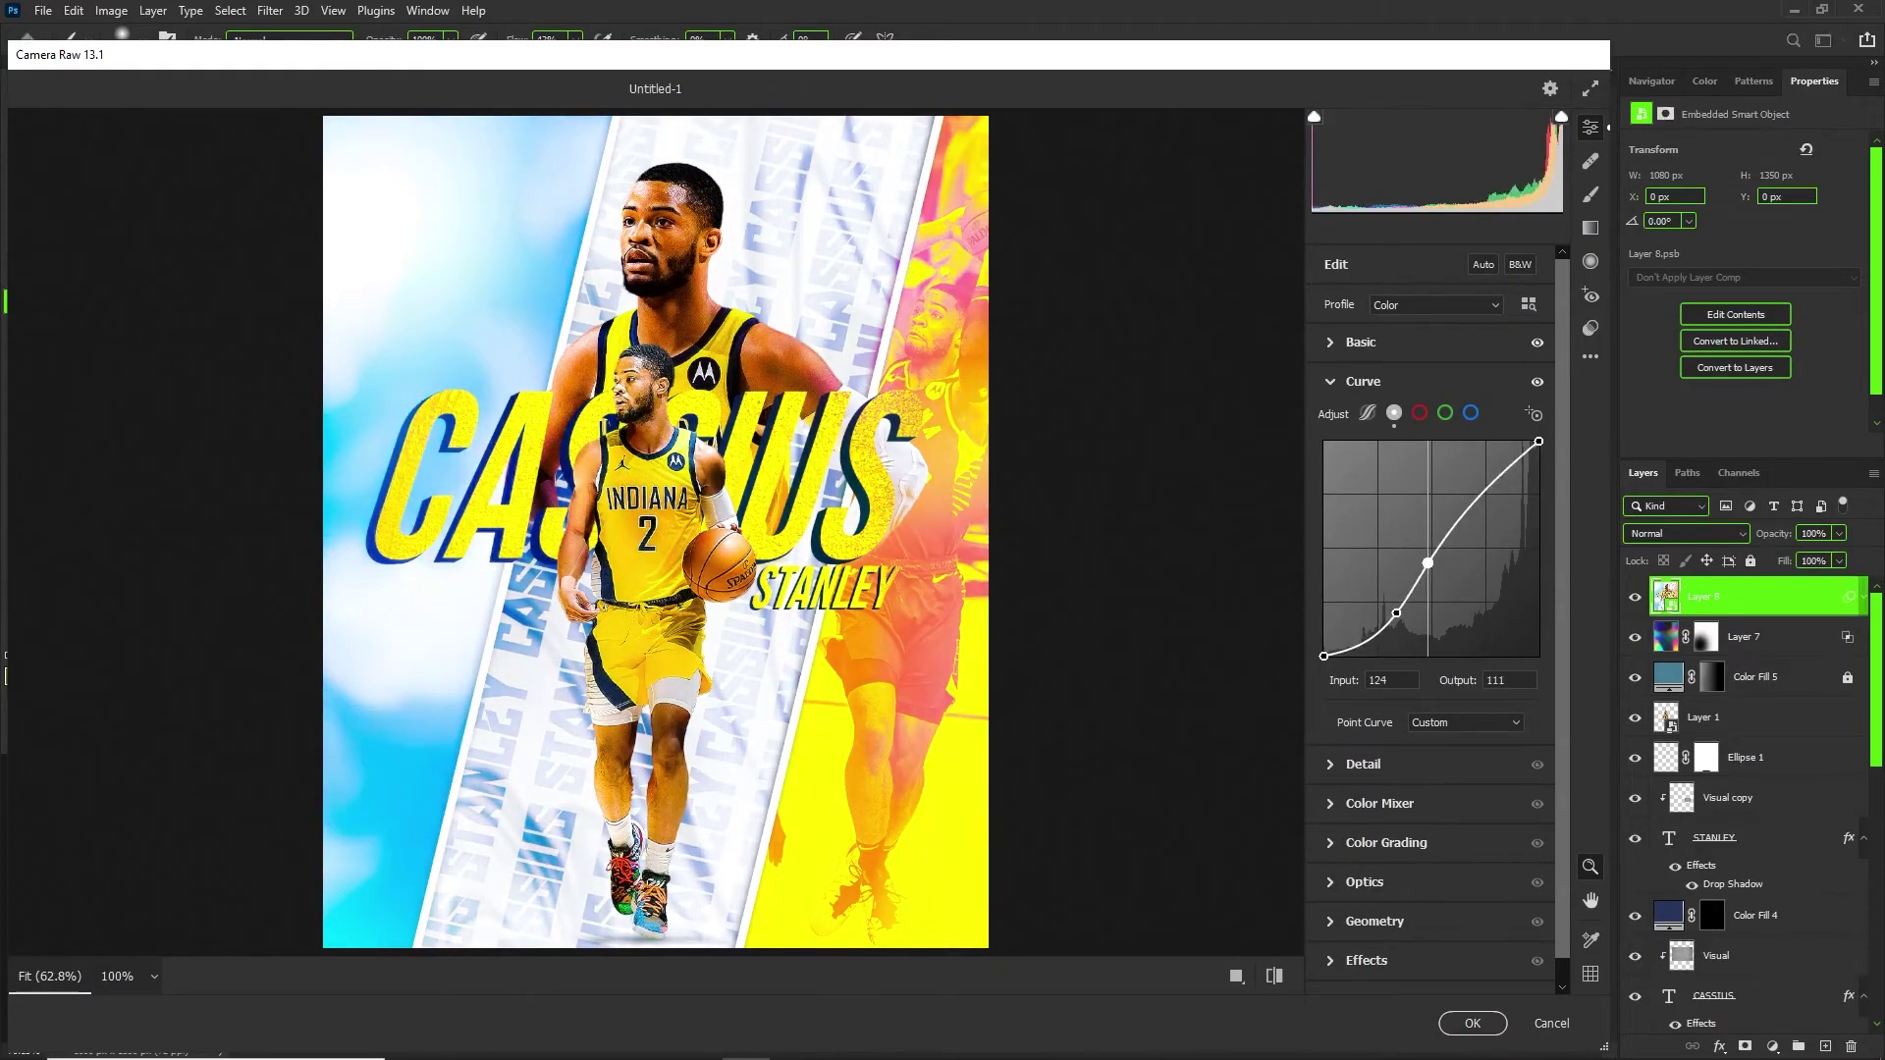
{"action": "left_click", "coordinate": [1435, 568]}
{"action": "left_click_drag", "start_coordinate": [1436, 568], "coordinate": [1435, 634]}
{"action": "key", "text": "ctrl+z"}
{"action": "key", "text": "ctrl+z"}
Color grade the poster by tinting the shadows yellow at hue 61, saturation 95, and shifting the highlights slightly toward blue.
{"action": "left_click", "coordinate": [1384, 844]}
{"action": "left_click_drag", "start_coordinate": [1389, 835], "coordinate": [1385, 760]}
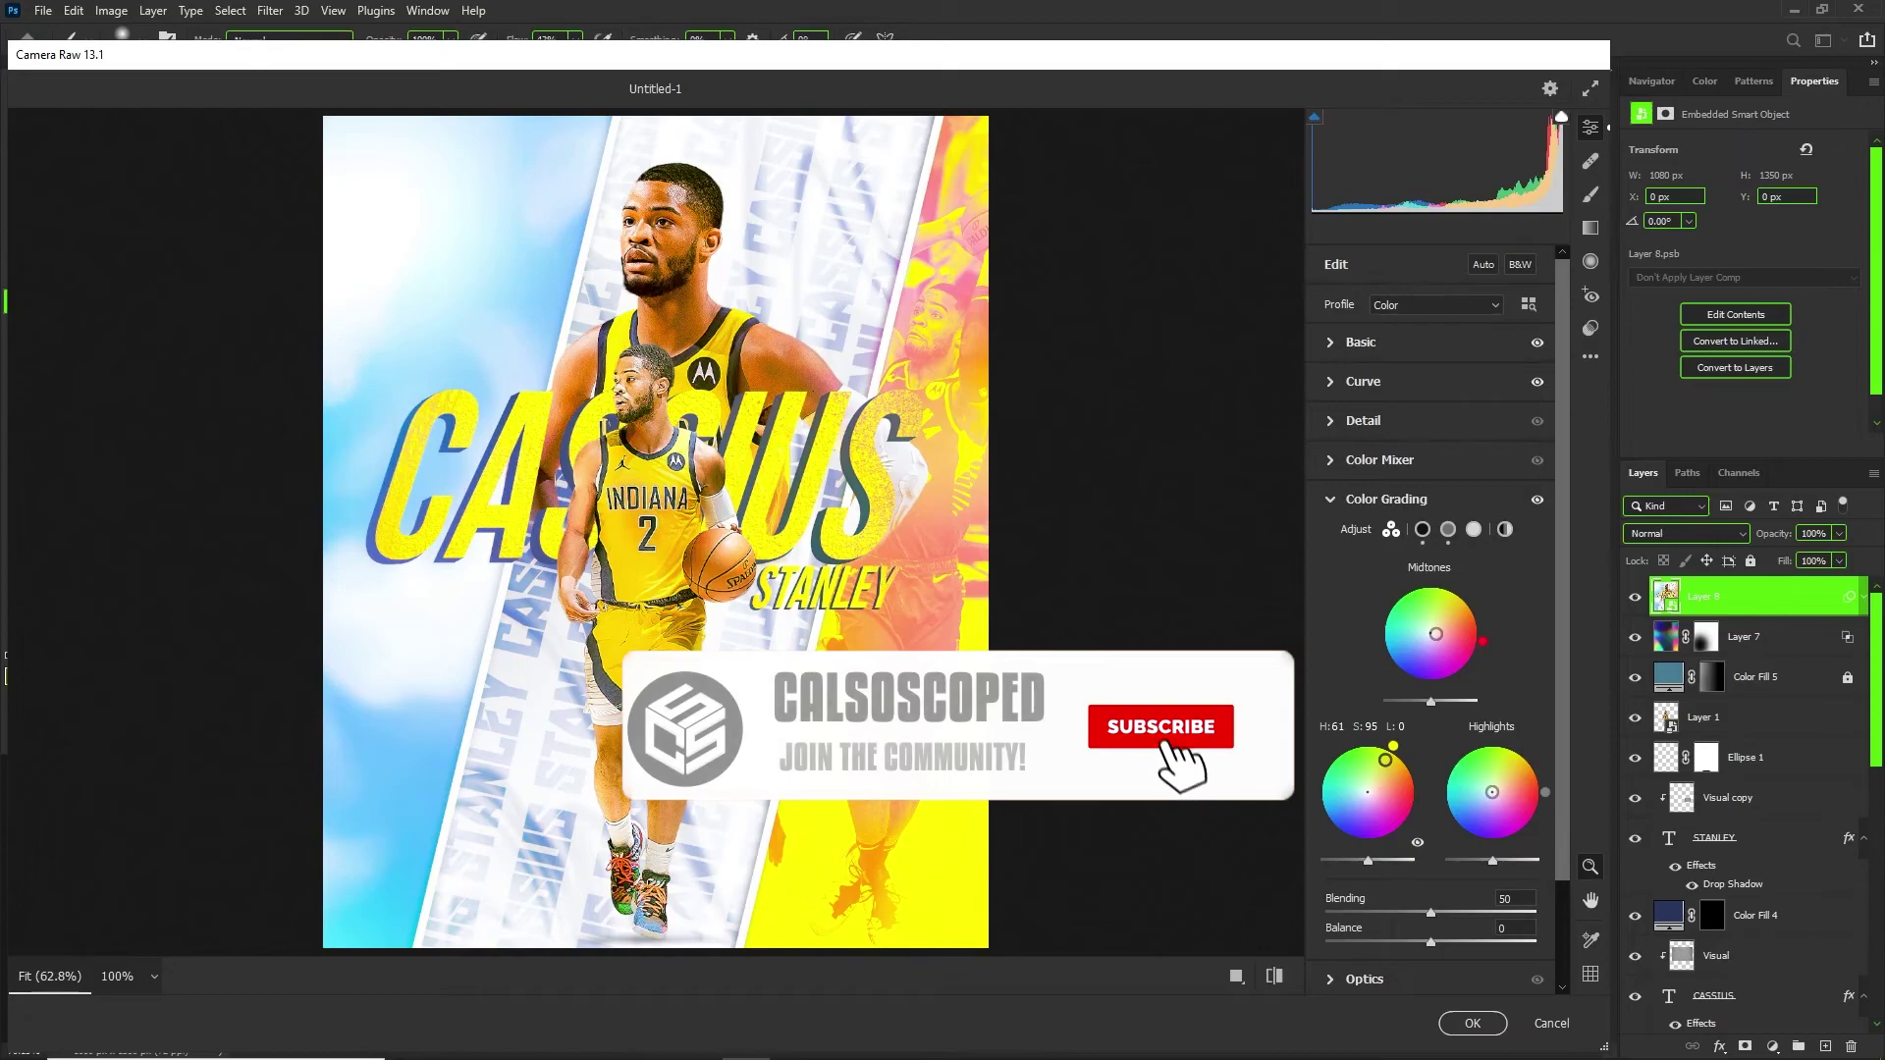
{"action": "mouse_move", "coordinate": [1480, 797]}
{"action": "left_mouse_down"}
{"action": "mouse_move", "coordinate": [1471, 779]}
{"action": "mouse_move", "coordinate": [1476, 805]}
{"action": "left_mouse_up"}
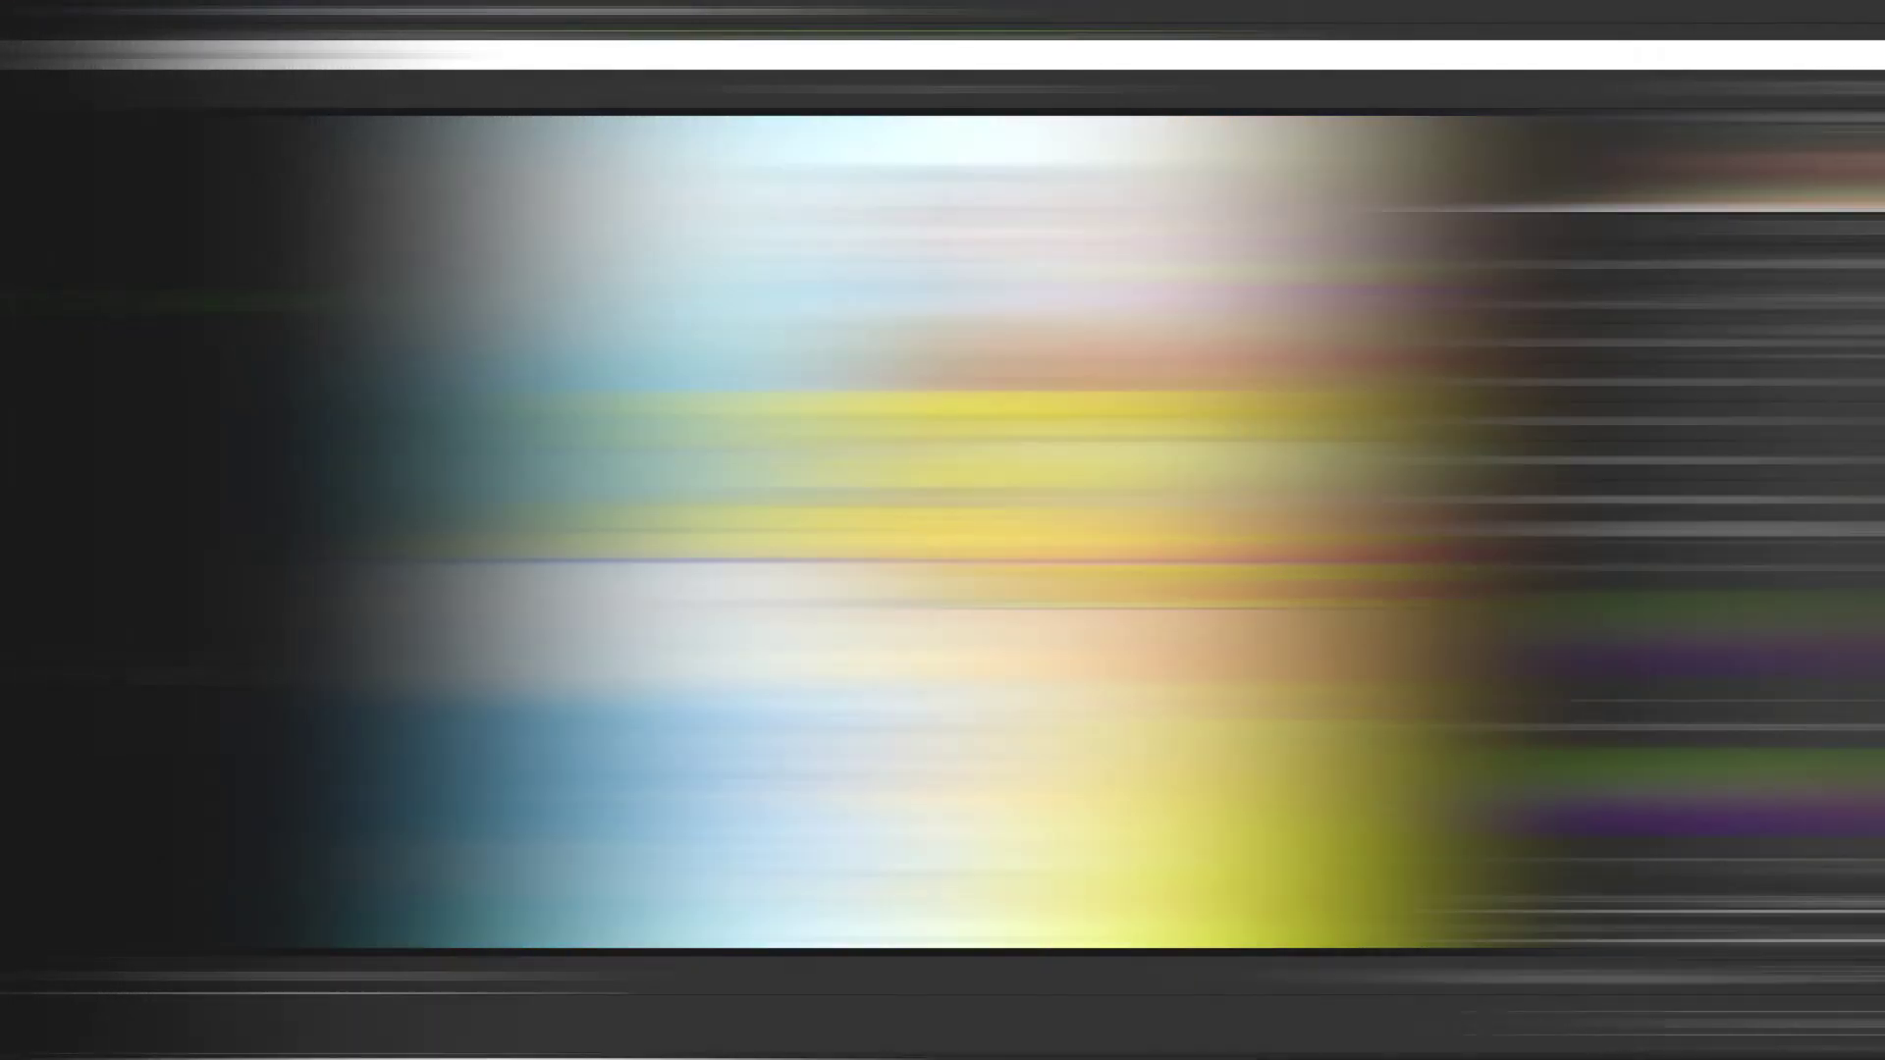